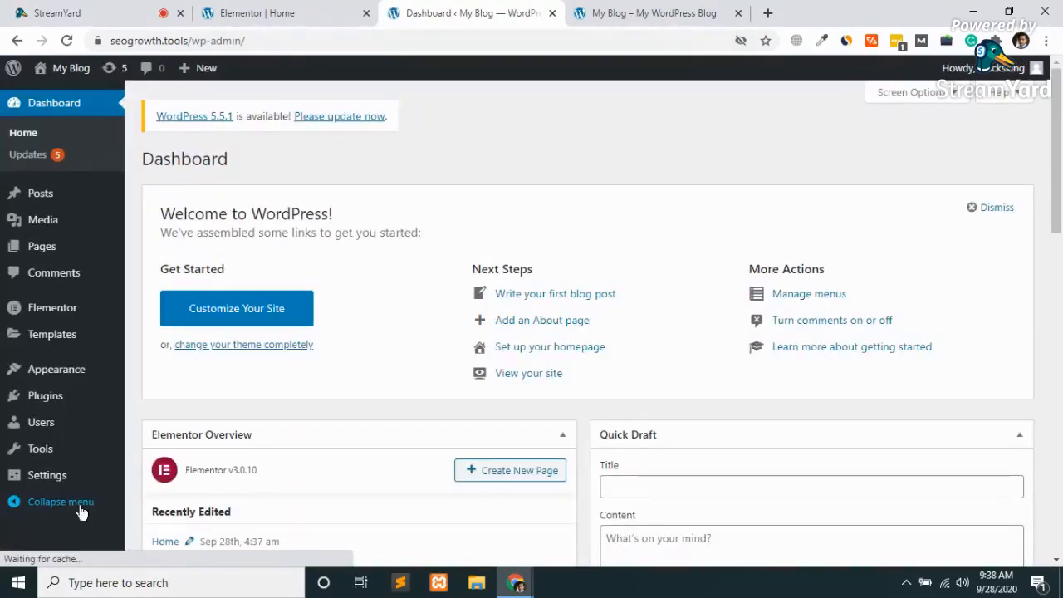
Step: Open the list of installed plugins to review which ones the site has
mouse_move(52, 396)
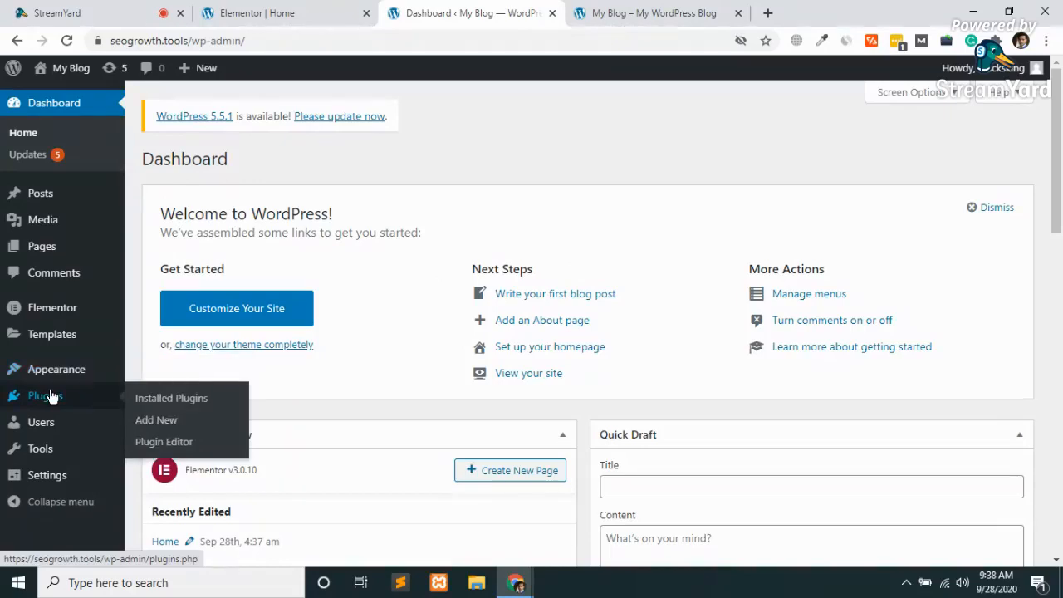
left_click(162, 404)
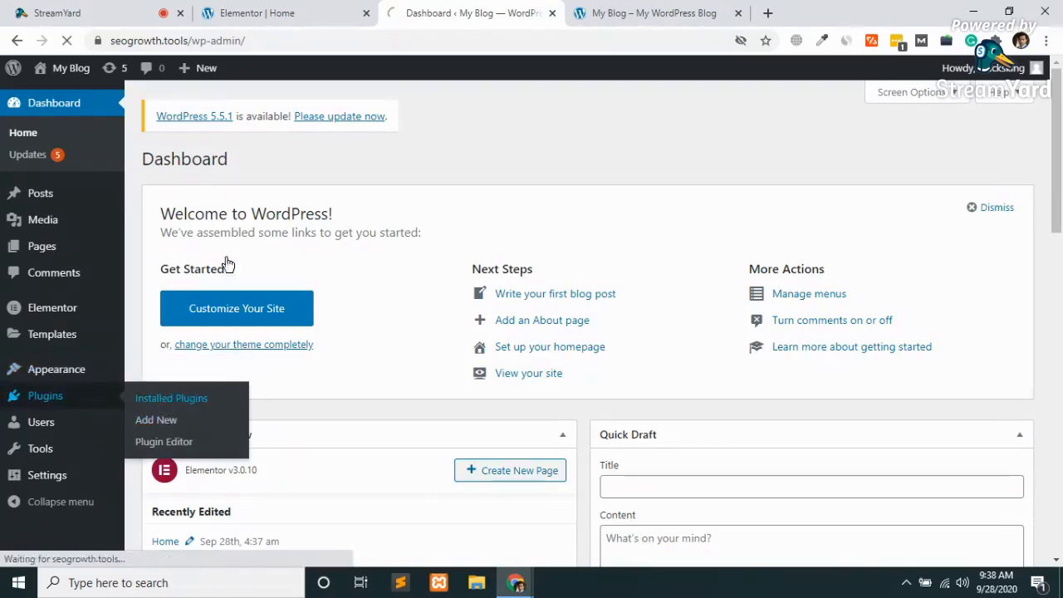
left_click(302, 10)
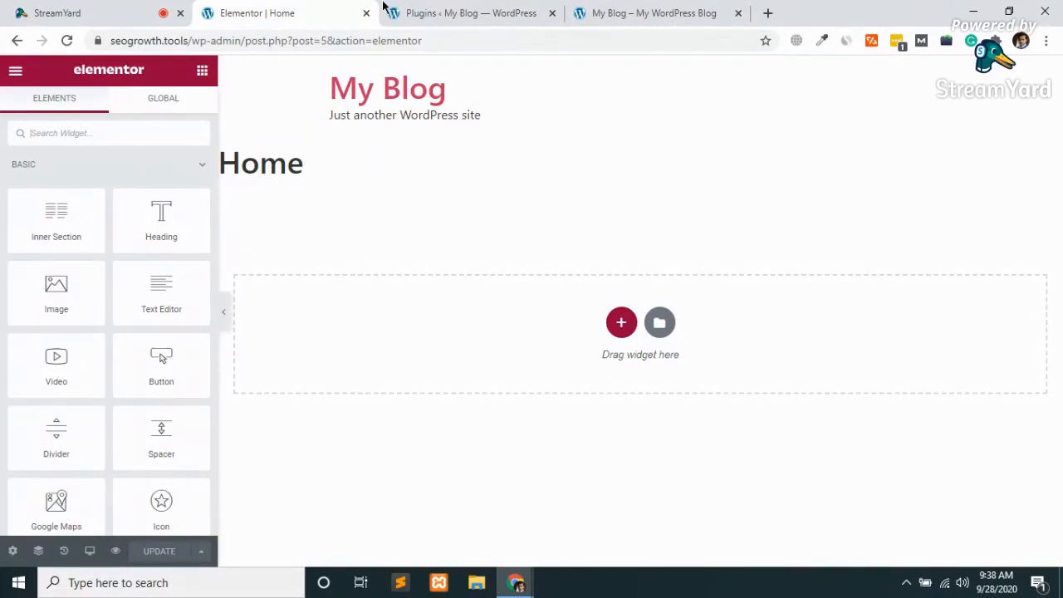
left_click(429, 6)
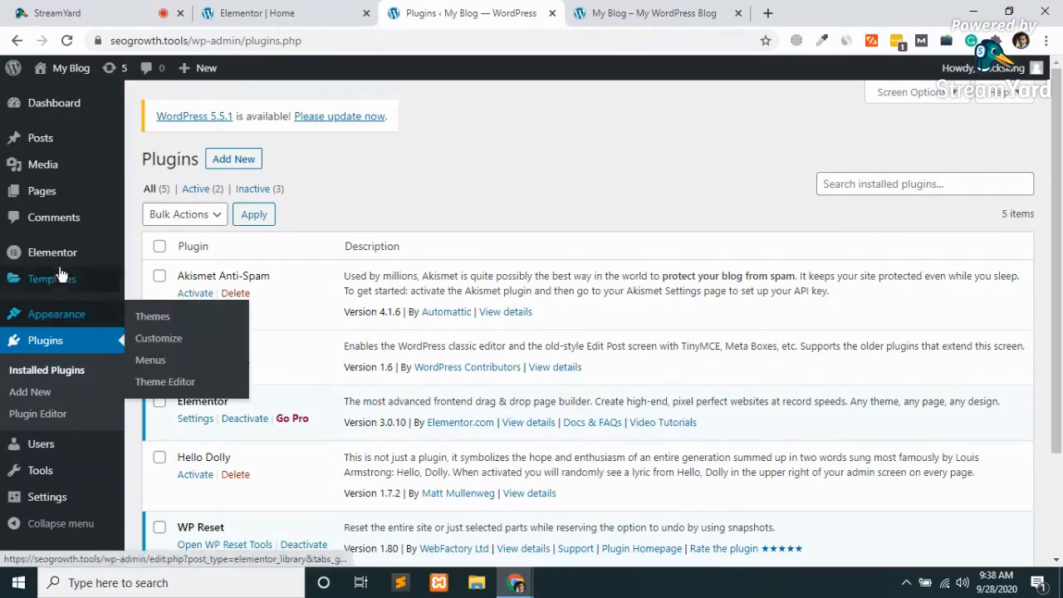
Step: Open Elementor's version control settings and select 2.9.9 as the rollback version
mouse_move(117, 263)
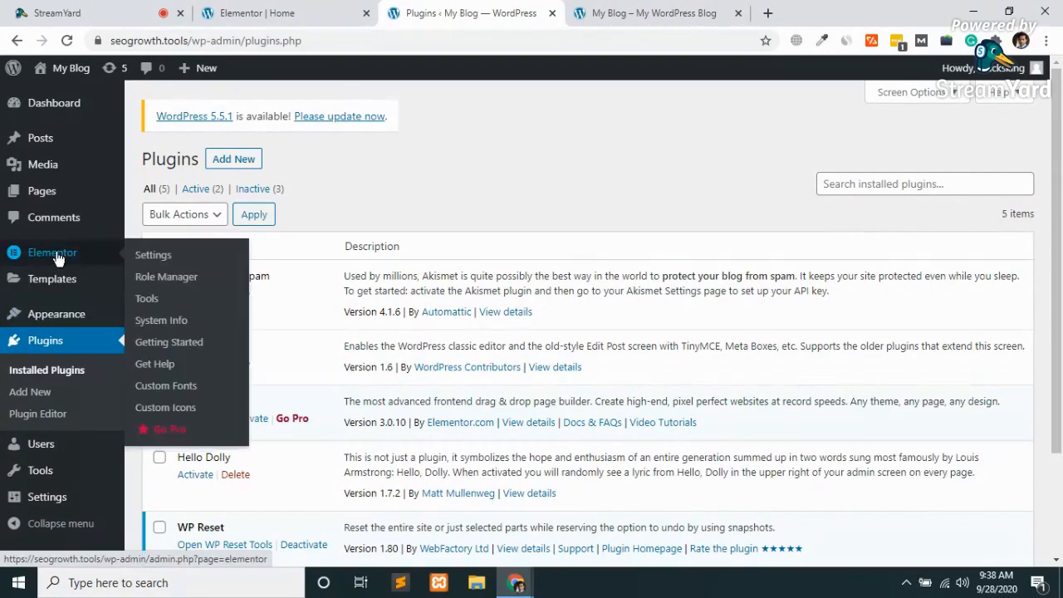
left_click(148, 300)
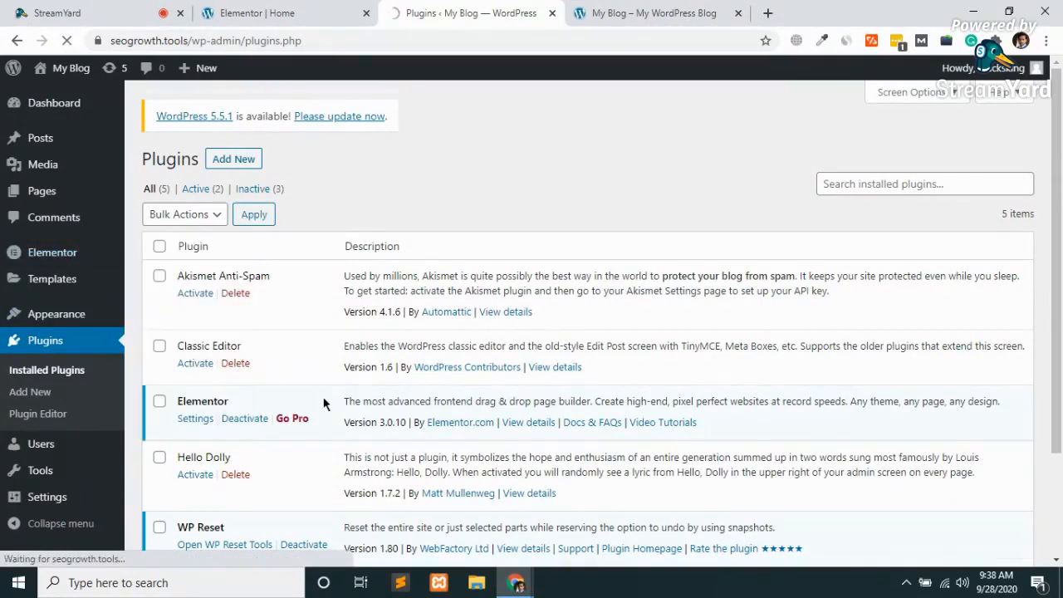
scroll(324, 403, "down", 2)
scroll(324, 403, "down", 2)
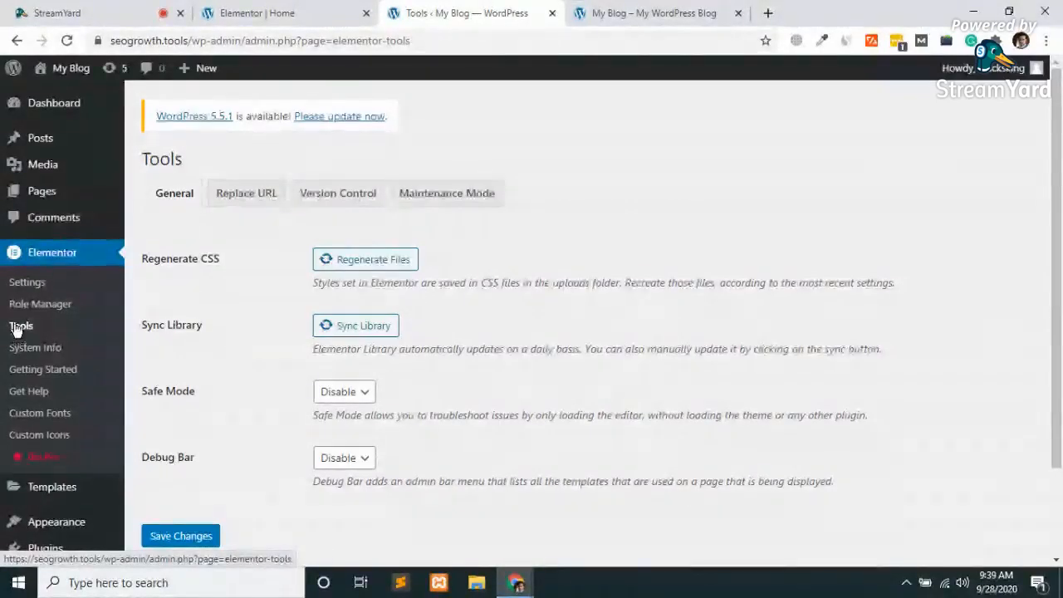
left_click(270, 14)
left_click(431, 10)
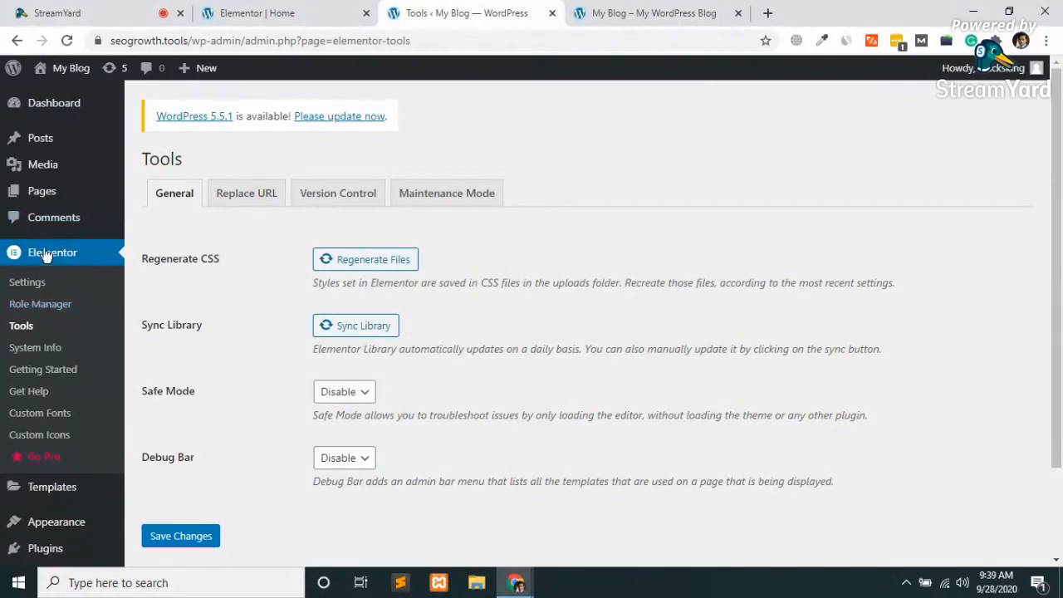
left_click(347, 193)
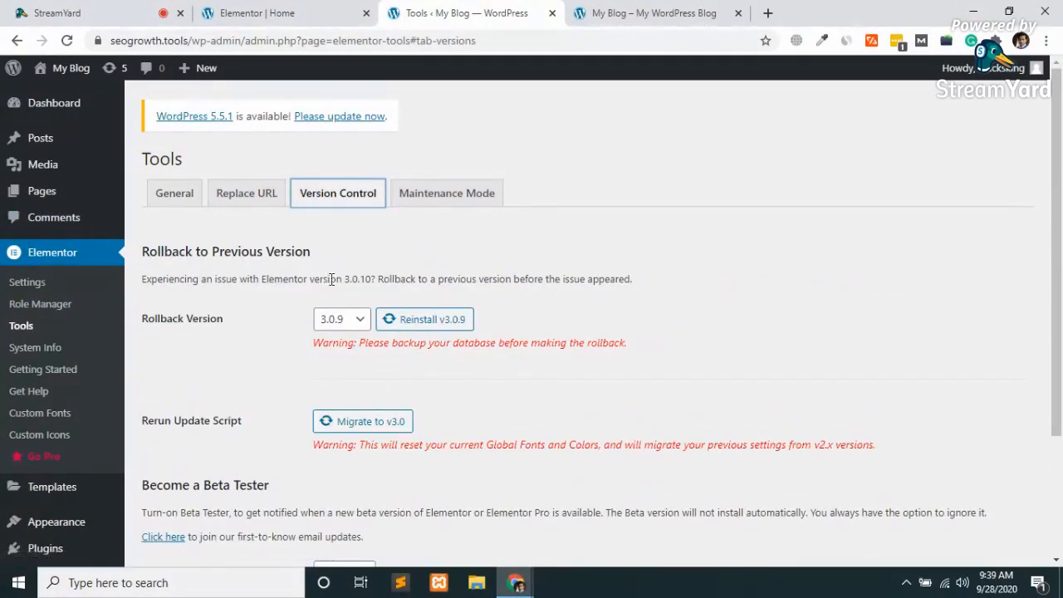
left_click(351, 319)
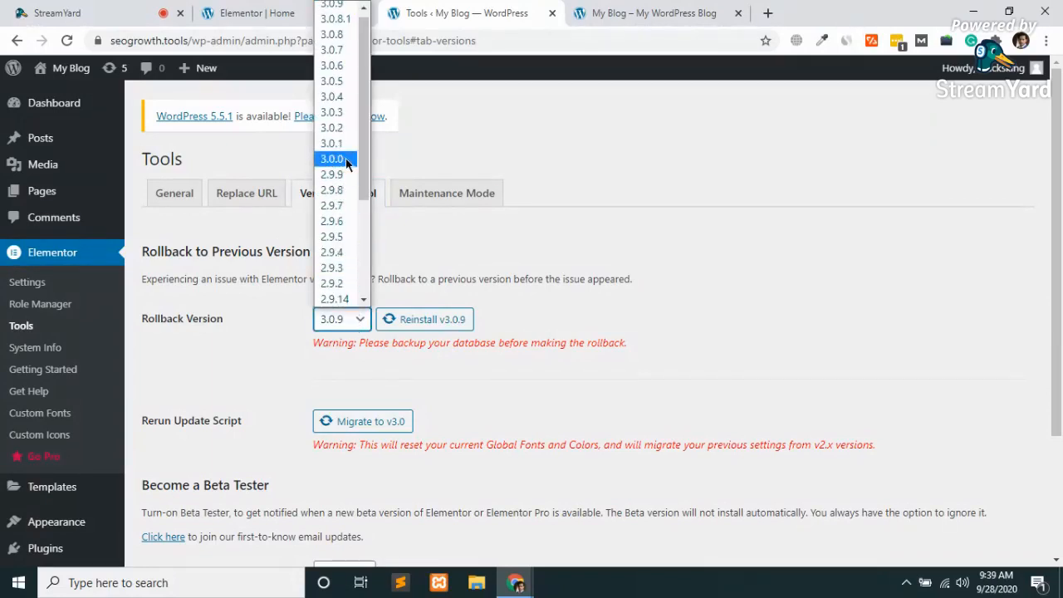
left_click(333, 174)
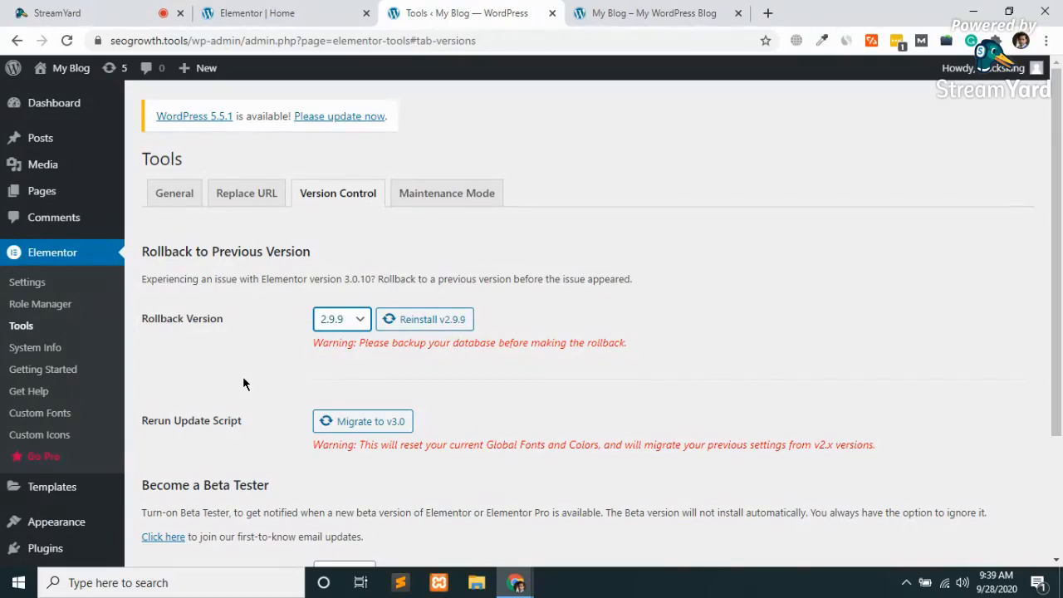
left_click(304, 15)
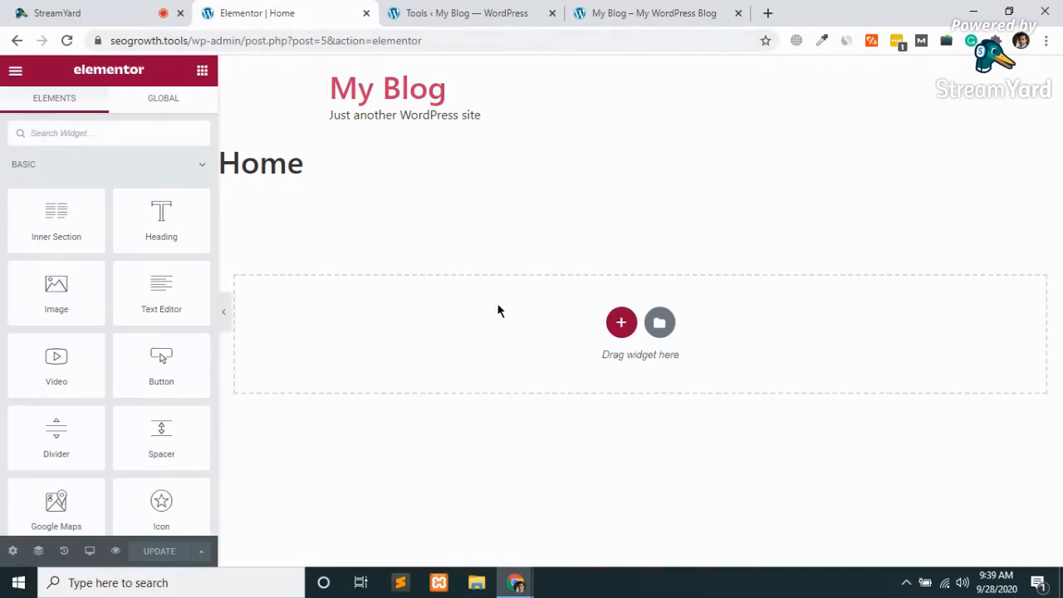
left_click(641, 12)
left_click(253, 10)
left_click(408, 10)
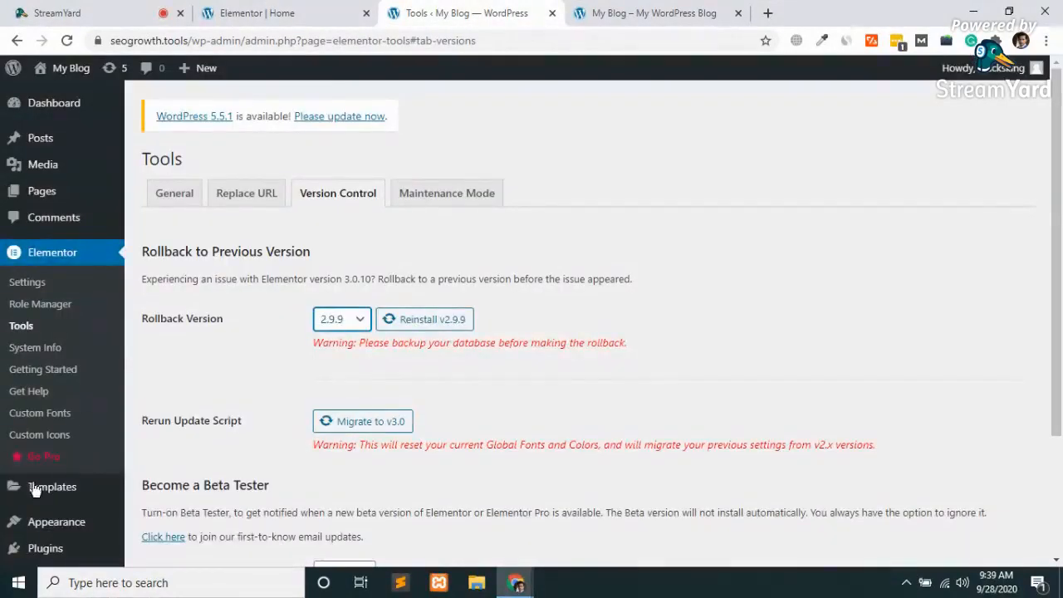
Step: Open the form for adding a new plugin by uploading a .zip file
scroll(33, 490, "down", 2)
mouse_move(51, 397)
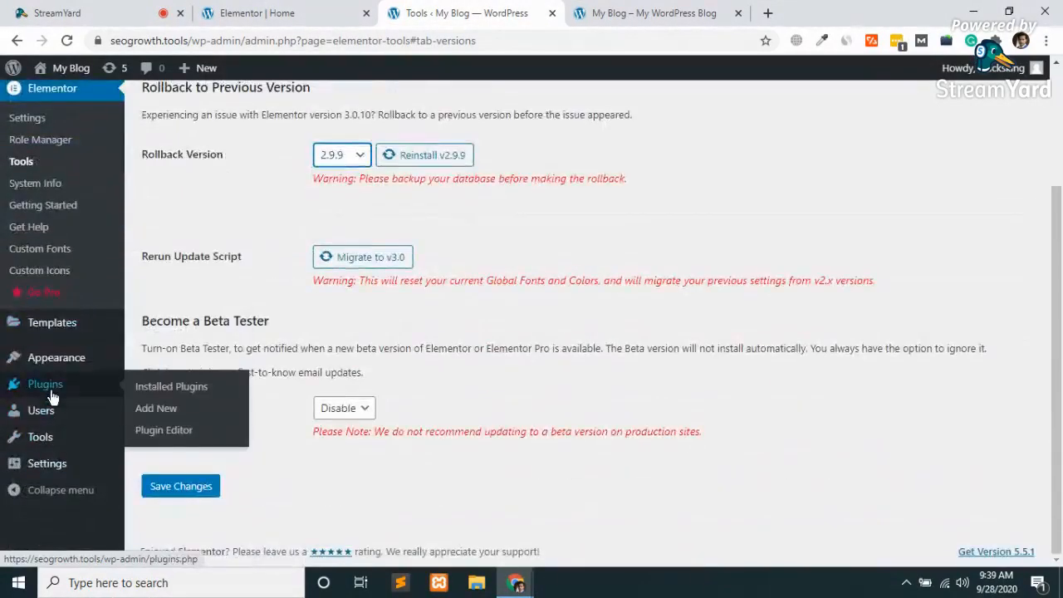
left_click(164, 410)
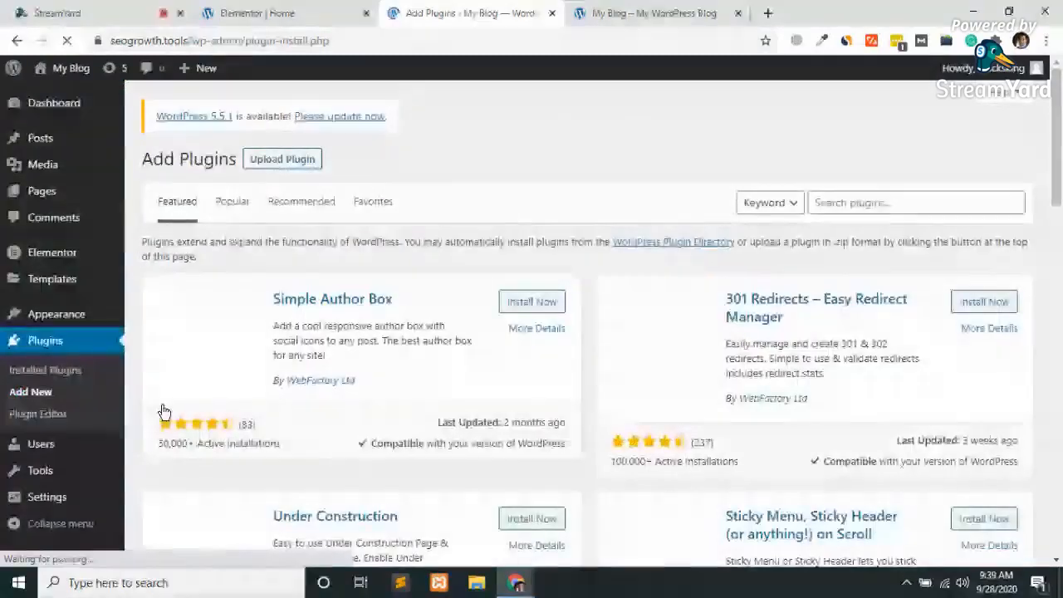
left_click(275, 162)
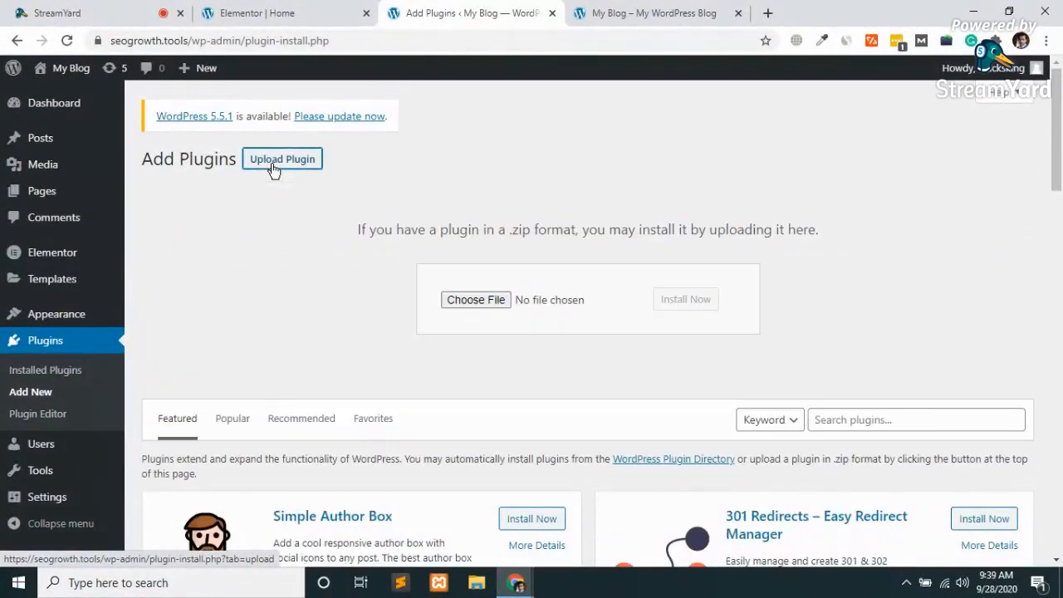
Step: Choose elementor-pro.zip from the Downloads folder as the plugin file to upload
left_click(491, 304)
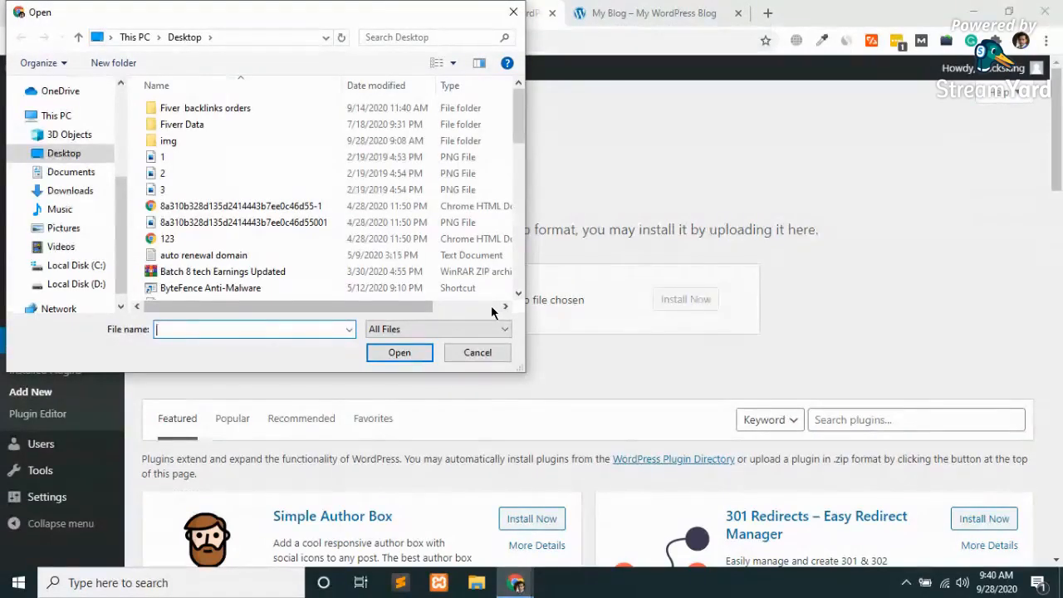
left_click(83, 284)
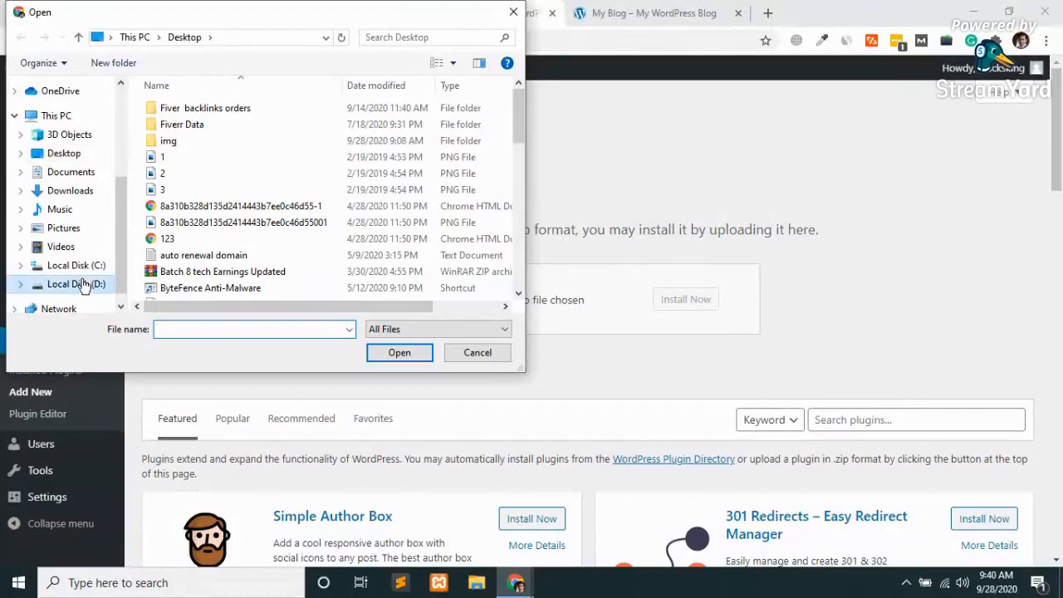
left_click(58, 193)
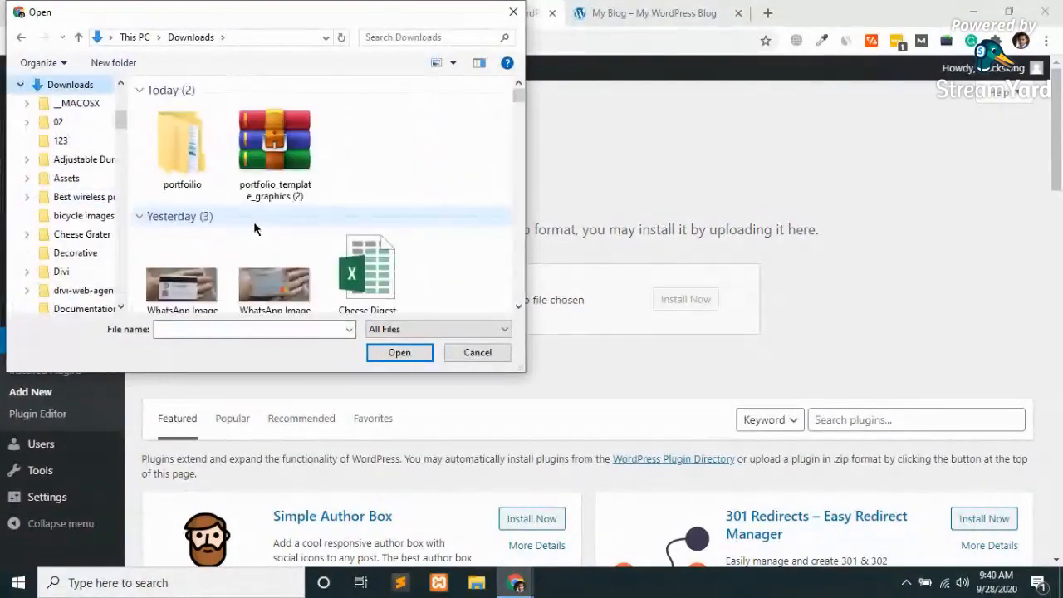
left_click(280, 262)
key("e")
key("e")
key("e")
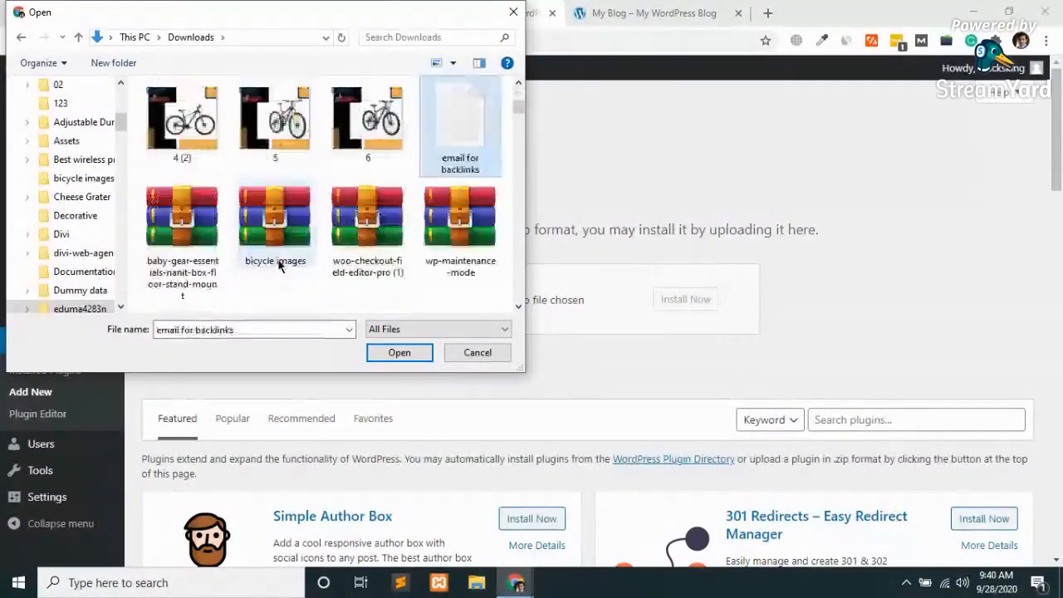
key("e")
key("e")
key("e")
key("e")
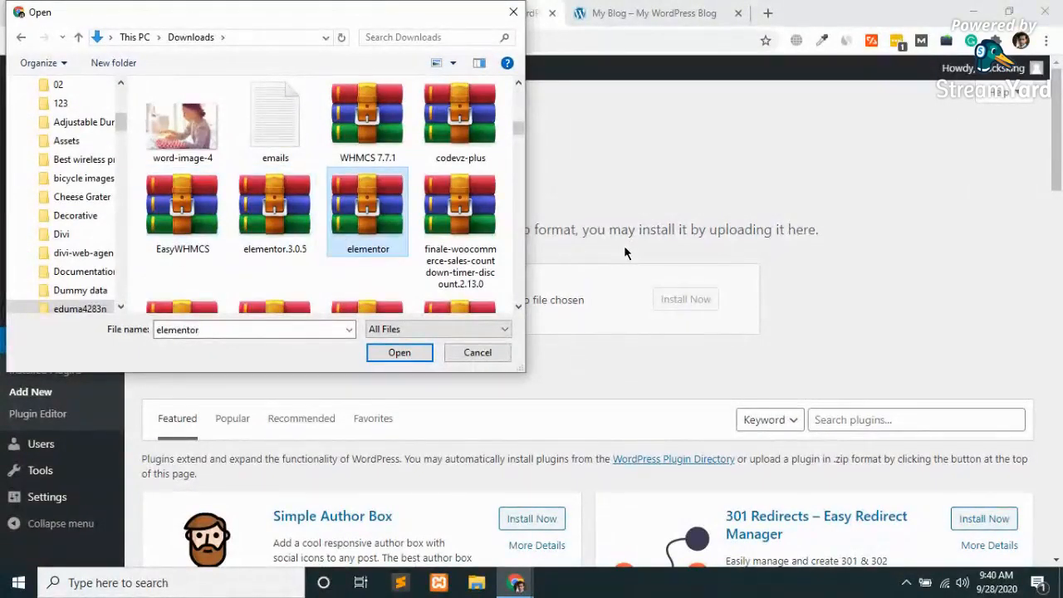
key("e")
key("e")
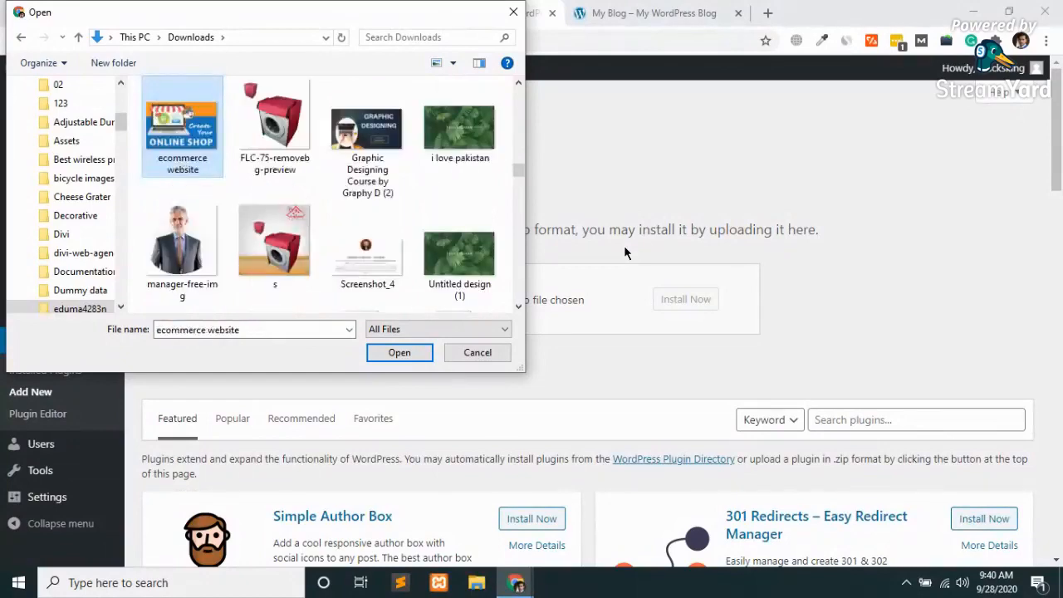
key("e")
left_click(492, 129)
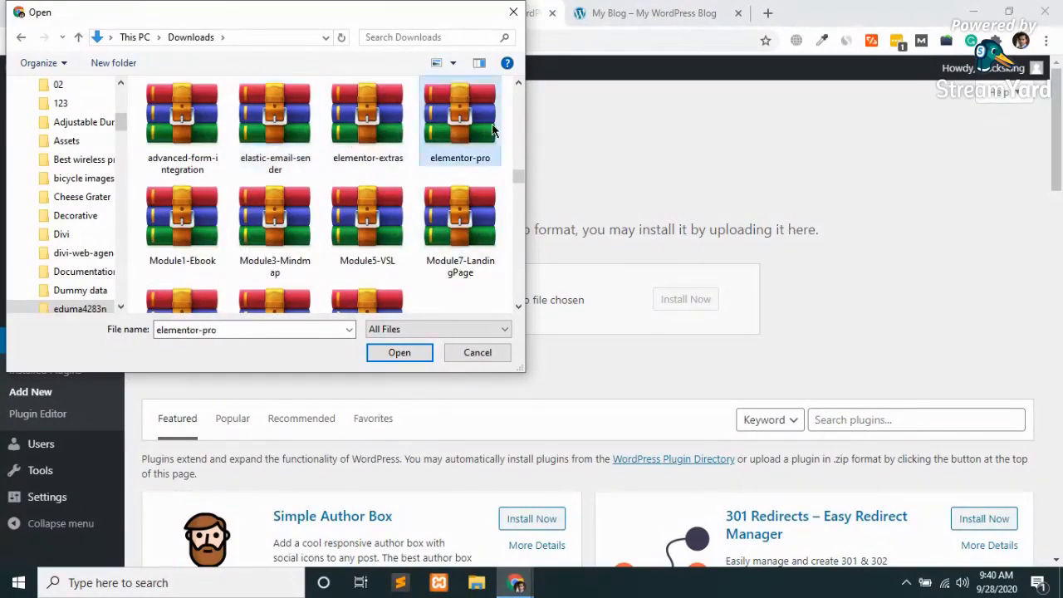
double_click(492, 128)
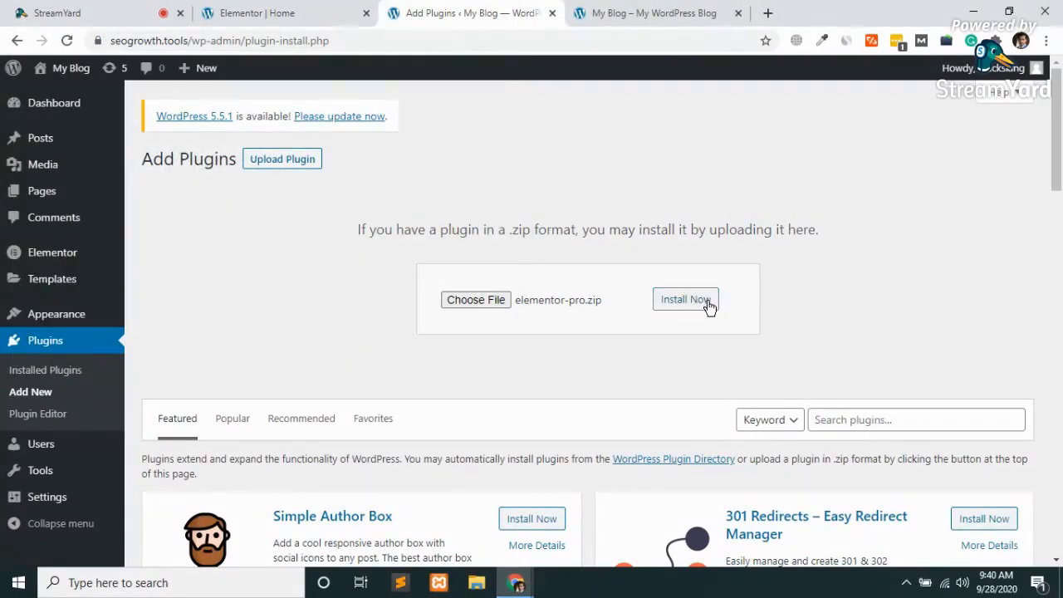
Step: Install the uploaded elementor-pro.zip plugin and activate it
left_click(708, 306)
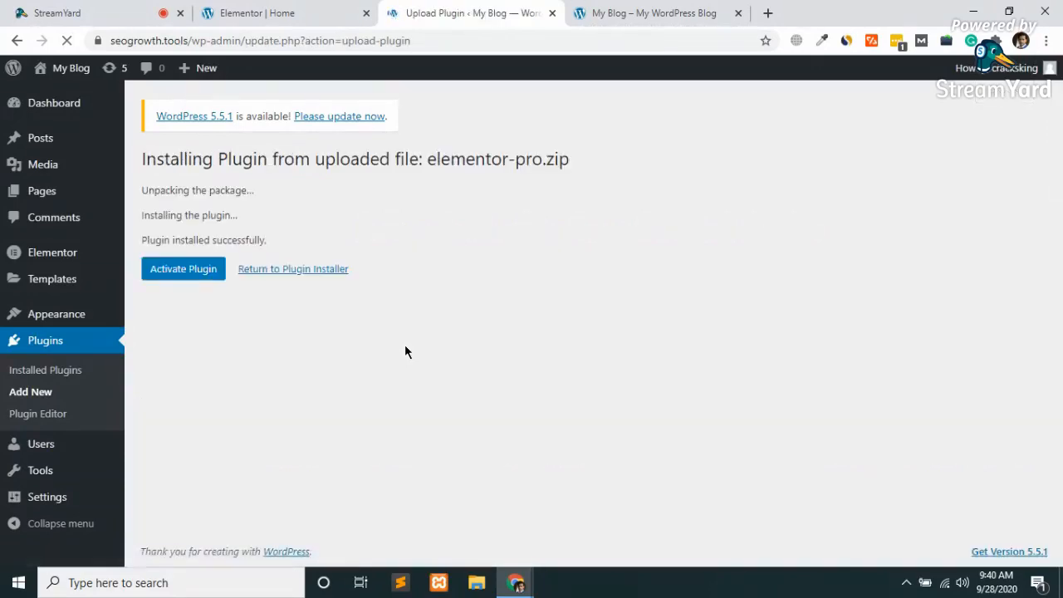
left_click(190, 274)
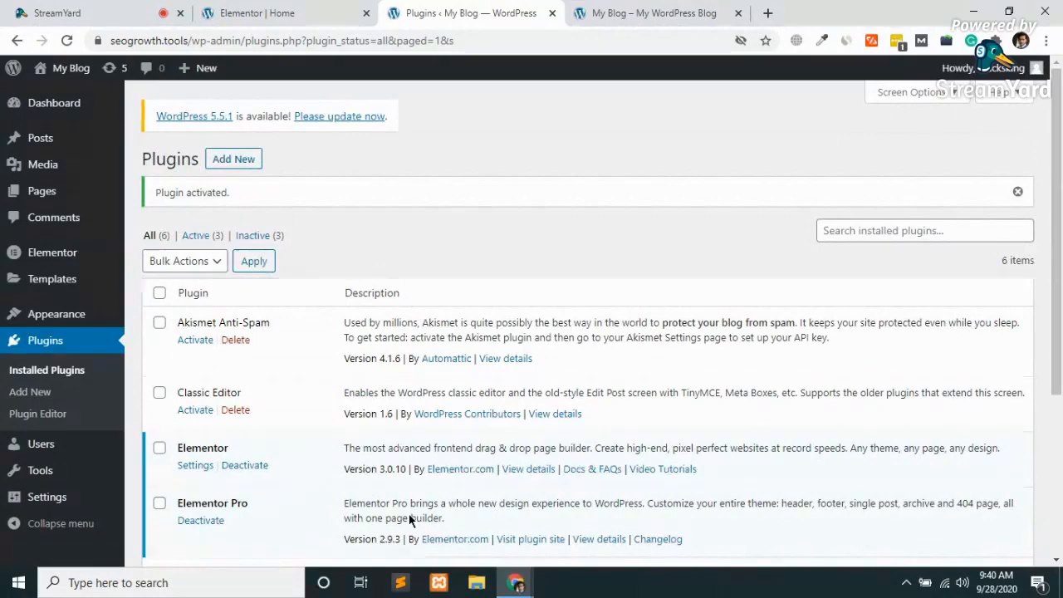
scroll(410, 519, "down", 5)
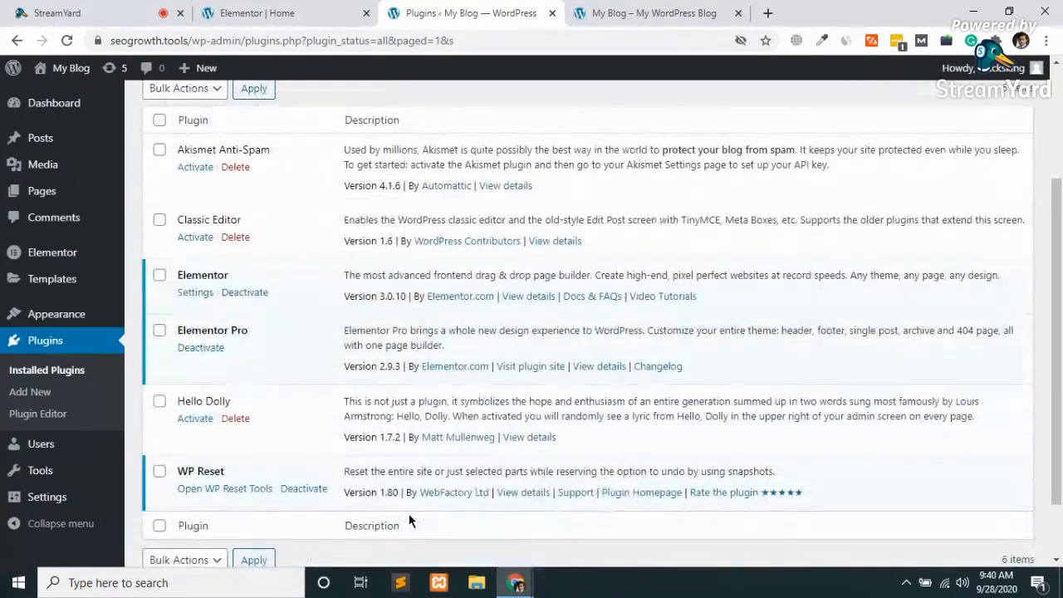
Step: Reload the Home page in the Elementor editor to check it with Elementor Pro active
left_click(306, 7)
key("F5")
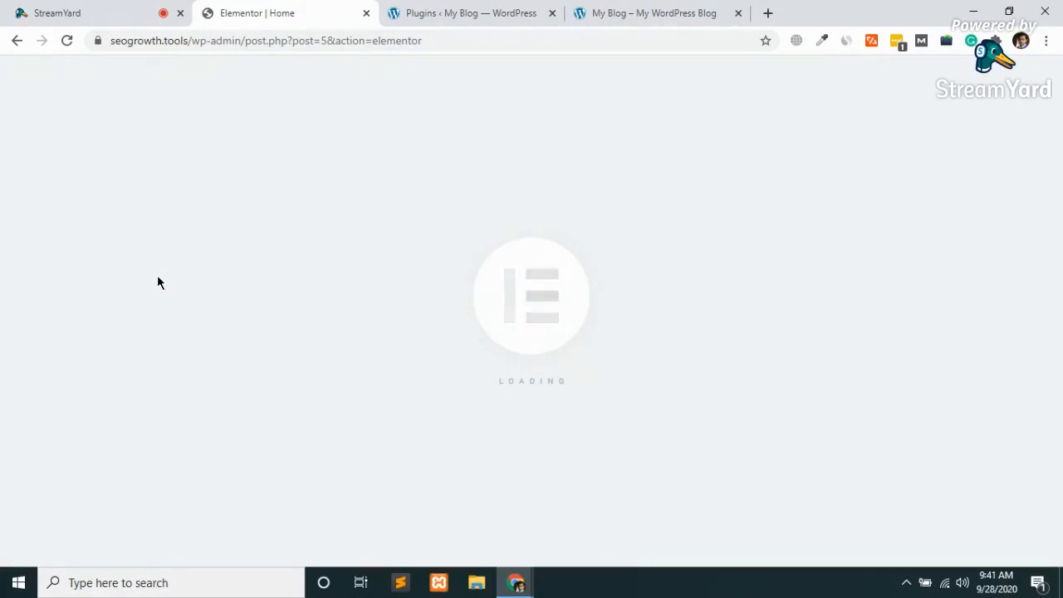
left_click(325, 41)
key("Return")
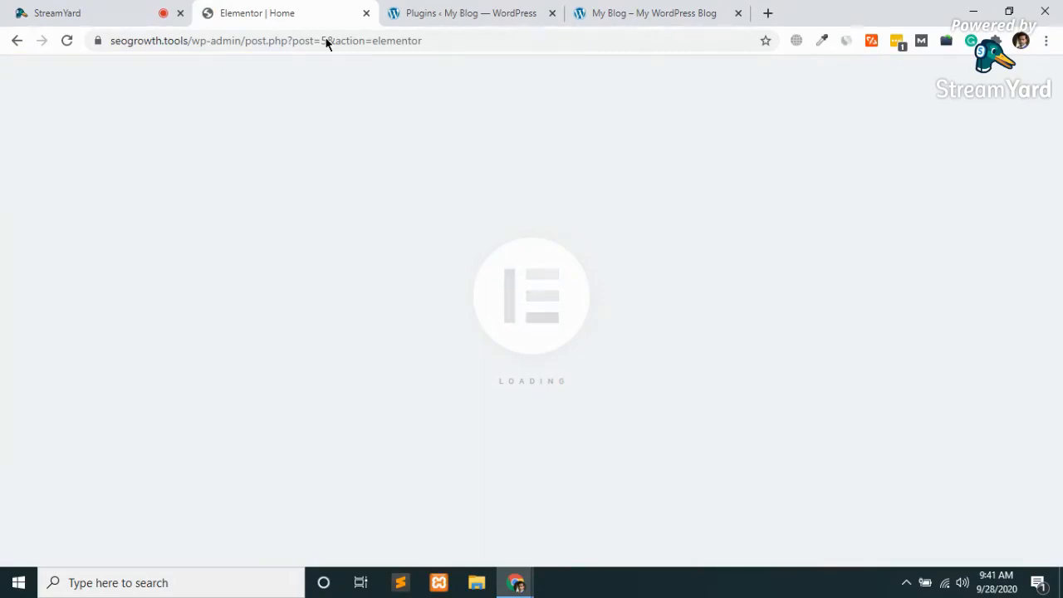
Step: Roll Elementor back to version 2.9.9 with its version control tool and return to the installed plugins list
left_click(456, 10)
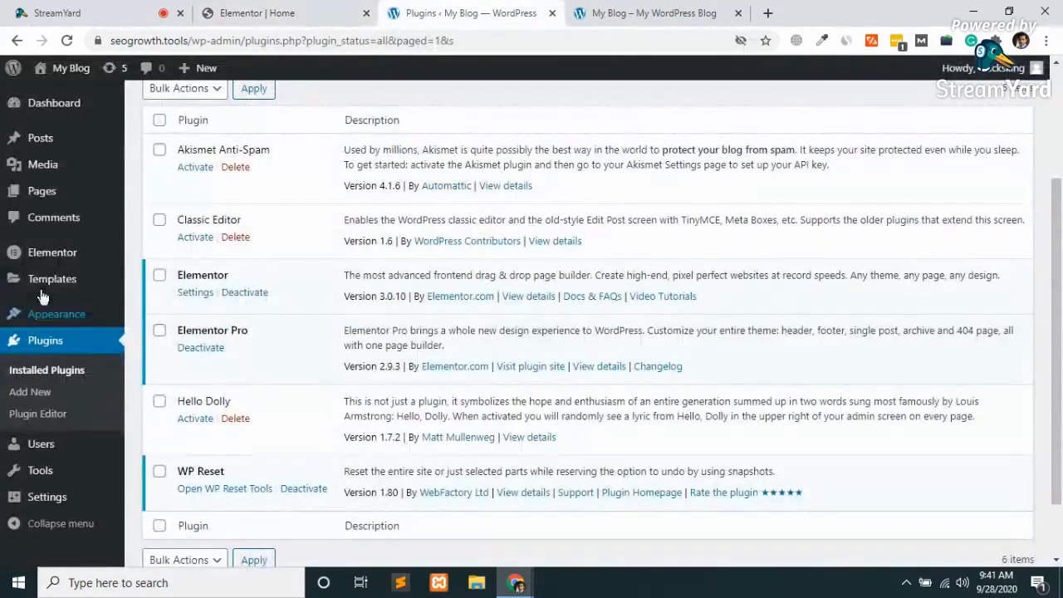
mouse_move(48, 261)
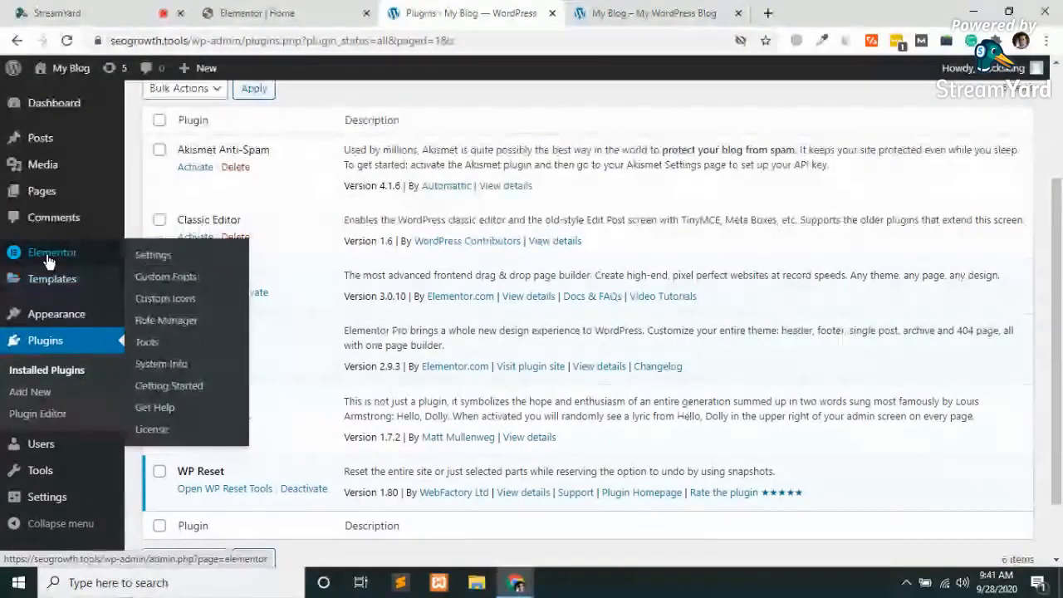
left_click(148, 344)
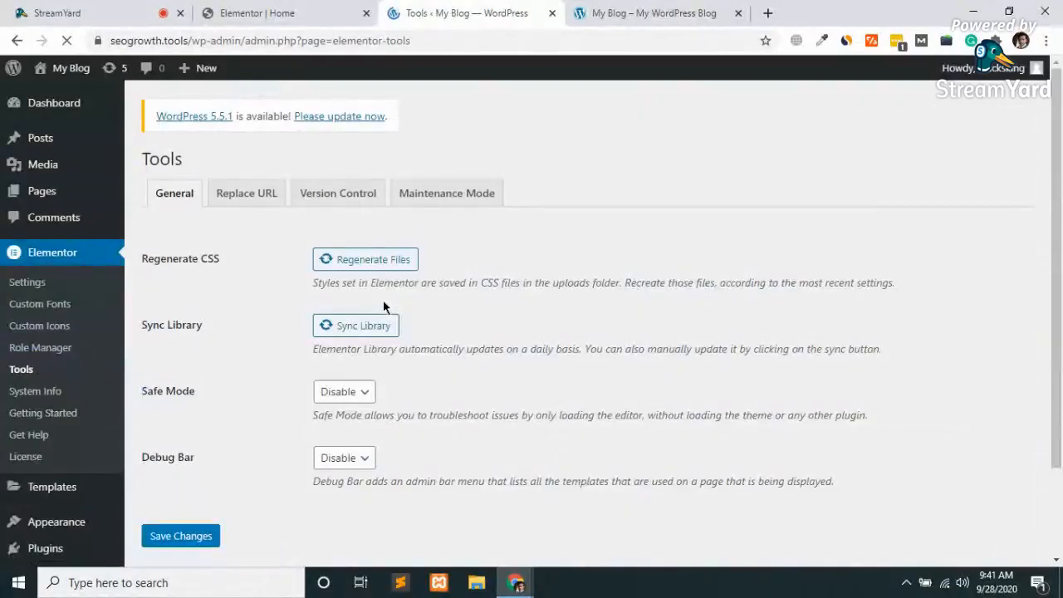
left_click(355, 205)
left_click(342, 330)
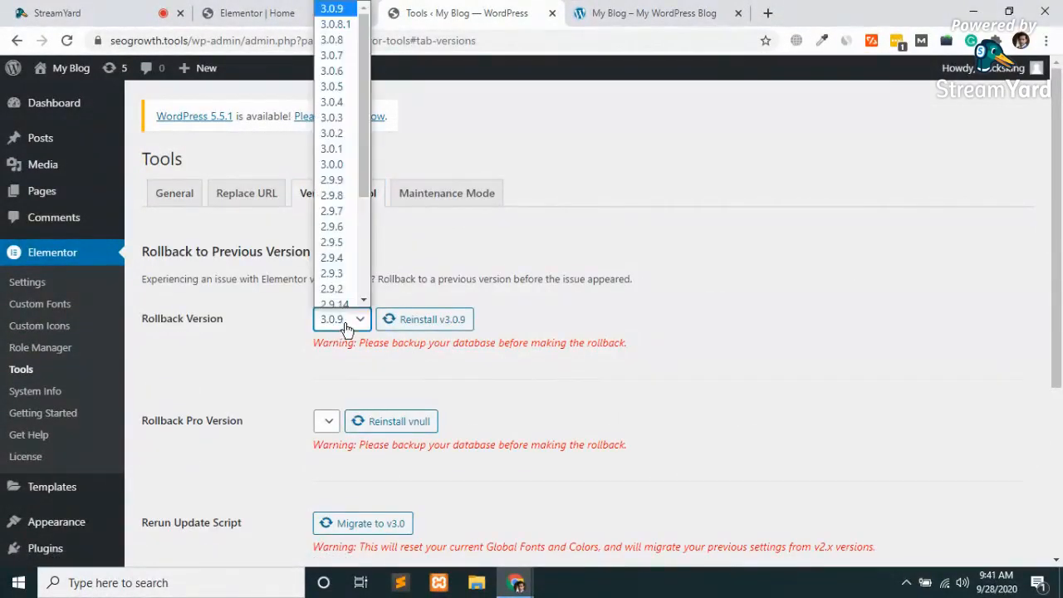
left_click(338, 187)
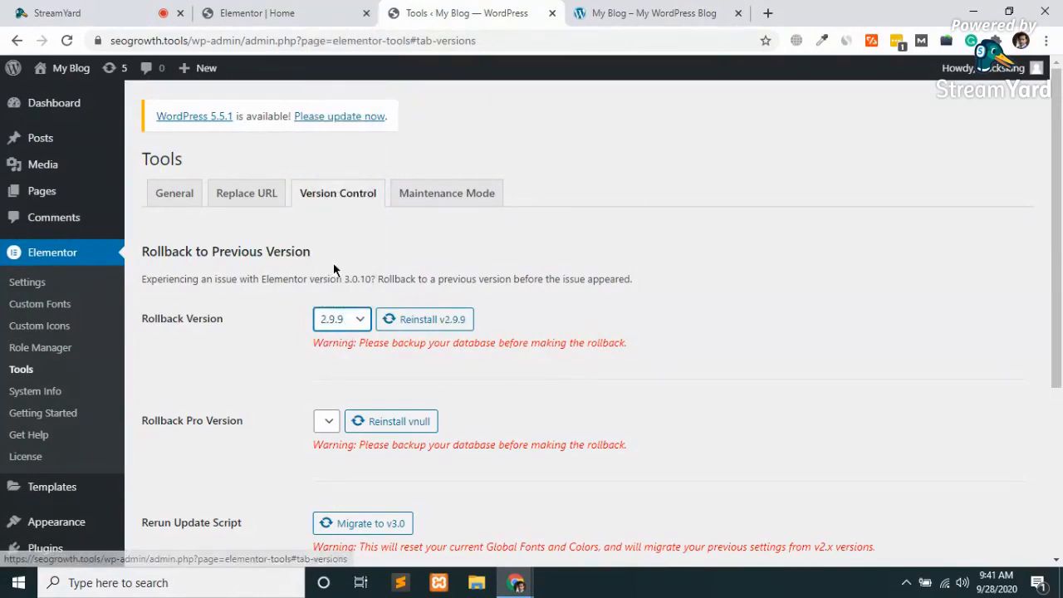
left_click(410, 324)
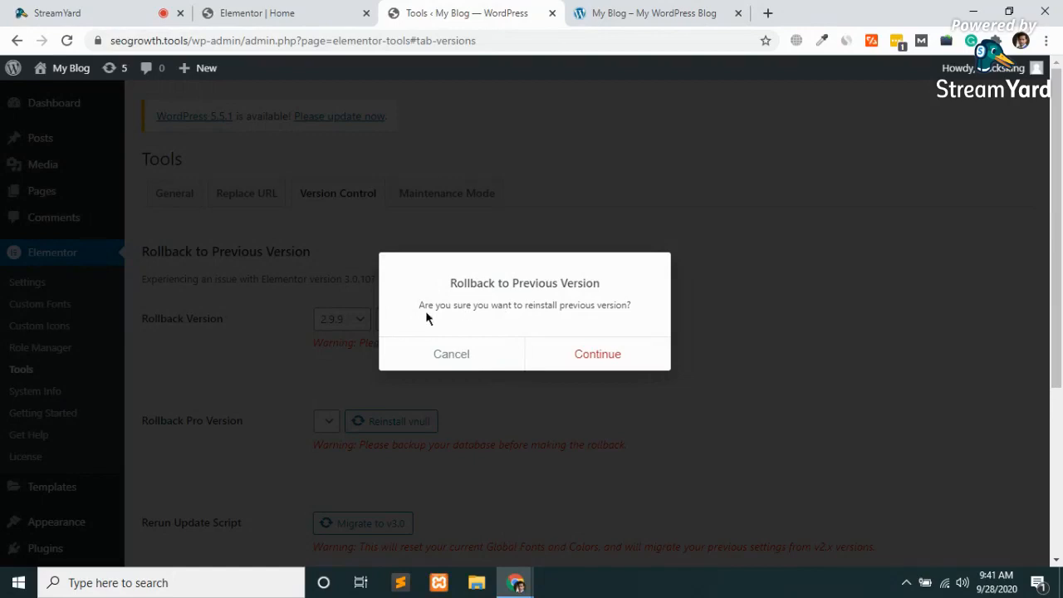
left_click(597, 354)
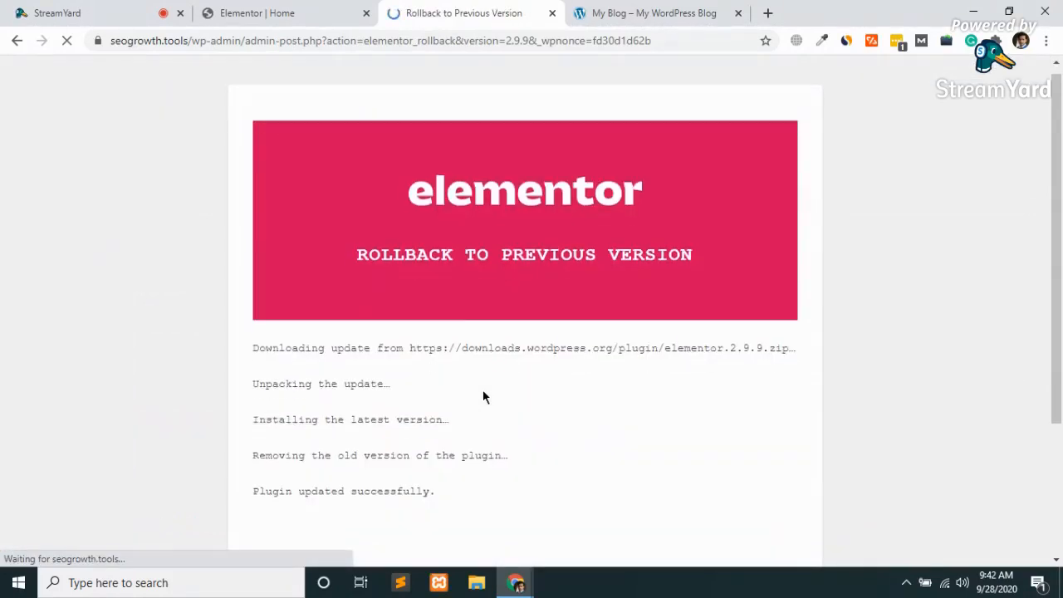
scroll(261, 330, "down", 3)
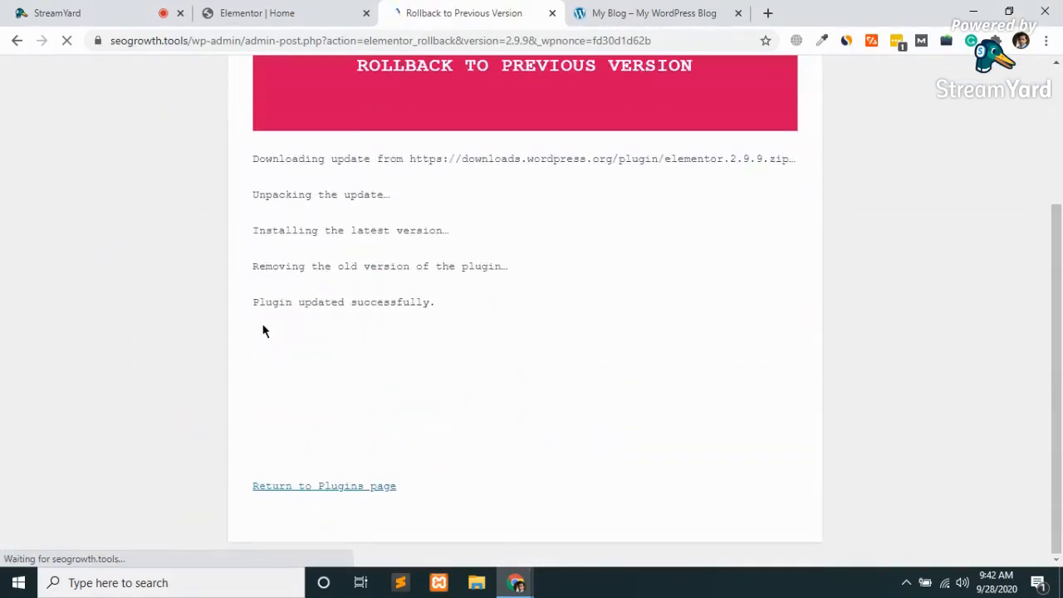
left_click(342, 493)
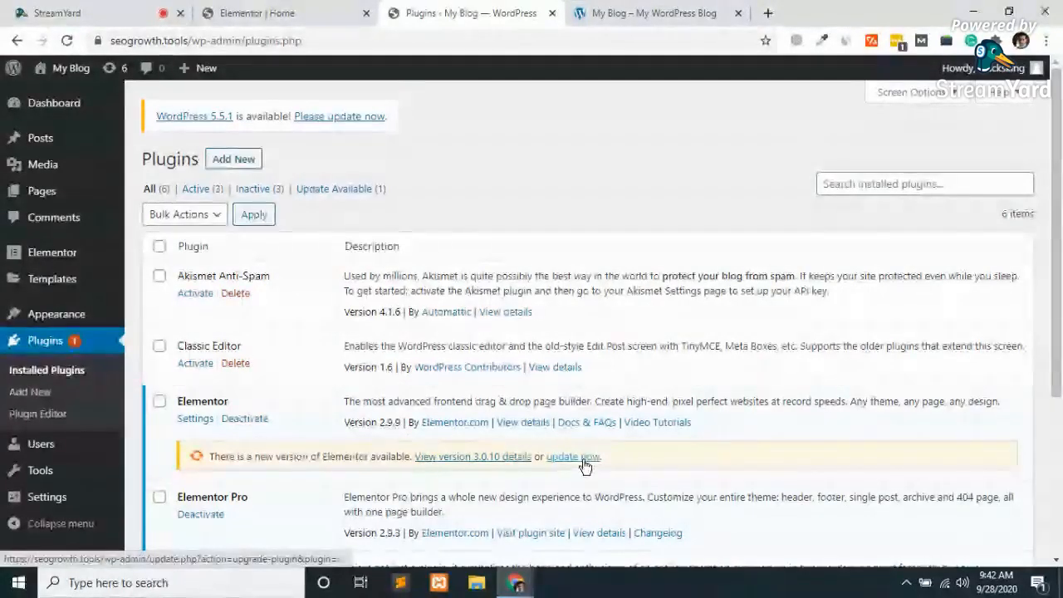
Step: Reload the Home page in the Elementor editor to check it with the rolled-back version
left_click(258, 12)
left_click(256, 45)
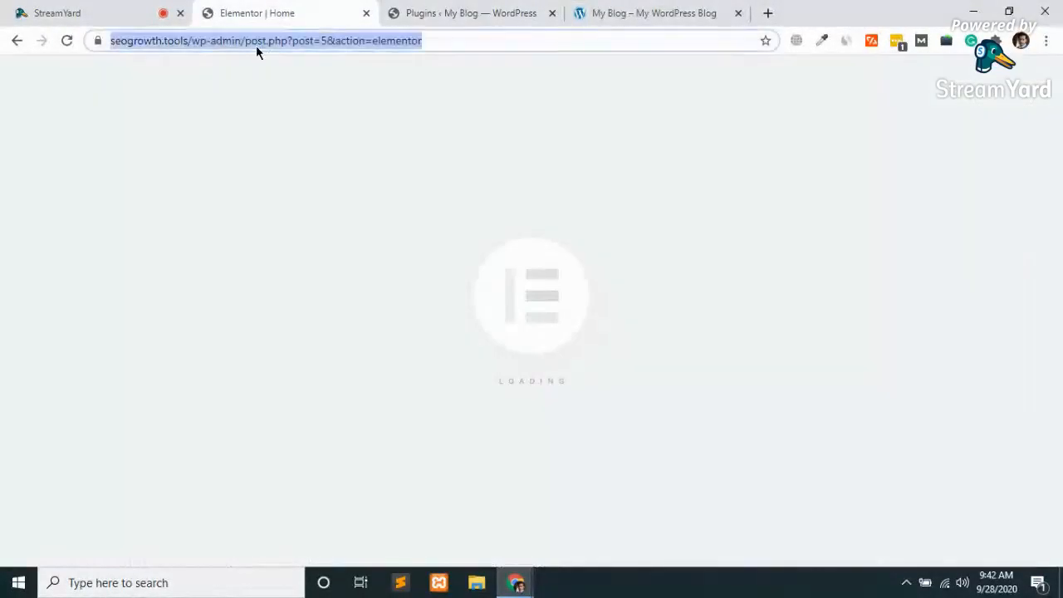
key("Return")
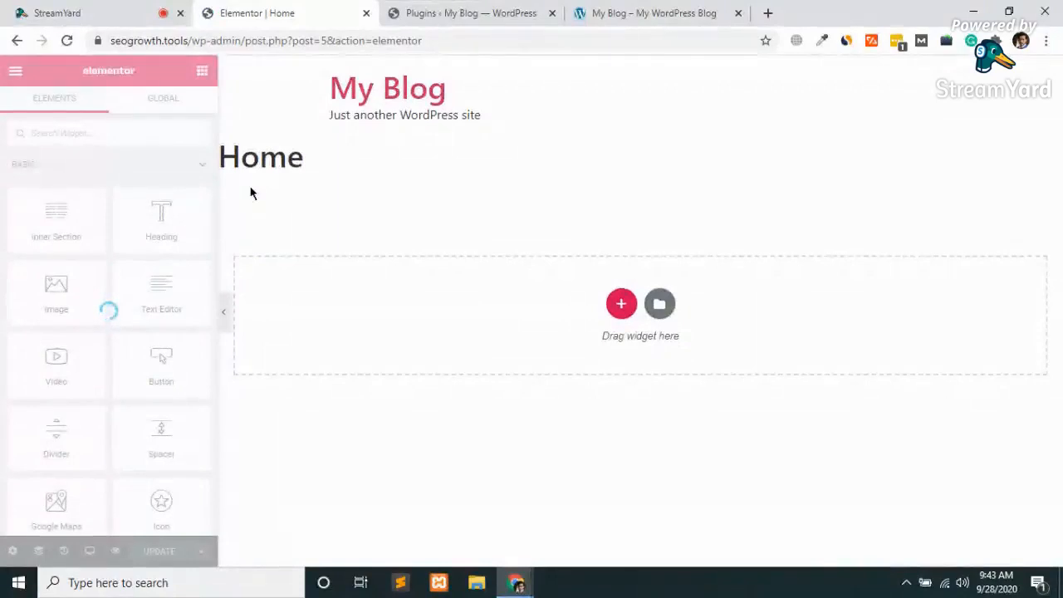
Step: Examine the available Elementor widgets, expanding the Site, Single and WordPress categories
scroll(79, 394, "down", 15)
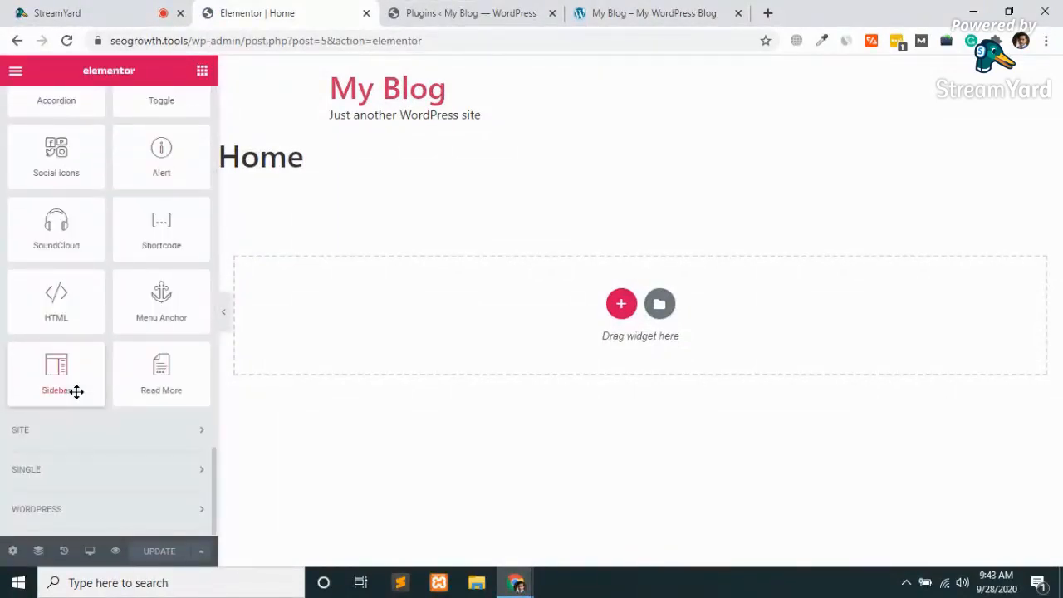
left_click(50, 429)
scroll(50, 432, "down", 3)
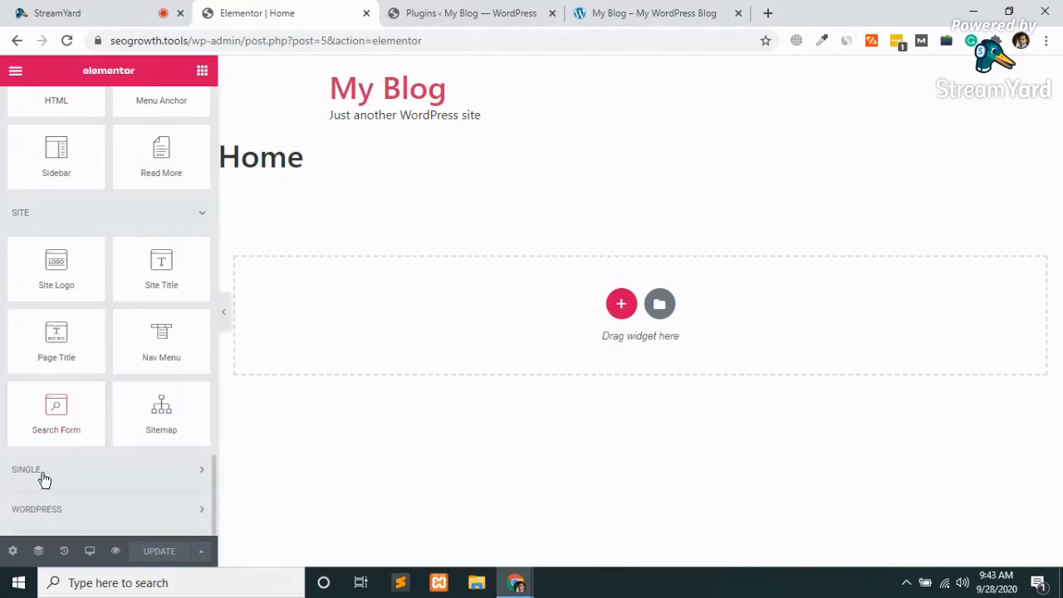
left_click(41, 472)
scroll(42, 471, "down", 3)
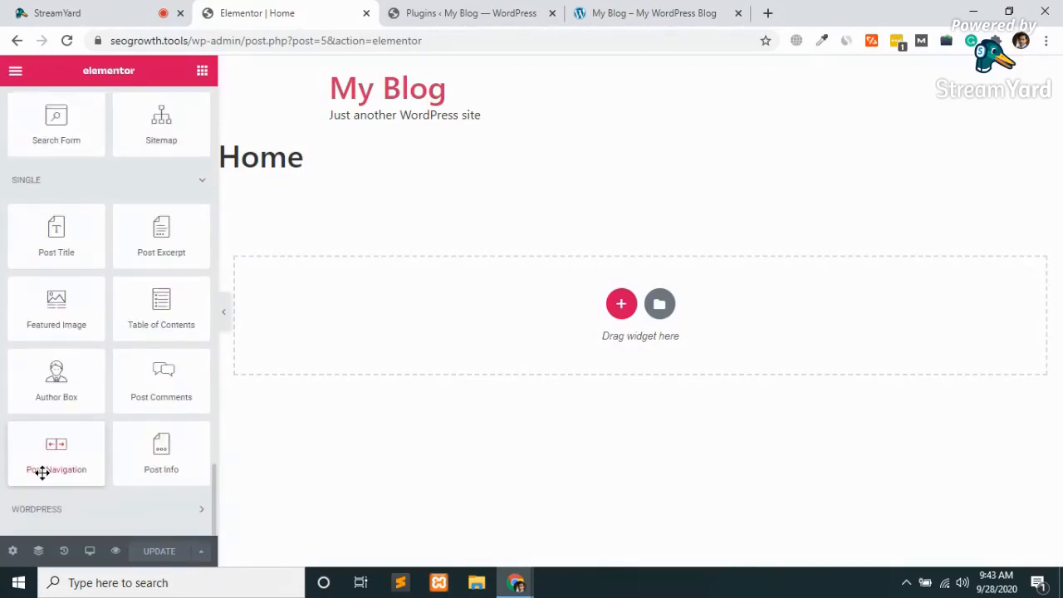
left_click(58, 520)
scroll(57, 518, "down", 5)
scroll(57, 518, "up", 15)
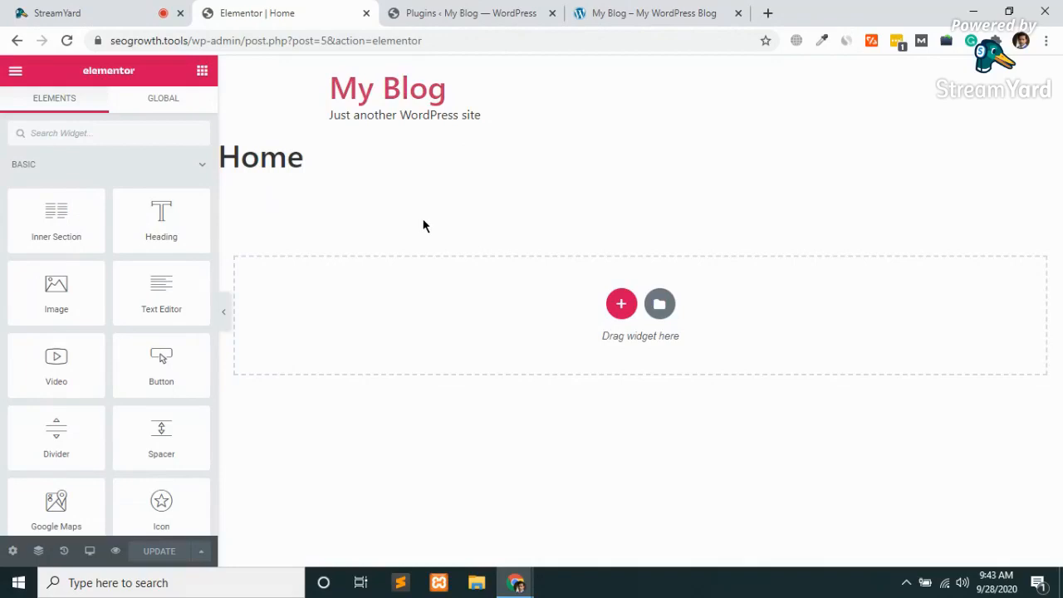
Step: Set the Home page's layout to Elementor Canvas and update the page
left_click(13, 552)
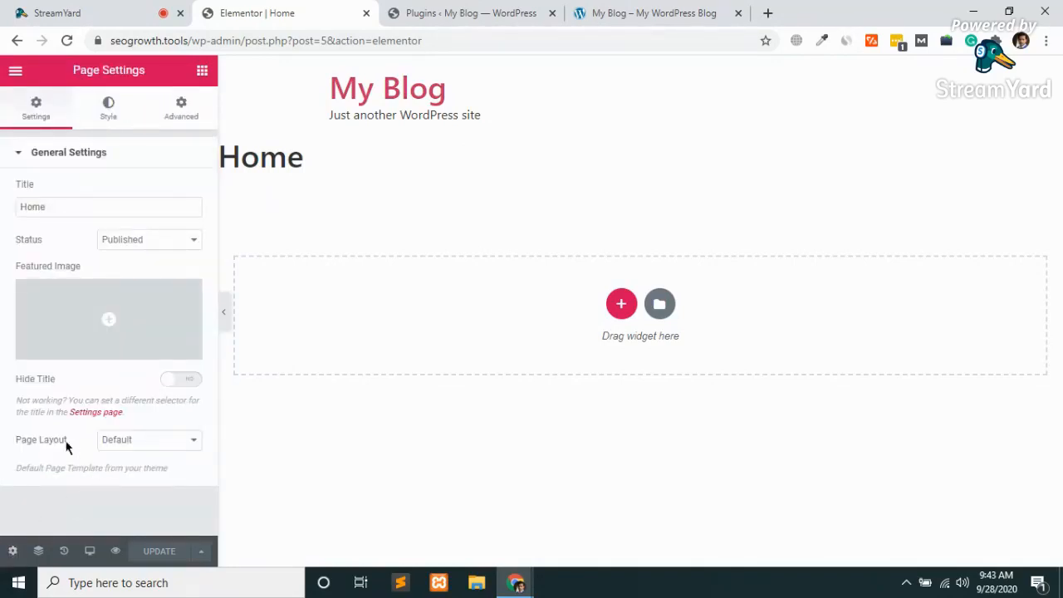
left_click(130, 447)
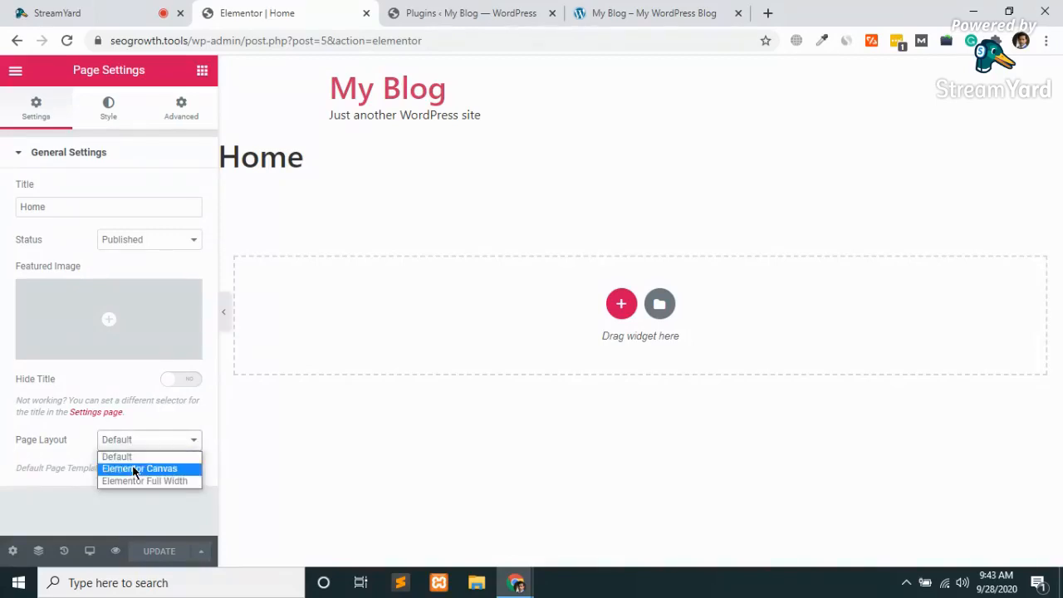
left_click(134, 470)
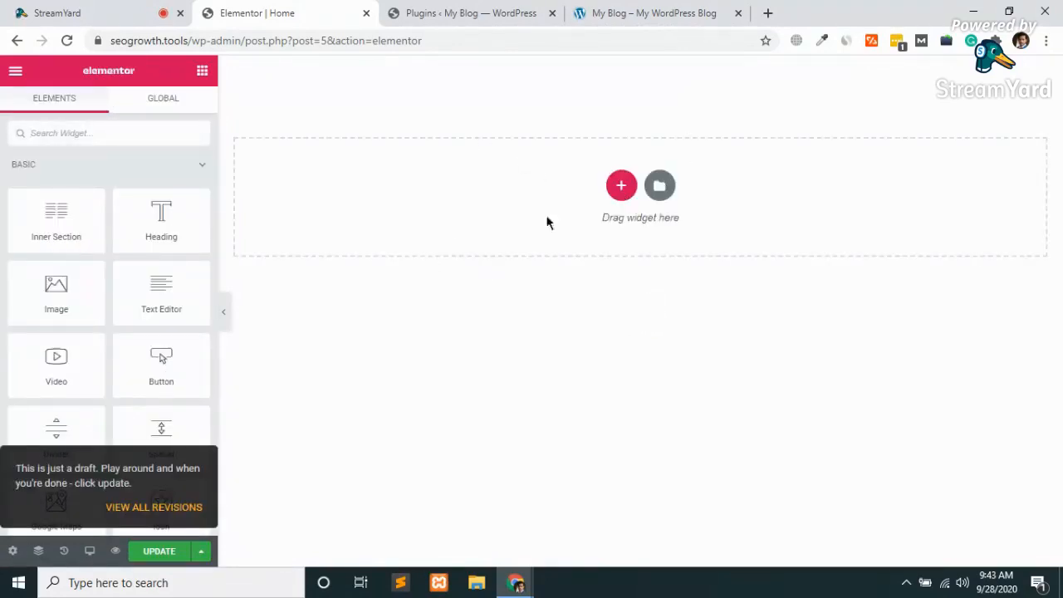
left_click(154, 557)
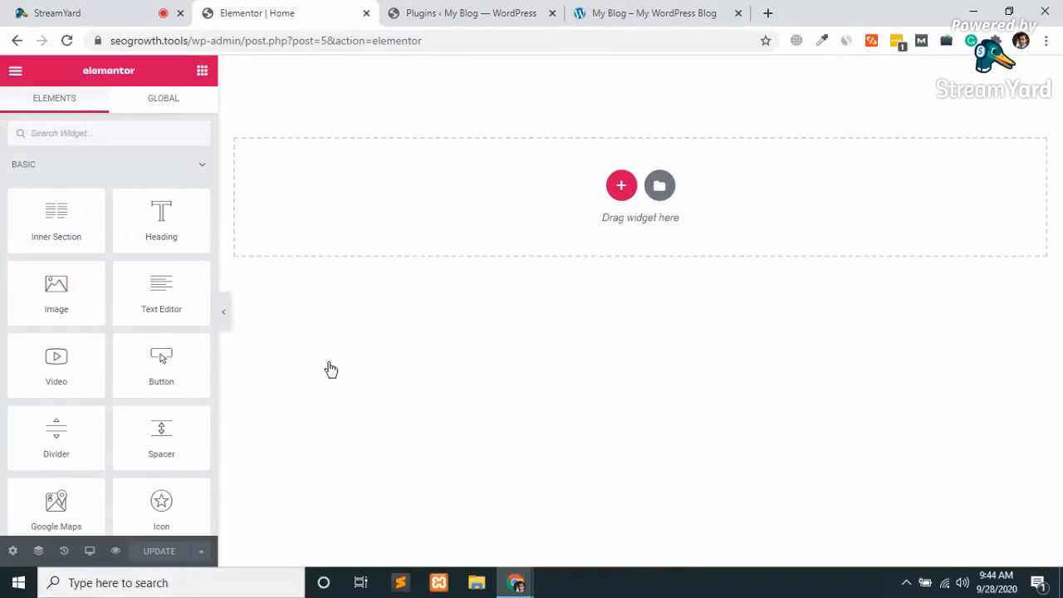
Step: Load the site's front page at seogrowth.tools and compare it with the finished cracksking.com site
left_click(515, 10)
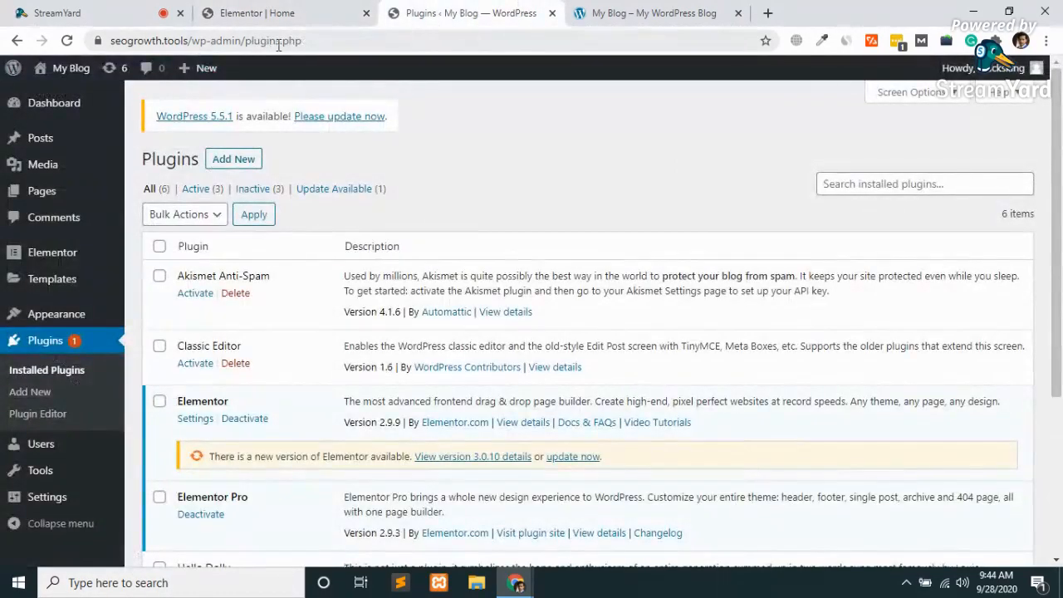
left_click(196, 41)
type("seogrowth.tools")
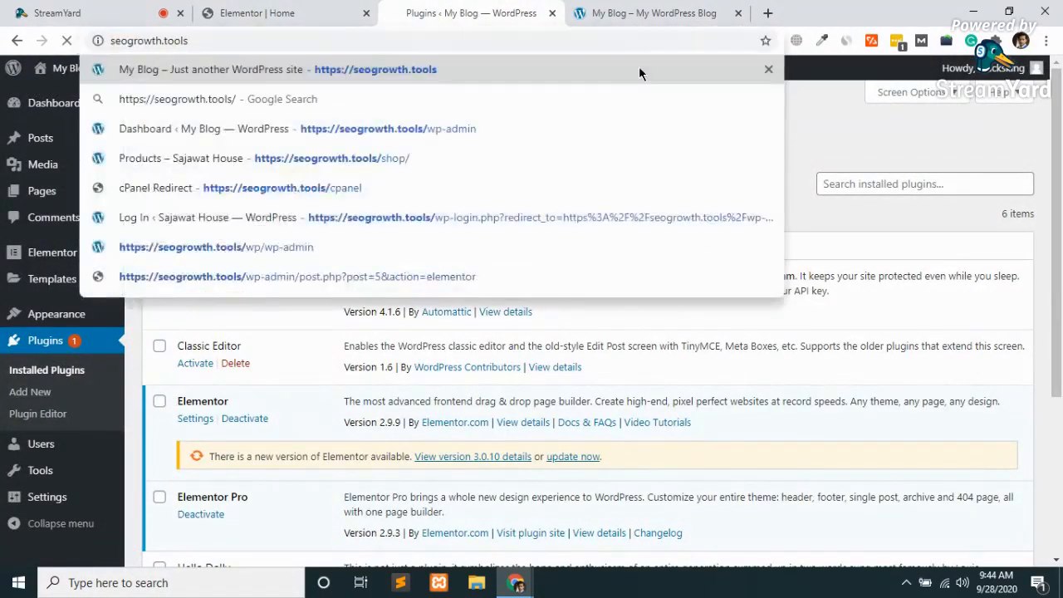
key("Return")
left_click(660, 14)
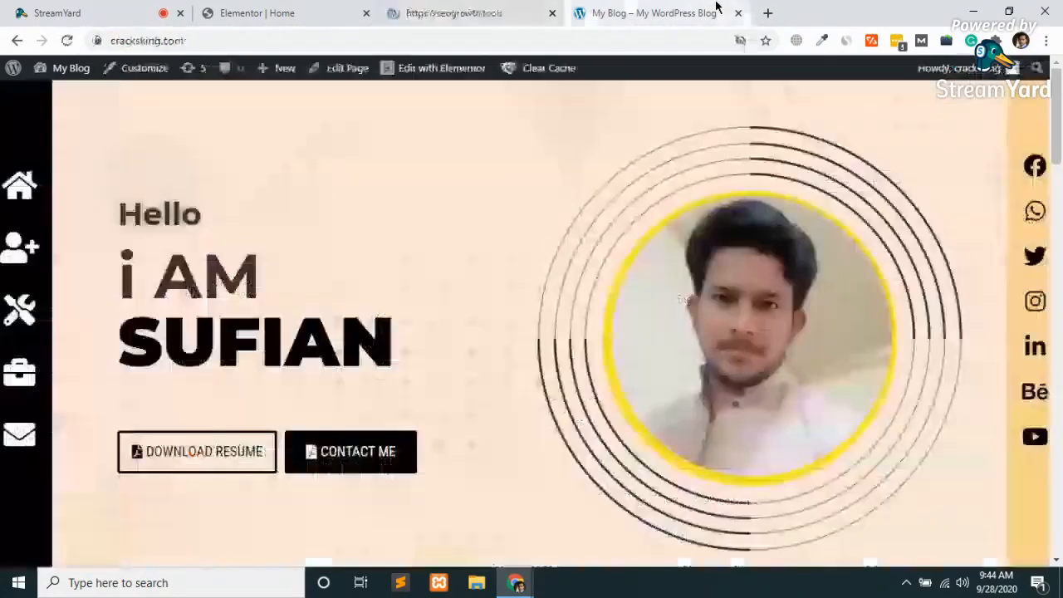
left_click(528, 7)
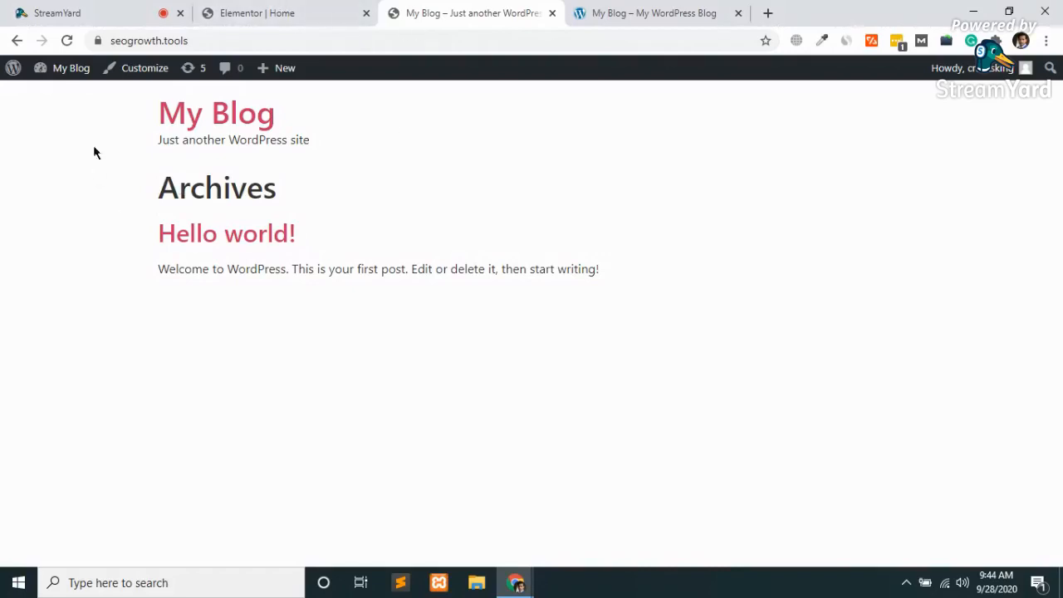
Step: Go from the front page to the site's dashboard and open the Reading settings
mouse_move(74, 72)
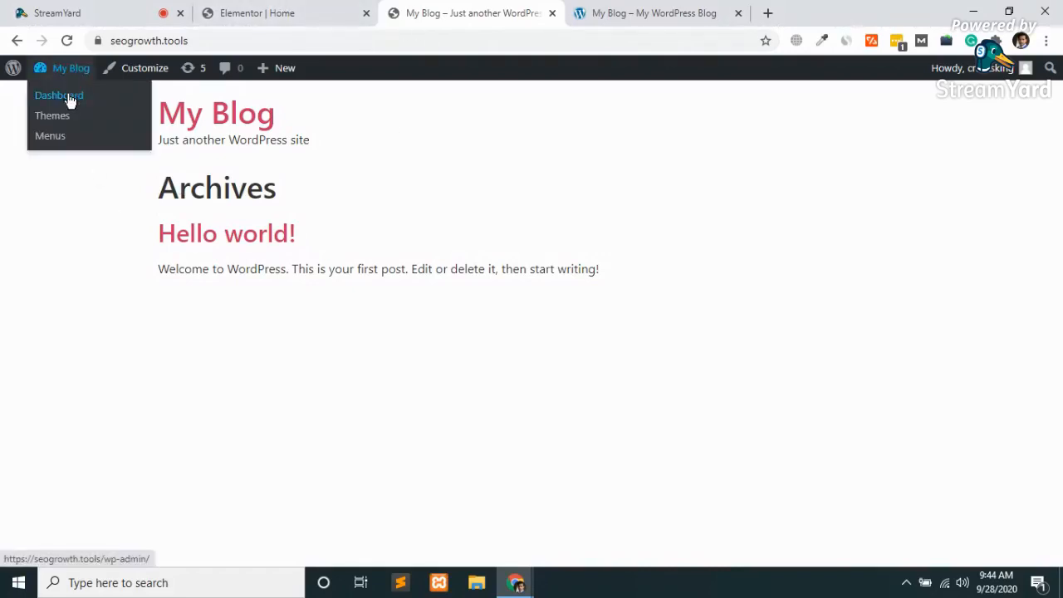
left_click(70, 101)
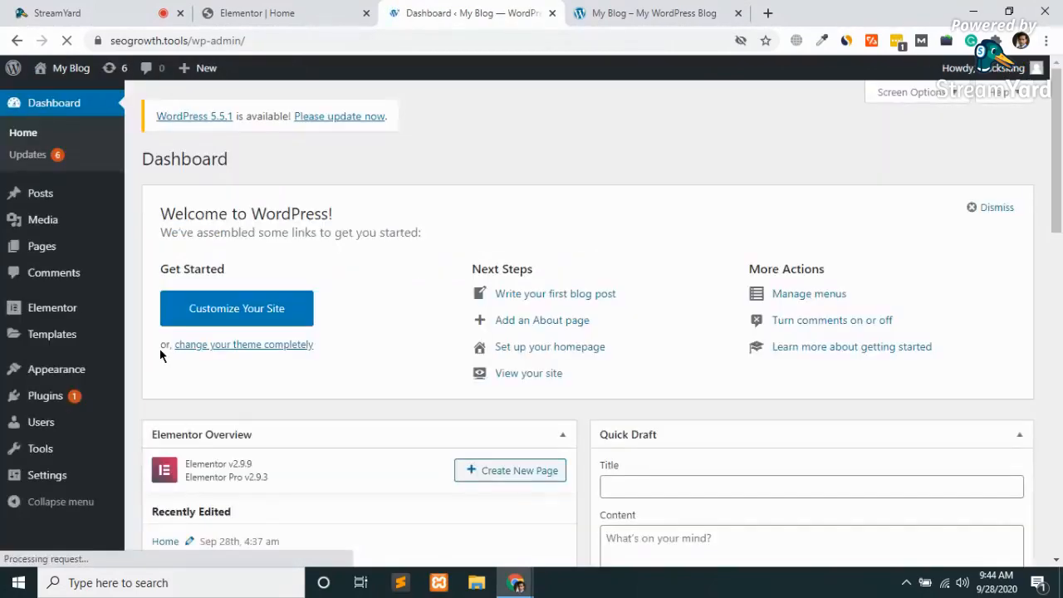
scroll(159, 348, "down", 3)
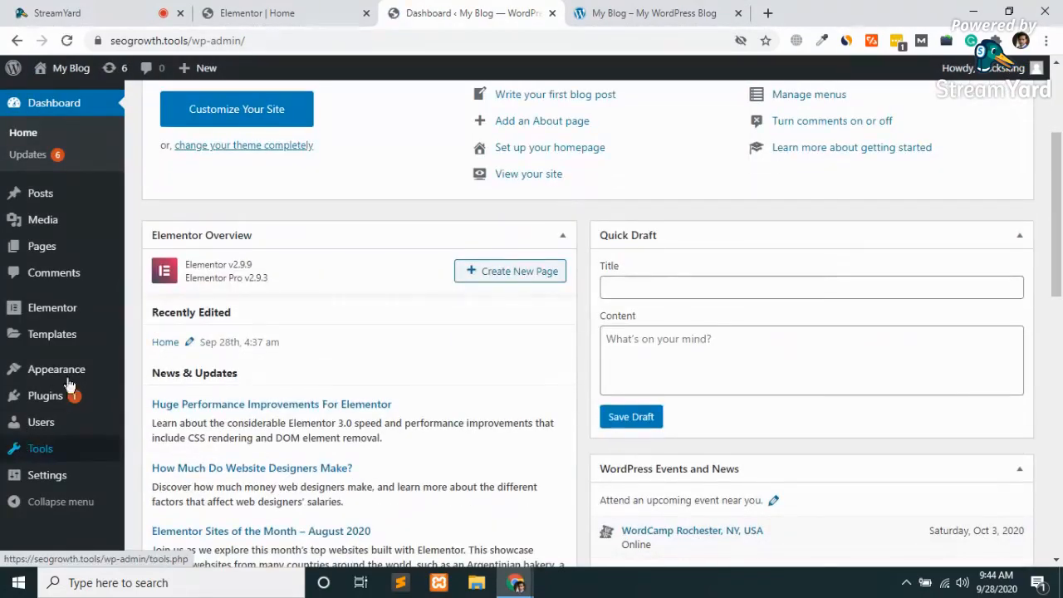
mouse_move(66, 398)
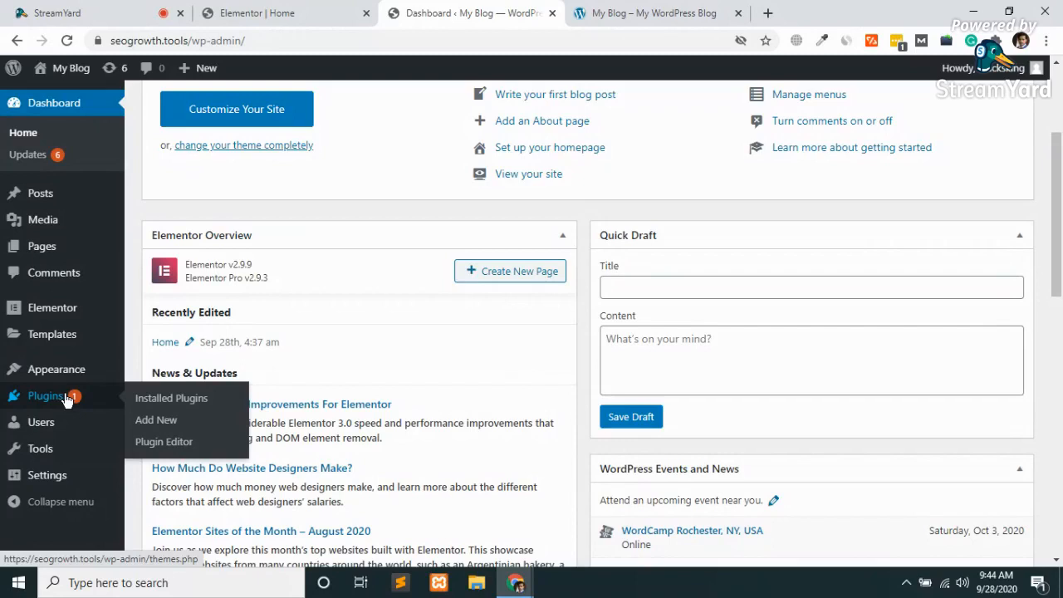
mouse_move(65, 480)
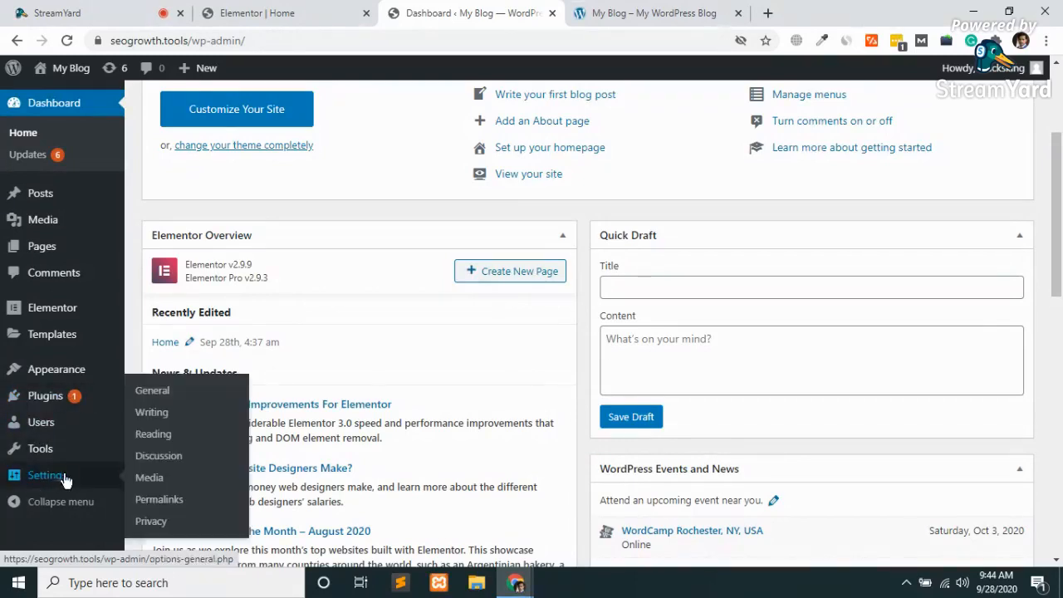
left_click(159, 437)
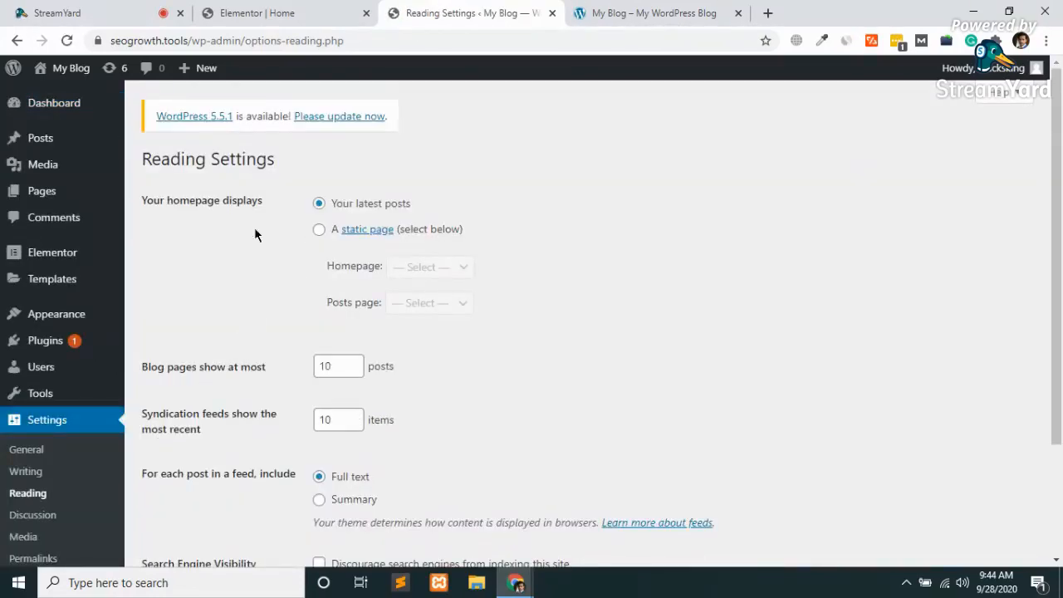
Step: Make the homepage display a static page, choose Home as the homepage, and save the changes
left_click(319, 231)
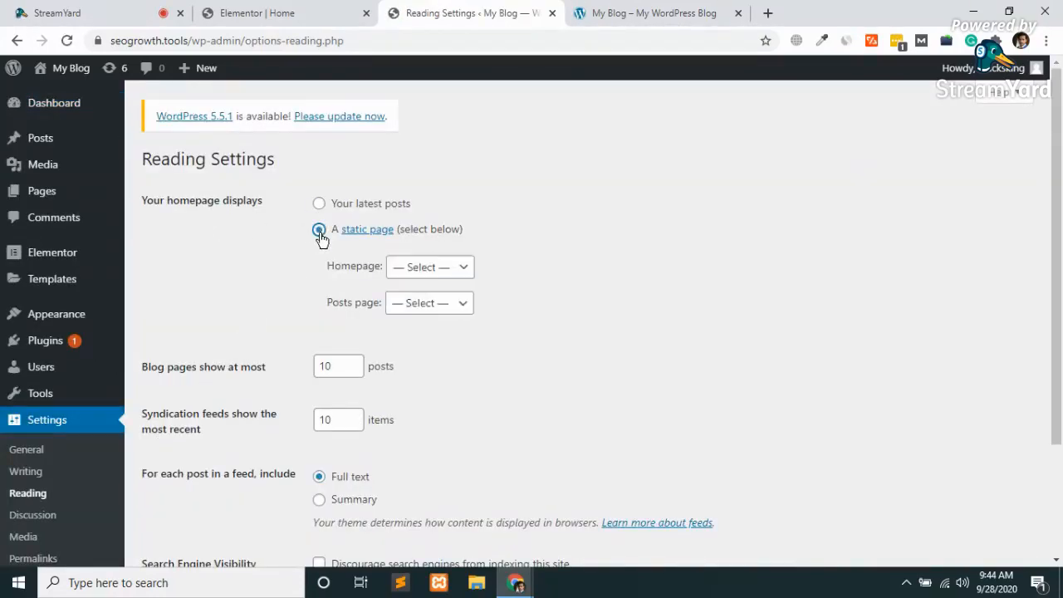
left_click(424, 273)
left_click(420, 303)
scroll(392, 361, "down", 1)
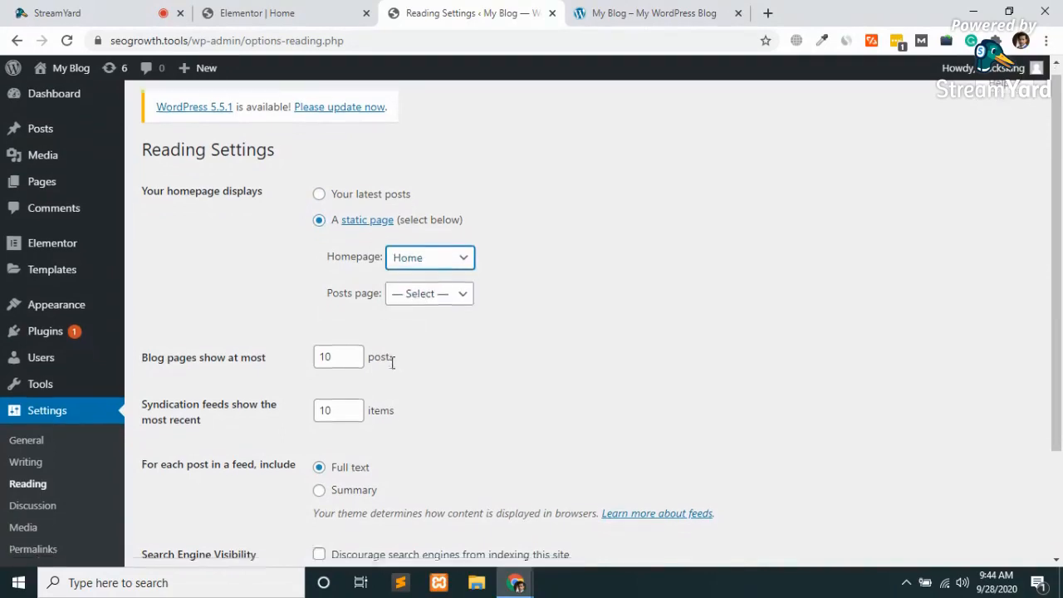
scroll(392, 361, "down", 2)
left_click(178, 492)
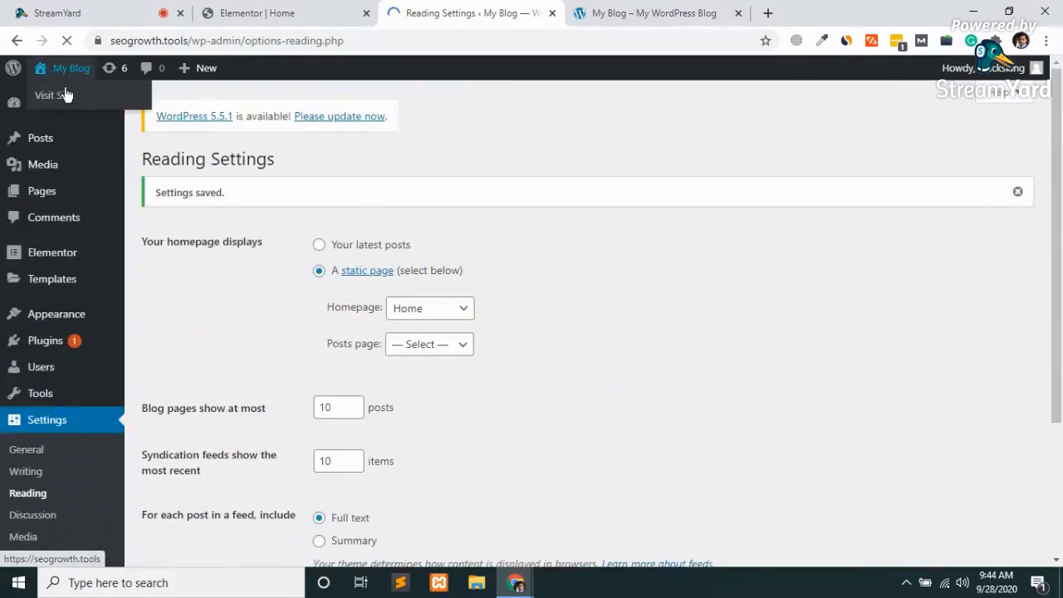
Step: View the live site in a new browser tab to check its homepage, and return to the Reading settings
middle_click(60, 95)
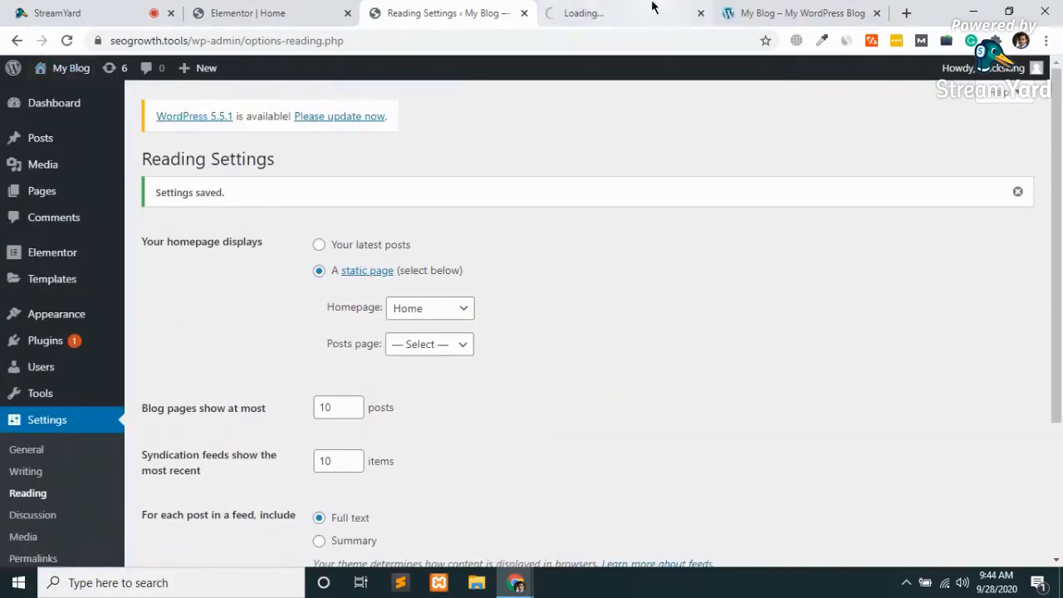
left_click(652, 7)
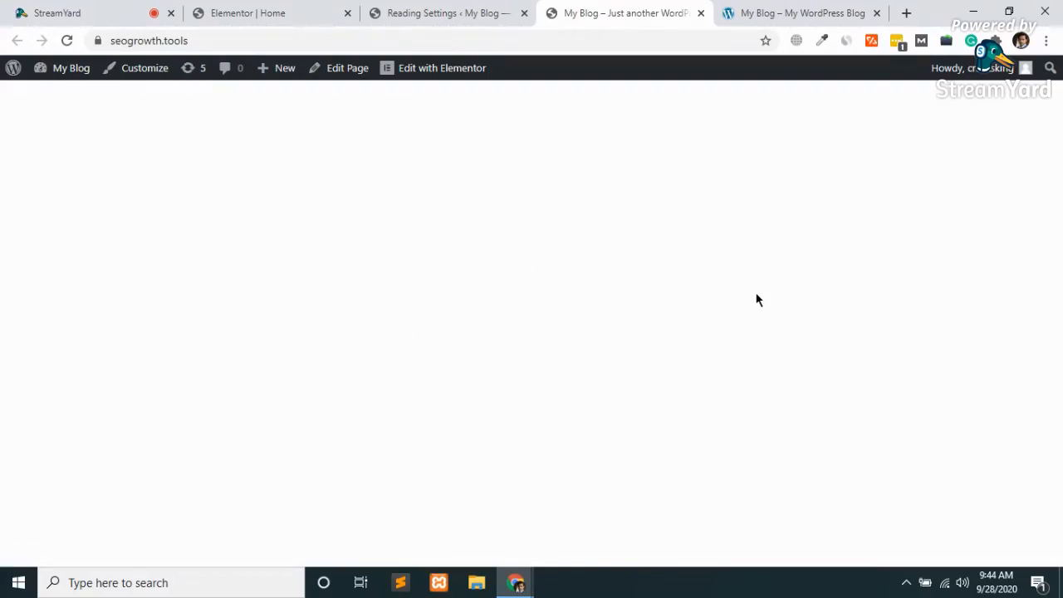
left_click(466, 10)
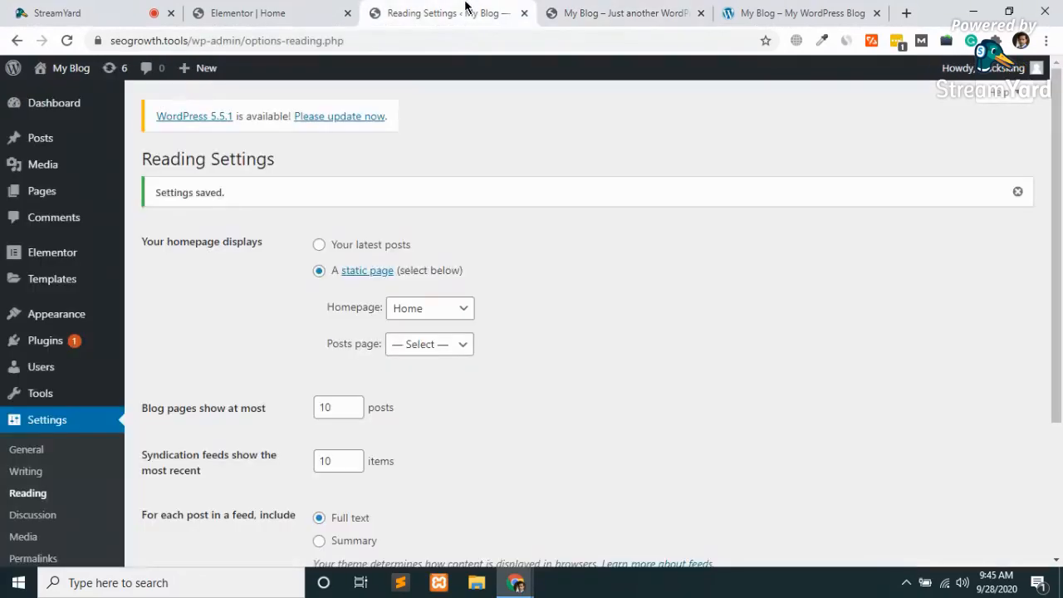
Step: Compare the blank seogrowth.tools homepage with the sections of the finished cracksking.com portfolio page
left_click(550, 13)
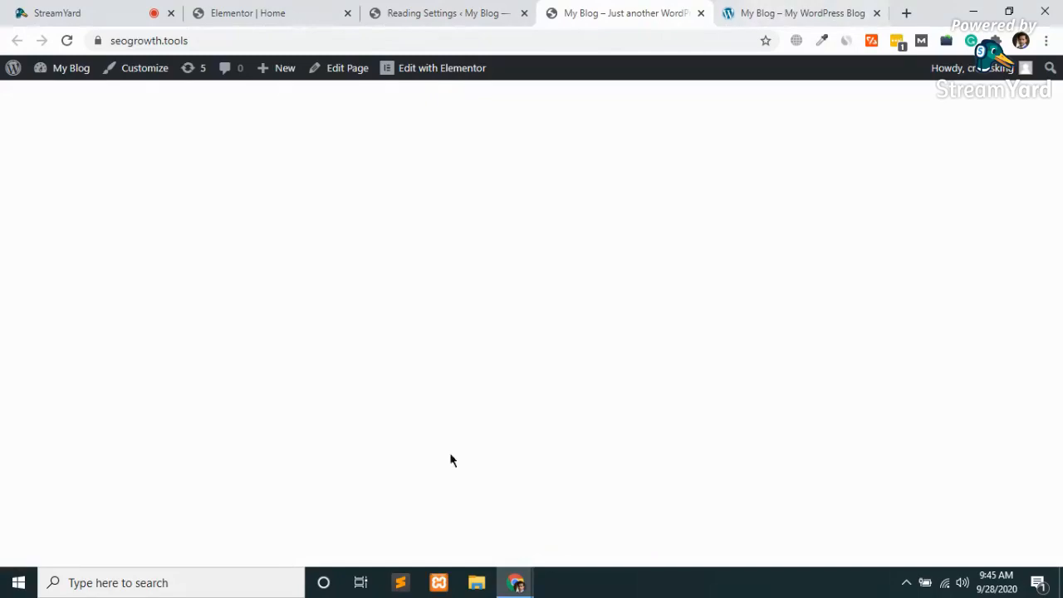
left_click(761, 12)
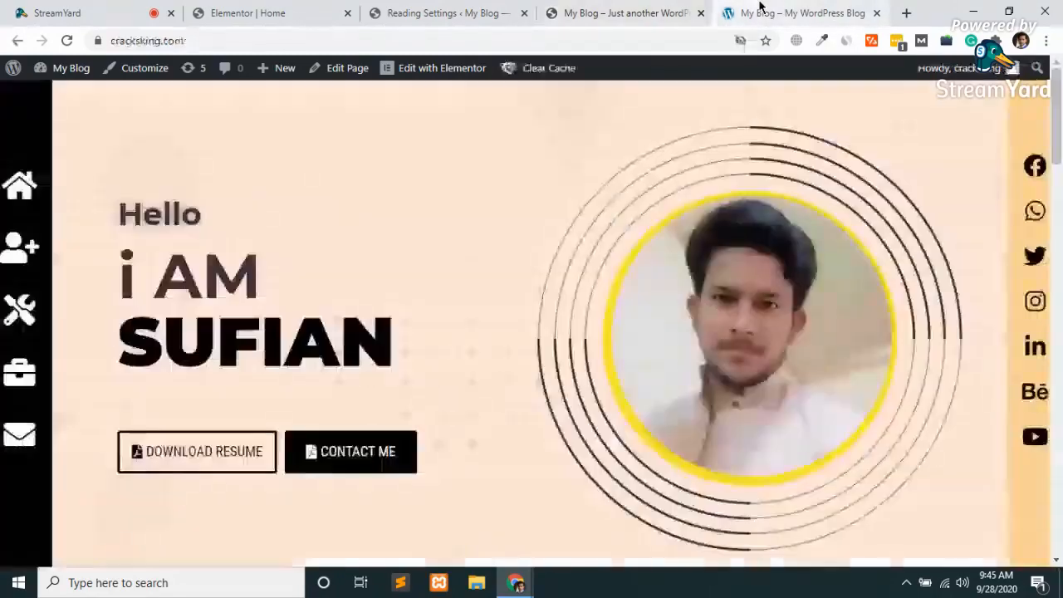
scroll(634, 364, "down", 8)
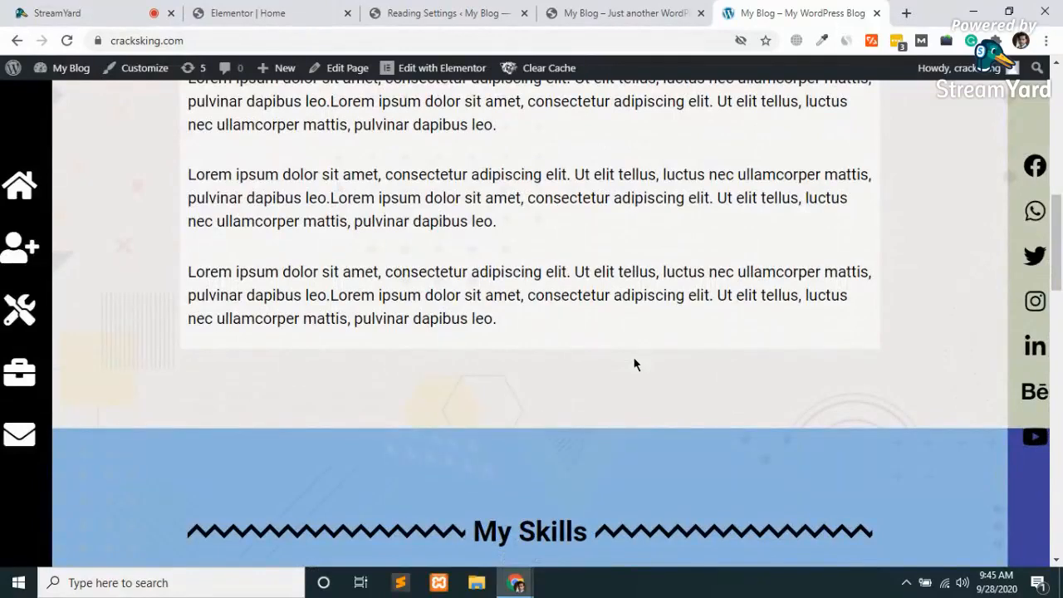
scroll(634, 364, "down", 4)
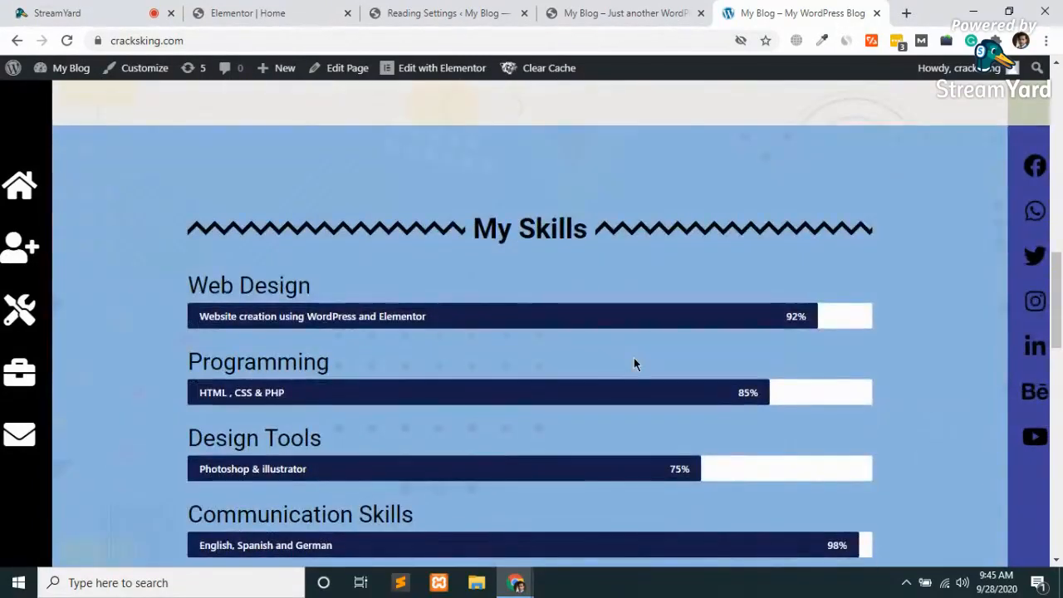
scroll(634, 364, "down", 14)
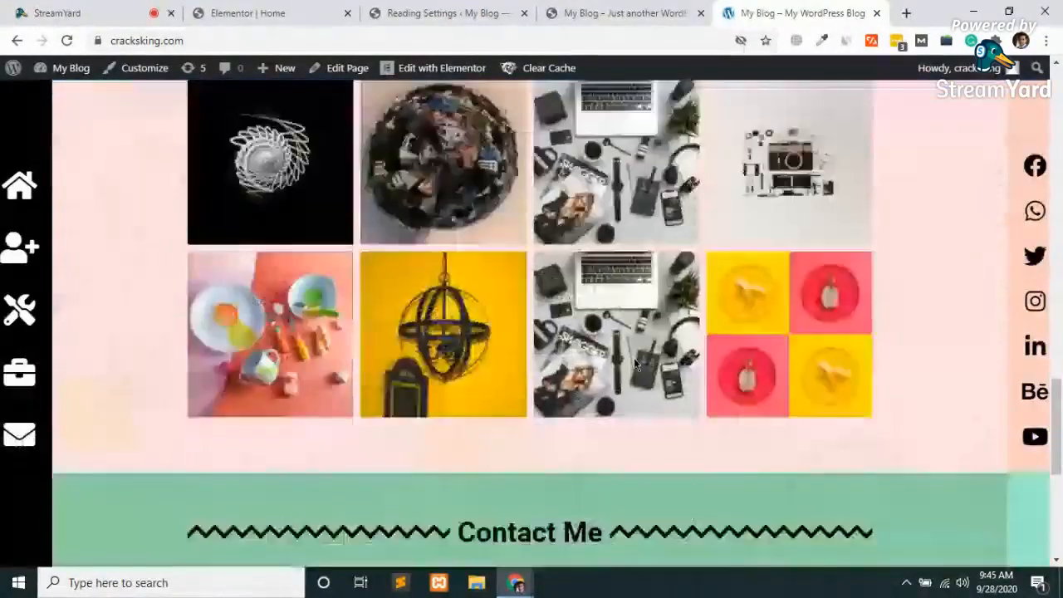
scroll(634, 364, "up", 20)
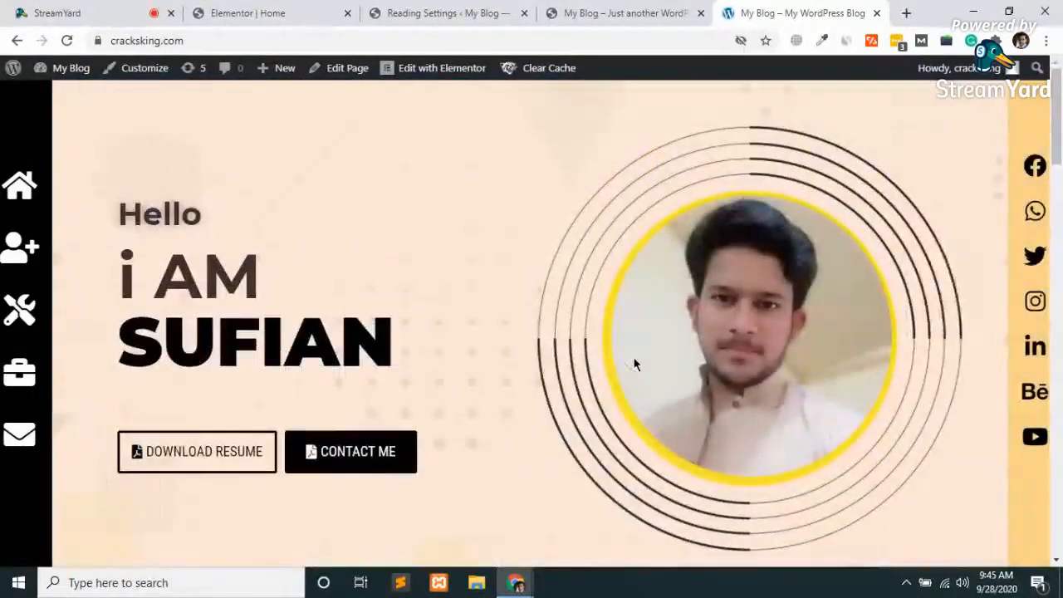
left_click(619, 12)
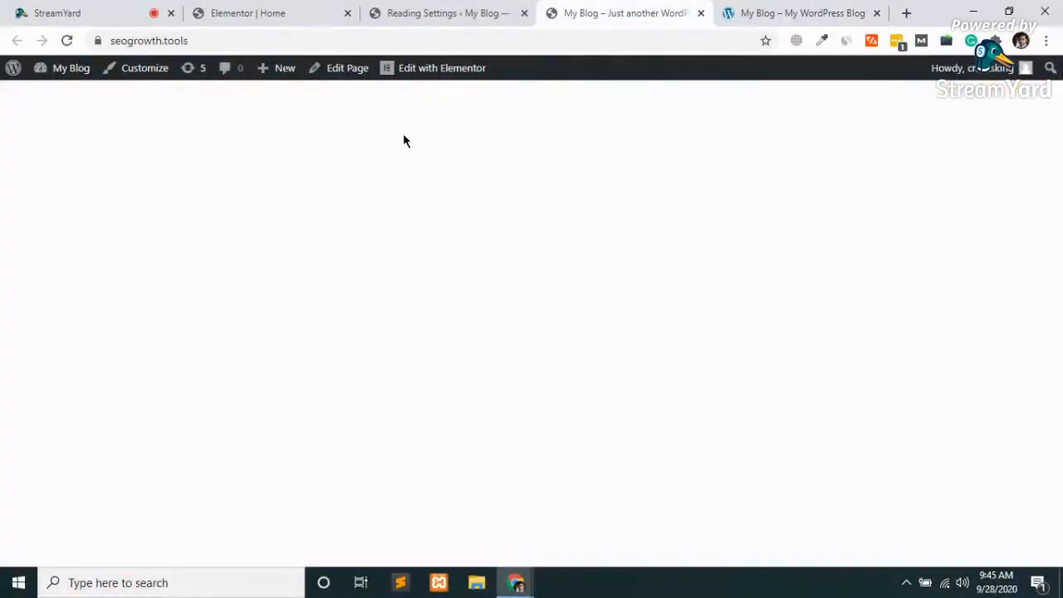
Step: Close the Reading settings and add a section with three equal columns to the Home page in Elementor
left_click(422, 10)
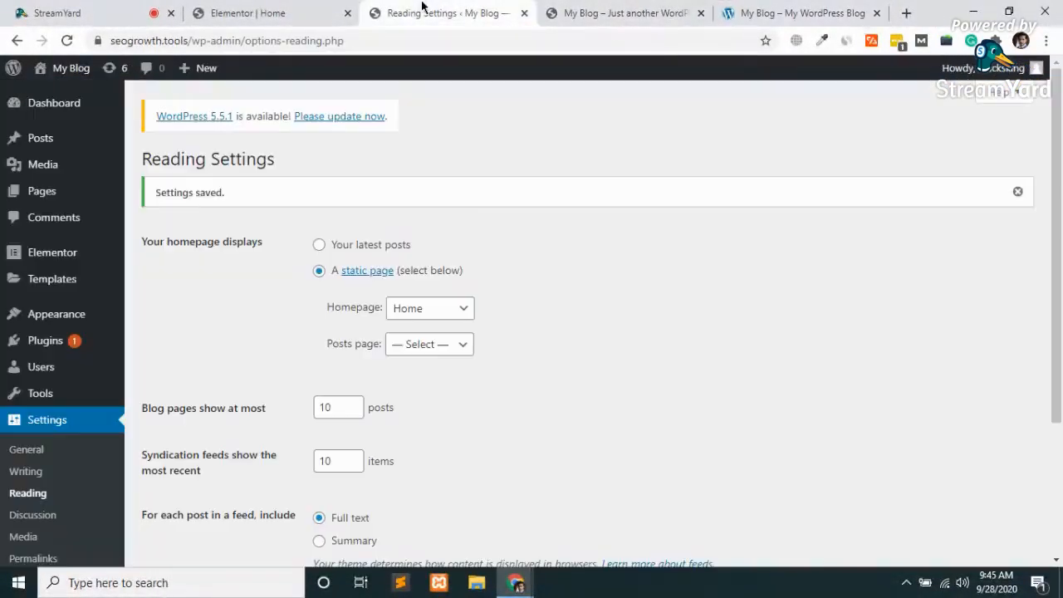
left_click(523, 14)
left_click(304, 10)
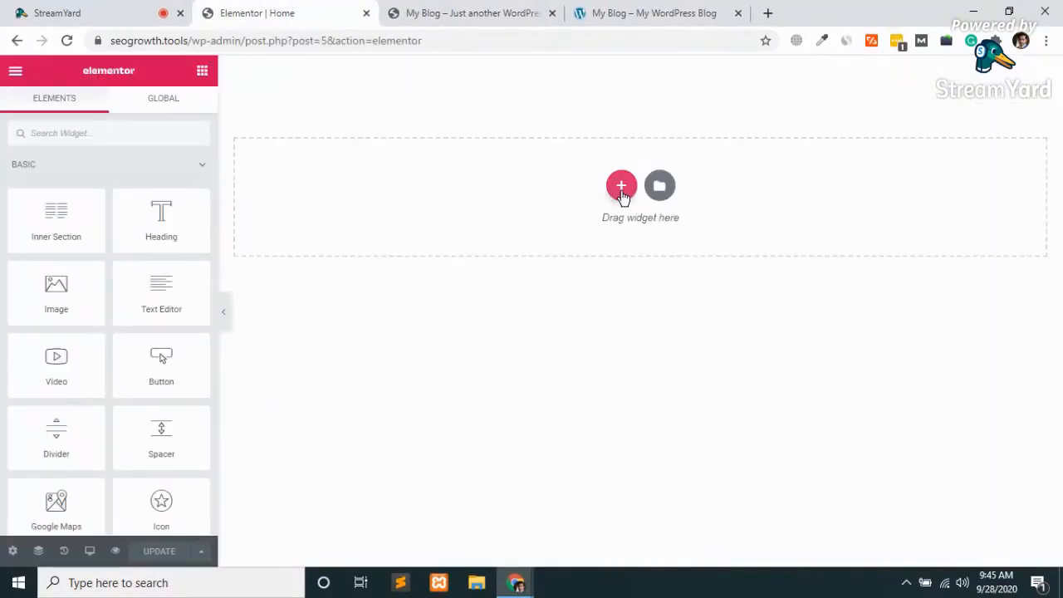
left_click(623, 193)
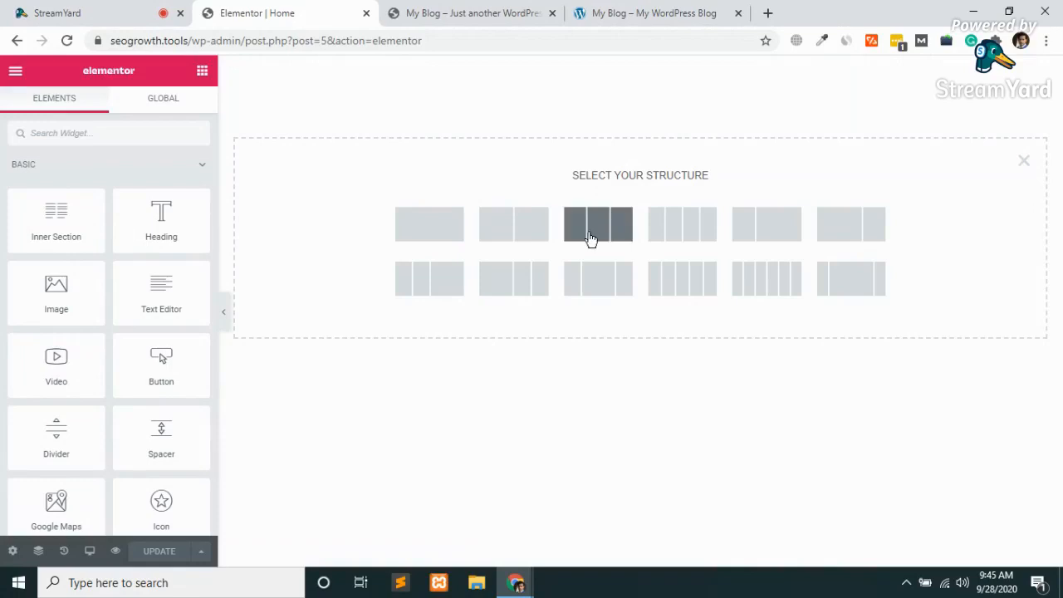
left_click(658, 13)
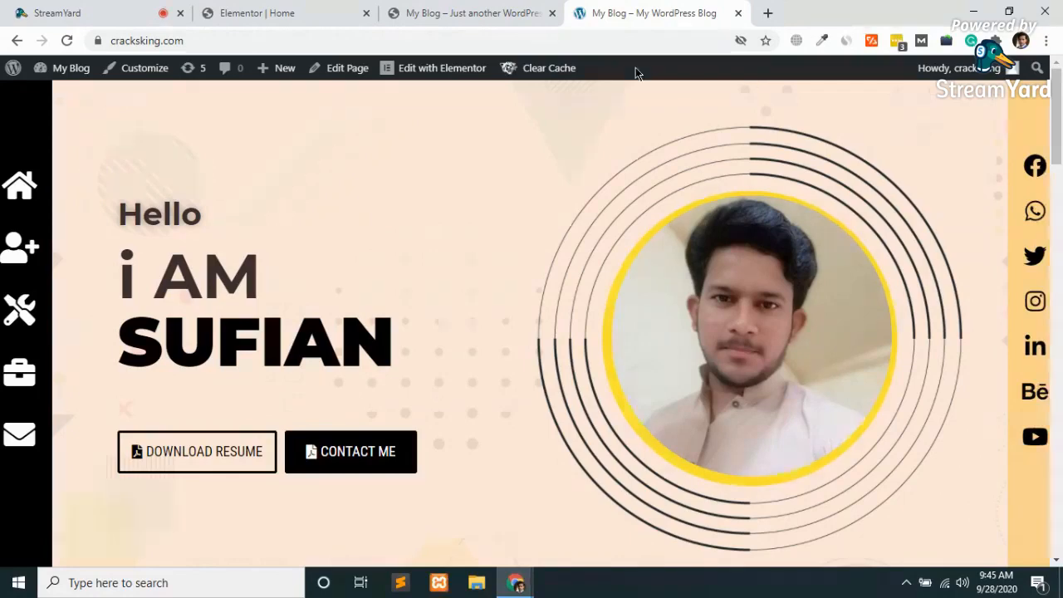
left_click(453, 12)
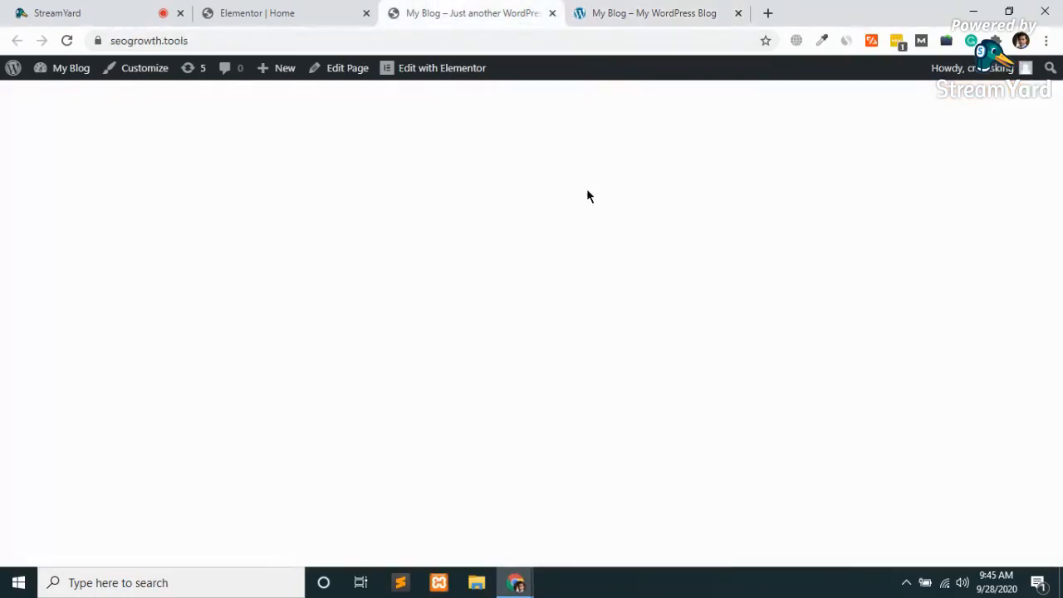
left_click(260, 8)
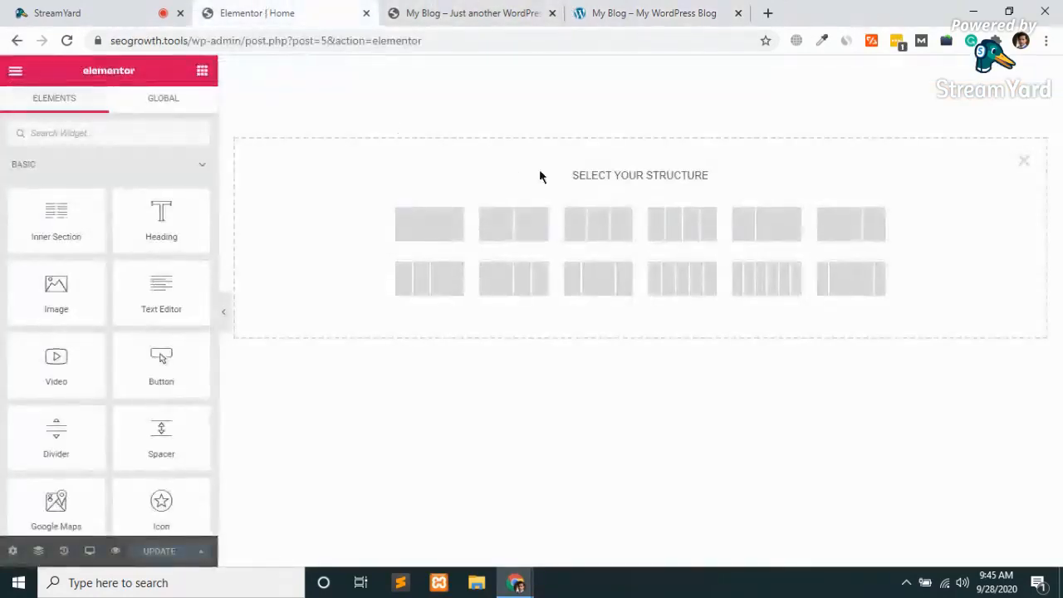
left_click(609, 229)
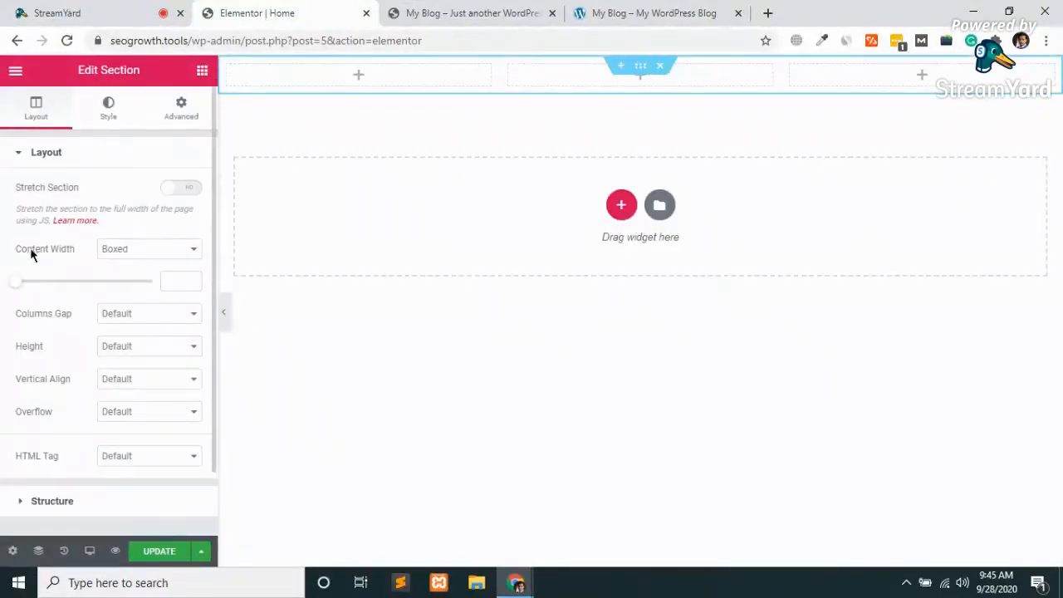
Step: Set the new section's content width to Full Width, columns gap to No Gap, and height to Fit To Screen
left_click(131, 259)
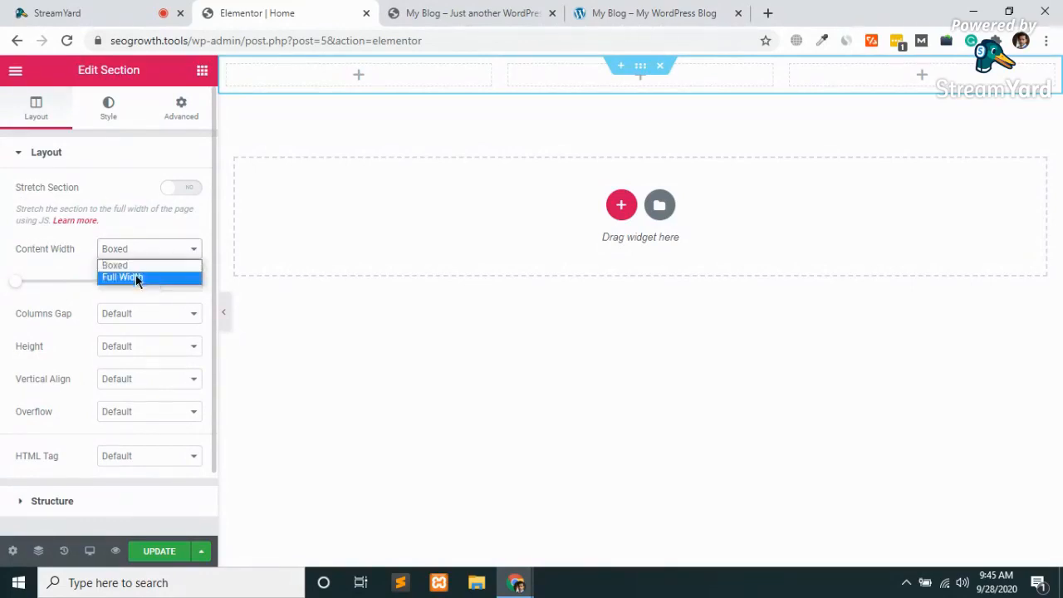
left_click(138, 278)
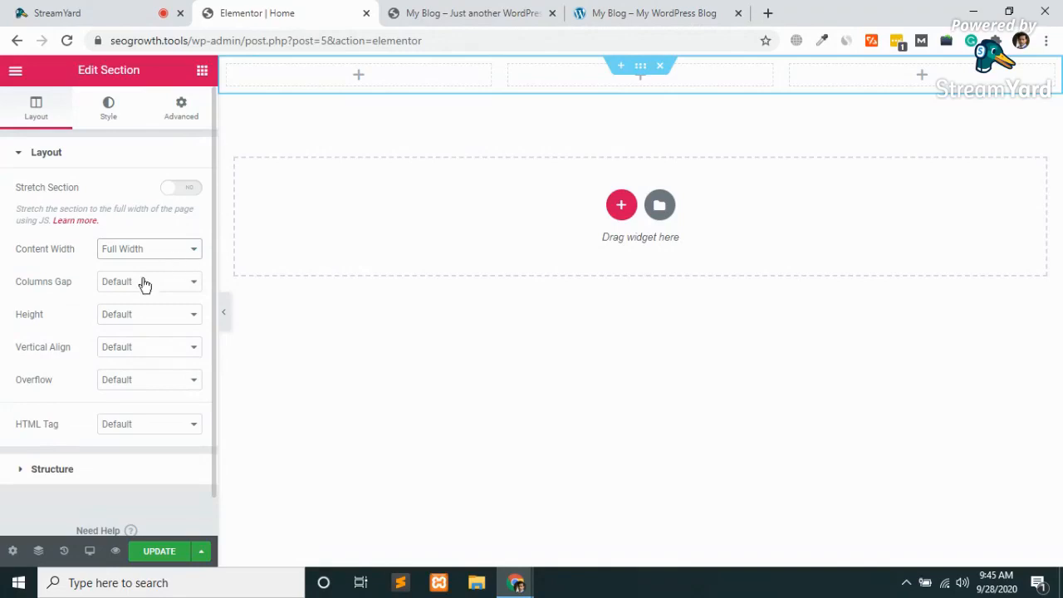
left_click(143, 286)
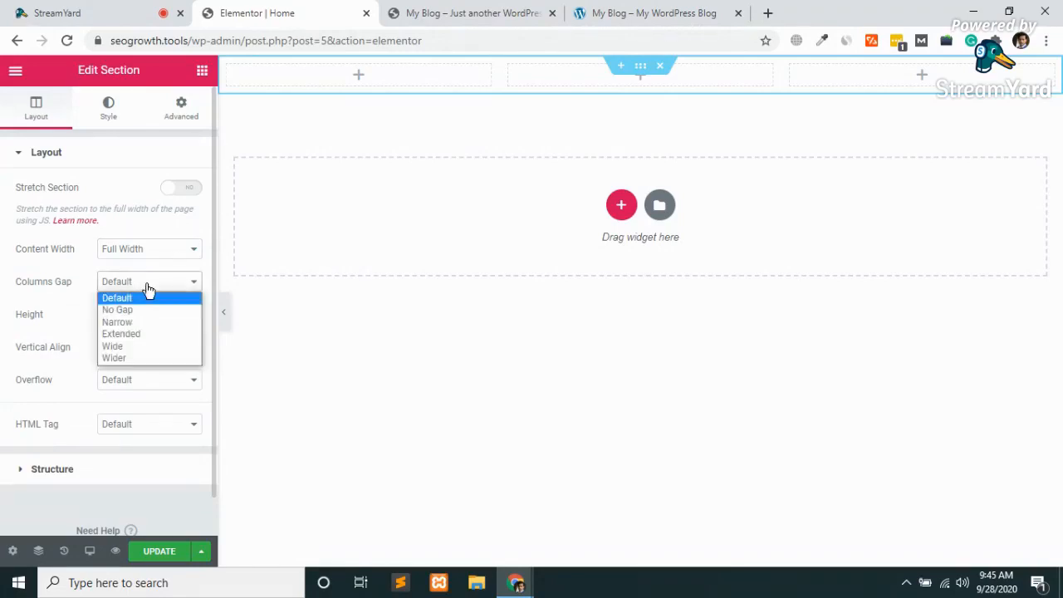
left_click(131, 314)
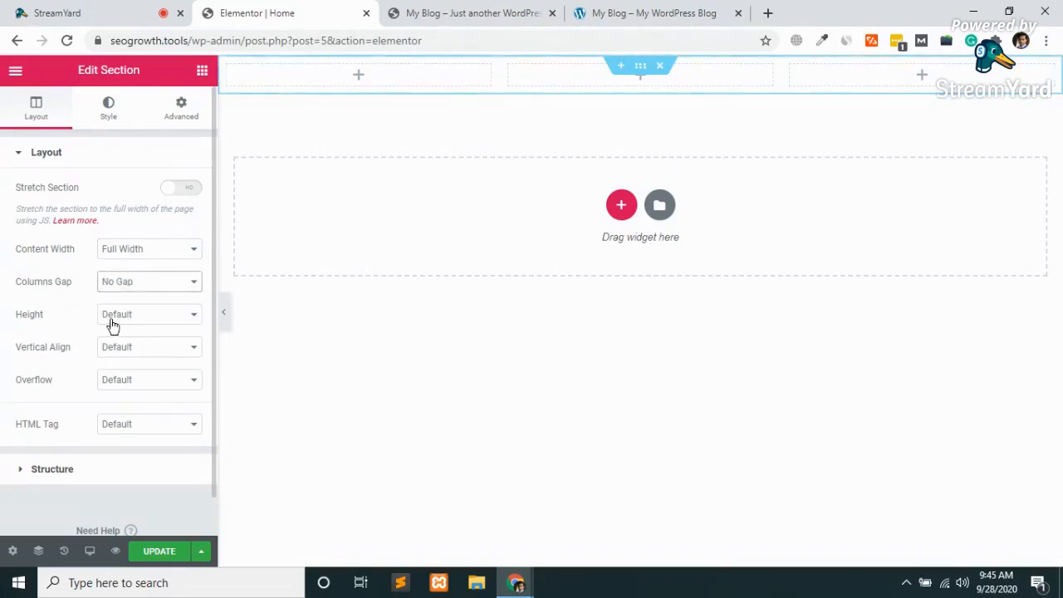
left_click(111, 320)
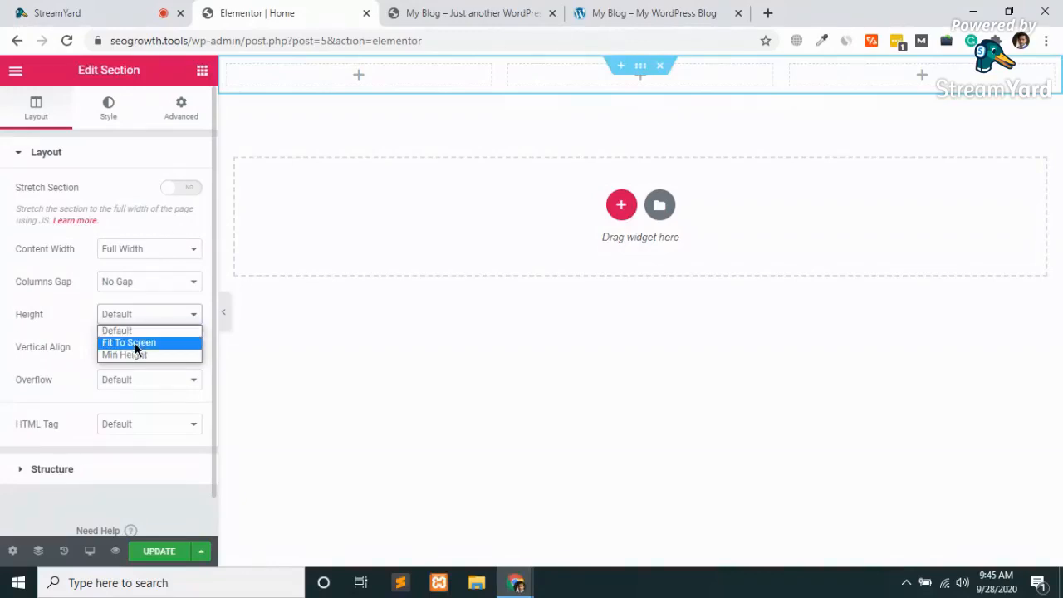
left_click(135, 342)
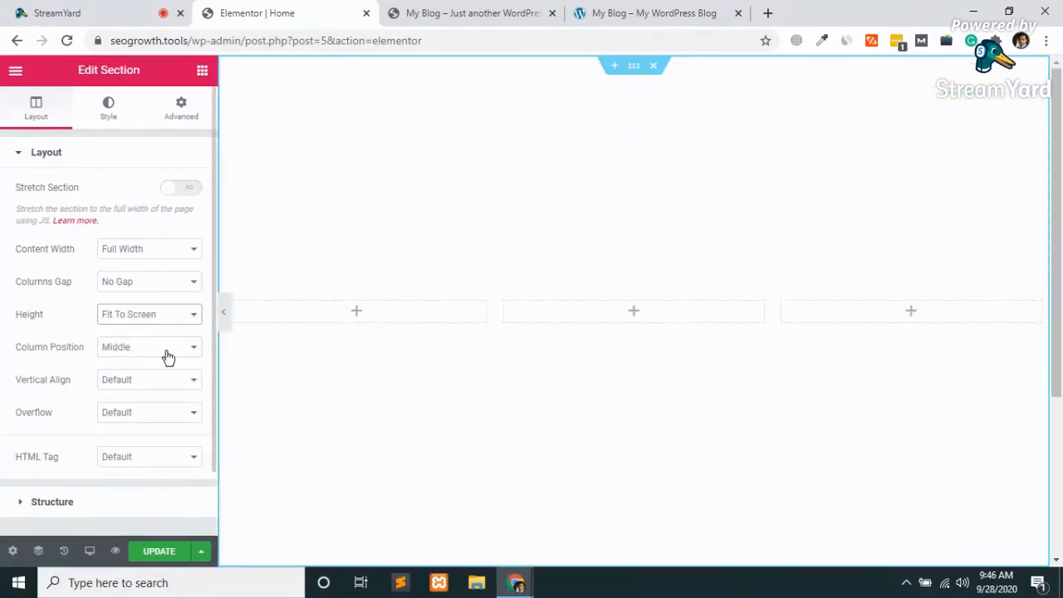
Step: Set the section's column position to Stretch and its vertical alignment to Middle
left_click(133, 353)
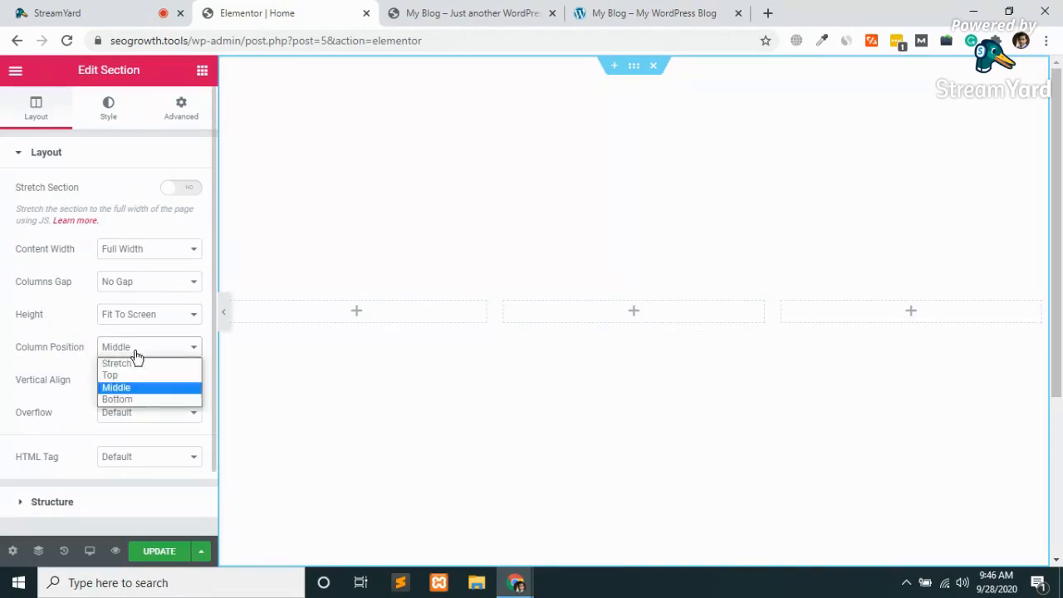
left_click(120, 364)
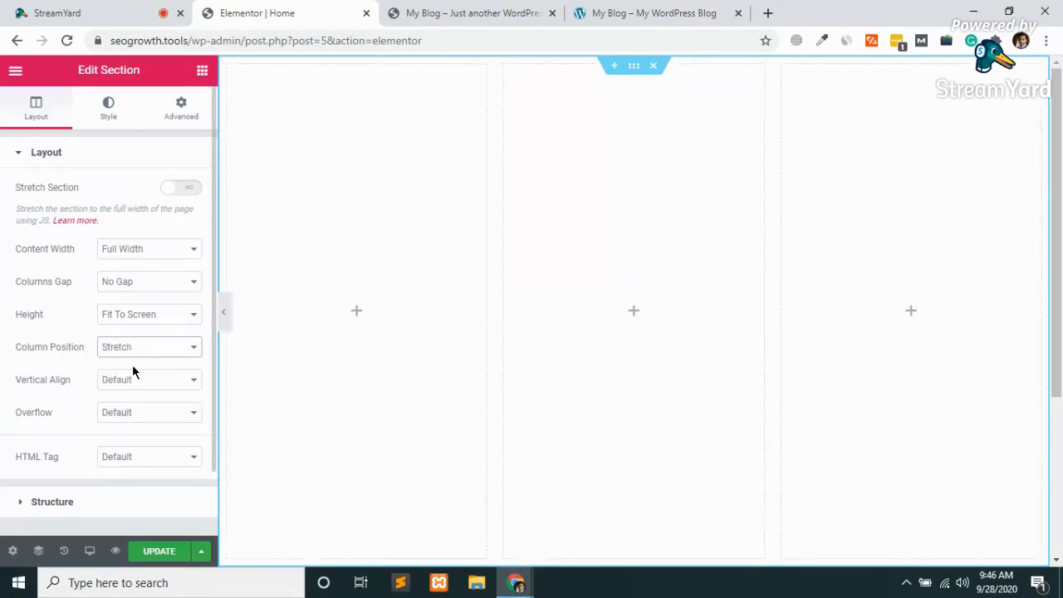
left_click(146, 383)
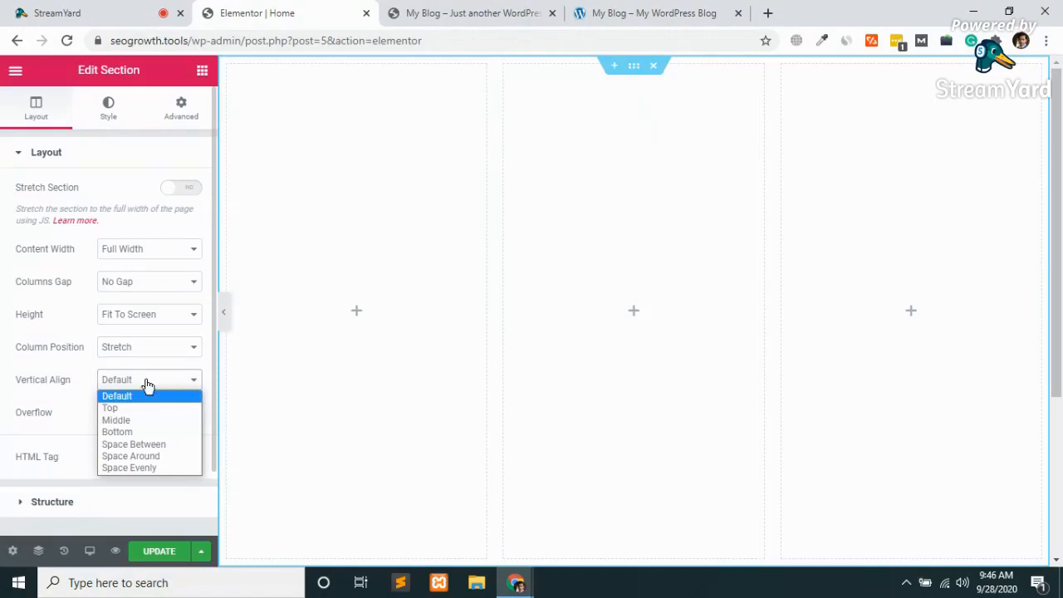
left_click(138, 422)
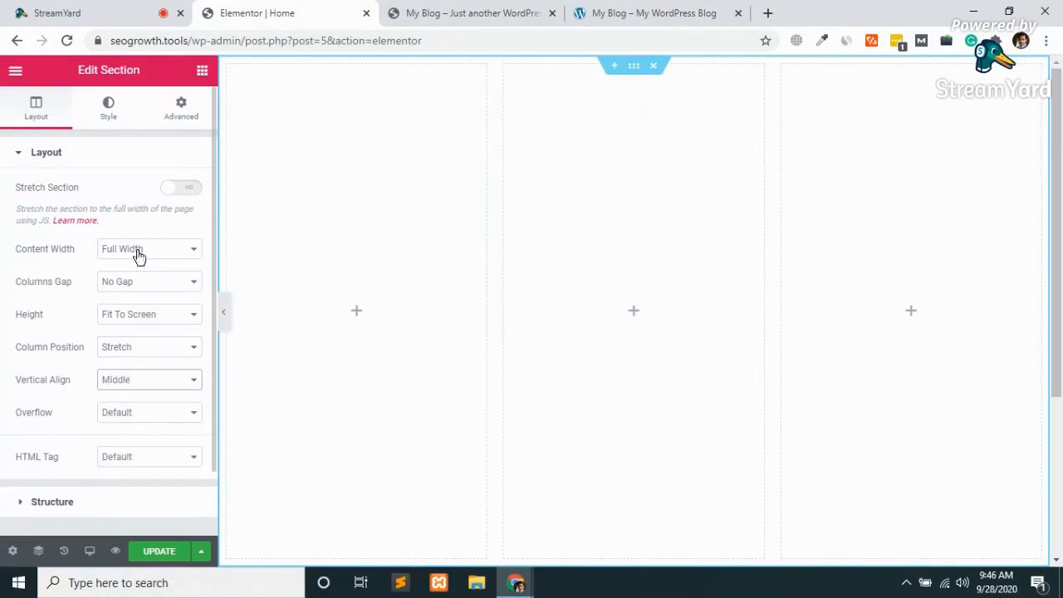
Step: Change the section's column structure to 25, 25, 50 and update the page
left_click(61, 504)
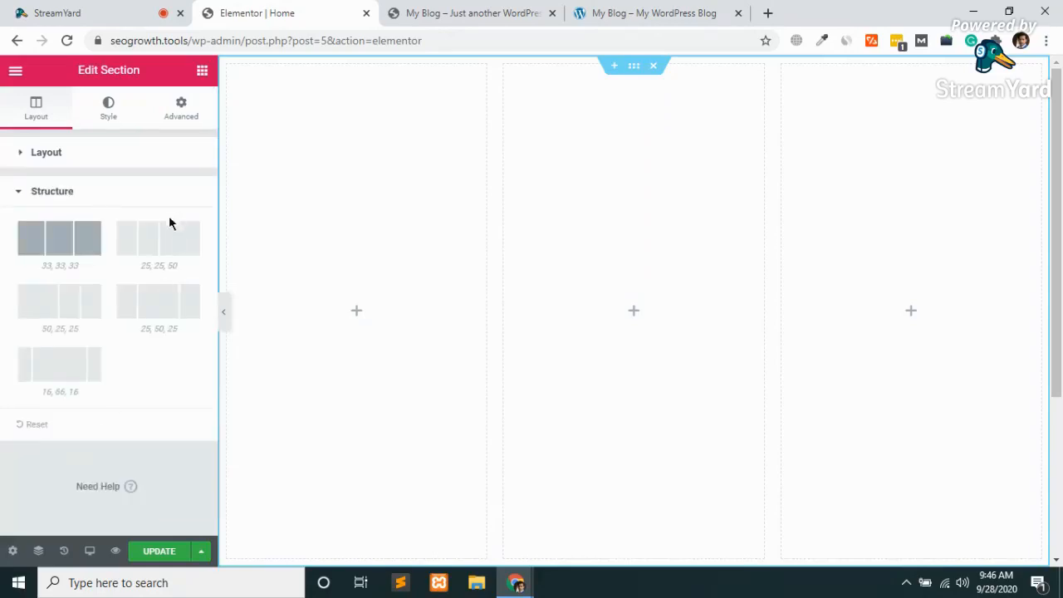
left_click(155, 247)
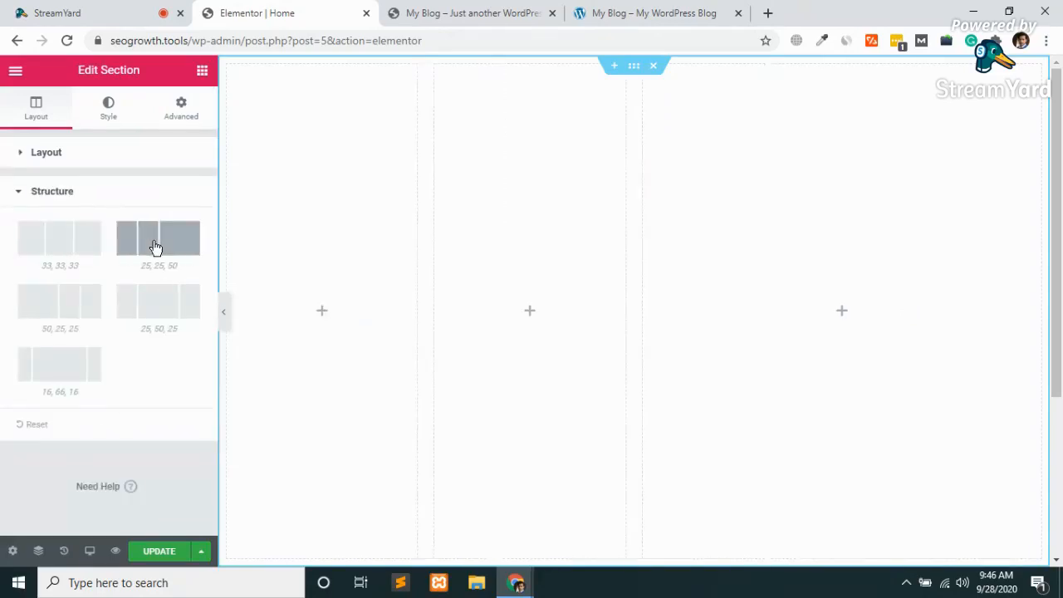
left_click(161, 555)
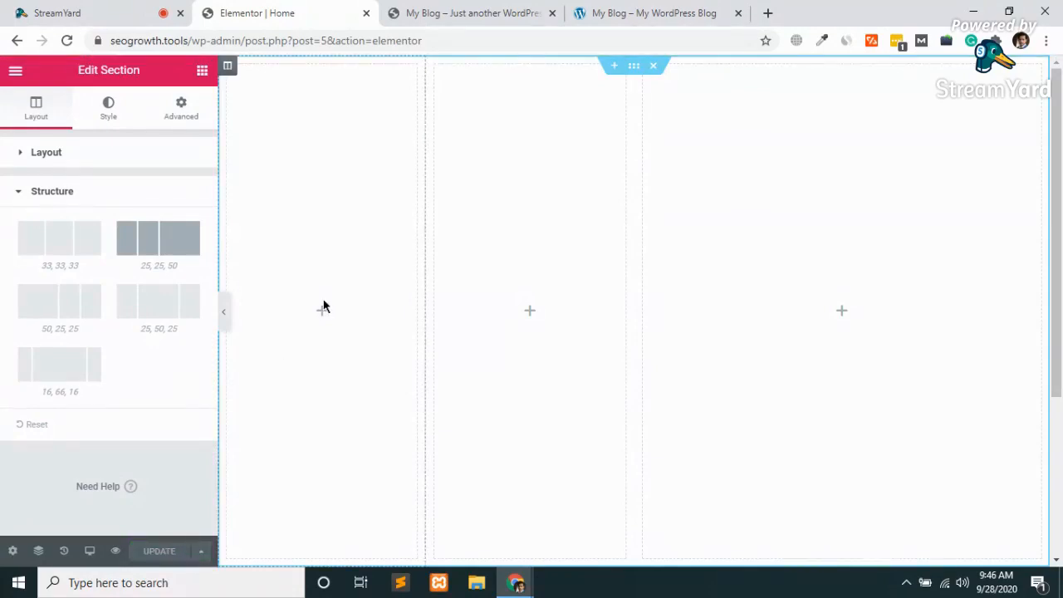
Step: Set the width of the section's first column to 5%
left_click(228, 70)
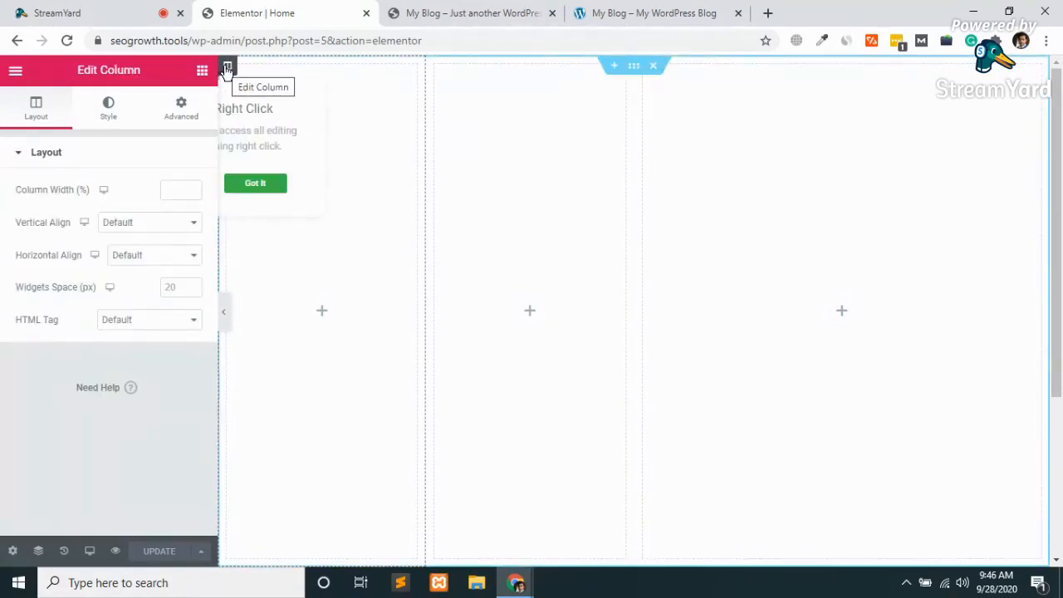
right_click(228, 70)
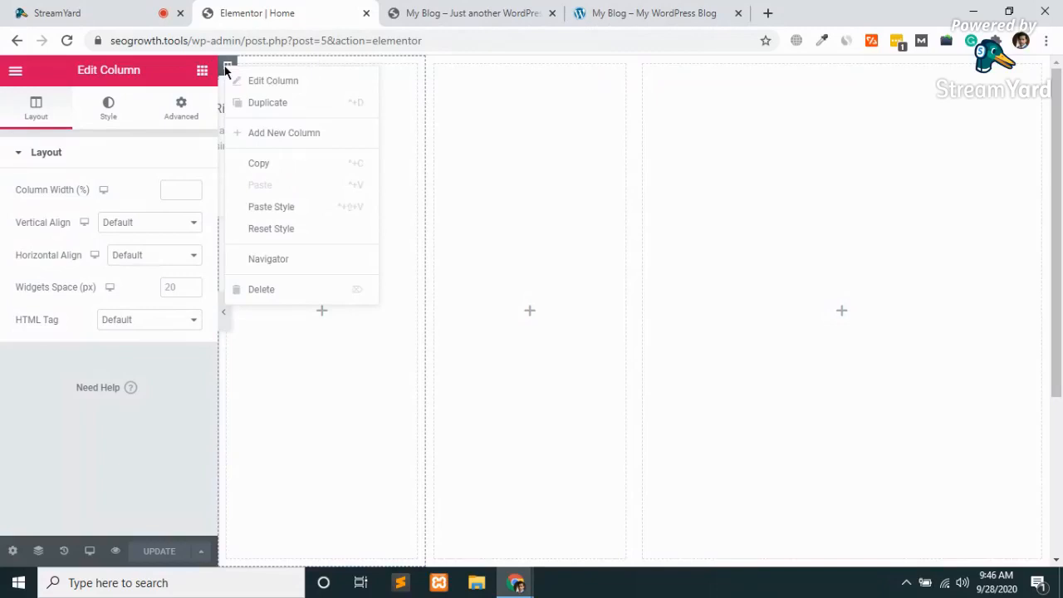
left_click(277, 83)
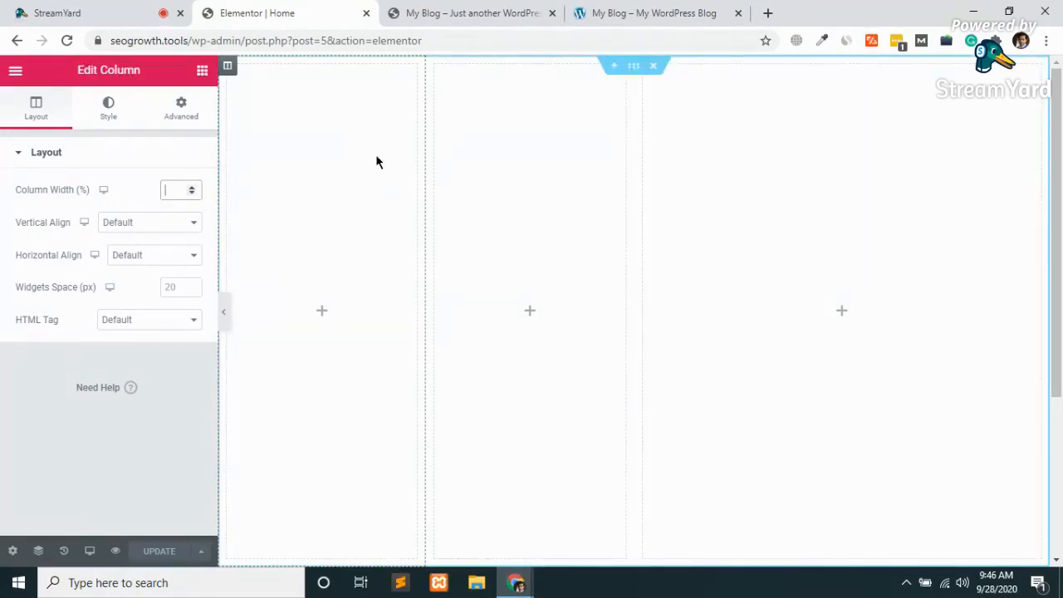
type("5")
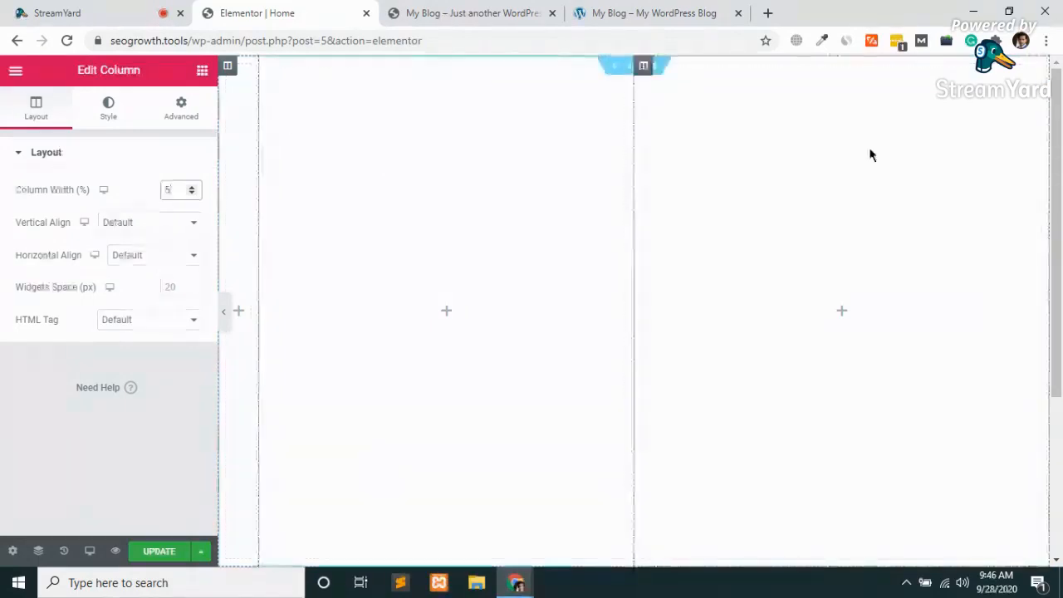
Step: Set the width of the section's third column to 4% and update the page
left_click(882, 117)
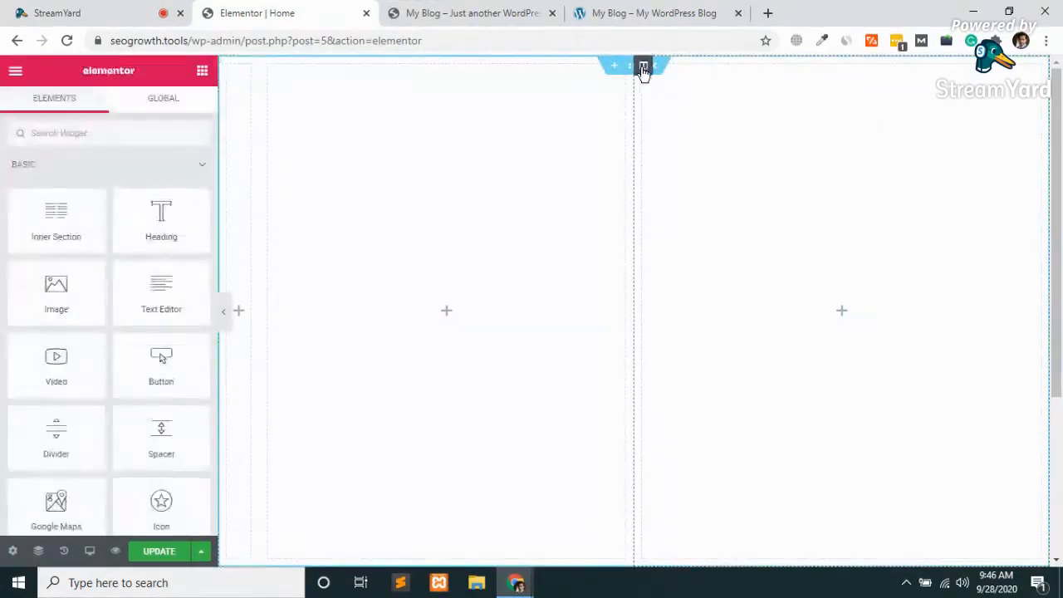
left_click(644, 69)
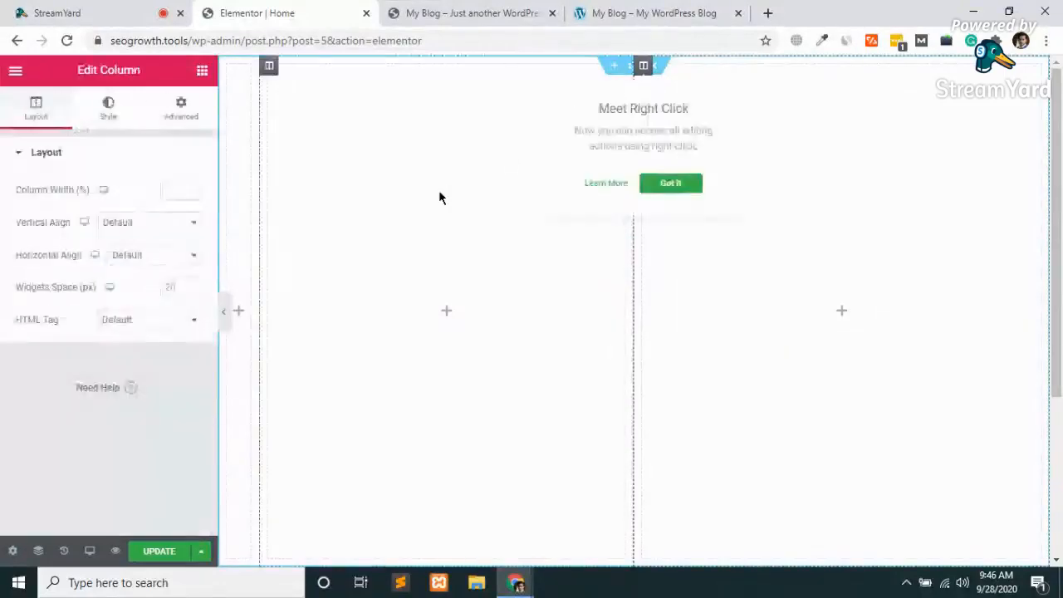
left_click(478, 13)
left_click(639, 13)
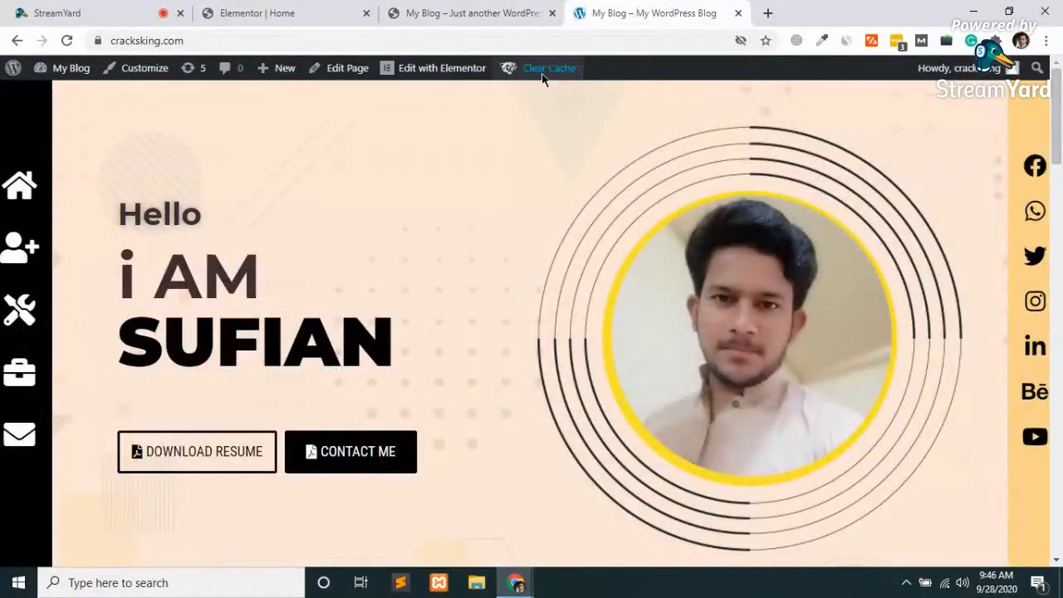
left_click(249, 10)
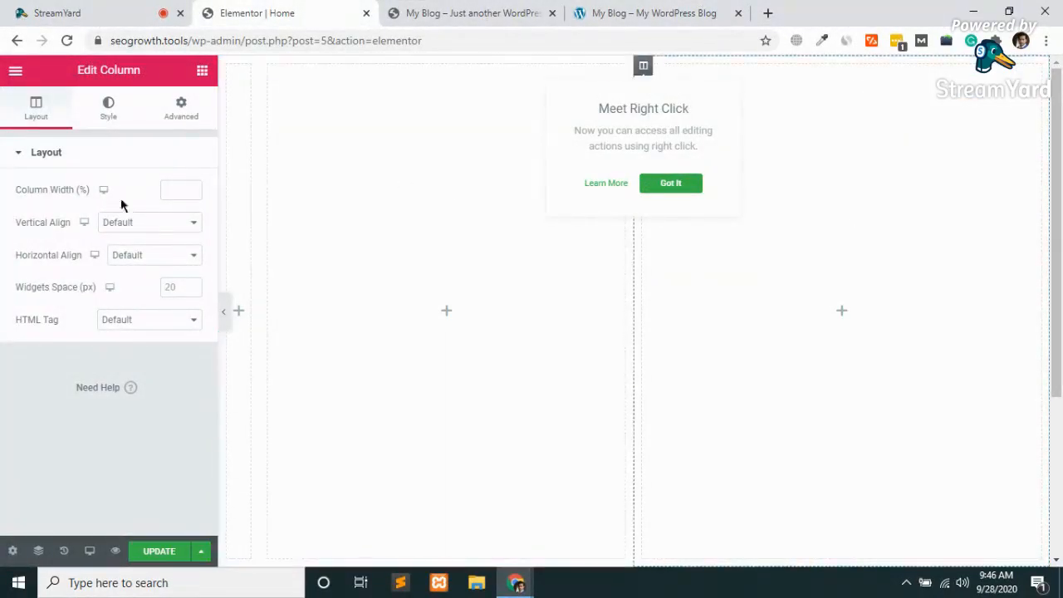
left_click(179, 190)
type("2")
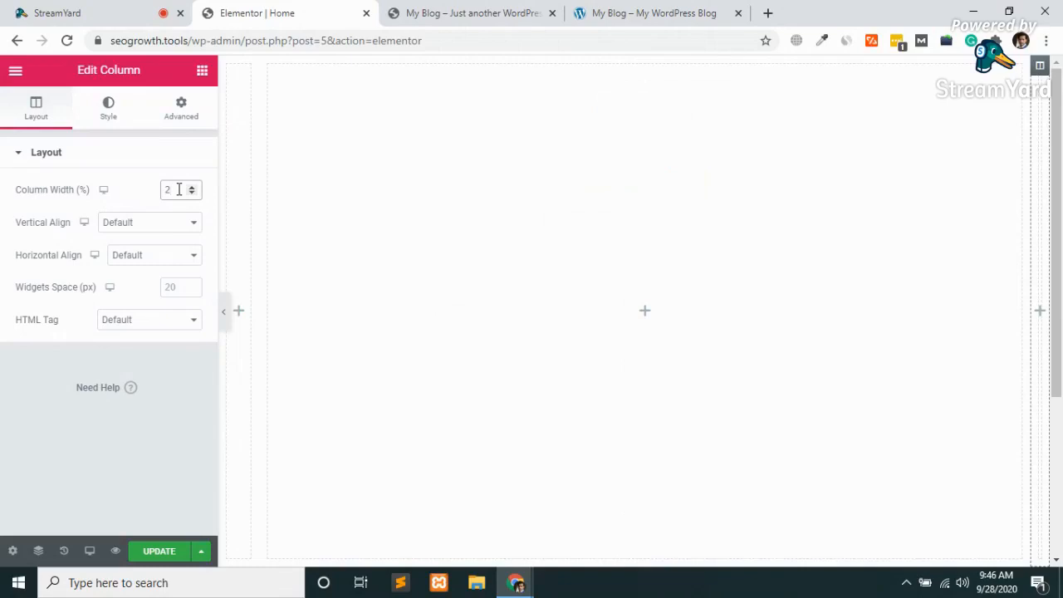
key("BackSpace")
type("5")
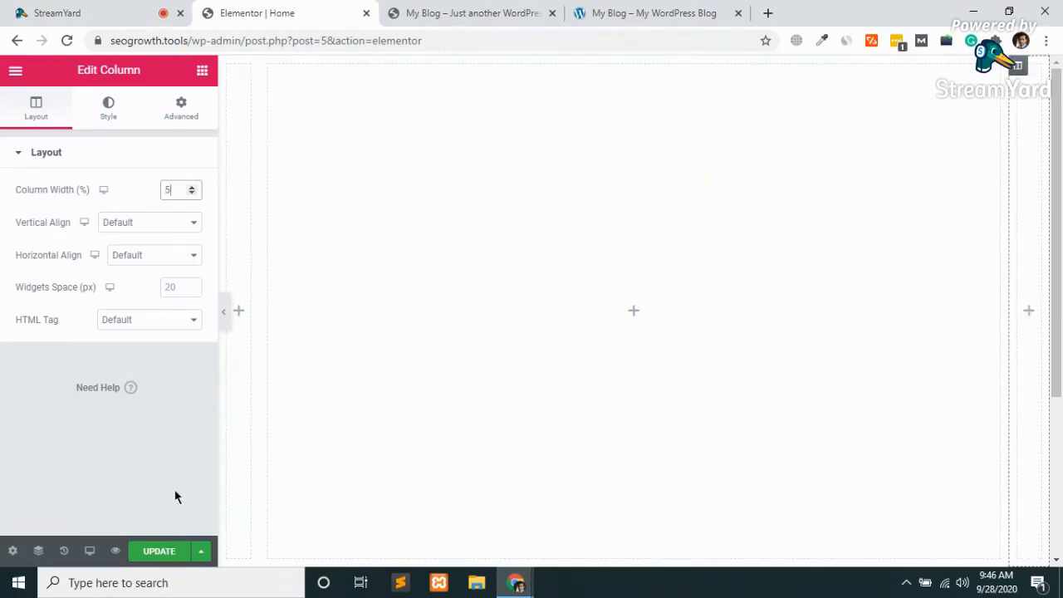
key("BackSpace")
type("4")
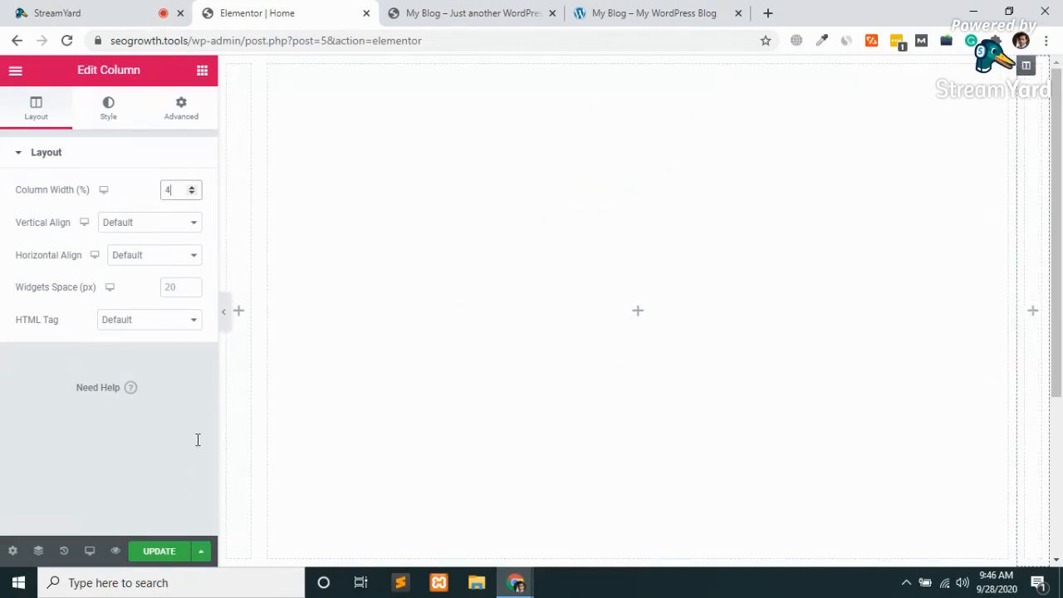
left_click(147, 553)
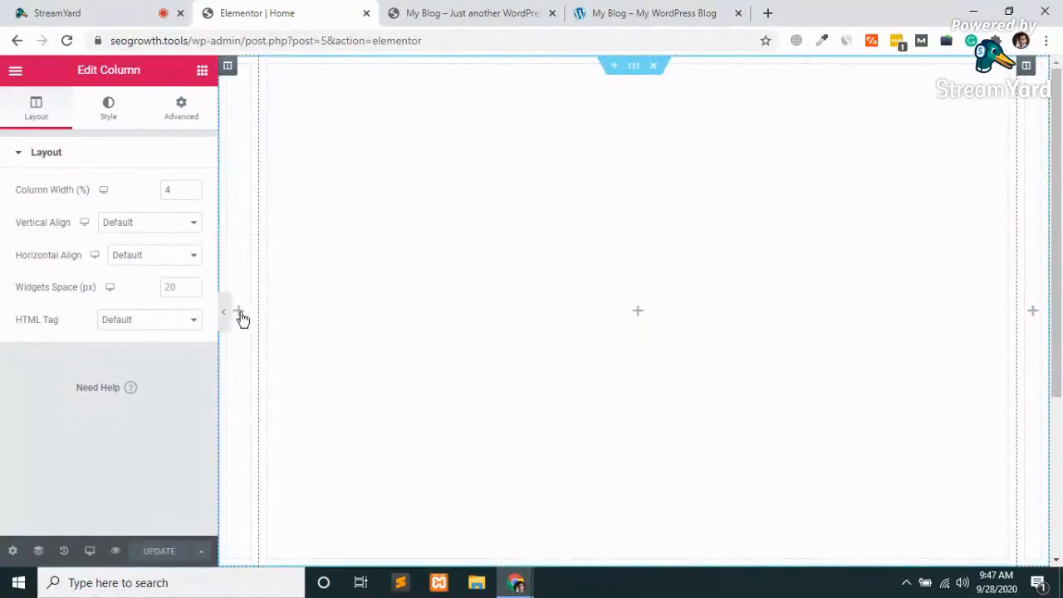
Step: Give the first column a classic solid background colour of #000000 and update the page
left_click(226, 69)
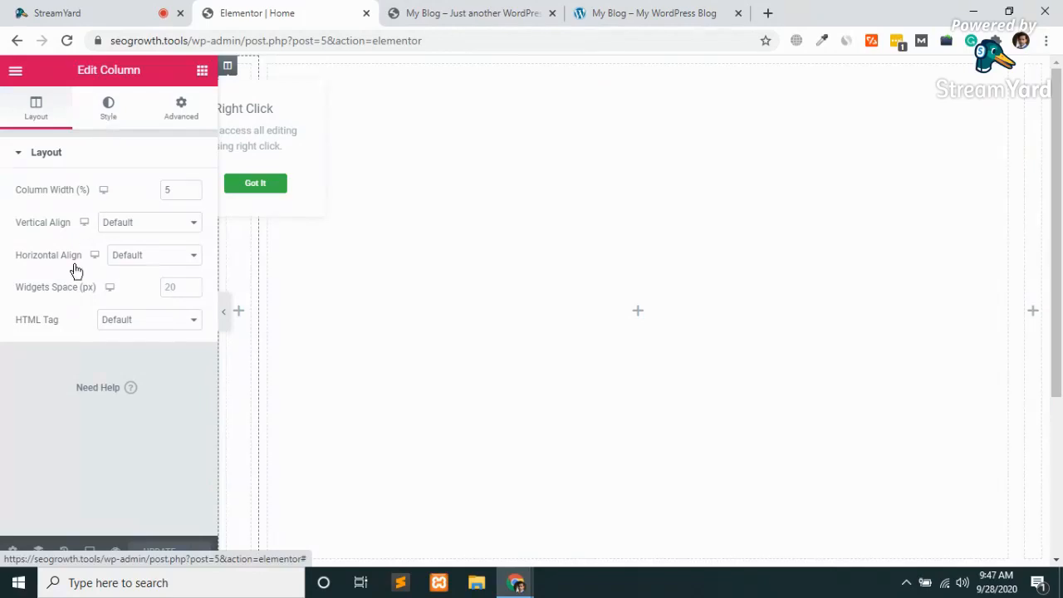
left_click(108, 109)
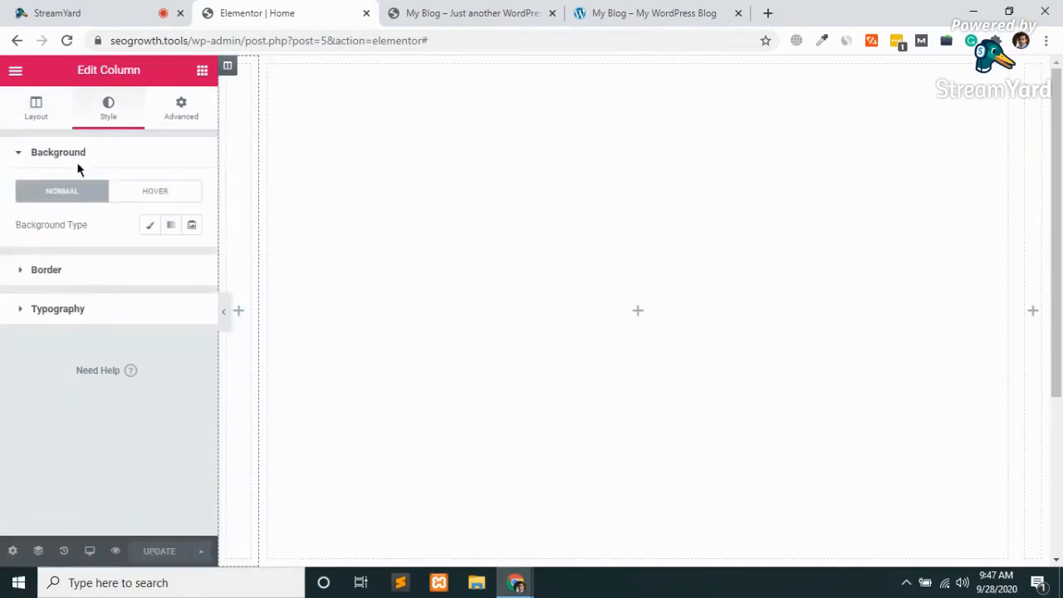
left_click(148, 229)
left_click(169, 257)
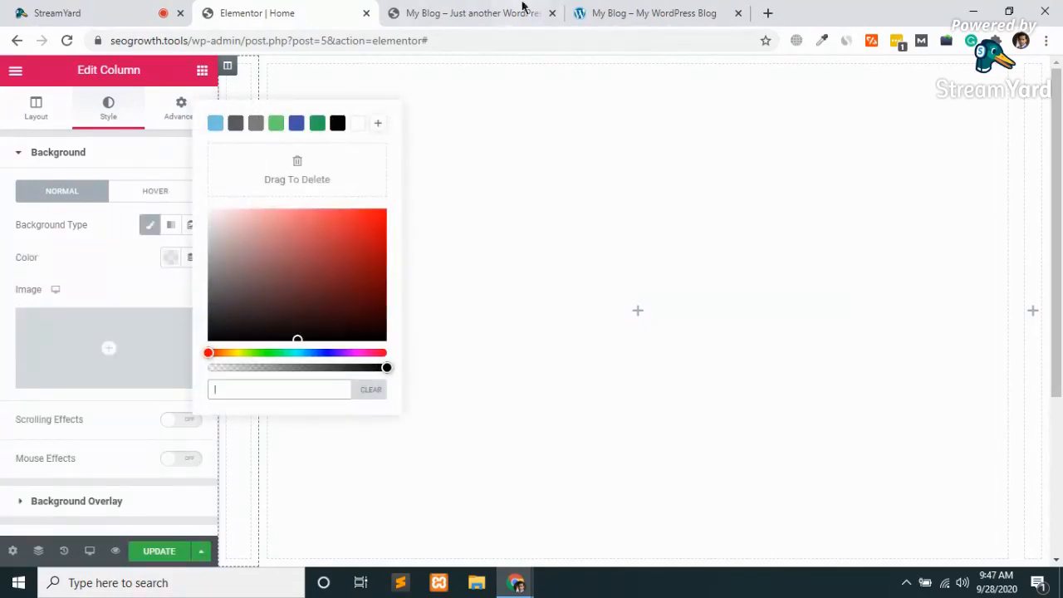
type("#000000")
left_click(158, 551)
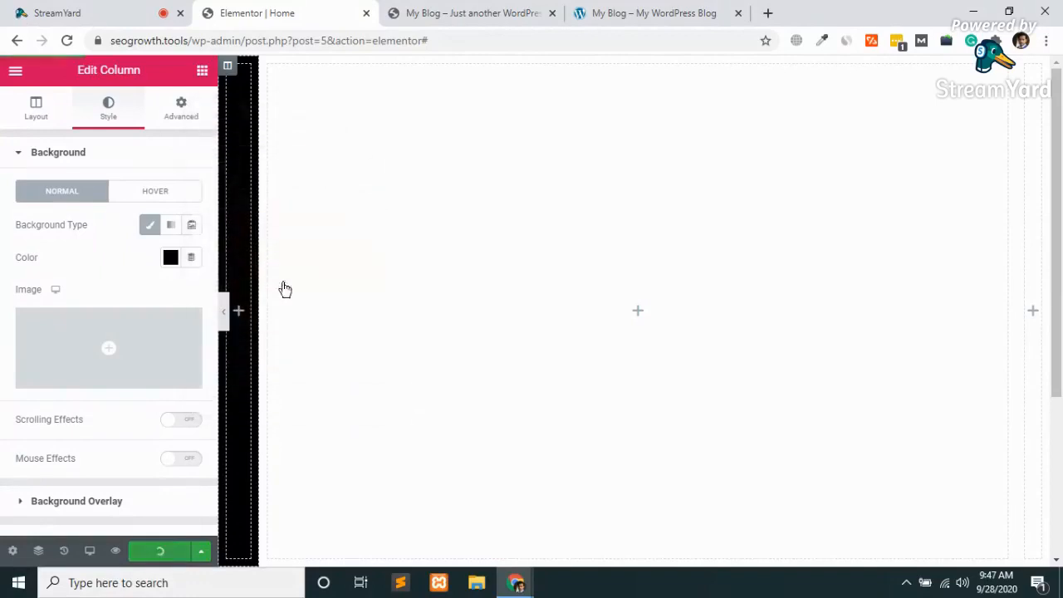
Step: Compare the reference homepage at cracksking.com with the reloaded live page at seogrowth.tools to check the black side column
left_click(687, 12)
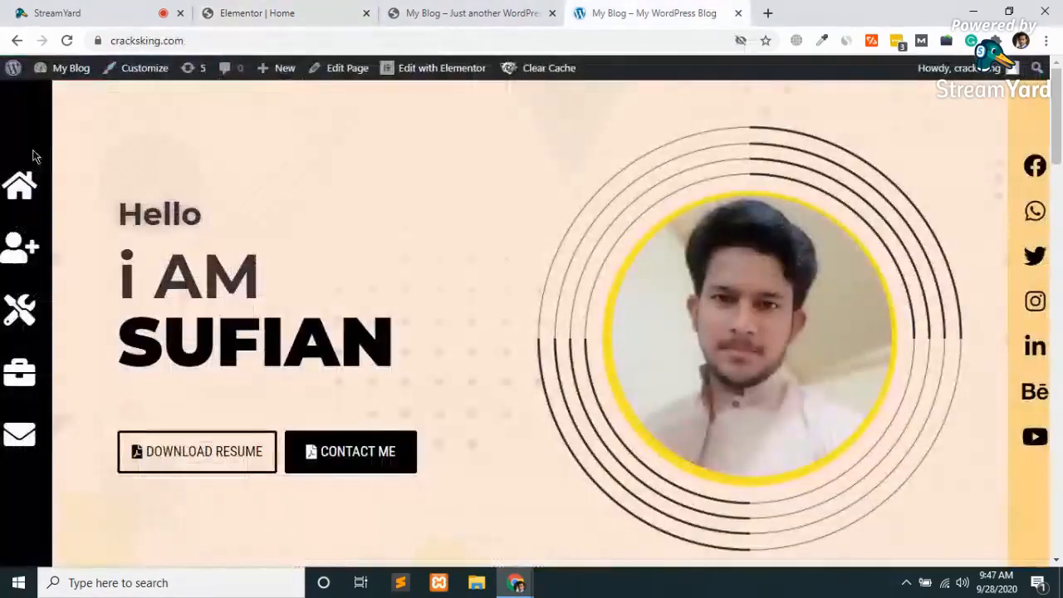
left_click(467, 12)
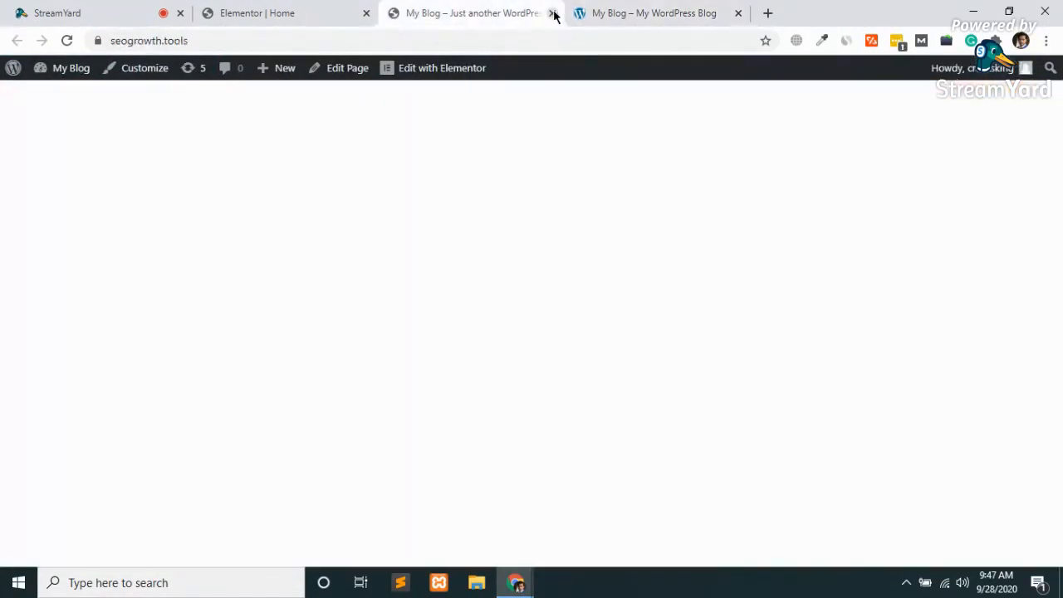
left_click(67, 40)
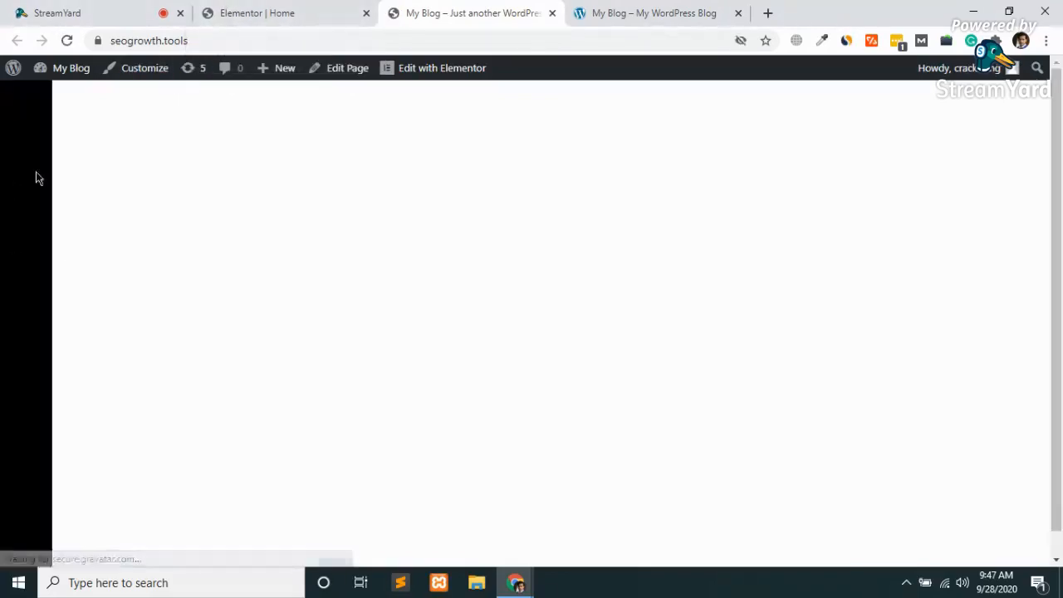
left_click(206, 7)
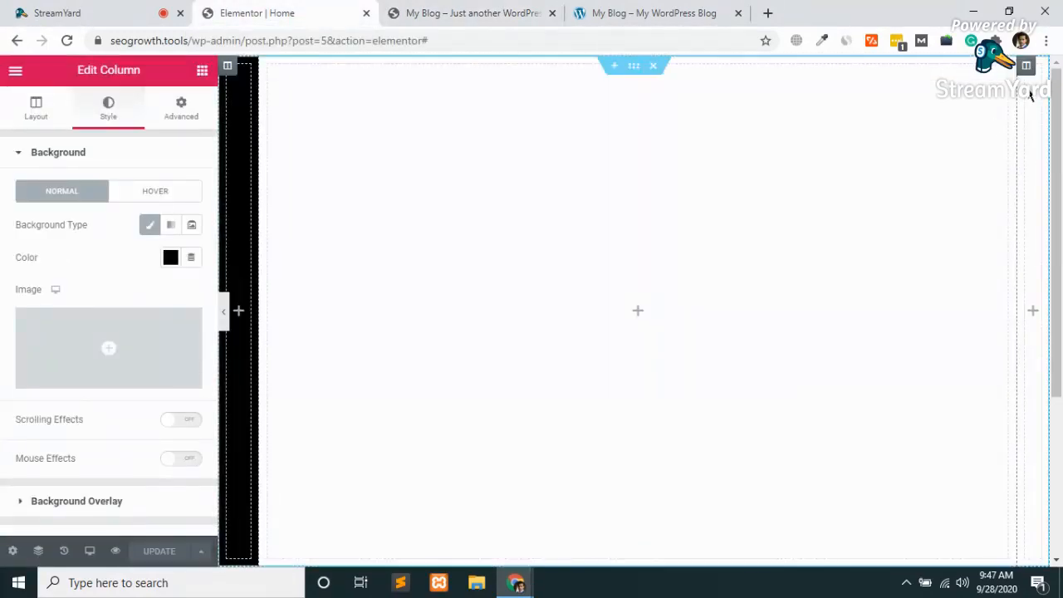
Step: Sample the background colour of the social icon strip on cracksking.com with the page color picker, then return to the Elementor editor
left_click(1027, 70)
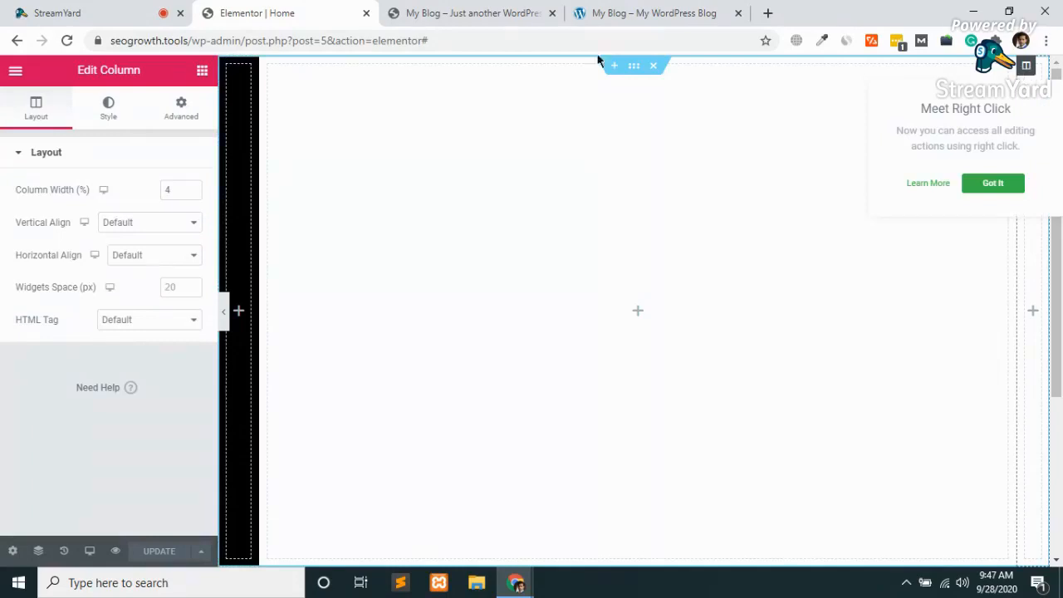
left_click(637, 11)
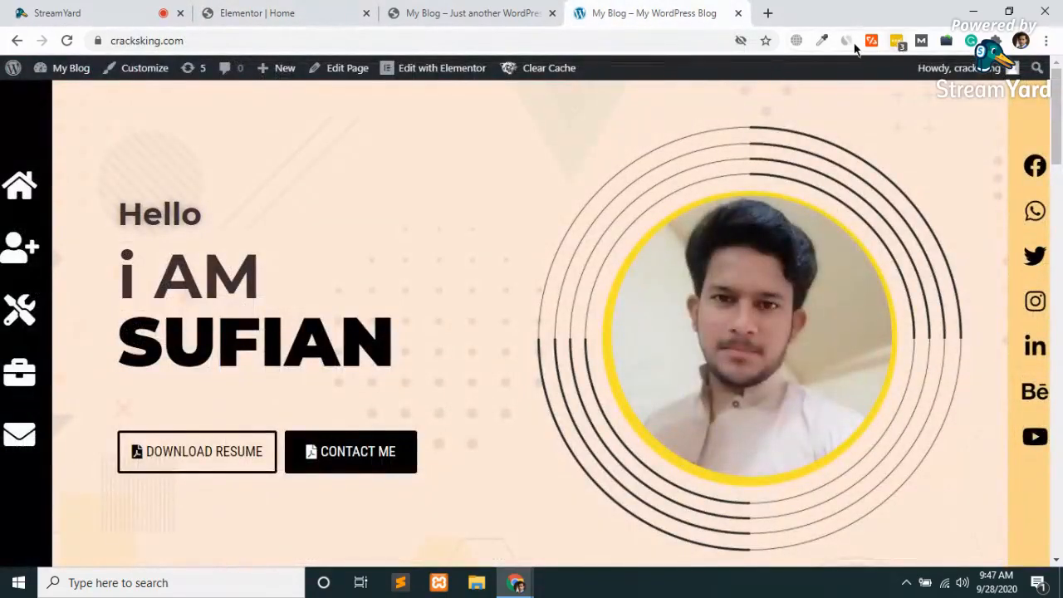
left_click(821, 41)
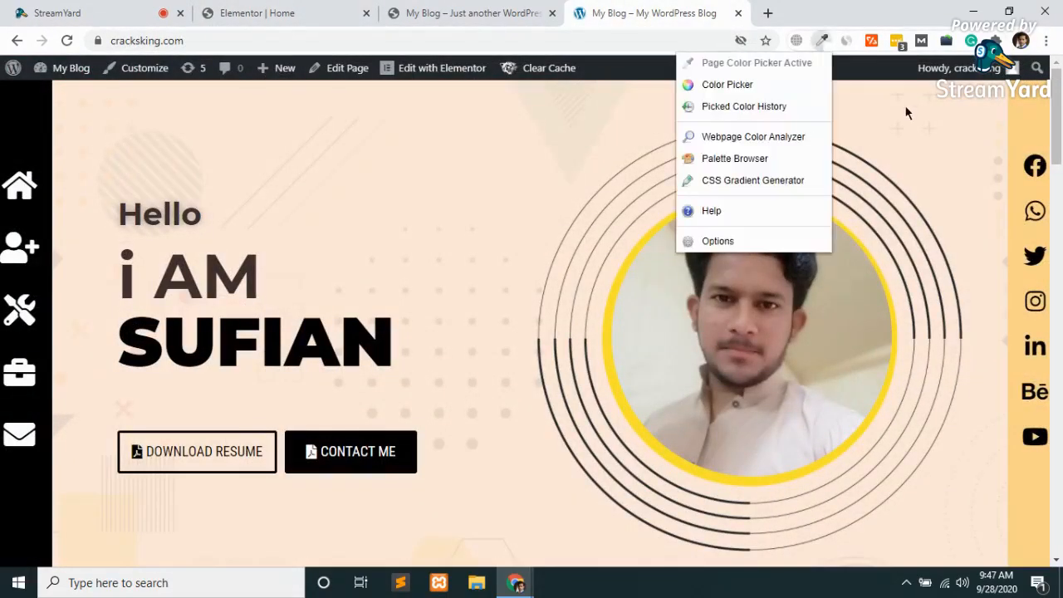
left_click(1031, 183)
left_click(237, 10)
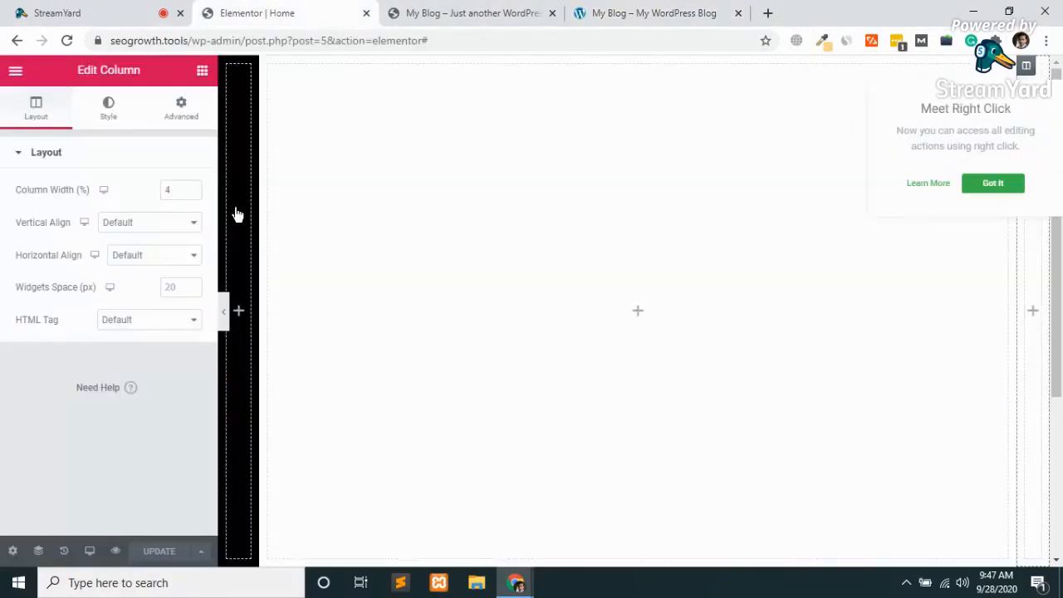
Step: Give the third column a classic background in the copied colour #FBD38B and update the page
right_click(1026, 70)
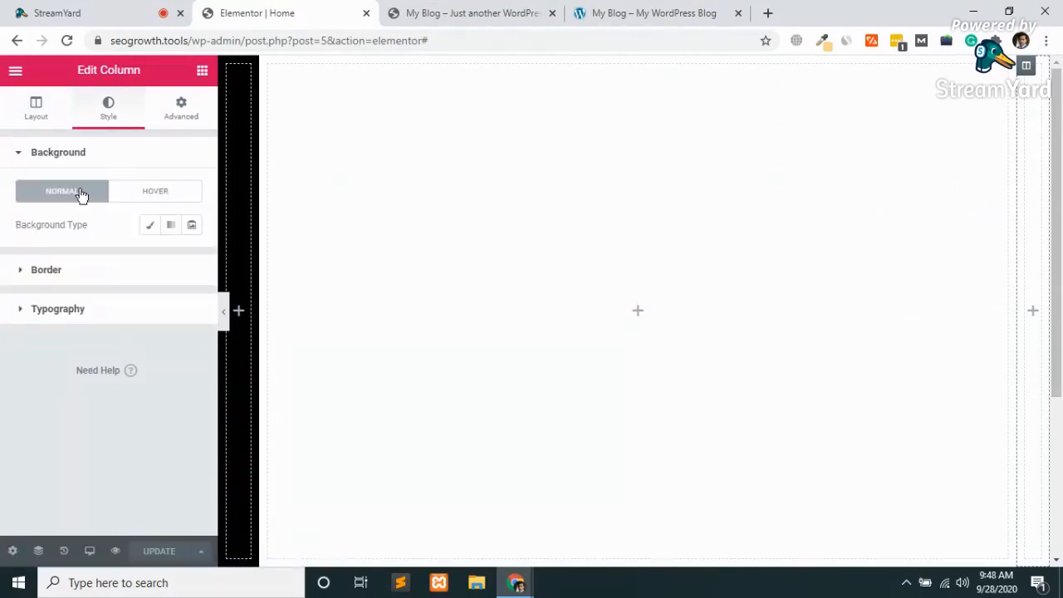
left_click(150, 229)
left_click(170, 258)
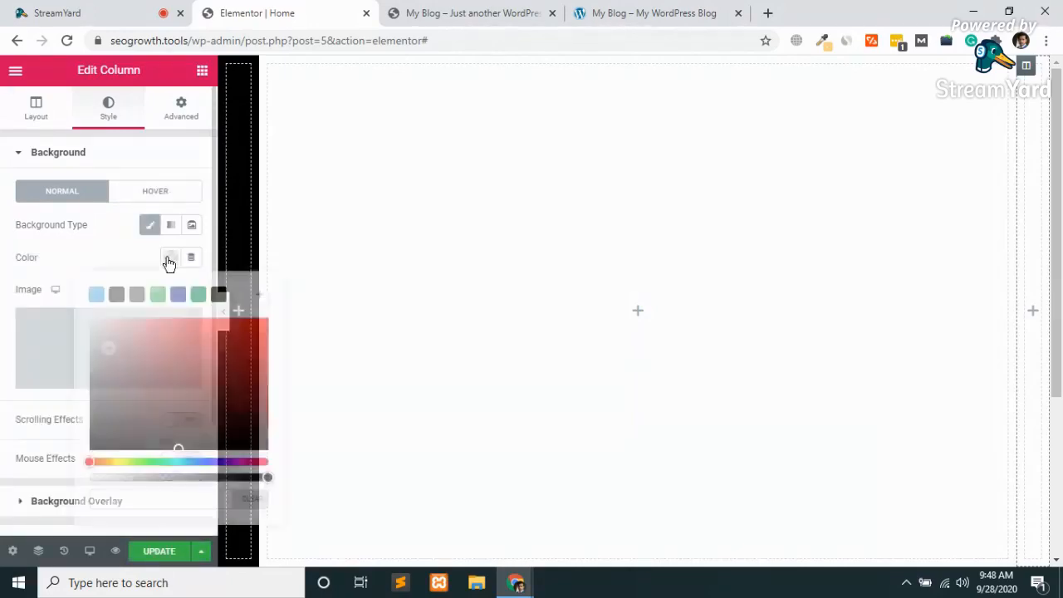
key("ctrl+v")
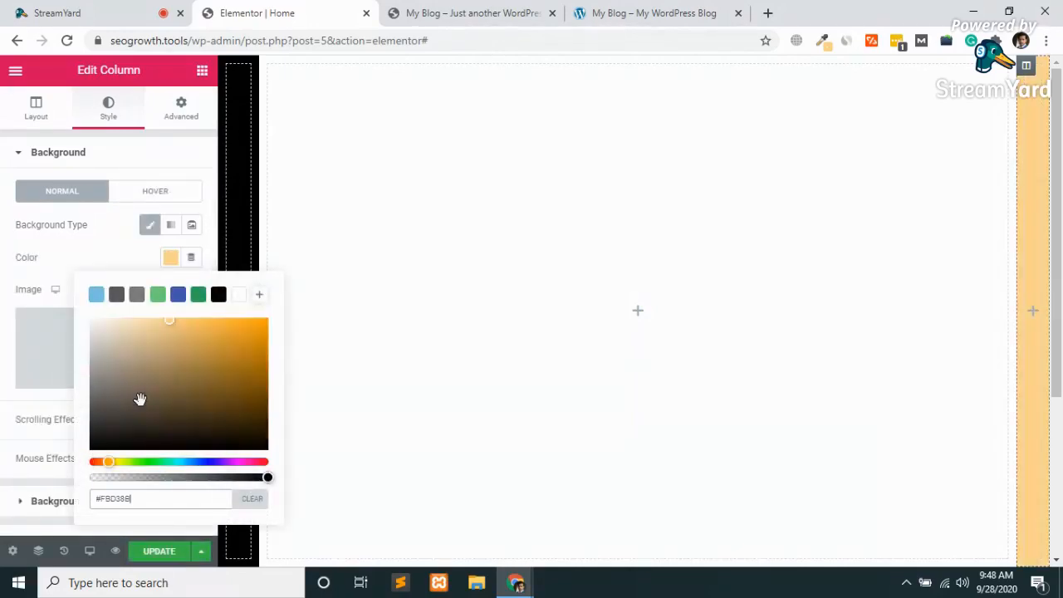
left_click(154, 559)
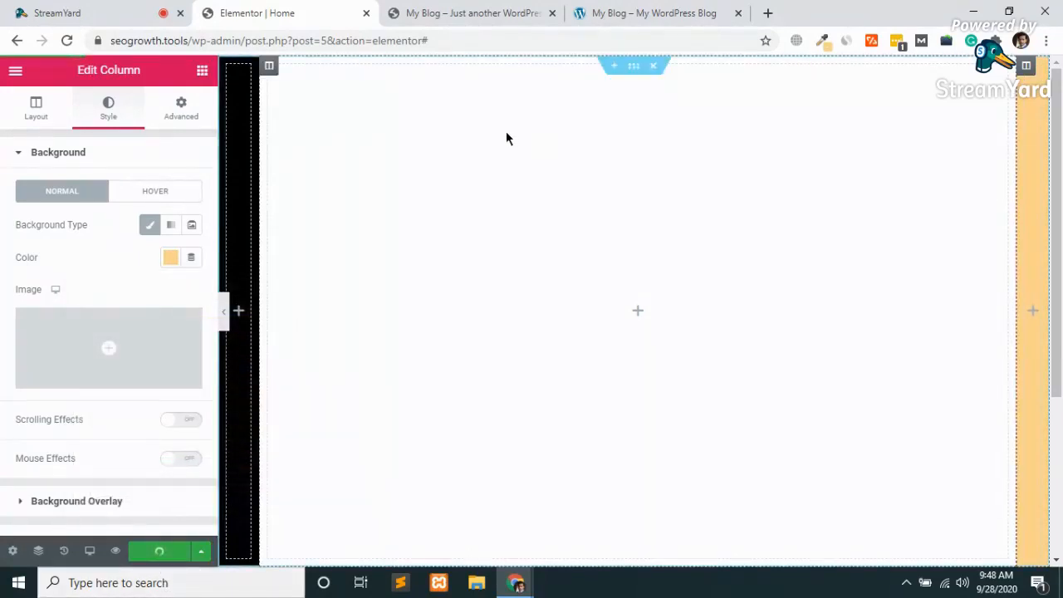
Step: Give the wide middle column a classic background in the copied colour #FBD38B
left_click(271, 68)
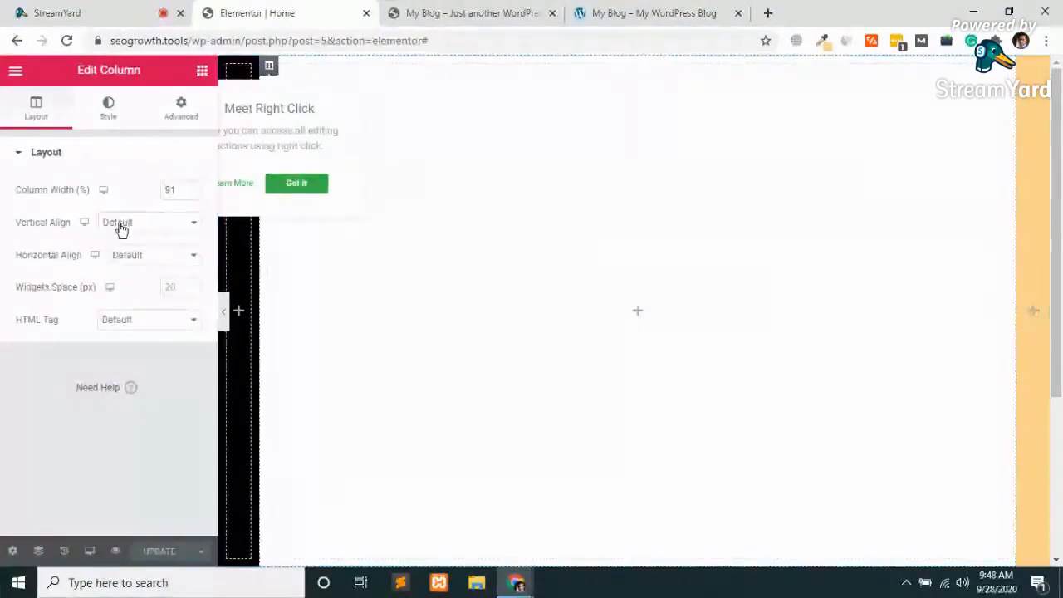
left_click(114, 113)
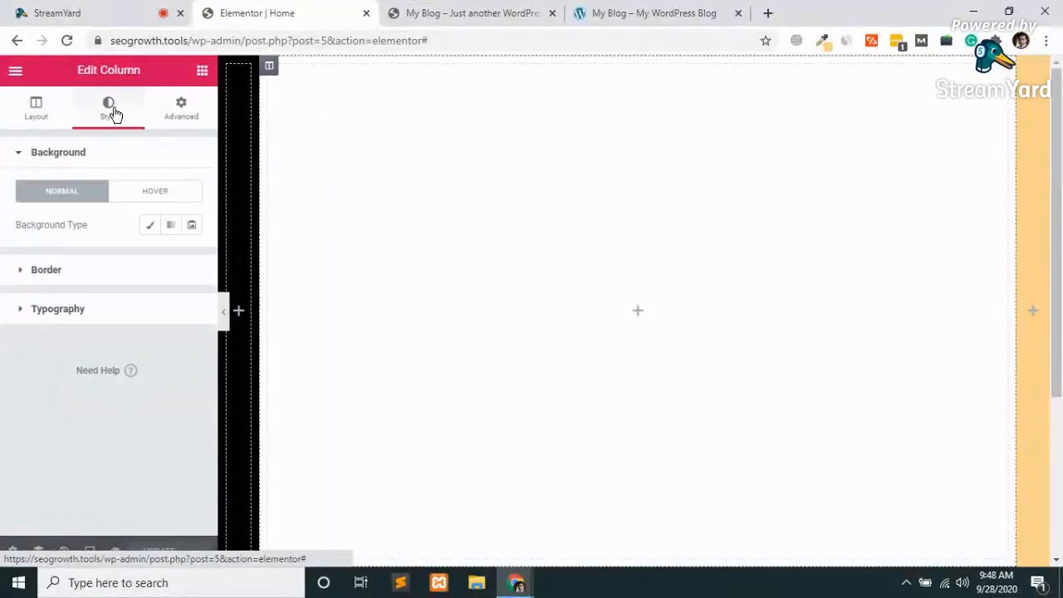
left_click(36, 108)
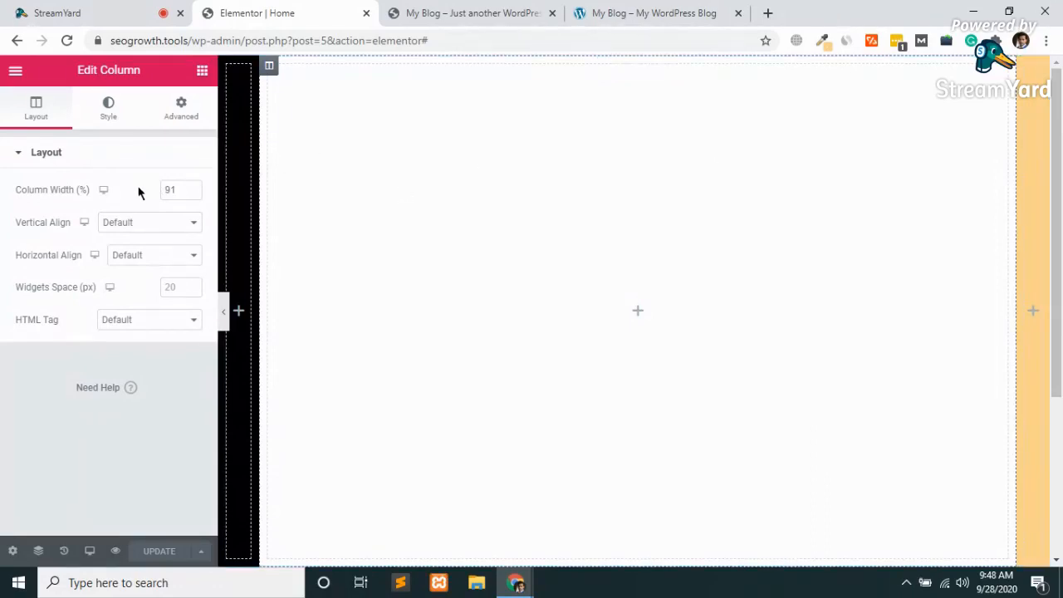
left_click(108, 108)
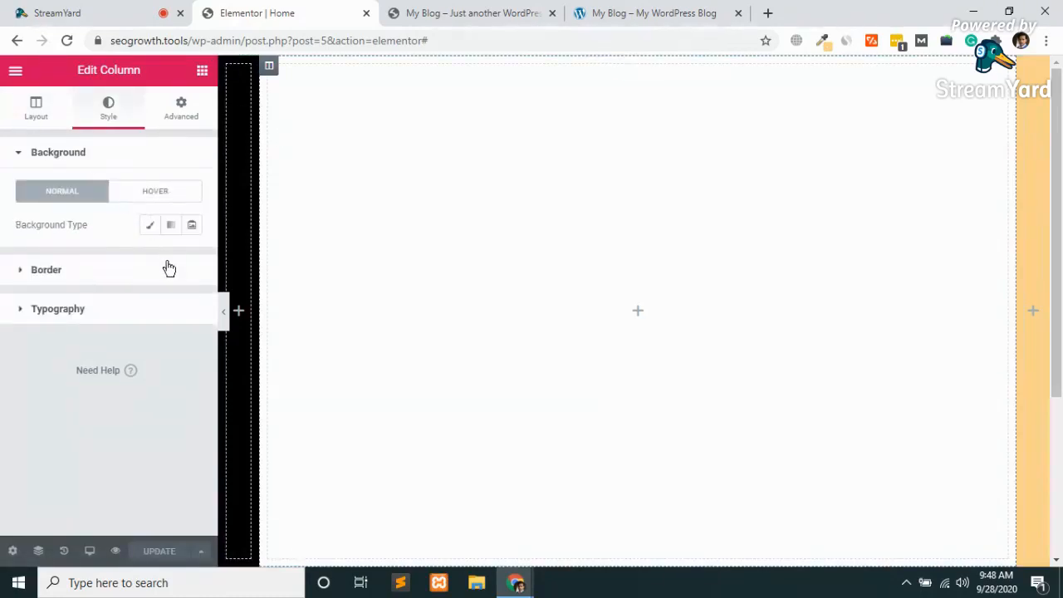
left_click(151, 228)
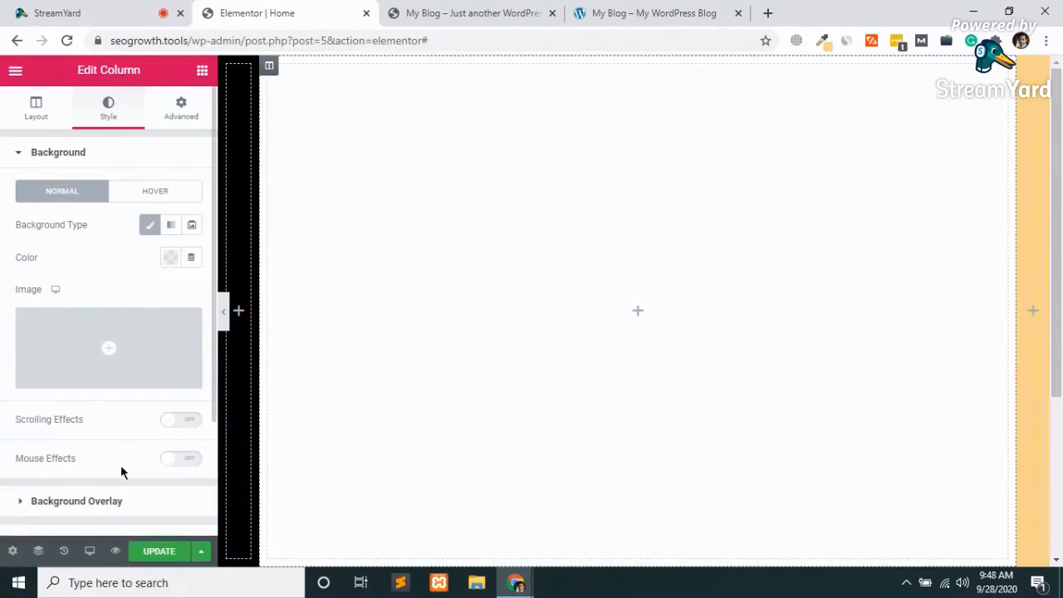
left_click(170, 258)
key("ctrl+v")
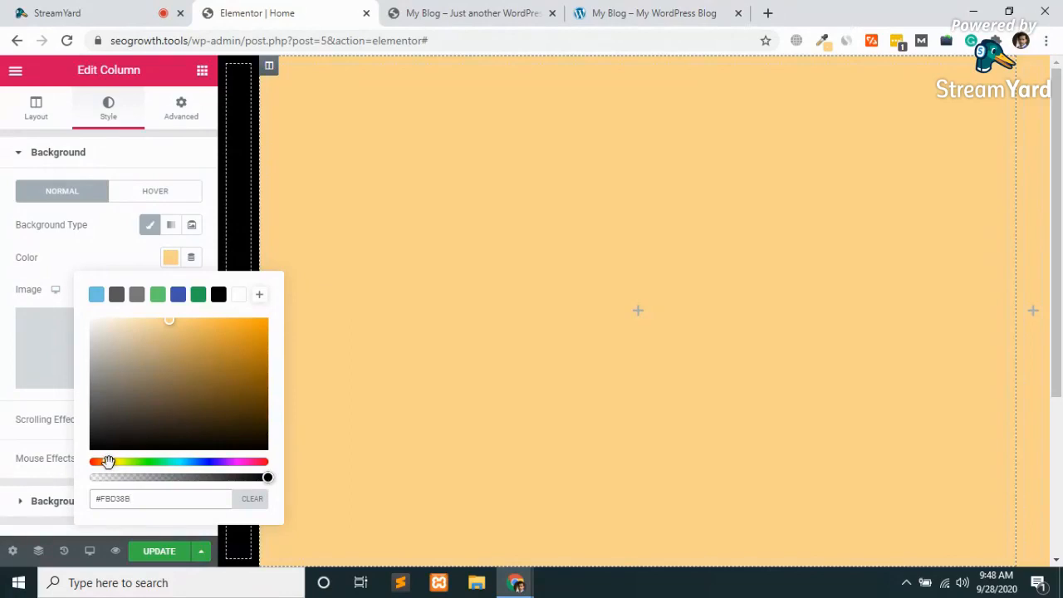
Step: Try other hues, shades and a lower opacity for the middle column's background colour
mouse_move(107, 463)
left_mouse_down()
mouse_move(90, 463)
mouse_move(129, 478)
mouse_move(114, 475)
left_mouse_up()
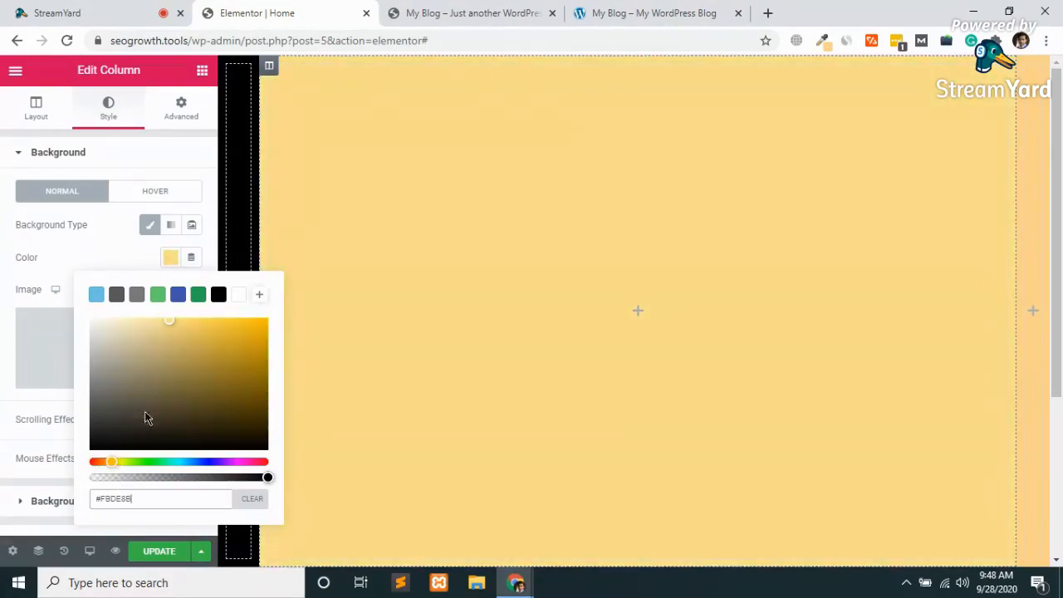
left_click(219, 378)
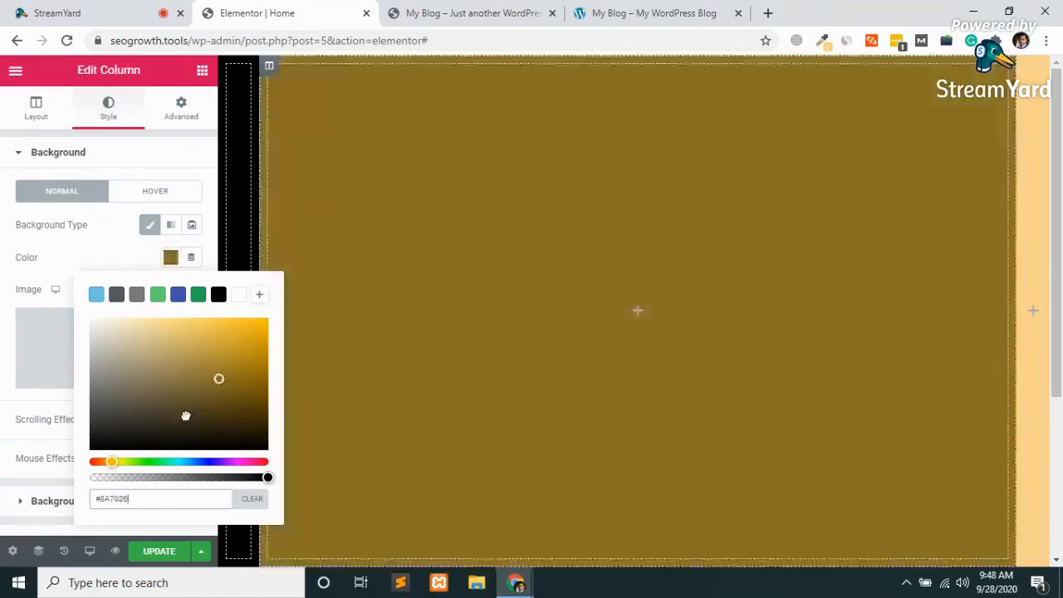
left_click(178, 423)
left_click_drag(209, 402, 241, 355)
left_click_drag(268, 478, 164, 477)
Step: Copy the peach background colour #FDE7D8 from the hero area of cracksking.com with the page color picker
left_click(637, 12)
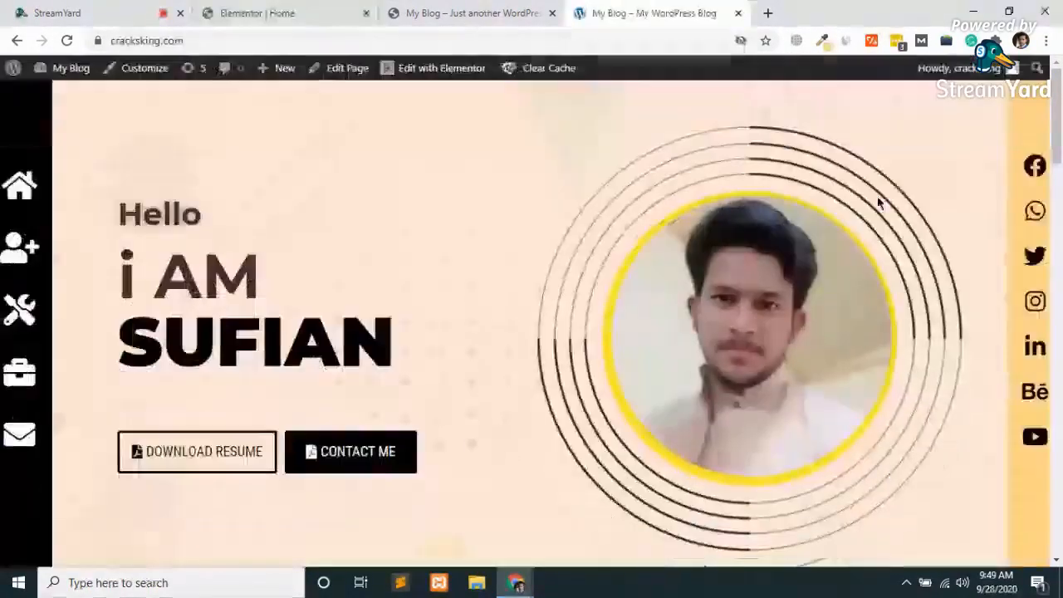
left_click(821, 41)
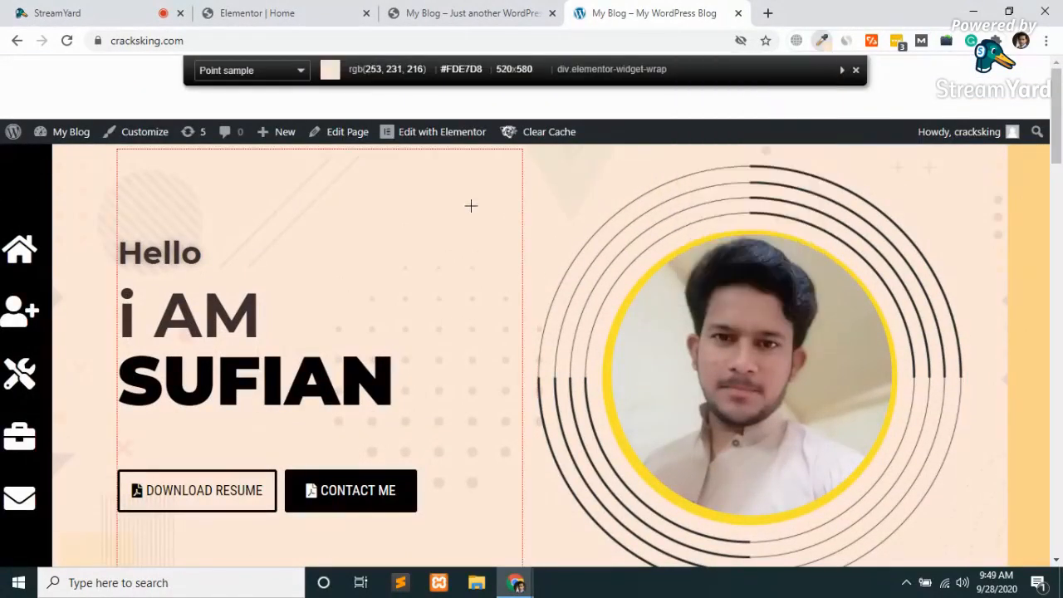
left_click(471, 205)
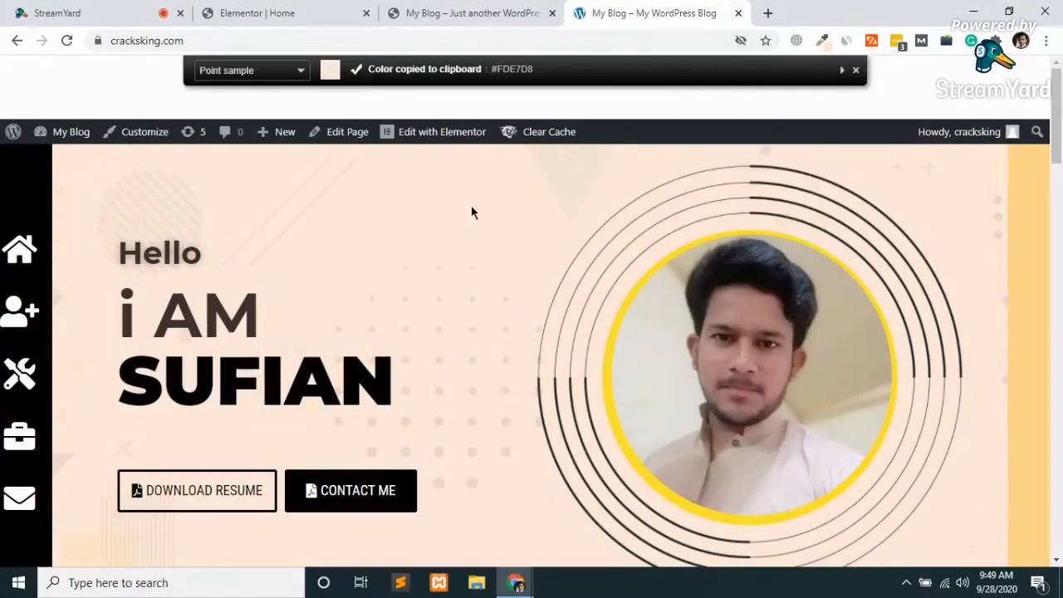
Step: Set the wide middle column's background colour to the copied #FDE7D8 and update the page in Elementor
left_click(279, 10)
triple_click(161, 496)
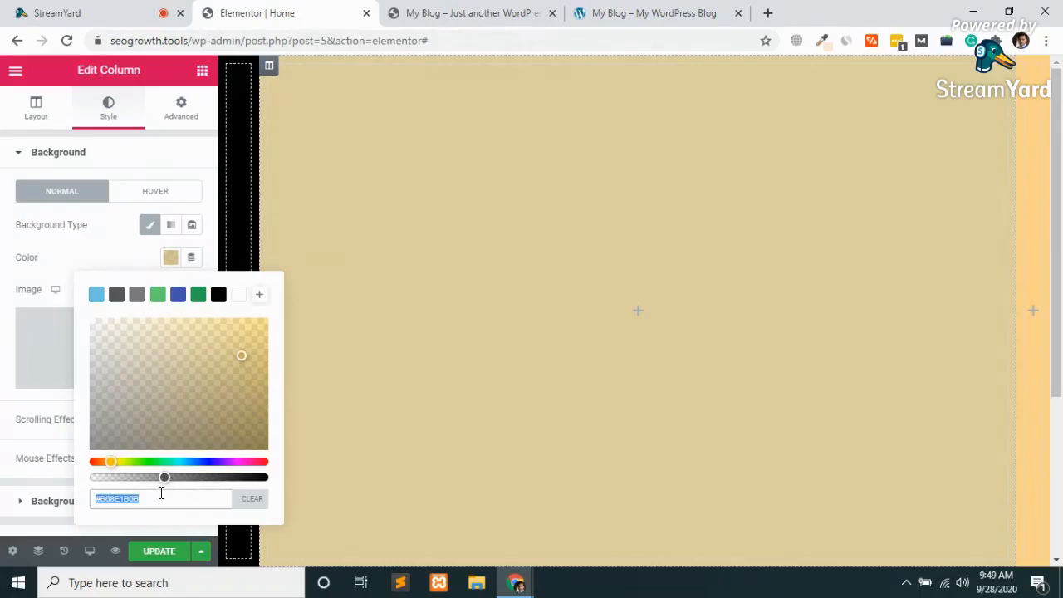
key("ctrl+v")
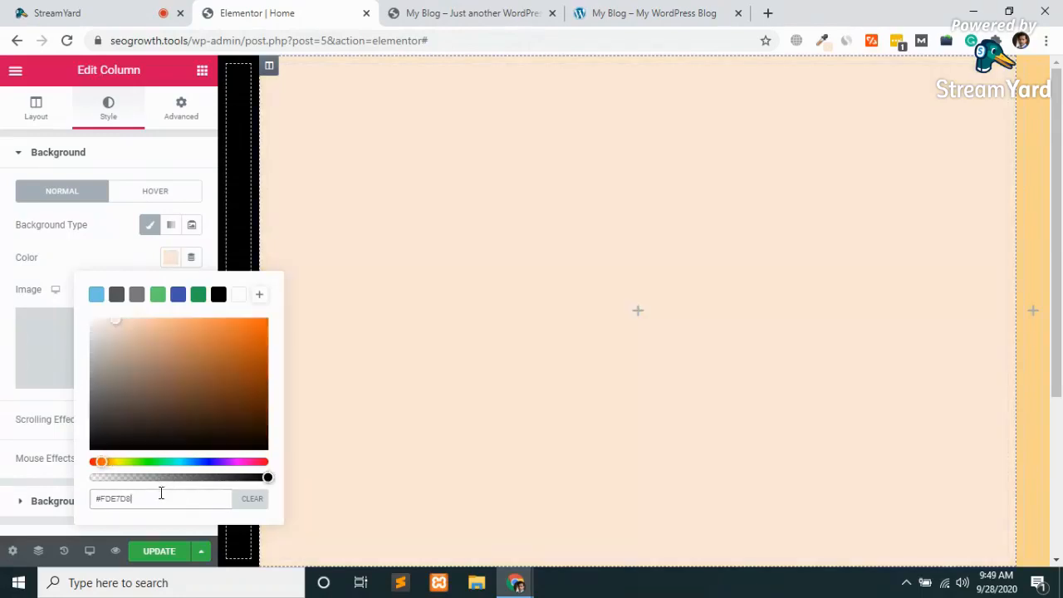
left_click(2, 471)
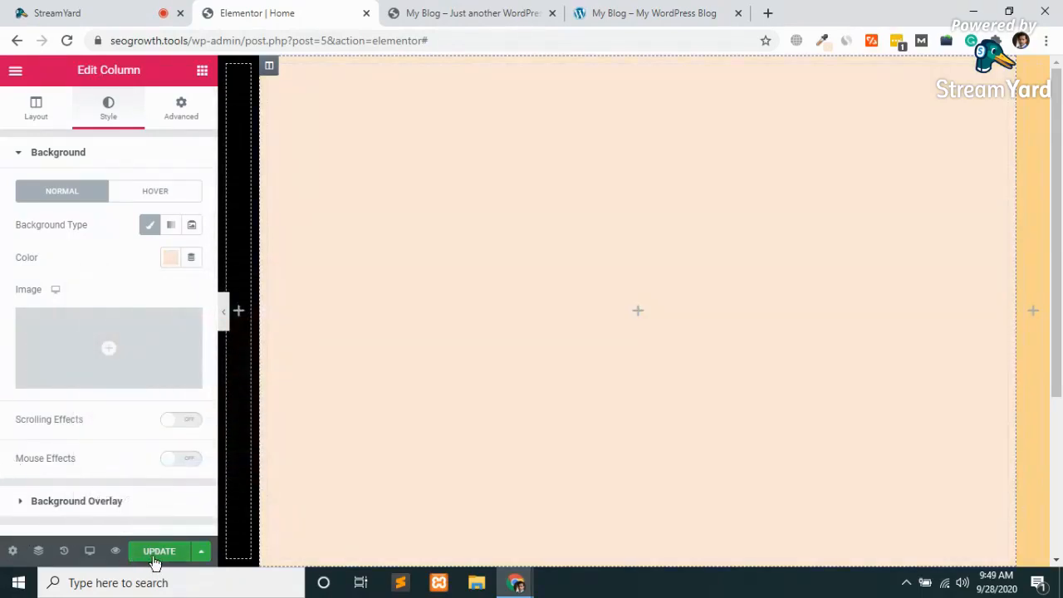
key("ctrl+s")
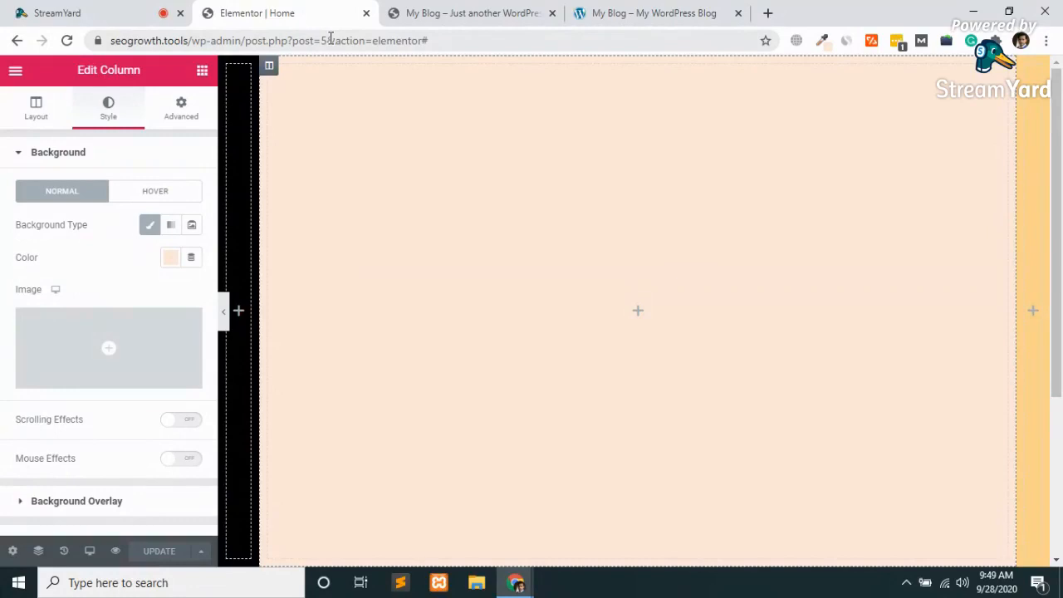
Step: Reload the live seogrowth.tools homepage to check the column colours, and return to the Elementor editor
left_click(446, 14)
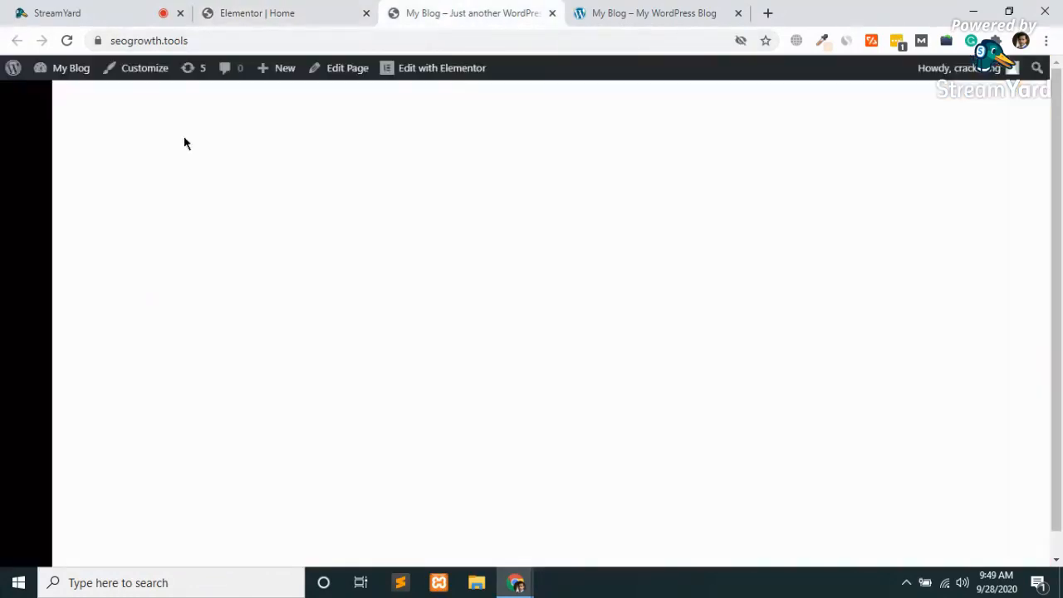
left_click(68, 41)
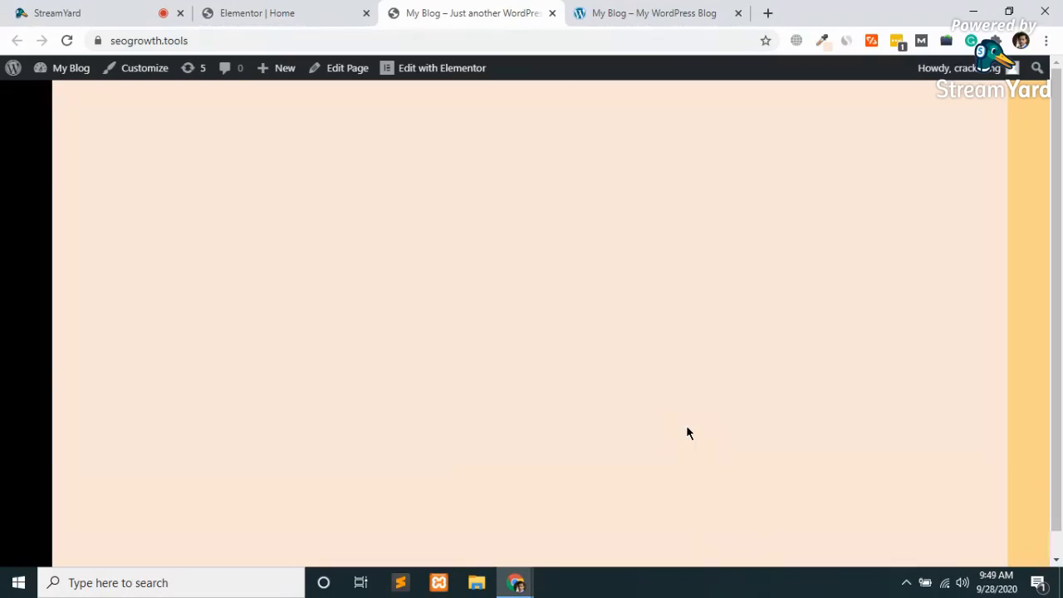
left_click(296, 10)
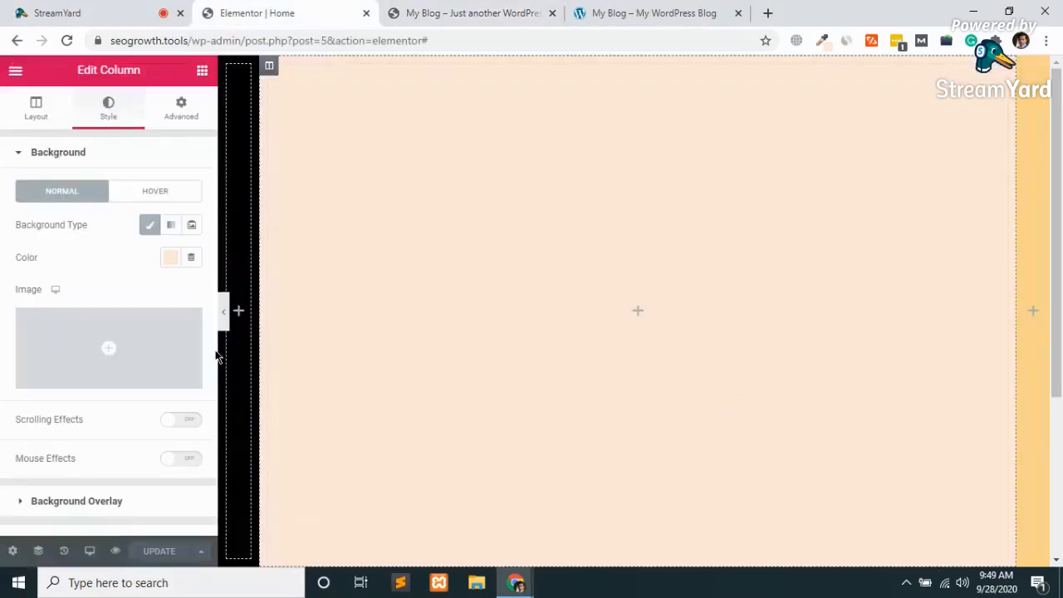
Step: Give the full-screen section a classic background overlay in its normal state
left_click(270, 67)
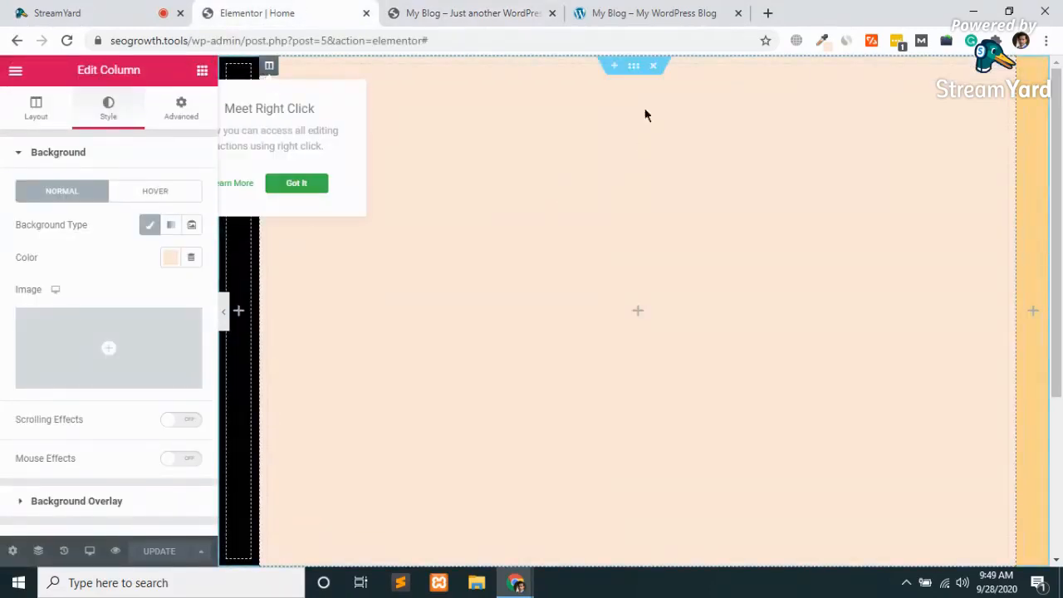
left_click(635, 73)
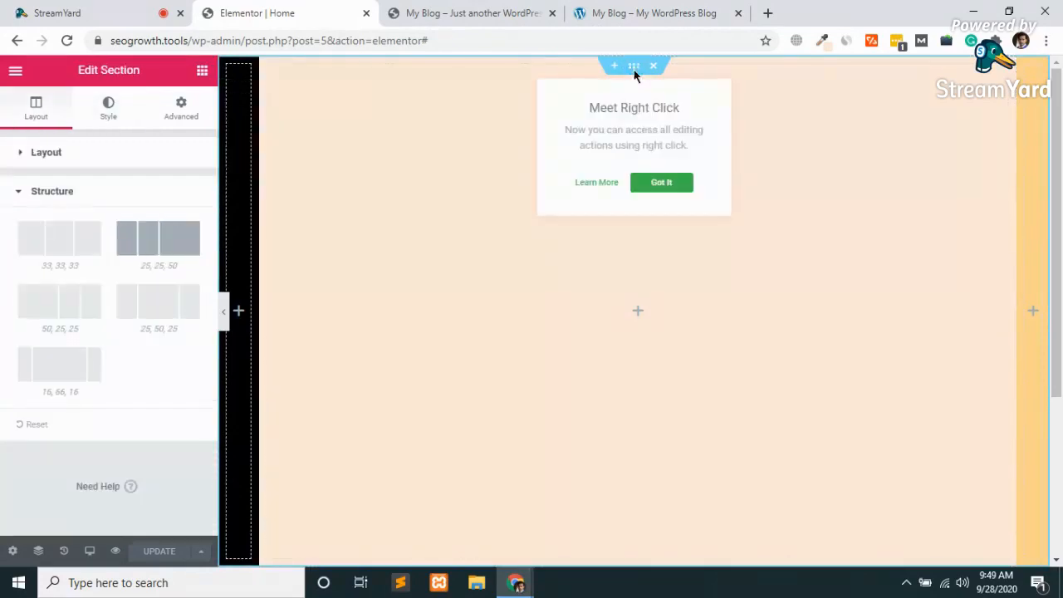
left_click(668, 186)
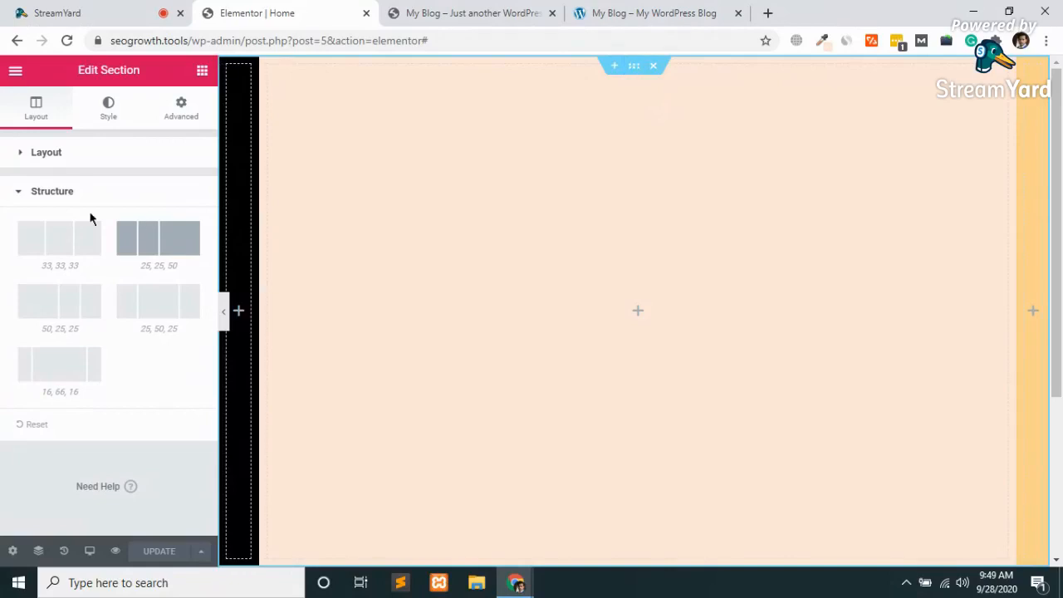
left_click(57, 161)
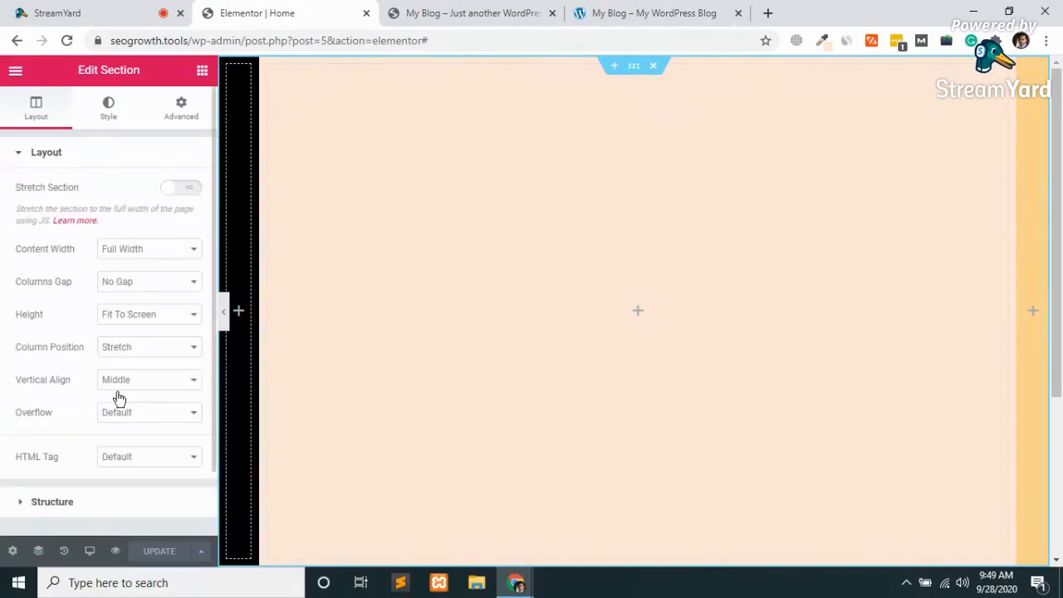
left_click(109, 107)
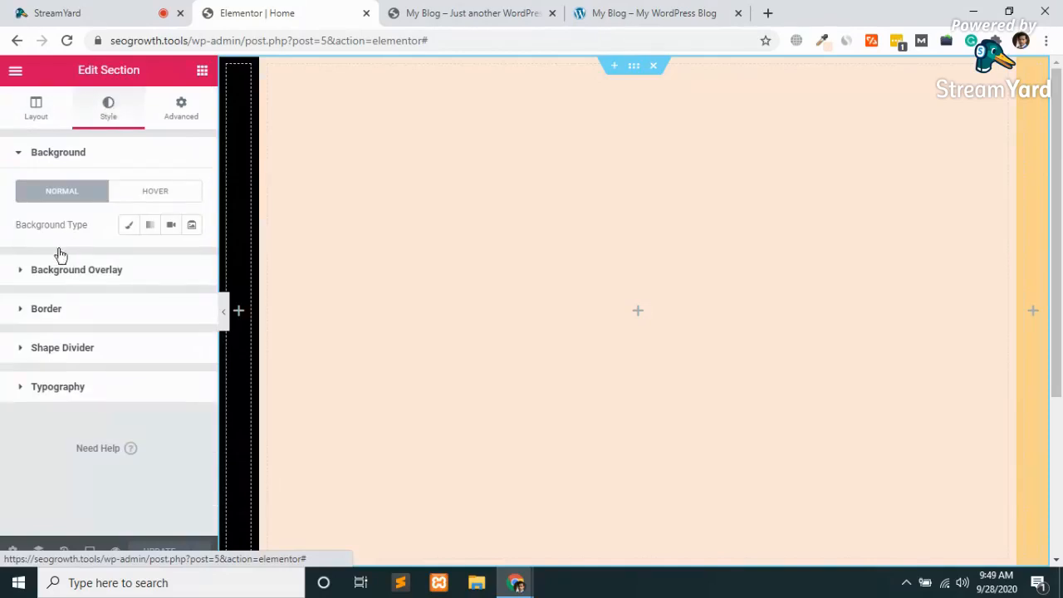
left_click(114, 272)
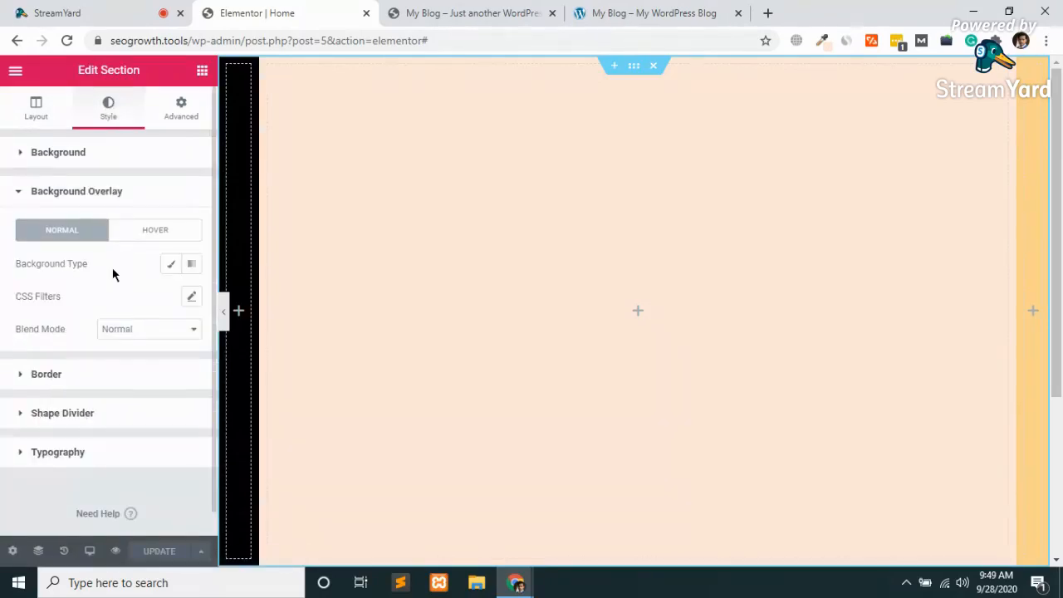
left_click(171, 268)
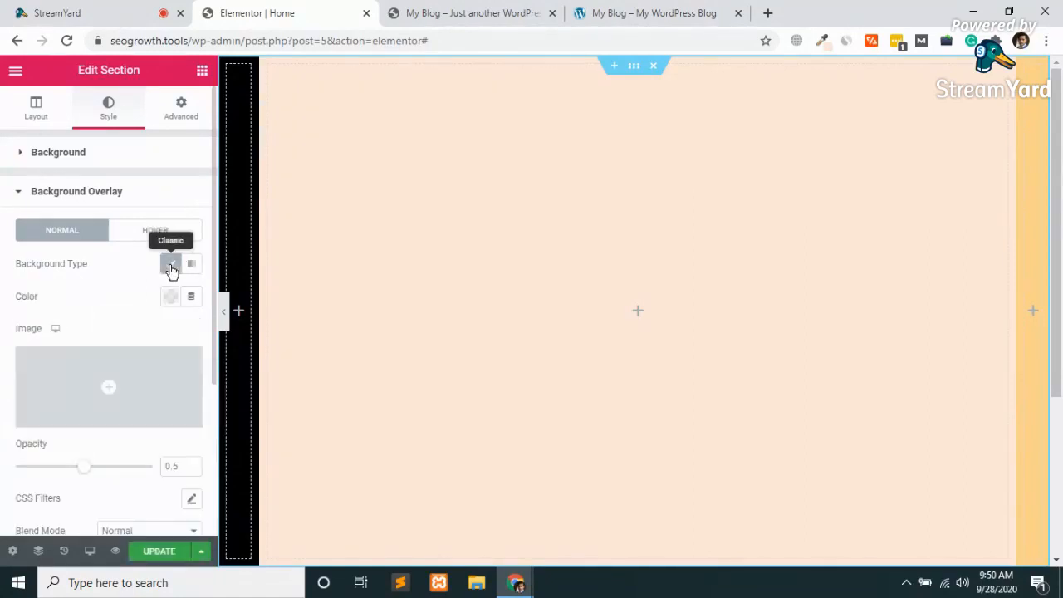
Step: Upload the bg image from the img folder on the Desktop and insert it as the section's overlay image
left_click(100, 412)
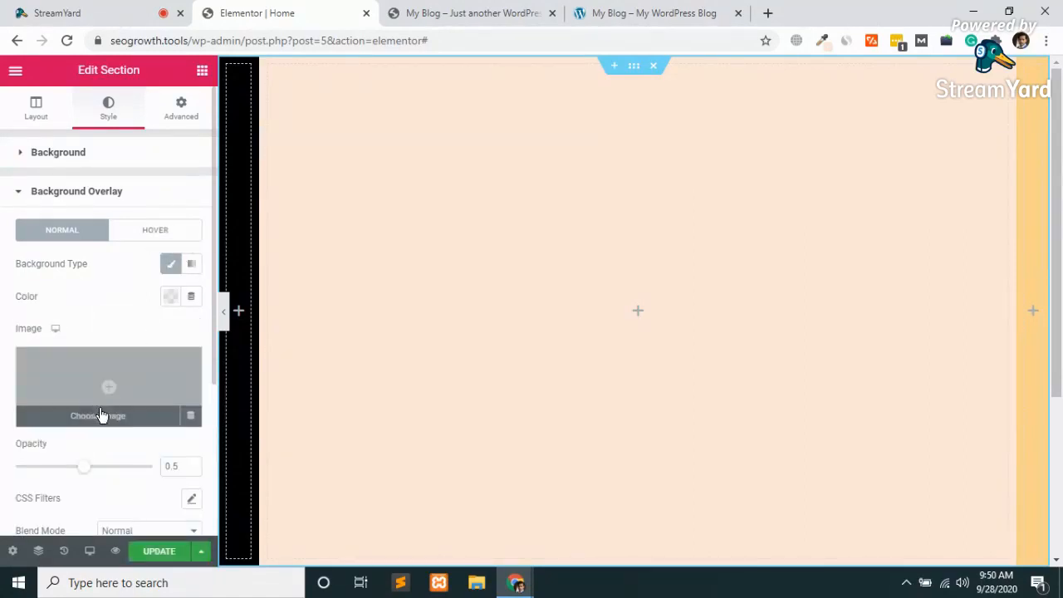
left_click(555, 329)
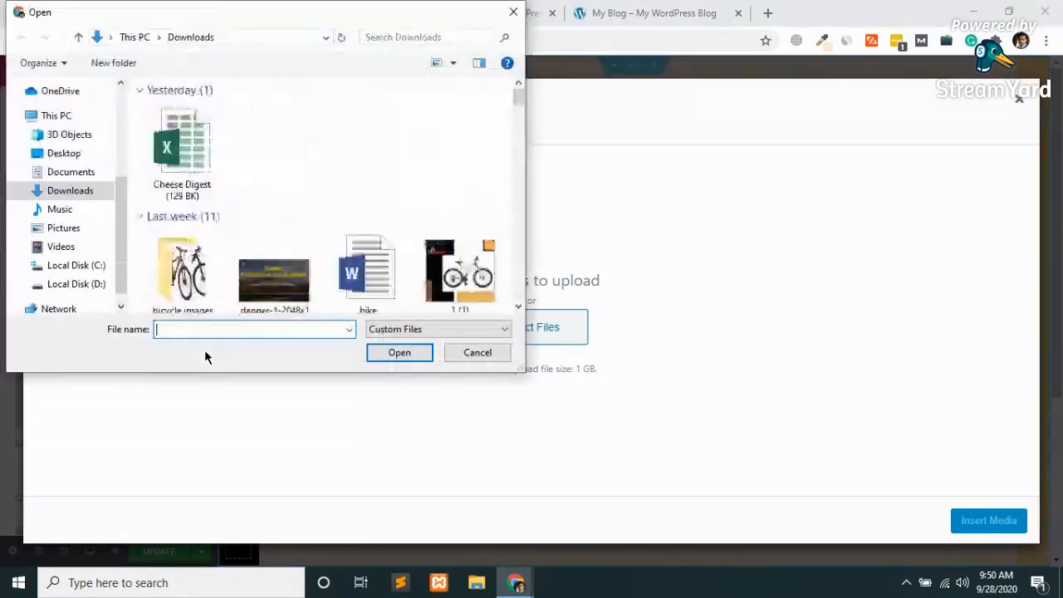
left_click(60, 155)
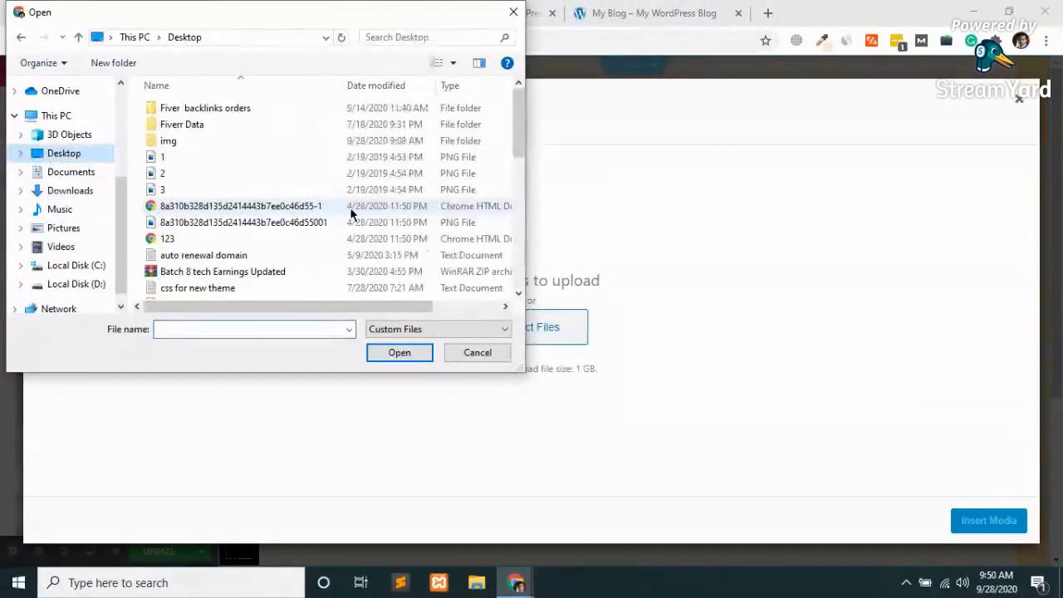
double_click(168, 140)
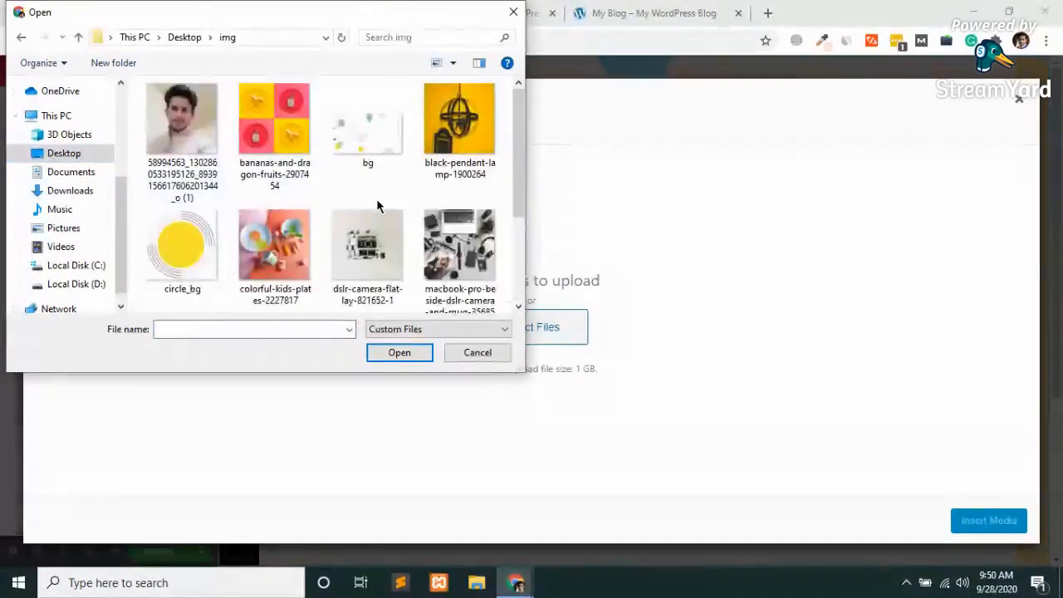
double_click(366, 129)
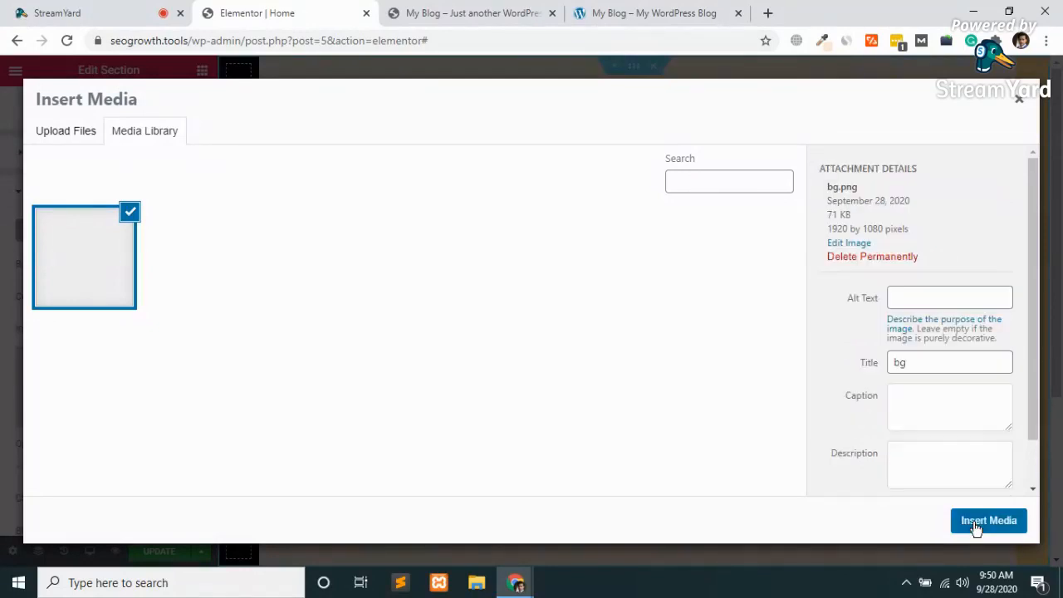
left_click(976, 524)
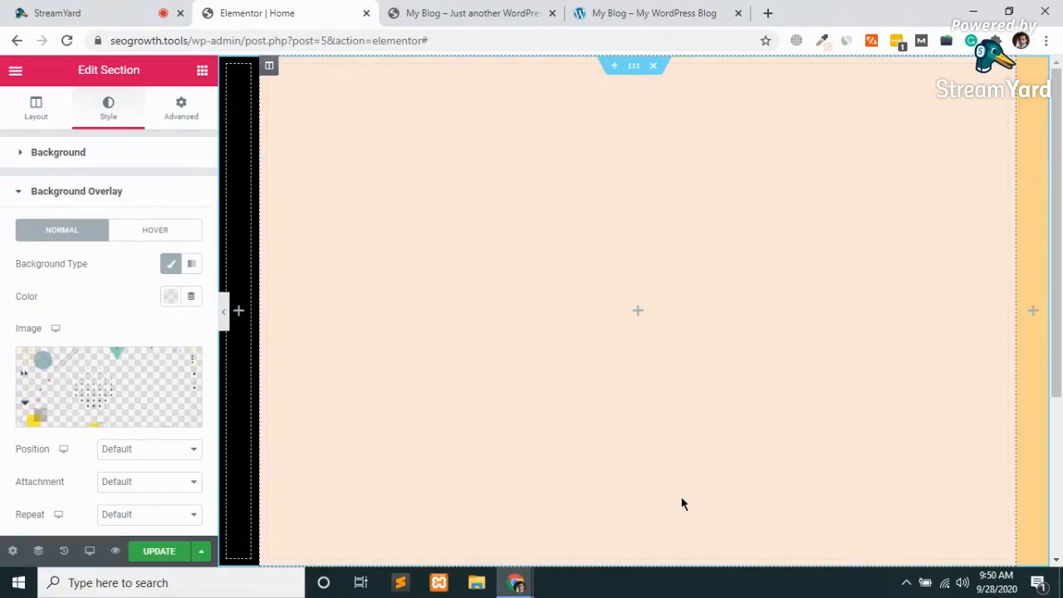
Step: Set the section's overlay image to position Center Center, attachment Fixed, No-repeat and size Cover
left_click(145, 457)
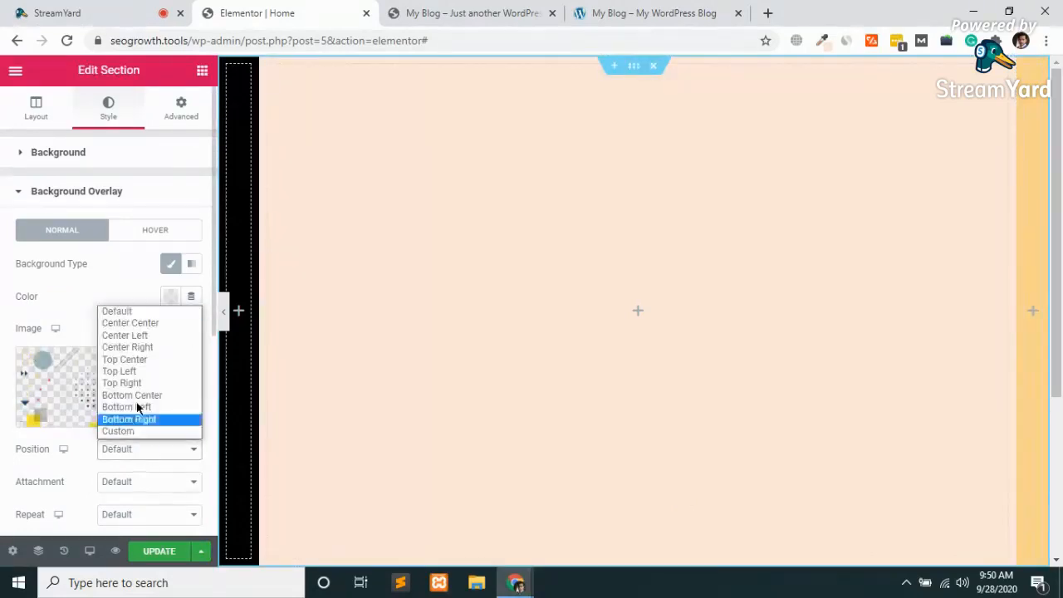
left_click(145, 326)
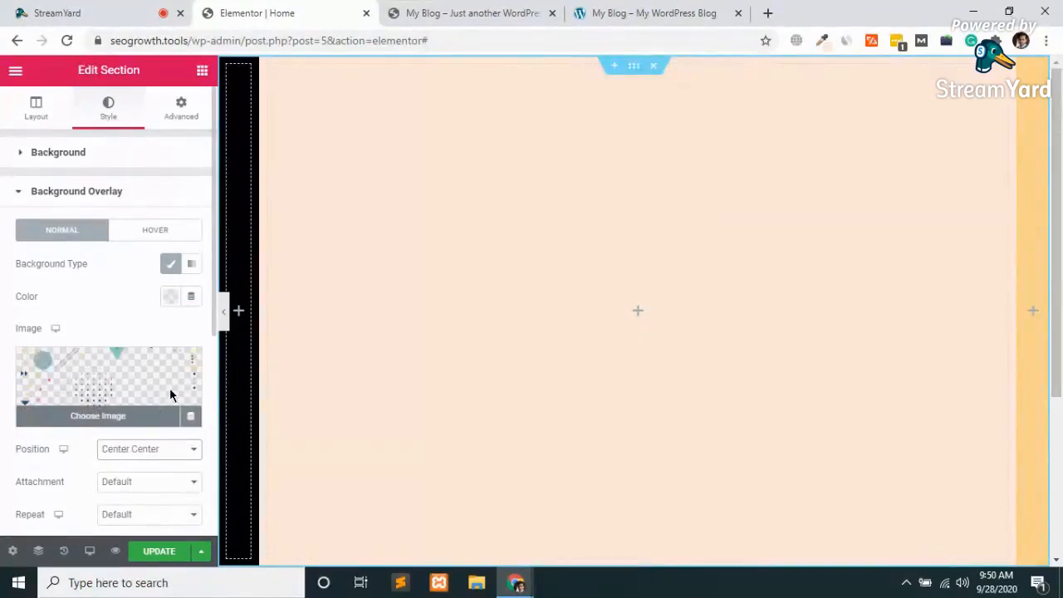
left_click(134, 483)
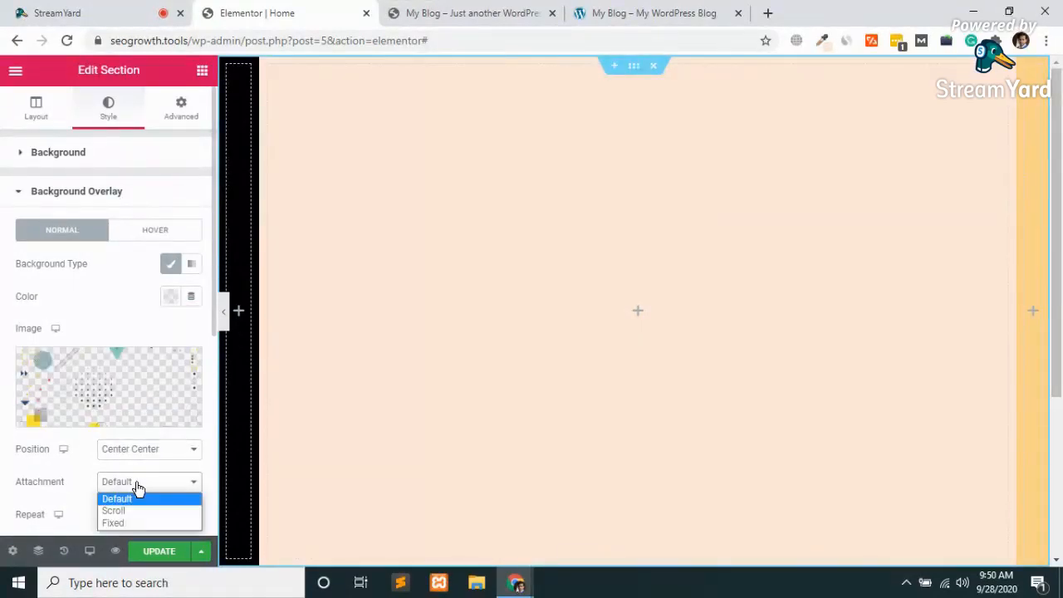
left_click(123, 521)
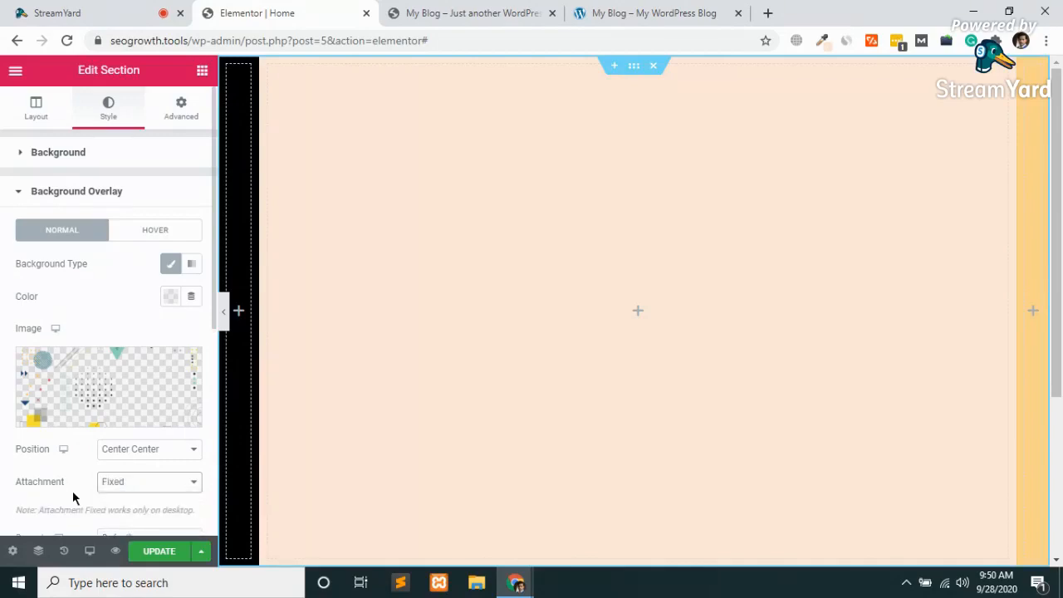
scroll(73, 491, "down", 3)
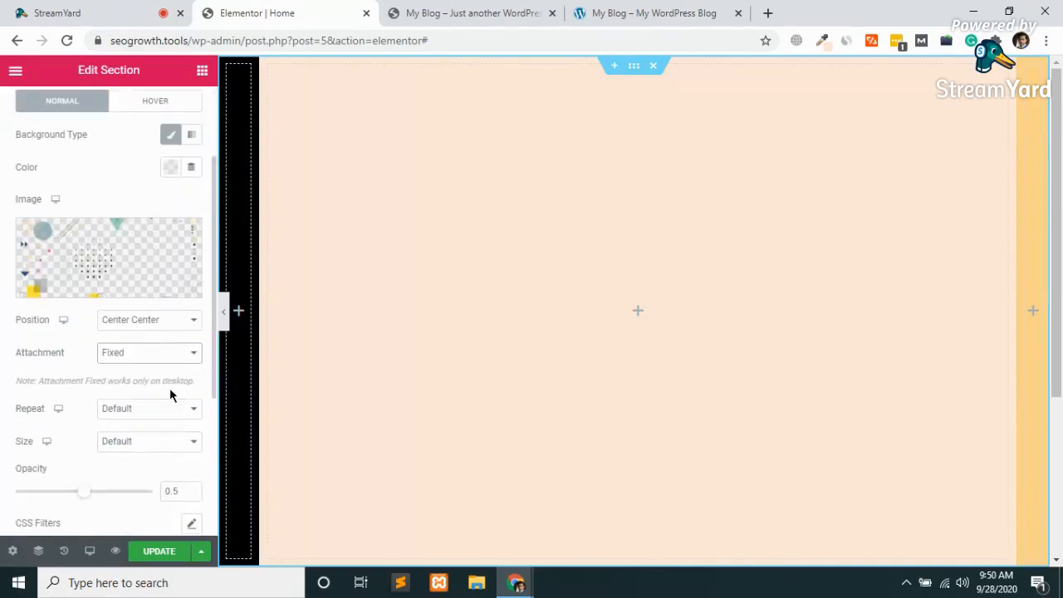
left_click(142, 415)
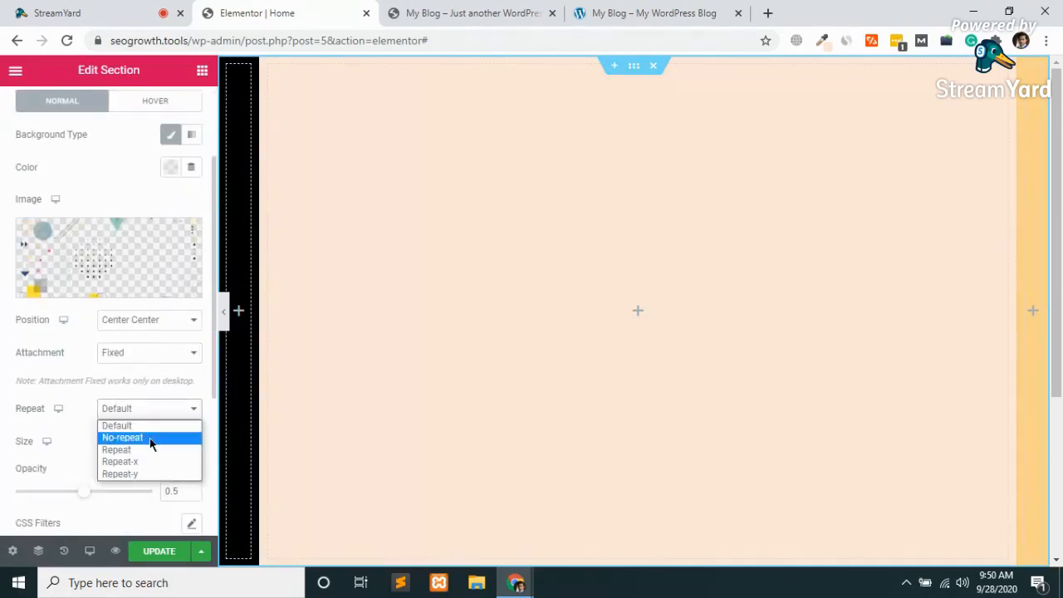
left_click(151, 439)
left_click(135, 444)
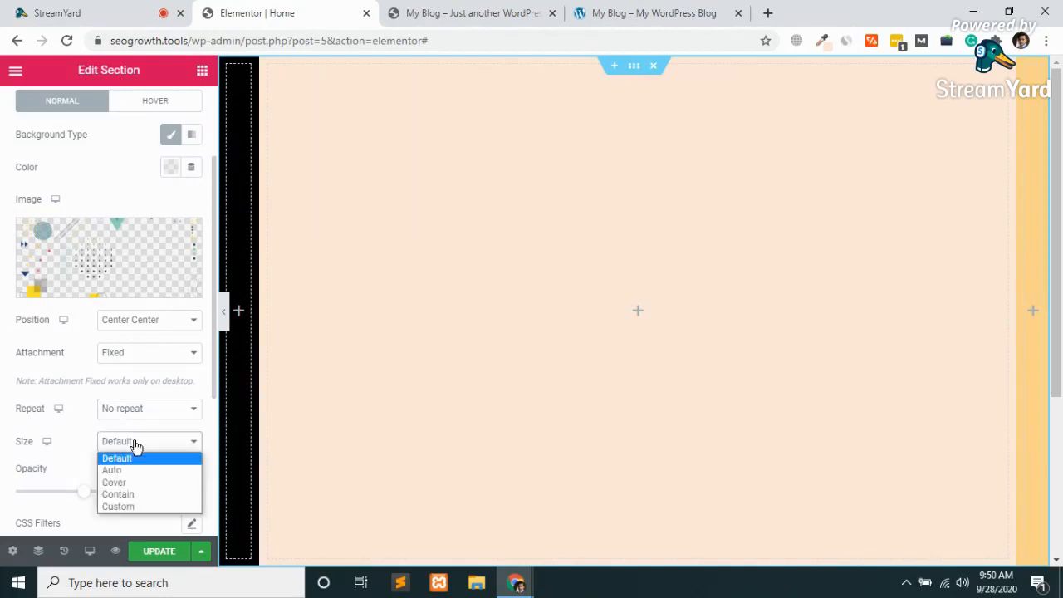
left_click(115, 483)
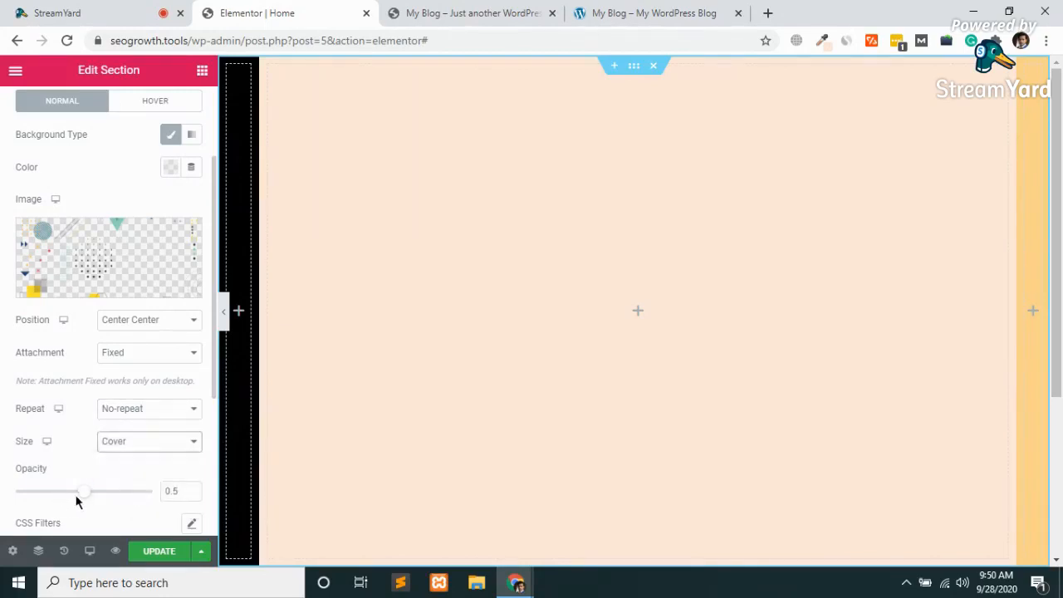
Step: Set the section's background overlay opacity to 0.1 and update the page
left_click(172, 491)
key("BackSpace")
type("1")
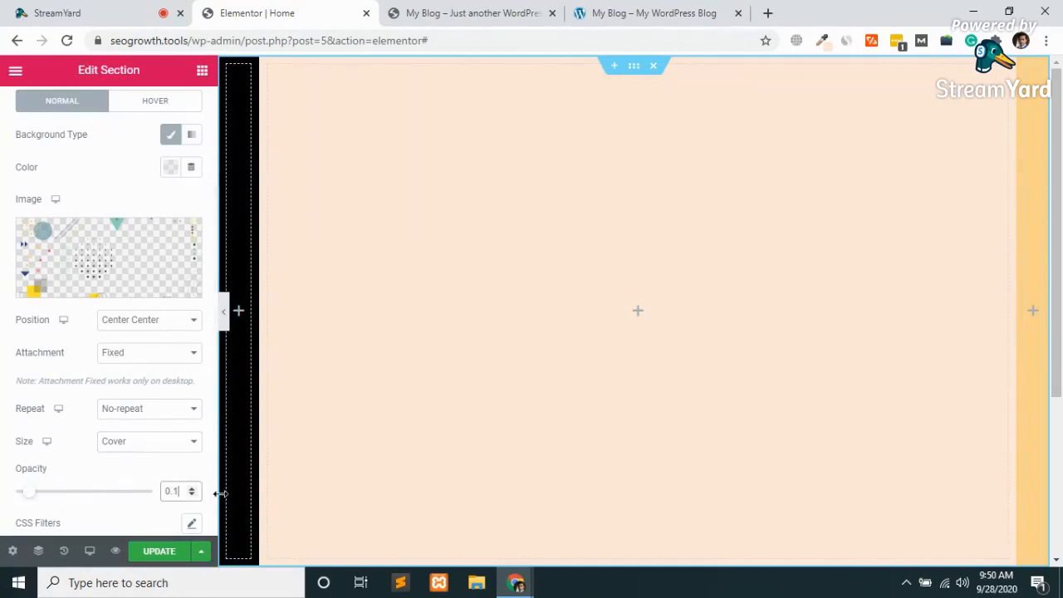
left_click(158, 552)
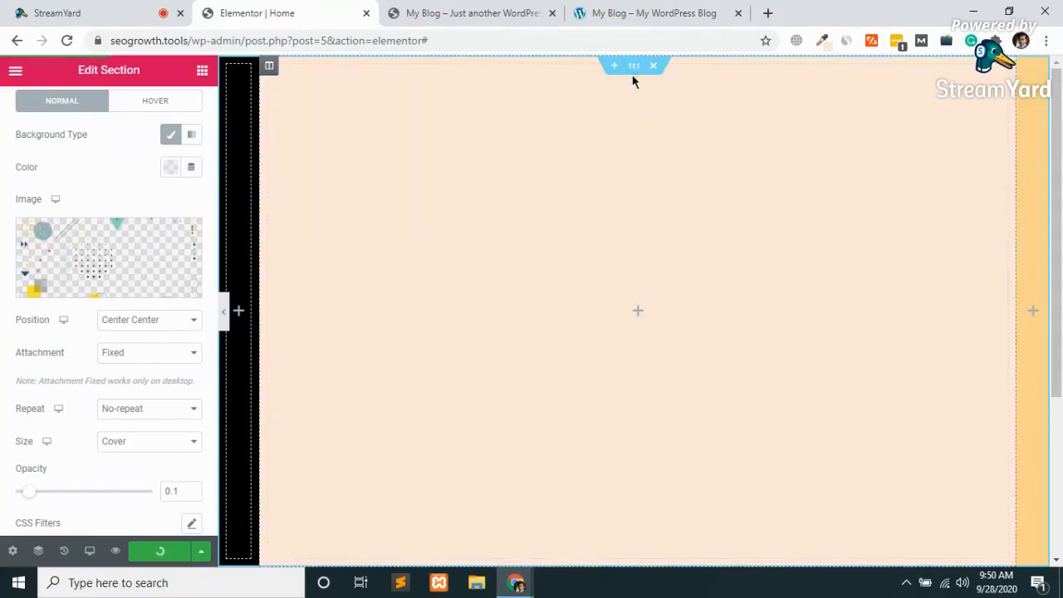
Step: Open the background overlay style settings of the full-screen section's middle column
left_click(269, 68)
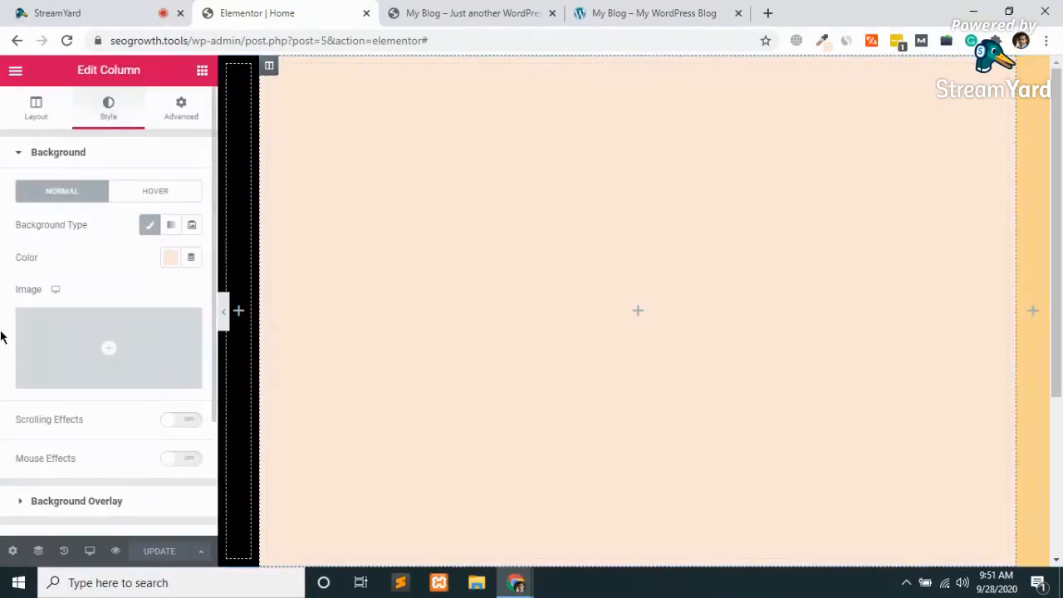
mouse_move(145, 360)
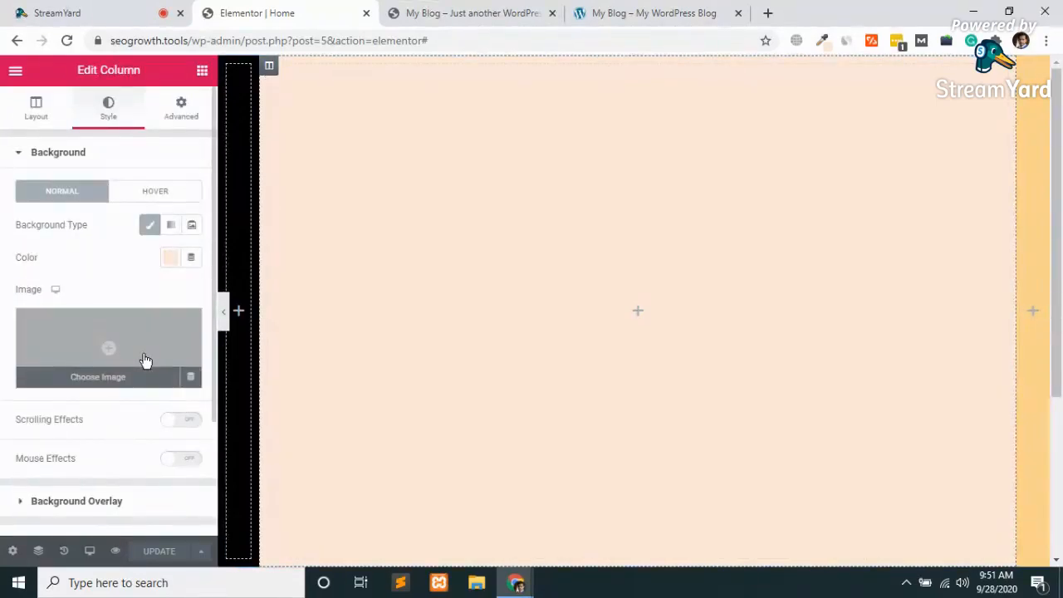
scroll(144, 361, "down", 1)
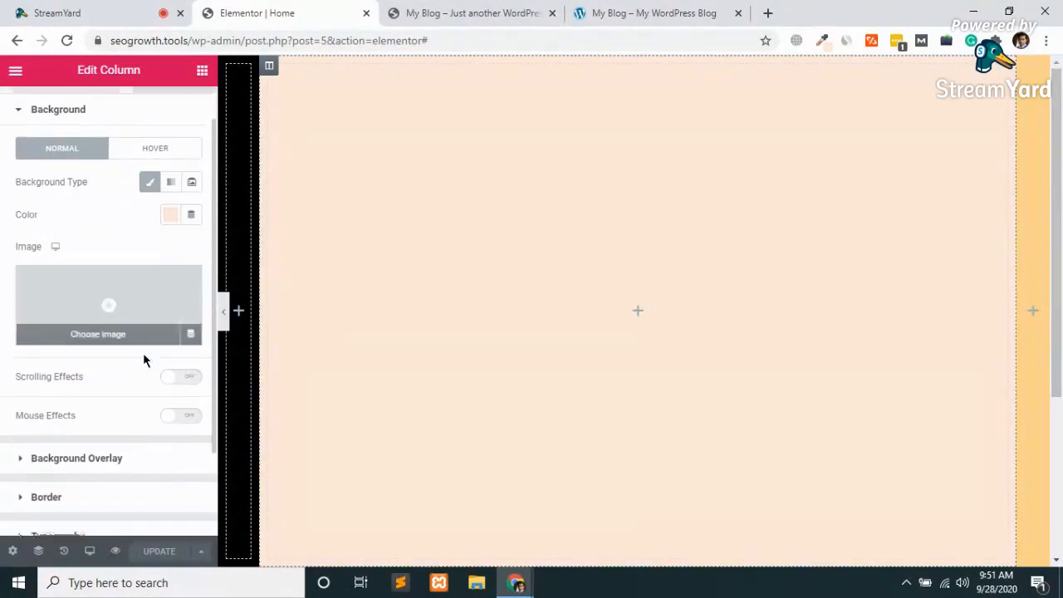
scroll(143, 360, "down", 1)
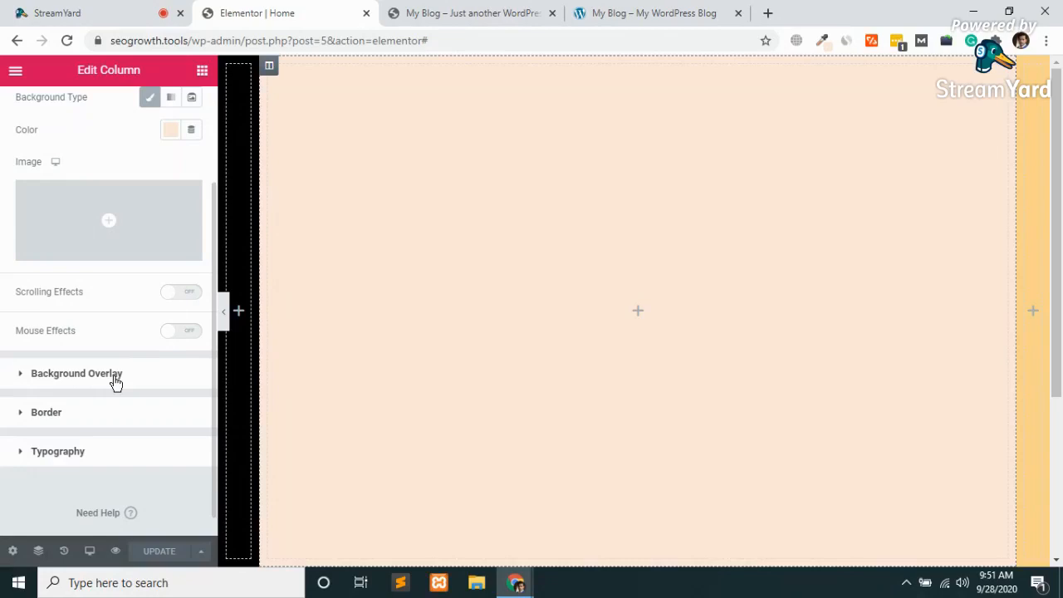
left_click(116, 381)
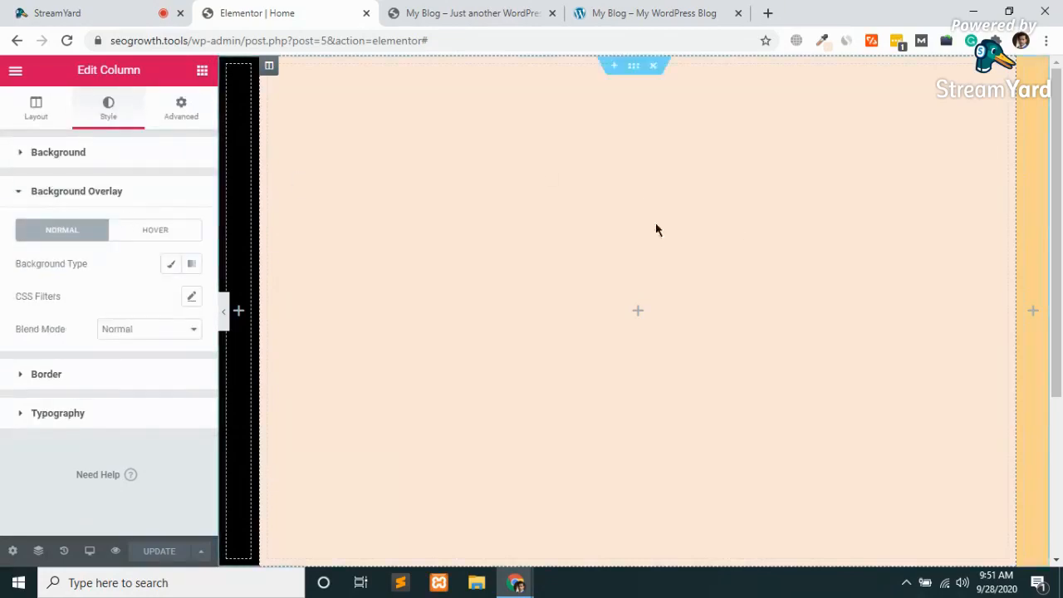
Step: Compare the cracksking.com reference homepage's background pattern with the live page on seogrowth.tools, and return to the editor
left_click(612, 7)
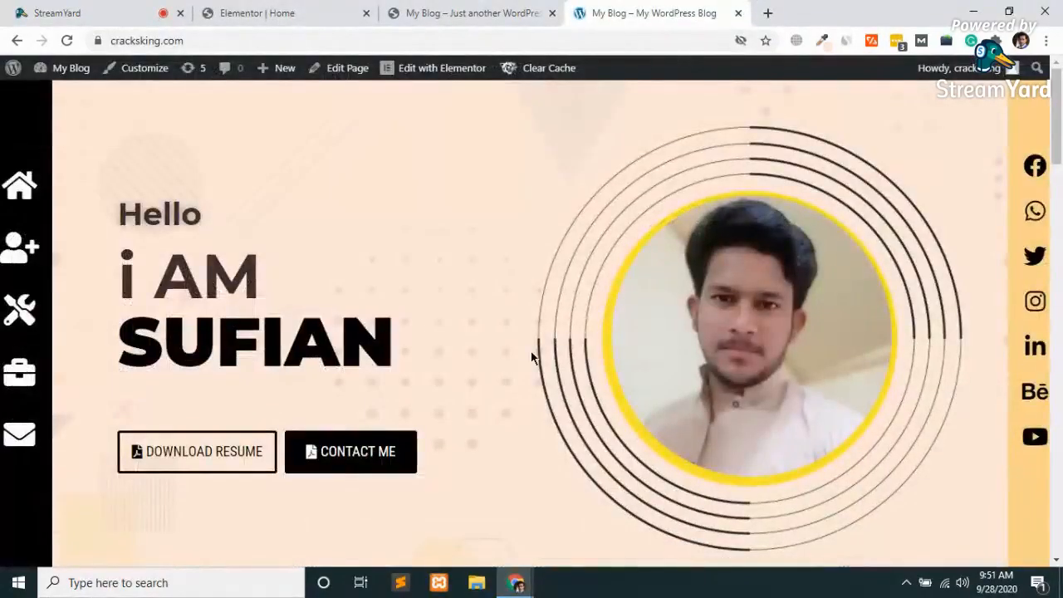
scroll(532, 351, "down", 1)
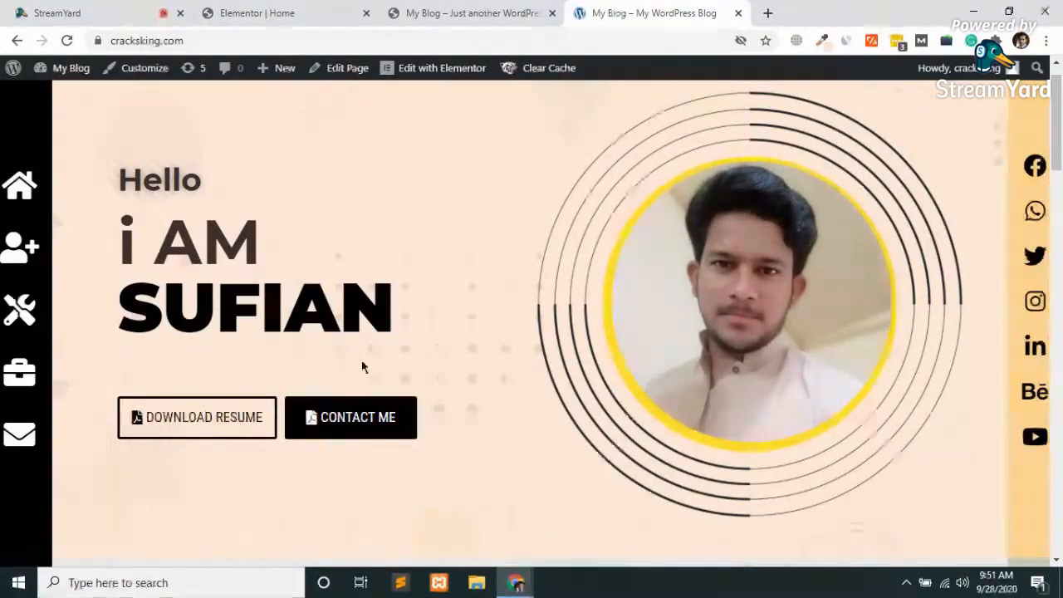
left_click(465, 13)
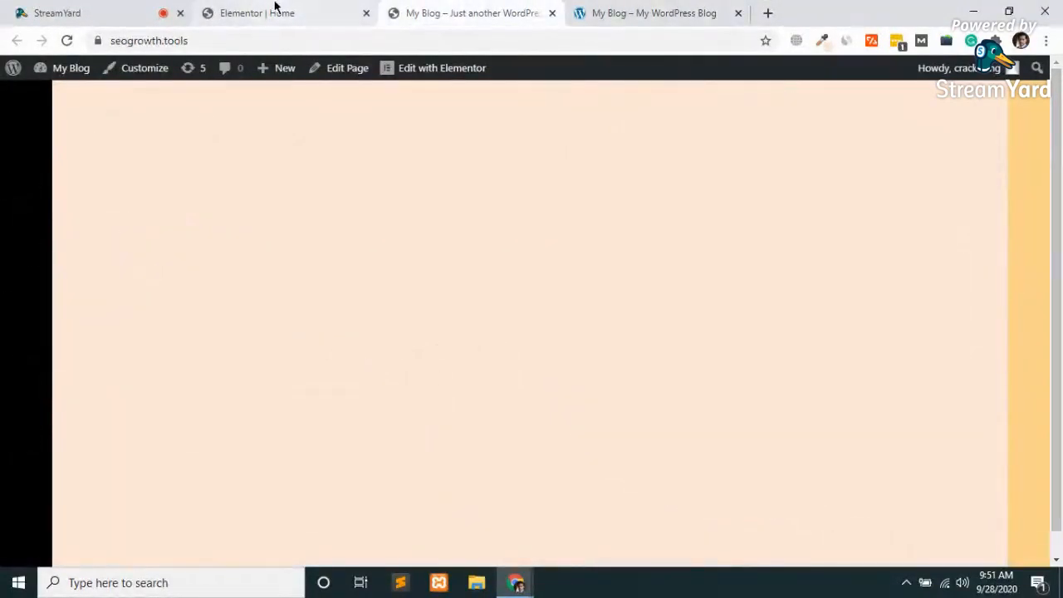
left_click(275, 10)
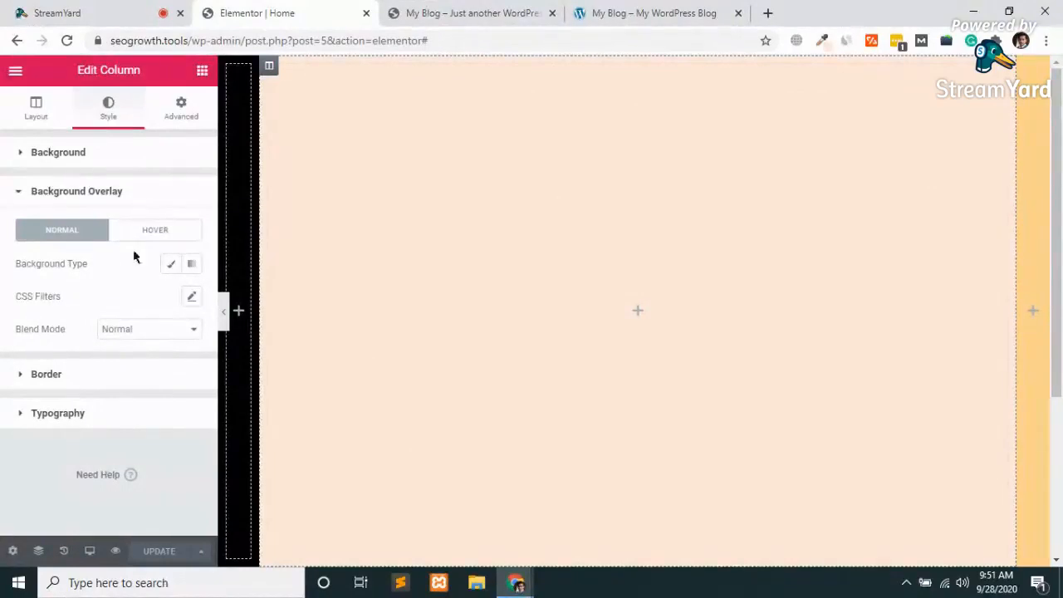
Step: Give the middle column a classic background overlay using the patterned image from the media library
left_click(171, 263)
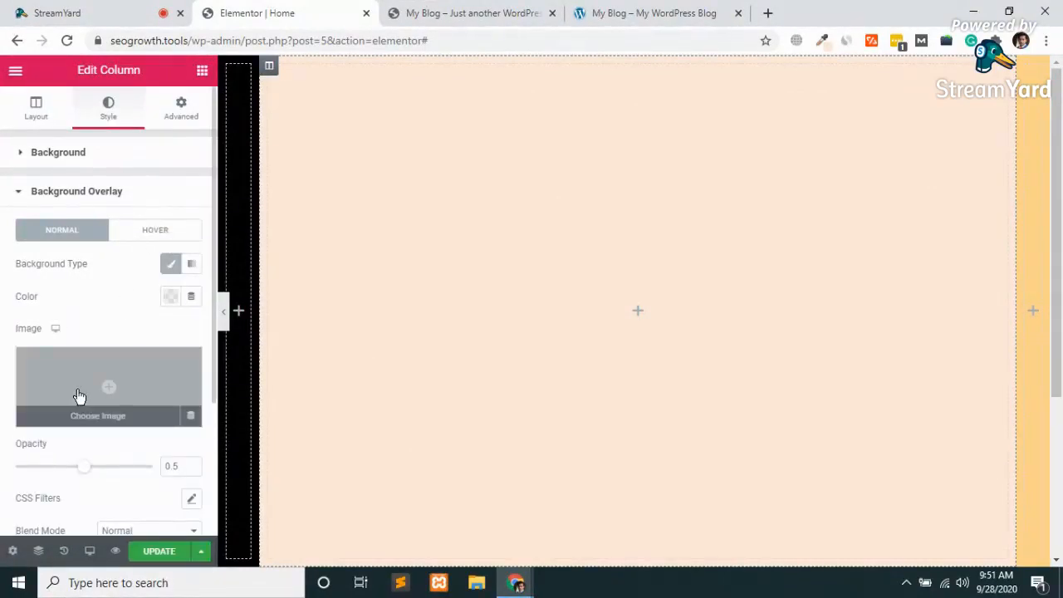
left_click(79, 396)
left_click(97, 286)
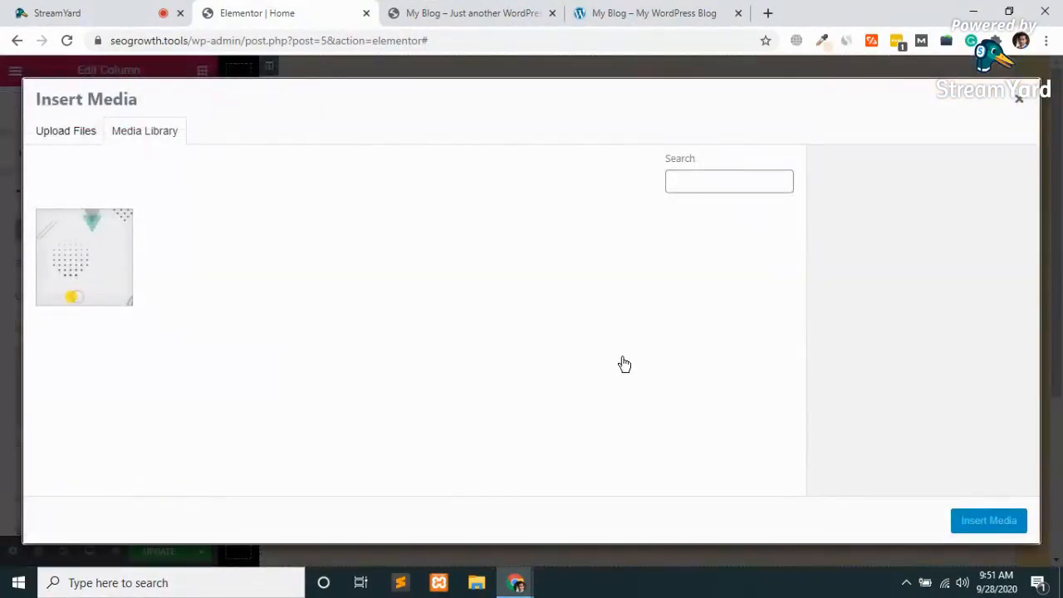
left_click(988, 521)
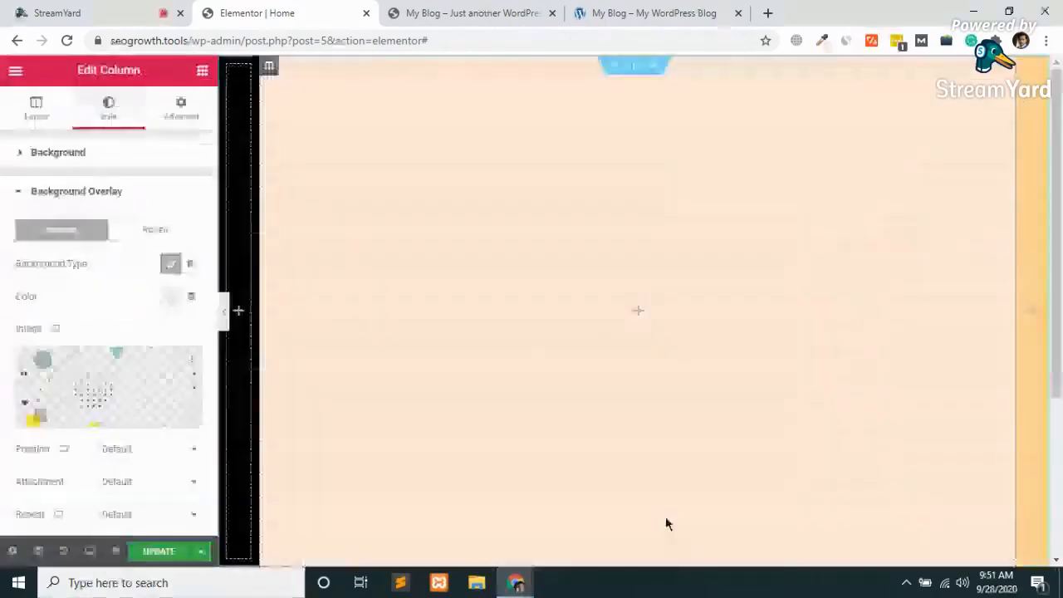
Step: Set the middle column's overlay image to position Center Right, attachment Fixed, No-repeat and size Cover
left_click(146, 453)
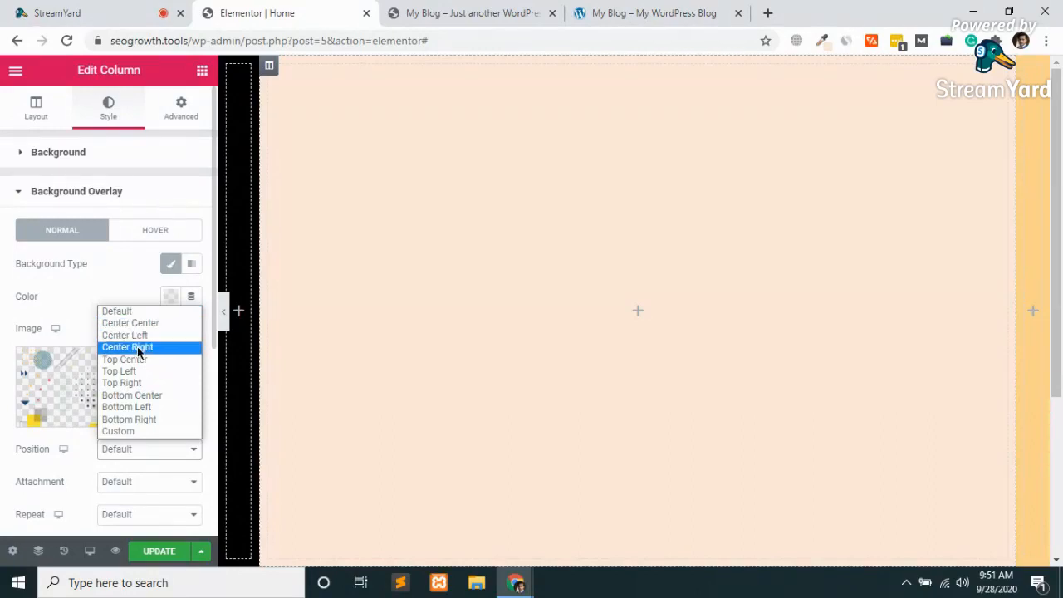
left_click(138, 349)
left_click(137, 484)
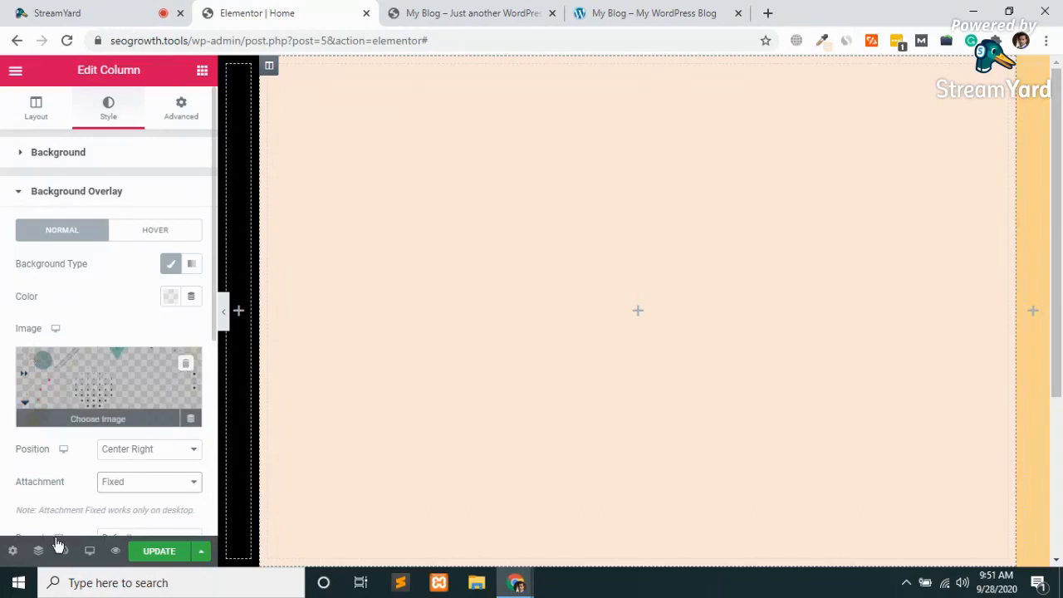
scroll(125, 491, "down", 1)
scroll(125, 493, "down", 1)
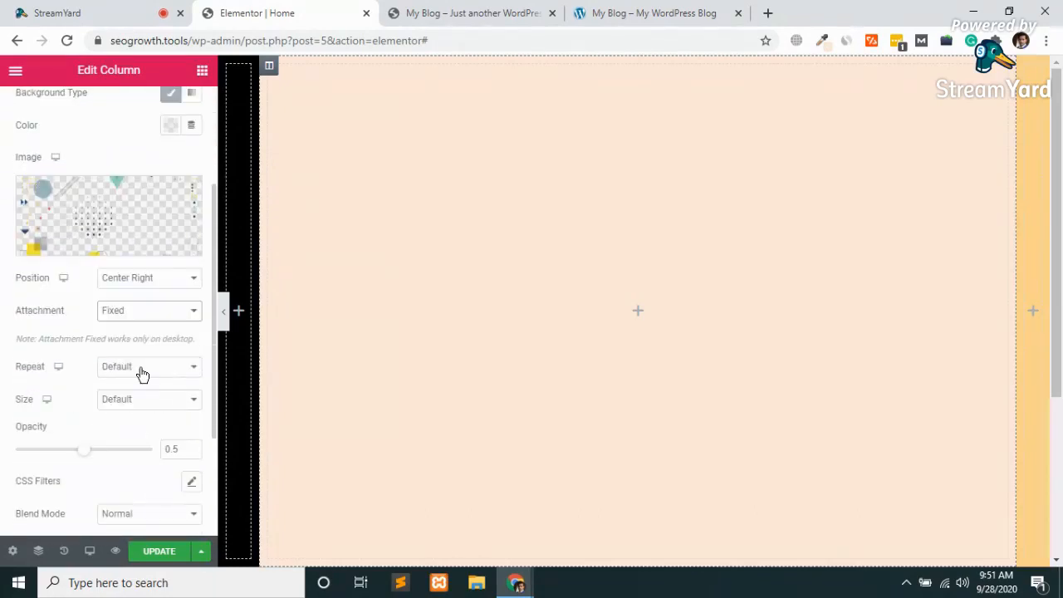
left_click(138, 373)
left_click(140, 396)
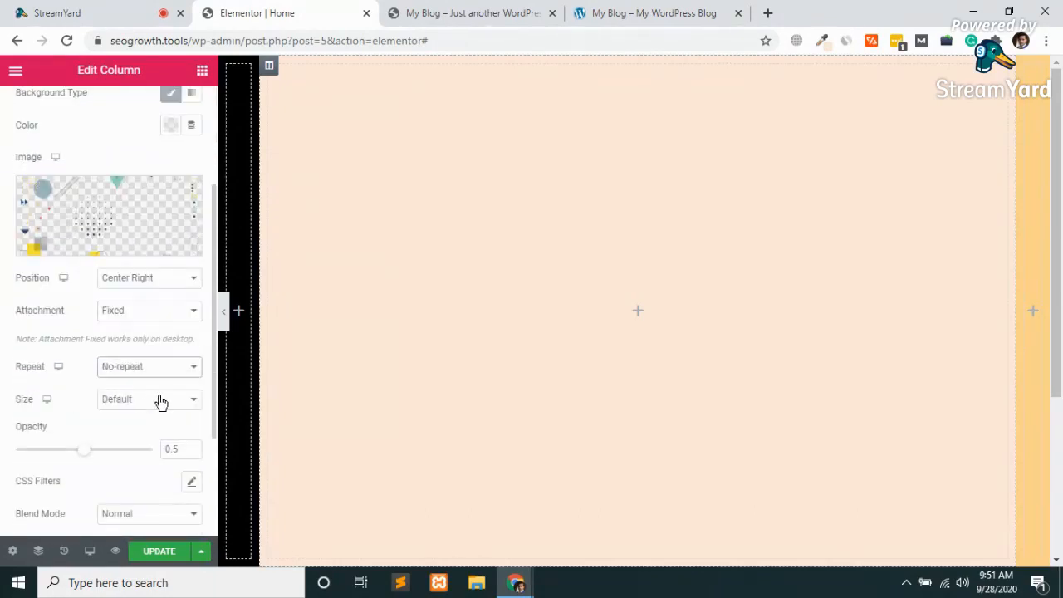
left_click(137, 400)
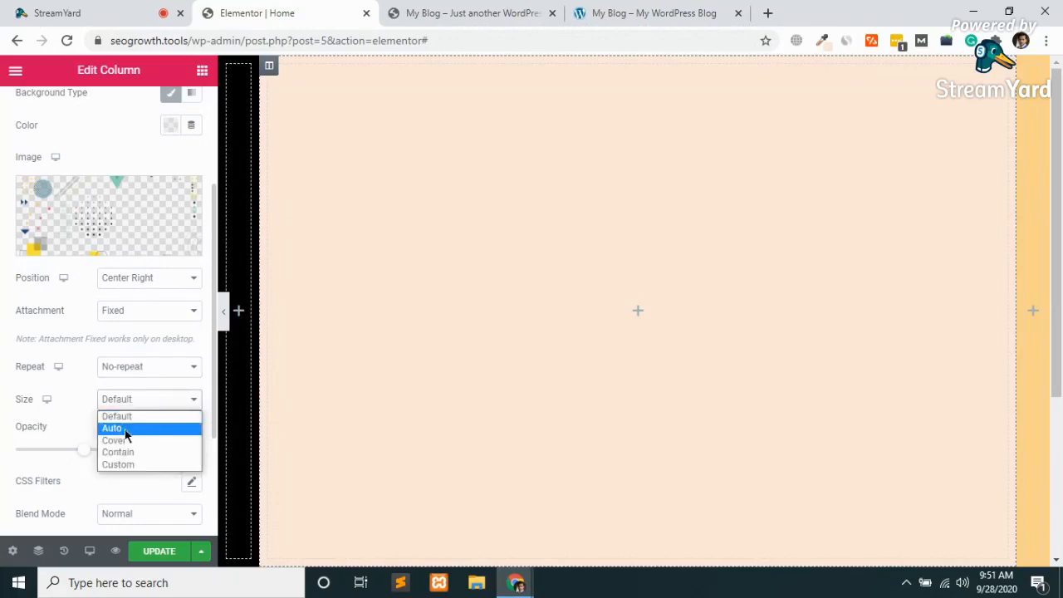
left_click(124, 439)
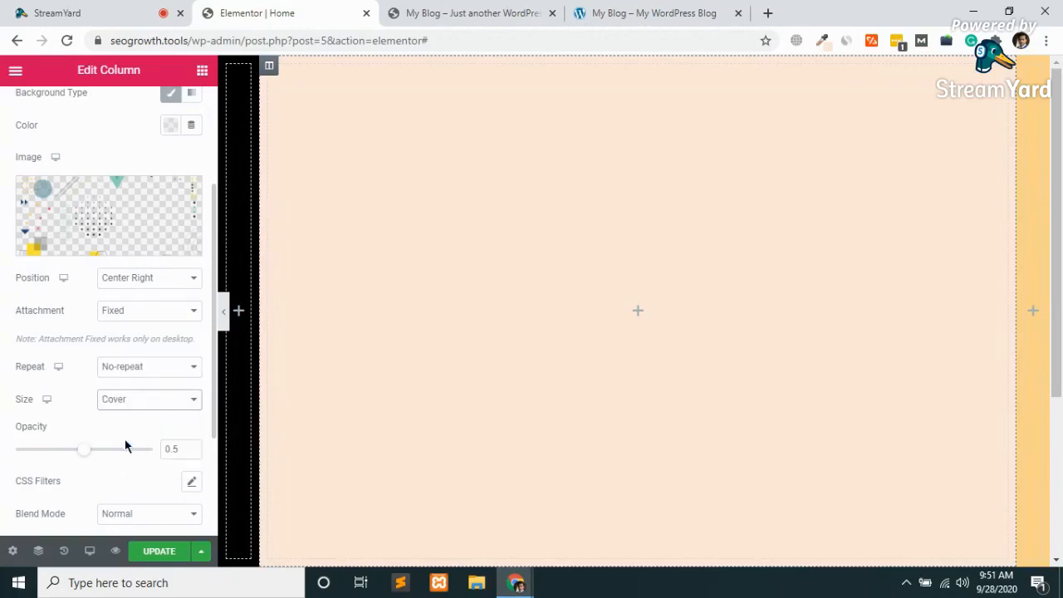
Step: Remove the overlay image from the middle column
left_click(186, 197)
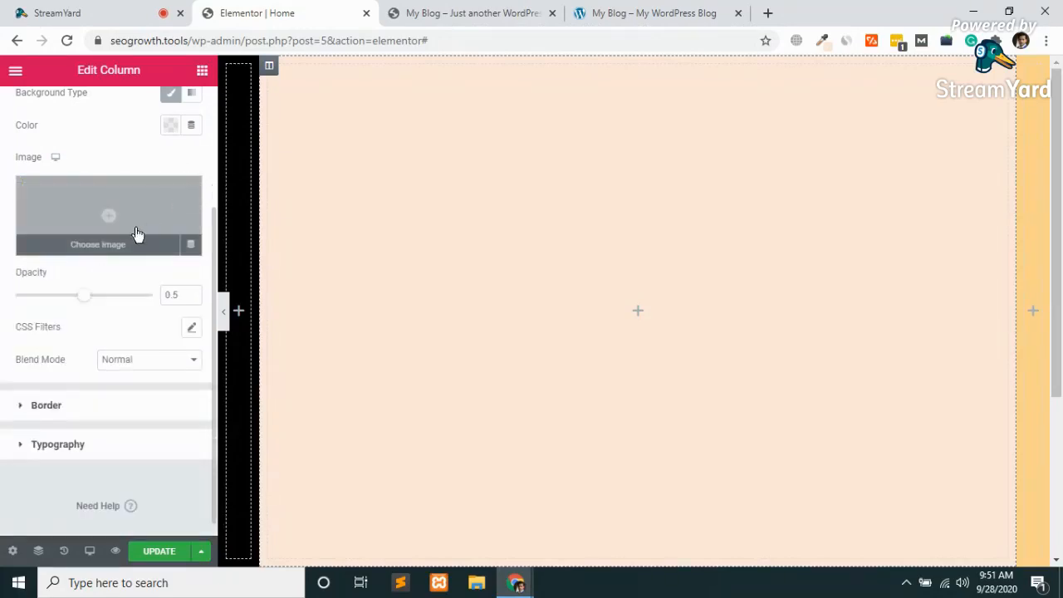
scroll(137, 233, "up", 2)
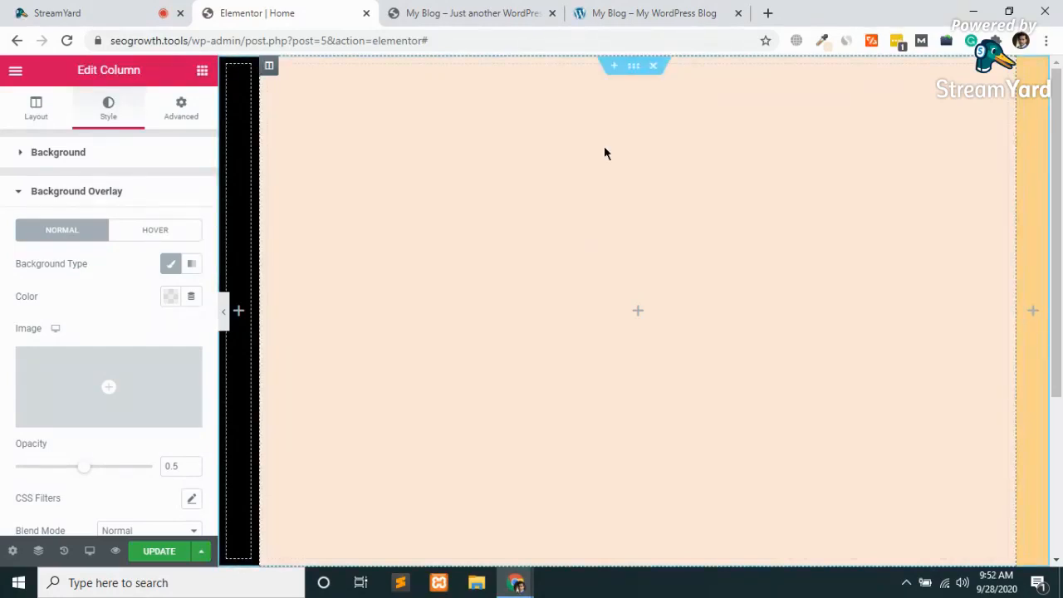
scroll(604, 145, "down", 3)
scroll(592, 267, "up", 3)
Step: Add a two-column Inner Section inside the middle column and set its columns gap to No Gap
left_click(202, 72)
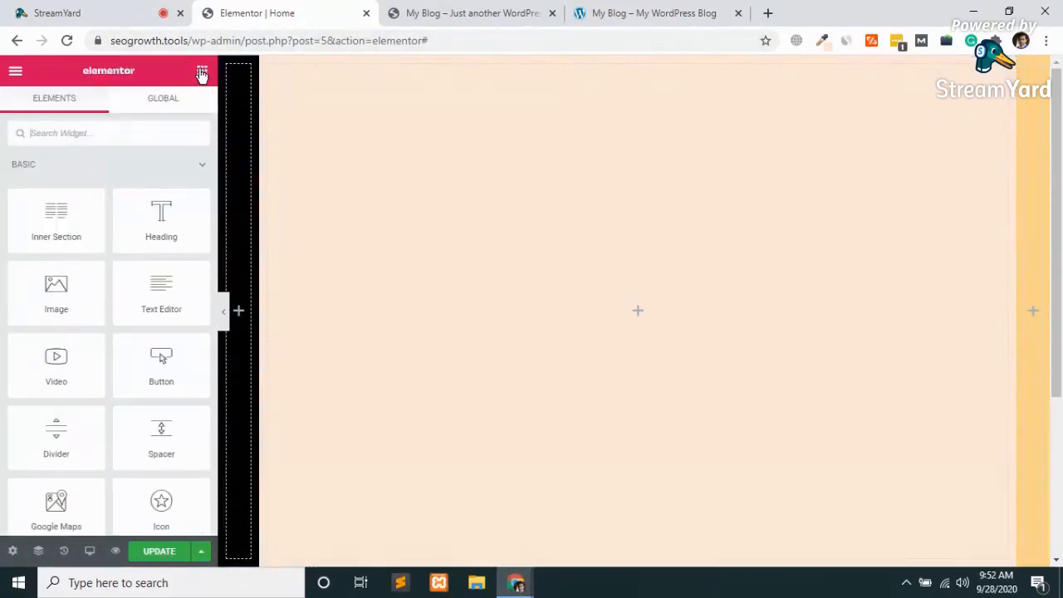
left_click_drag(51, 209, 629, 309)
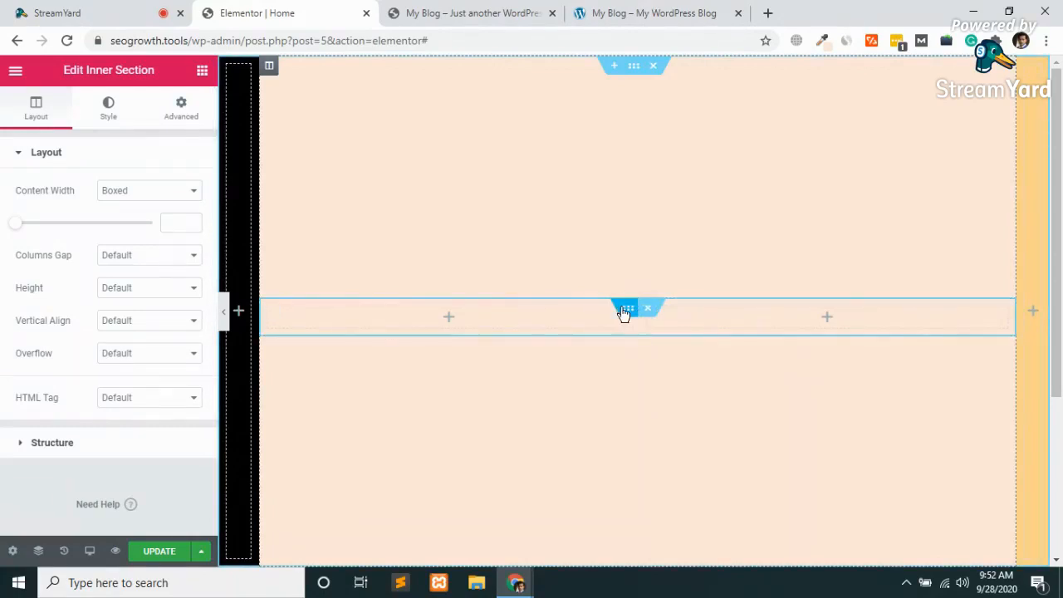
left_click(147, 257)
left_click(130, 285)
Step: Set the inner section's height to Min Height with a minimum height of 600
left_click(141, 292)
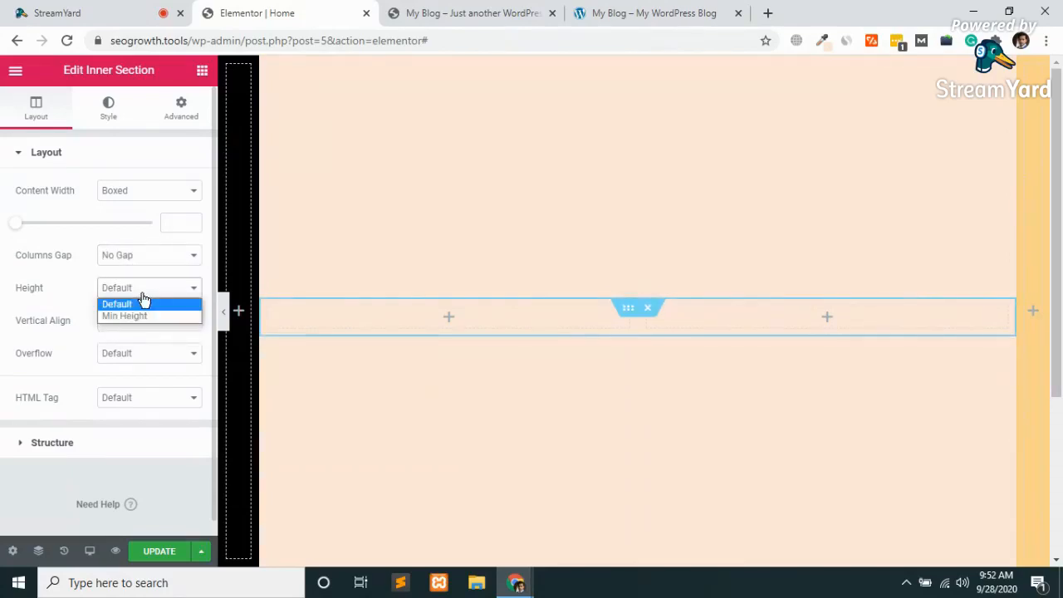
left_click(141, 317)
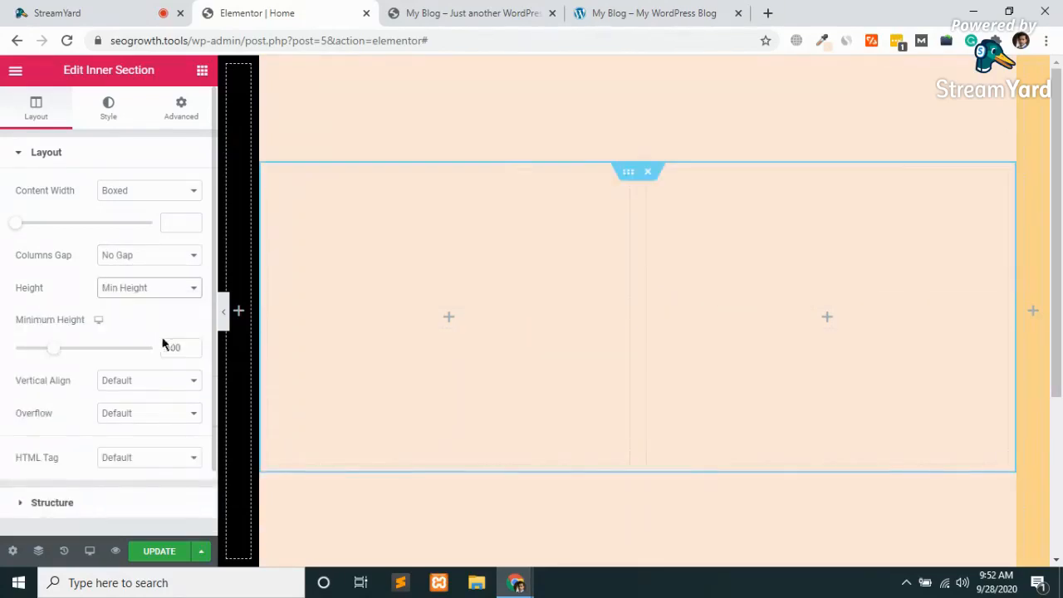
left_click(171, 347)
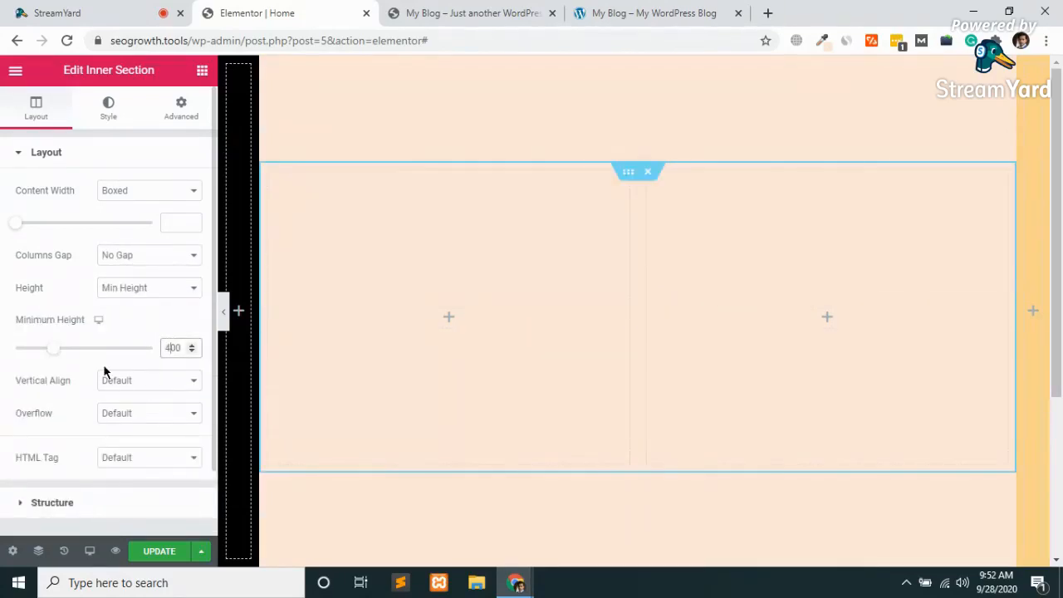
key("BackSpace")
type("6")
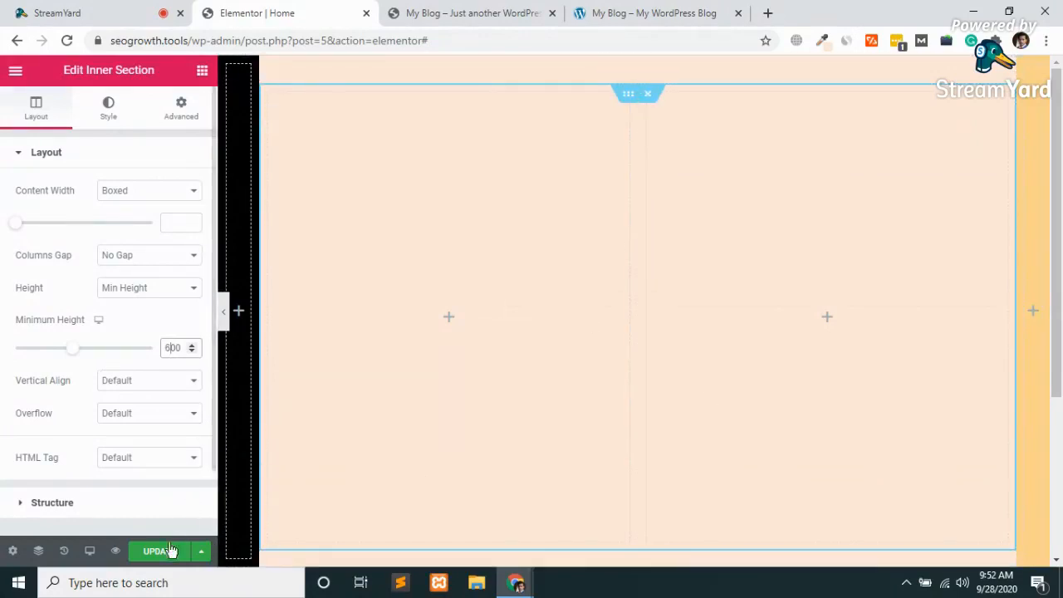
Step: Set the inner section's vertical alignment to Middle and update the page
left_click(116, 384)
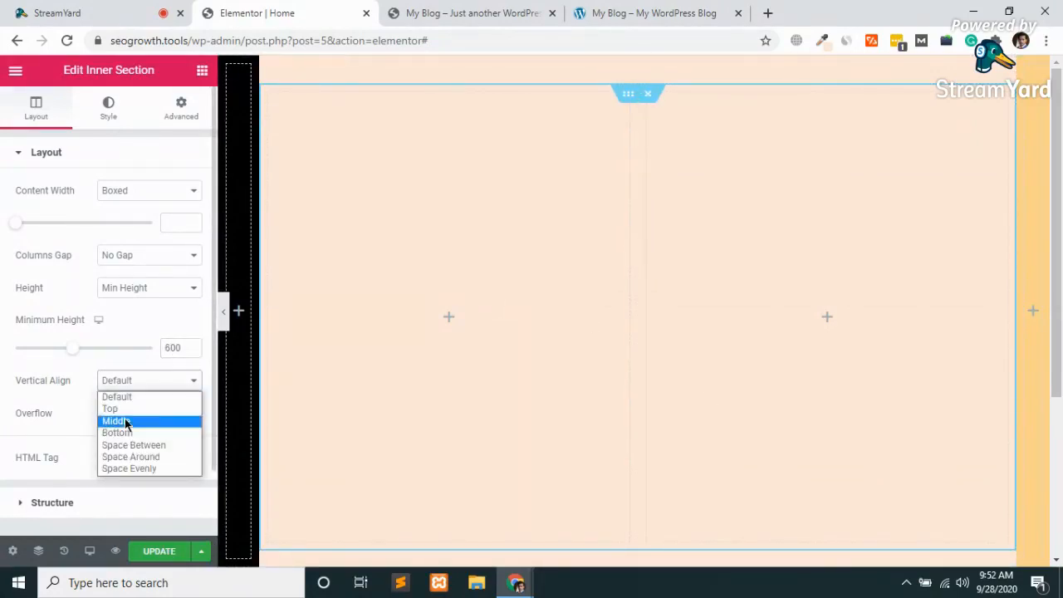
left_click(124, 421)
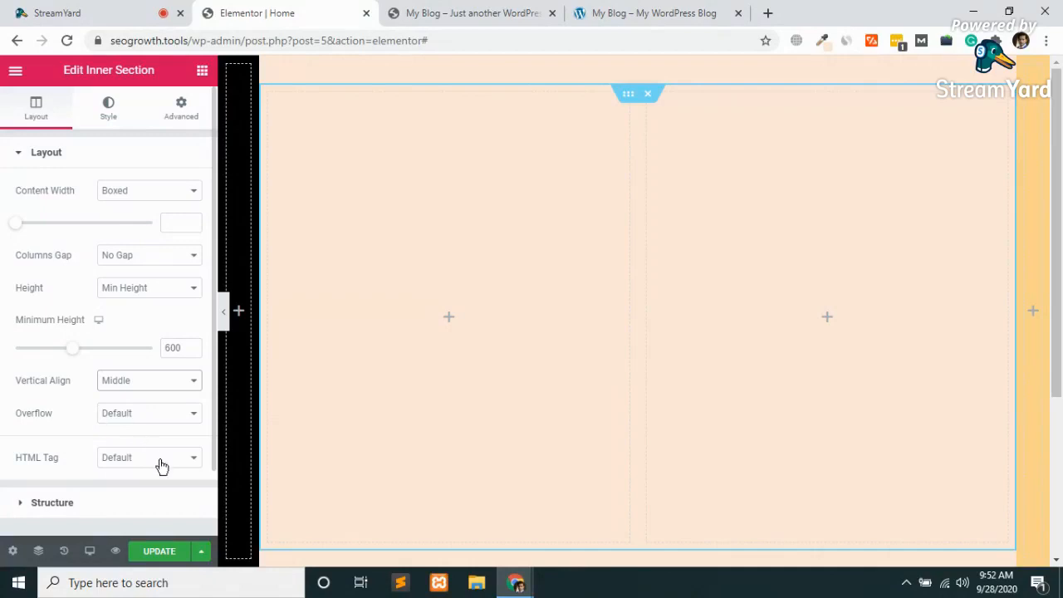
left_click(154, 554)
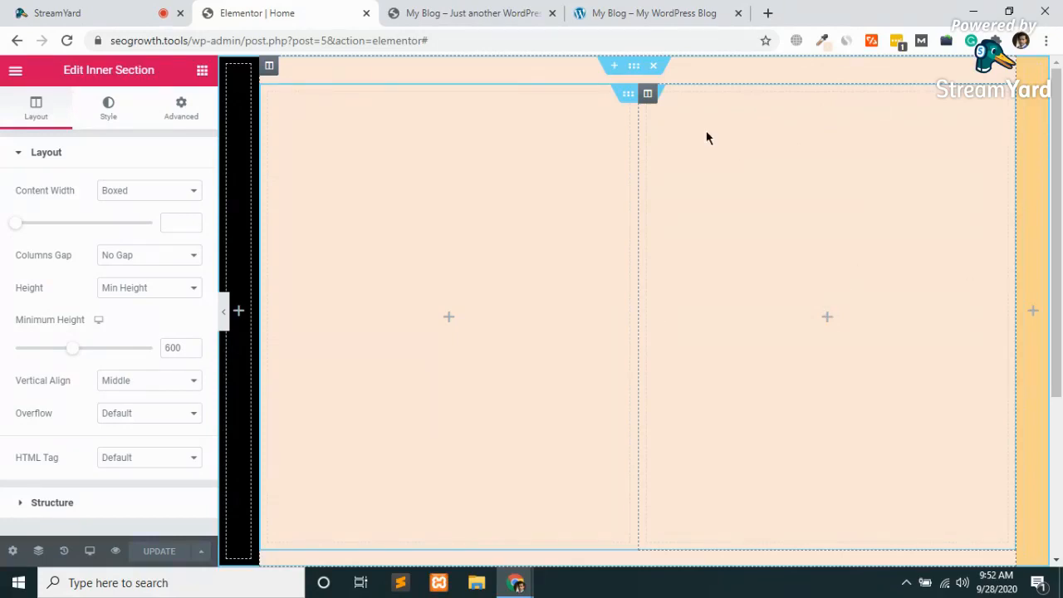
Step: Set the background type of the inner section's right column to Classic
left_click(648, 95)
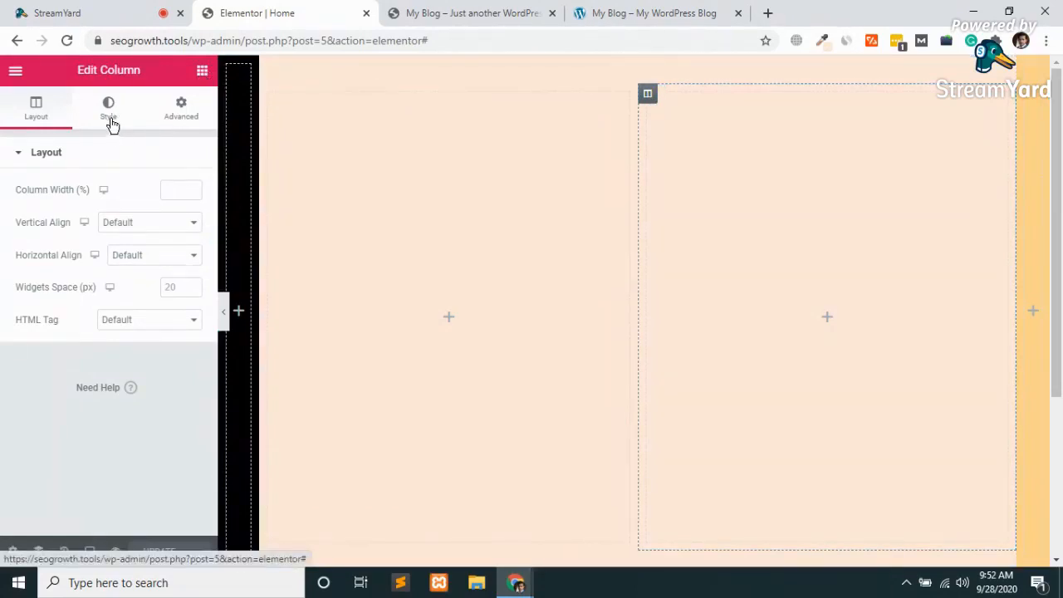
left_click(536, 111)
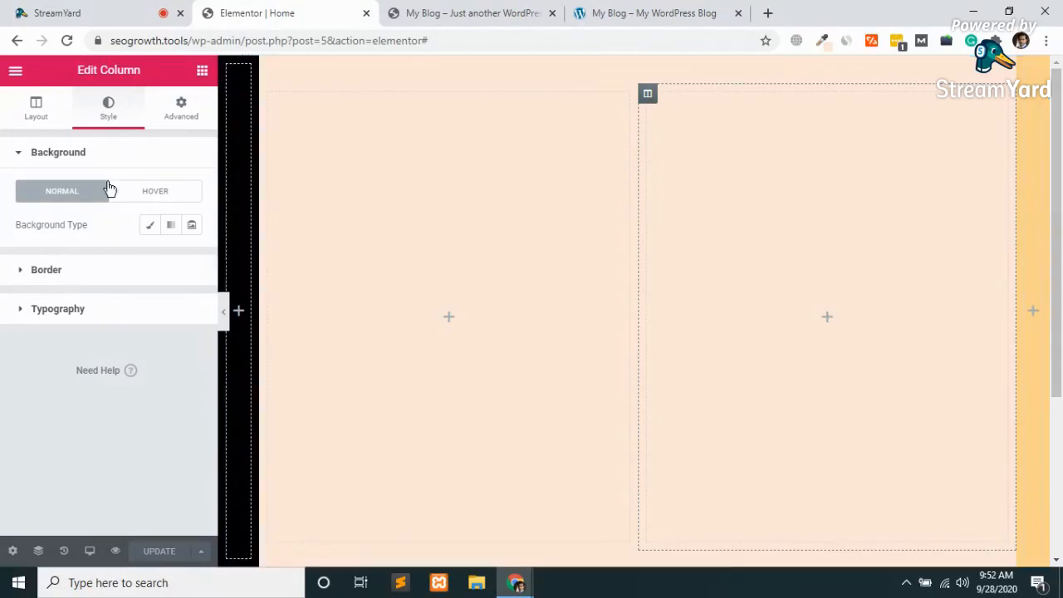
left_click(148, 232)
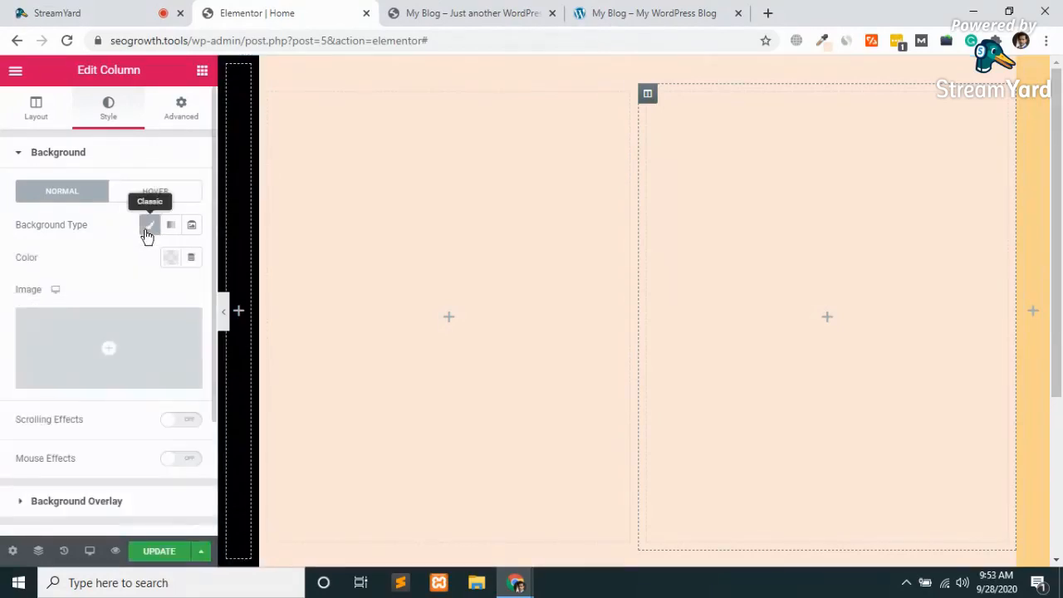
Step: Upload circle_bg.png from the img folder and insert it as the right inner column's background image
left_click(111, 348)
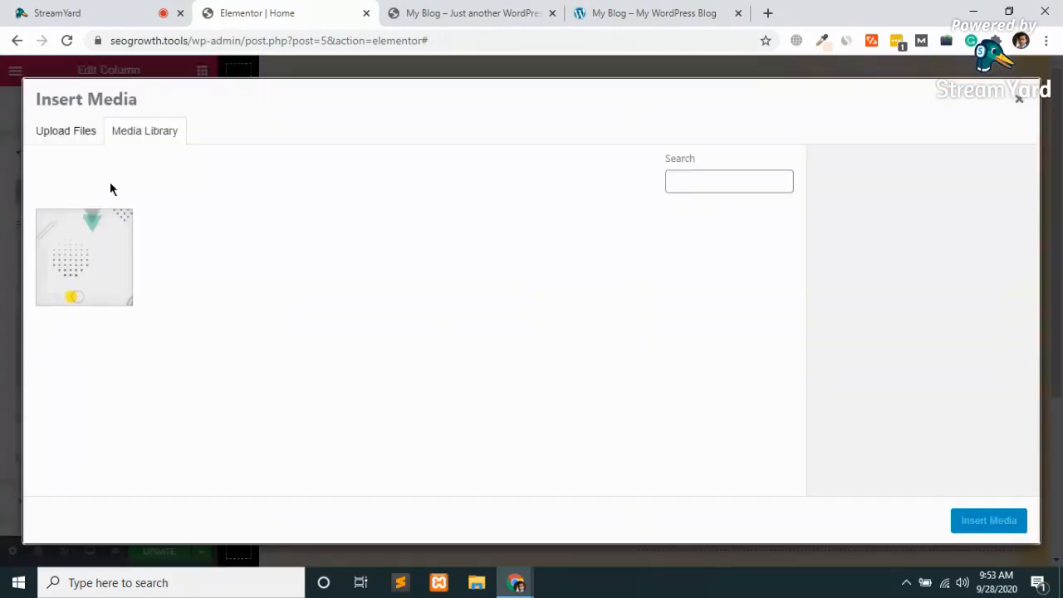
left_click(54, 138)
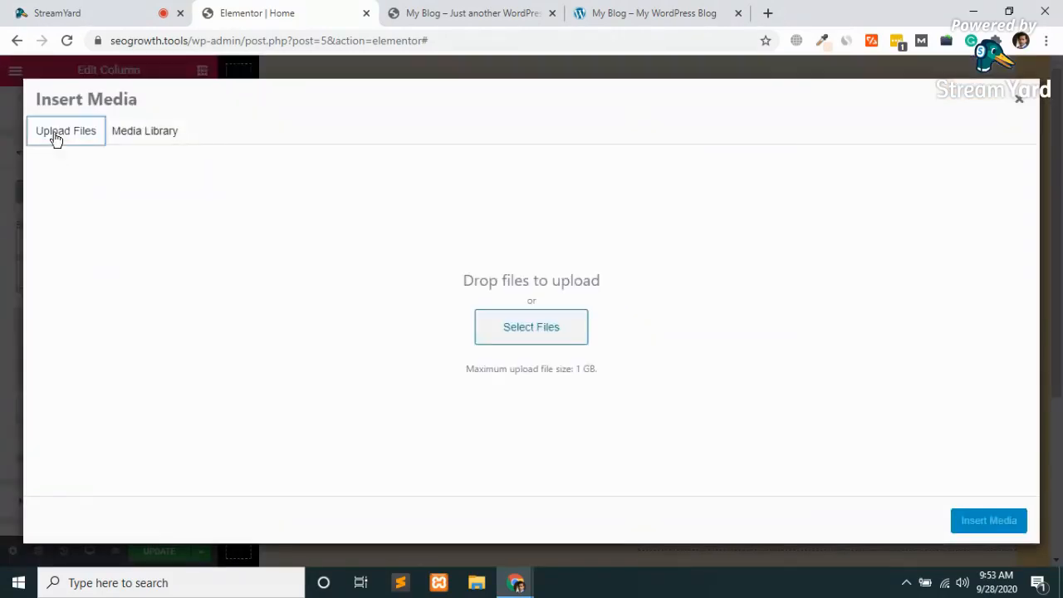
left_click(510, 331)
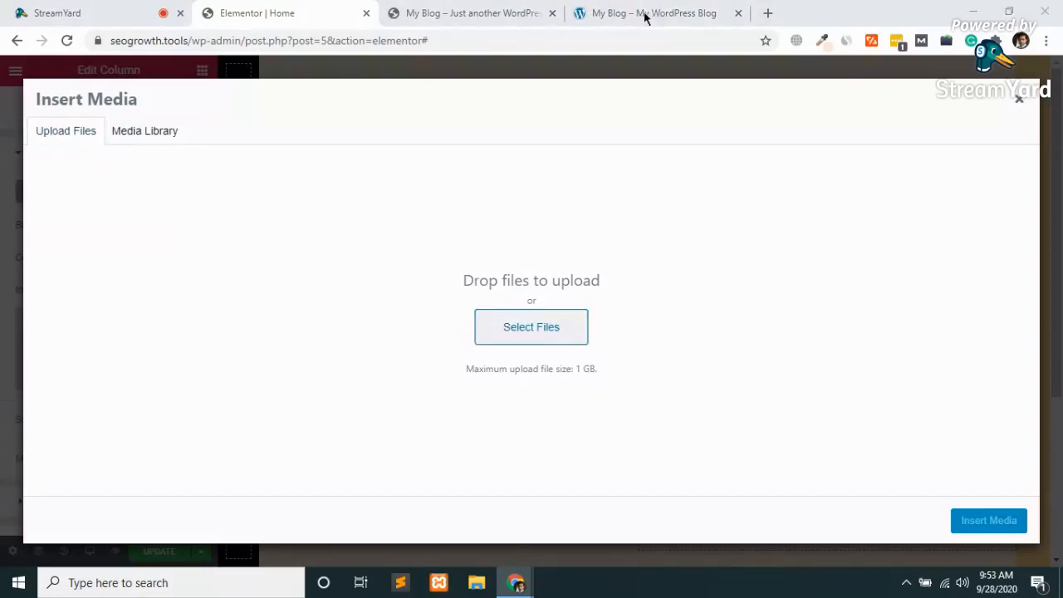
key("Escape")
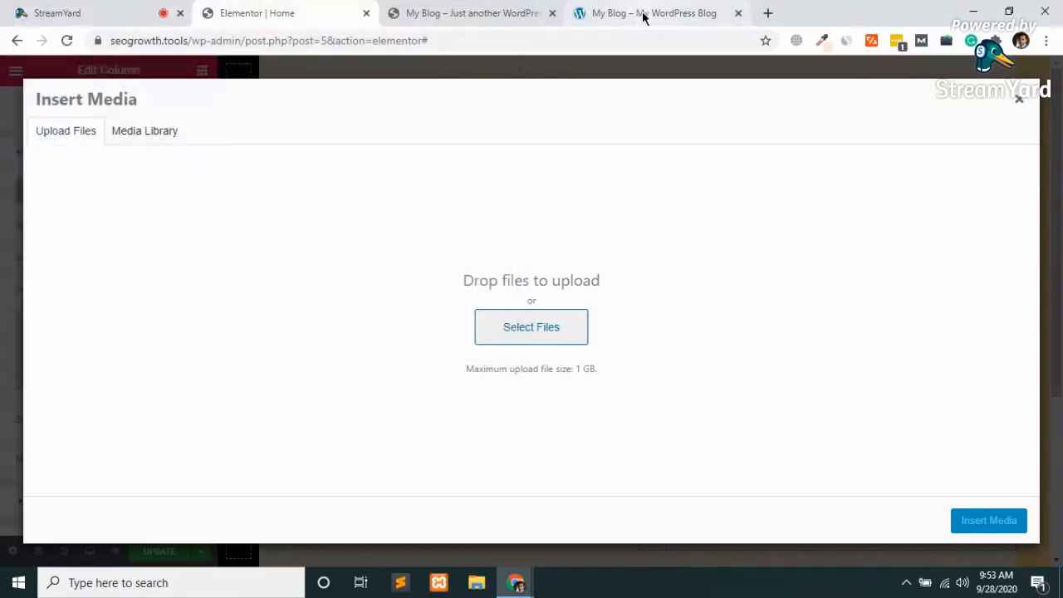
left_click(645, 13)
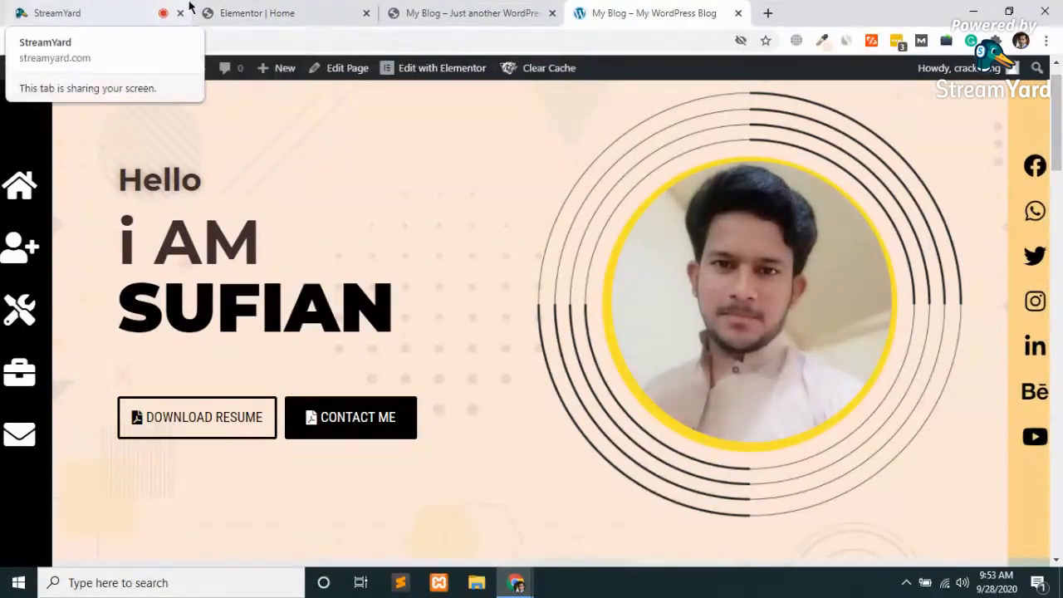
left_click(316, 10)
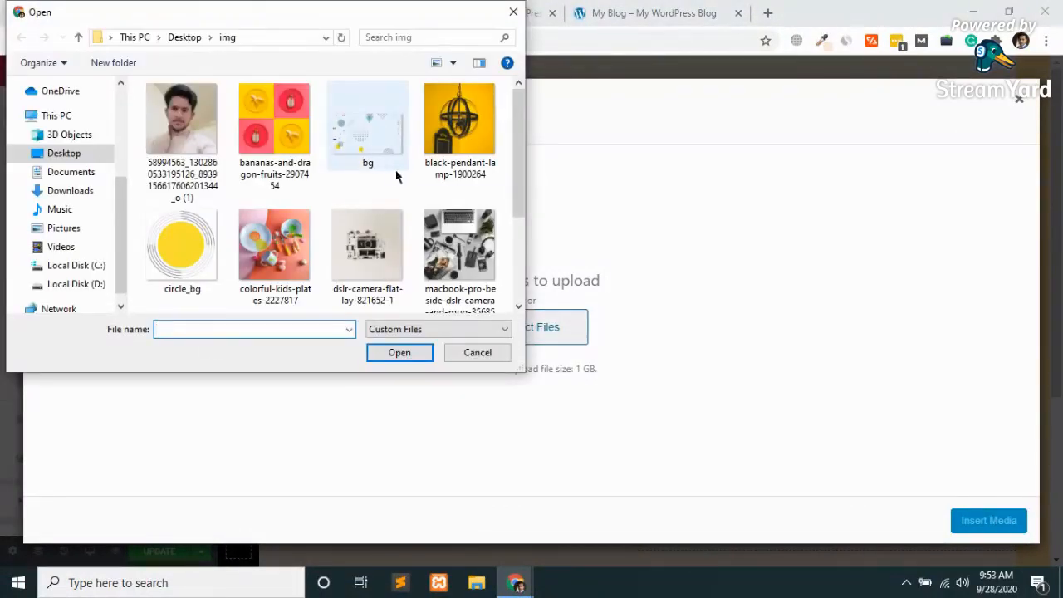
left_click(344, 146)
key("Down")
key("Down")
key("Left")
key("Left")
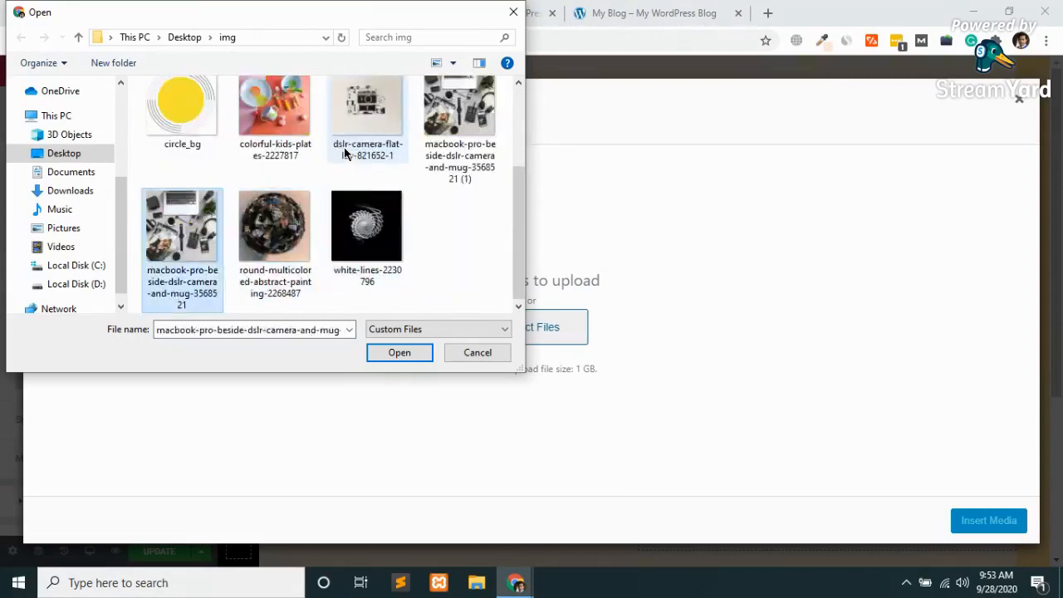
key("Up")
key("Escape")
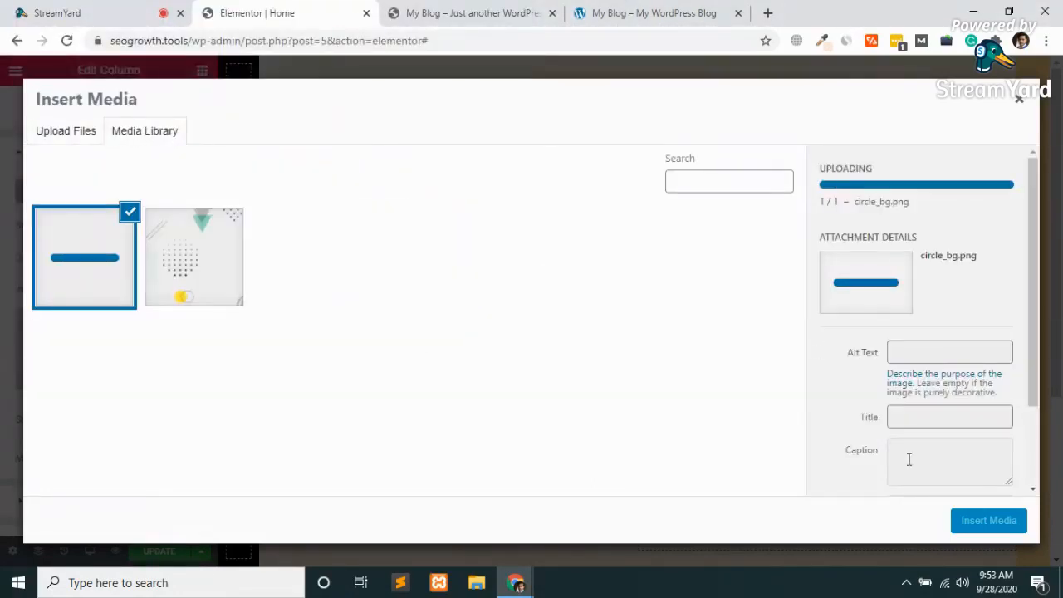
left_click(987, 521)
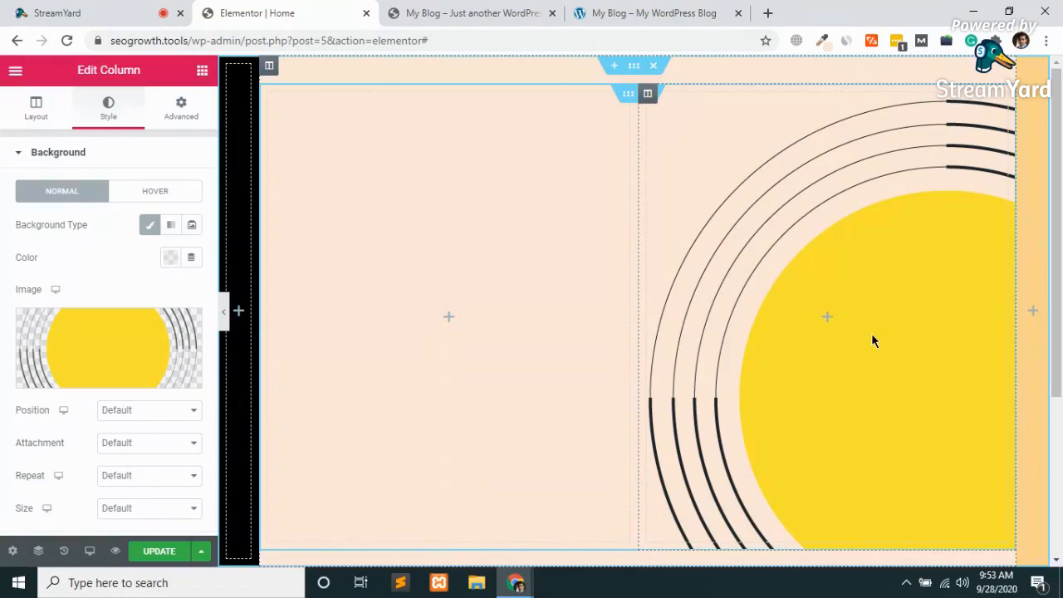
Step: Set the background image's position to Center Center, attachment to Fixed and repeat to No-repeat
left_click(133, 416)
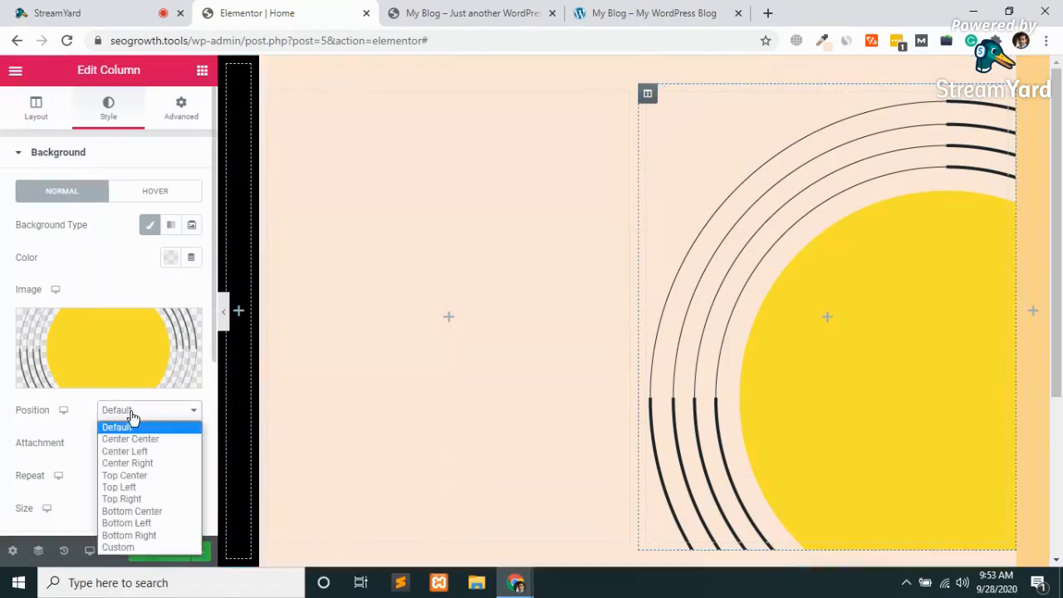
left_click(137, 440)
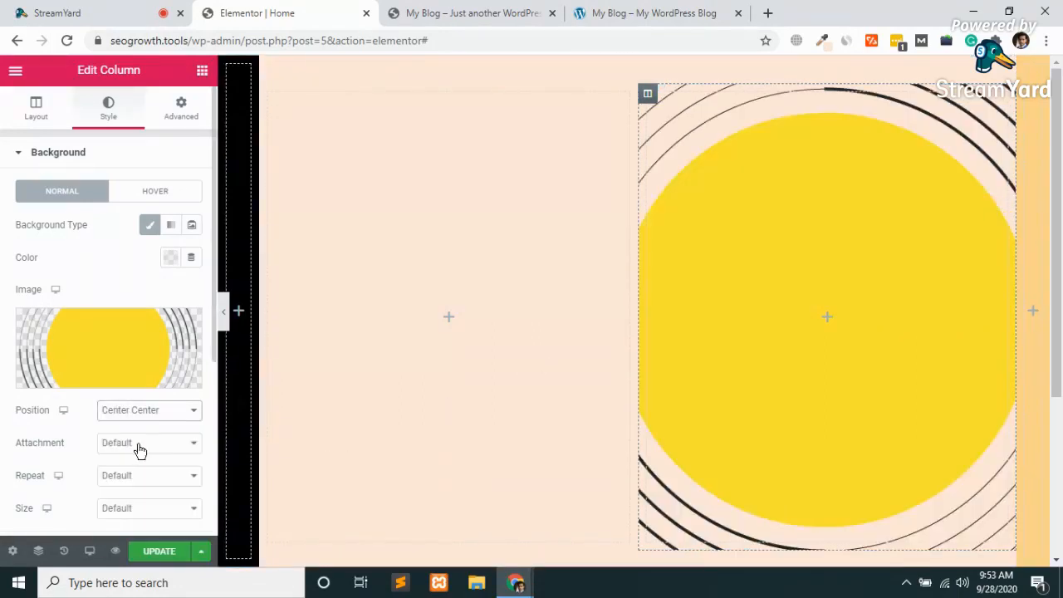
left_click(139, 447)
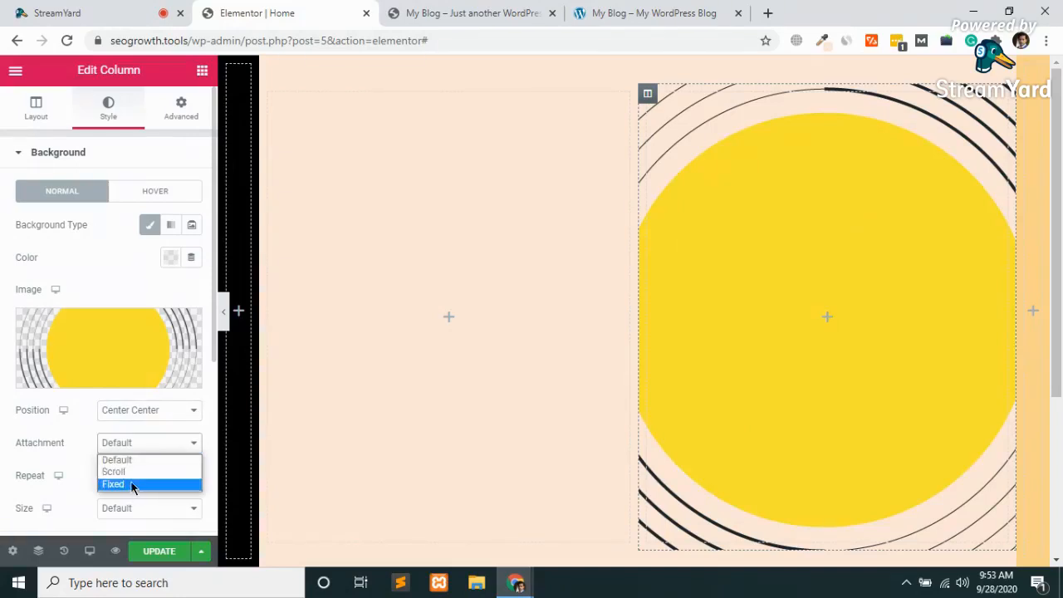
left_click(132, 486)
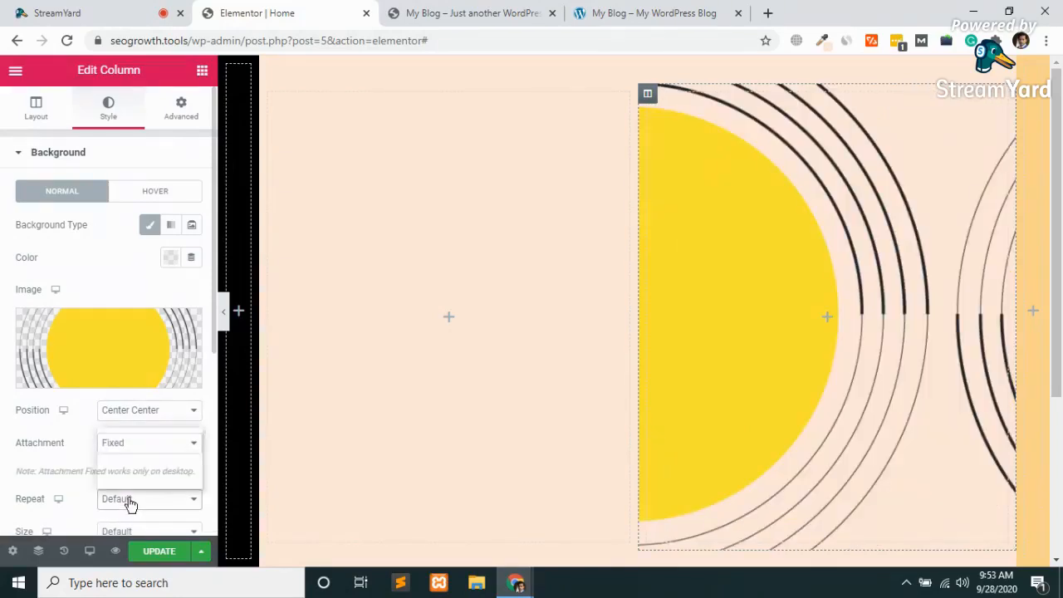
left_click(131, 501)
left_click(133, 447)
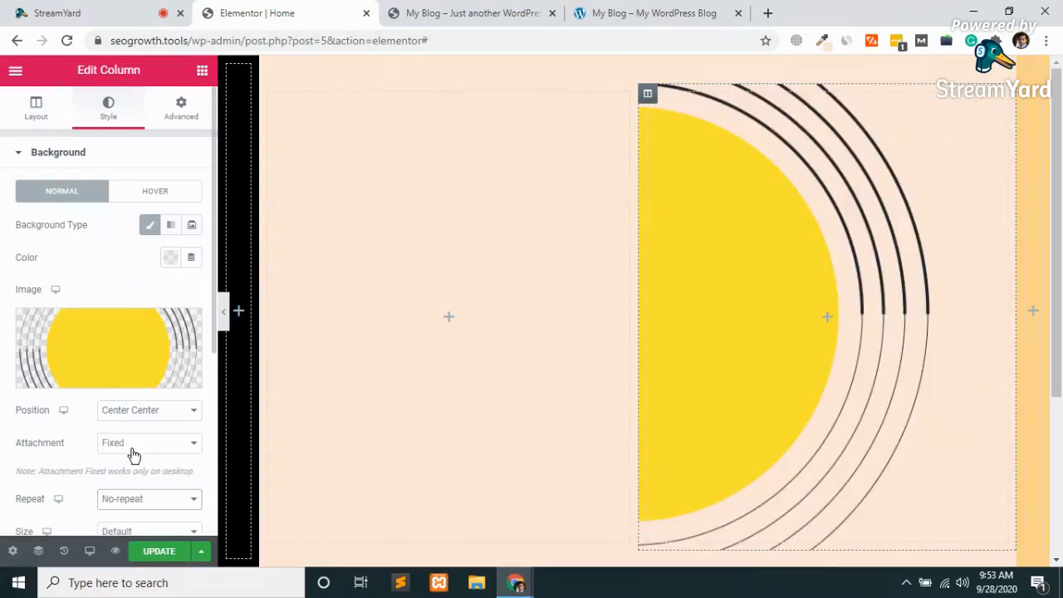
Step: Set the background image's size to Contain and its attachment to Default
scroll(126, 499, "down", 2)
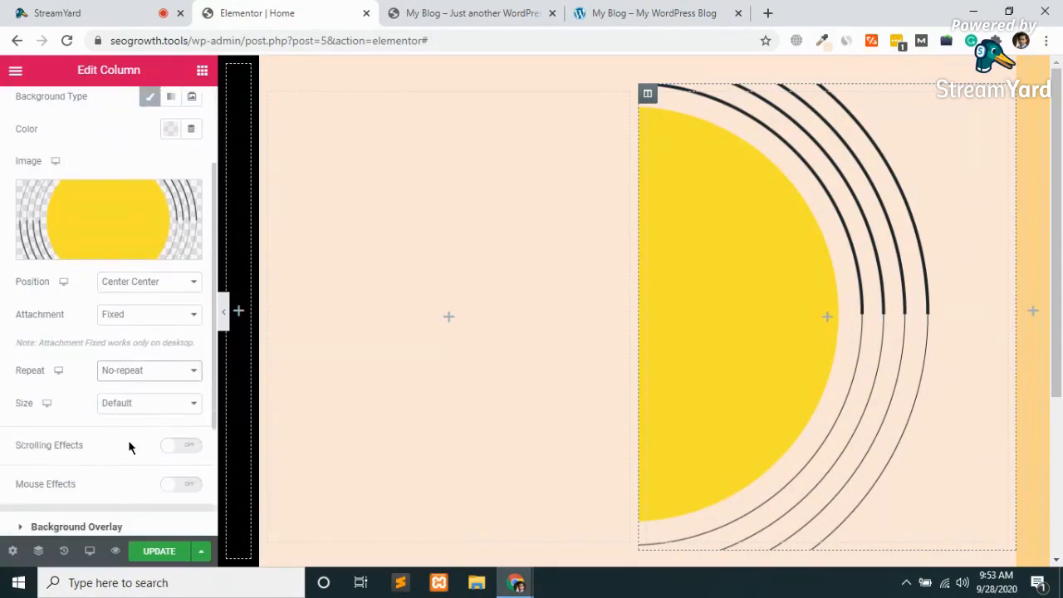
left_click(125, 404)
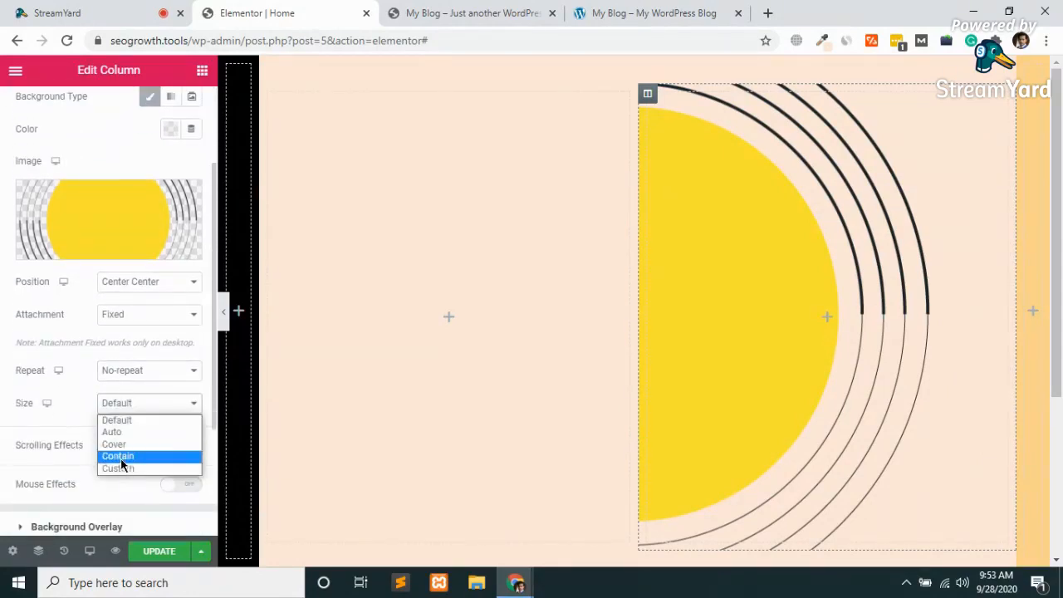
left_click(120, 456)
left_click(129, 316)
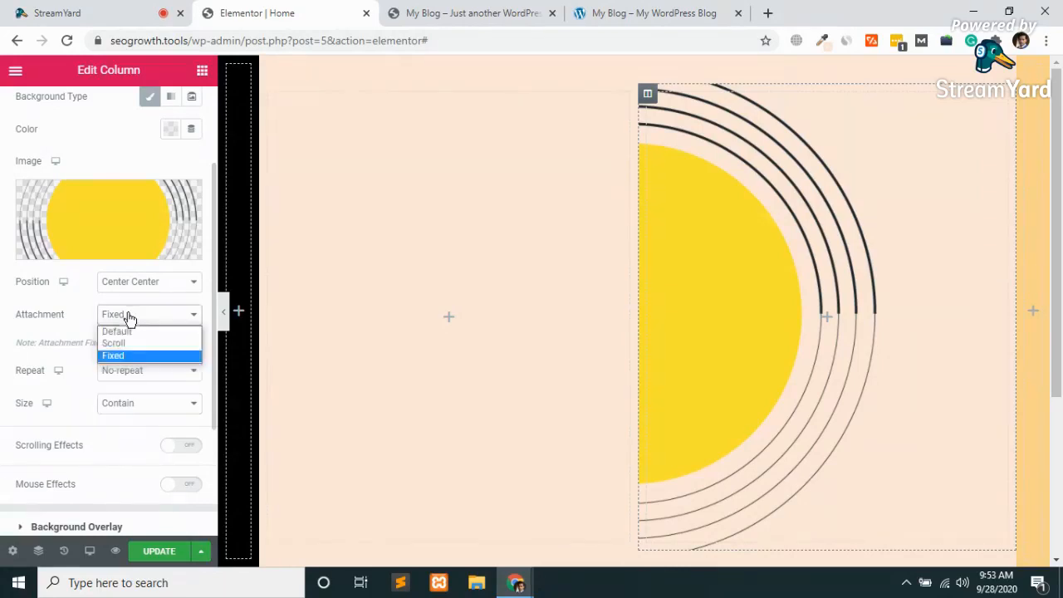
left_click(127, 331)
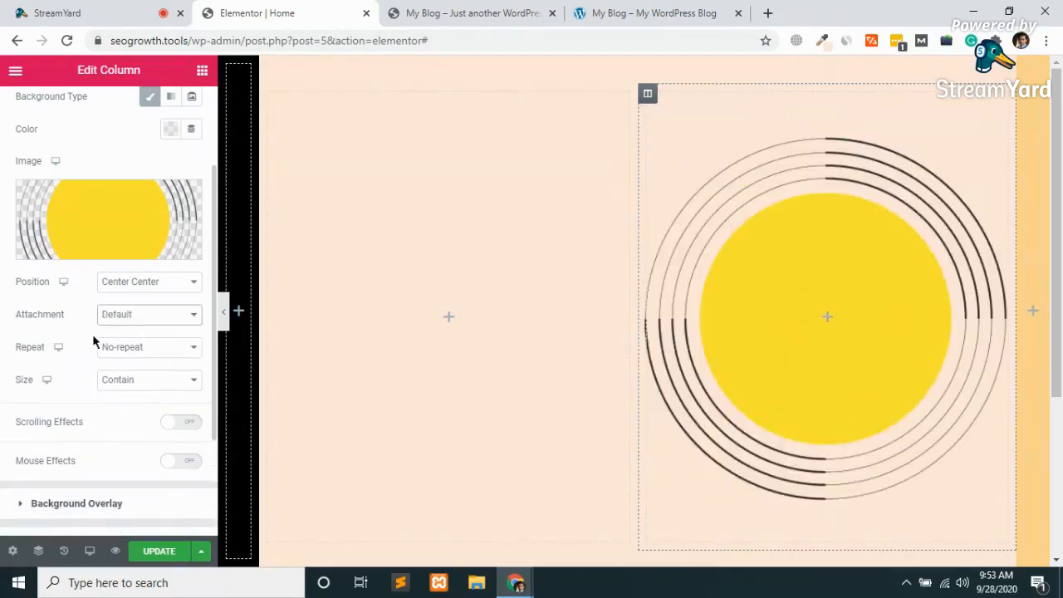
Step: Update the page and check the circle background on the live site
left_click(153, 553)
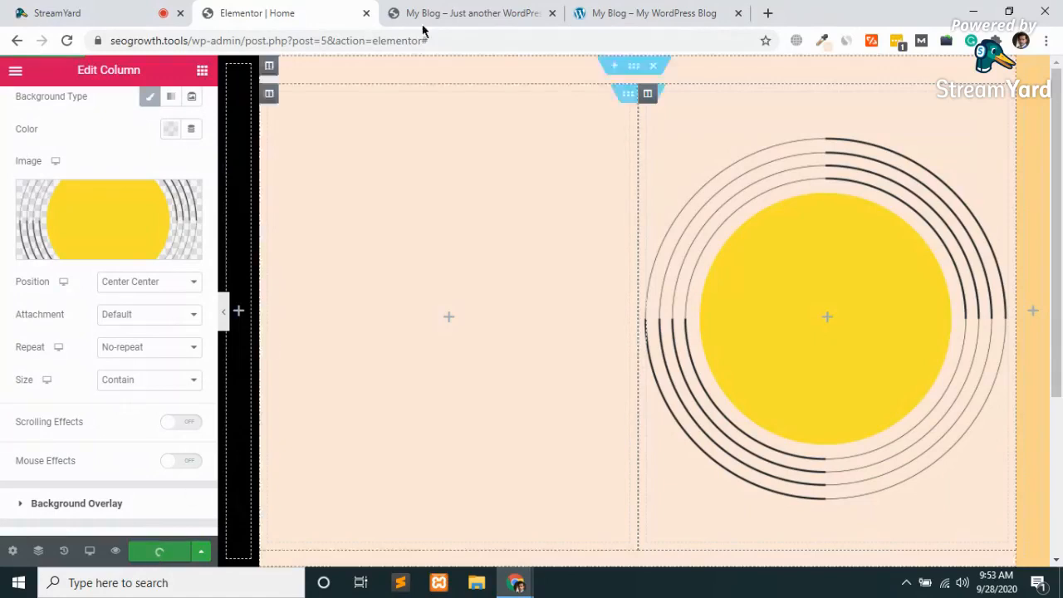
left_click(475, 17)
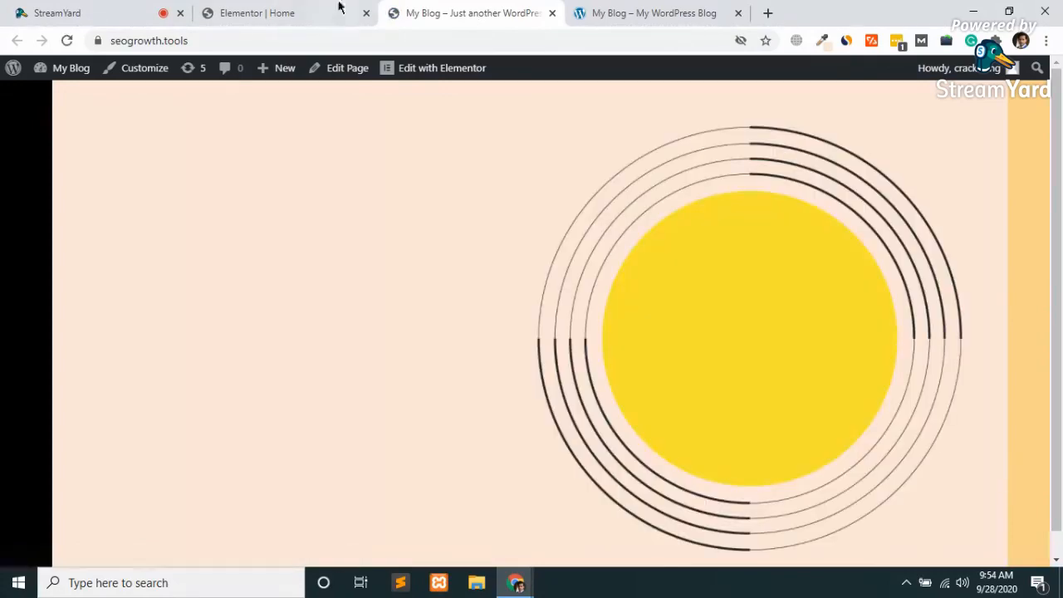
left_click(302, 10)
Step: Set the entrance animation of the right inner column to Zoom In under its motion effects
scroll(71, 281, "up", 3)
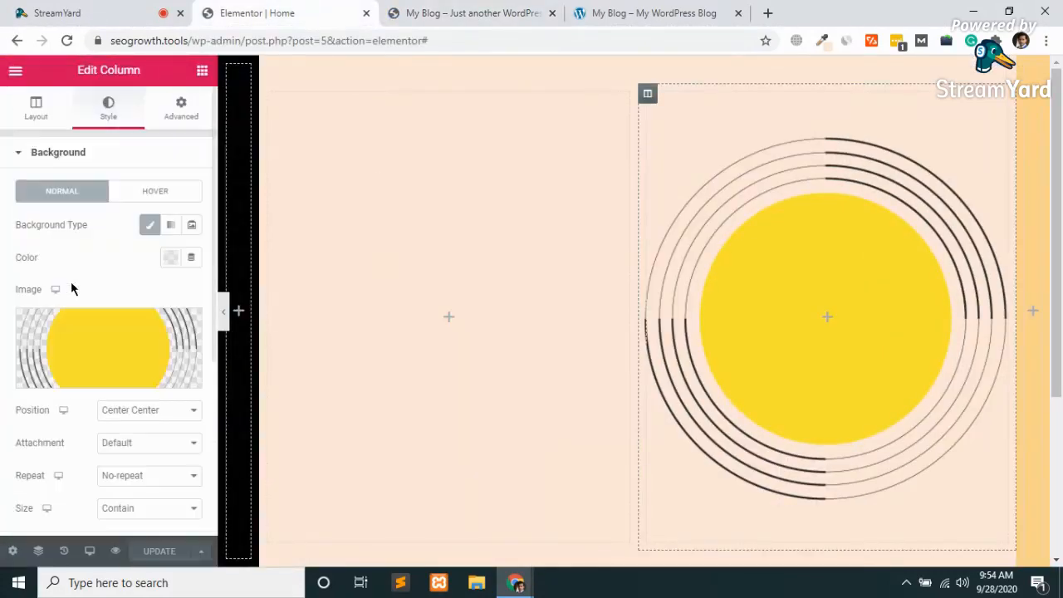
left_click(181, 111)
scroll(107, 421, "down", 2)
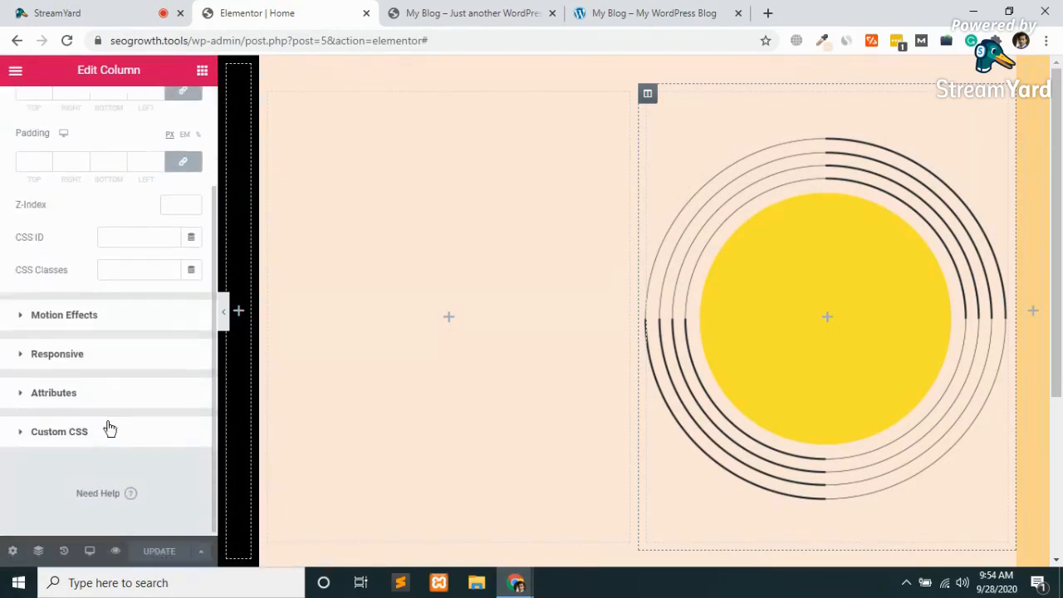
left_click(48, 317)
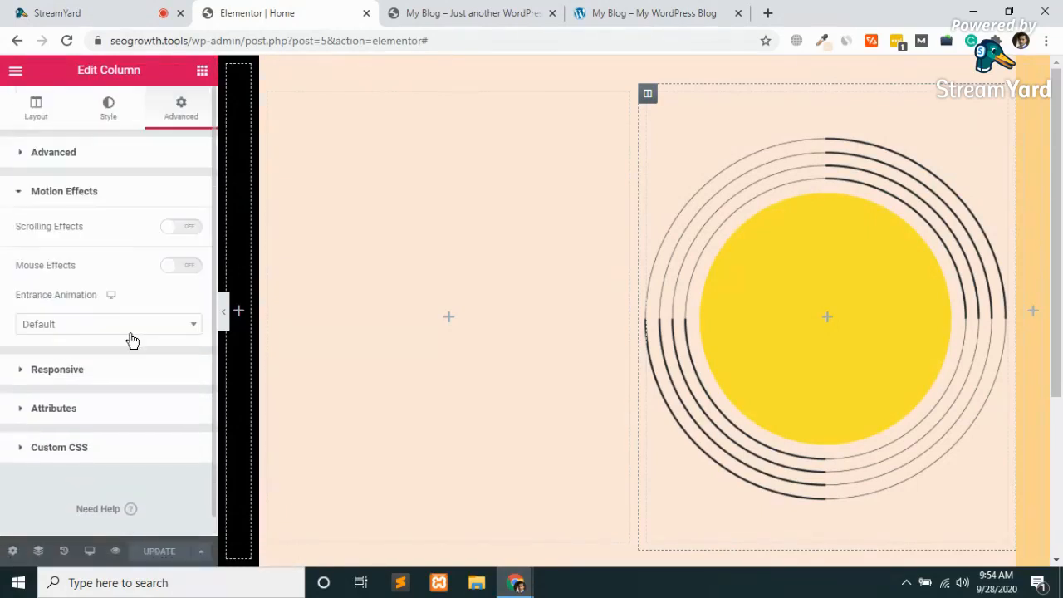
left_click(88, 327)
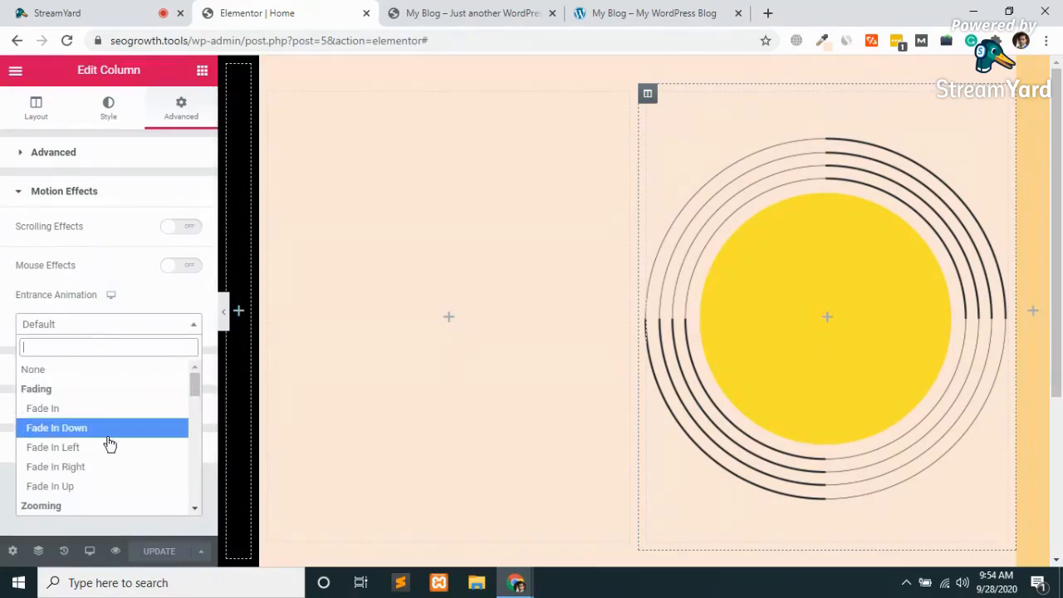
scroll(110, 444, "down", 2)
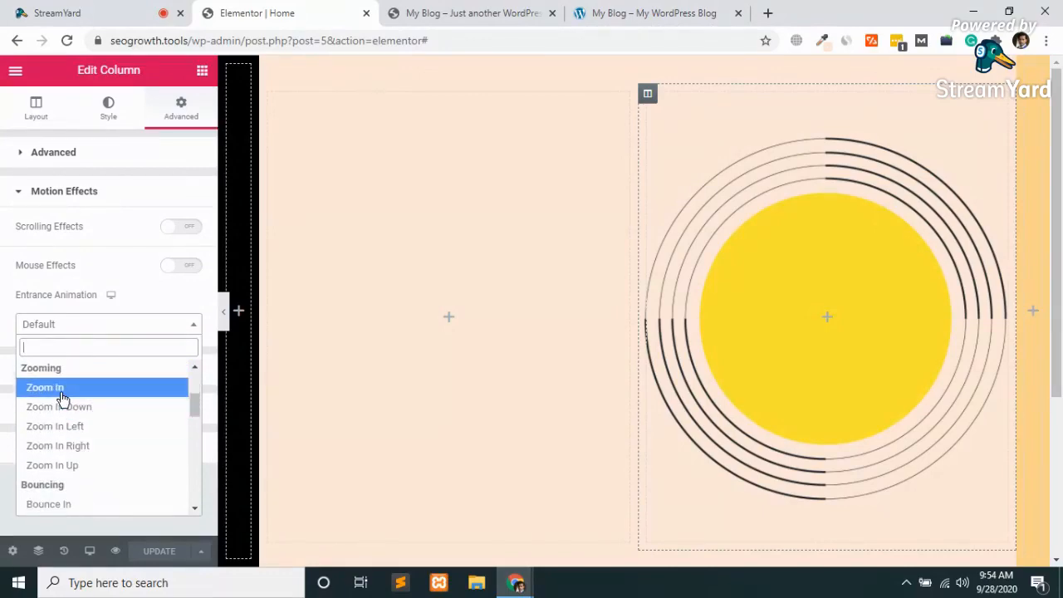
left_click(62, 390)
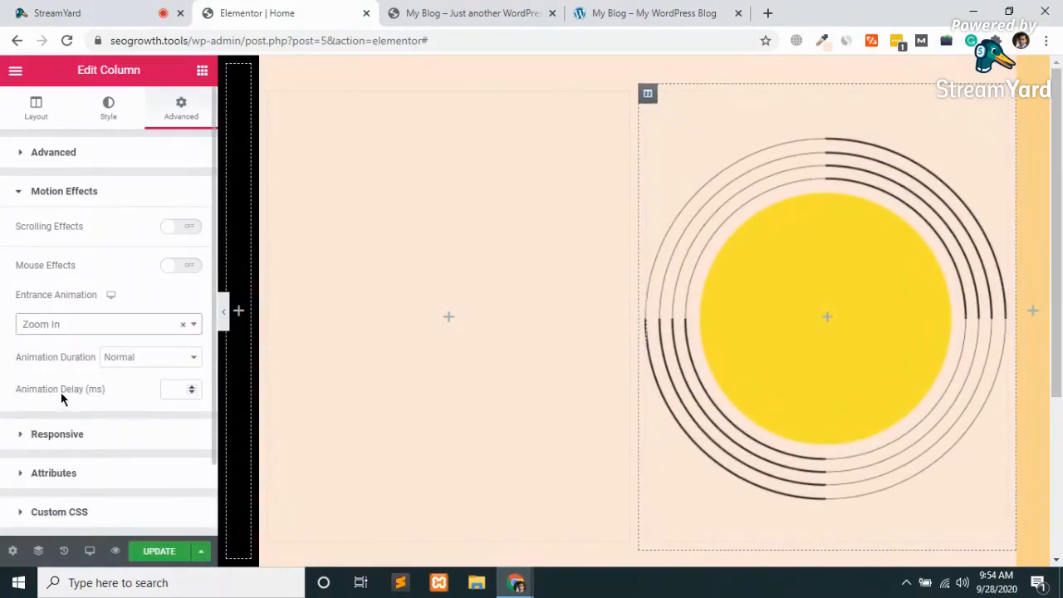
Step: Update the page and reload the live site to check the column's entrance animation
left_click(158, 554)
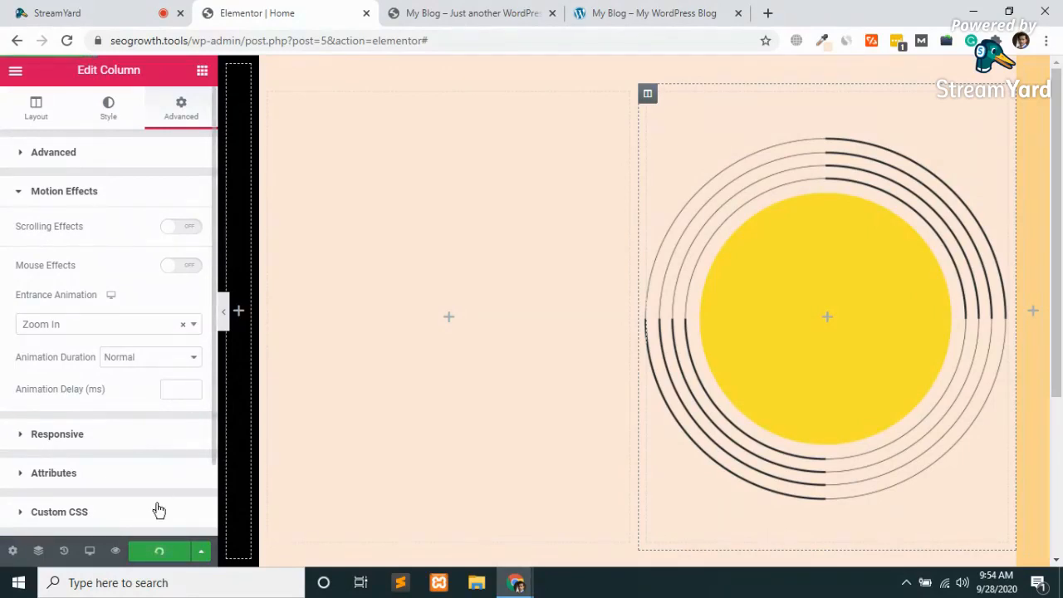
left_click(467, 12)
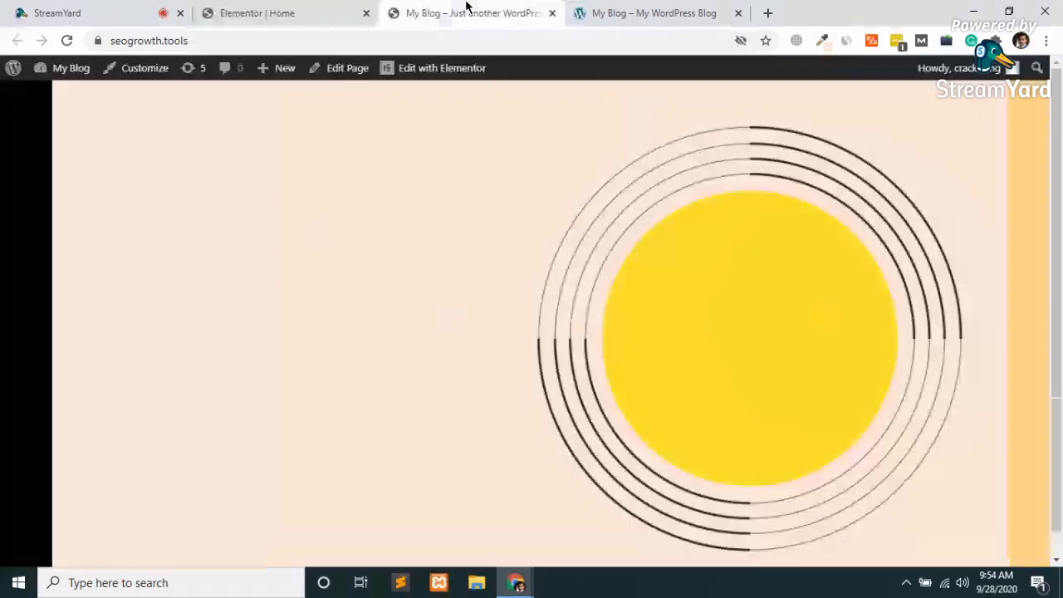
key("F5")
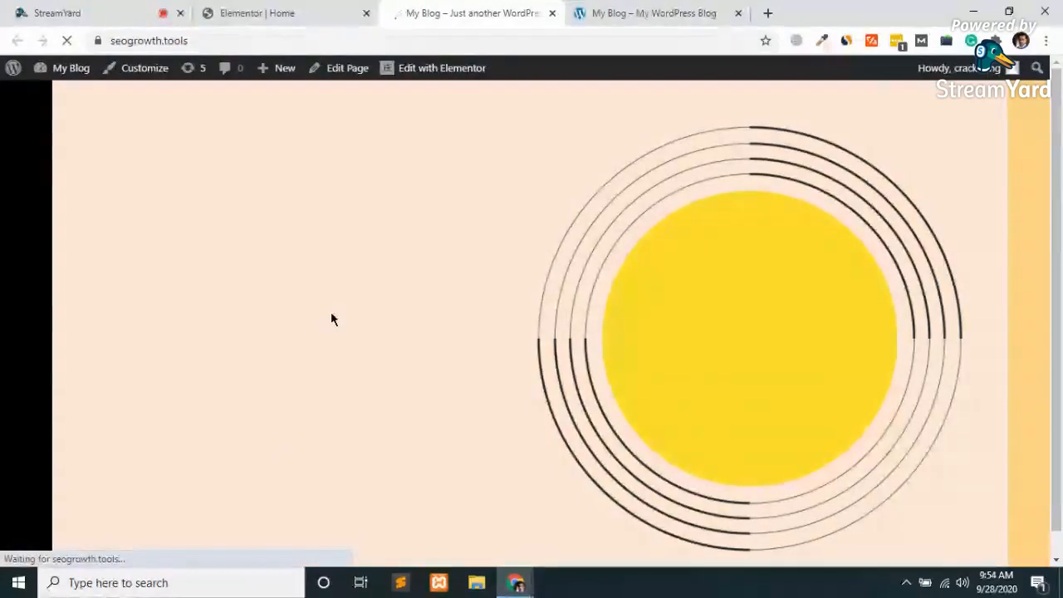
Step: Add an Image widget to the inner section's right column, over the yellow circle
left_click(297, 12)
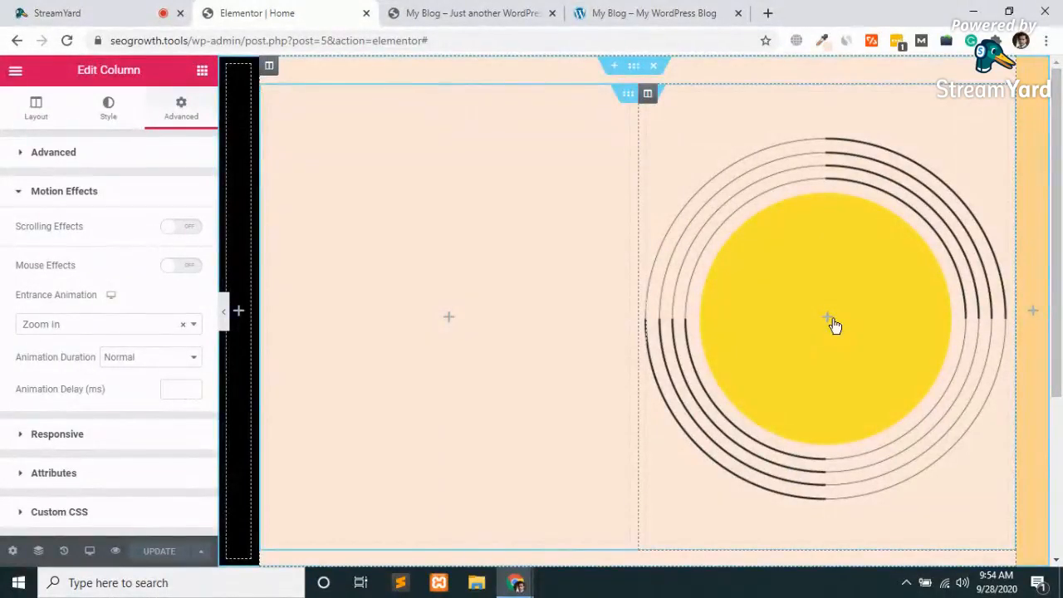
left_click(203, 76)
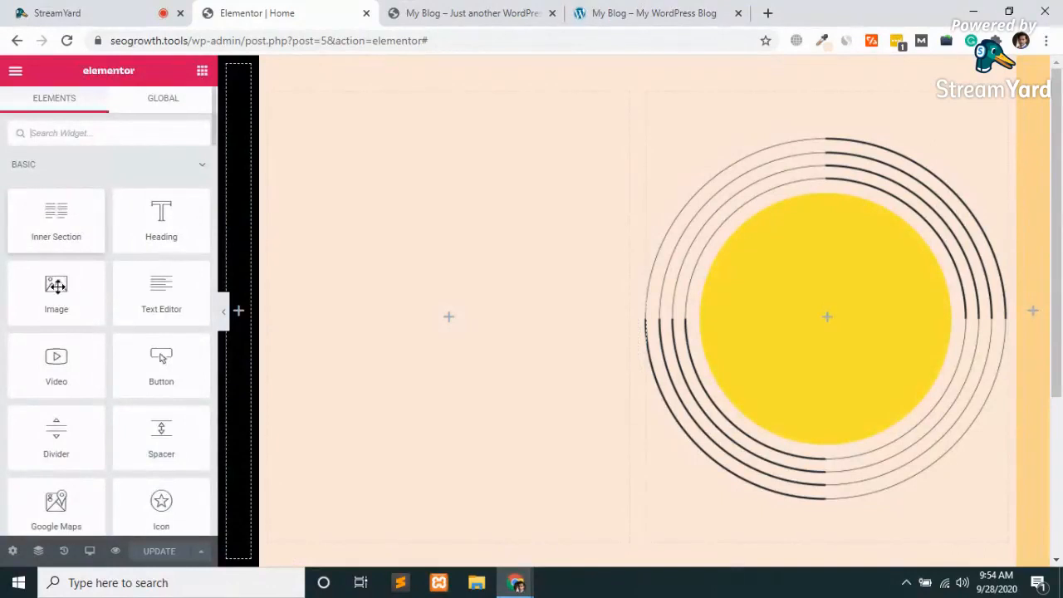
left_click_drag(55, 286, 832, 316)
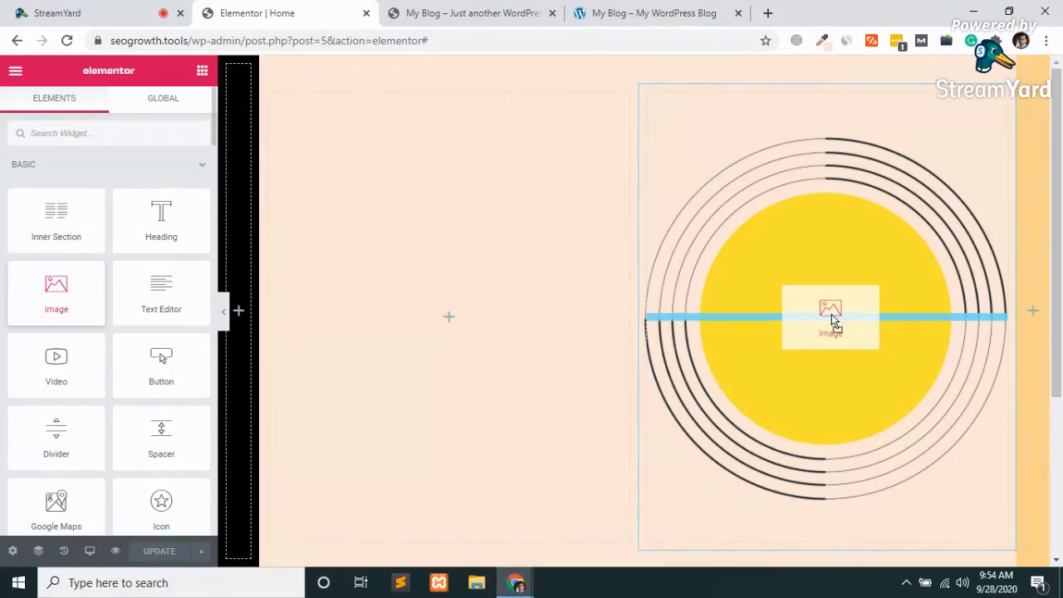
Step: Place the Image widget over the yellow circle and upload the portrait photo from the Desktop img folder into it
left_click_drag(832, 316, 831, 316)
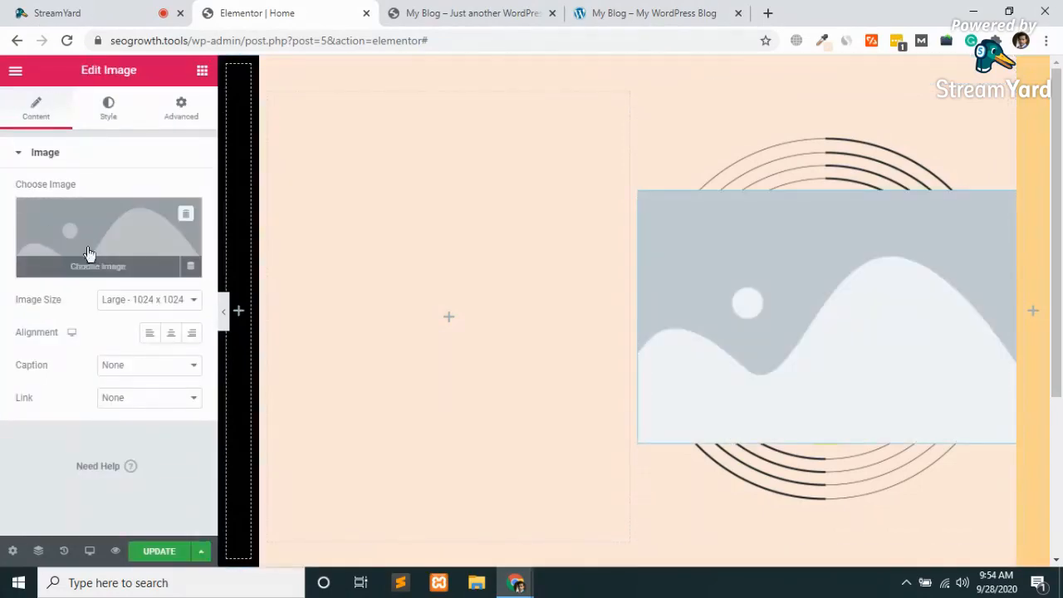
left_click(112, 275)
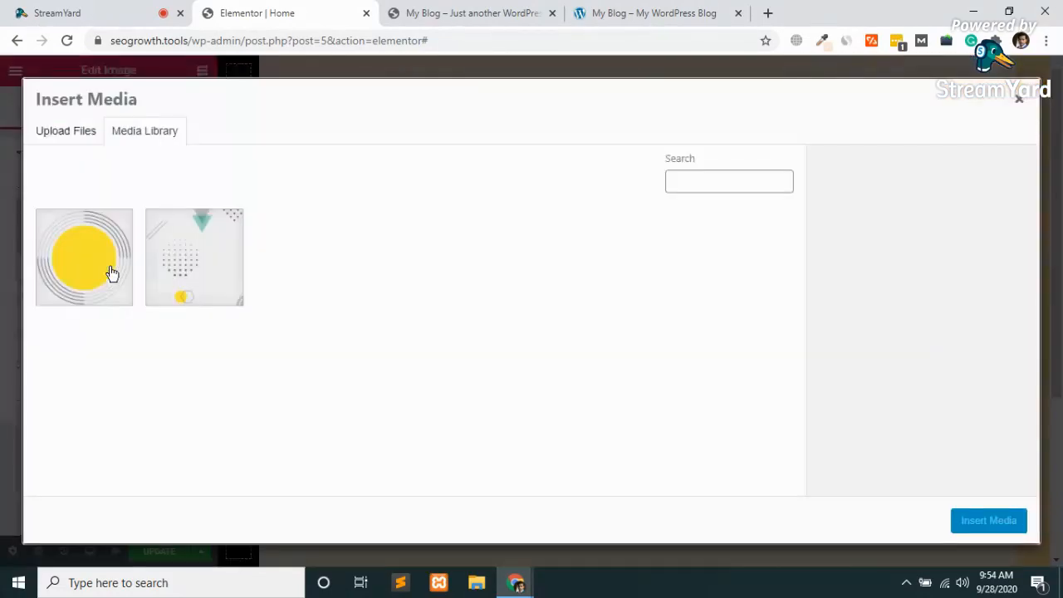
left_click(64, 133)
left_click(538, 342)
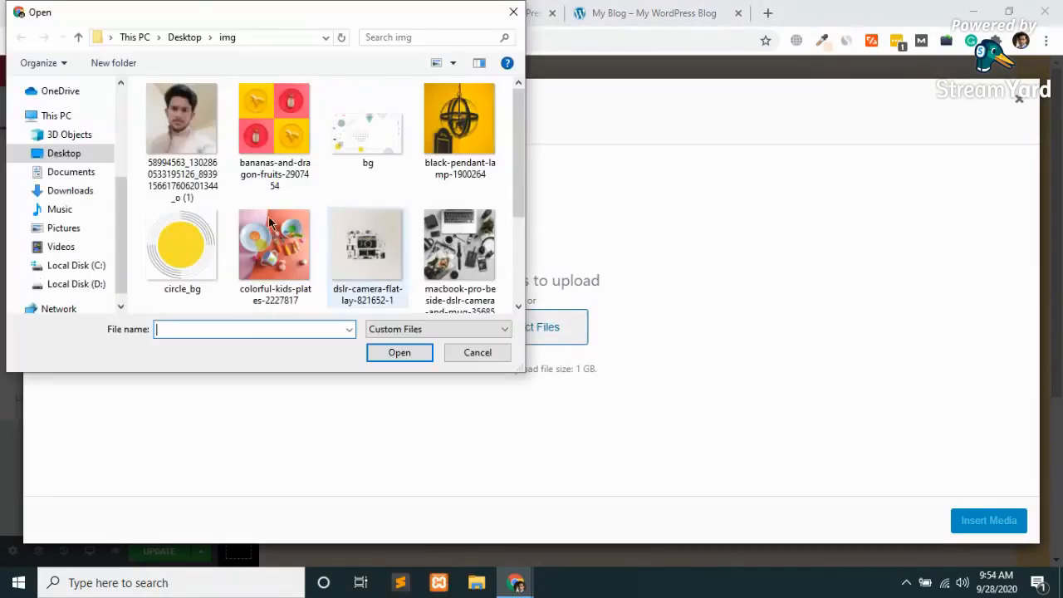
double_click(162, 133)
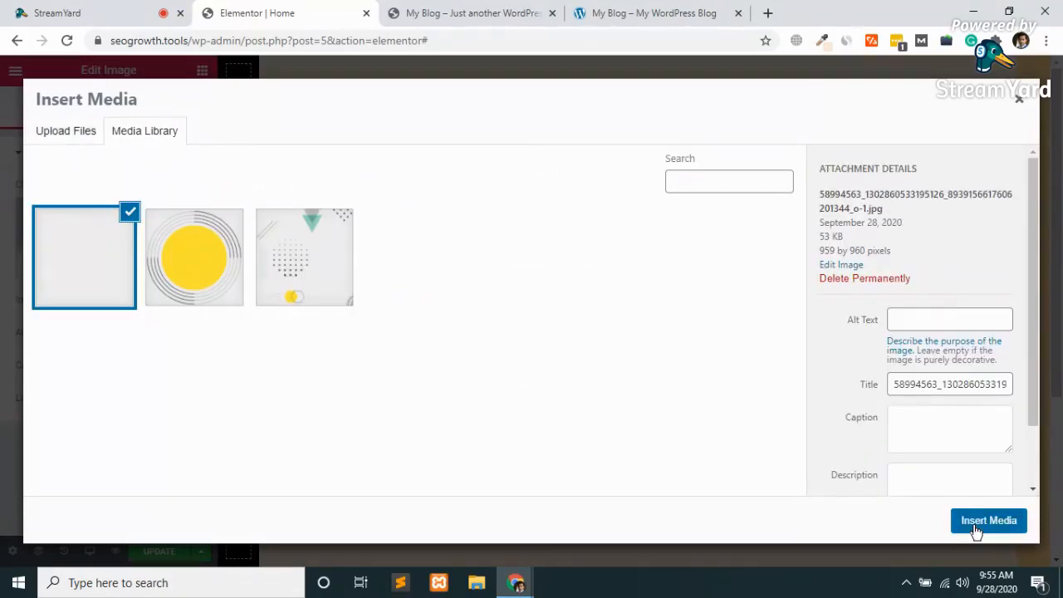
left_click(989, 521)
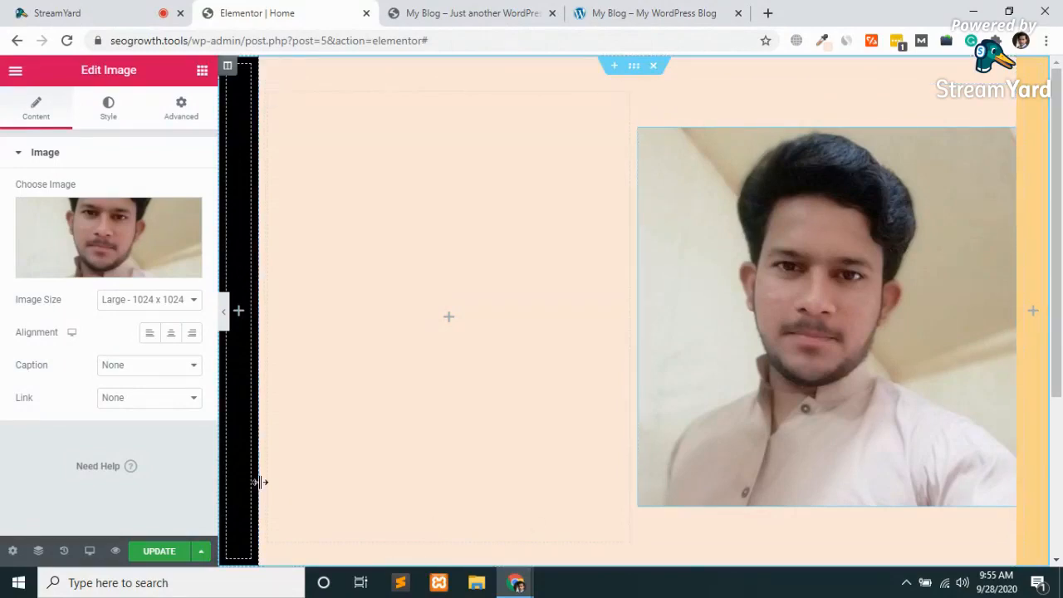
Step: Round the profile picture with a border radius of 50% on all corners and update the page to check it live
left_click(110, 106)
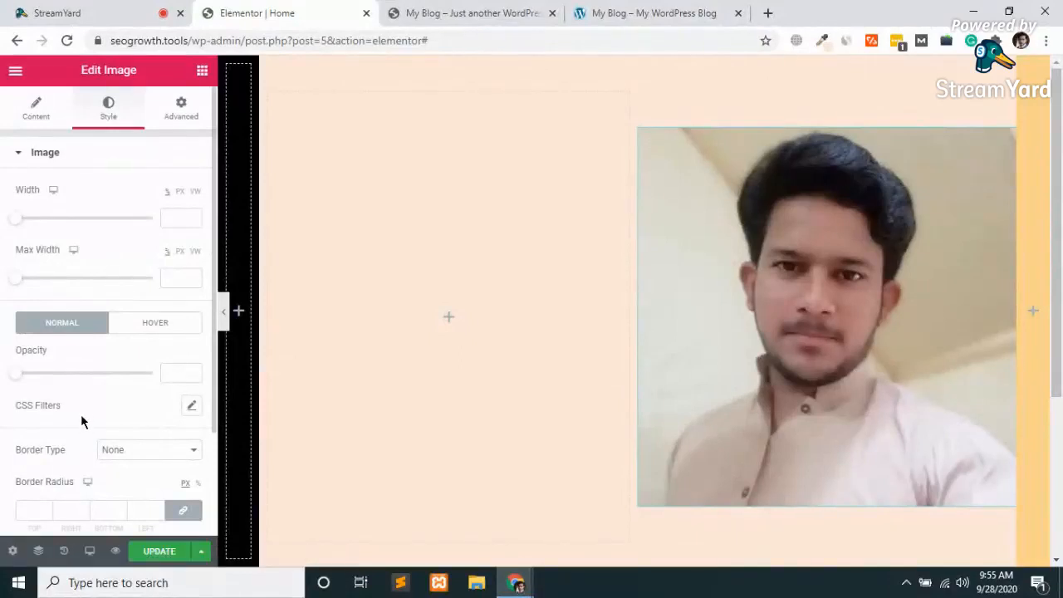
scroll(81, 422, "down", 3)
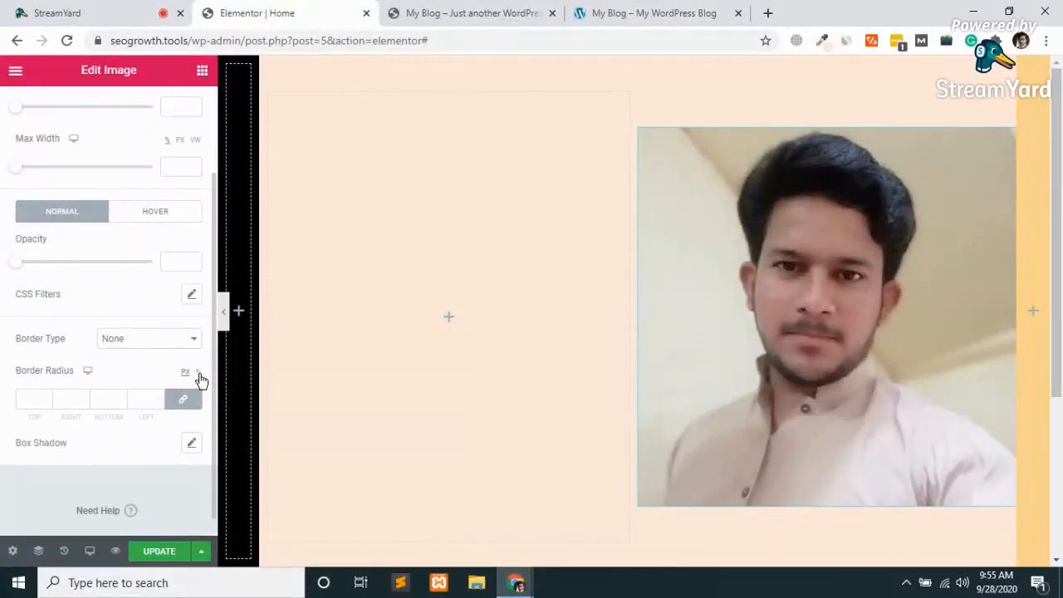
left_click(29, 399)
type("50")
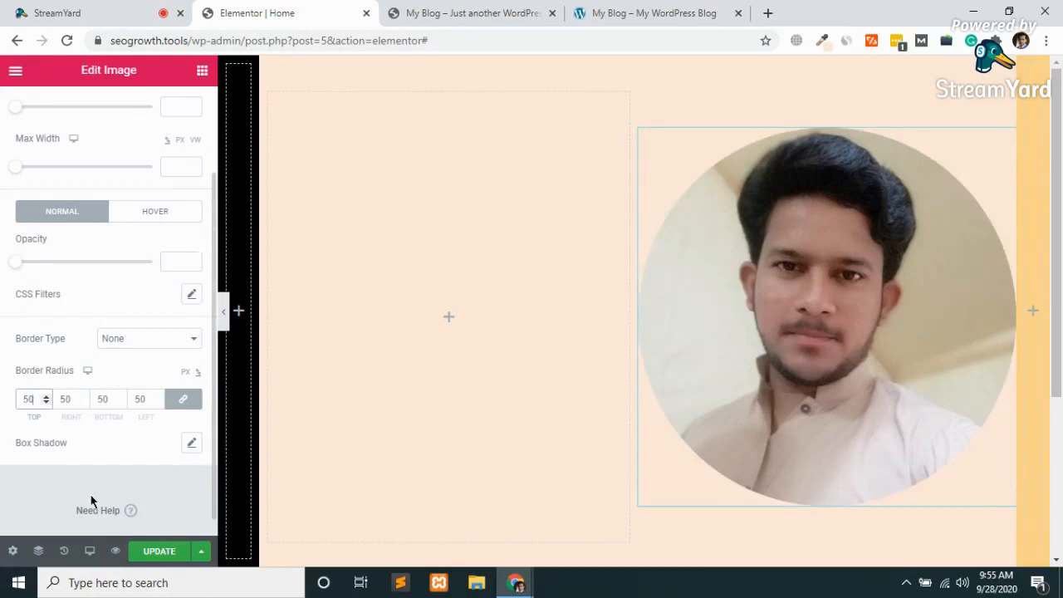
scroll(63, 491, "up", 3)
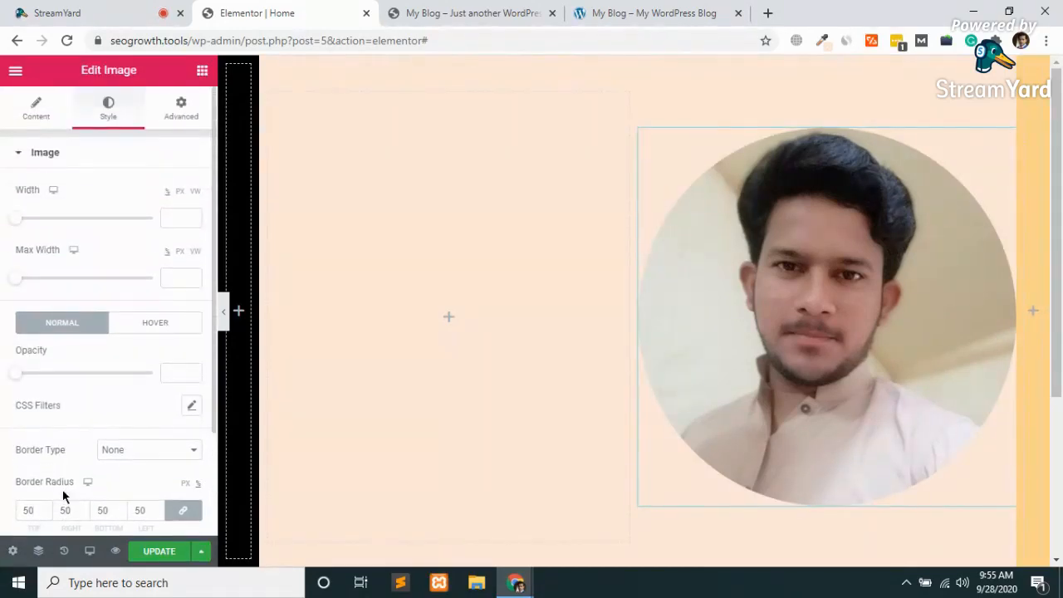
left_click(158, 553)
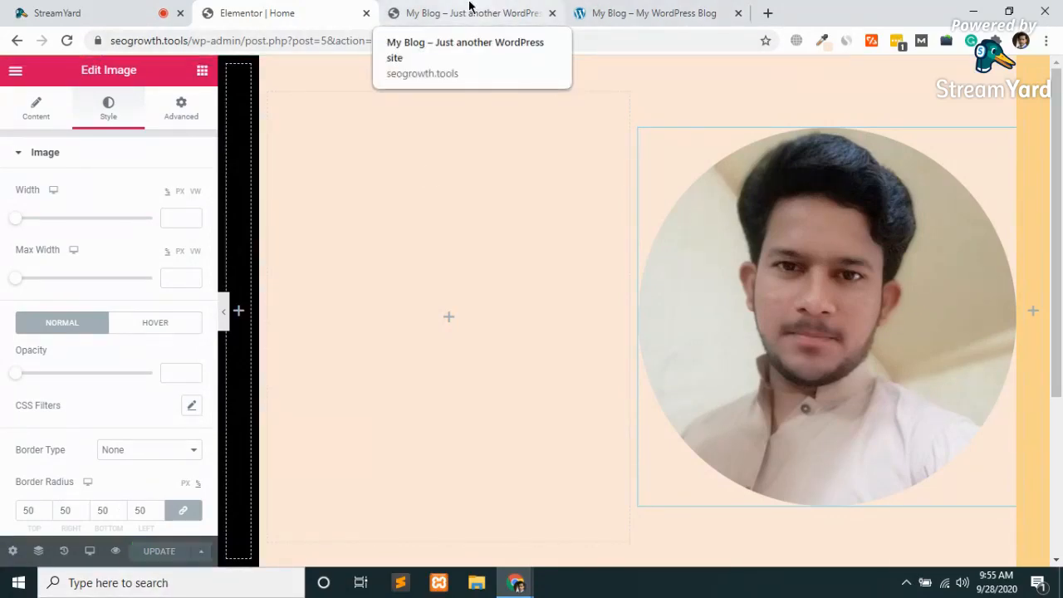
left_click(469, 6)
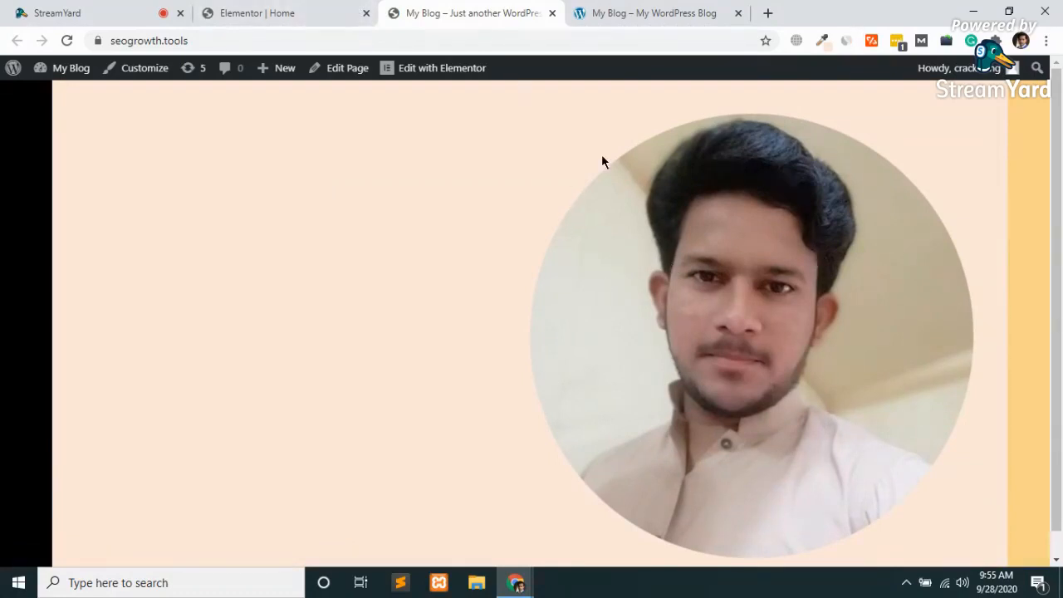
Step: Set the profile picture's max width to 63% and update the page, reloading the live site to check the fit
left_click(283, 9)
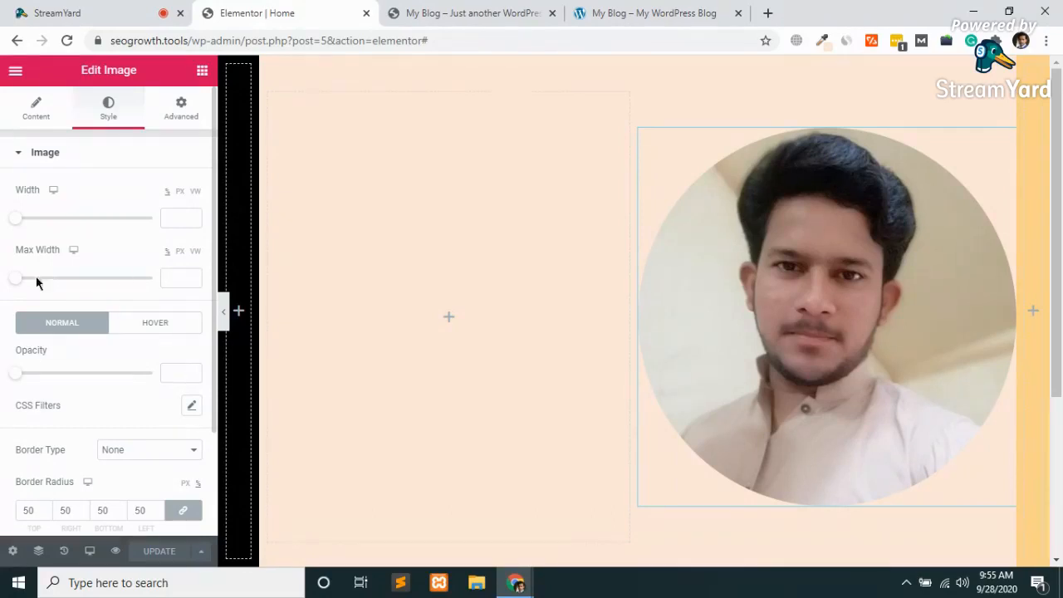
left_click_drag(26, 282, 101, 299)
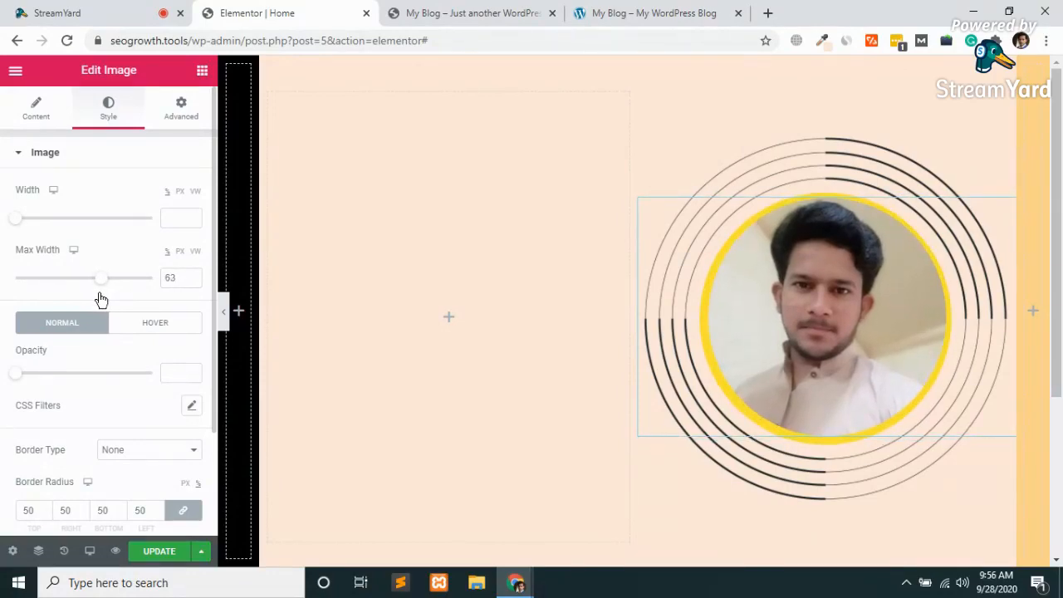
left_click(153, 561)
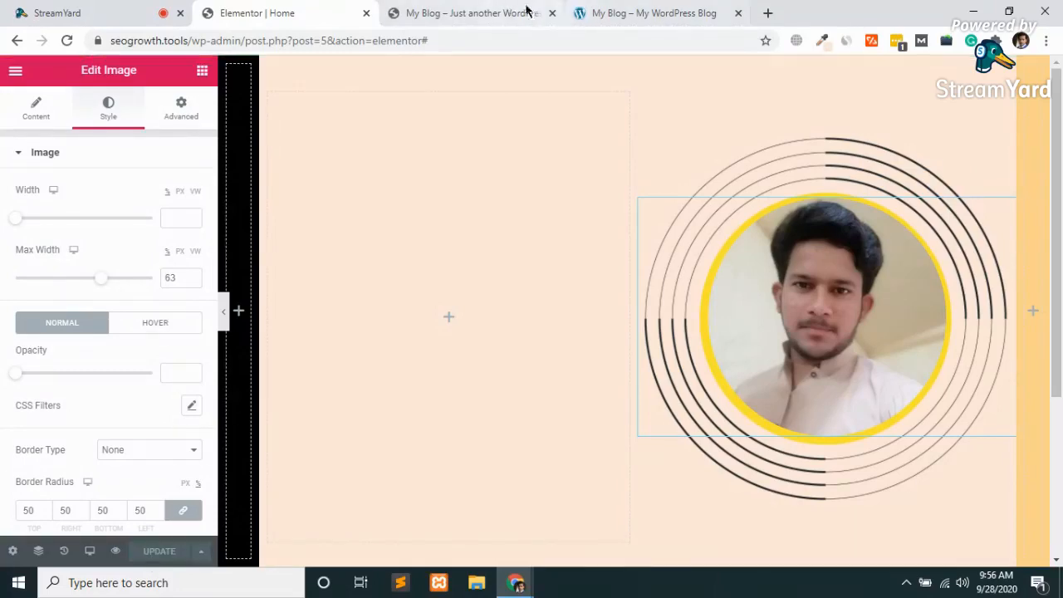
left_click(499, 6)
key("F5")
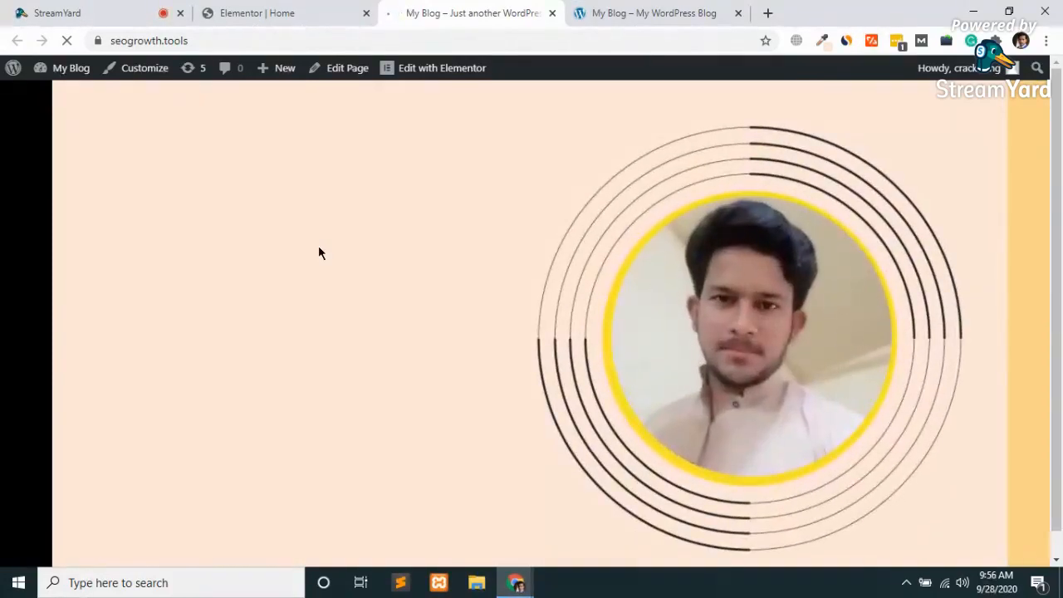
Step: Compare the circle and picture with the cracksking.com homepage, and reload the live site to examine its entrance animation
left_click(591, 14)
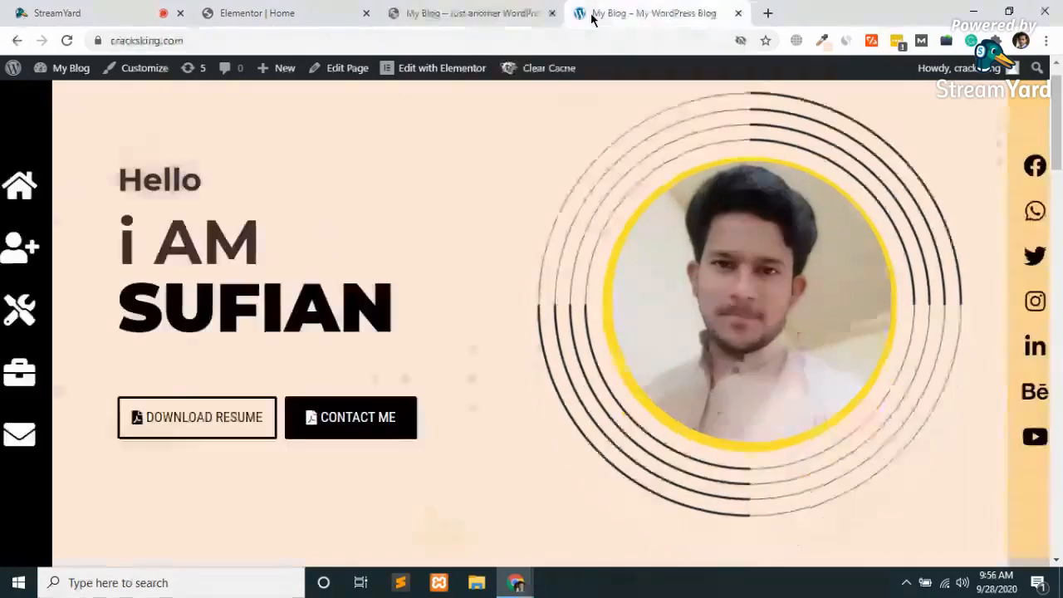
left_click(480, 11)
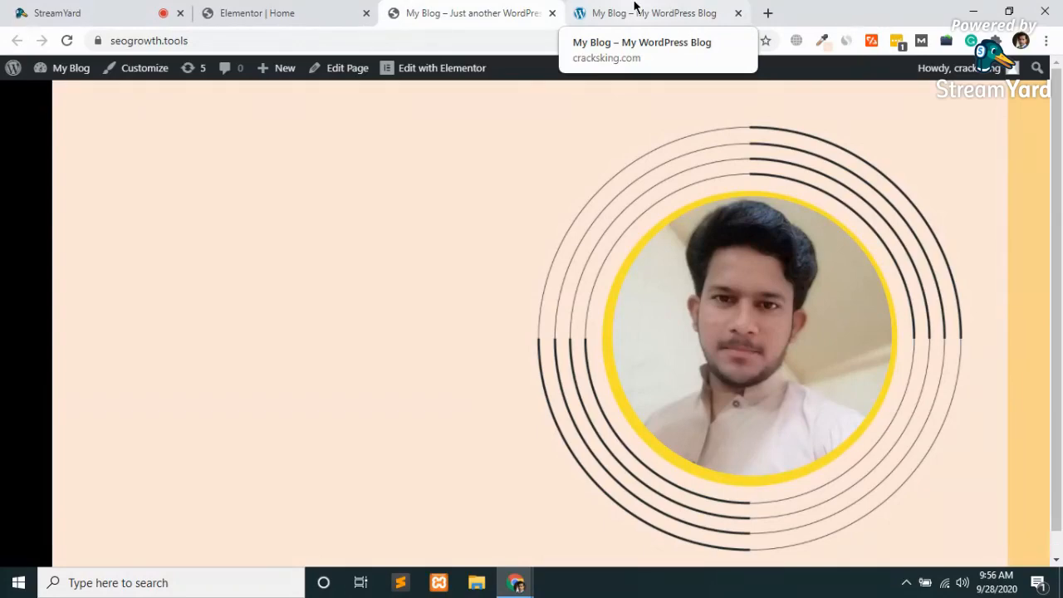
key("F5")
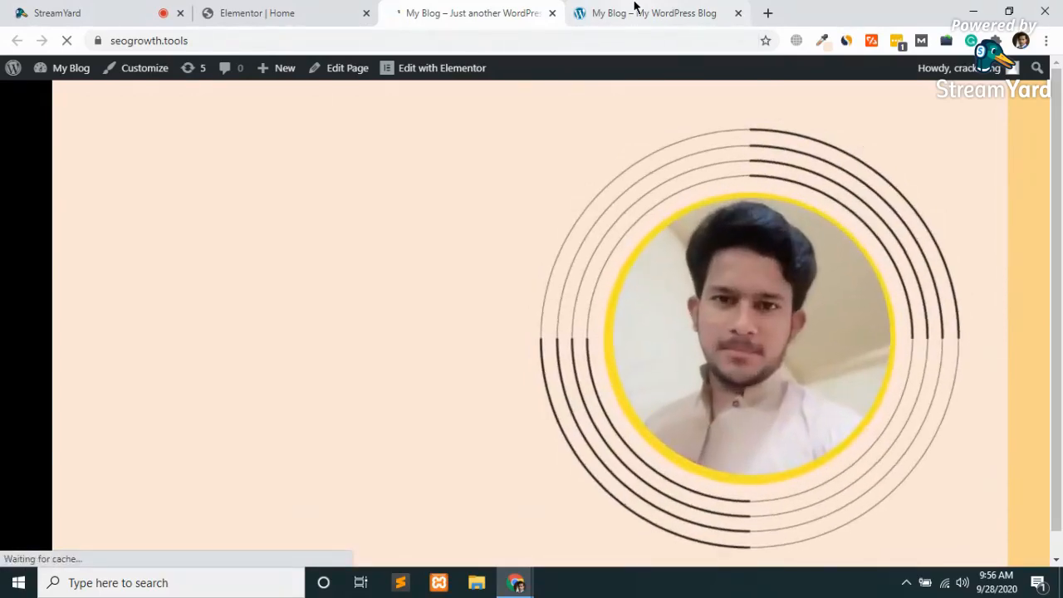
Step: Give the profile picture a Zoom In entrance animation with a 300 ms delay in its motion effects
left_click(272, 9)
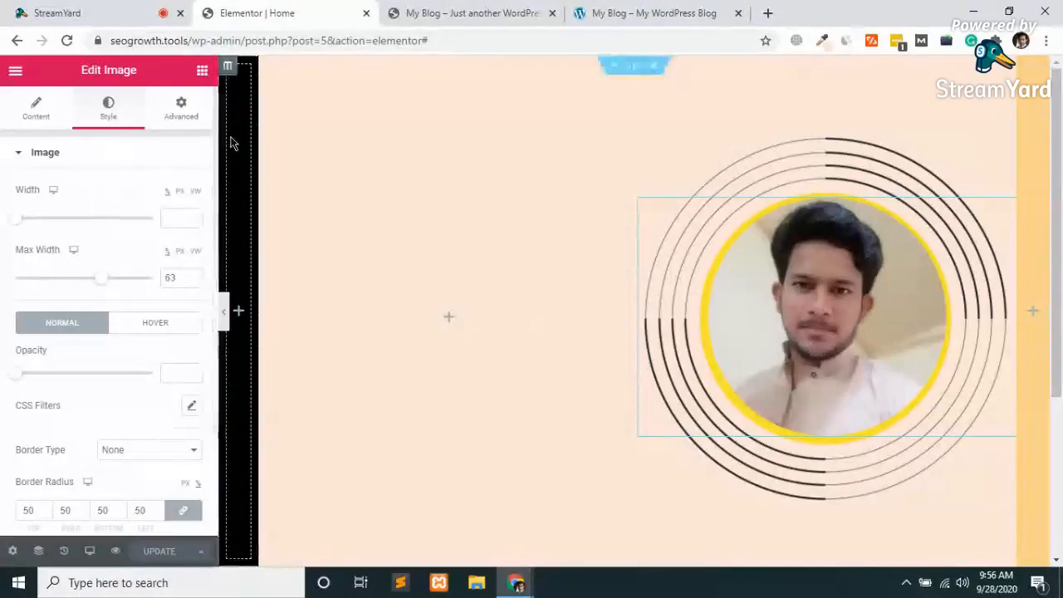
left_click(181, 105)
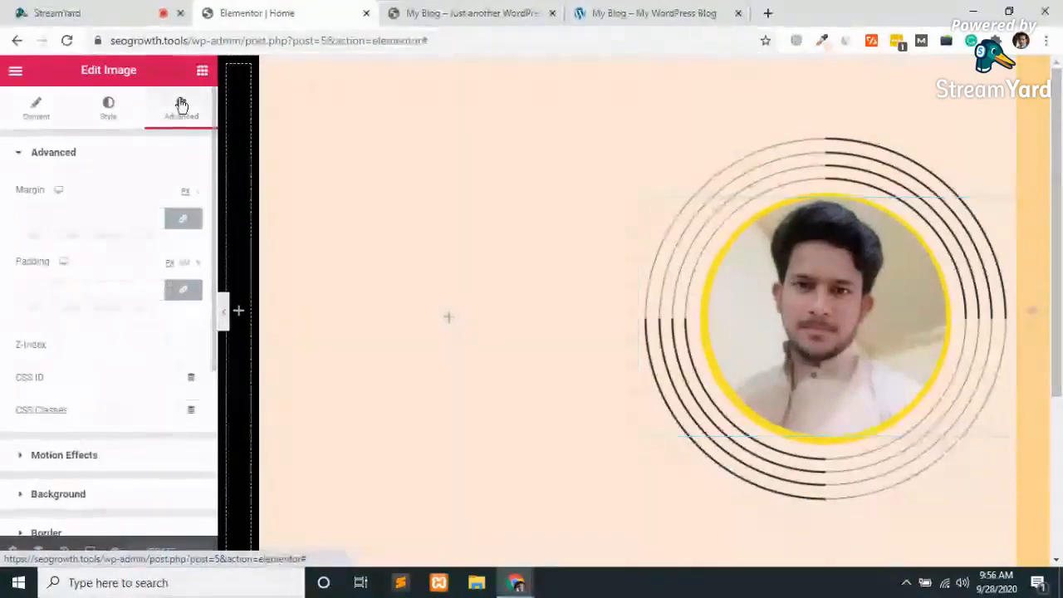
left_click(78, 455)
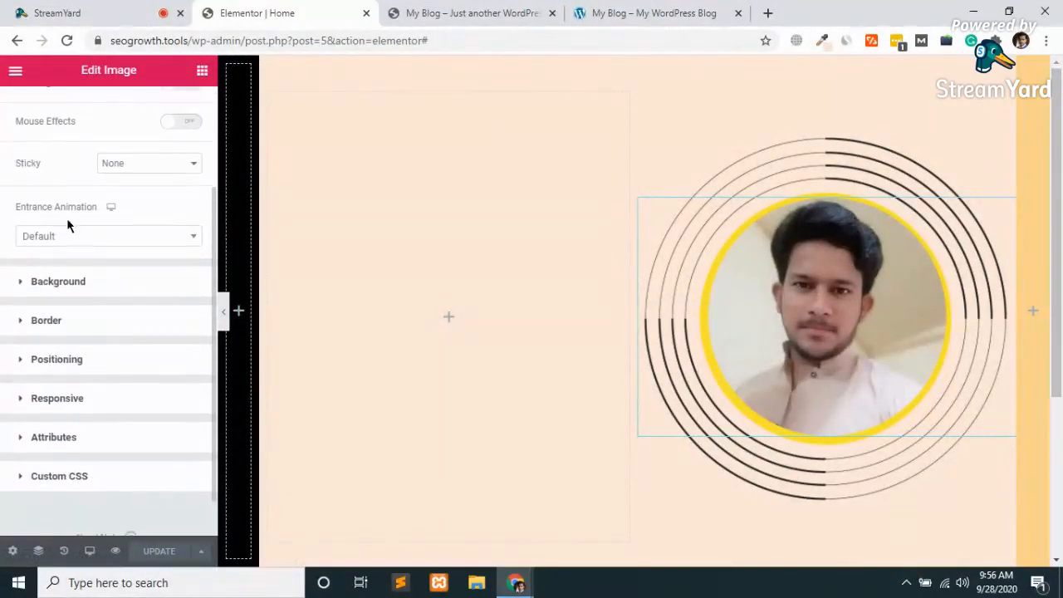
left_click(65, 236)
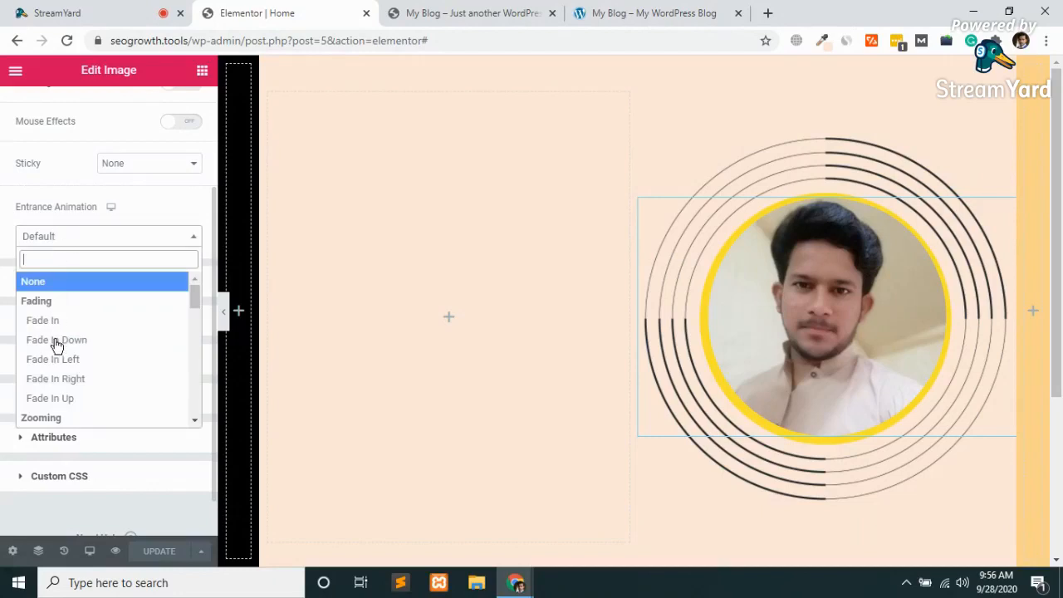
scroll(56, 344, "down", 5)
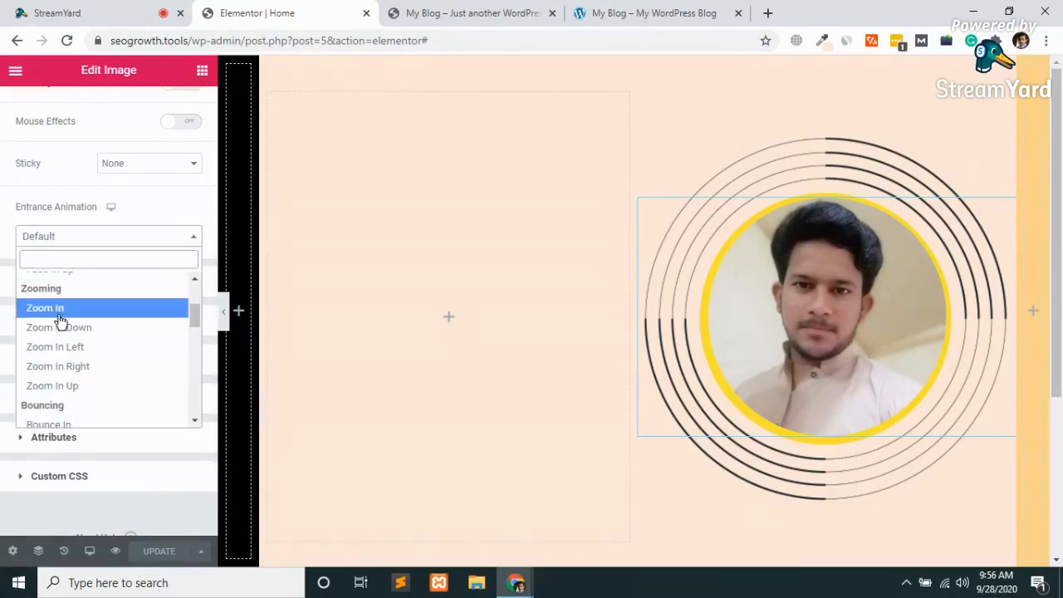
left_click(59, 314)
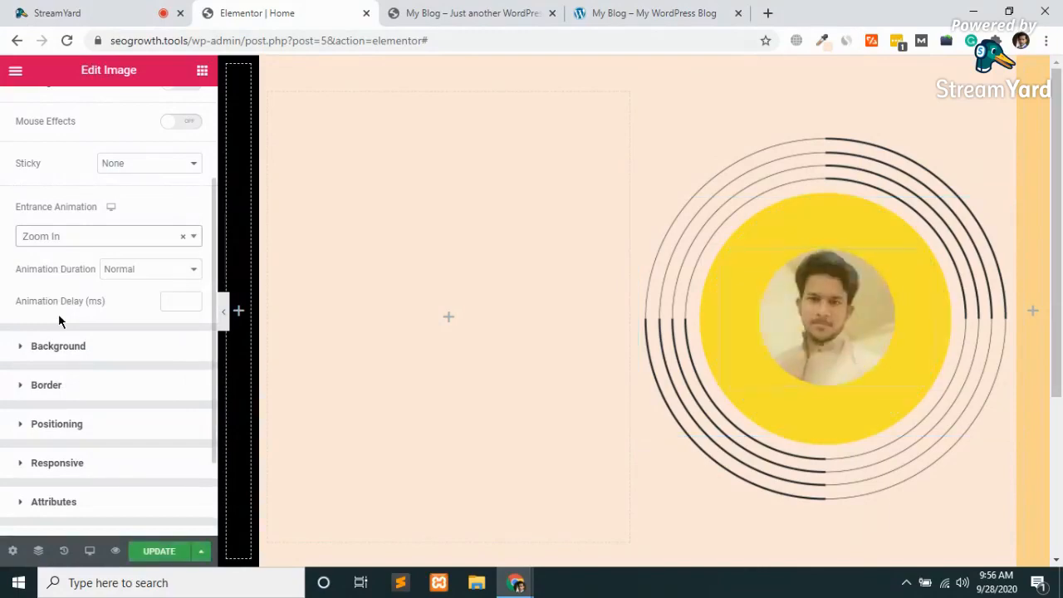
left_click(172, 301)
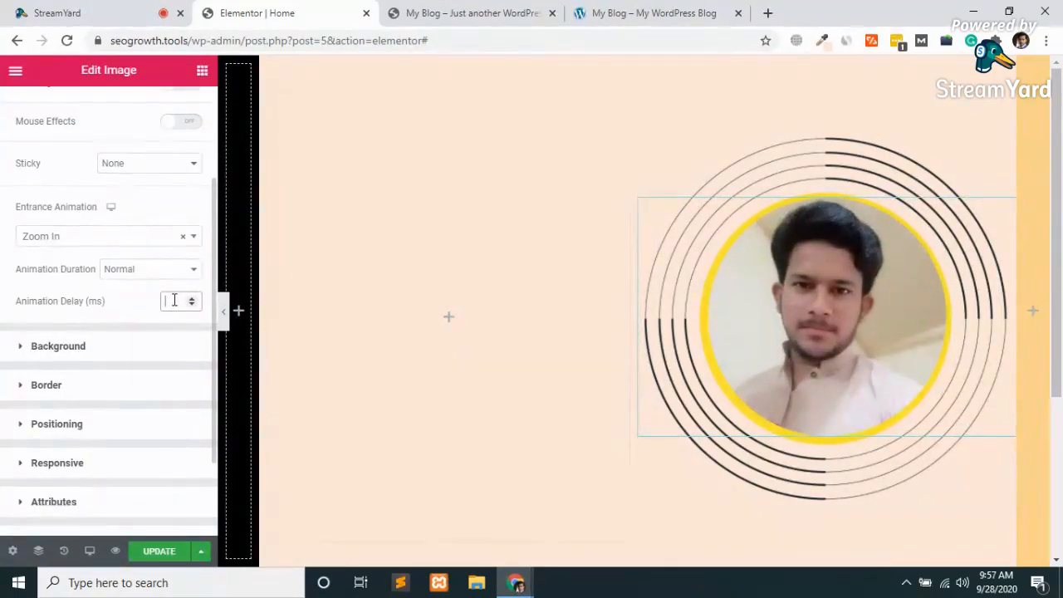
type("300")
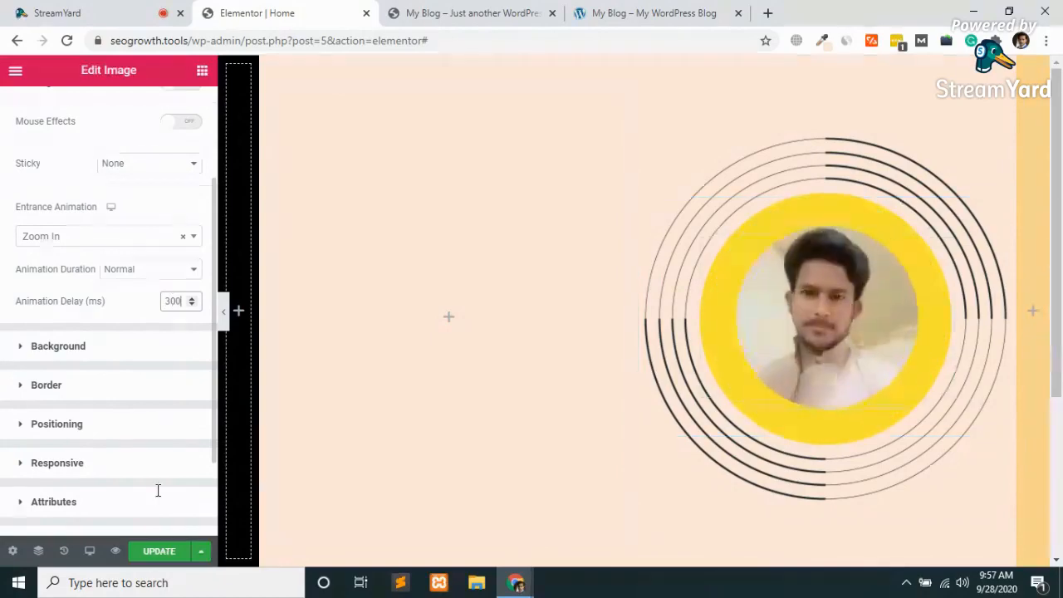
Step: Update the page and reload the live site to check the picture's delayed zoom animation
left_click(150, 552)
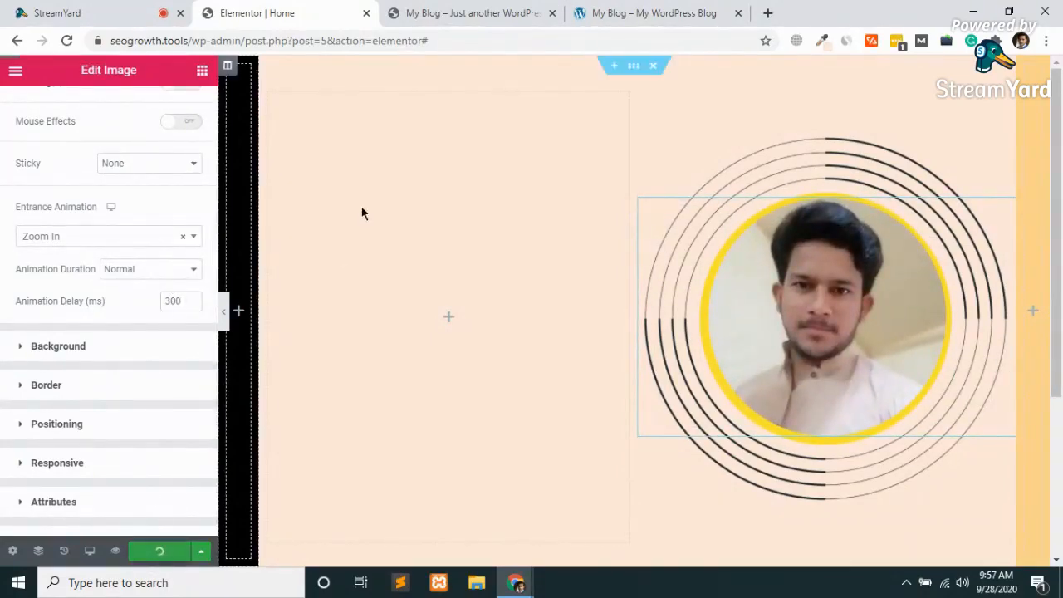
left_click(458, 10)
key("F5")
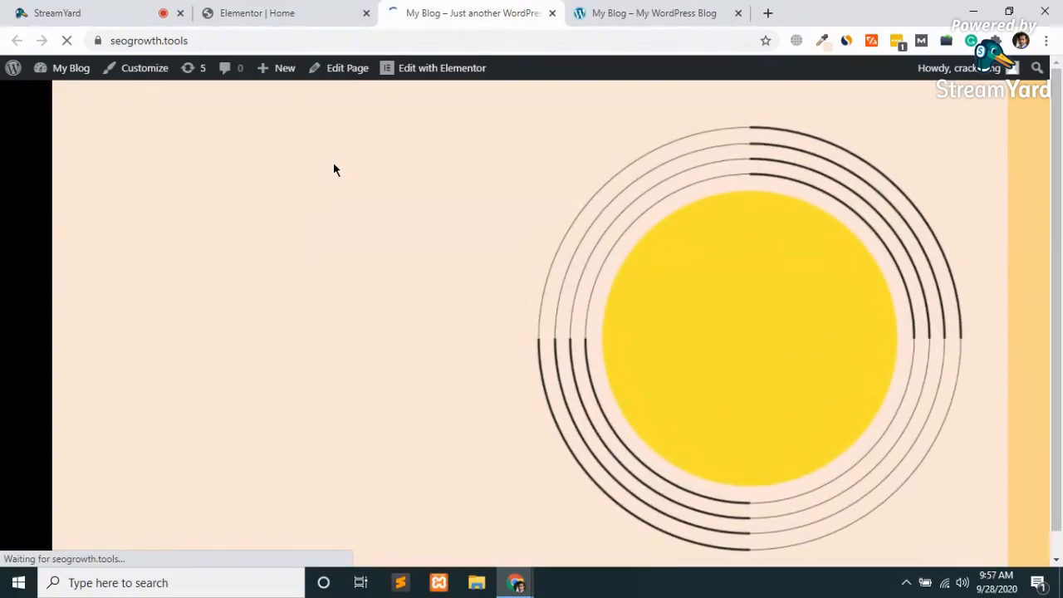
Step: Set the picture's animation delay to 200 ms and update the page, reloading the live site to check the timing
left_click(340, 10)
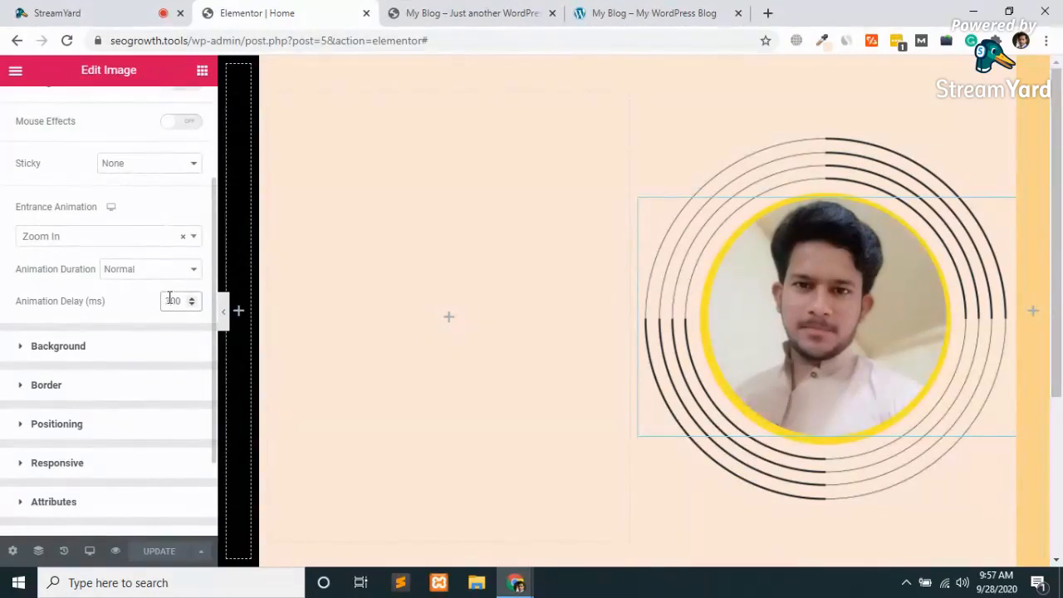
key("BackSpace")
type("2")
left_click(154, 560)
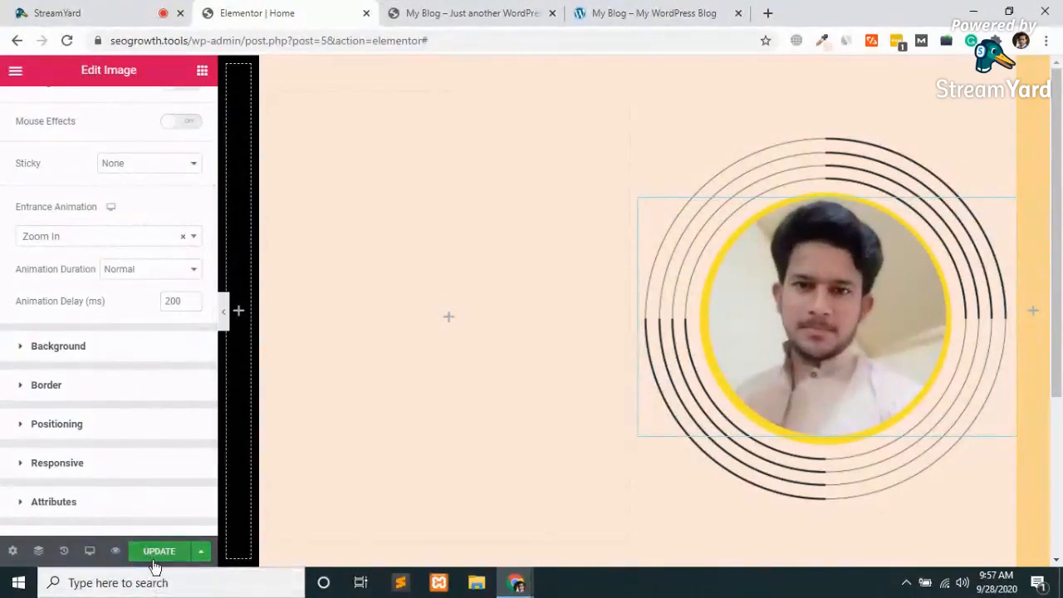
left_click(153, 558)
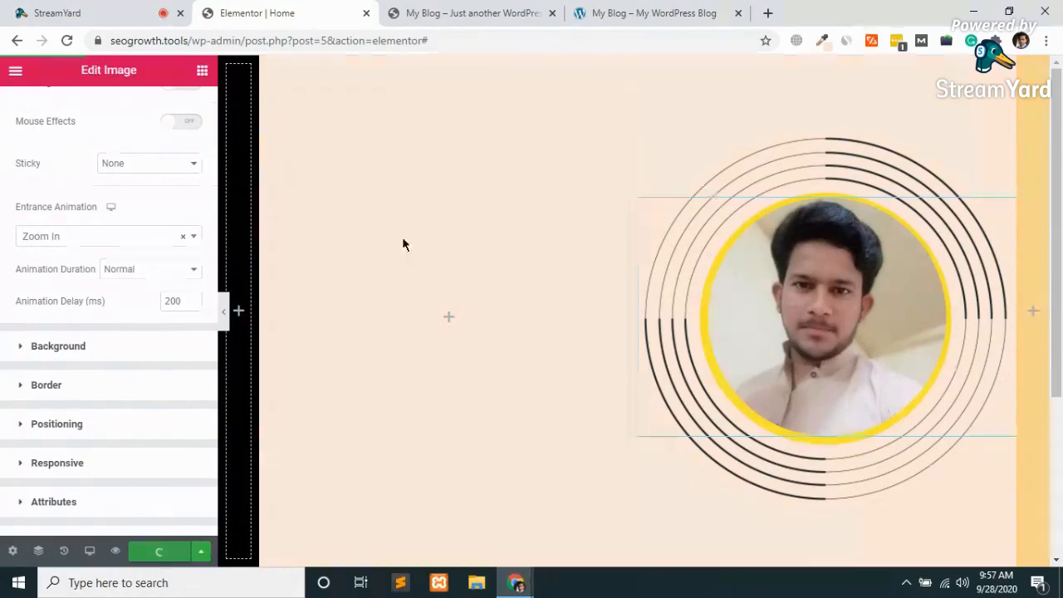
left_click(510, 11)
key("F5")
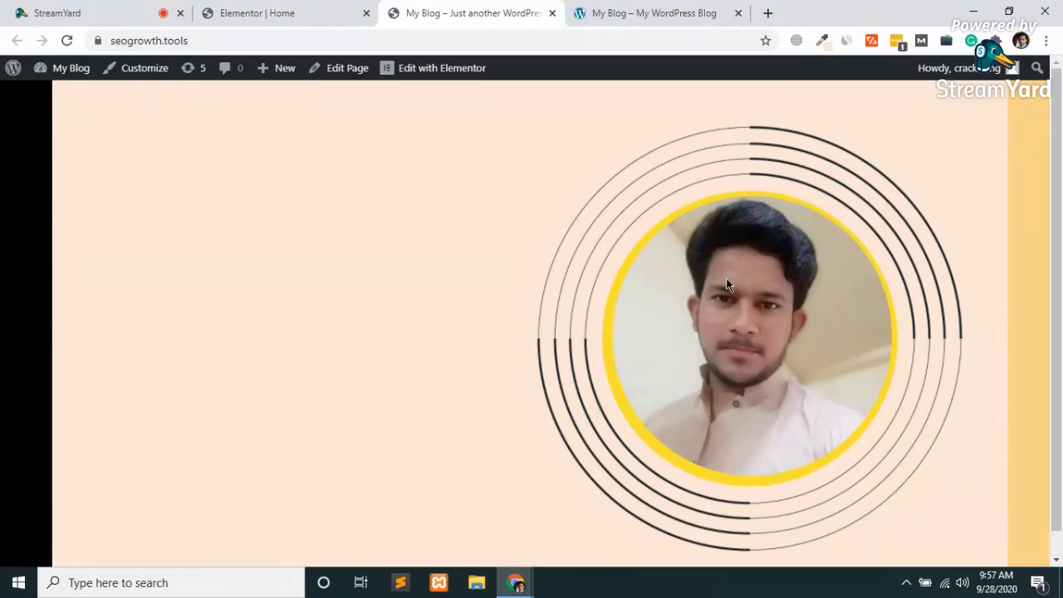
Step: Unlink the profile picture's margin values and set its top margin to 6 px and right margin to 3 px
left_click(262, 7)
scroll(68, 307, "up", 2)
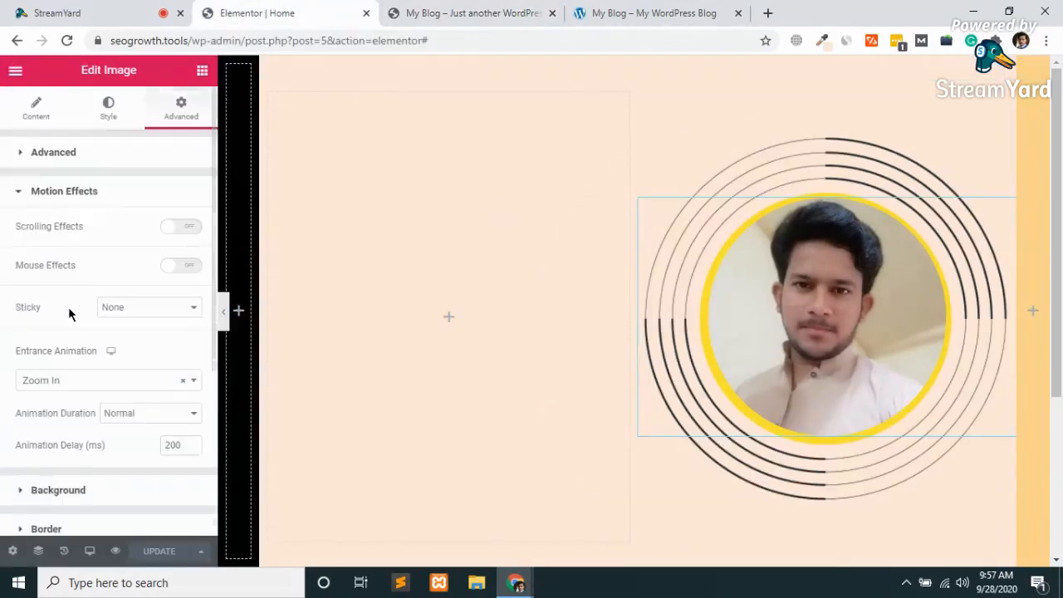
left_click(39, 154)
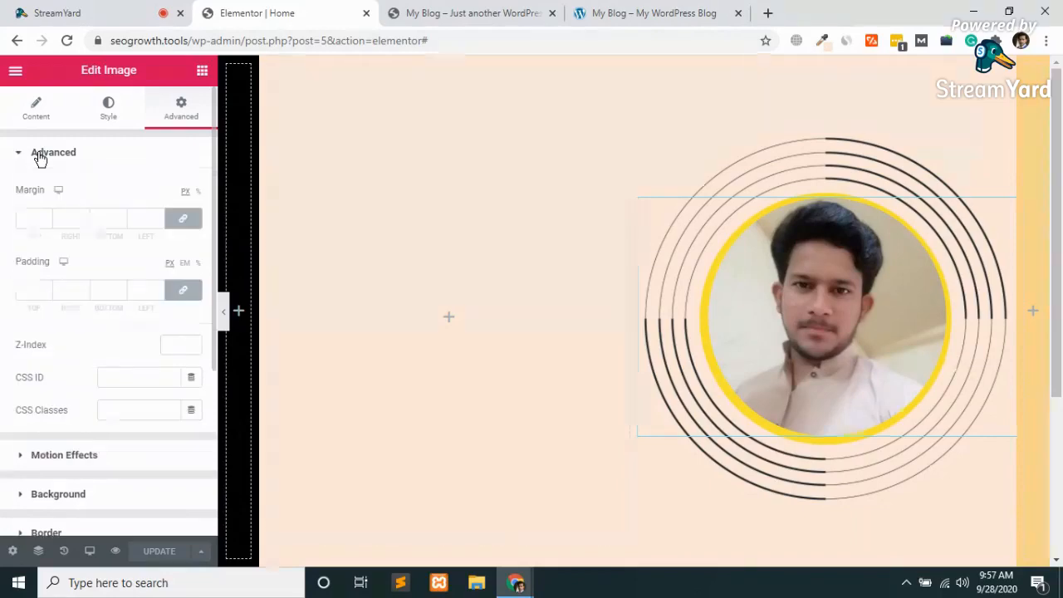
left_click(33, 220)
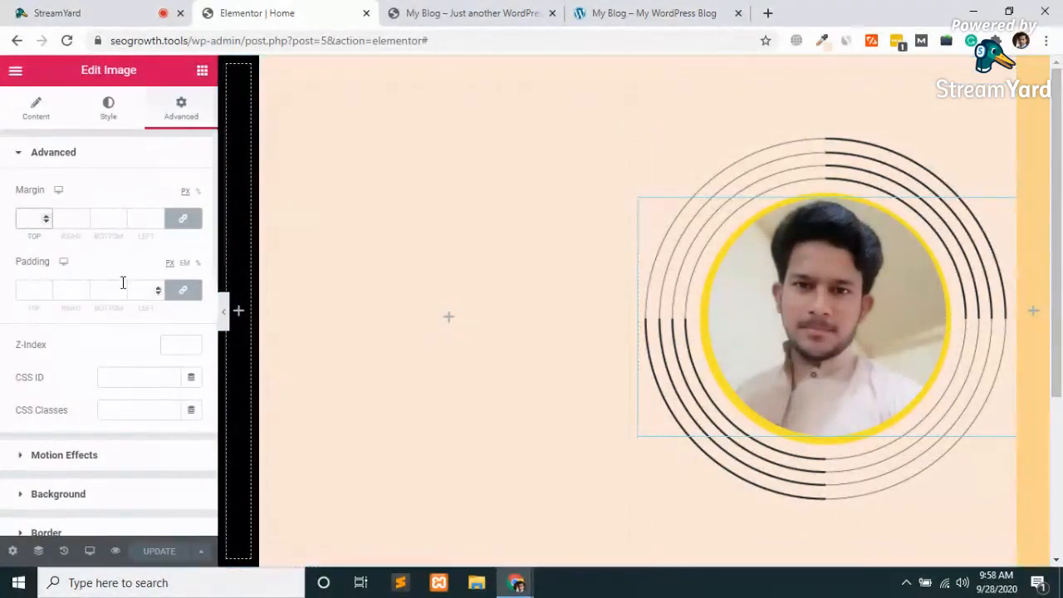
left_click(183, 218)
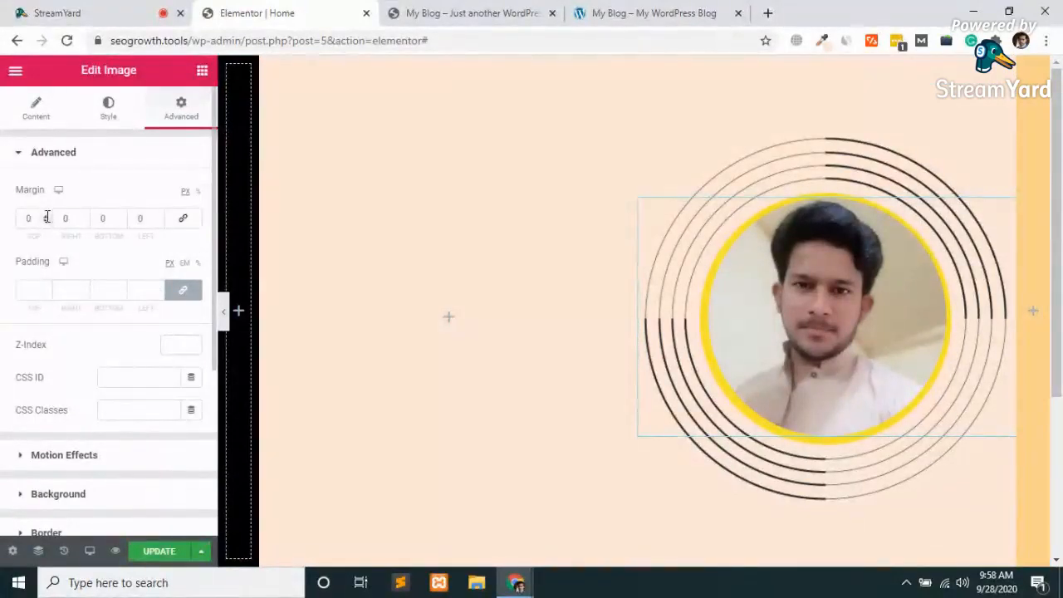
left_click(47, 216)
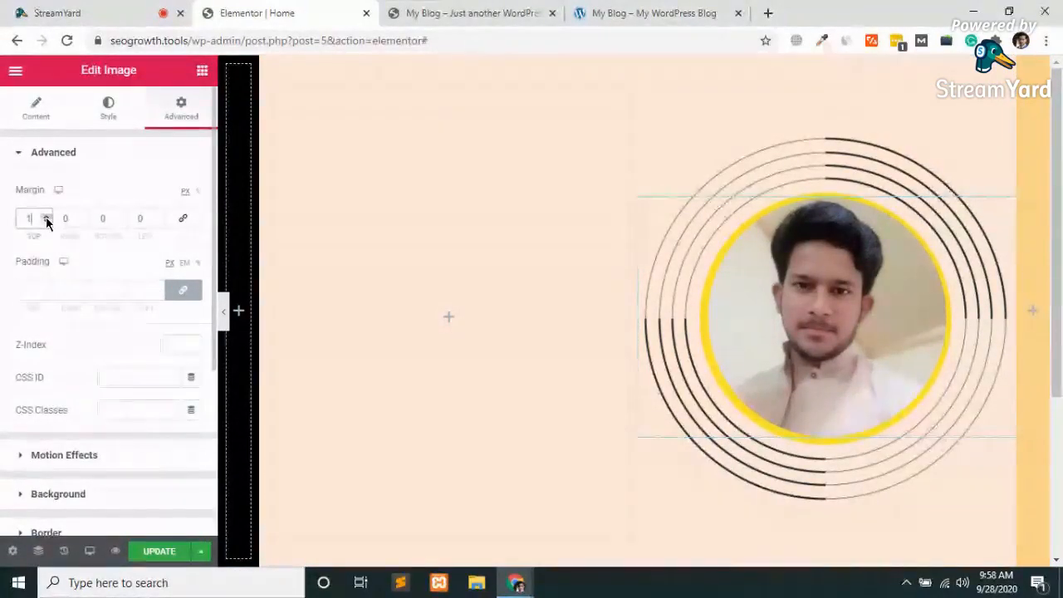
left_click(47, 217)
left_click(47, 217)
left_click(46, 217)
left_click(47, 217)
left_click(47, 216)
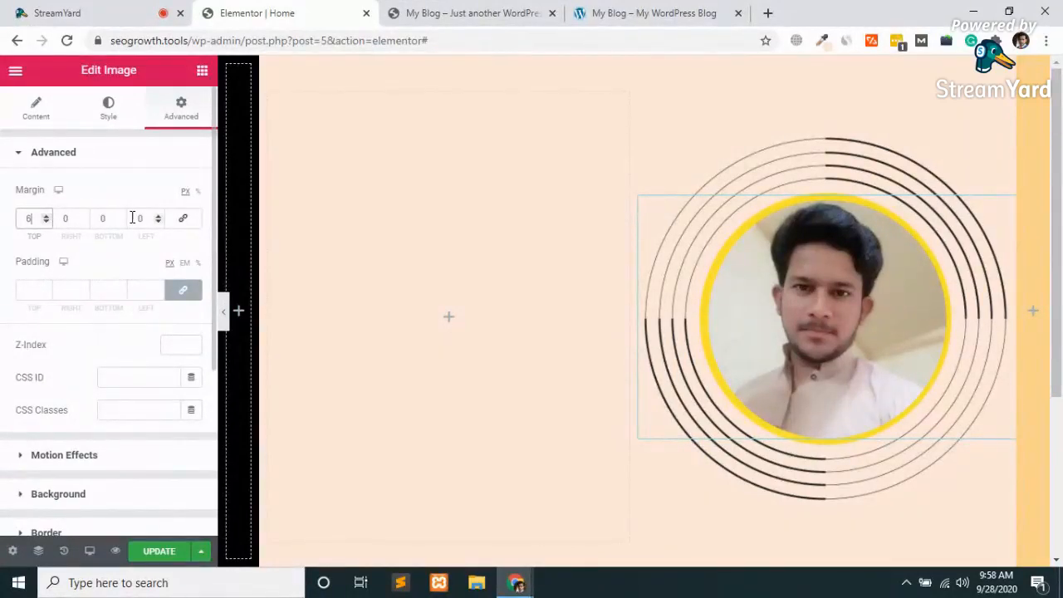
left_click(82, 218)
left_click(82, 218)
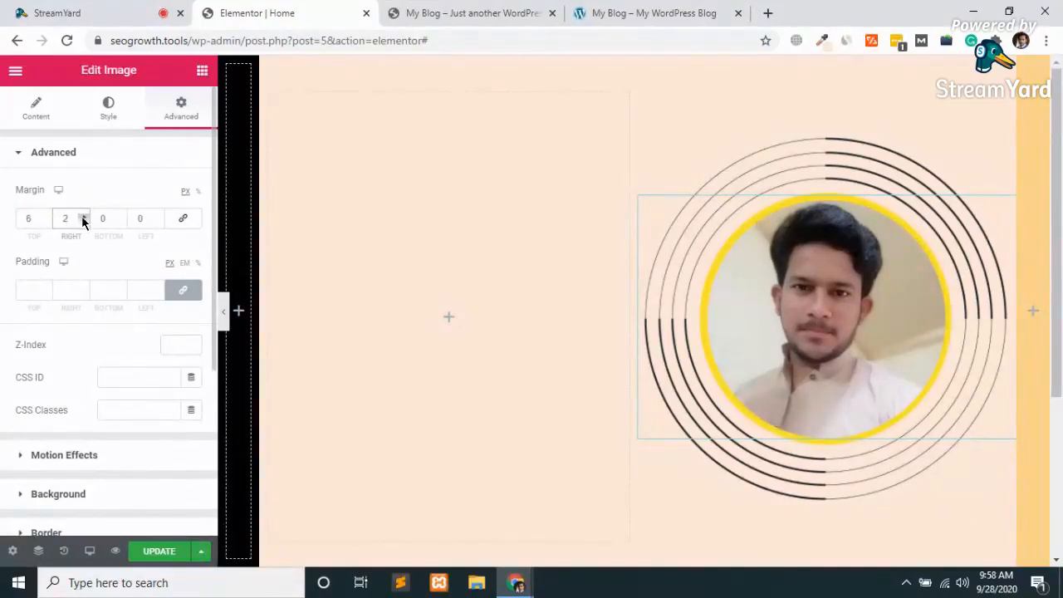
left_click(83, 216)
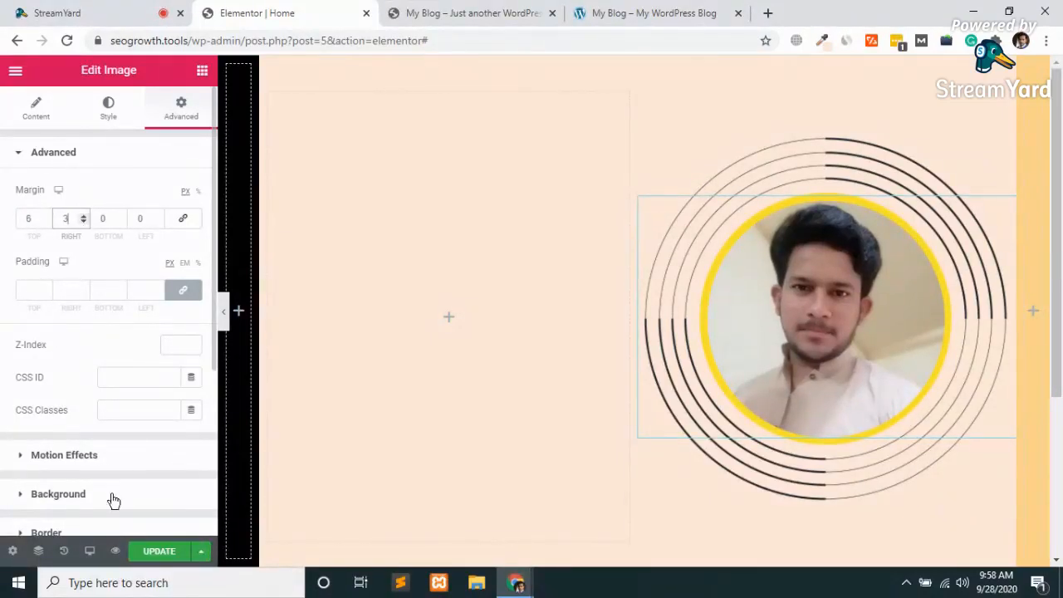
Step: Update the page and reload the live site, comparing the picture's placement with the cracksking.com homepage
left_click(159, 551)
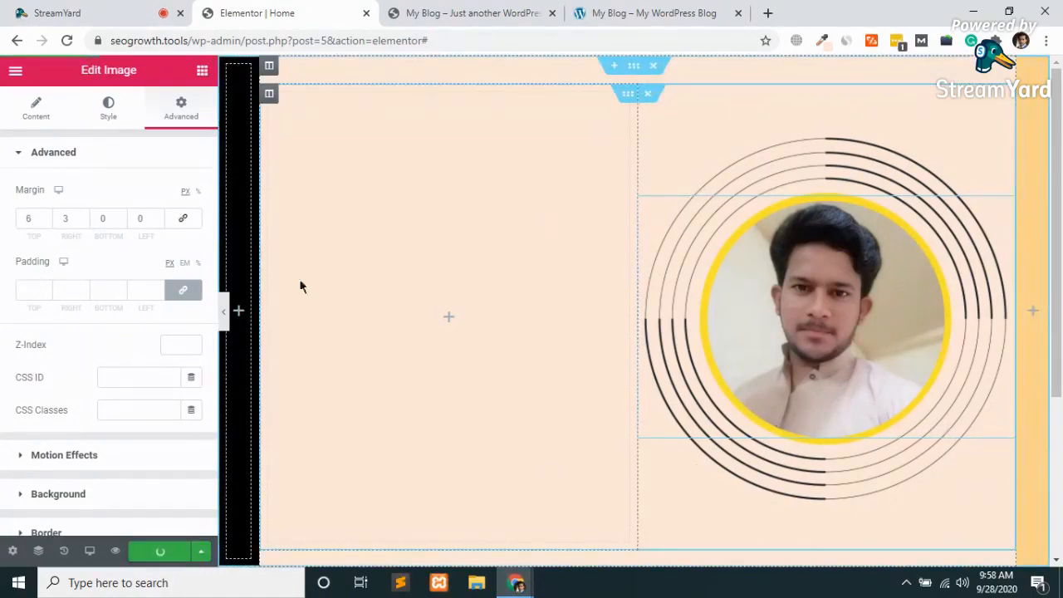
left_click(502, 19)
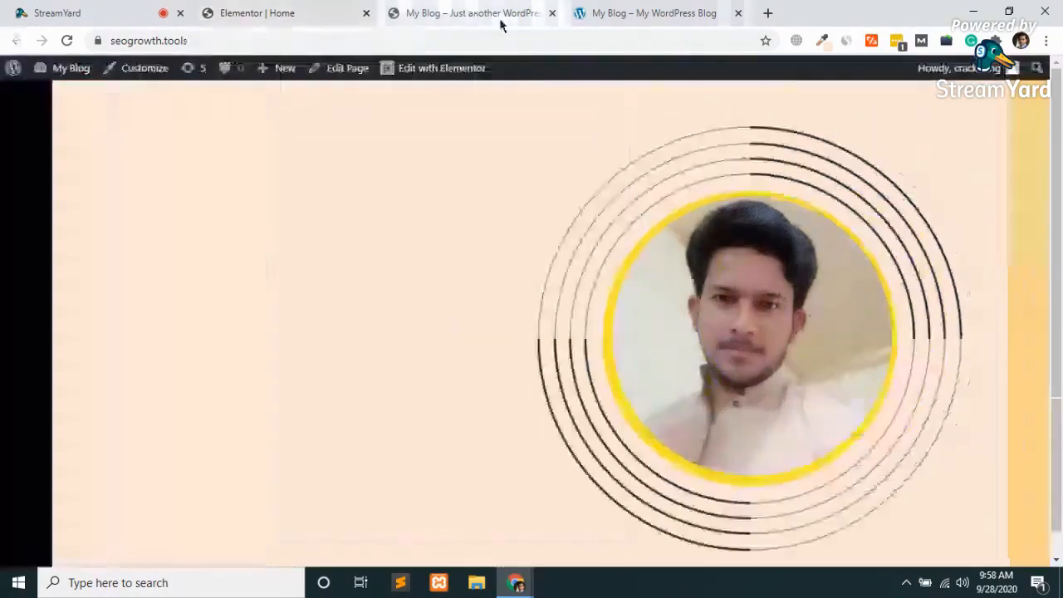
key("F5")
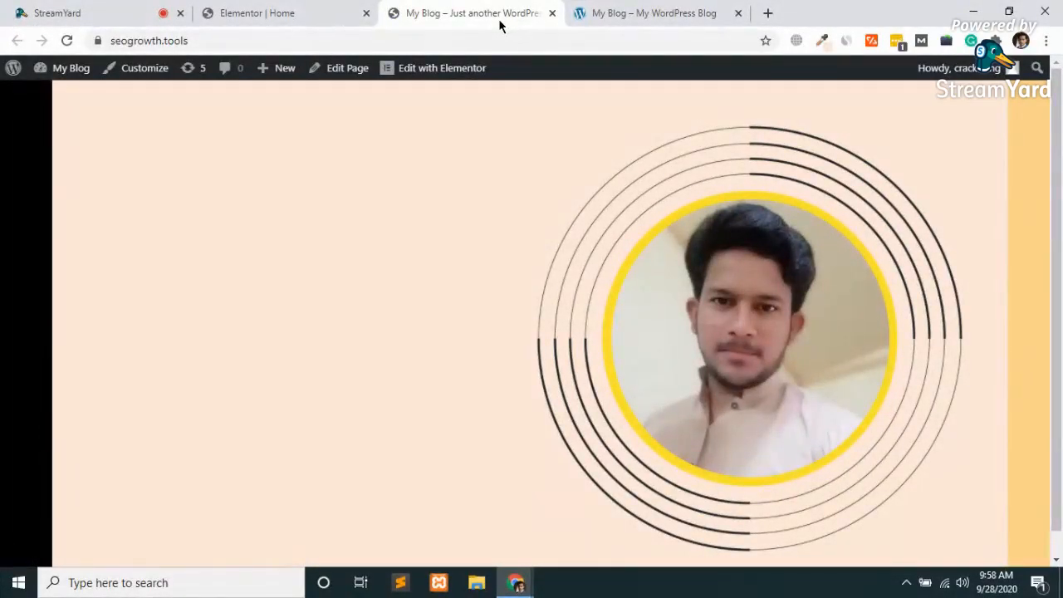
left_click(278, 11)
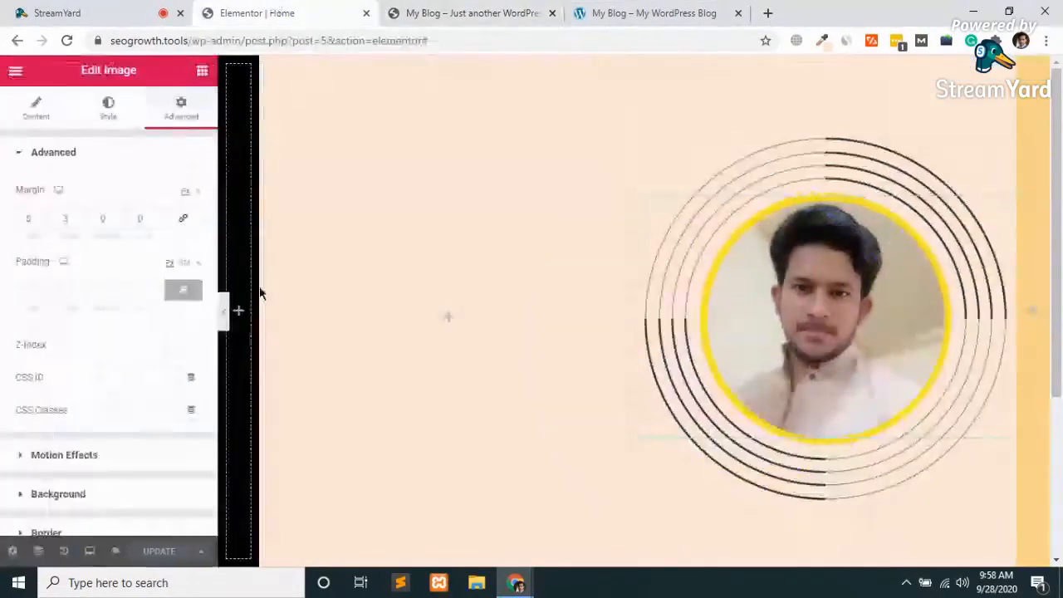
left_click(602, 12)
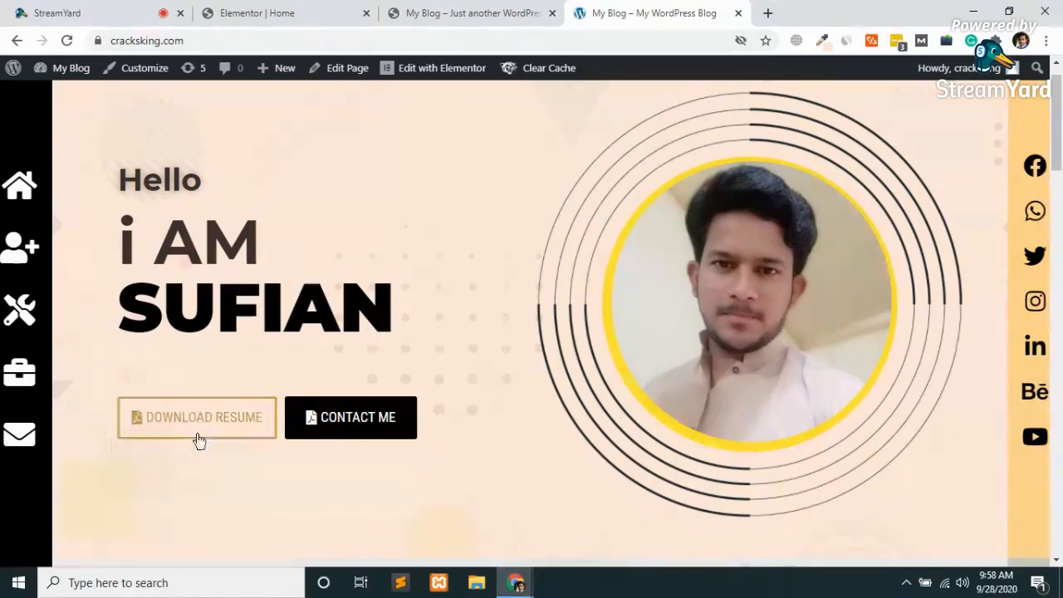
left_click(415, 8)
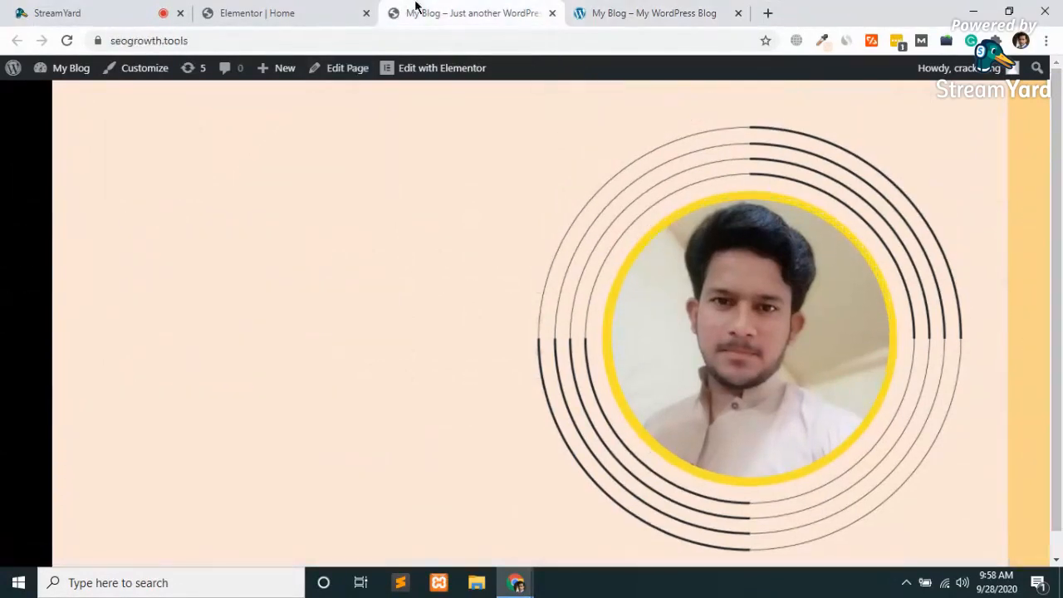
scroll(359, 305, "down", 1)
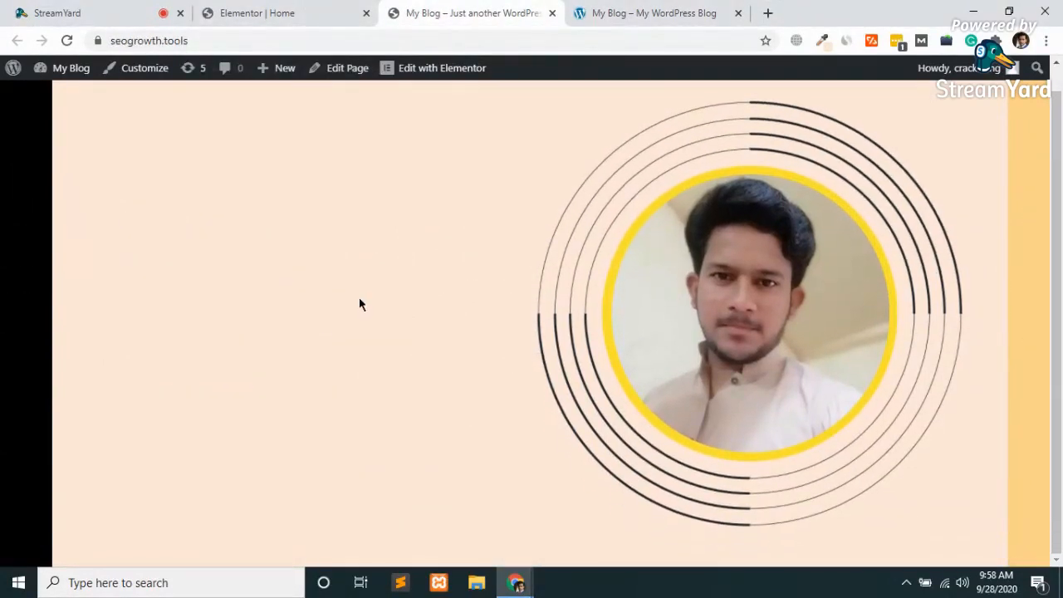
Step: Add a Heading widget to the empty column beside the profile picture
left_click(330, 8)
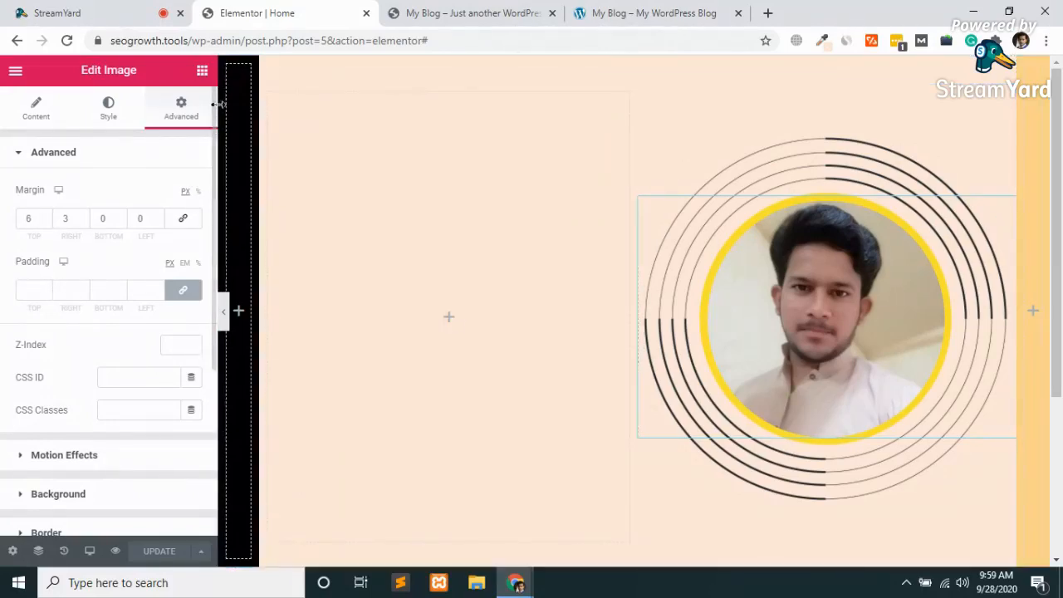
left_click(202, 76)
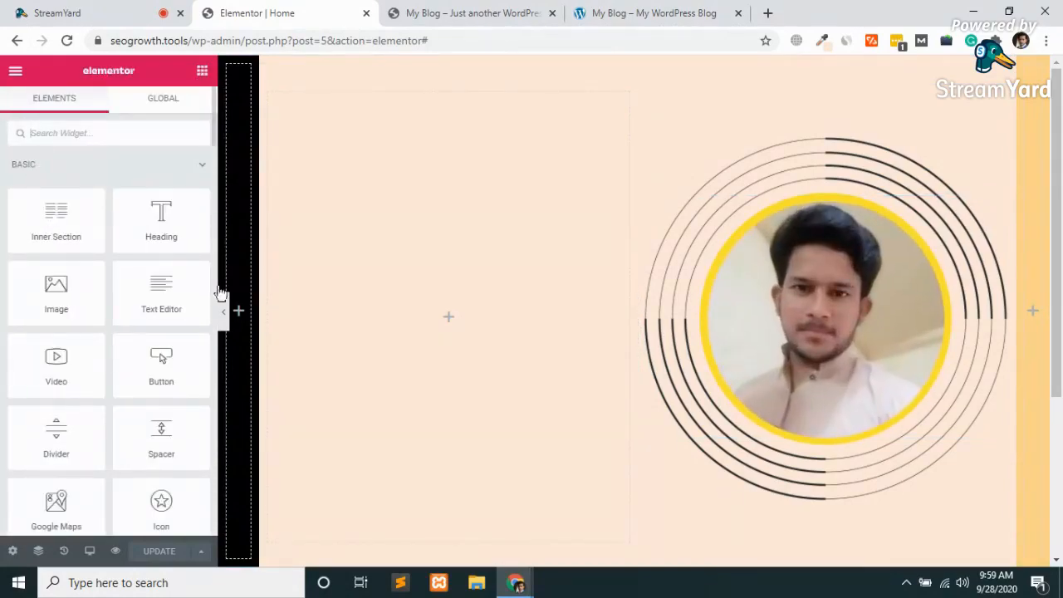
left_click_drag(221, 292, 449, 312)
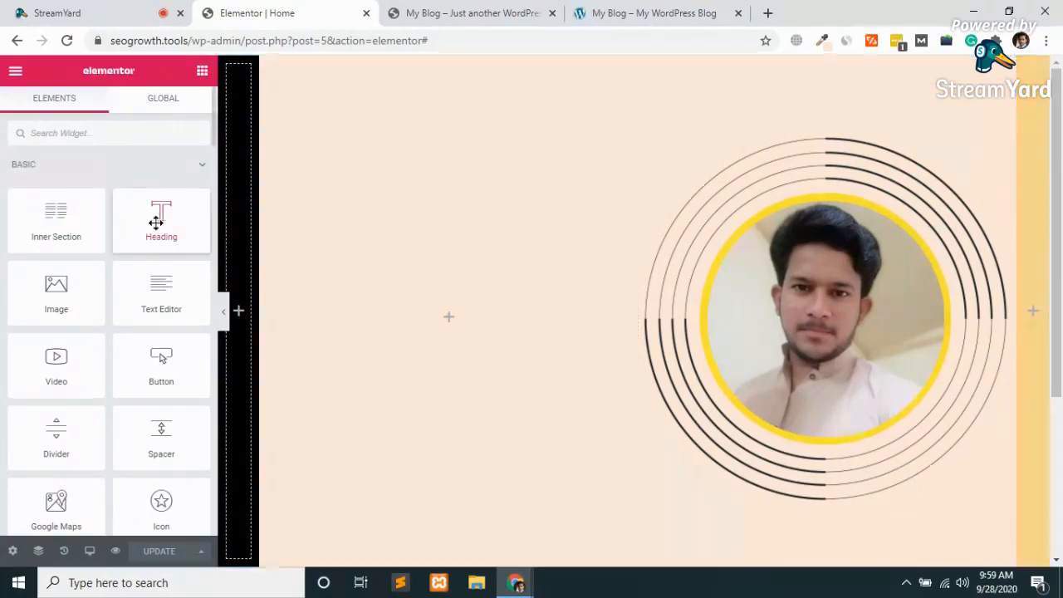
left_click_drag(157, 223, 445, 316)
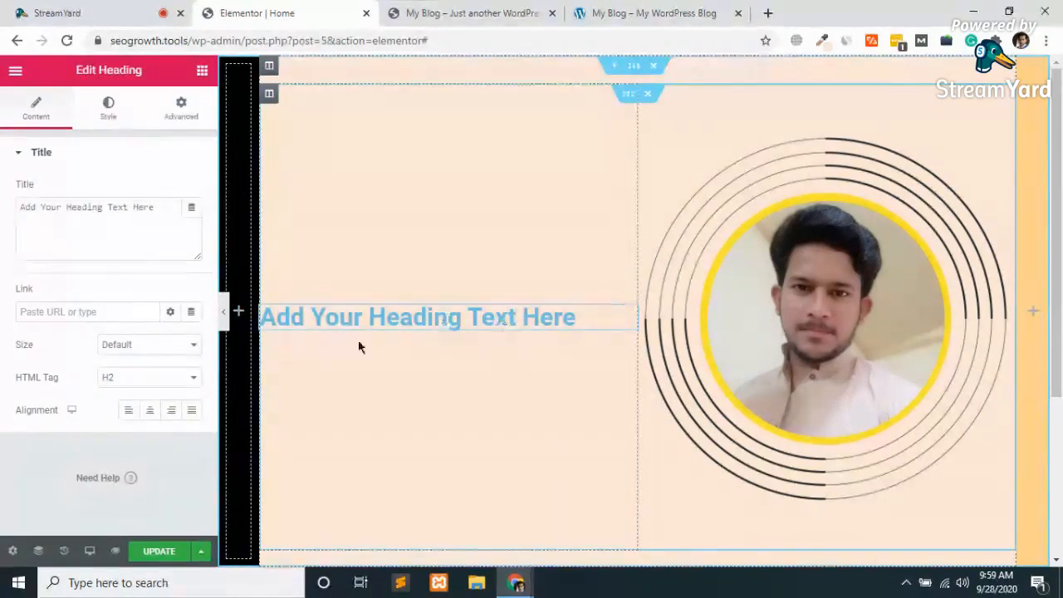
Step: Check the greeting text on cracksking.com and replace the new heading's placeholder text with "Hello"
left_click(652, 10)
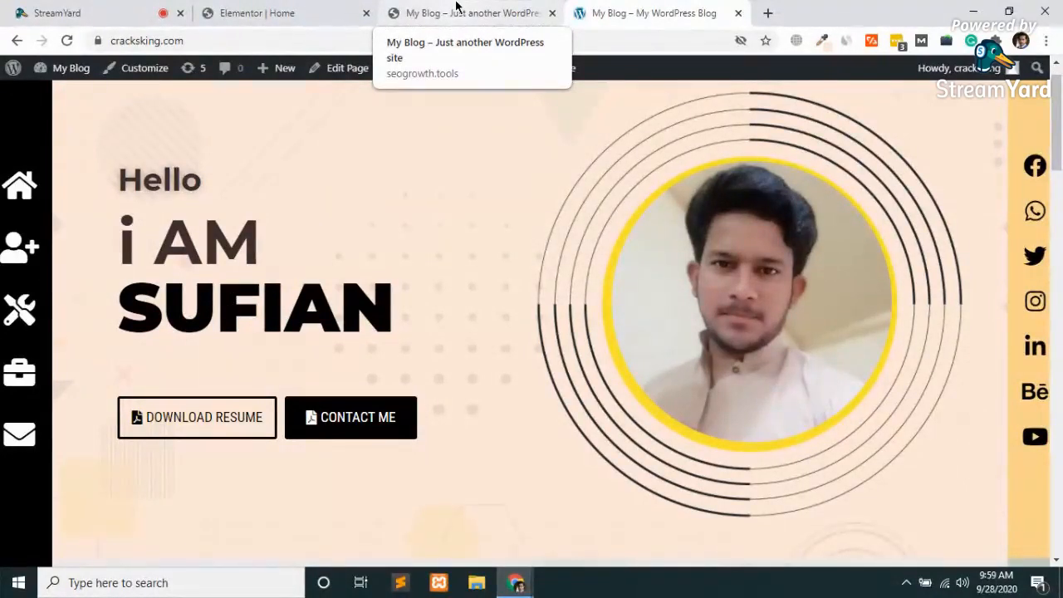
left_click(179, 428)
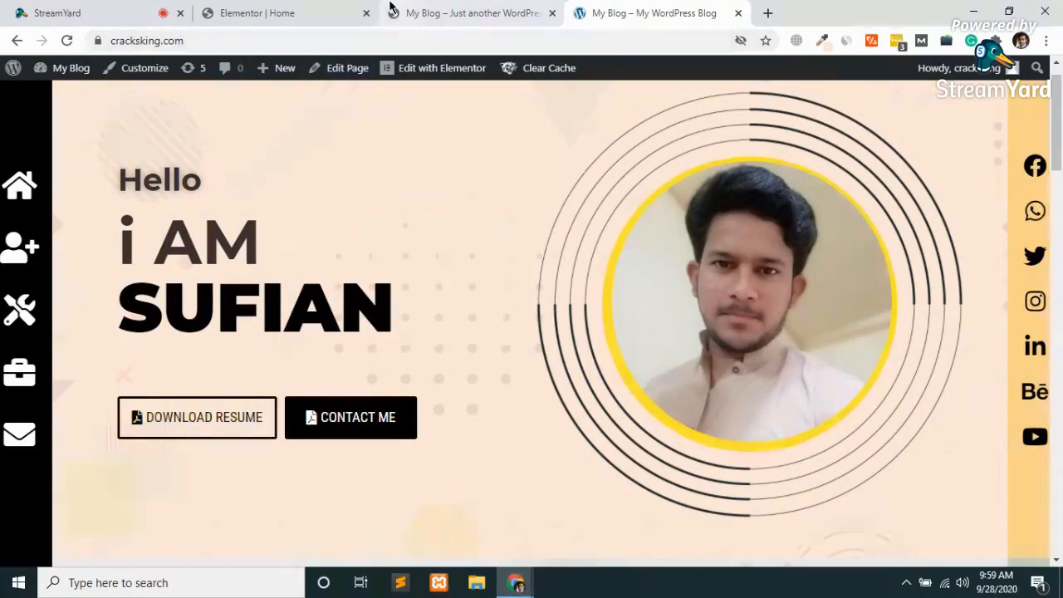
left_click(256, 13)
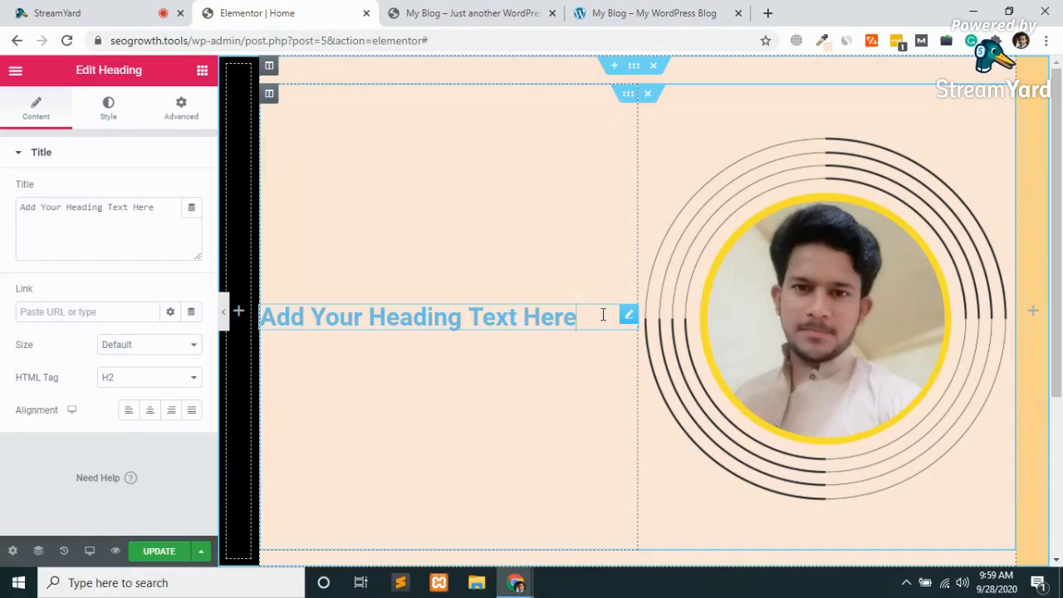
key("BackSpace")
key("BackSpace")
key("BackSpace")
key("BackSpace")
key("BackSpace")
key("BackSpace")
key("BackSpace")
key("BackSpace")
key("BackSpace")
key("BackSpace")
key("BackSpace")
key("BackSpace")
key("BackSpace")
key("BackSpace")
key("BackSpace")
key("BackSpace")
key("BackSpace")
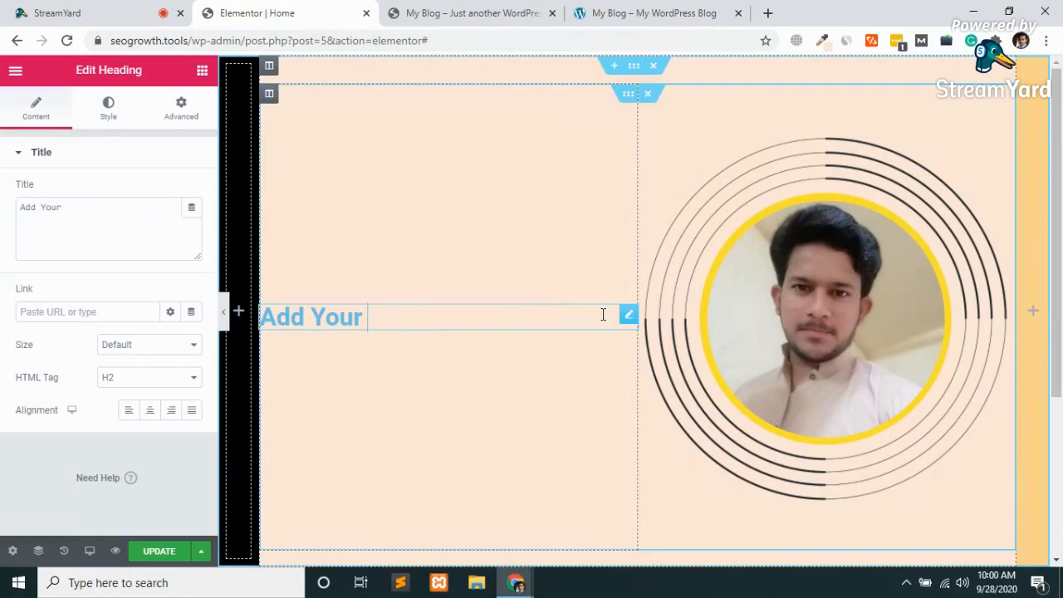
key("BackSpace")
key("BackSpace")
key("BackSpace")
key("BackSpace")
key("BackSpace")
key("BackSpace")
key("BackSpace")
key("BackSpace")
key("BackSpace")
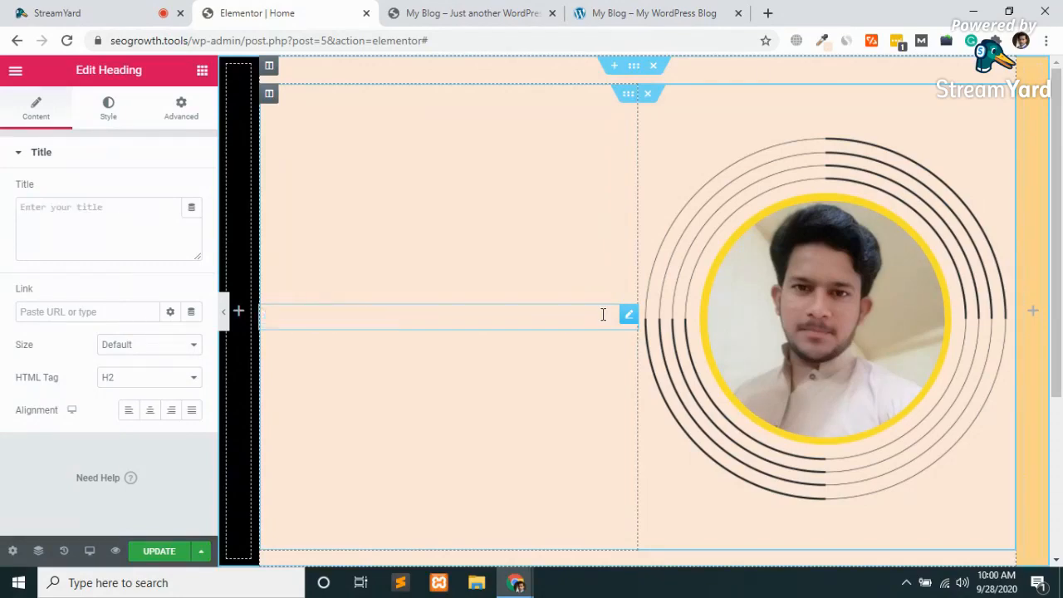
type("Helllo")
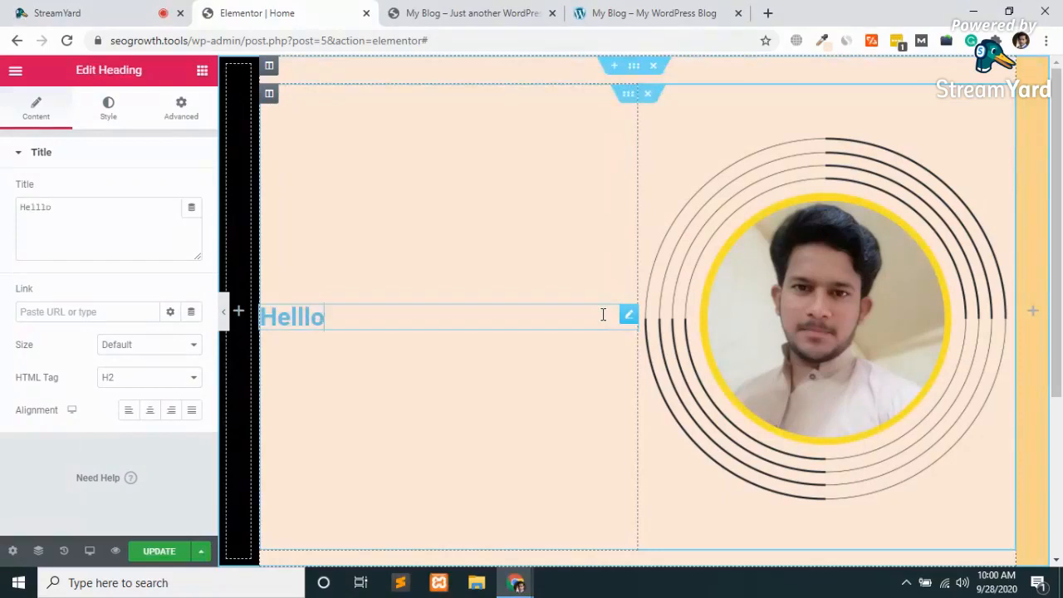
key("BackSpace")
type("o")
Step: Set the Hello heading's size to Large and its HTML tag to H1
left_click(129, 347)
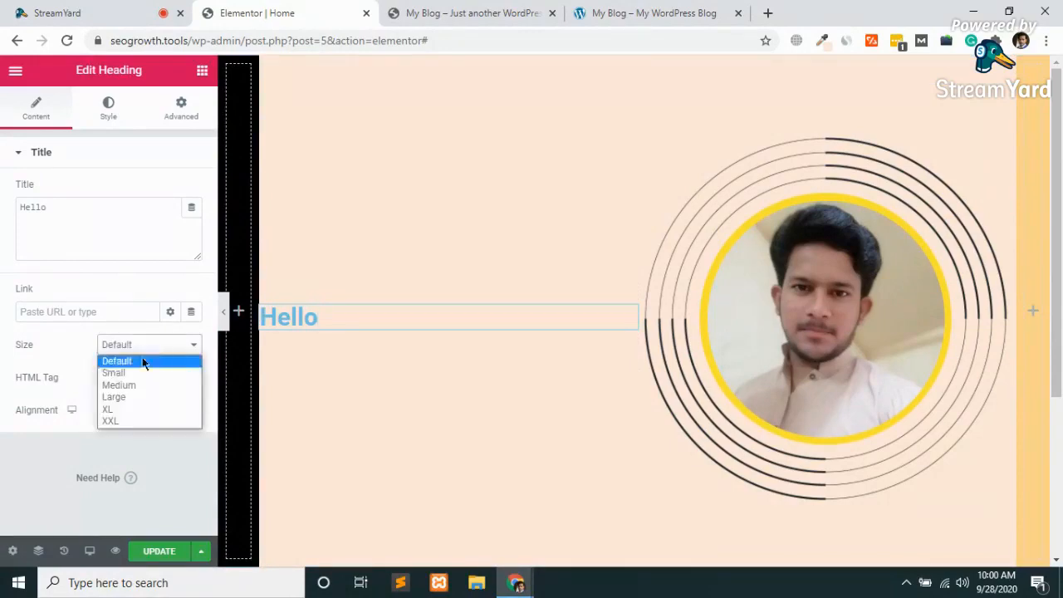
left_click(136, 387)
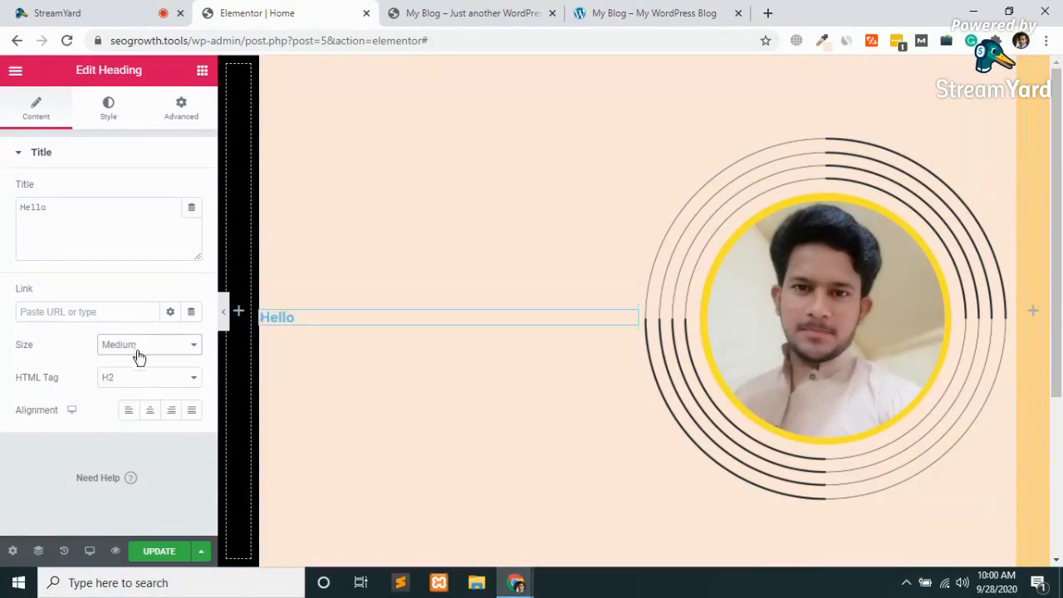
left_click(136, 349)
left_click(127, 398)
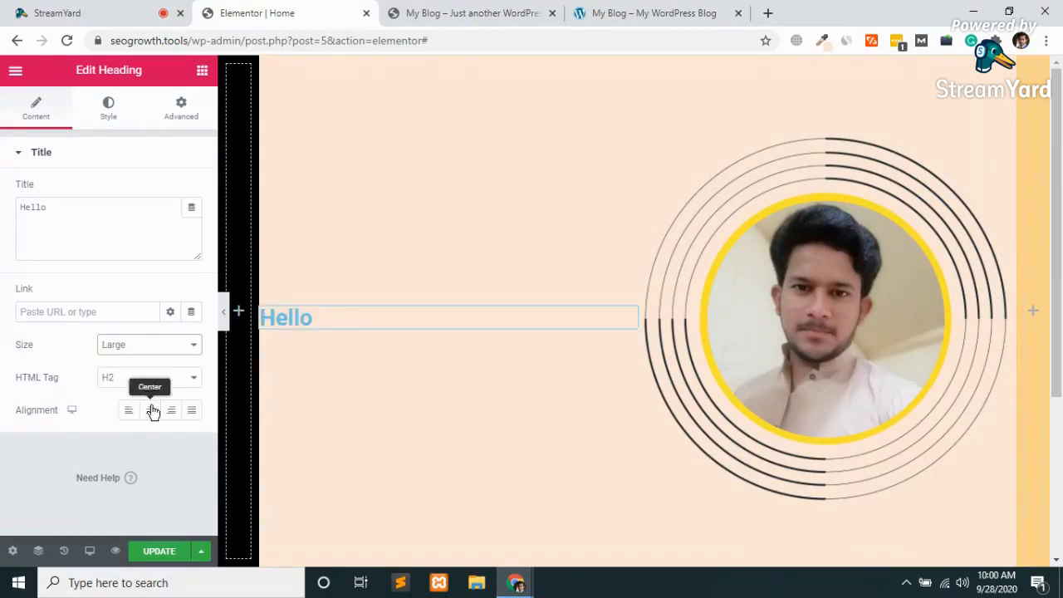
left_click(148, 381)
left_click(123, 391)
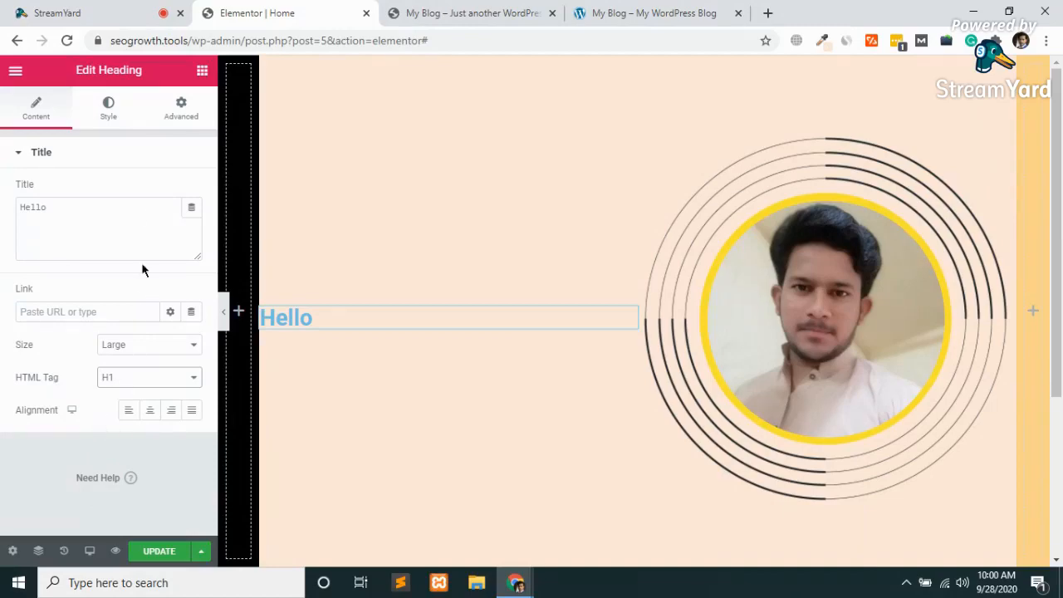
Step: Check the greeting's color on cracksking.com and set the Hello heading's text color to black
left_click(108, 106)
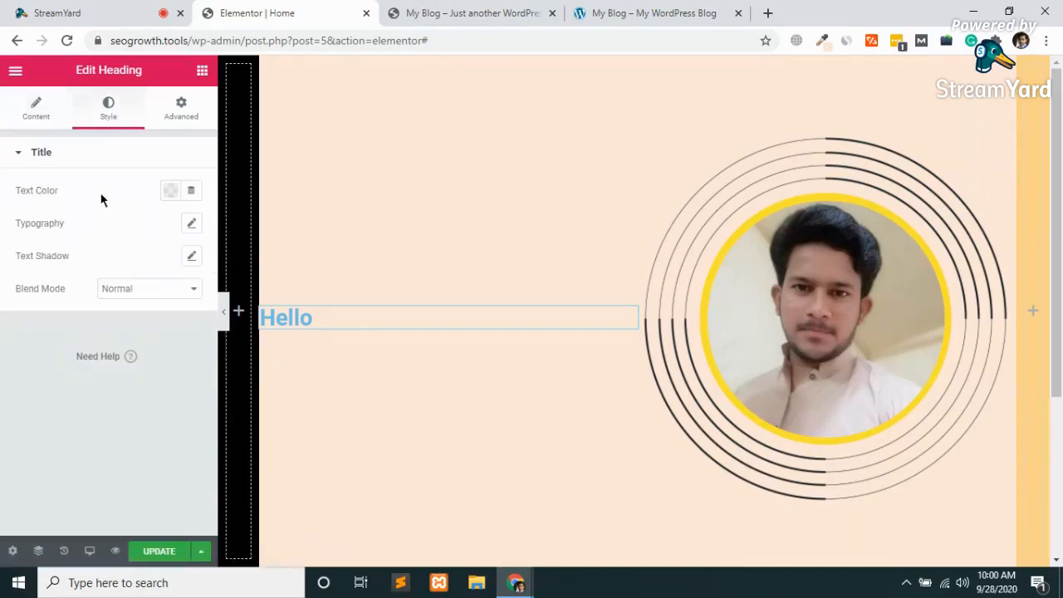
left_click(636, 11)
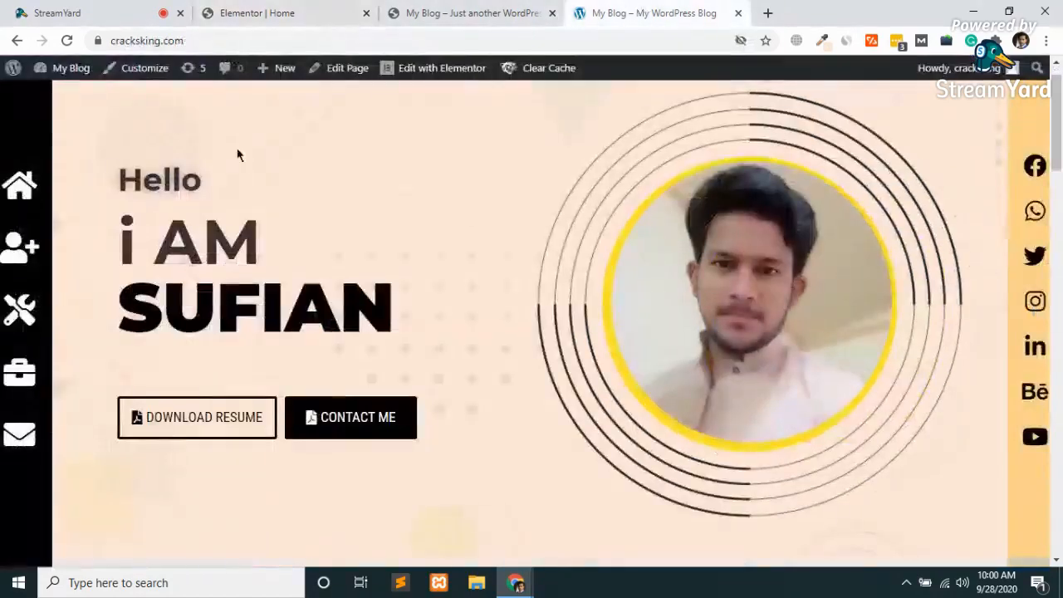
left_click(286, 10)
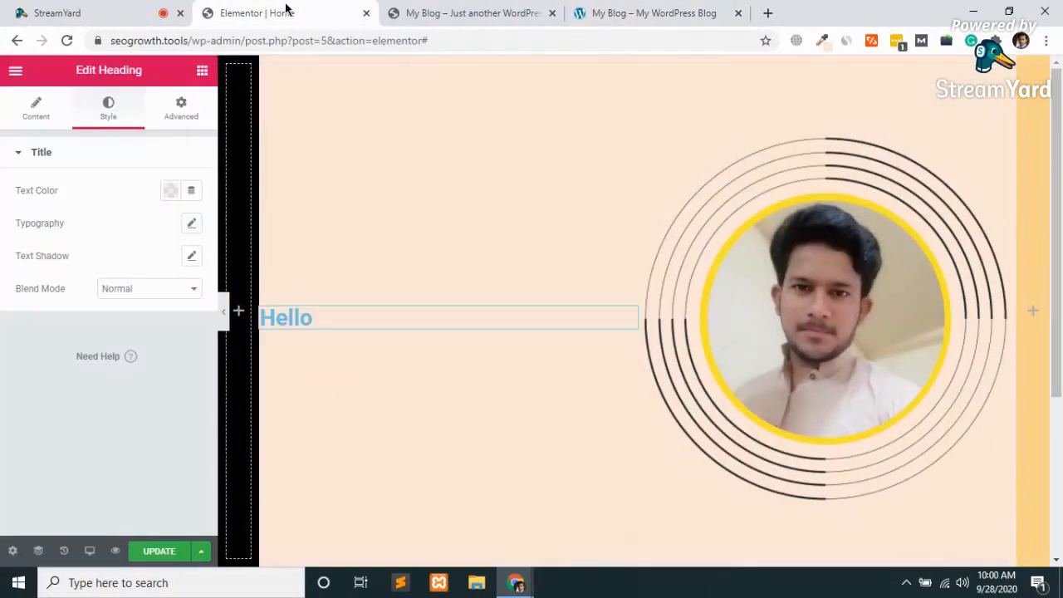
left_click(170, 190)
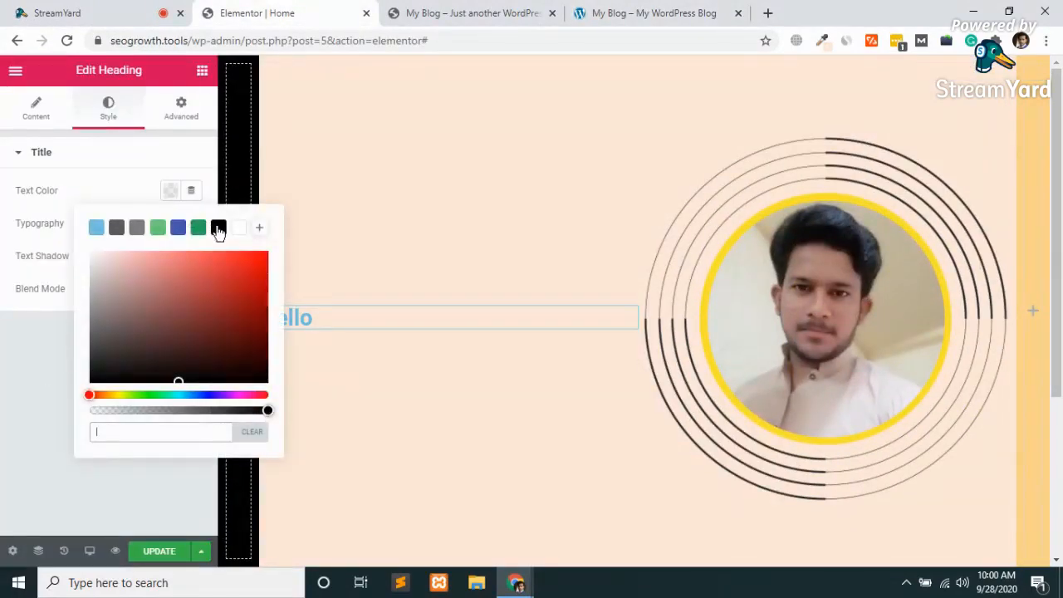
left_click(217, 228)
left_click(40, 331)
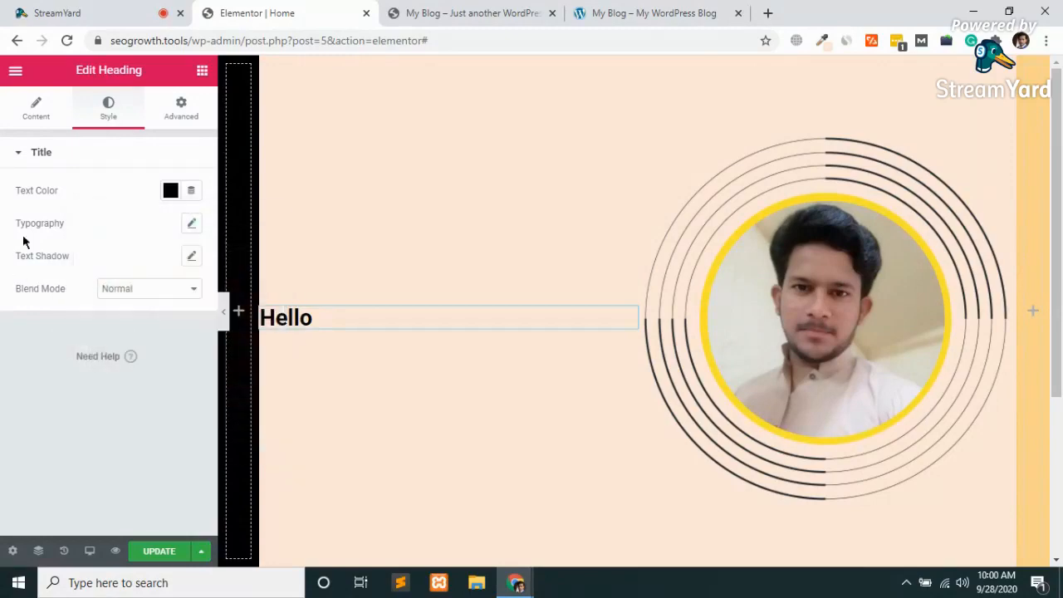
Step: Set the Hello heading's typography to the Roboto font family at a size of 50 px
left_click(193, 234)
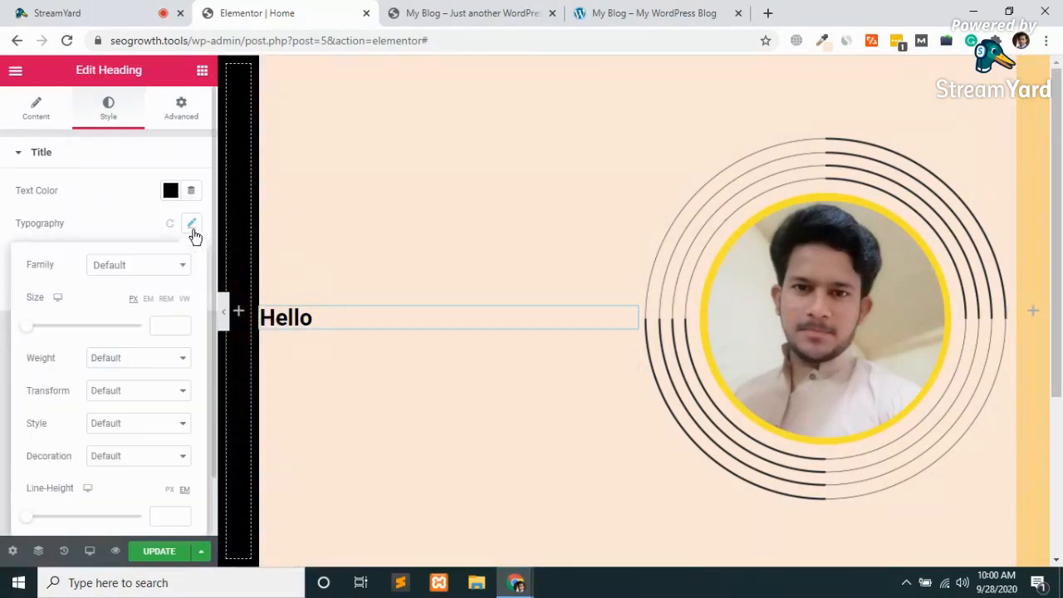
left_click(143, 274)
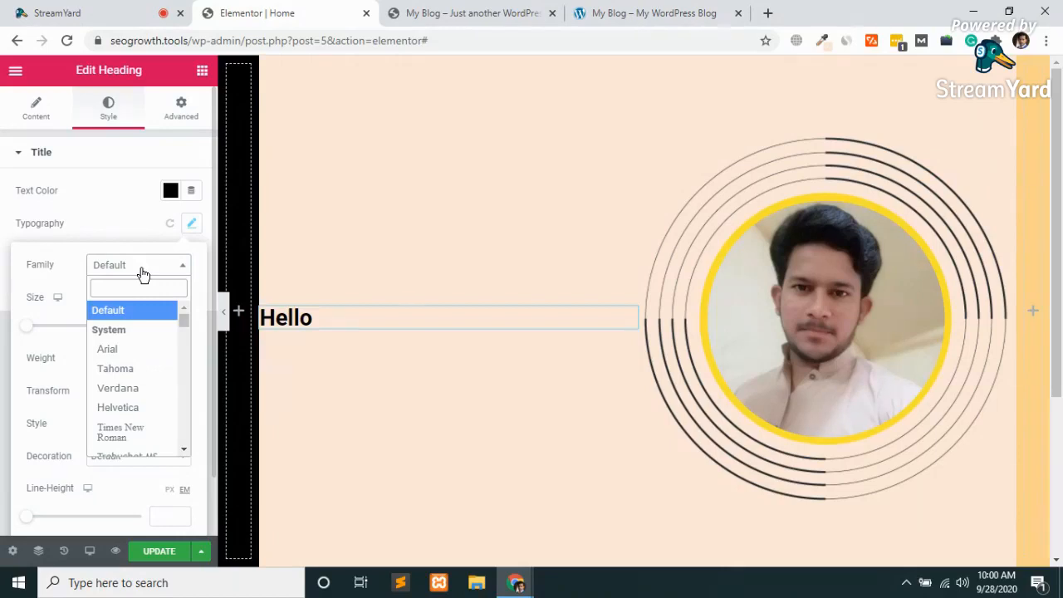
type("robo")
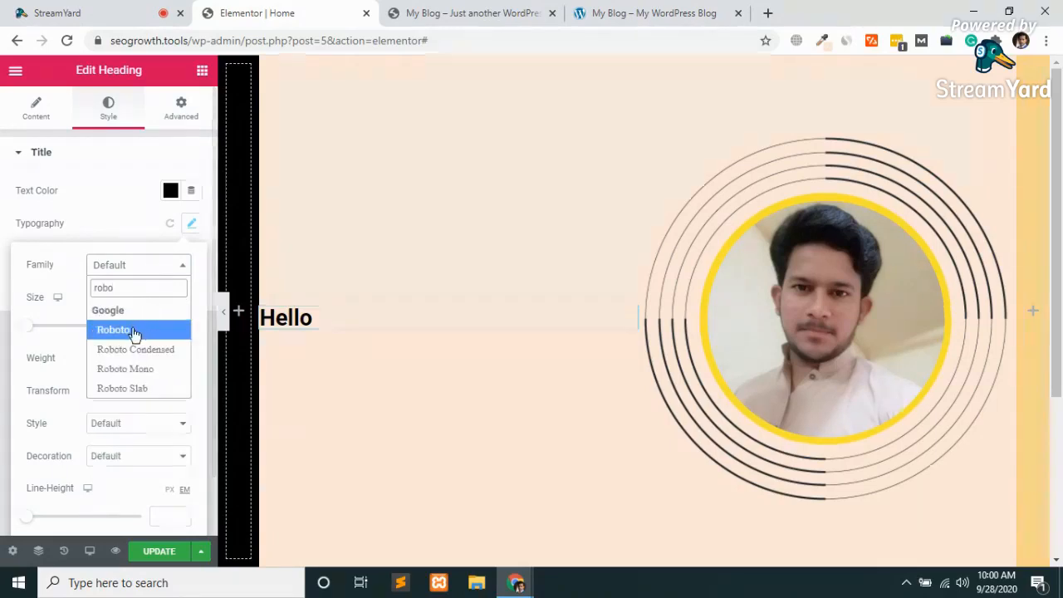
left_click(132, 331)
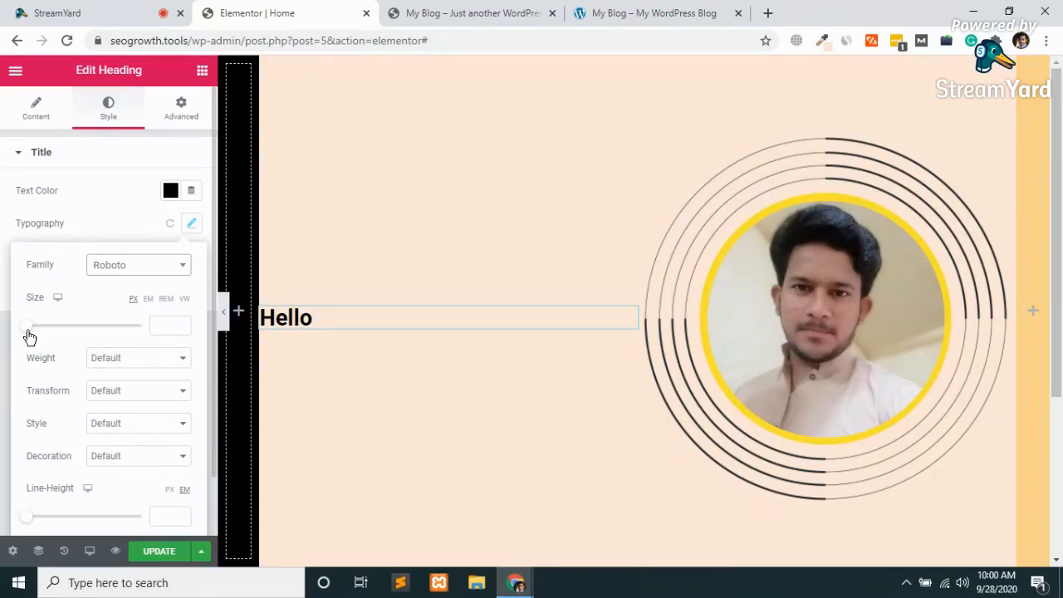
left_click_drag(28, 332, 53, 339)
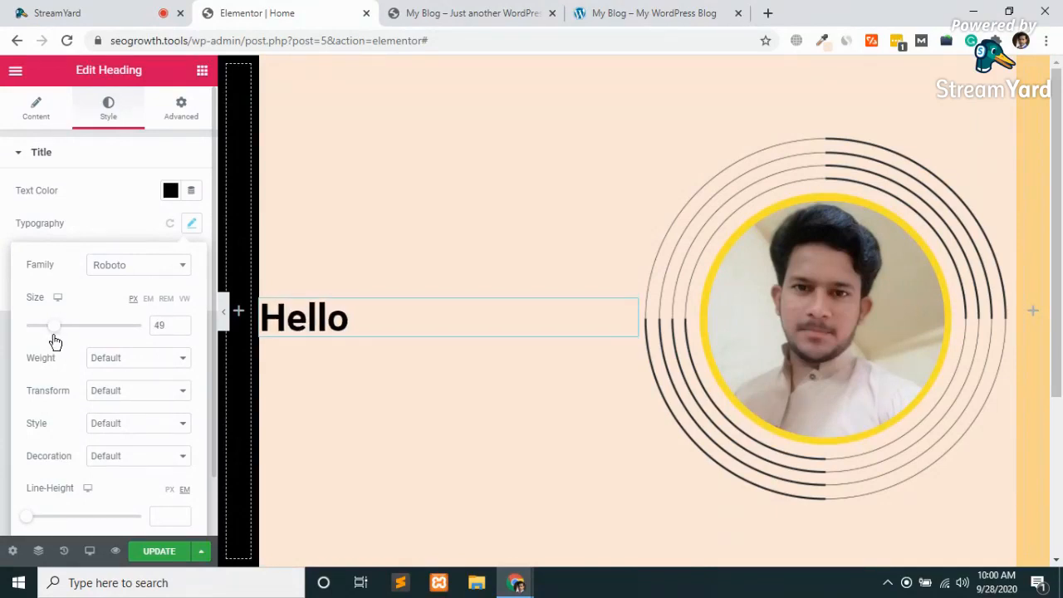
left_click(181, 322)
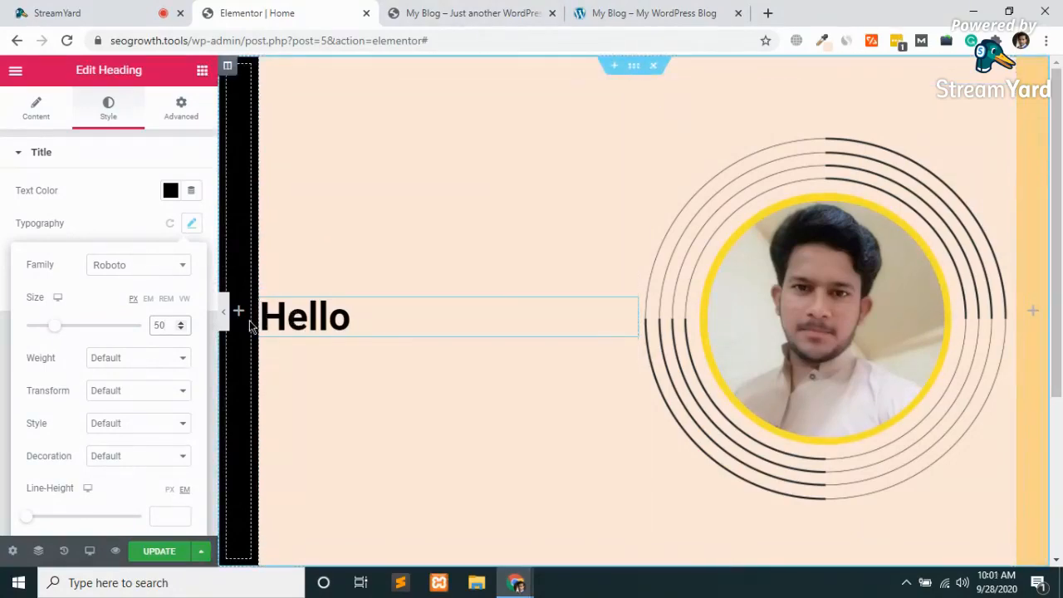
Step: Update the page and compare the published homepage with the greeting layout on cracksking.com
left_click(159, 562)
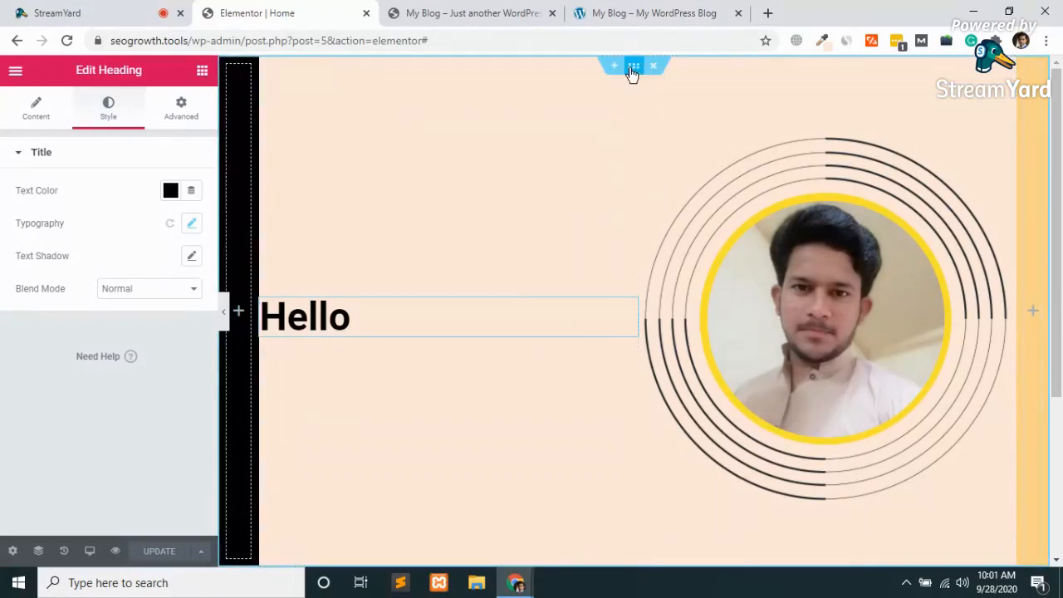
left_click(482, 10)
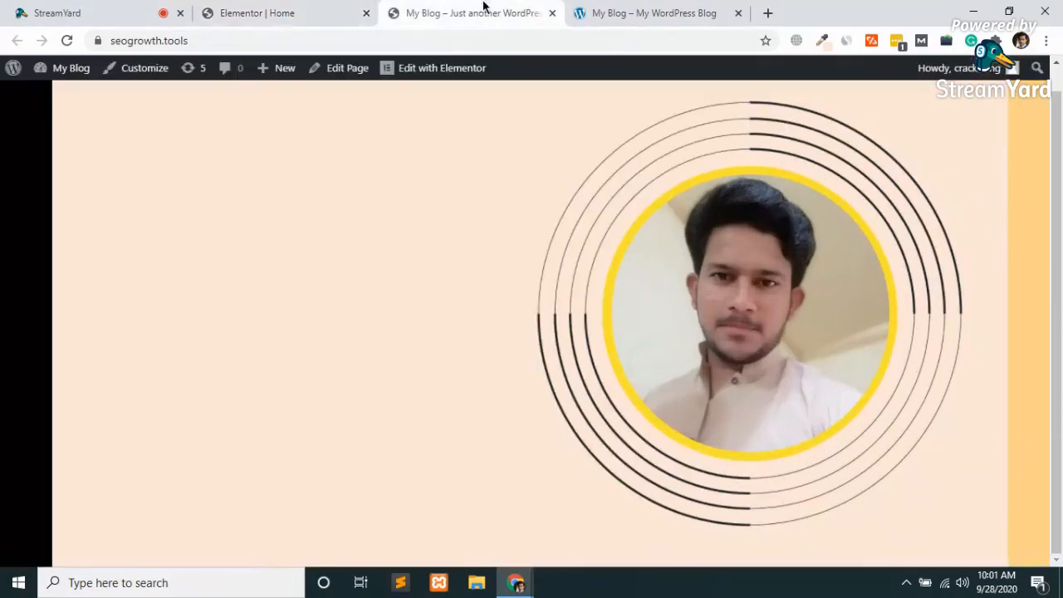
left_click(684, 10)
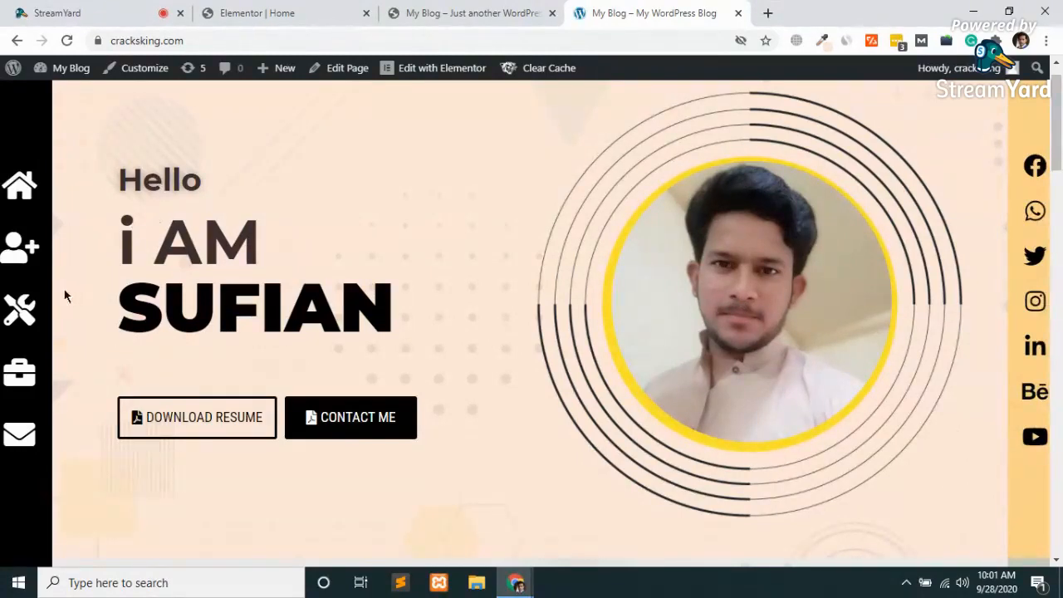
left_click(487, 11)
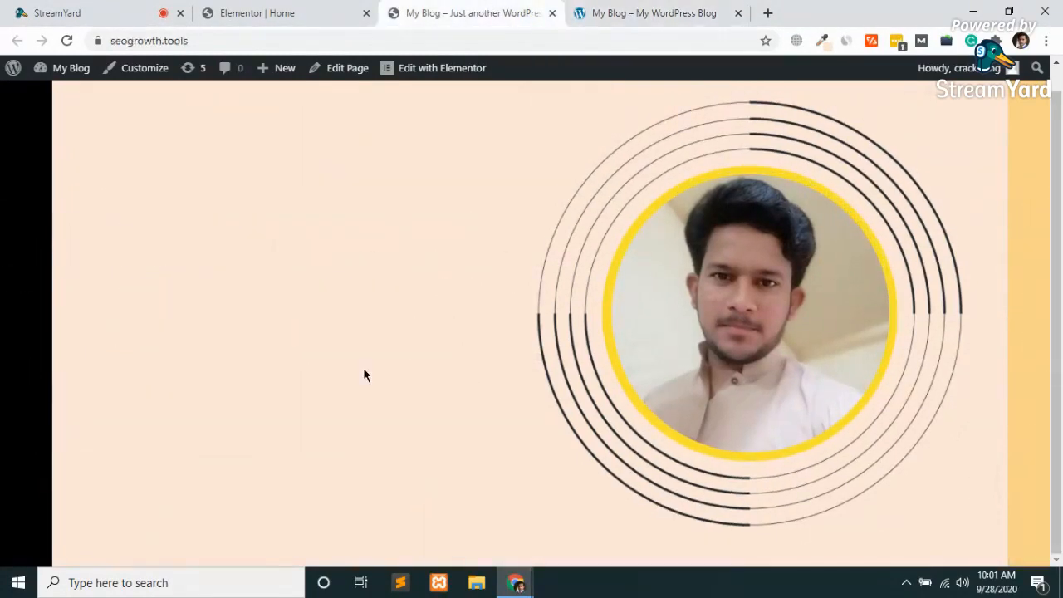
left_click(254, 10)
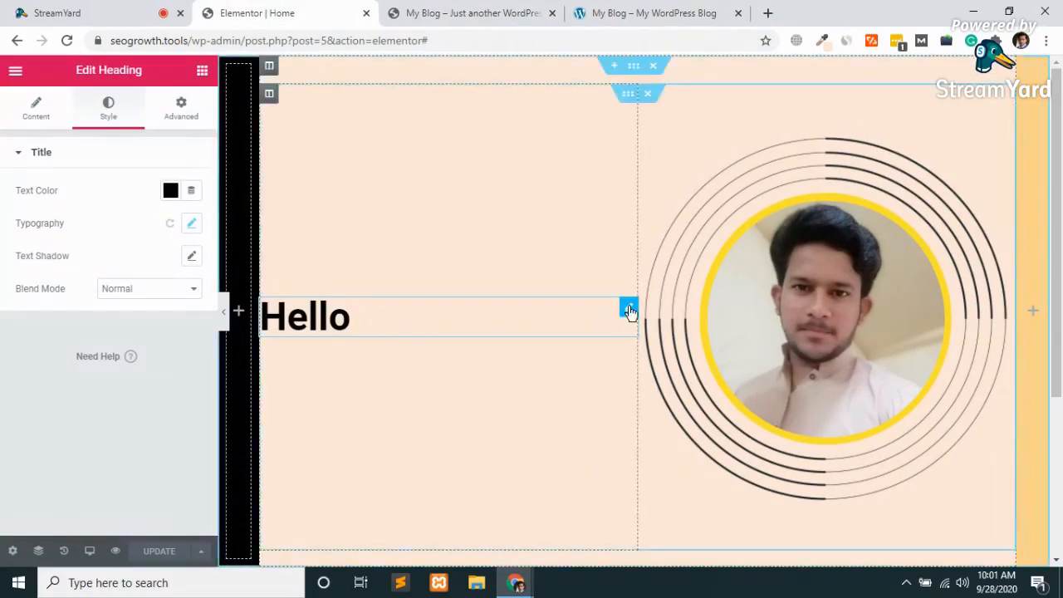
right_click(630, 310)
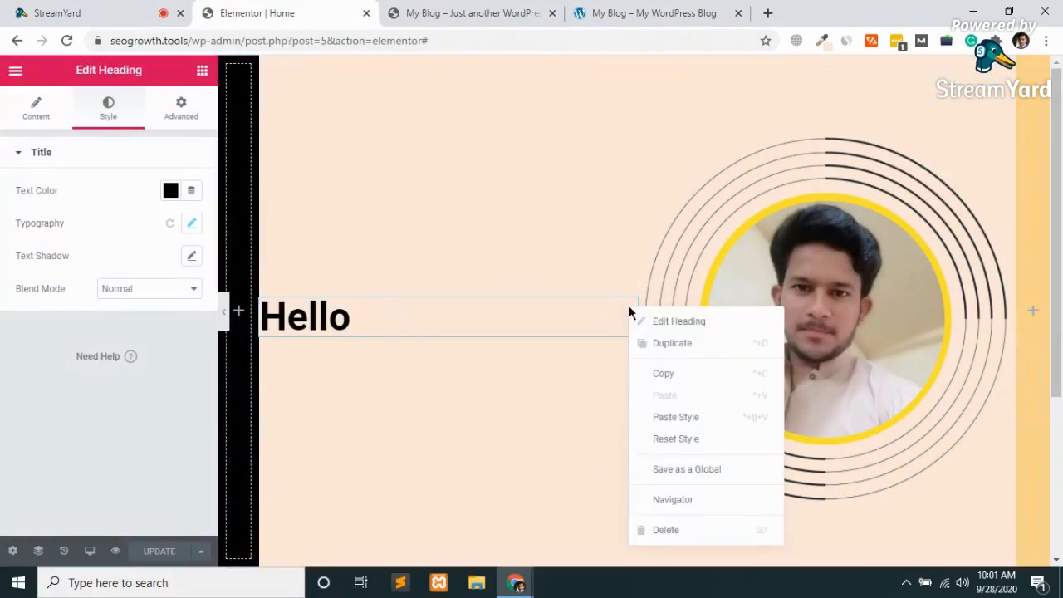
left_click(667, 346)
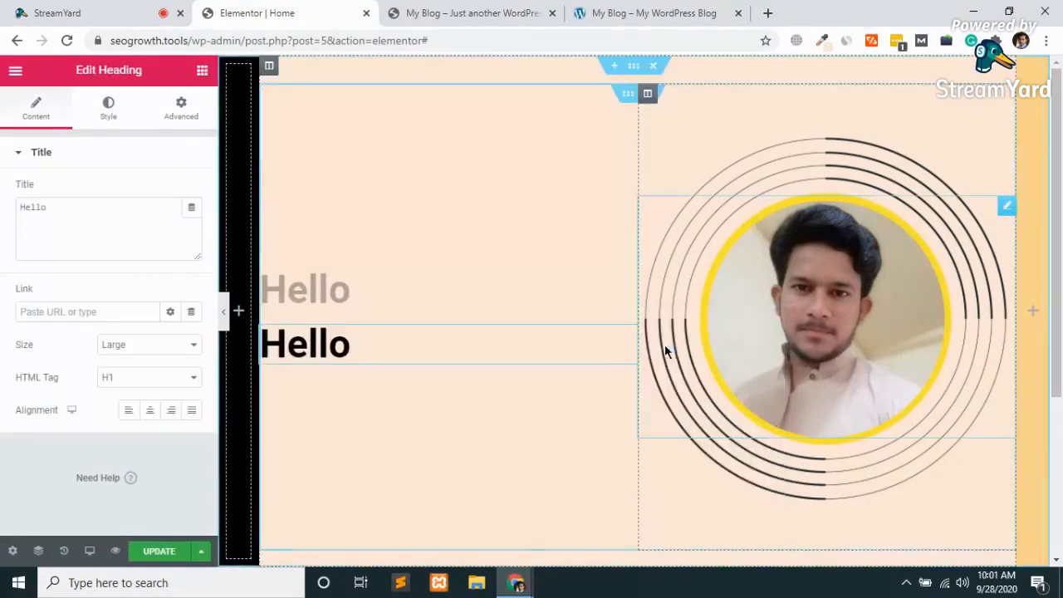
left_click(409, 347)
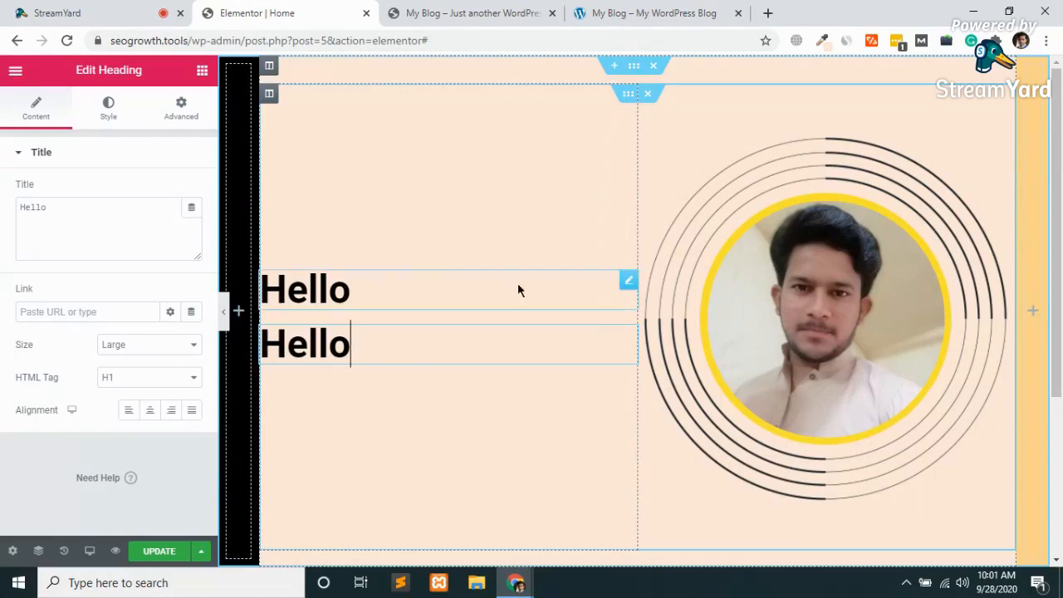
right_click(635, 334)
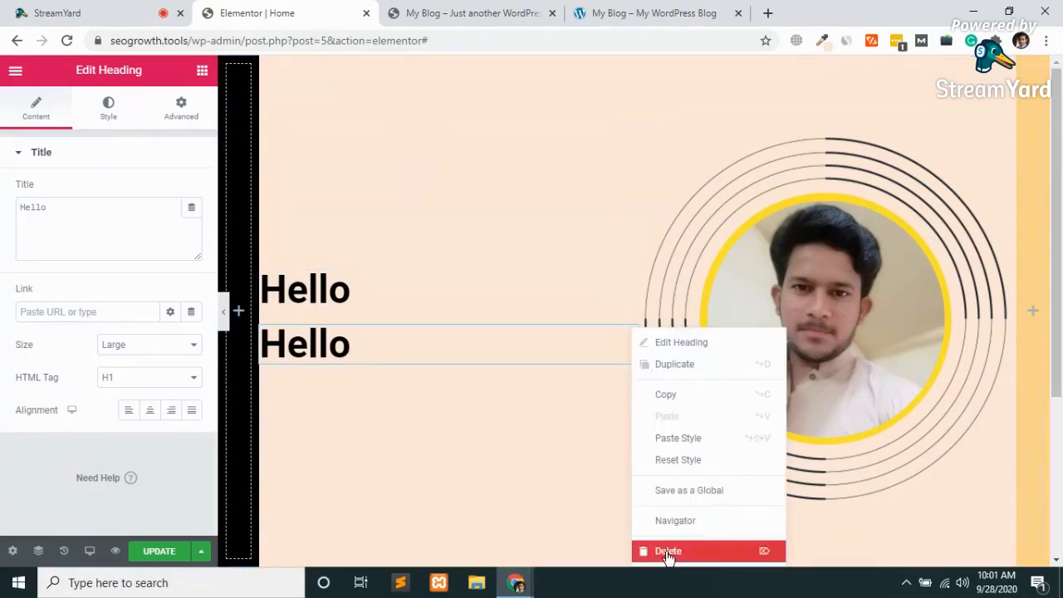
key("Delete")
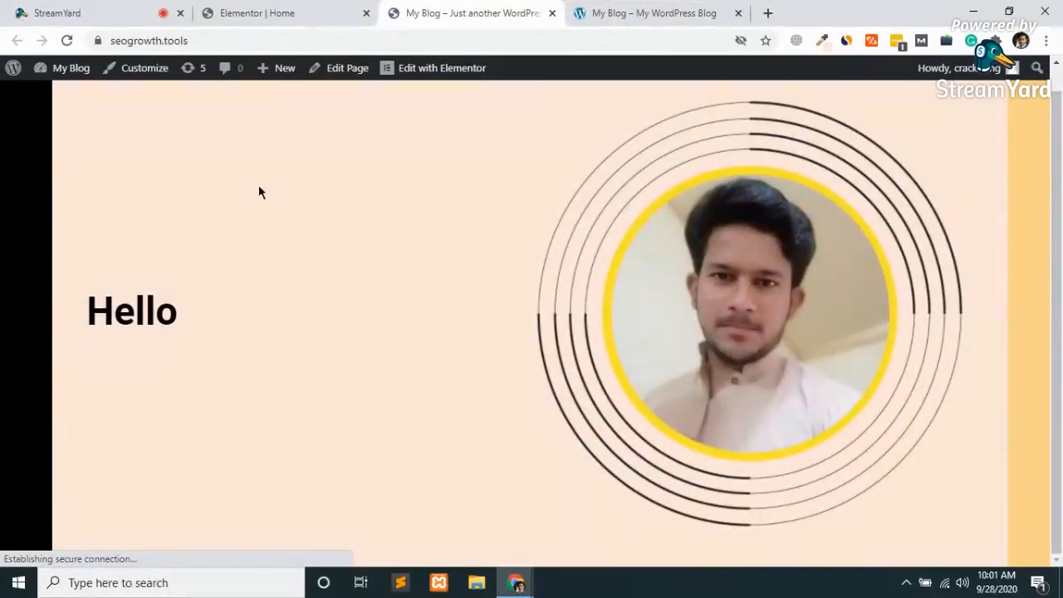
Step: Compare the greeting's horizontal position with cracksking.com and set the Hello heading's left margin to 25 px
left_click(675, 10)
left_click(506, 10)
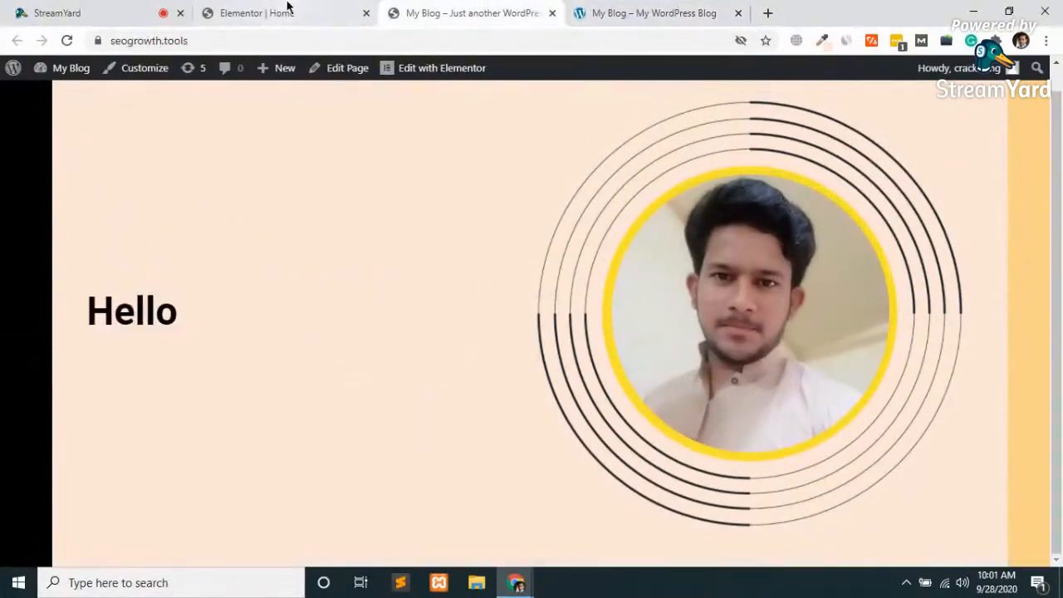
left_click(286, 10)
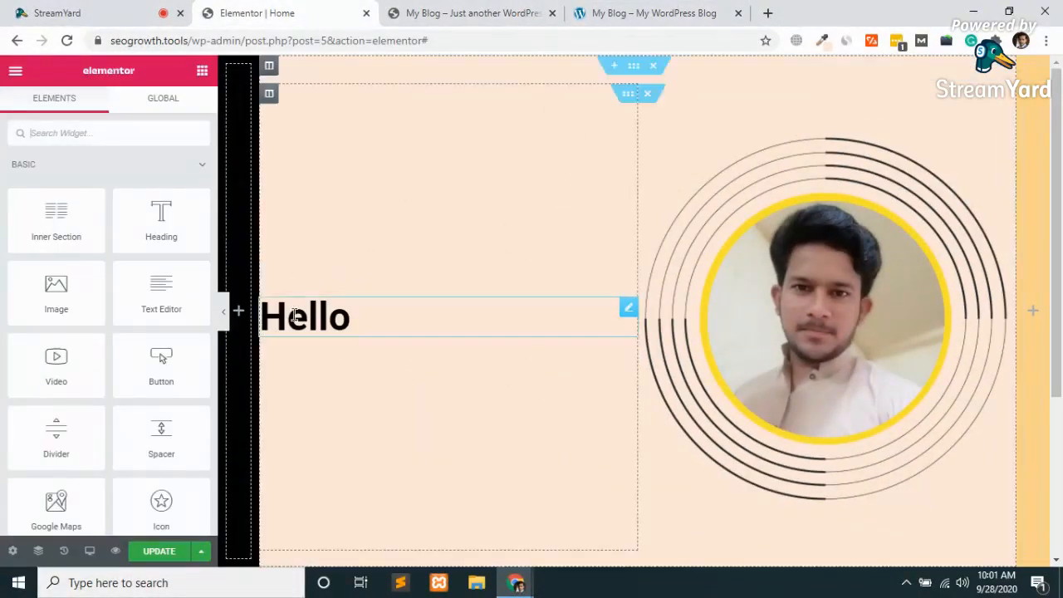
left_click(535, 315)
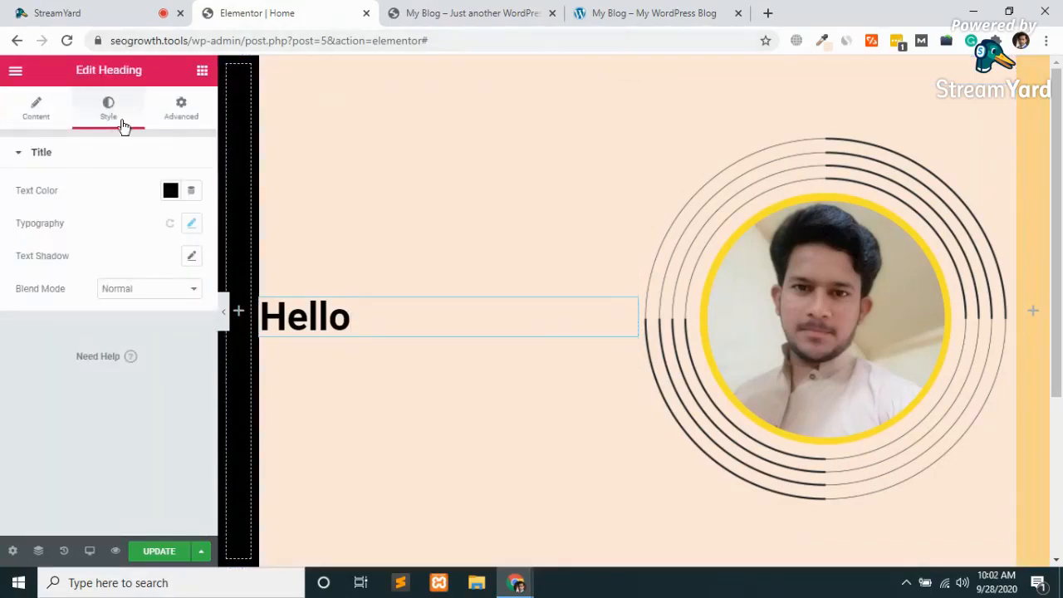
left_click(180, 116)
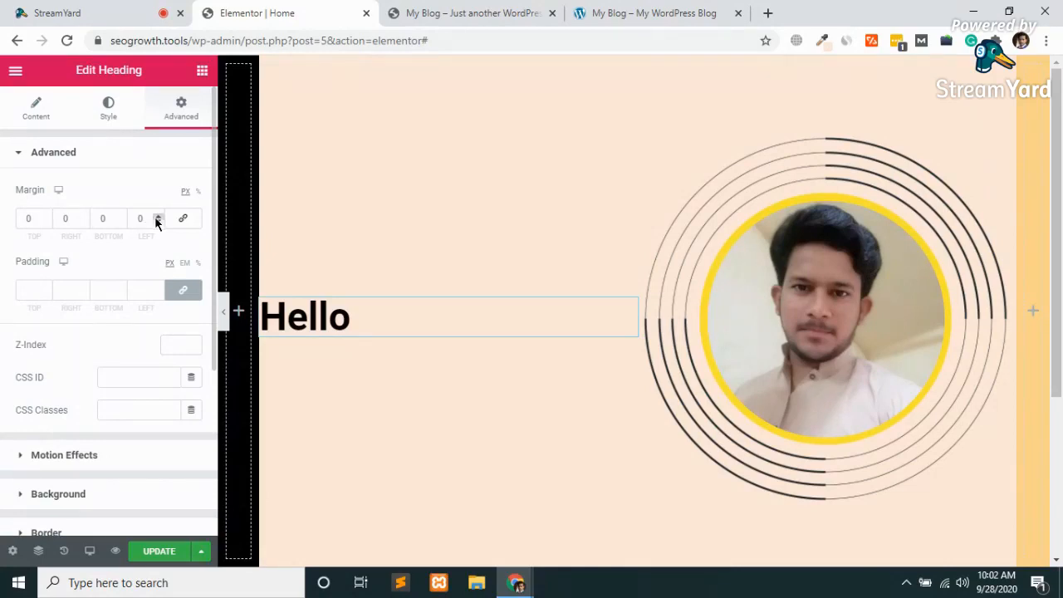
left_click_drag(158, 216, 158, 217)
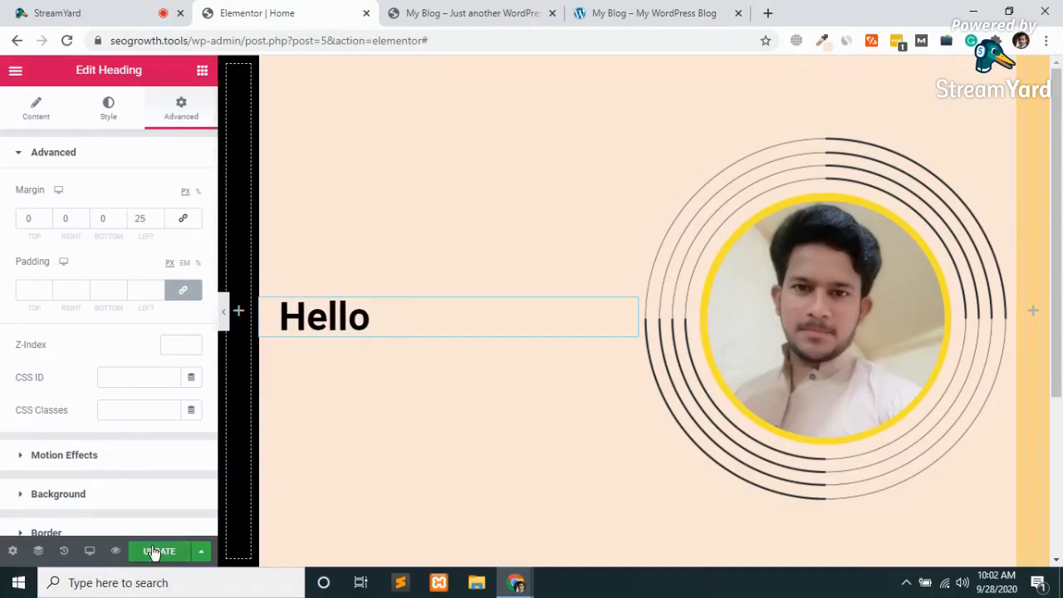
Step: Update the page and check the Hello heading's new position on the published homepage against cracksking.com
left_click(154, 550)
left_click(622, 12)
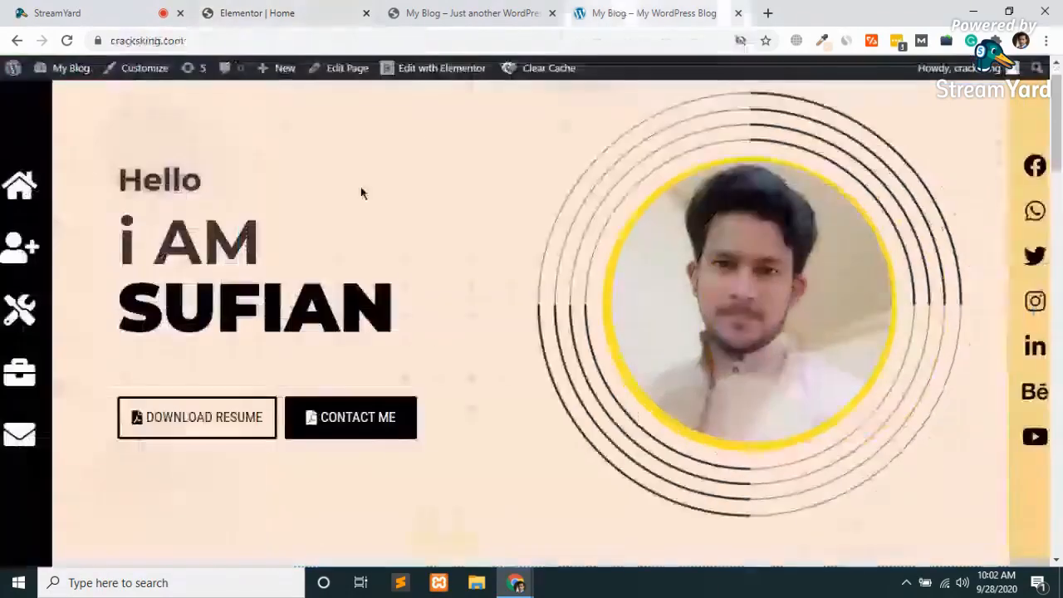
left_click(471, 11)
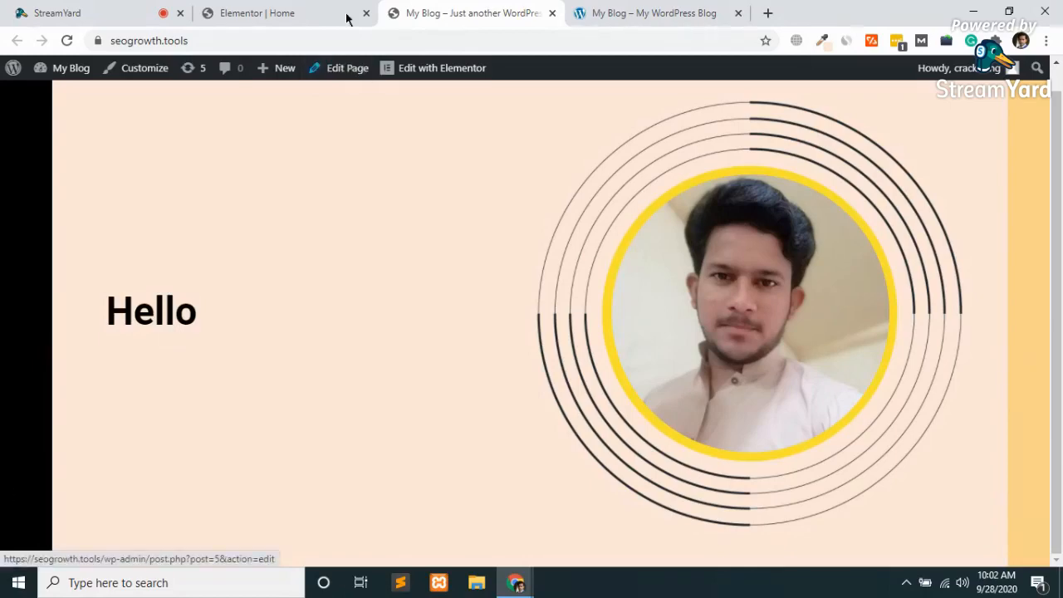
left_click(290, 10)
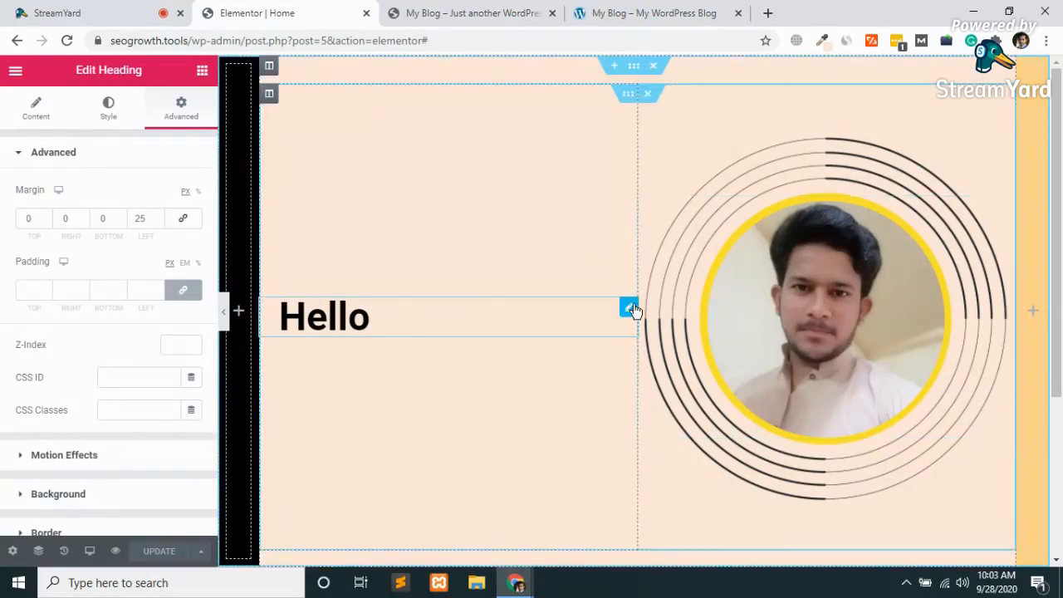
Step: Duplicate the Hello heading twice so that three headings are stacked in the column
right_click(632, 309)
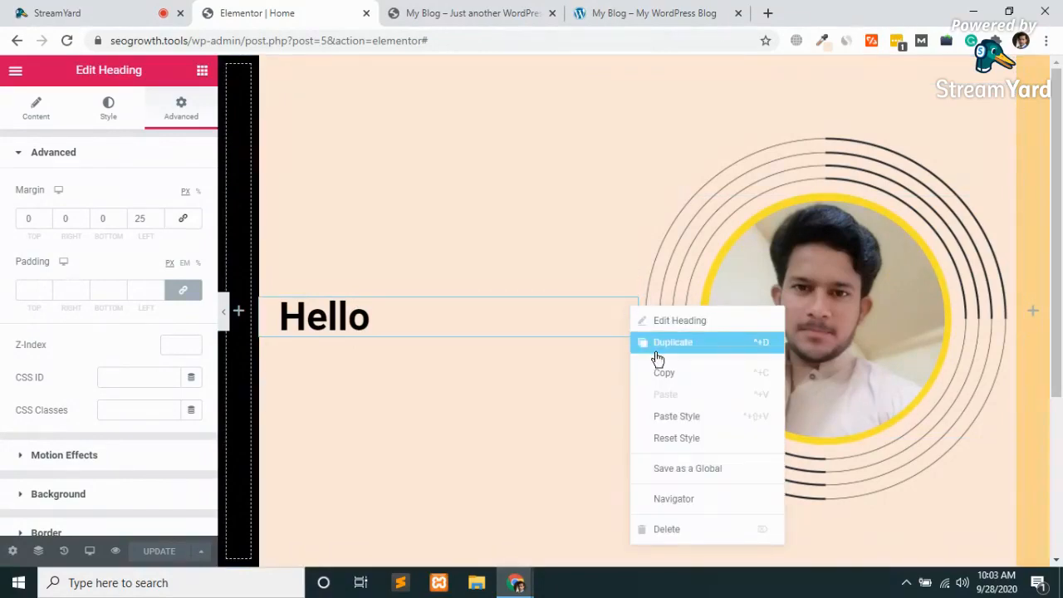
left_click(638, 341)
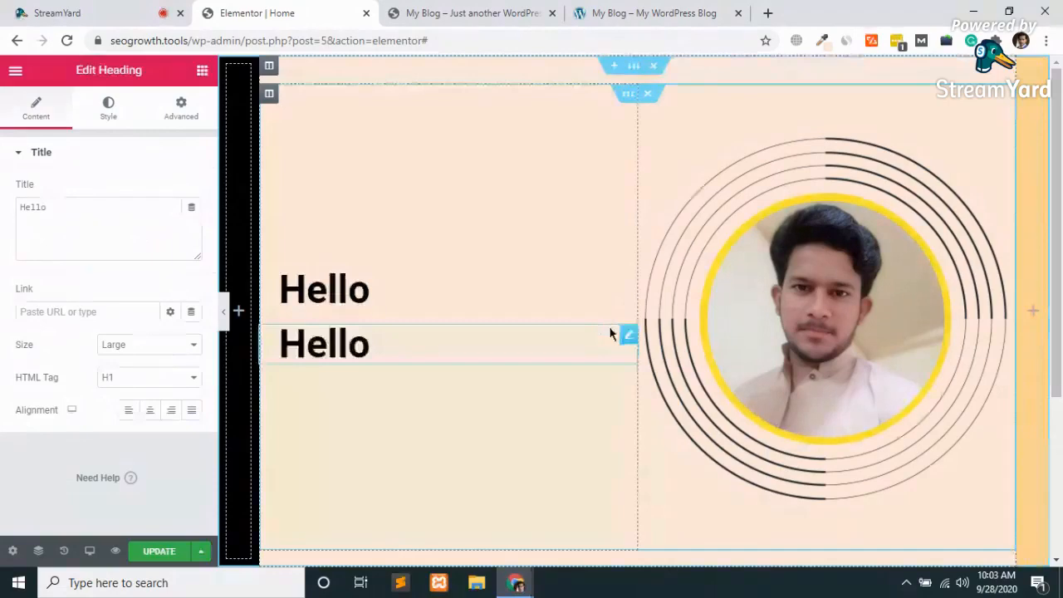
right_click(629, 337)
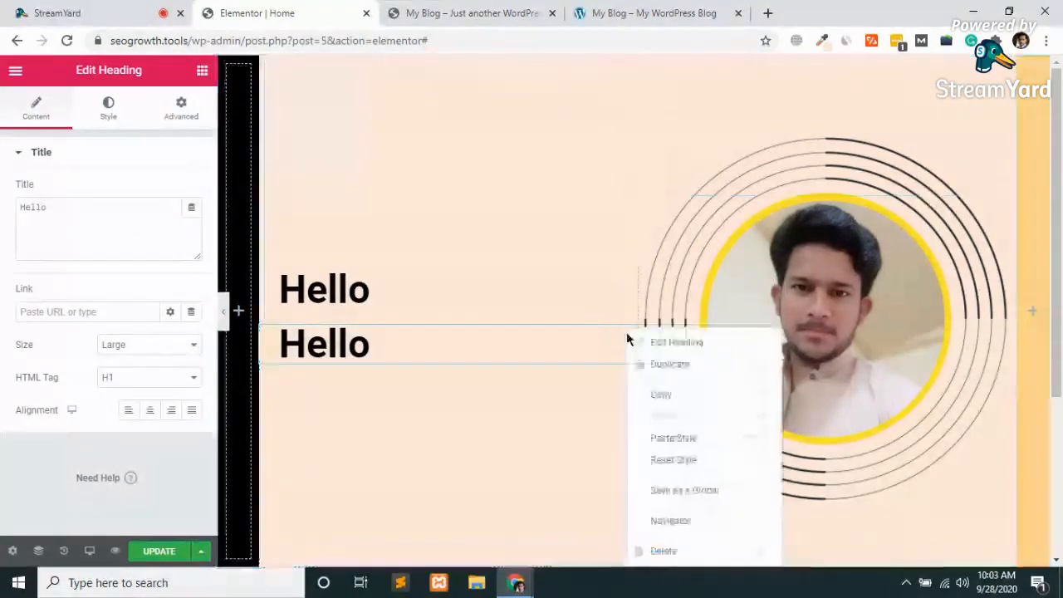
left_click(668, 372)
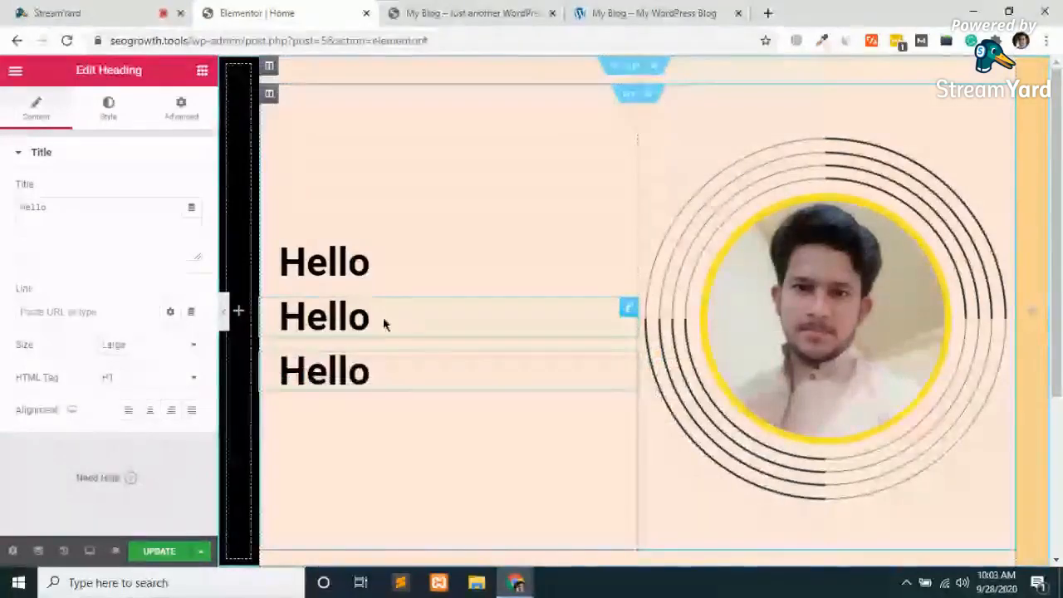
Step: Replace the text of the middle heading with "i AM"
left_click(383, 319)
key("BackSpace")
key("BackSpace")
key("BackSpace")
key("BackSpace")
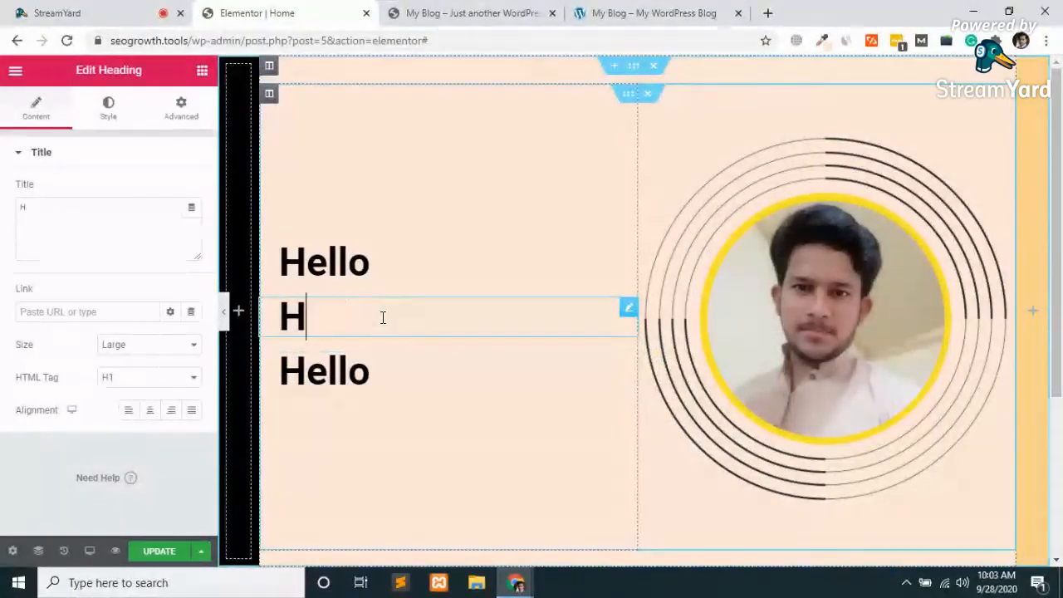
key("BackSpace")
type("i A")
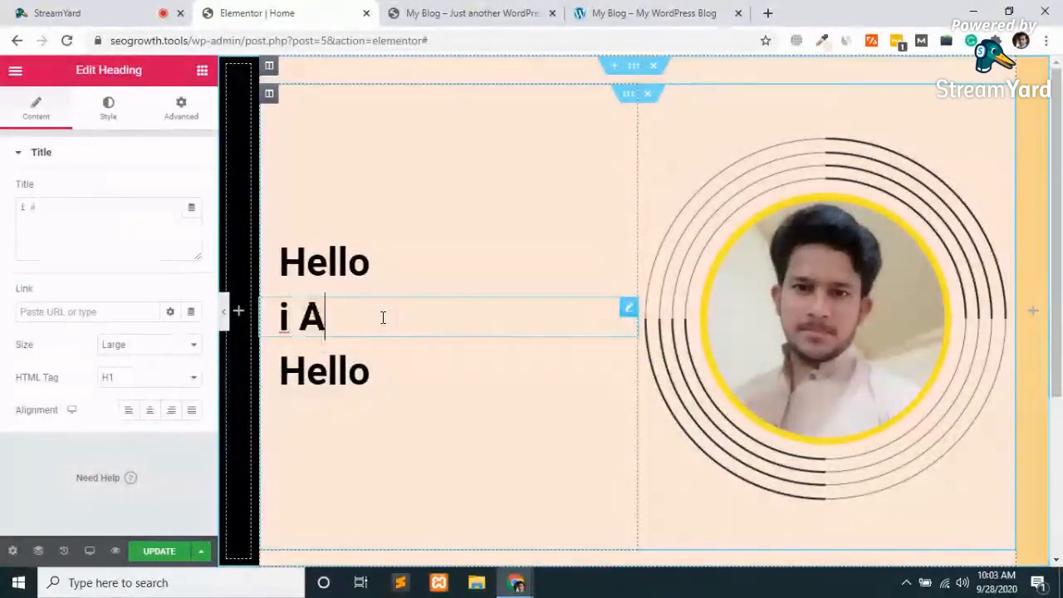
type("m")
key("BackSpace")
type("M")
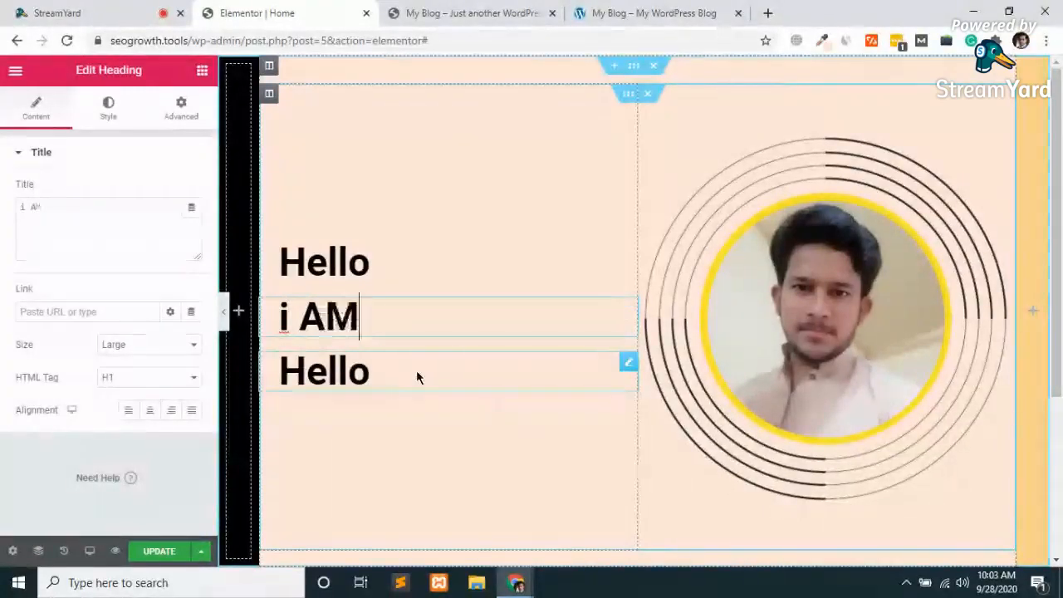
Step: Replace the text of the lowest heading with the portfolio owner's first name
left_click(419, 378)
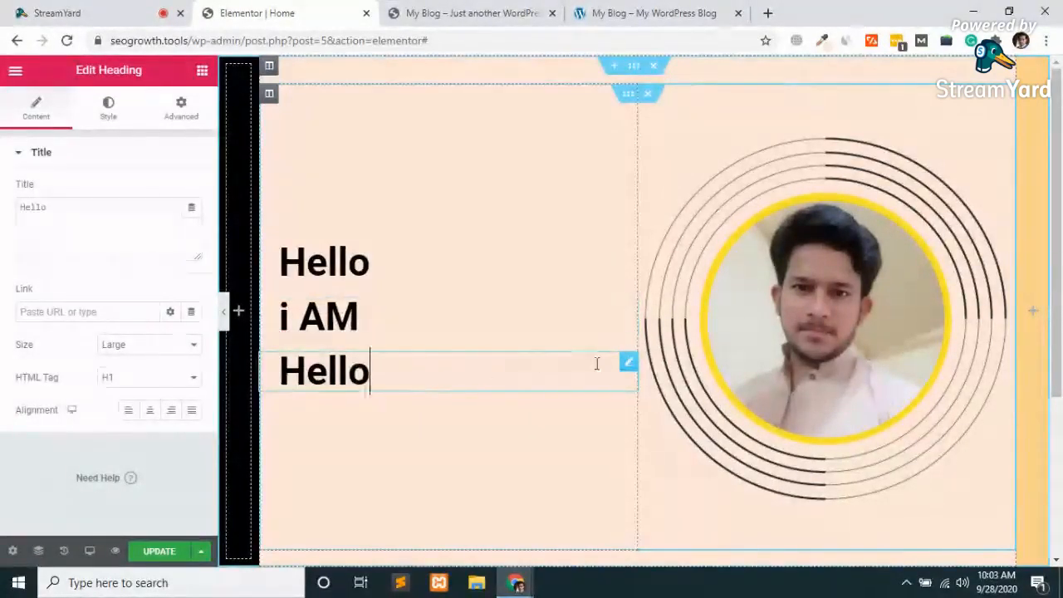
key("BackSpace")
key("BackSpace")
key("BackSpace")
key("BackSpace")
key("BackSpace")
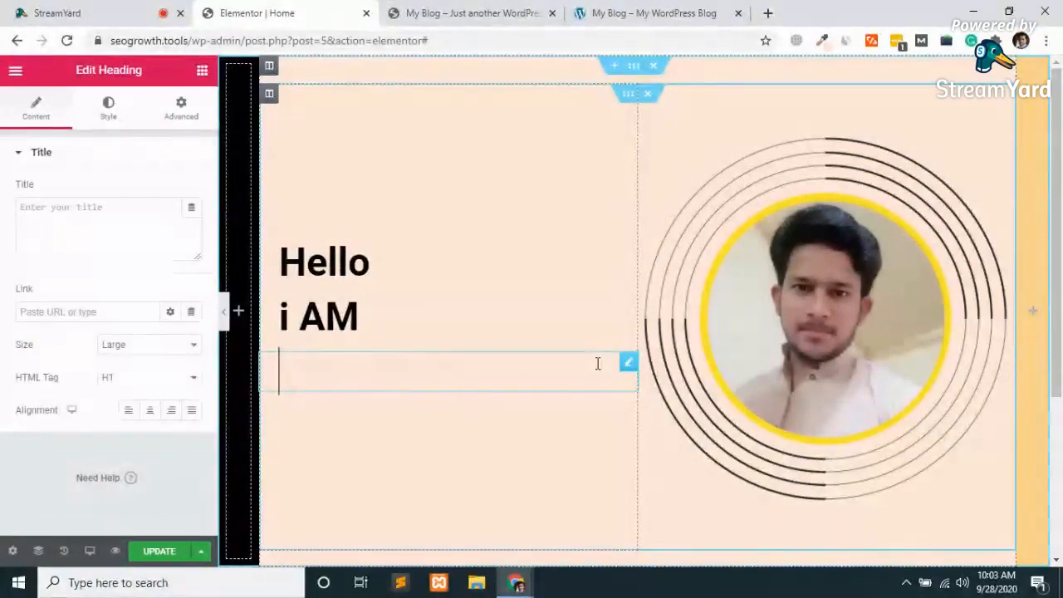
type("Sufian")
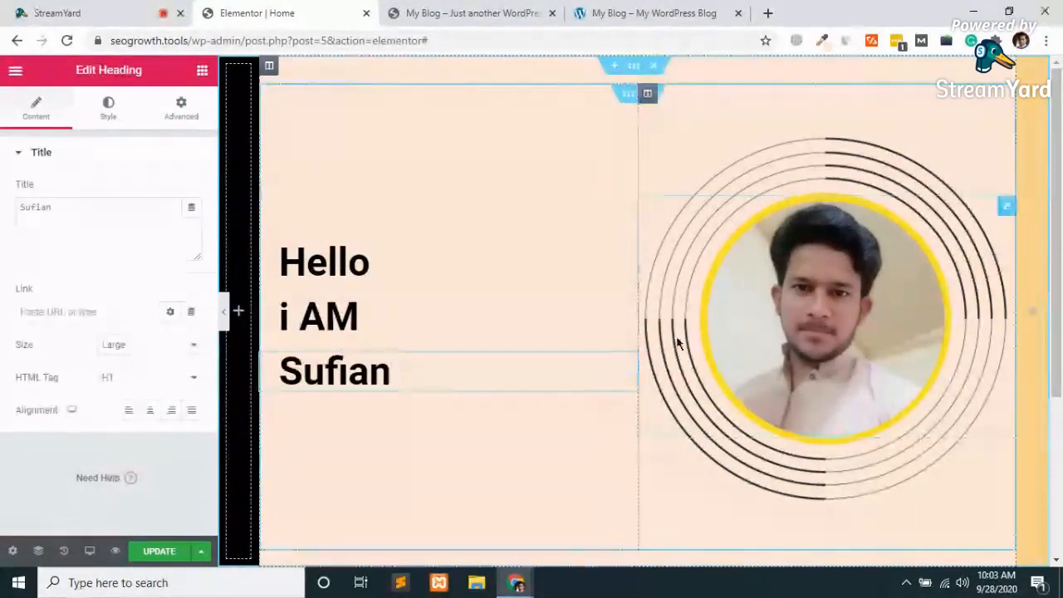
Step: Set the font size of the "i AM" heading to 105 px
left_click(628, 311)
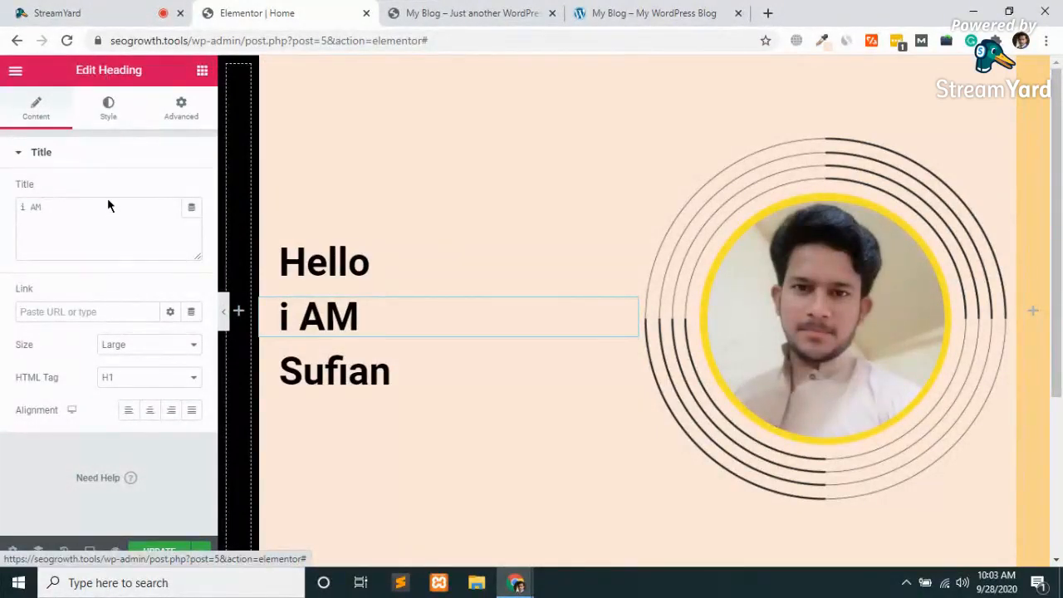
left_click(108, 108)
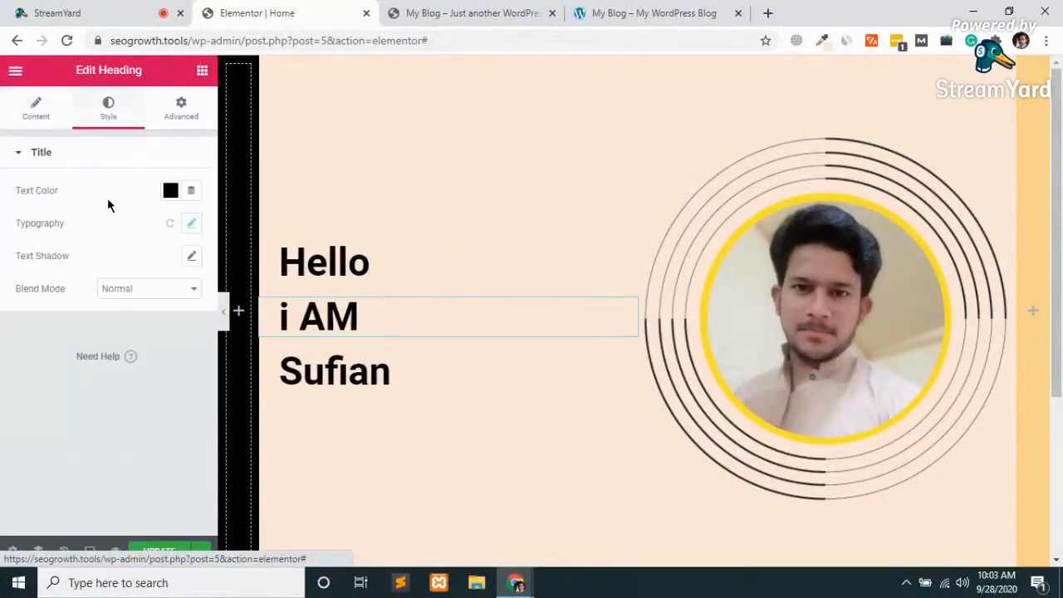
left_click(190, 227)
left_click_drag(52, 324, 89, 337)
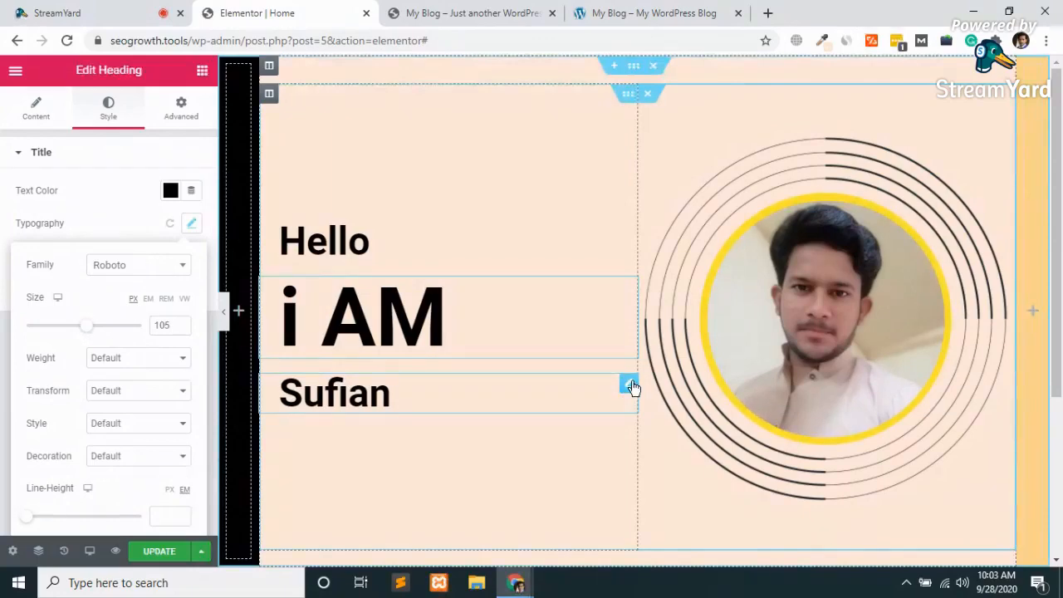
Step: Set the font size of the first-name heading below "i AM" to 147 px
left_click(630, 384)
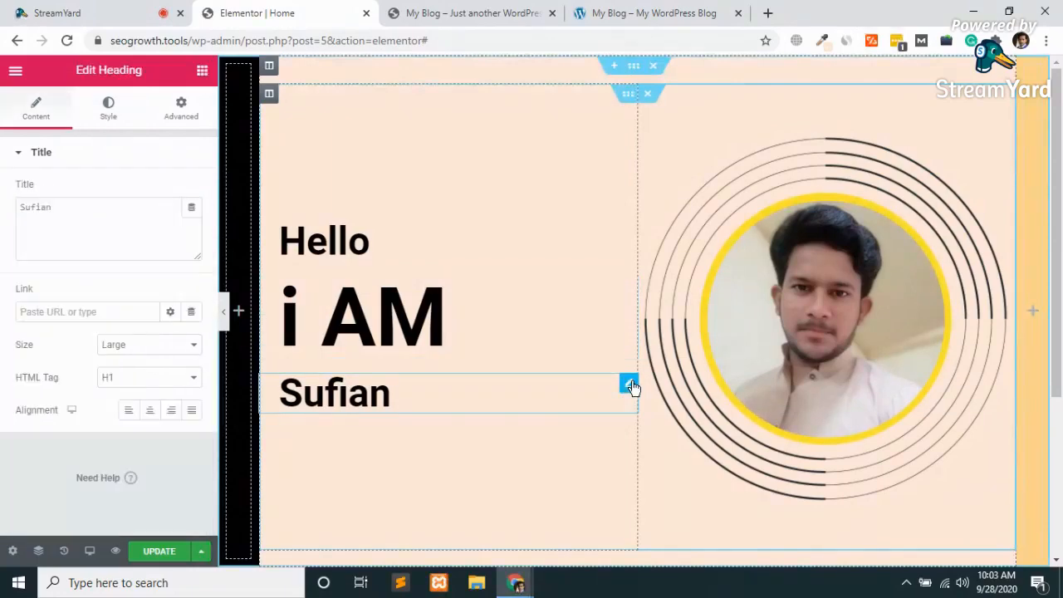
left_click(108, 108)
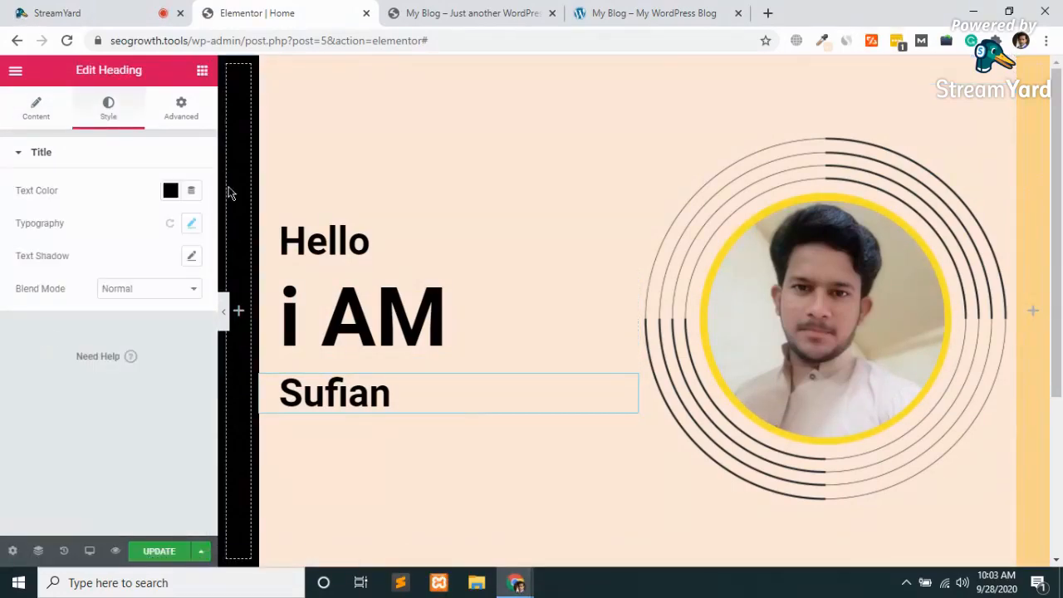
left_click(192, 226)
left_click_drag(60, 326, 111, 331)
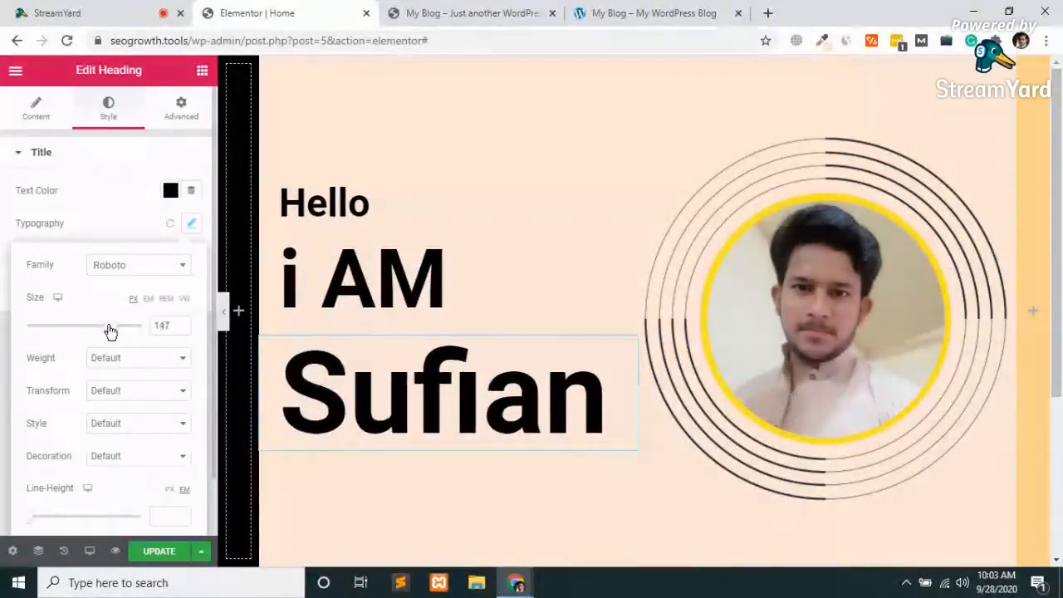
left_click(471, 407)
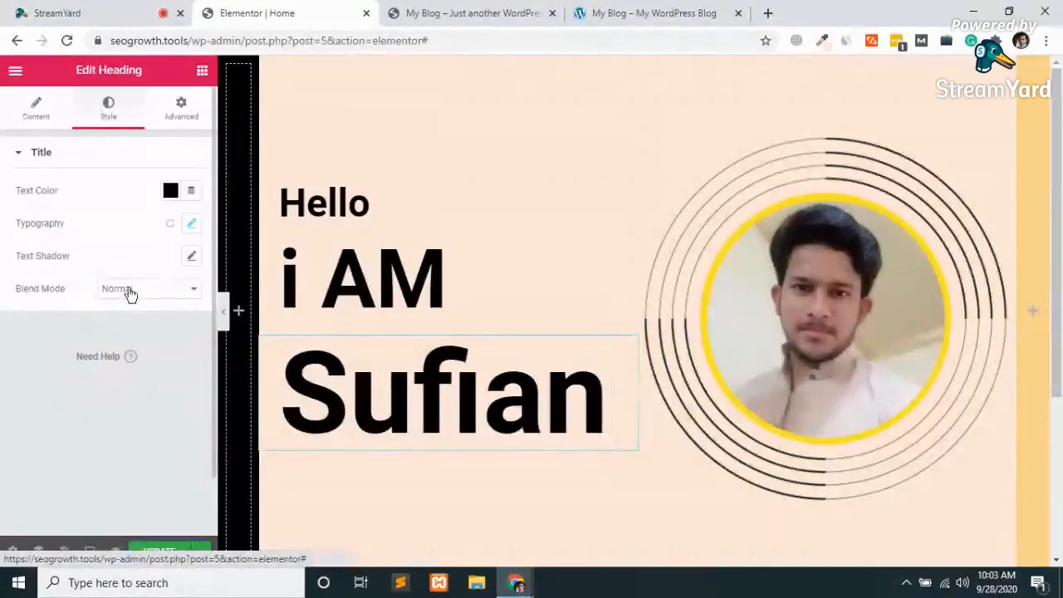
Step: Rewrite the text of the lowest heading so the first name is entirely in capital letters
left_click(36, 108)
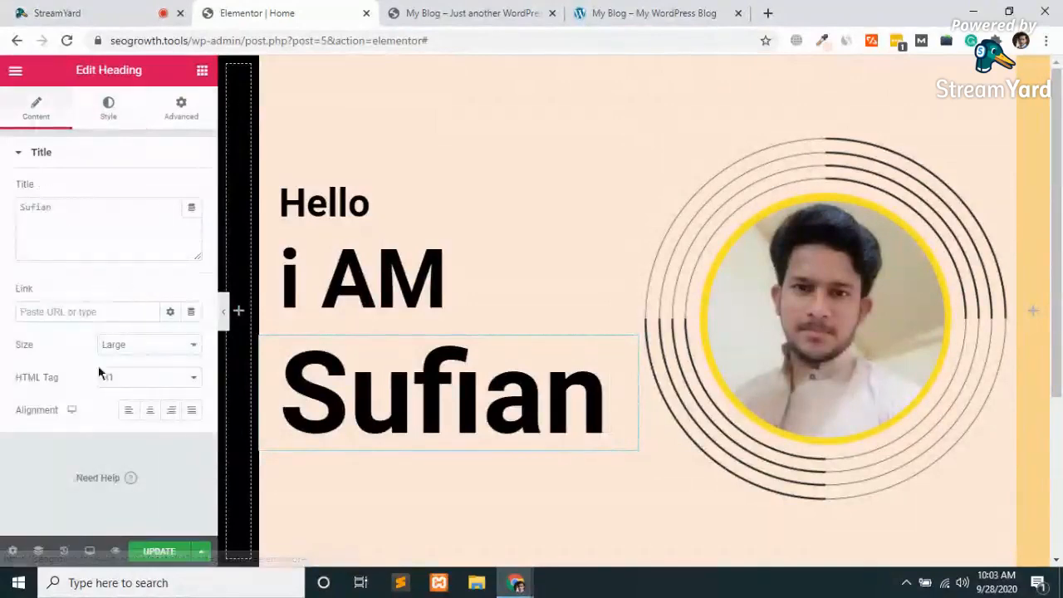
left_click(84, 214)
key("BackSpace")
key("BackSpace")
key("BackSpace")
key("BackSpace")
key("BackSpace")
key("BackSpace")
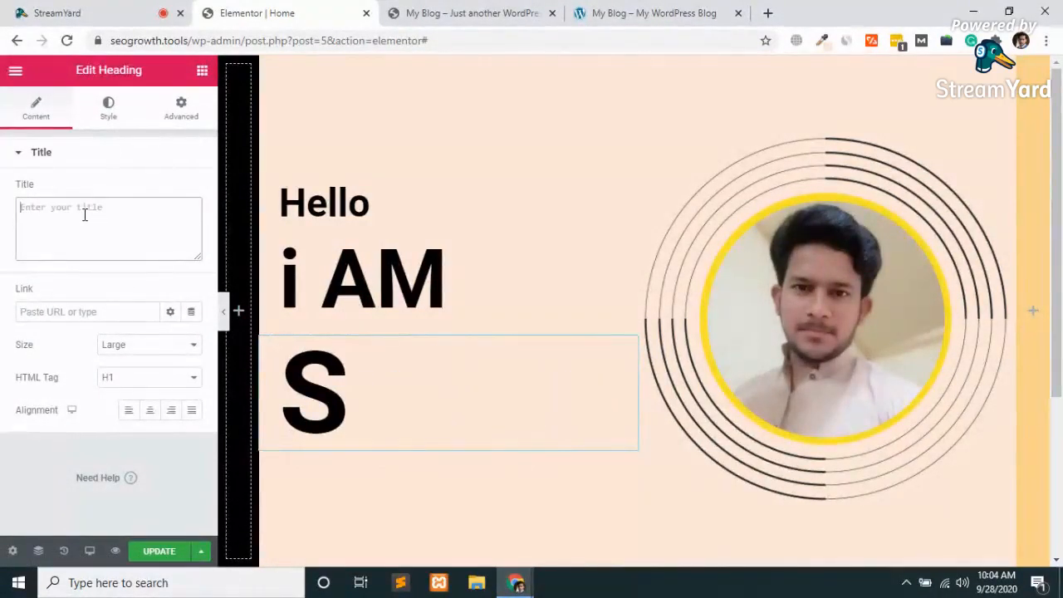
type("SUFIAN")
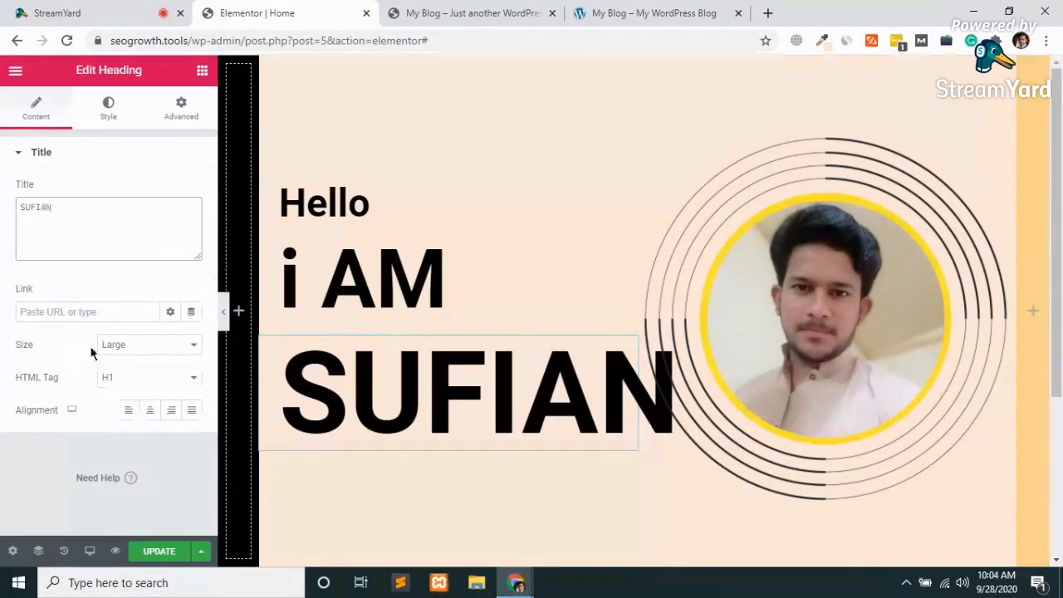
Step: Reduce the capitalised name heading's font size to 134 px and update the page
left_click(108, 110)
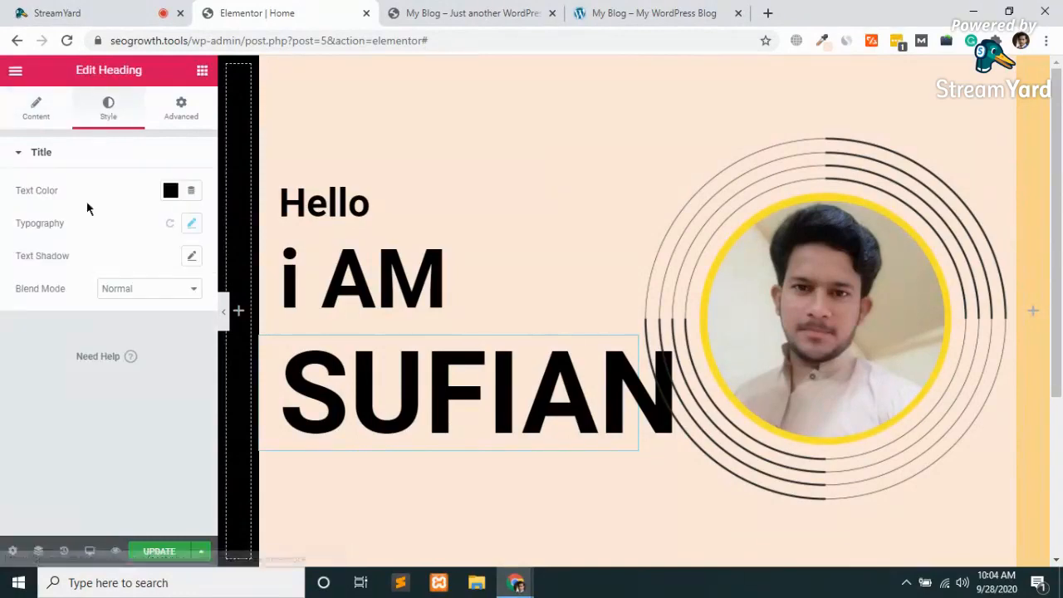
left_click(192, 225)
left_click(101, 394)
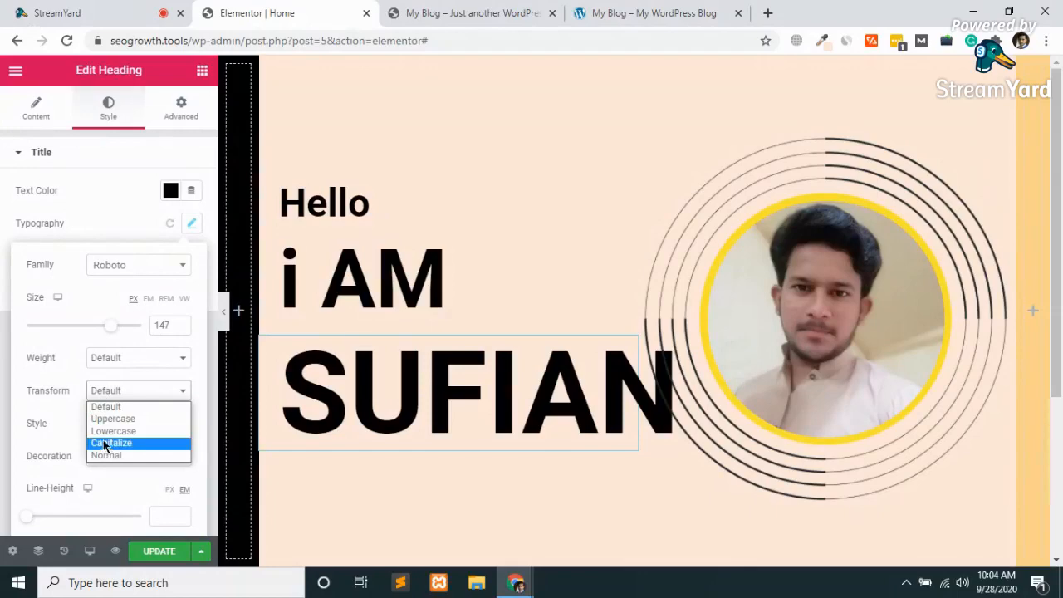
left_click(22, 428)
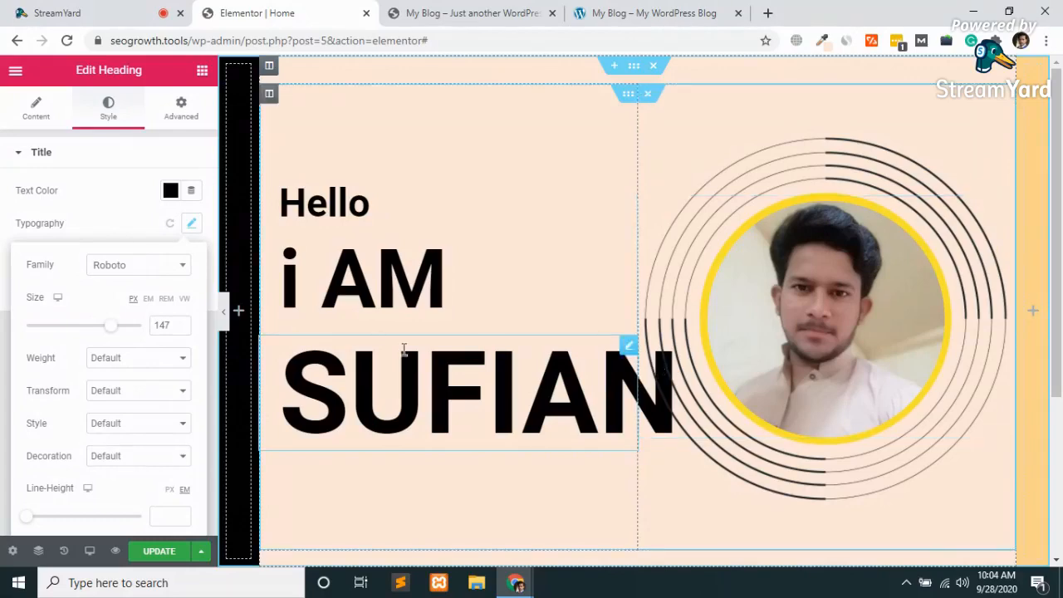
left_click_drag(117, 332, 105, 338)
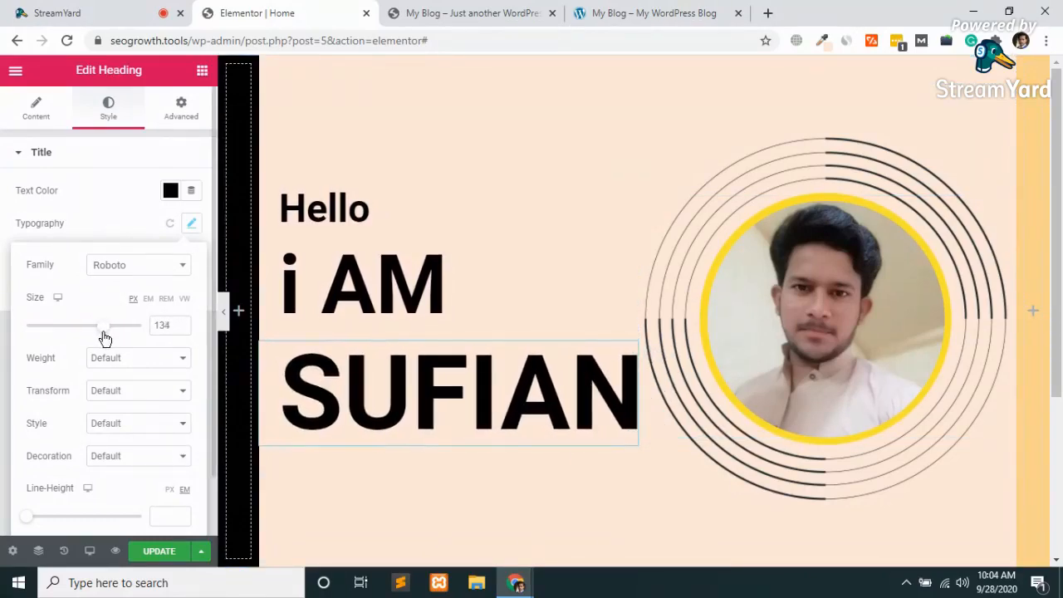
left_click(150, 555)
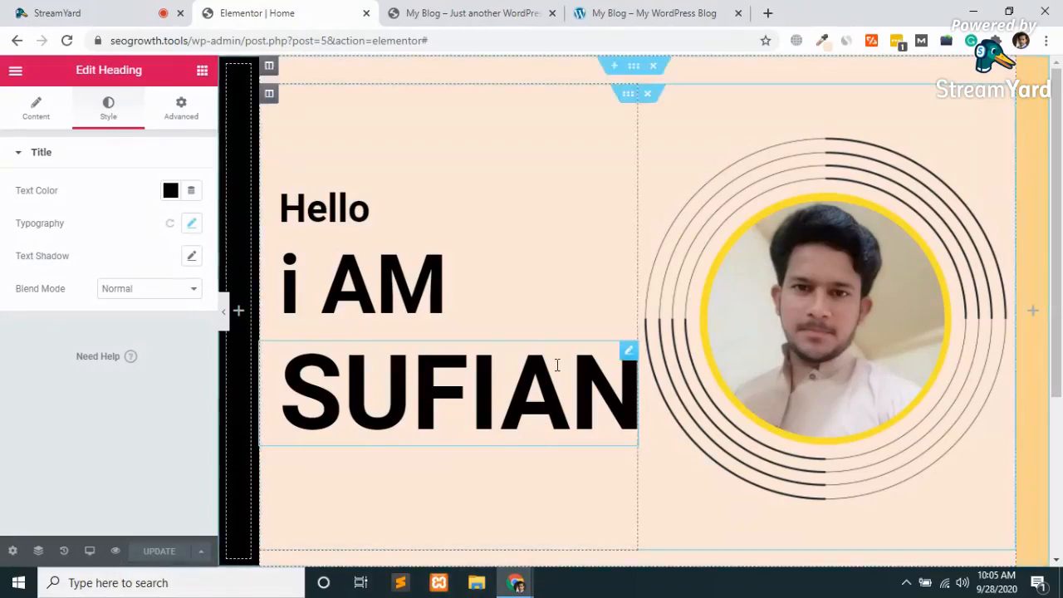
Step: Set the font weight of the name heading to 900
left_click(192, 225)
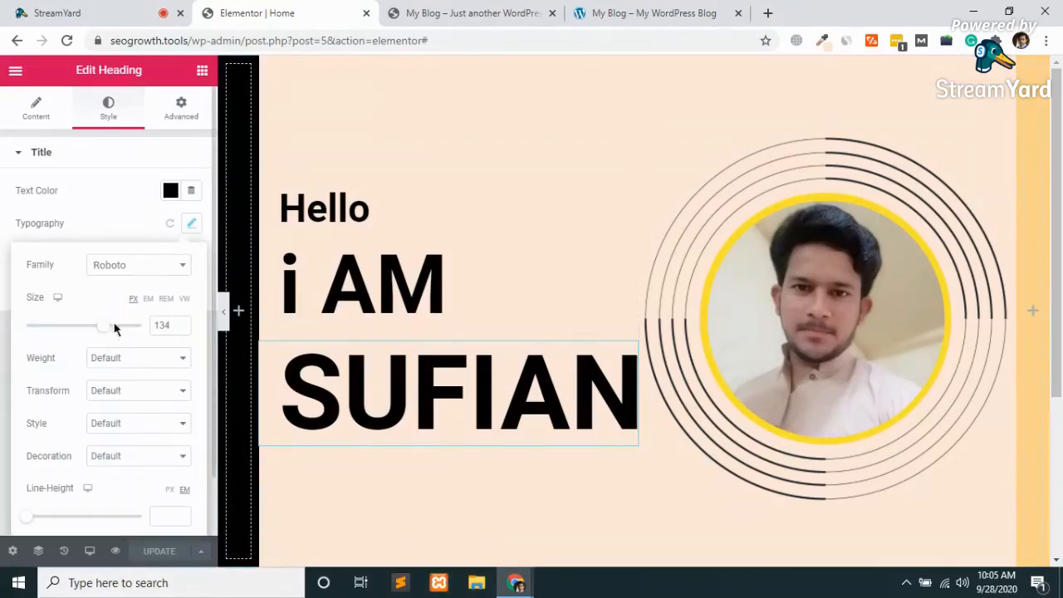
left_click(145, 360)
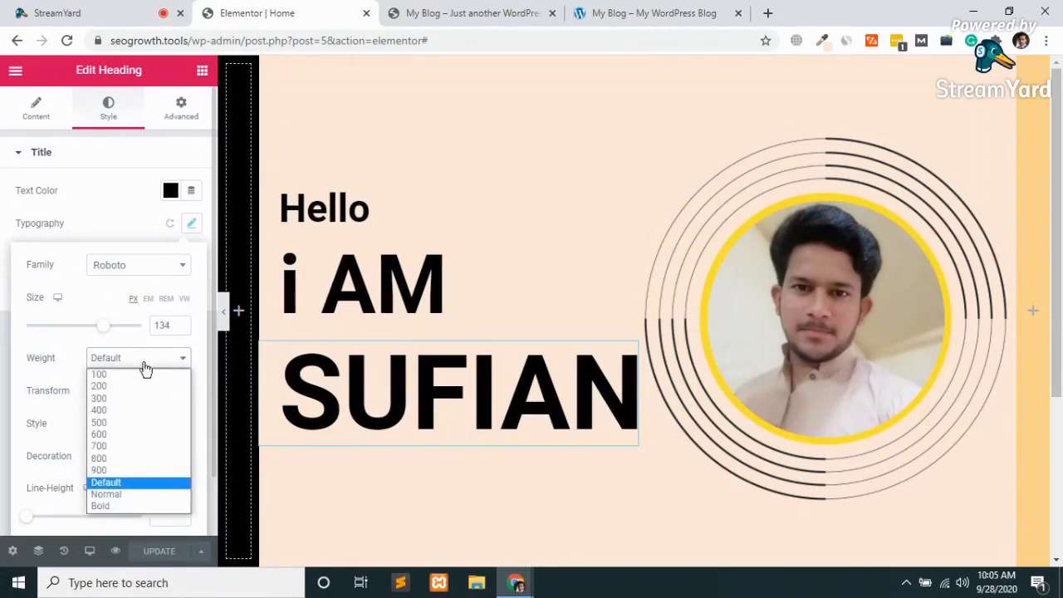
left_click(108, 471)
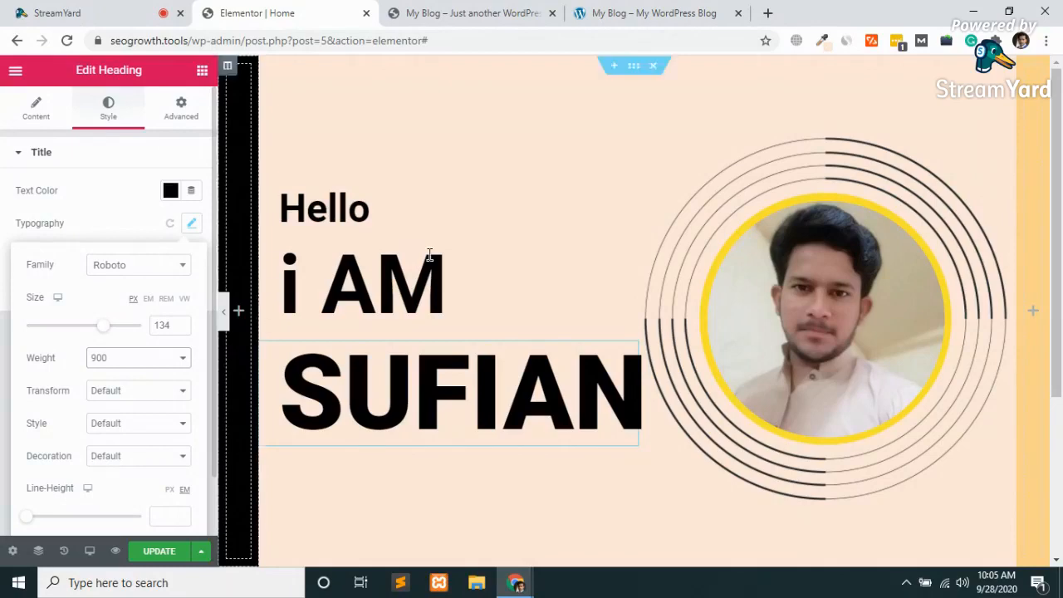
Step: Update the page and compare the three headings on the published homepage with those on cracksking.com
left_click(314, 214)
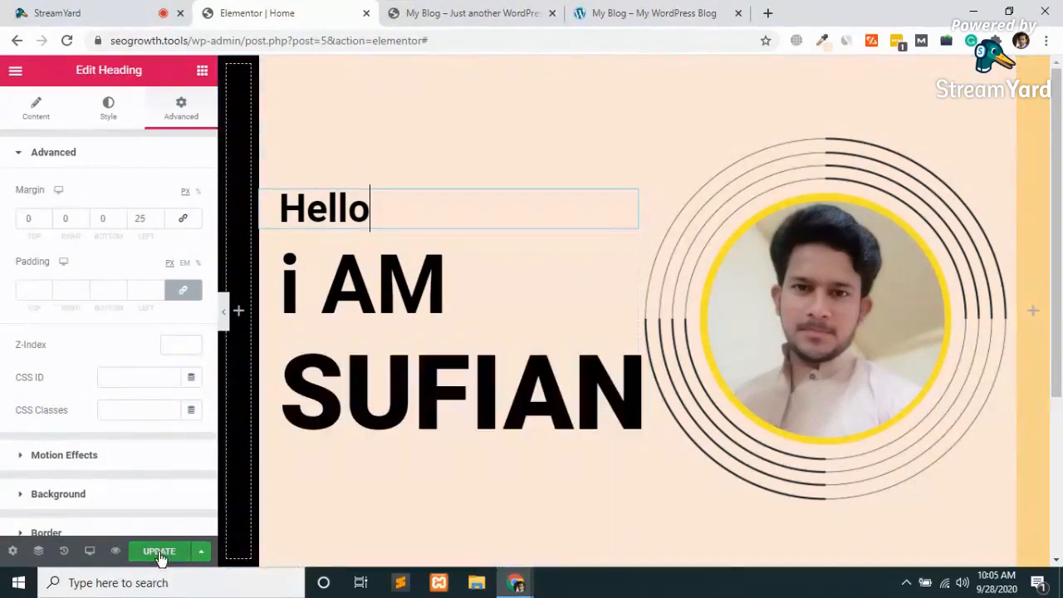
key("ctrl+s")
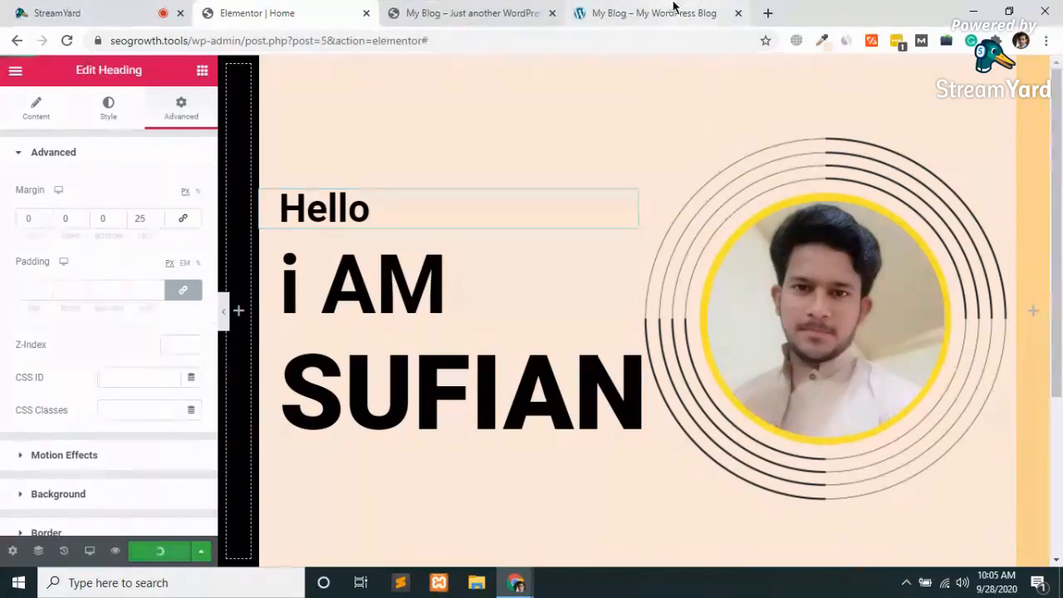
left_click(671, 7)
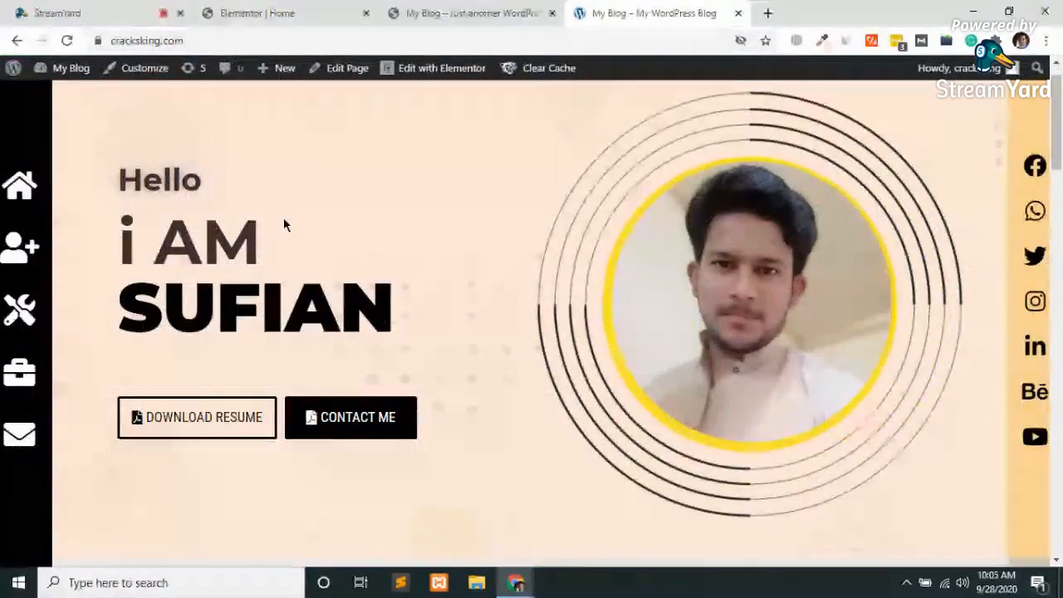
left_click(443, 7)
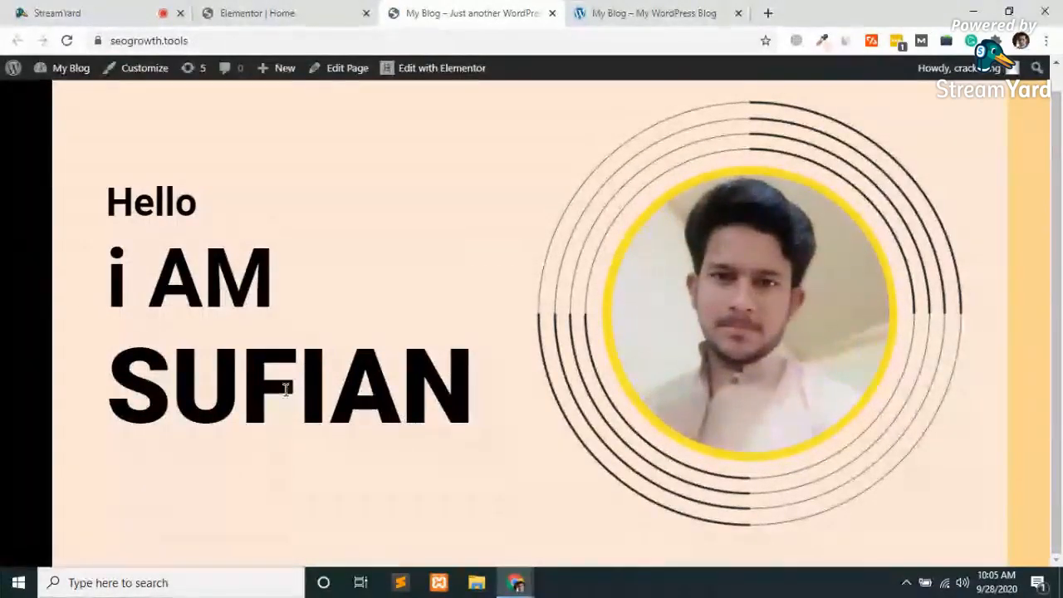
Step: Return to the Elementor editor and give the Hello heading a Fade In entrance animation
left_click(333, 13)
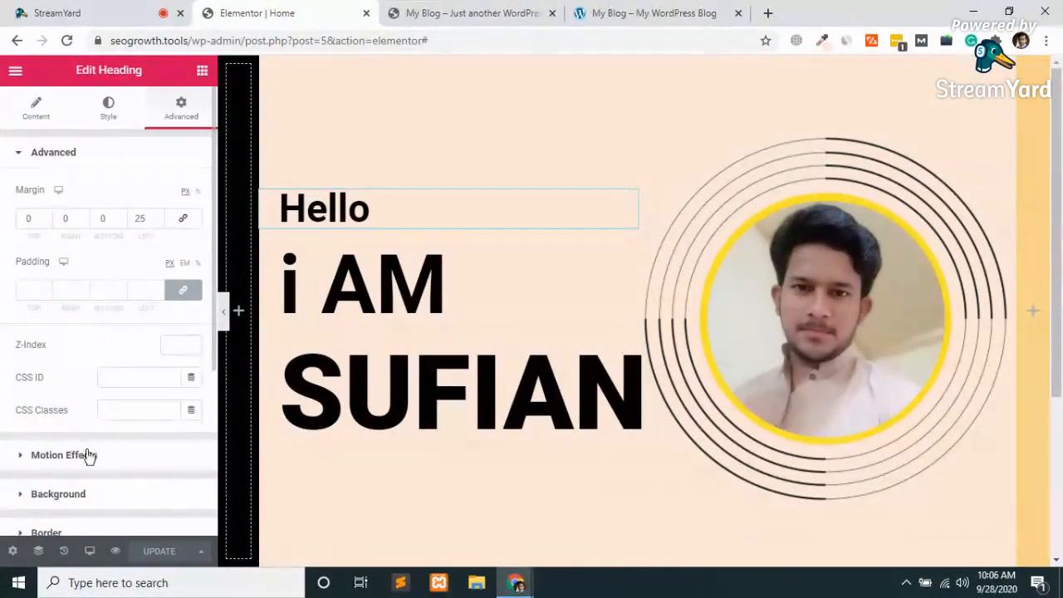
left_click(64, 461)
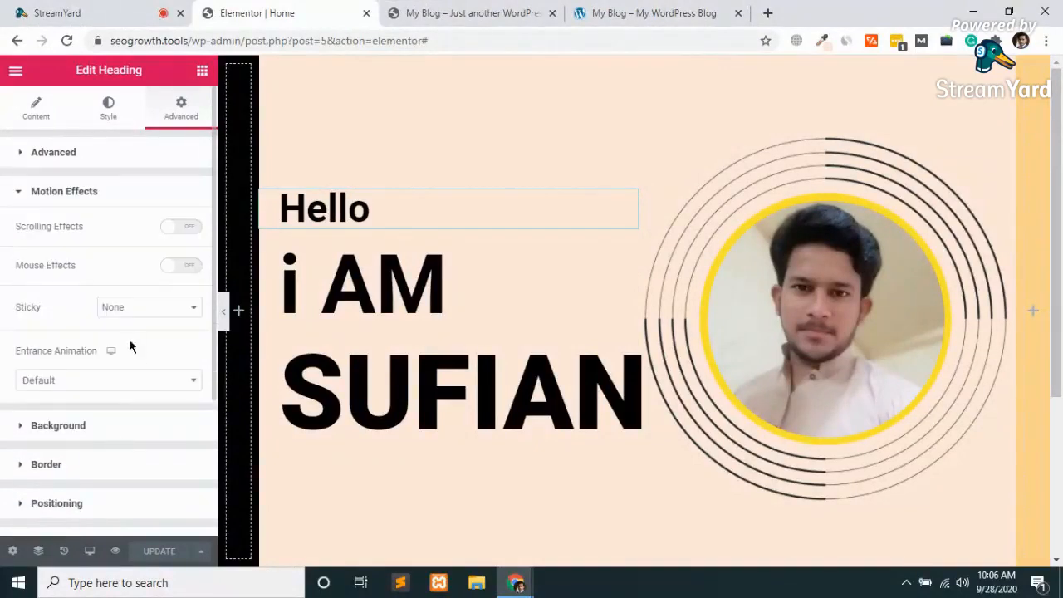
left_click(50, 382)
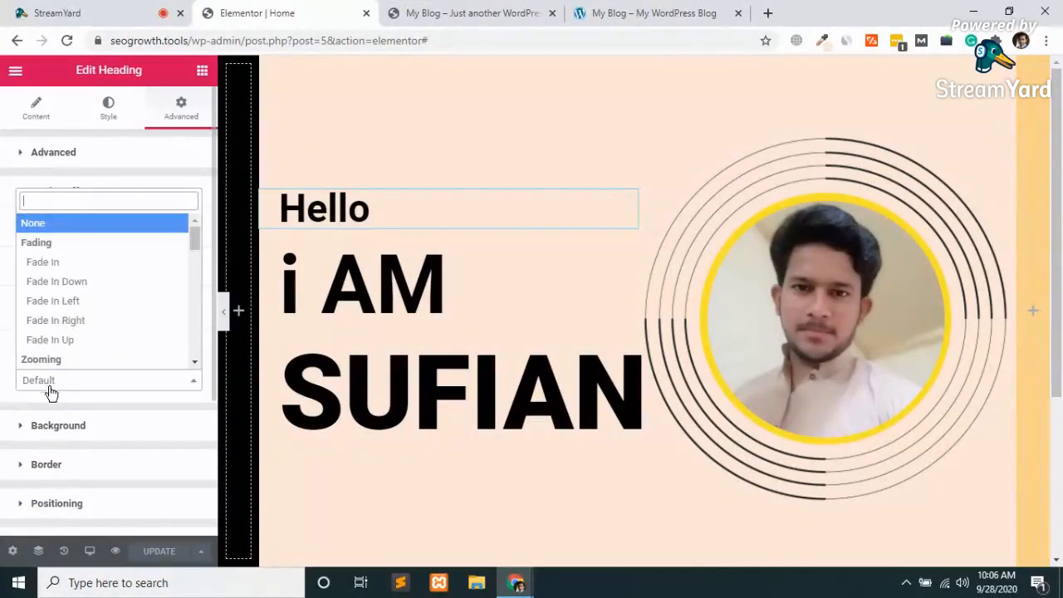
left_click(53, 263)
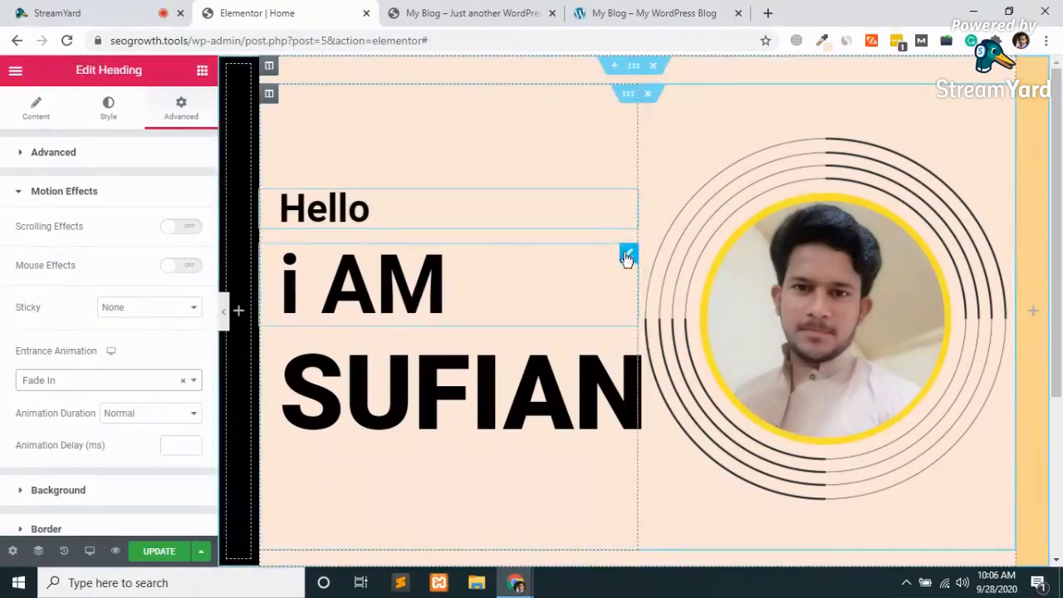
left_click_drag(629, 253, 623, 252)
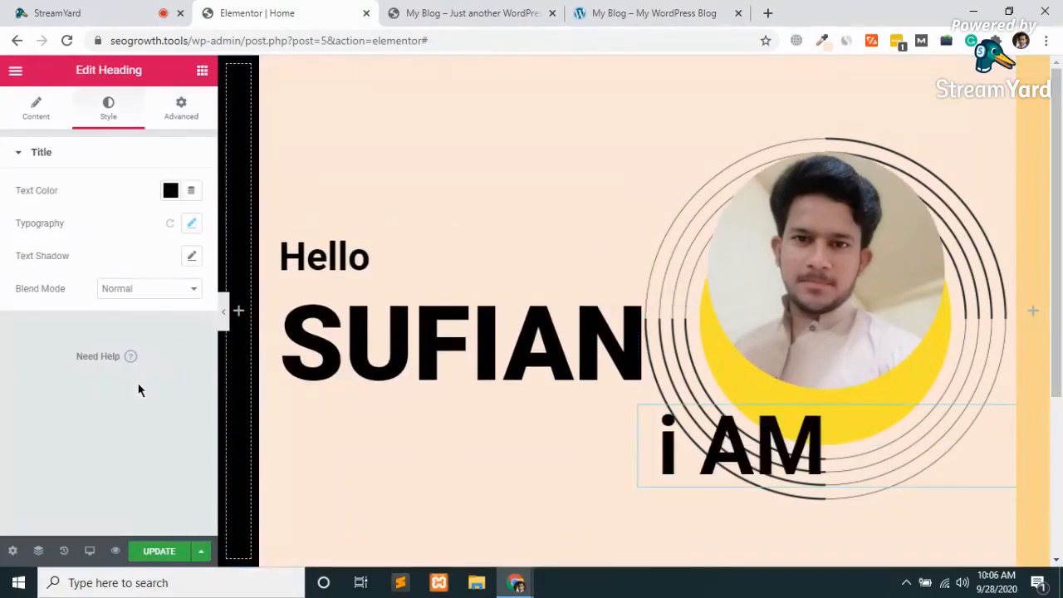
left_click(183, 115)
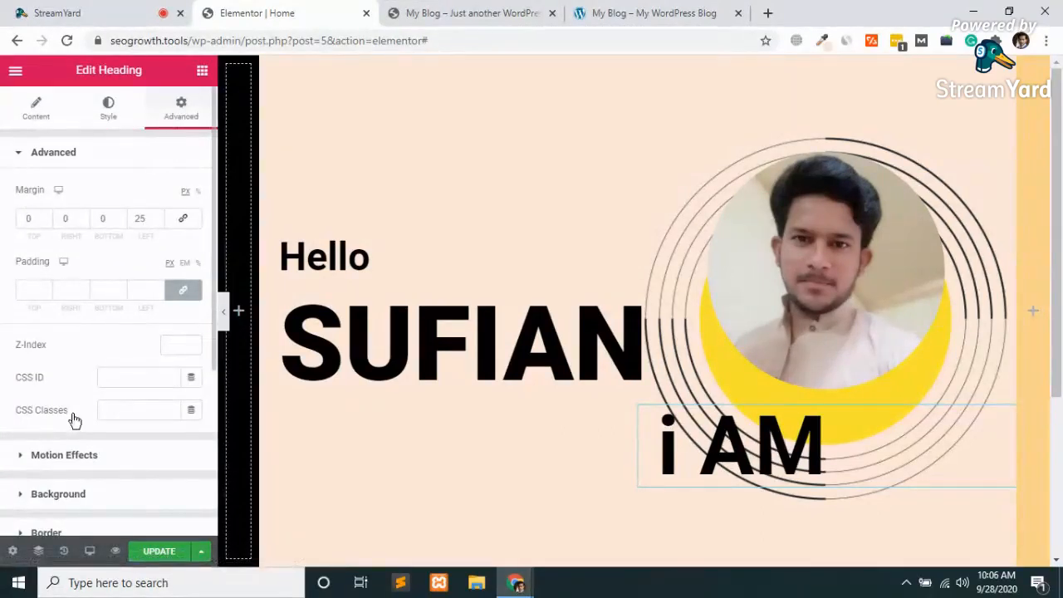
left_click(83, 452)
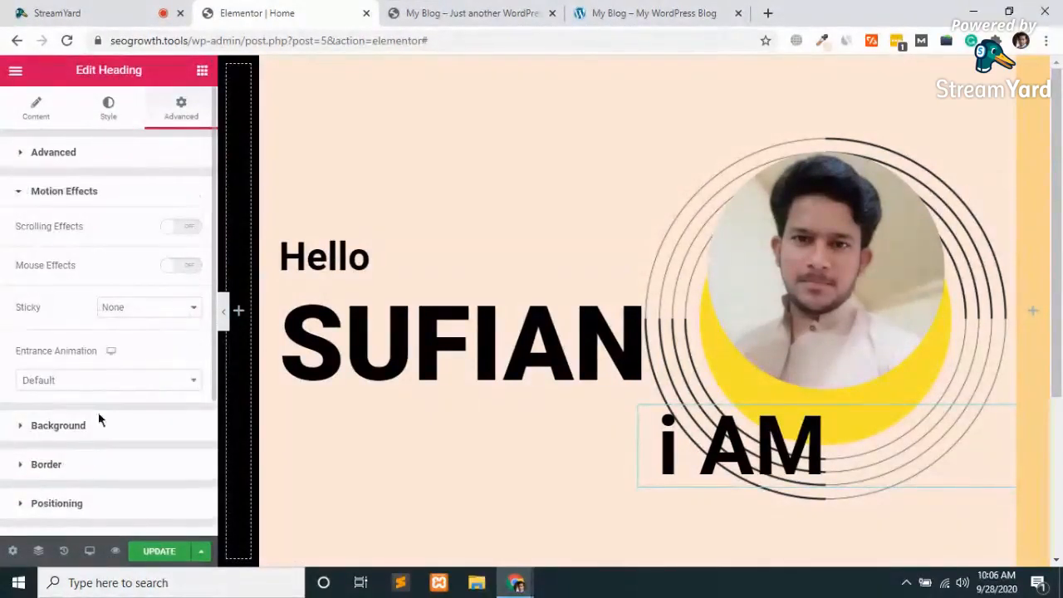
left_click(133, 381)
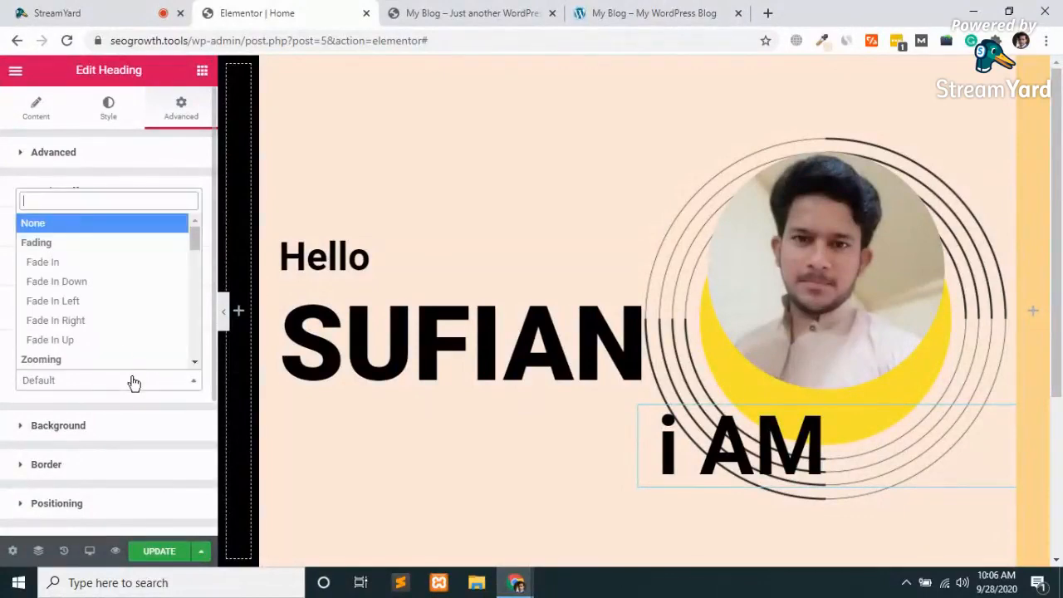
left_click(77, 263)
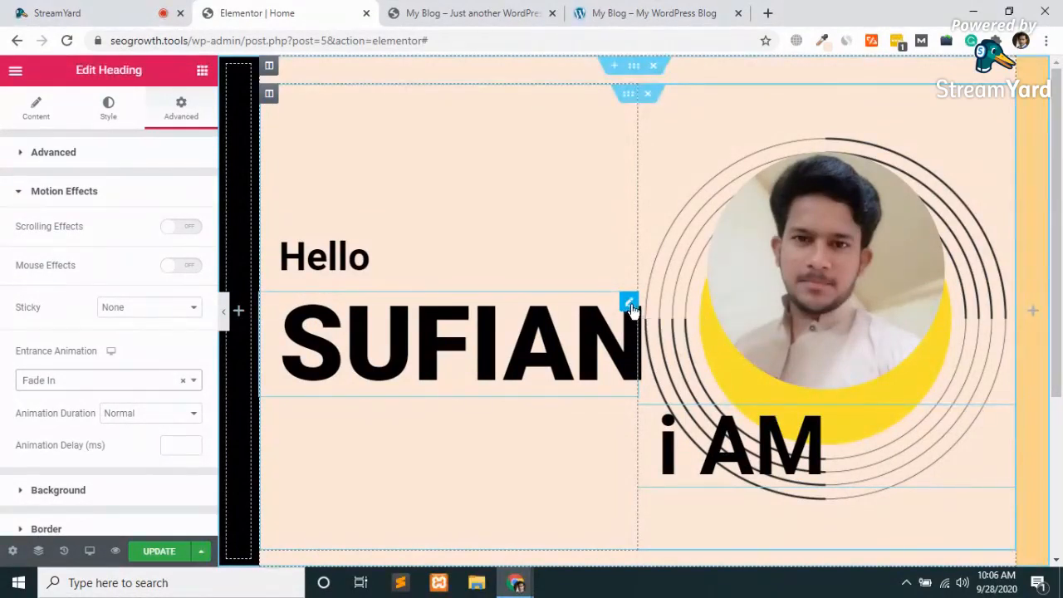
key("ctrl+z")
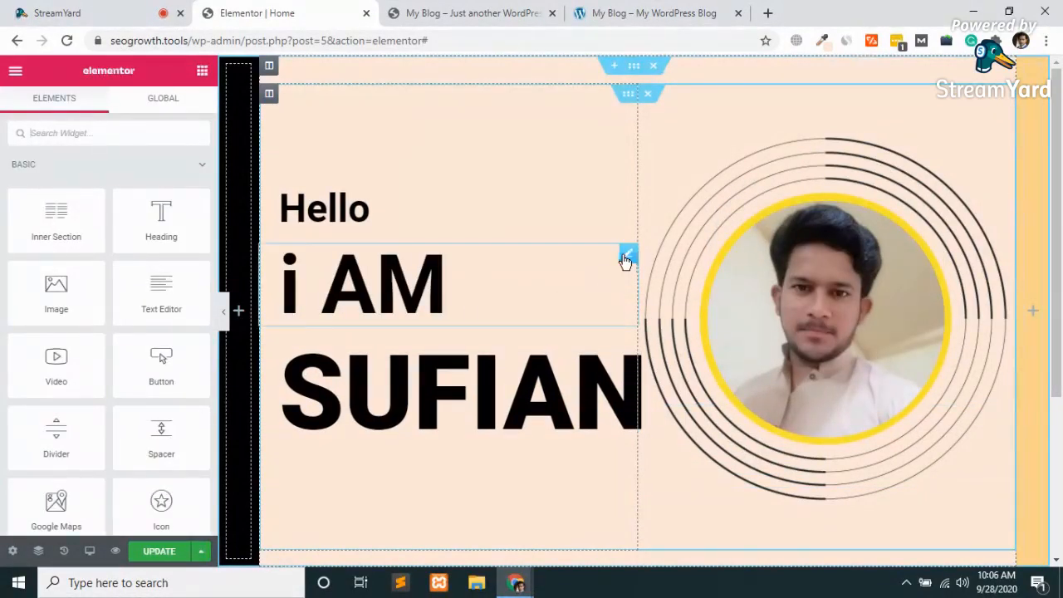
Step: Give the "i AM" heading a Fade In entrance animation
left_click(626, 255)
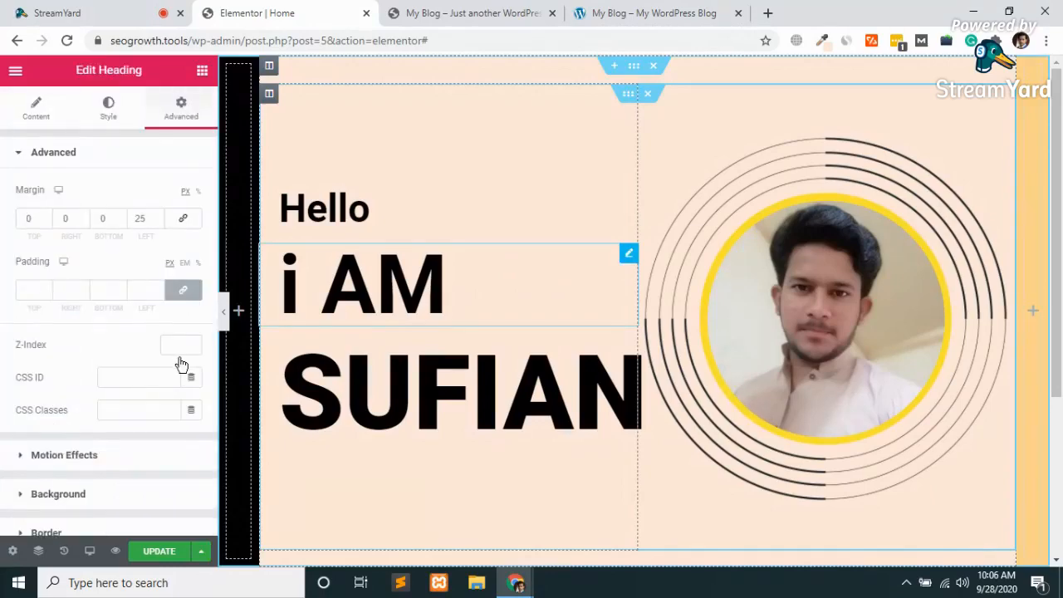
left_click(71, 453)
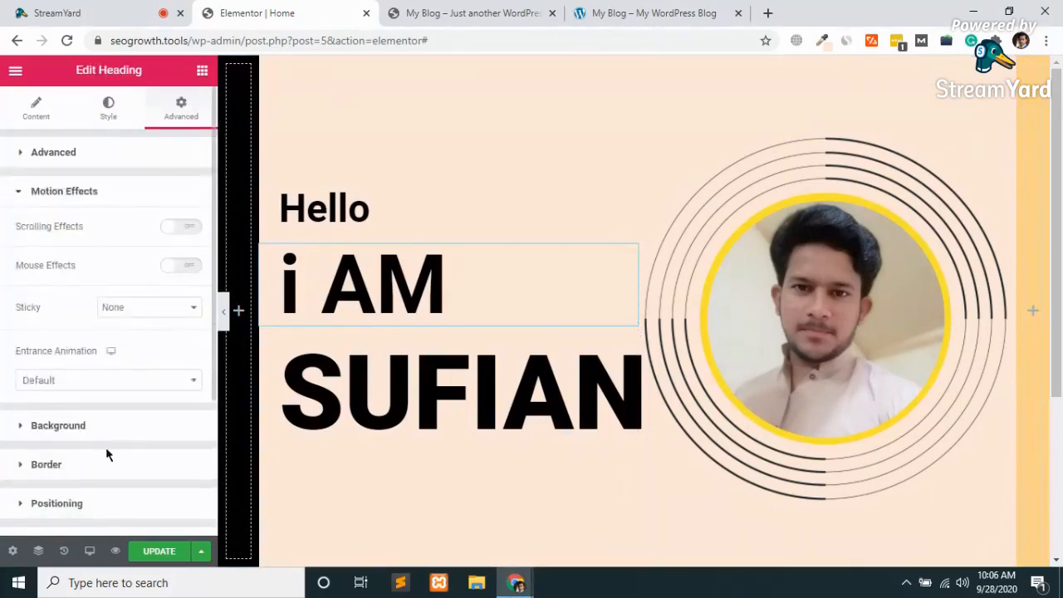
left_click(111, 378)
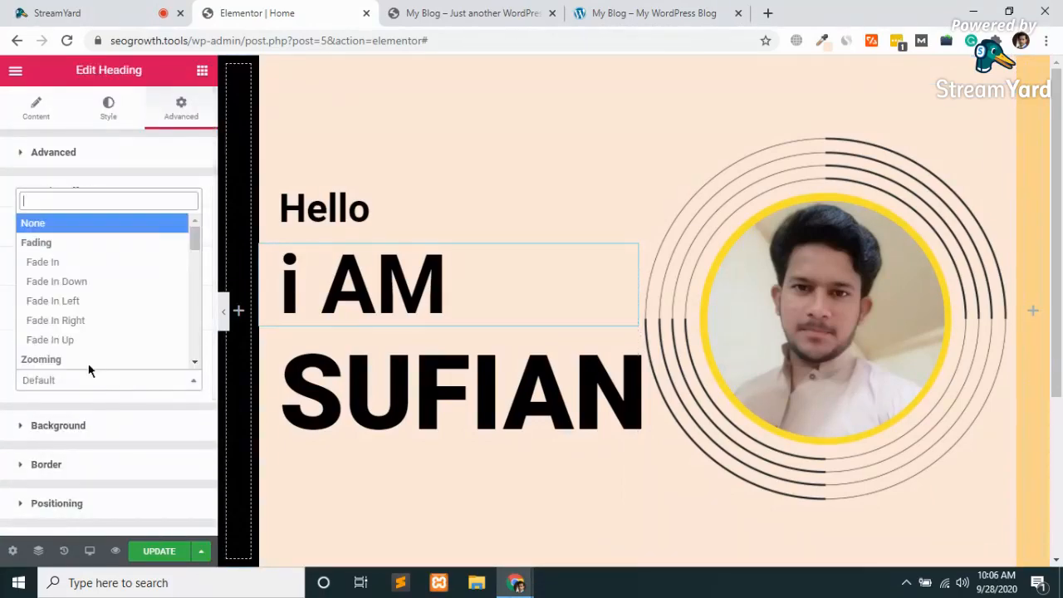
left_click(60, 262)
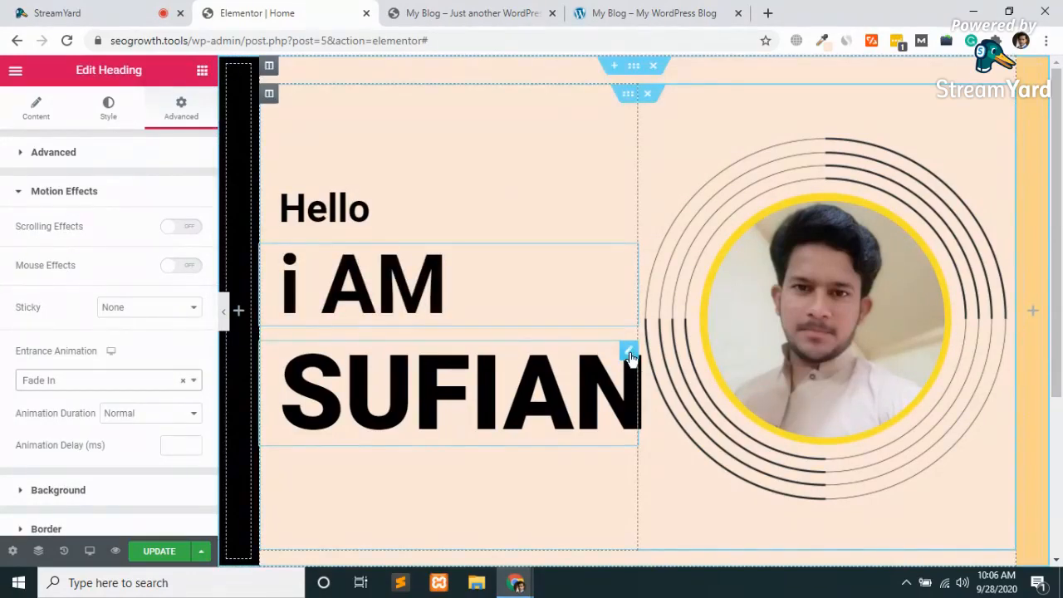
Step: Give the large name heading a Fade In entrance animation and update the page
left_click(630, 355)
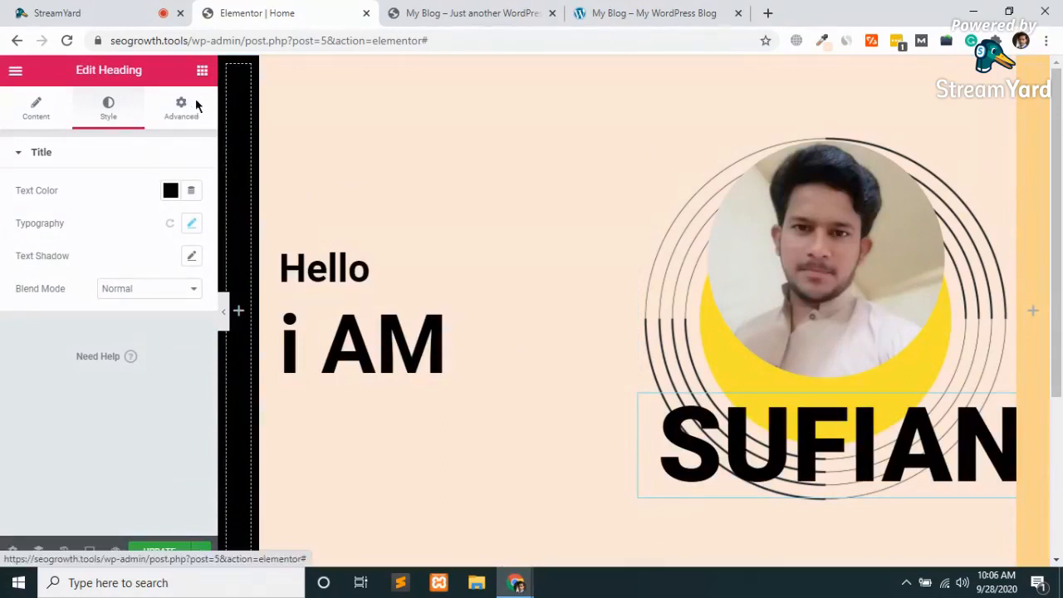
left_click(196, 105)
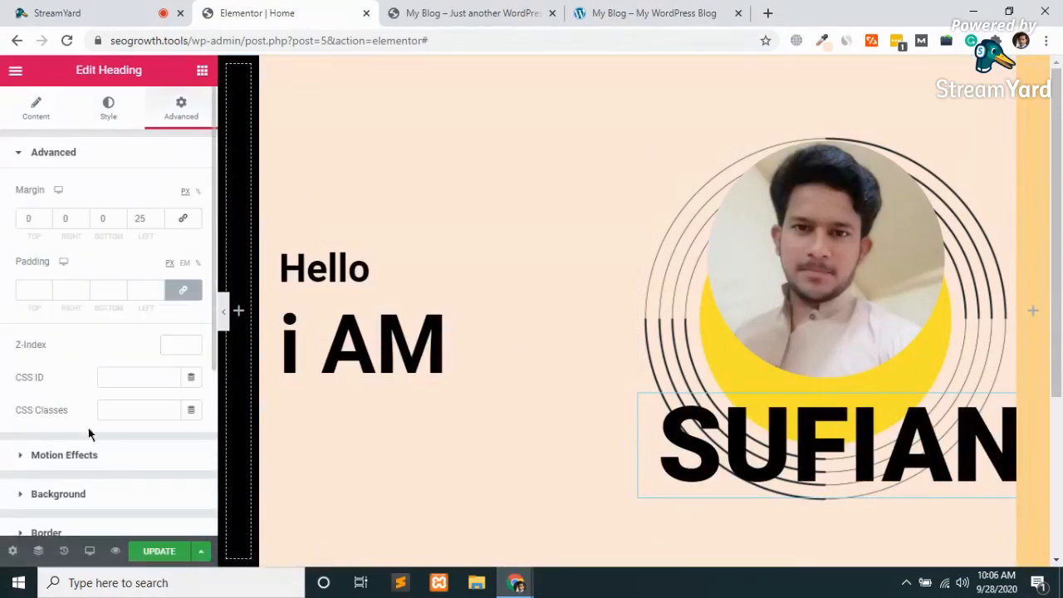
left_click(86, 455)
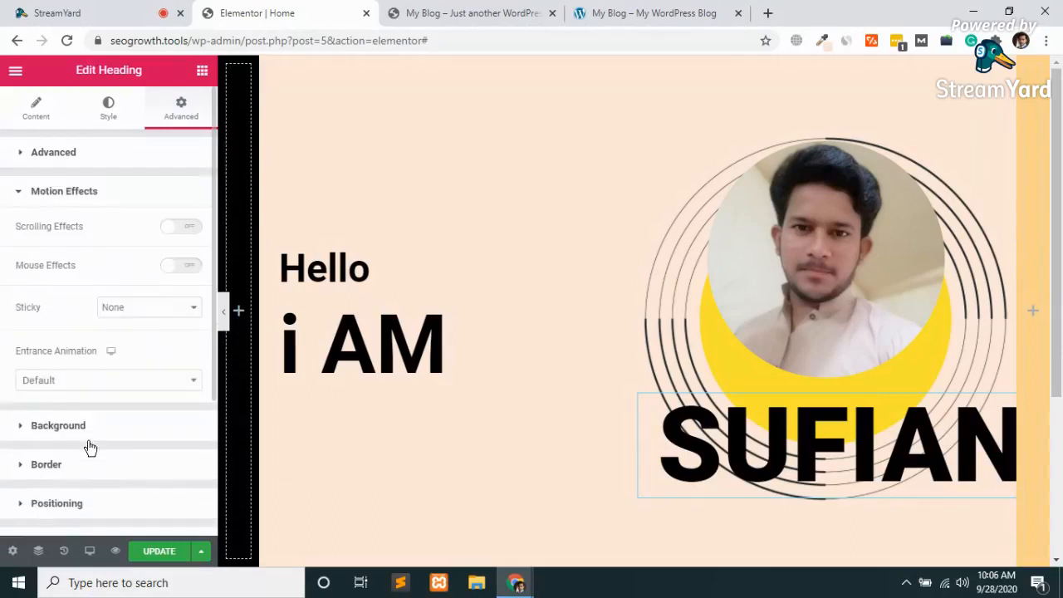
left_click(71, 380)
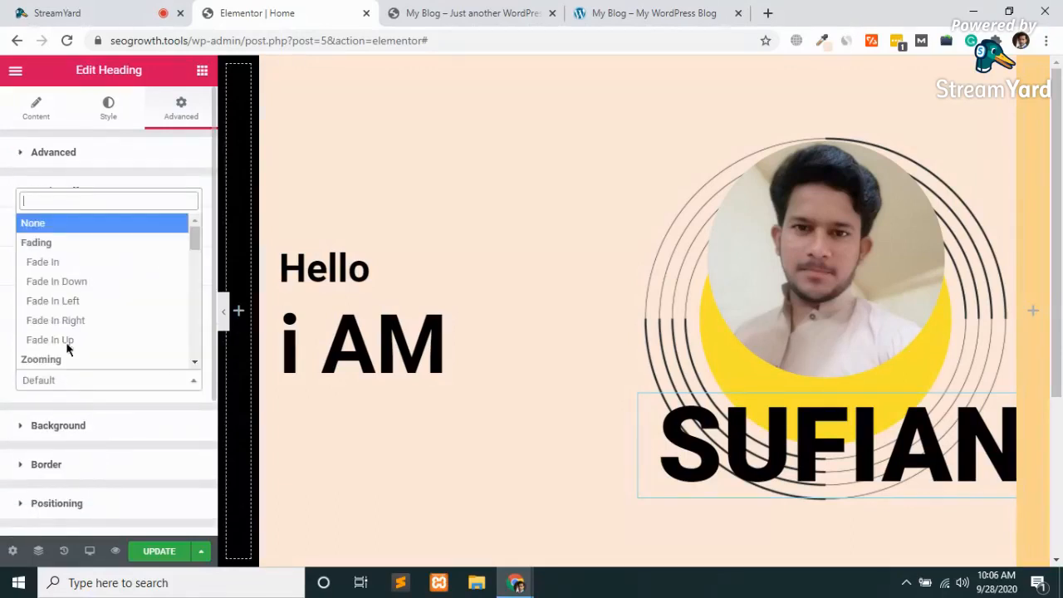
left_click(48, 263)
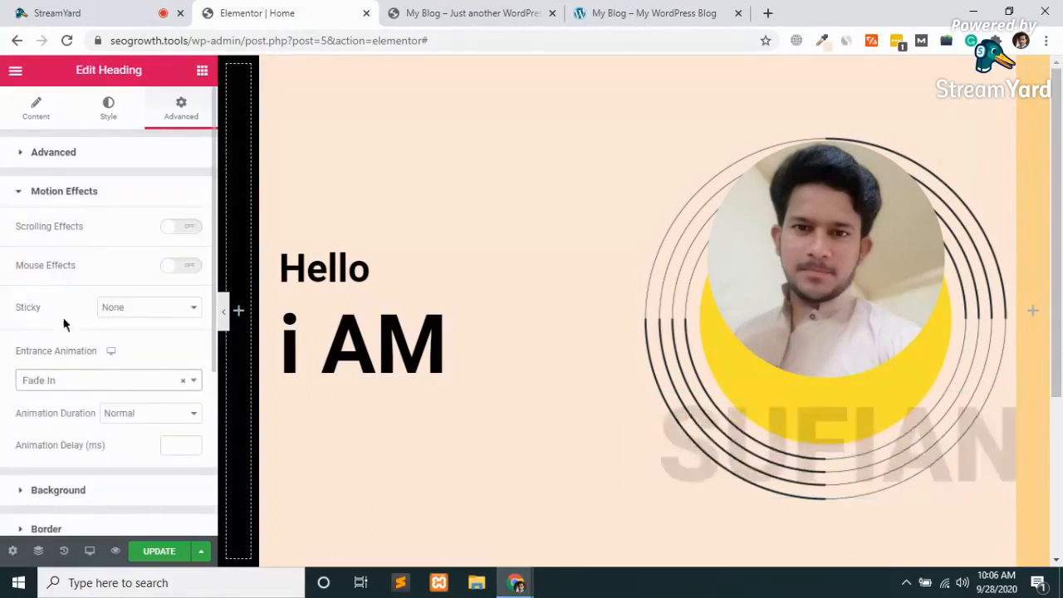
left_click(142, 552)
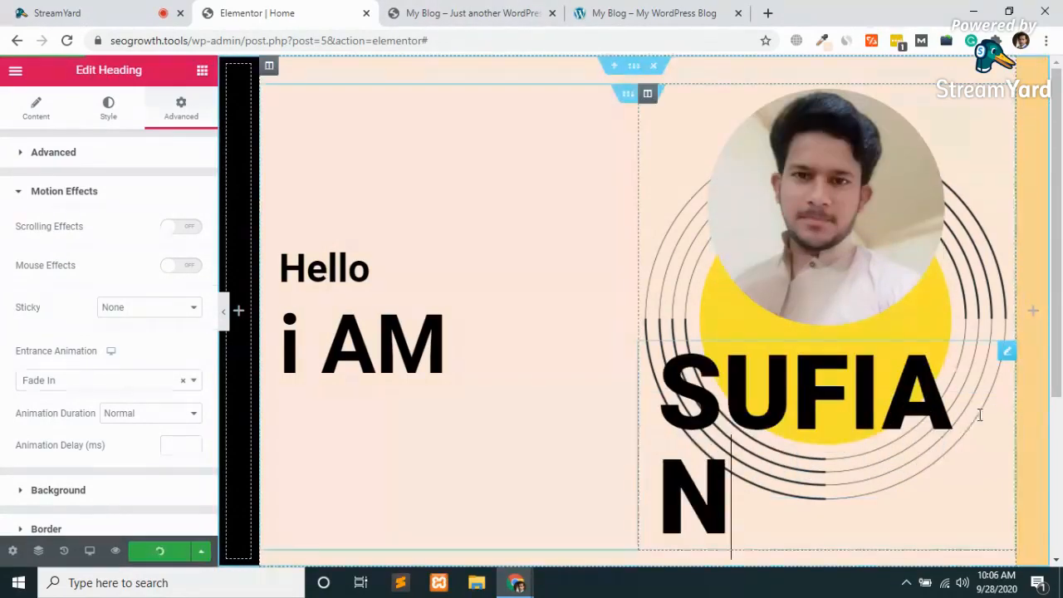
Step: Move the name heading back into the left column under "i AM" and check the updated homepage on the published site
left_click_drag(849, 388, 487, 384)
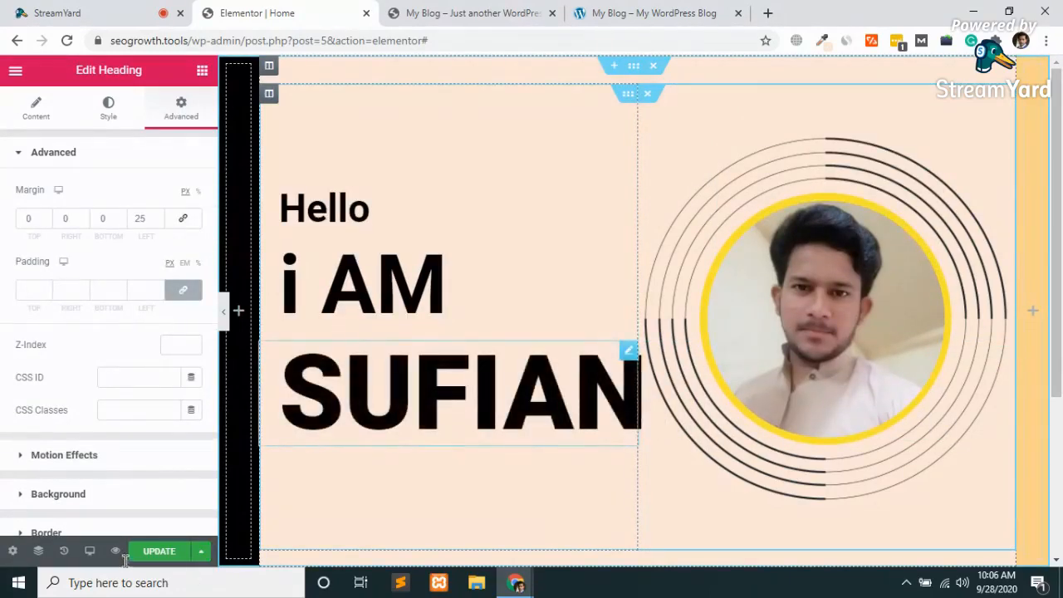
left_click(154, 554)
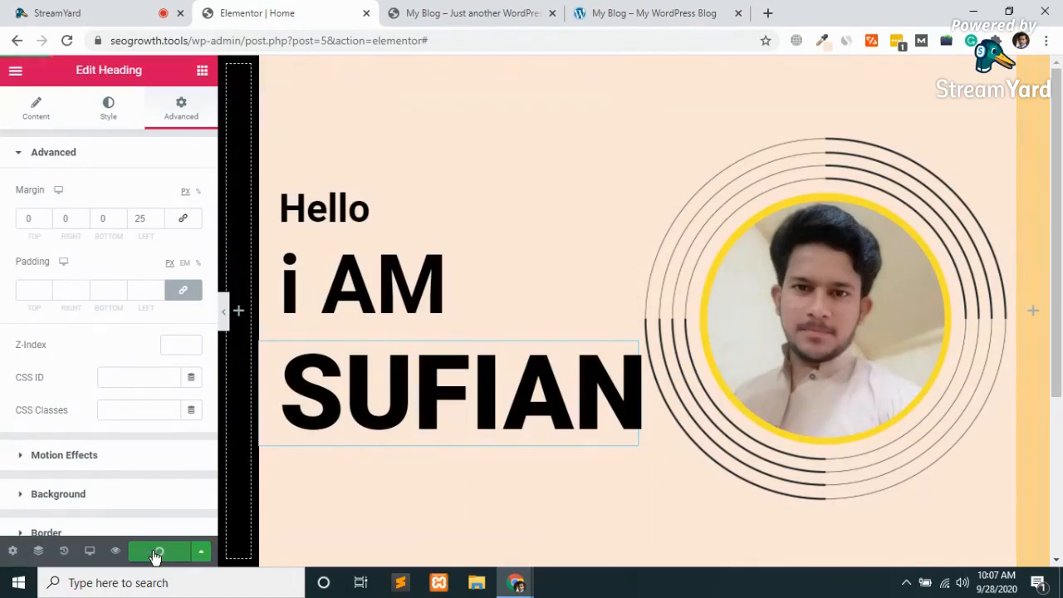
left_click(526, 12)
key("F5")
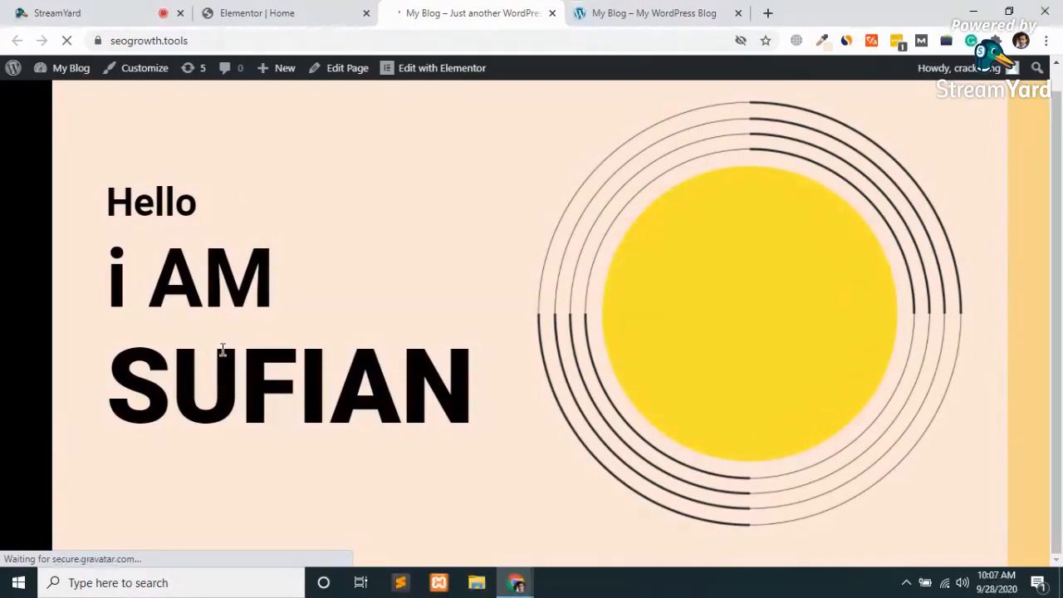
Step: Return to the Elementor editor and add a Button widget directly below the name heading
left_click(291, 12)
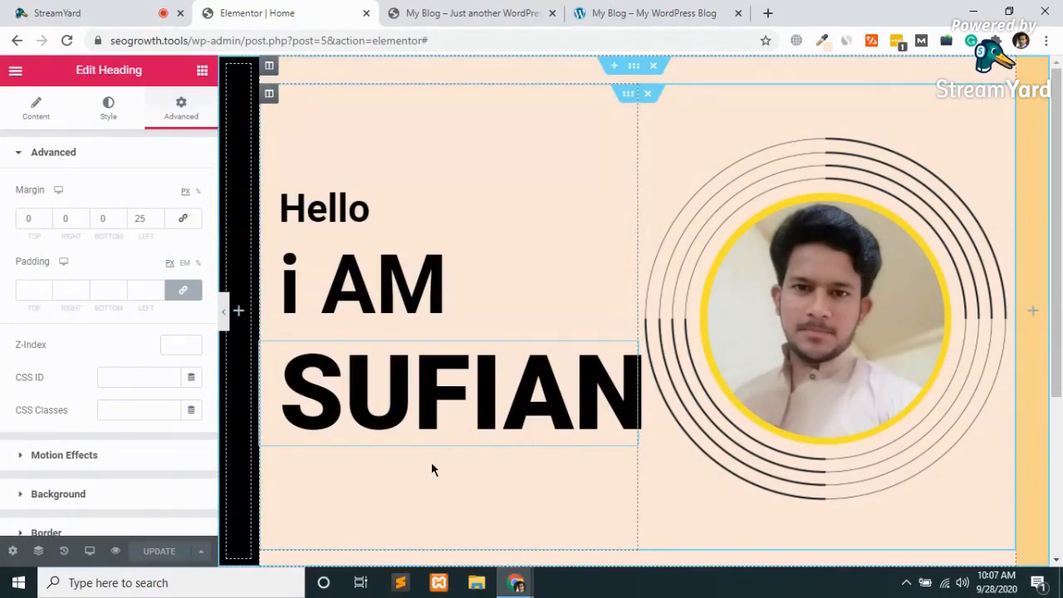
left_click(202, 71)
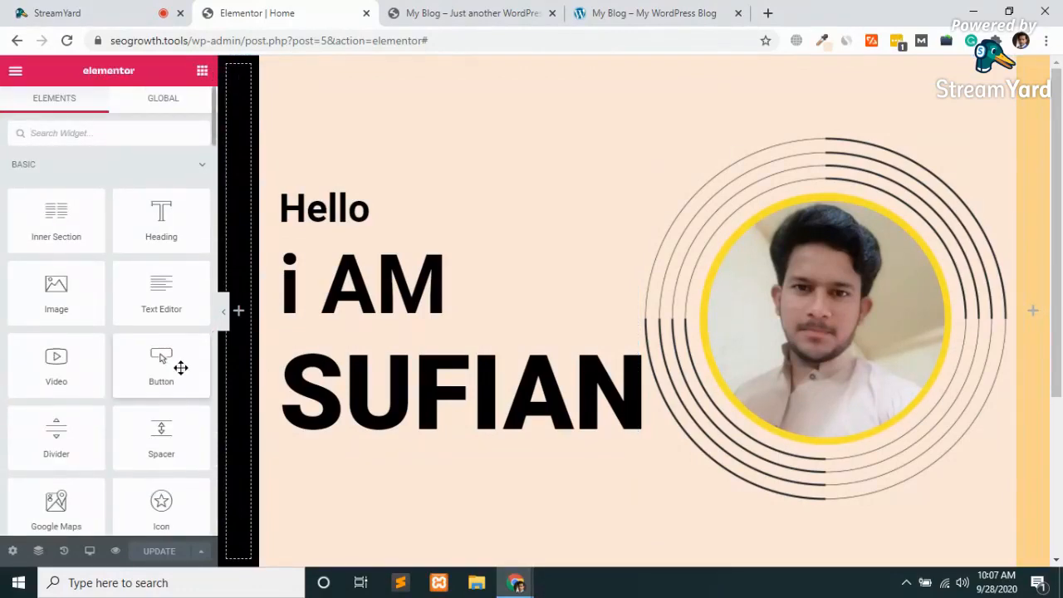
left_click_drag(163, 363, 419, 427)
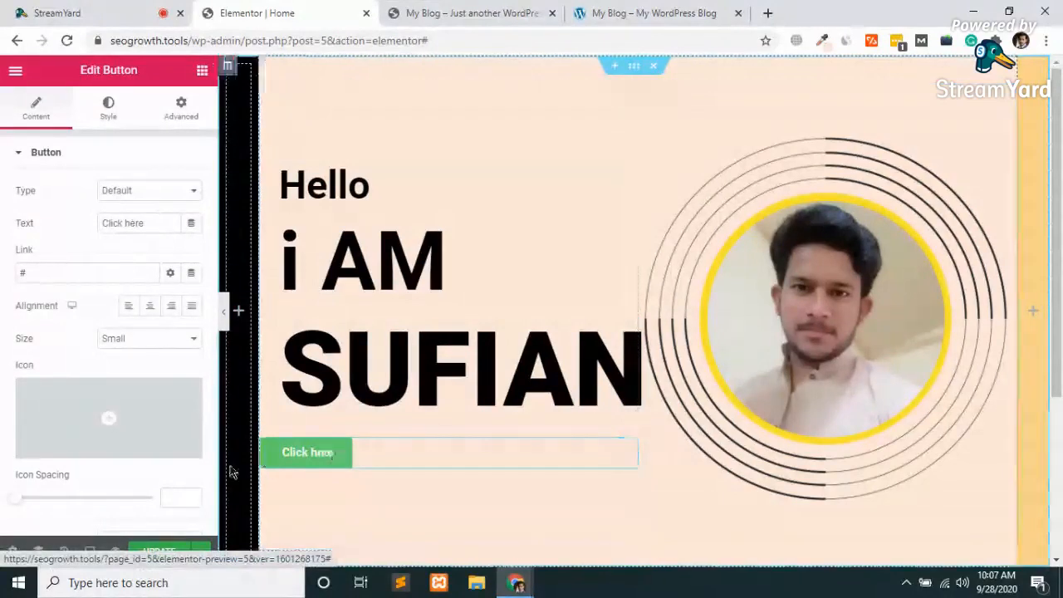
Step: Check the button labels on cracksking.com and start replacing the new button's text with a label beginning with "D"
left_click(694, 10)
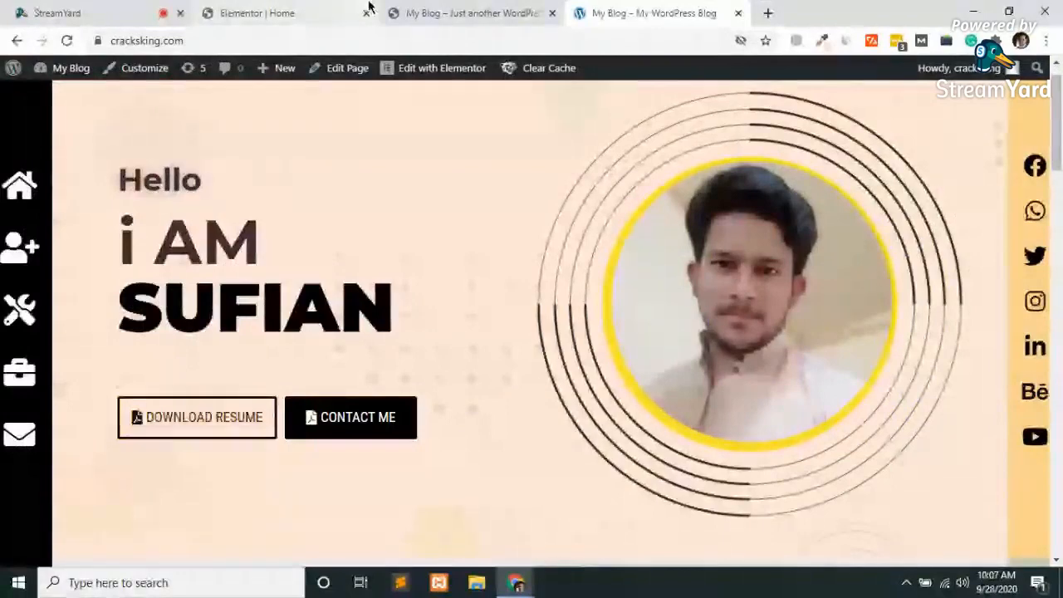
left_click(245, 12)
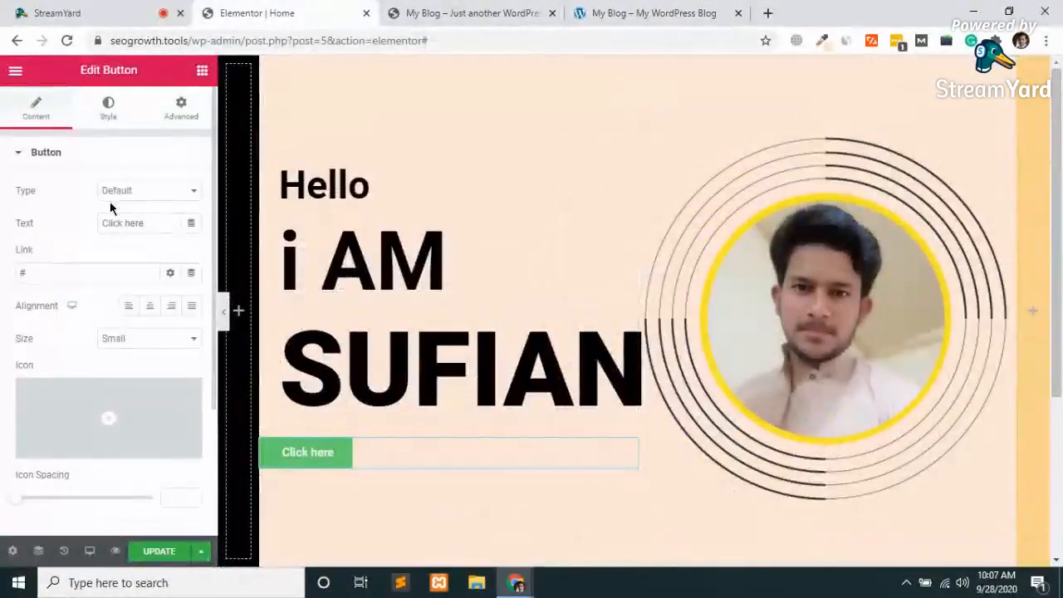
triple_click(155, 223)
type("D")
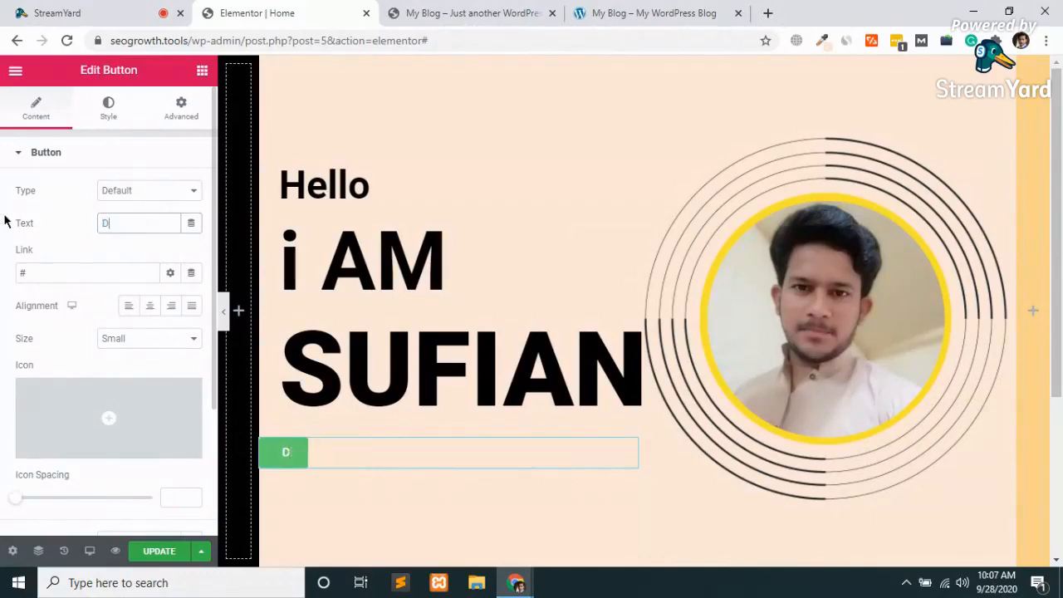
Step: Label the button "Download Resume" and set its left margin alone to 25 px, matching the "i AM" heading's margin
type("ownload Re")
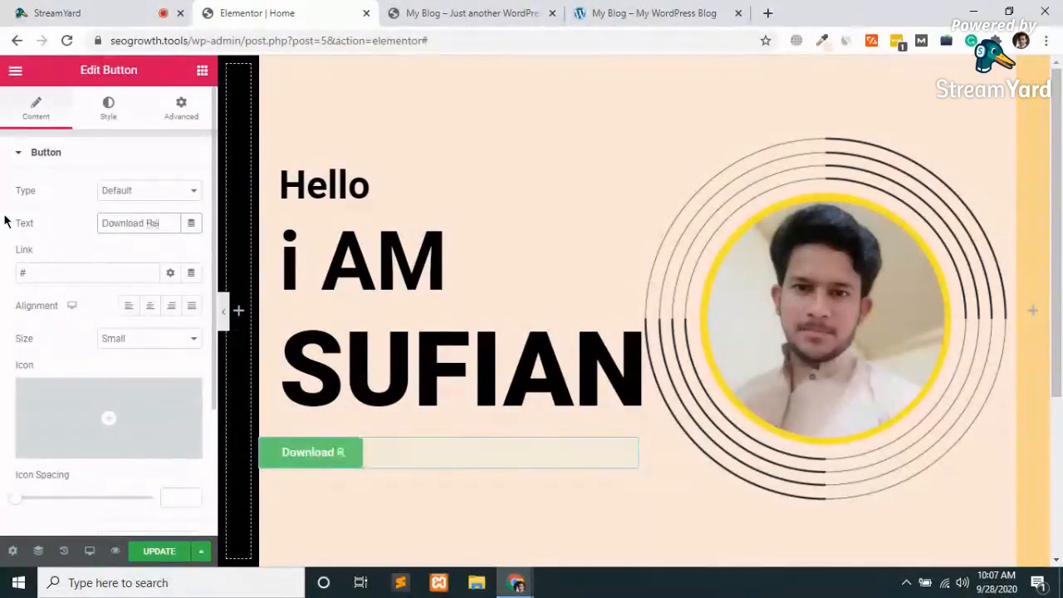
type("sume")
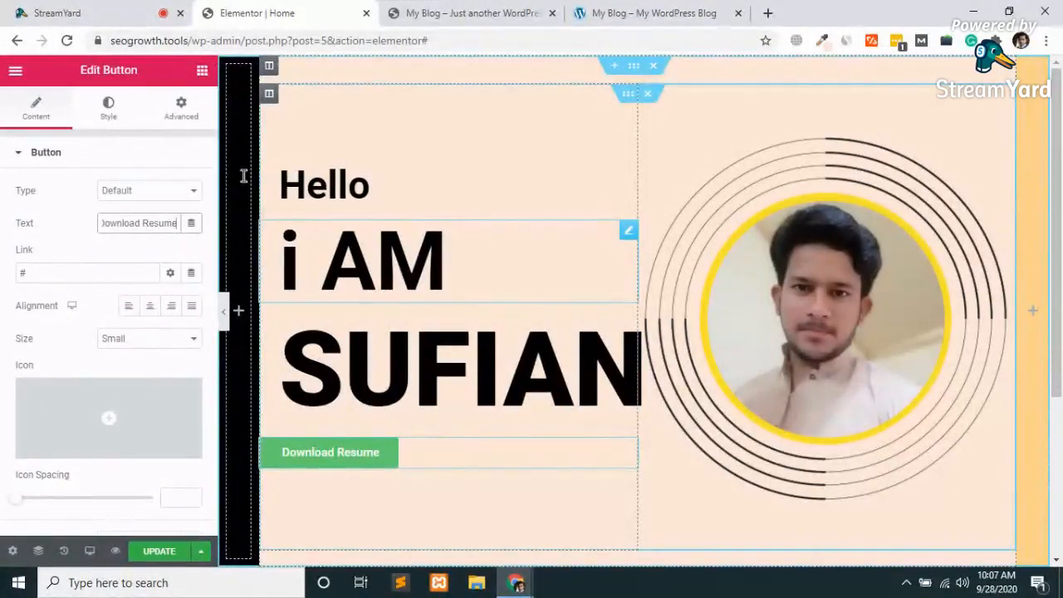
left_click(281, 256)
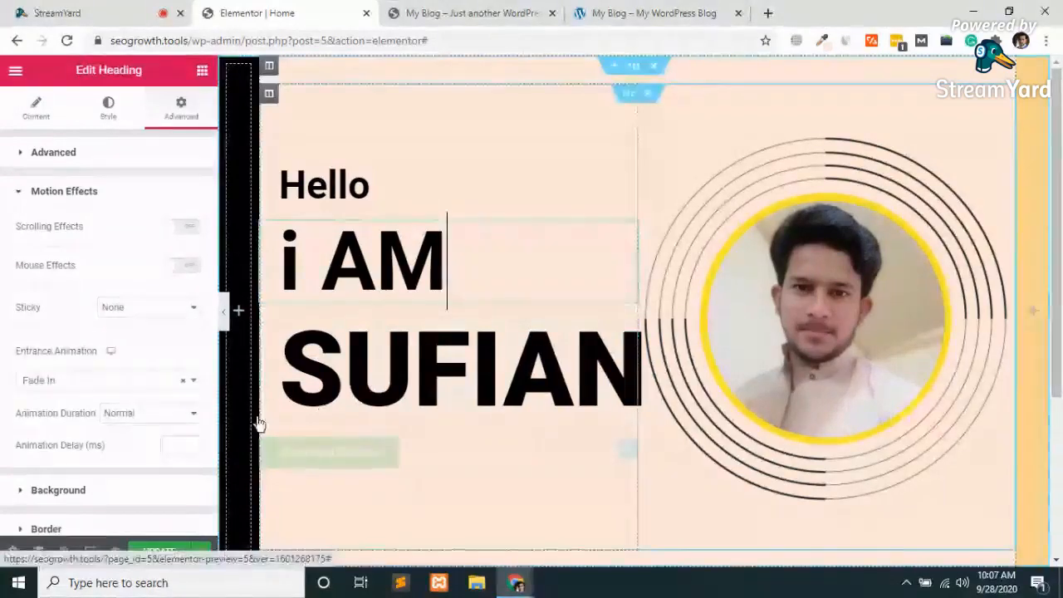
left_click(88, 152)
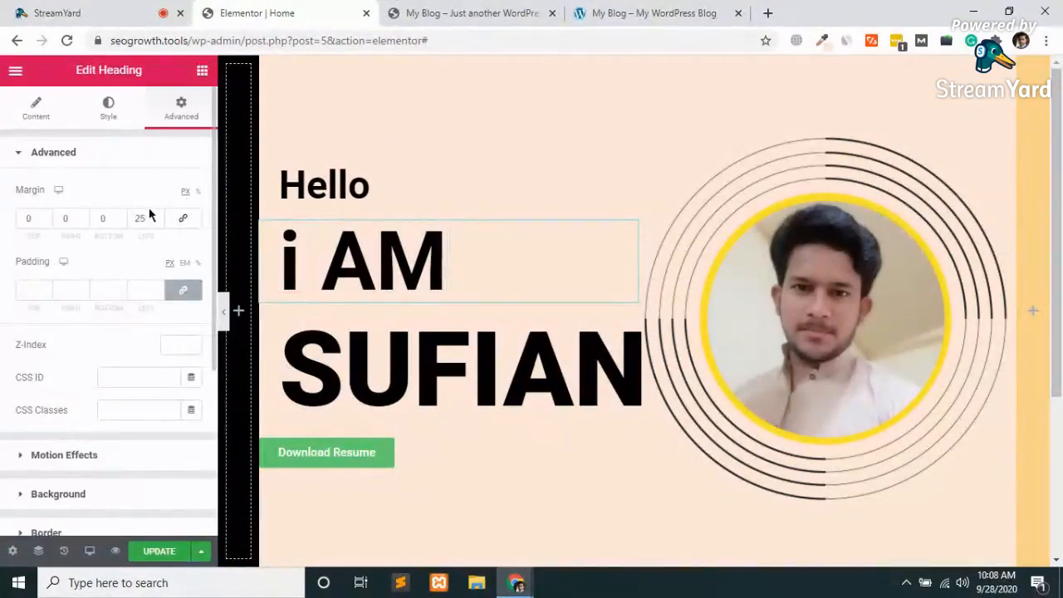
left_click(342, 457)
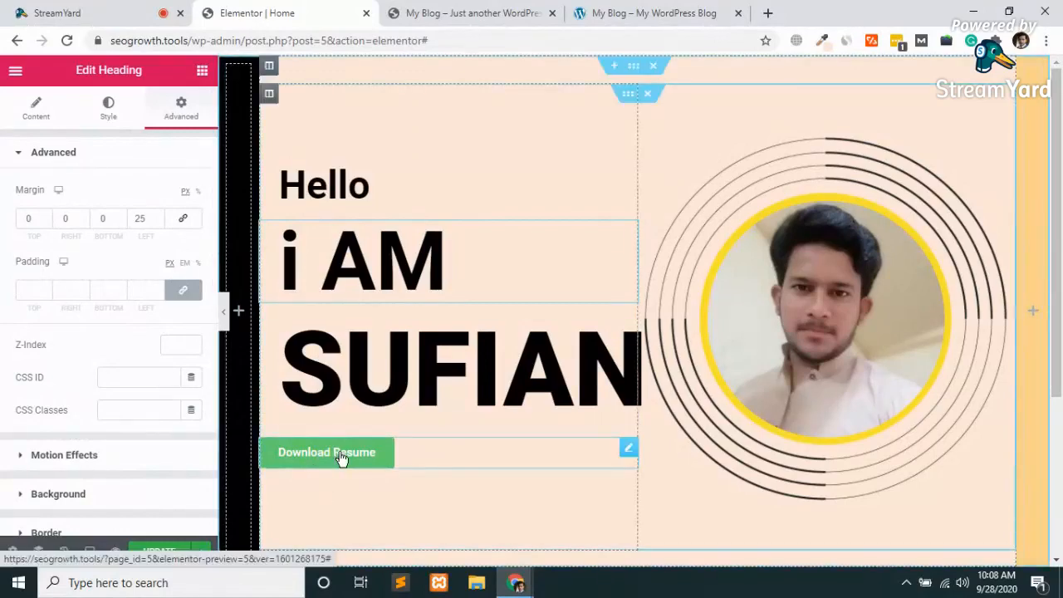
left_click(179, 109)
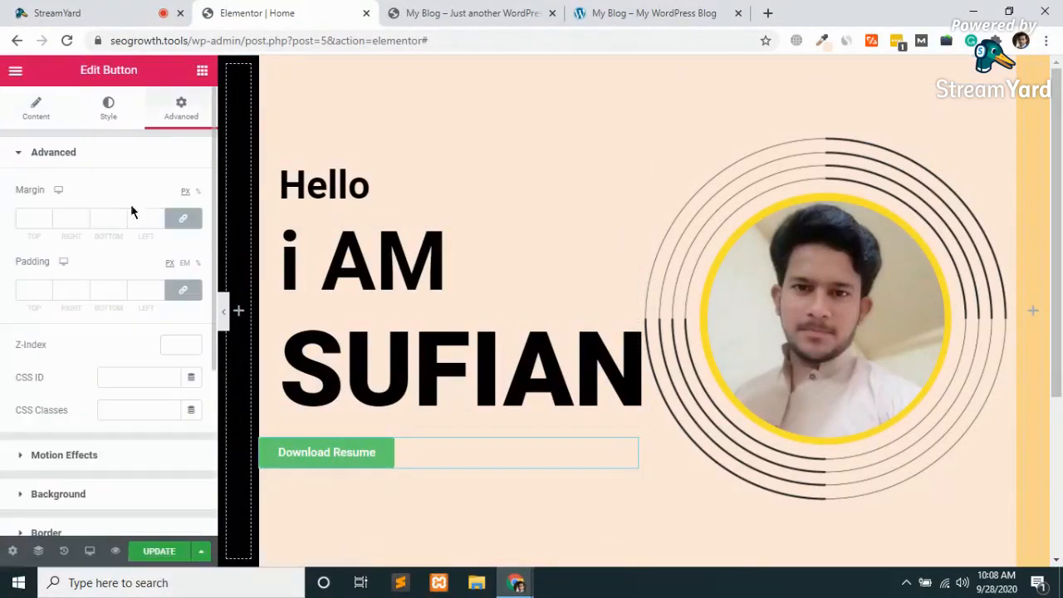
left_click(177, 226)
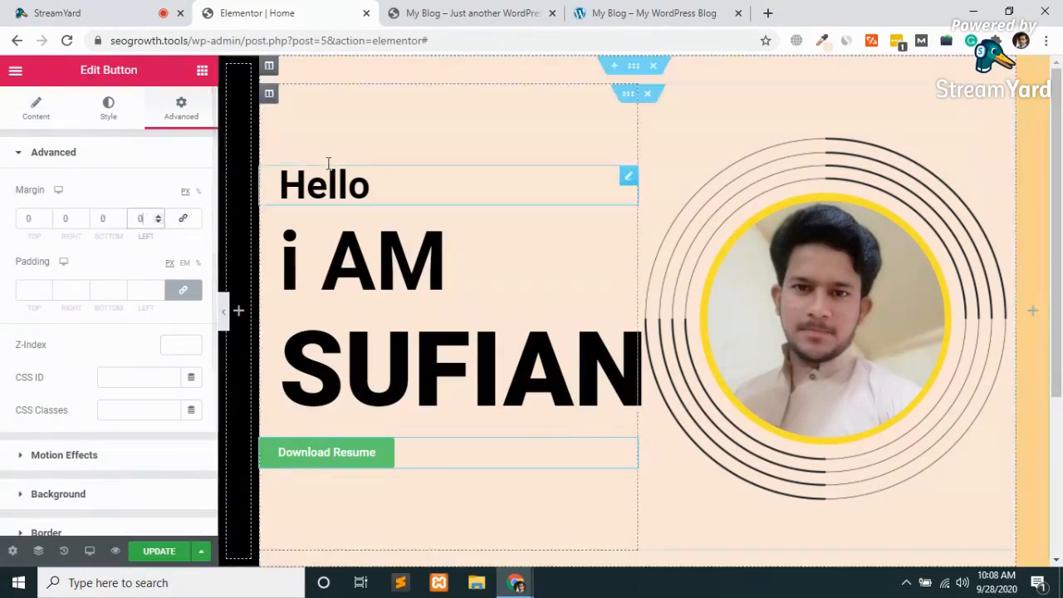
type("25")
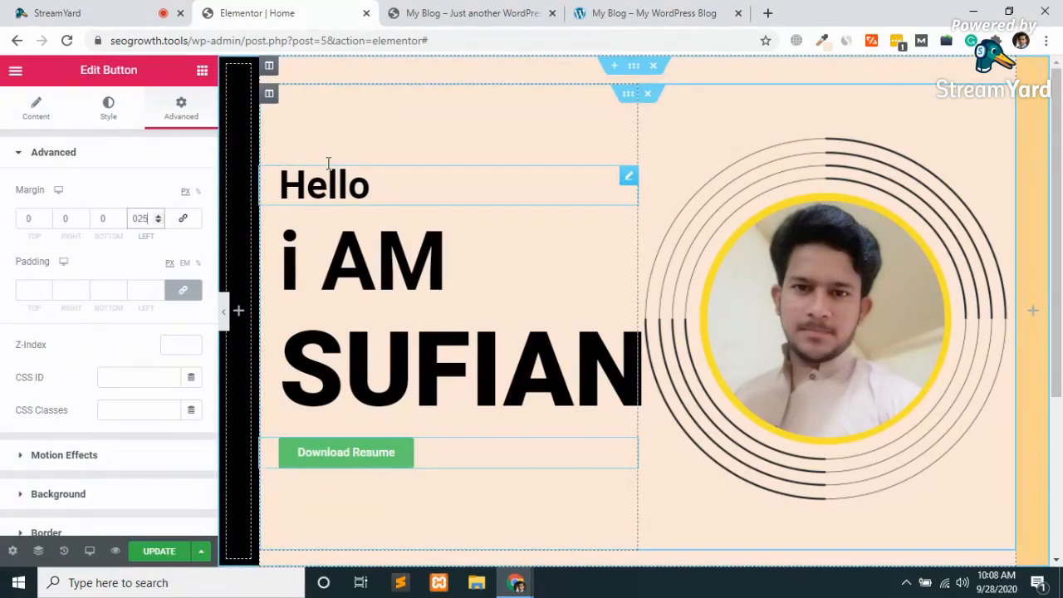
Step: Save the page update and reload the live site to check the button
left_click(158, 555)
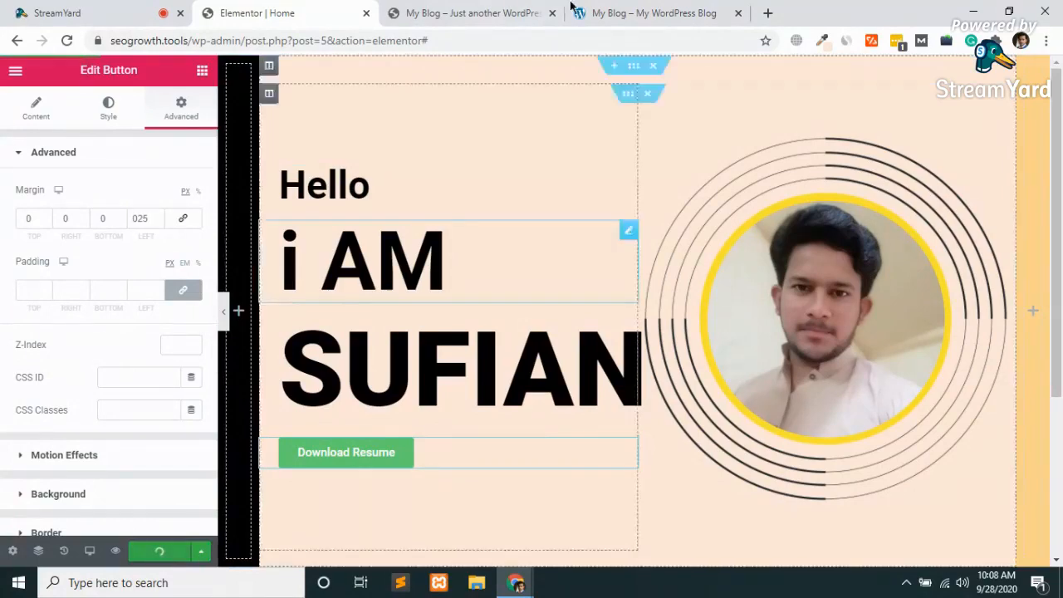
left_click(474, 17)
key("F5")
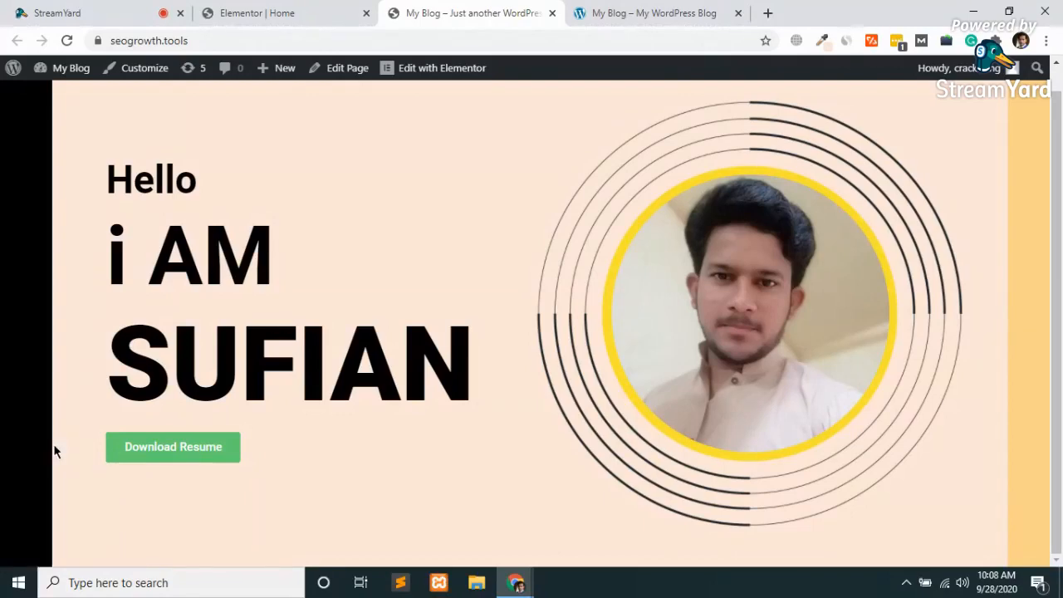
Step: Set the Download Resume button's size to Medium in the Elementor editor
left_click(209, 12)
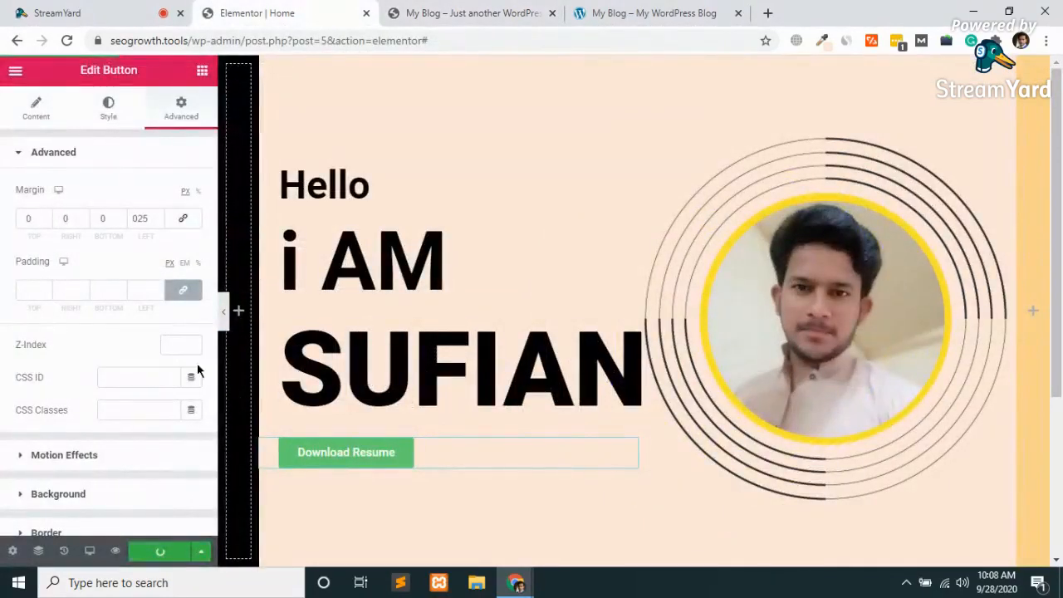
left_click(34, 109)
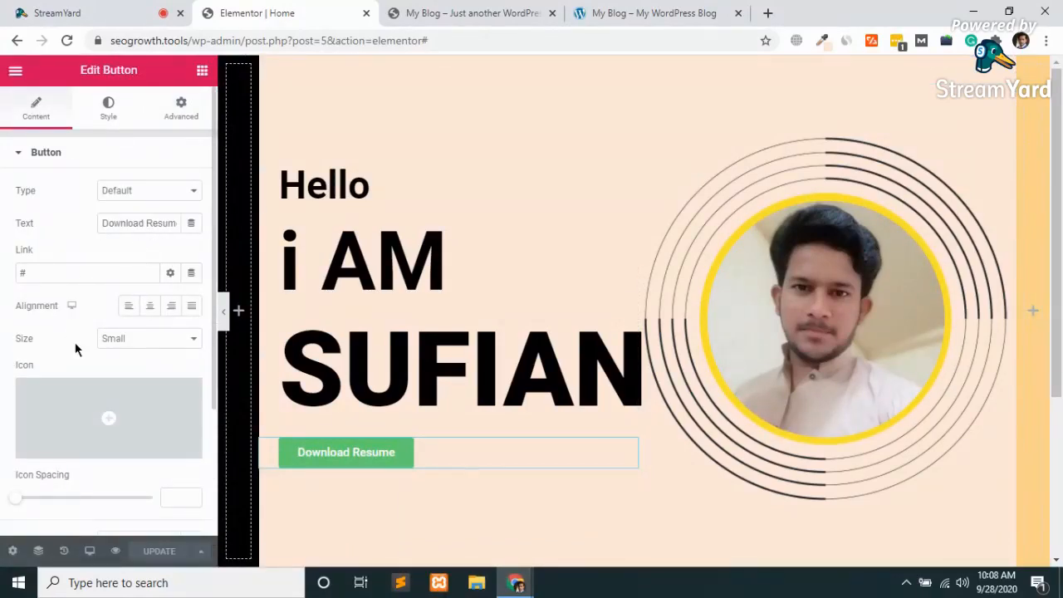
left_click(156, 339)
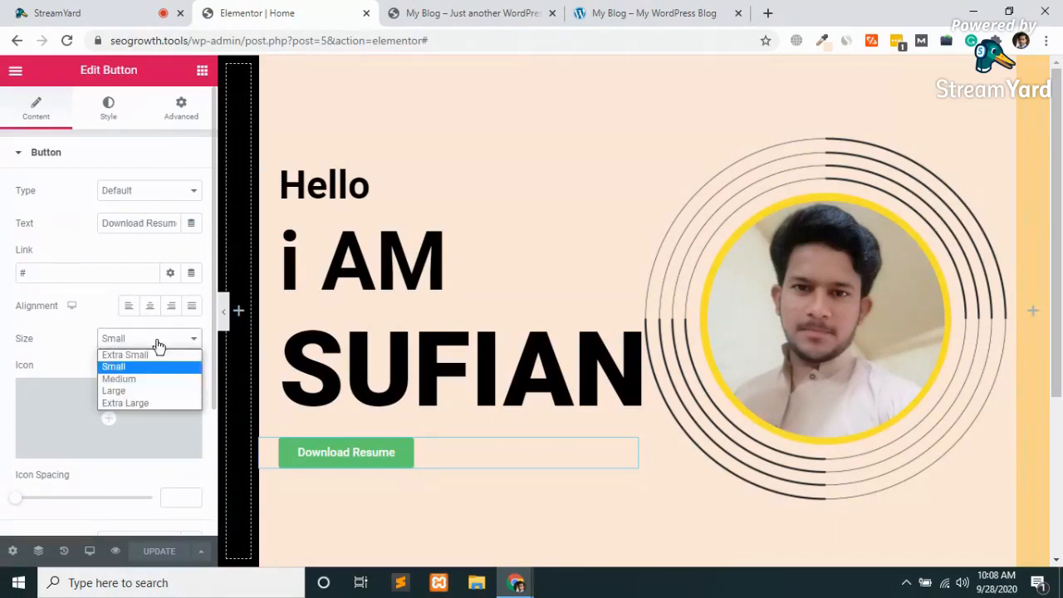
left_click(133, 379)
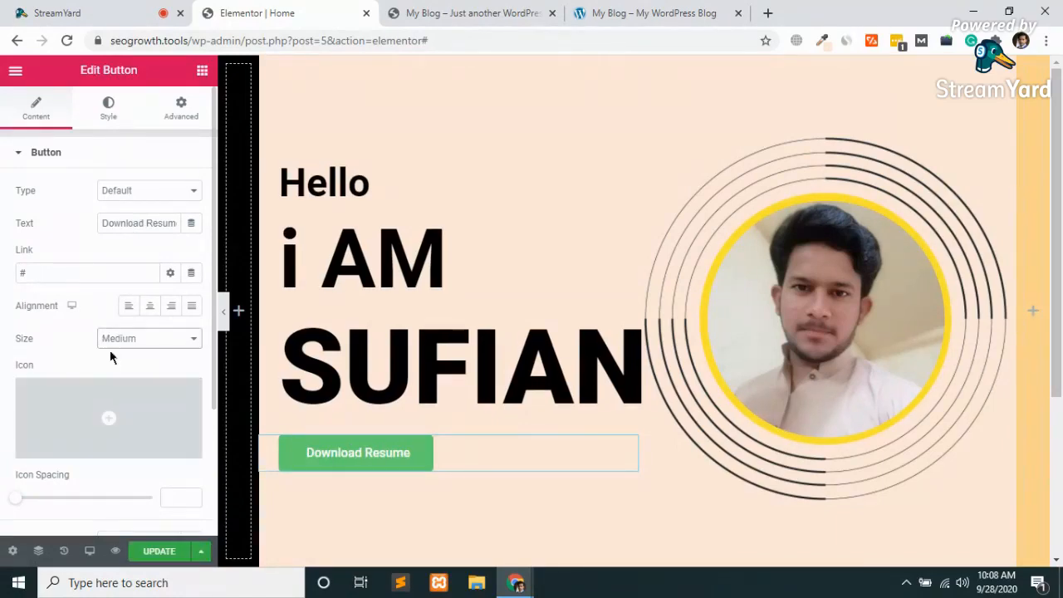
Step: Compare with the reference site and insert the solid File pdf icon into the Download Resume button
scroll(129, 368, "down", 3)
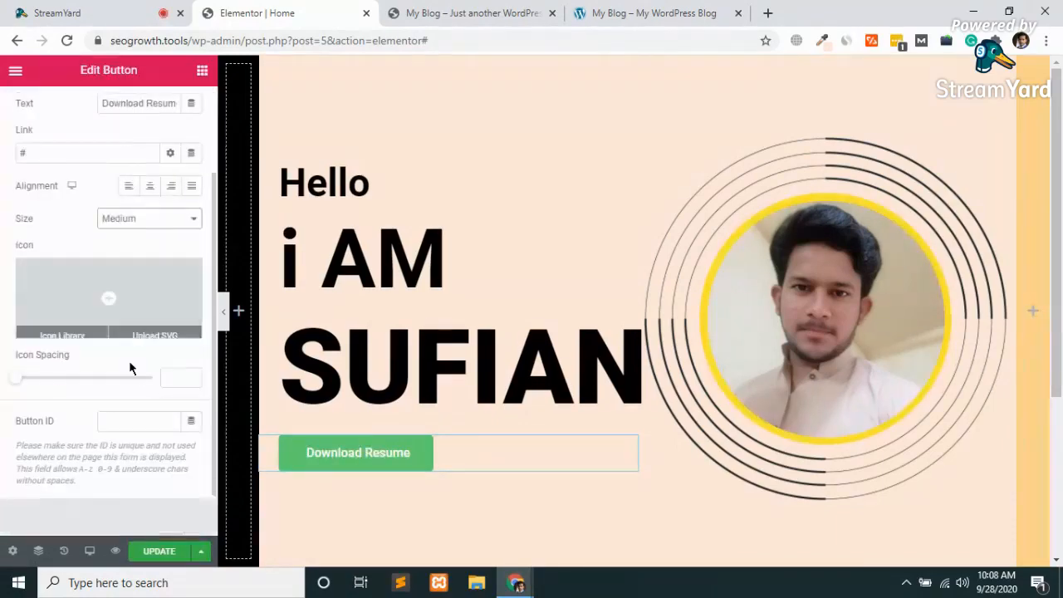
left_click(503, 10)
left_click(610, 10)
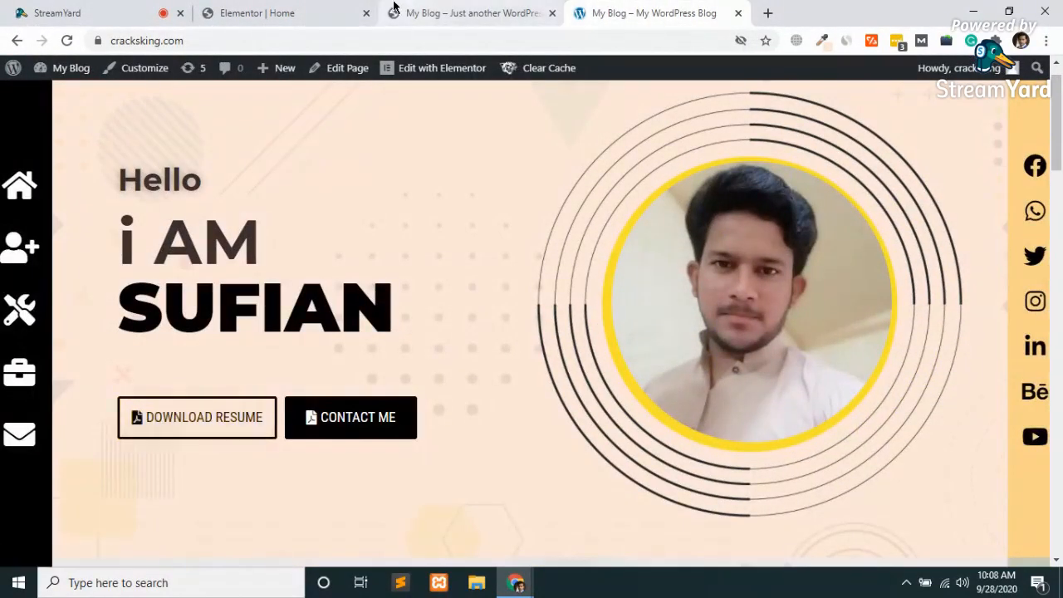
left_click(257, 12)
mouse_move(109, 297)
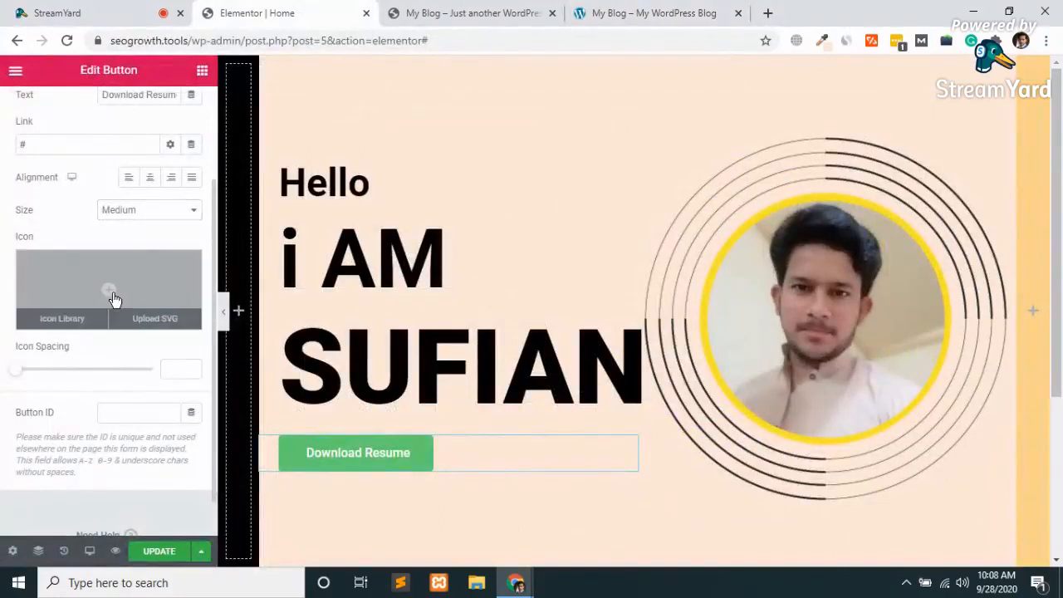
left_click(76, 324)
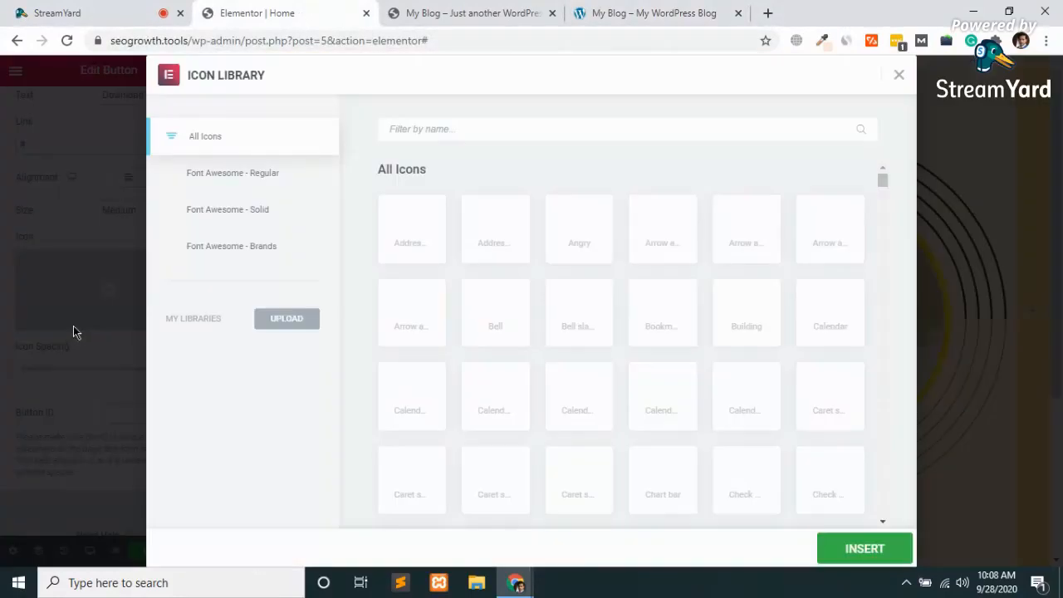
left_click(465, 131)
type("pdf")
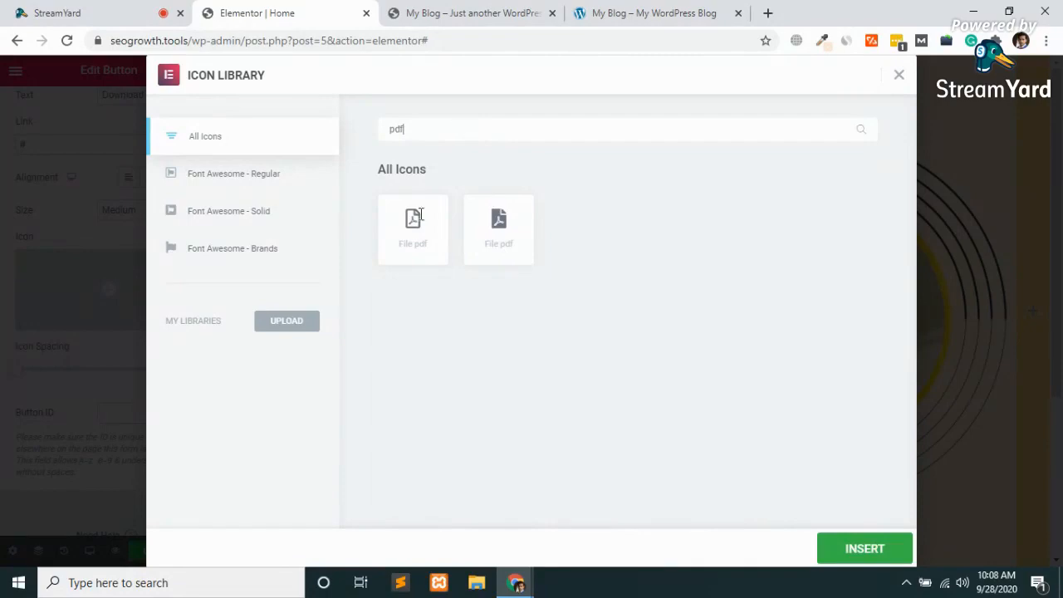
left_click(499, 232)
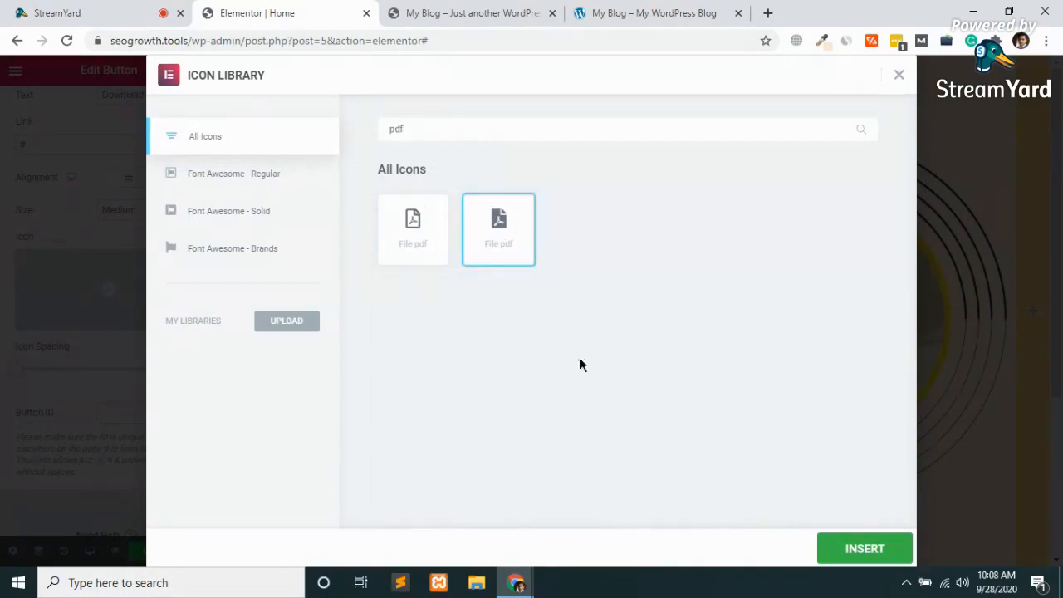
left_click(850, 550)
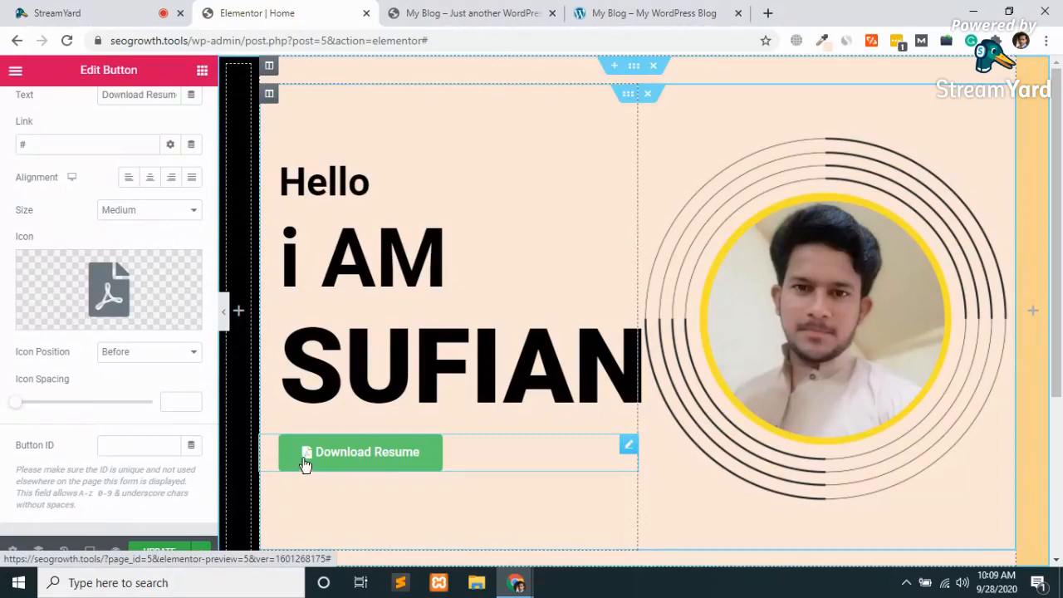
Step: View the file-upload site ufile.io in a separate browser tab, and close it
scroll(113, 124, "up", 2)
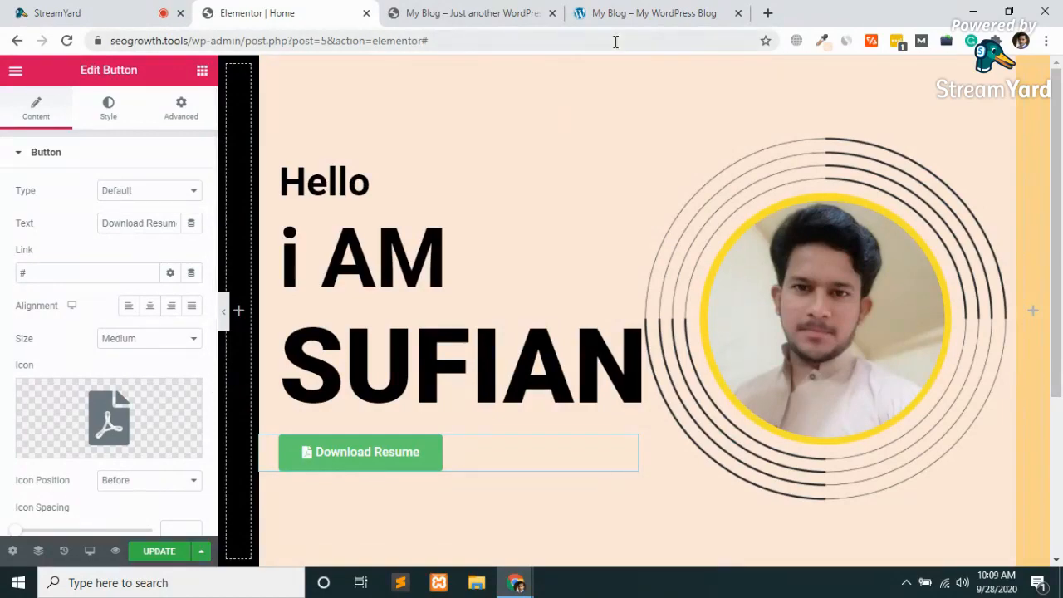
left_click(768, 14)
type("ufil")
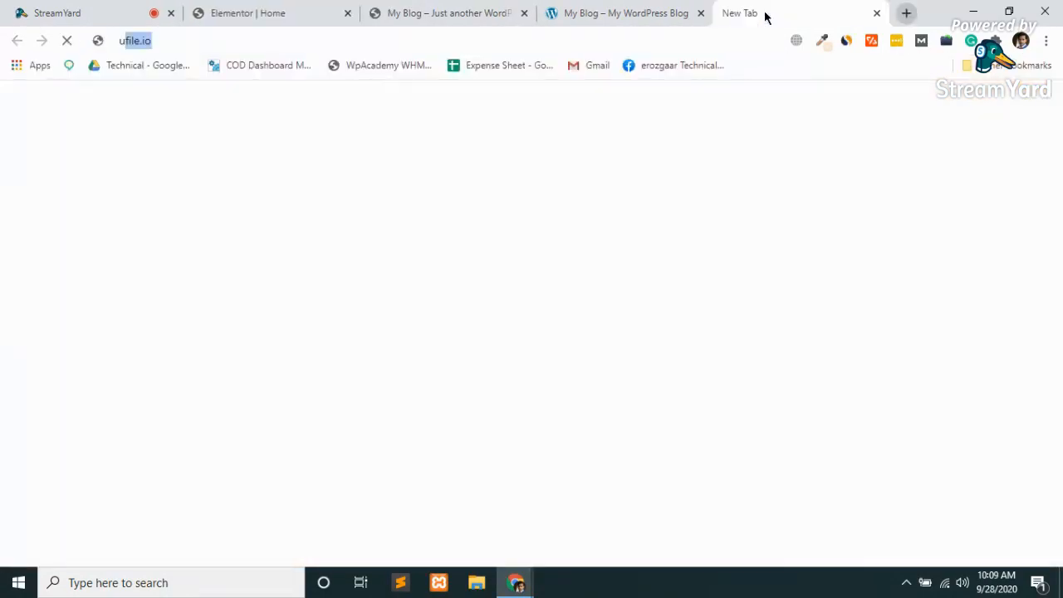
type("e.io")
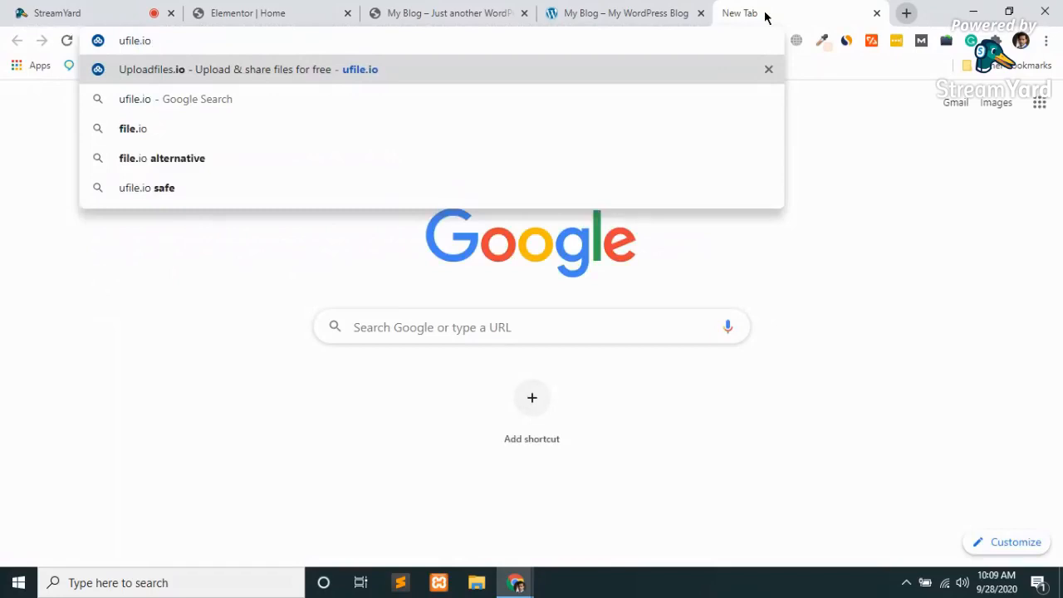
key("Return")
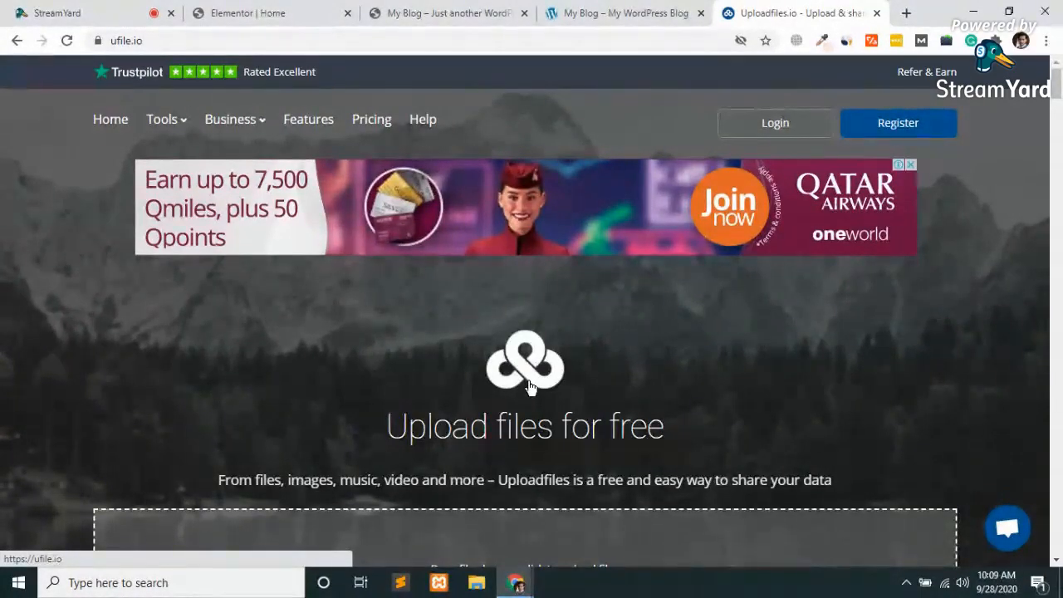
key("ctrl+w")
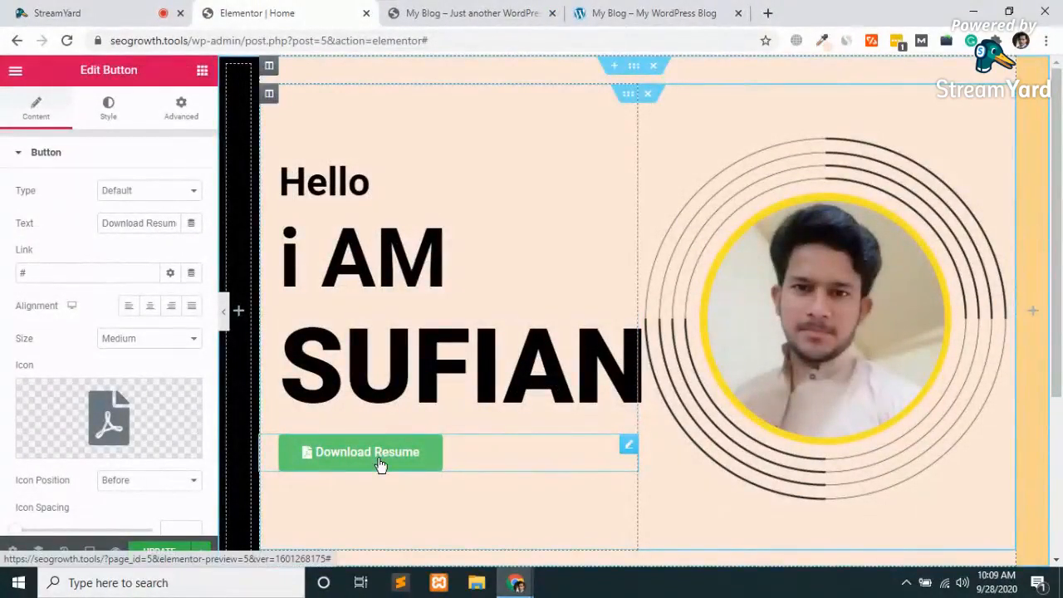
Step: Check the button design on the reference site and set the Download Resume button's normal text color to #000000
left_click(108, 108)
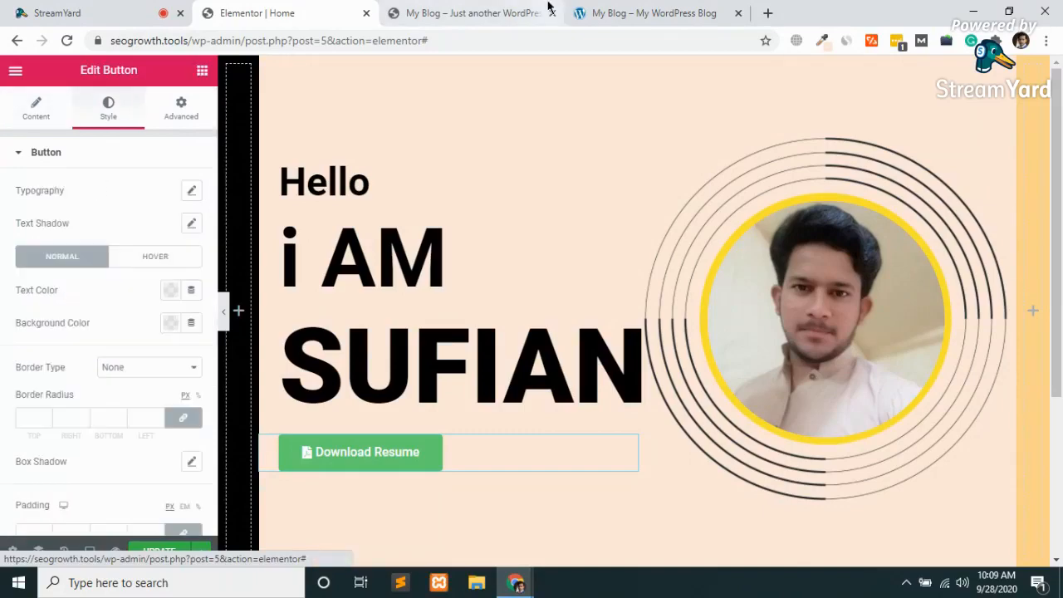
left_click(532, 12)
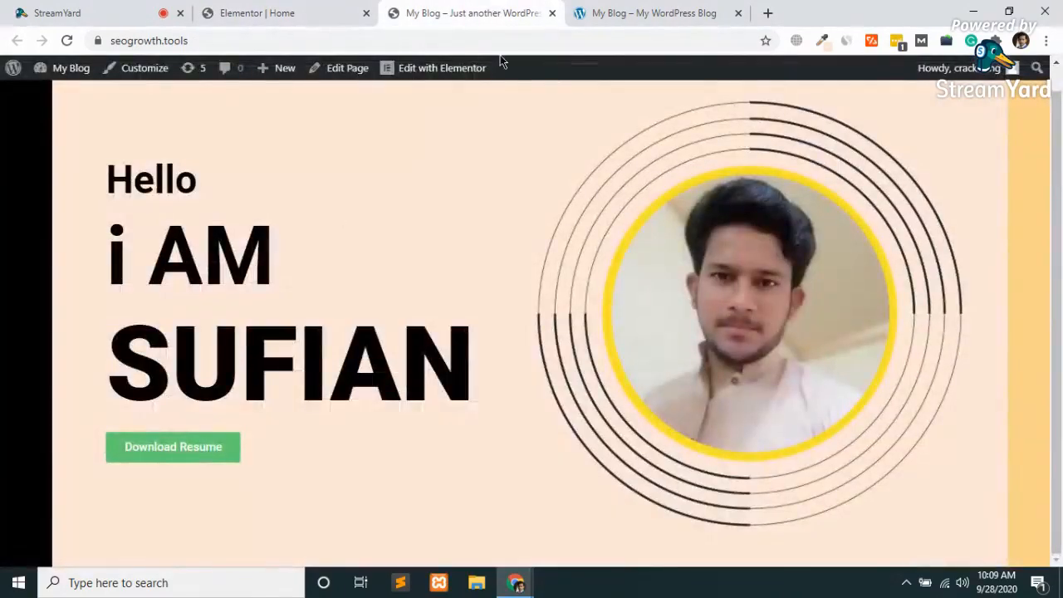
left_click(642, 13)
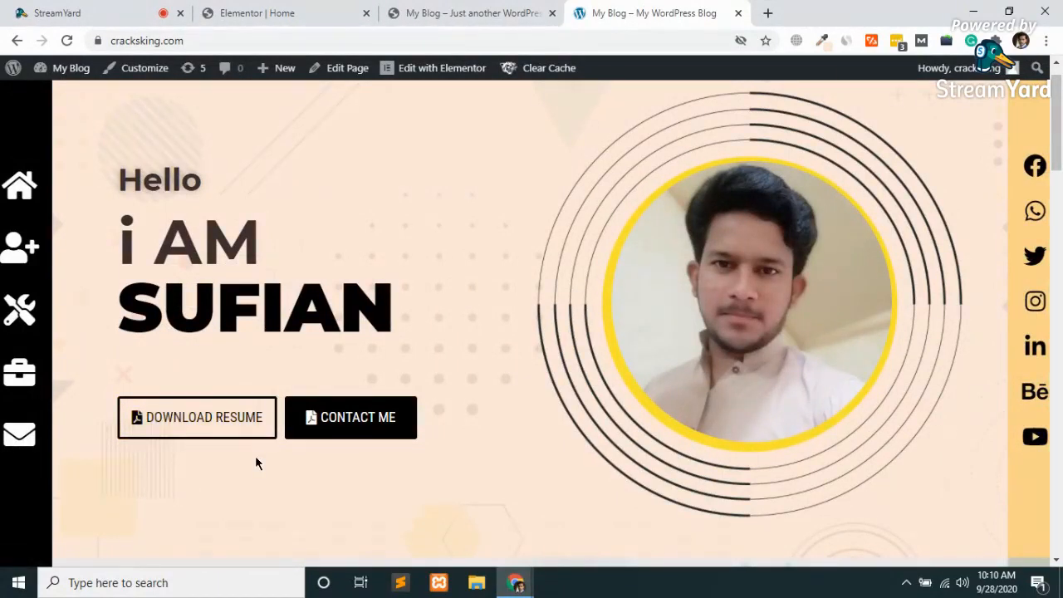
left_click(307, 10)
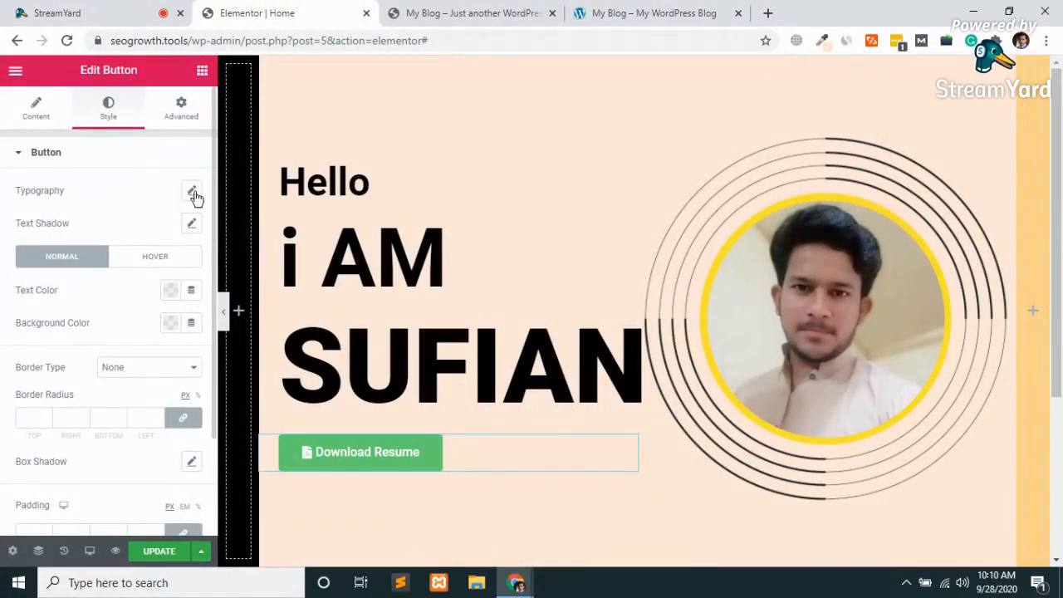
left_click(532, 10)
left_click(730, 10)
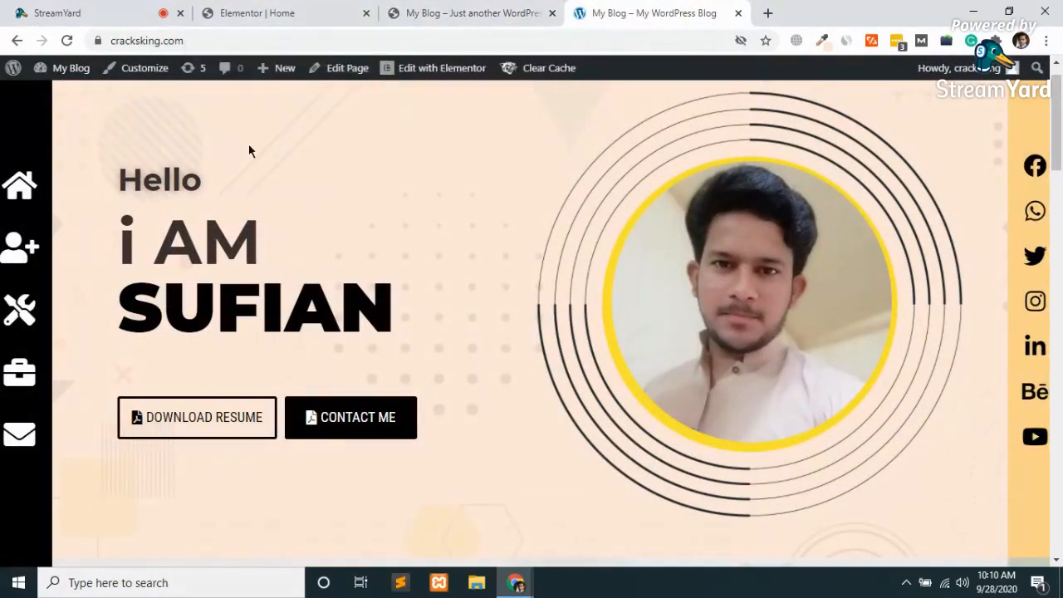
left_click(274, 10)
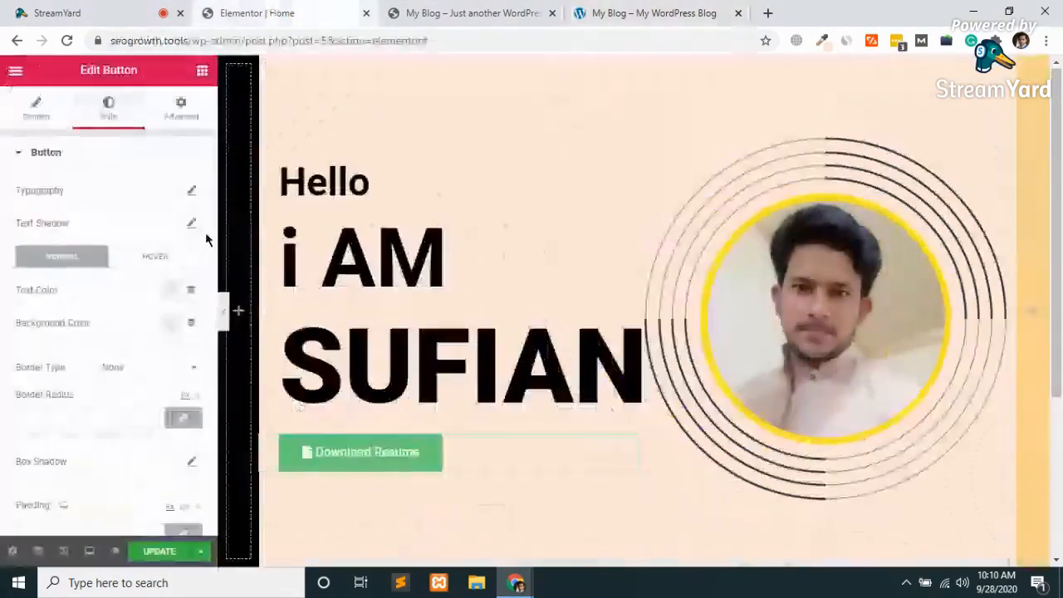
left_click(170, 290)
left_click(220, 328)
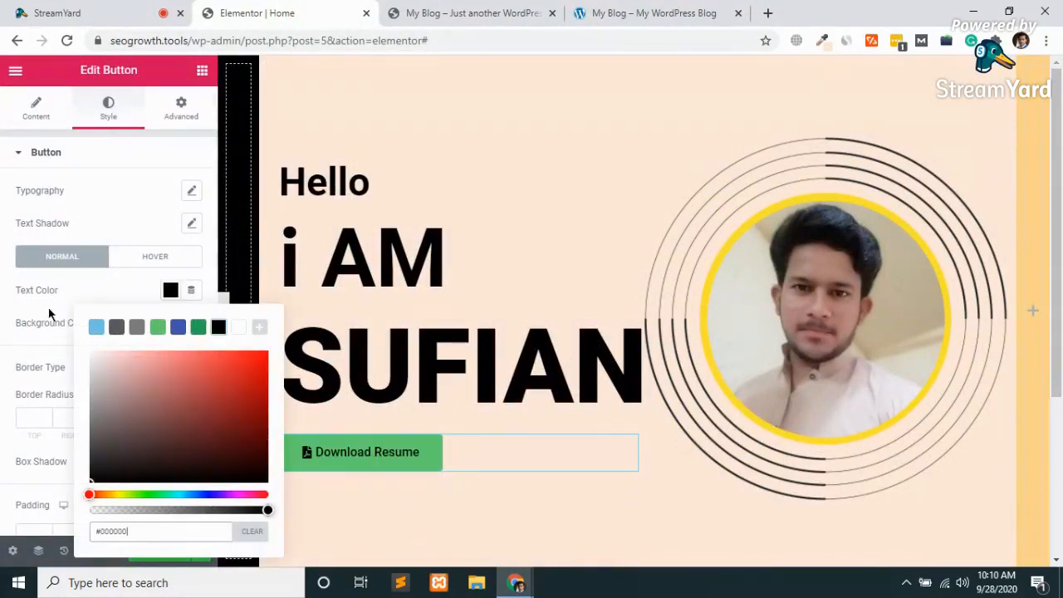
left_click(13, 319)
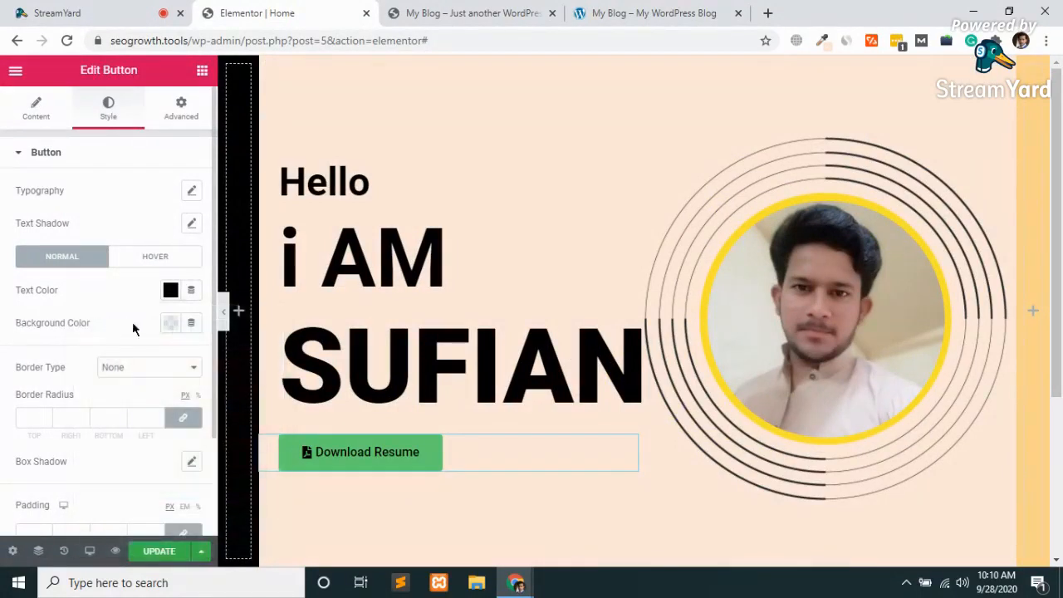
Step: Make the Download Resume button's normal background color fully transparent, using #02010100
left_click(170, 324)
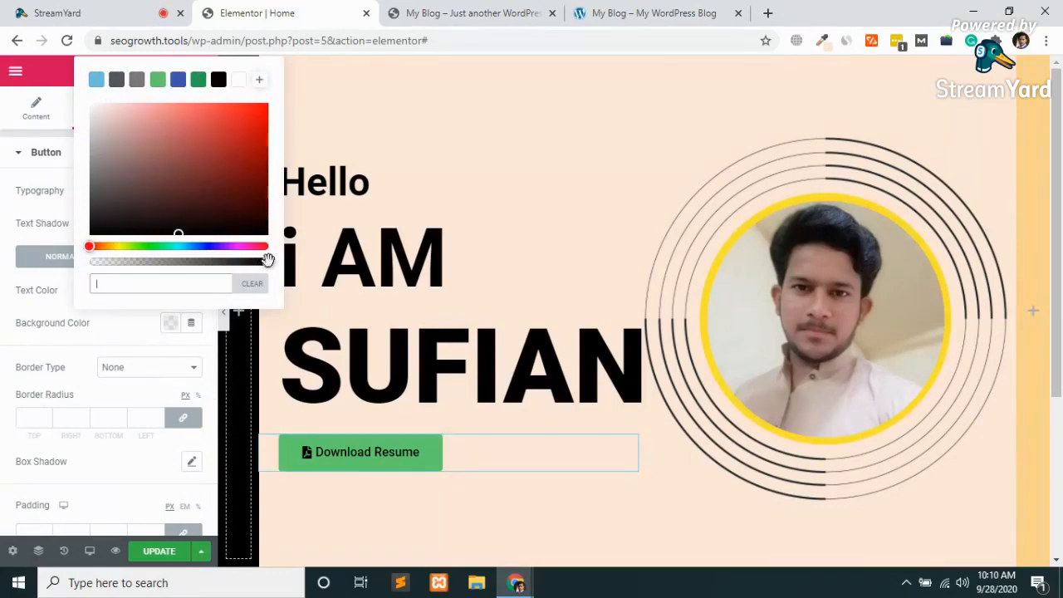
left_click_drag(268, 262, 81, 263)
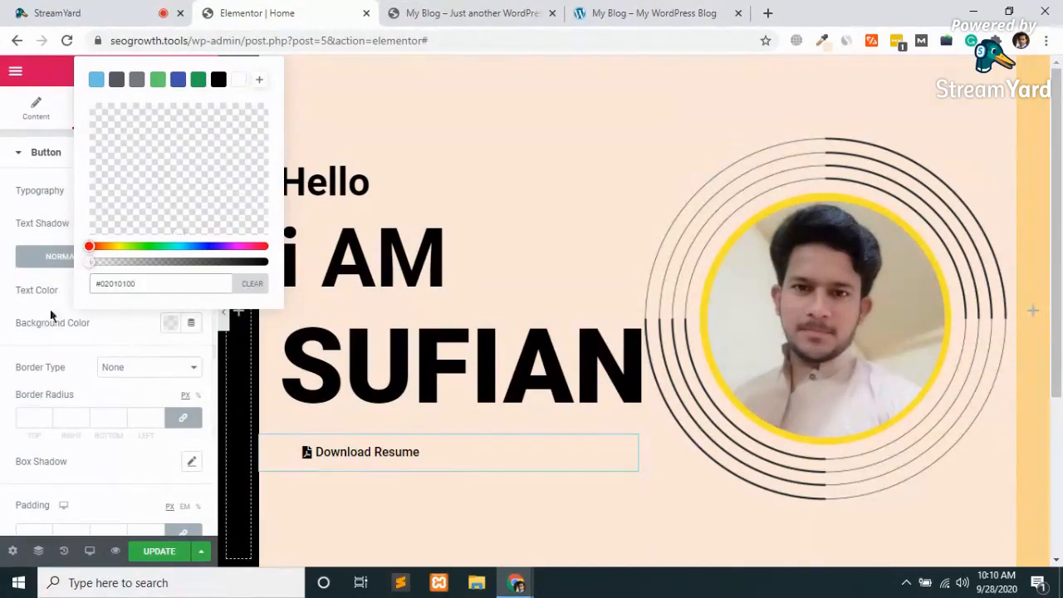
left_click(46, 346)
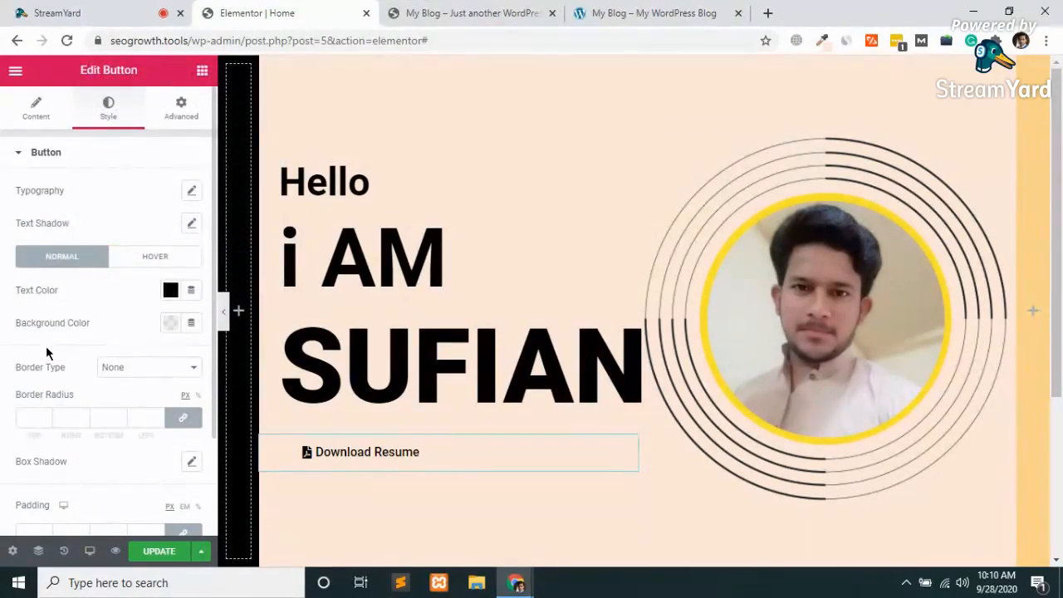
Step: Set the Download Resume button's border radius to 3 px on all corners
left_click(45, 419)
scroll(44, 421, "down", 1)
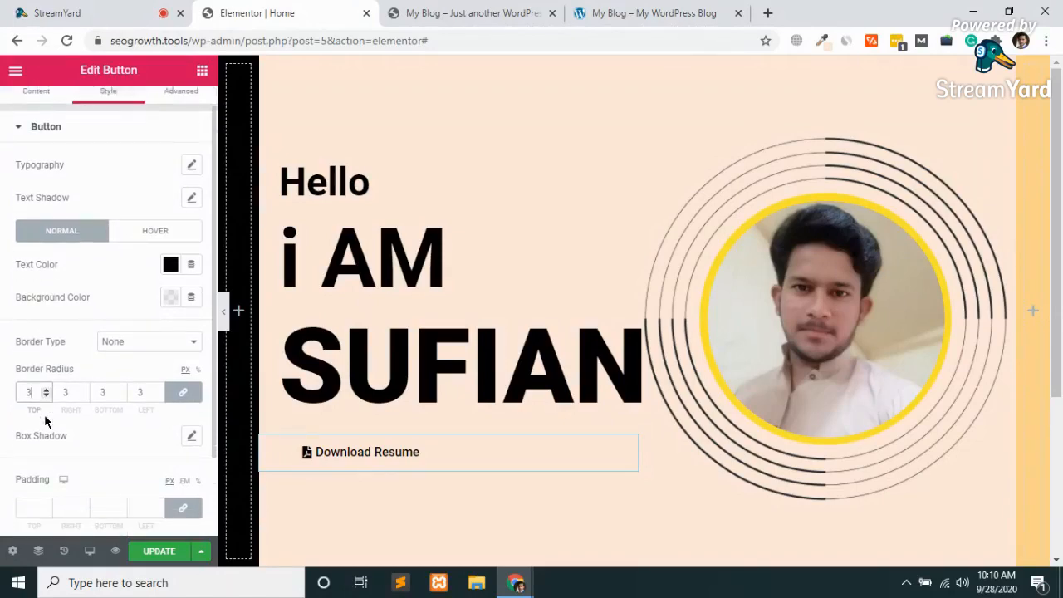
scroll(149, 360, "down", 3)
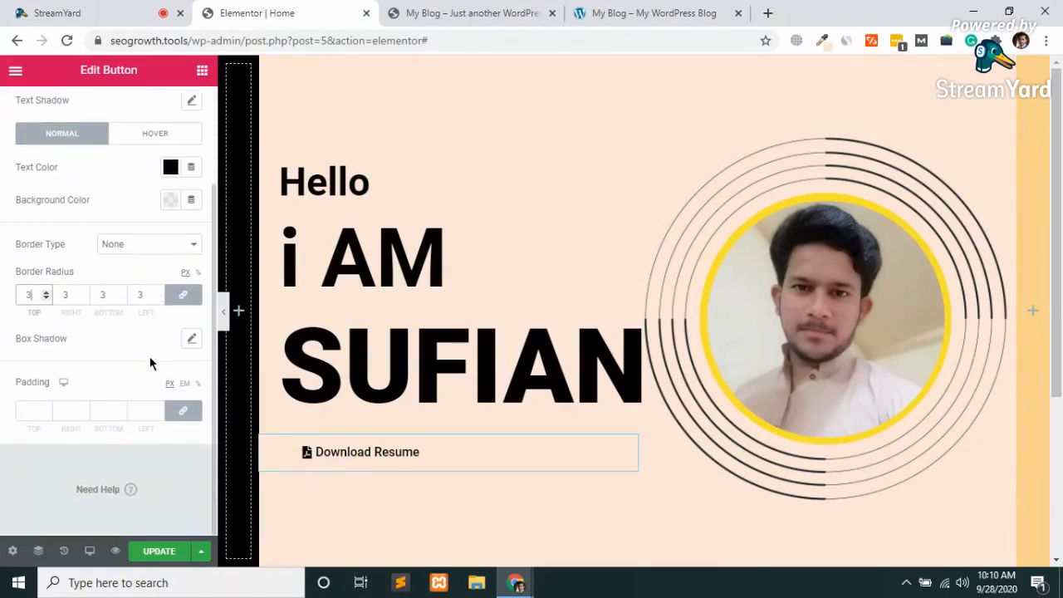
scroll(150, 360, "up", 4)
Step: Give the Download Resume button a solid border 3 px wide on all sides, and clear its border radius
left_click(121, 370)
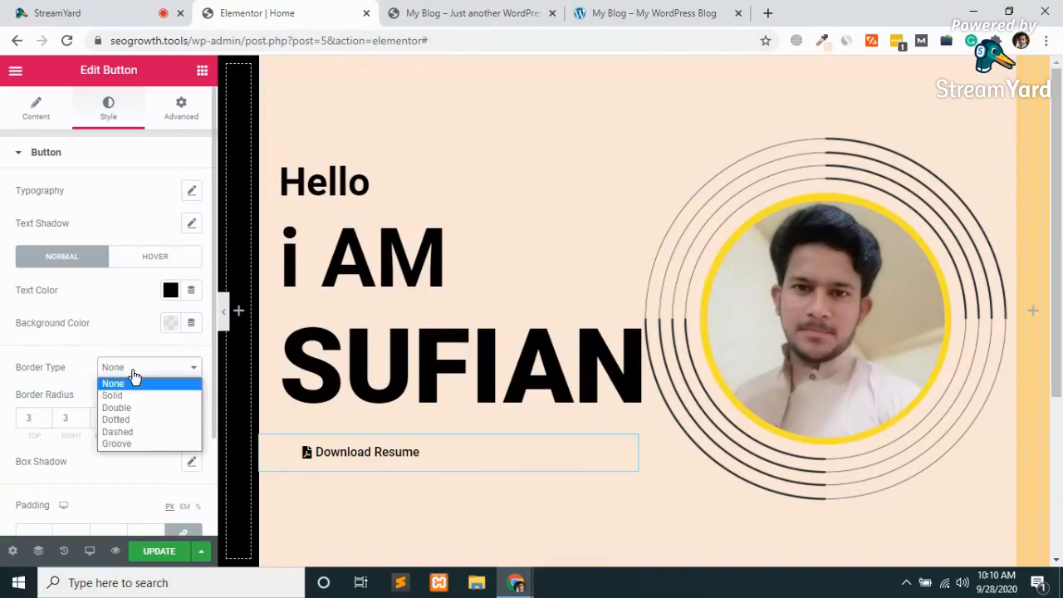
left_click(117, 396)
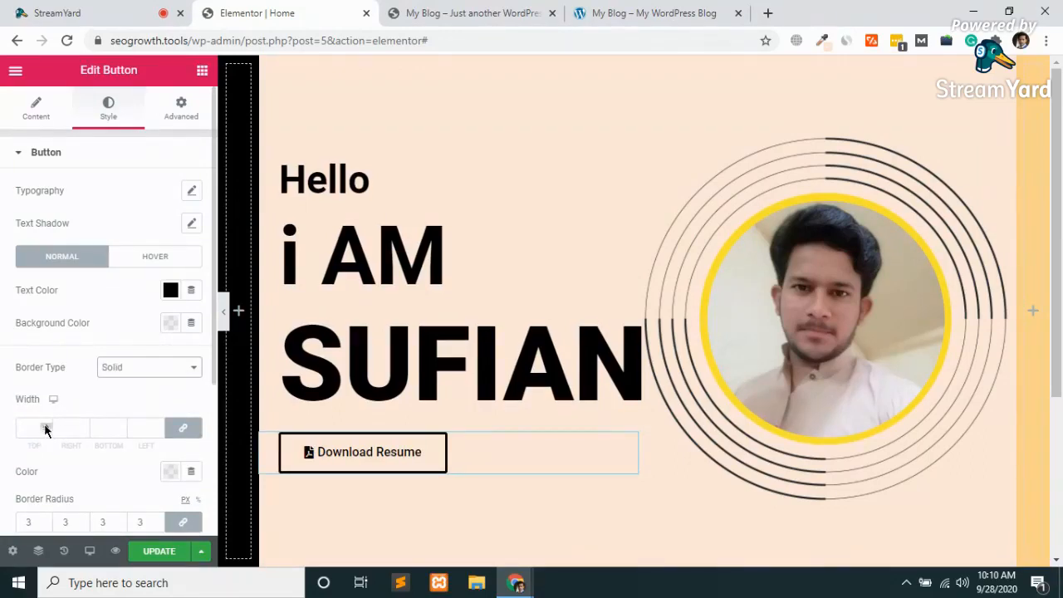
left_click(31, 522)
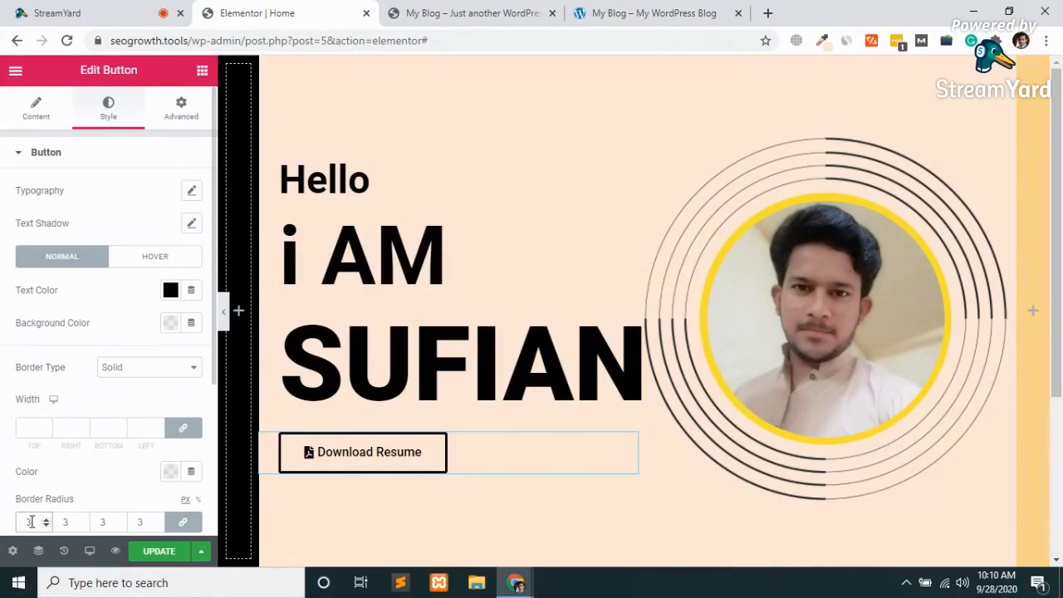
left_click(26, 427)
left_click(46, 426)
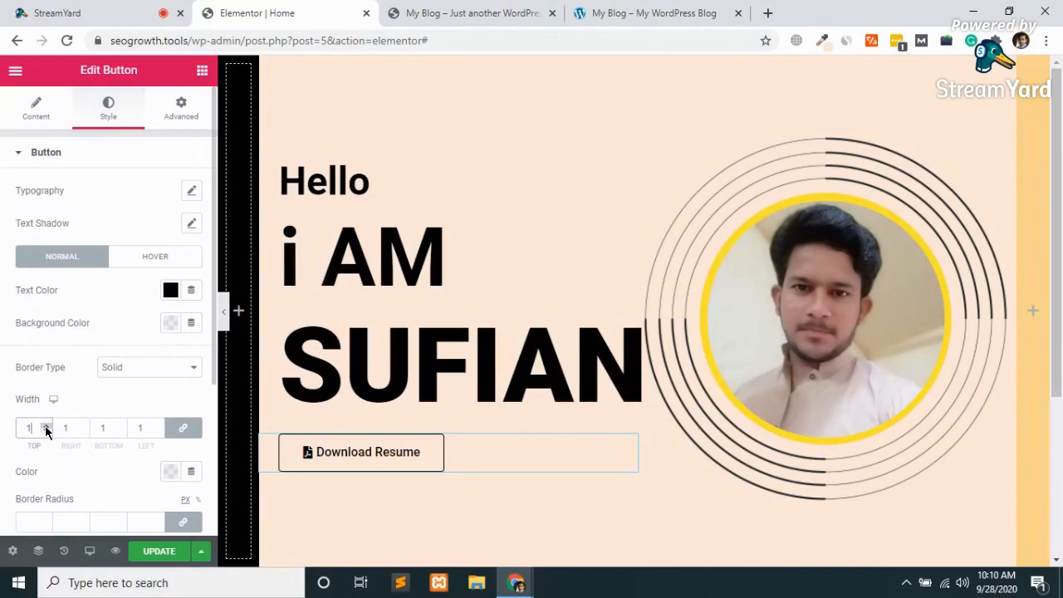
left_click(46, 426)
left_click(45, 426)
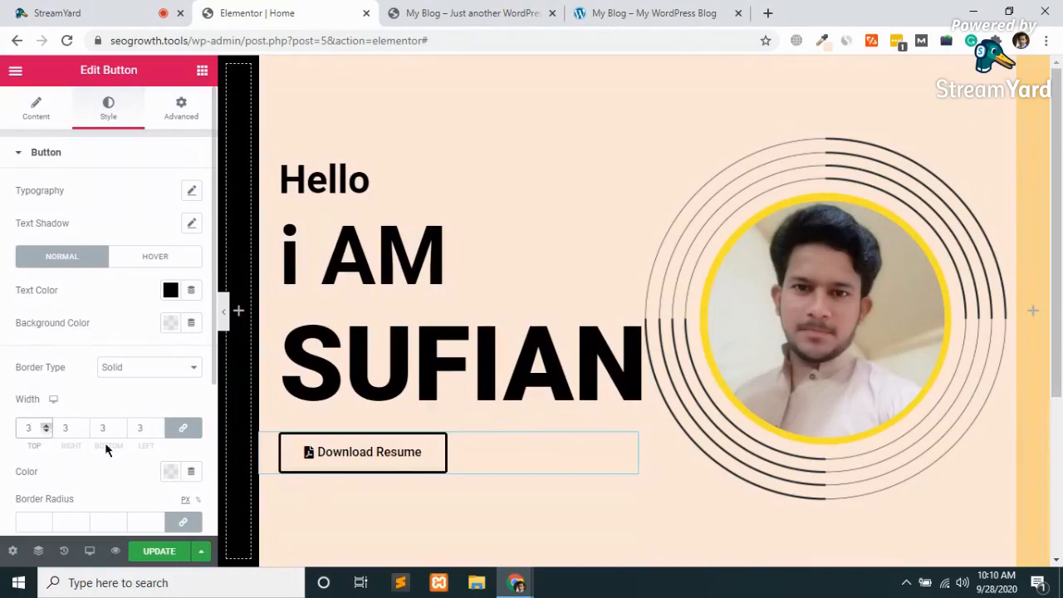
left_click(172, 473)
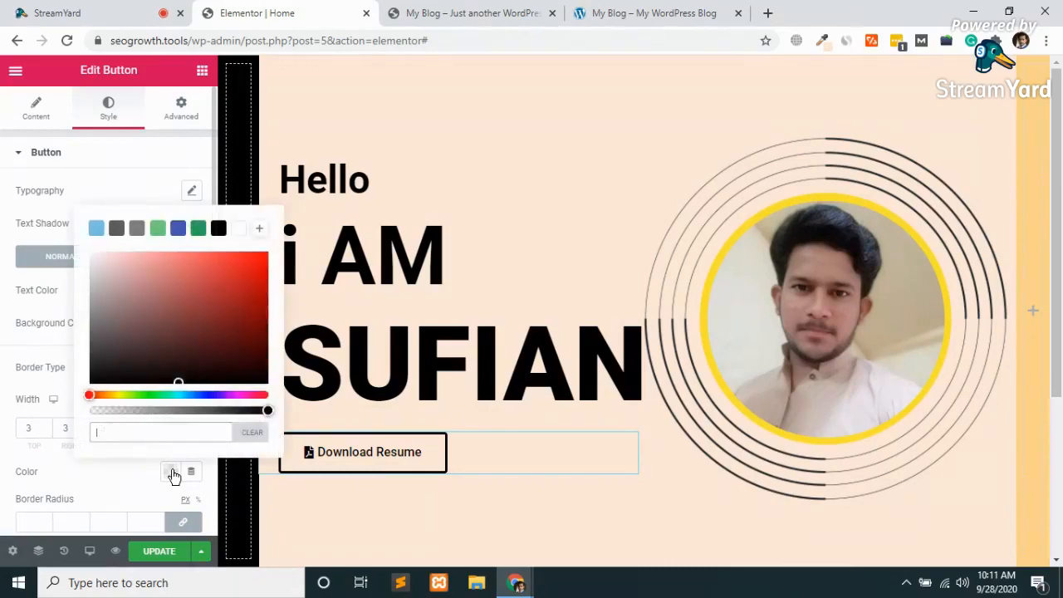
left_click(172, 474)
left_click(172, 473)
left_click(118, 478)
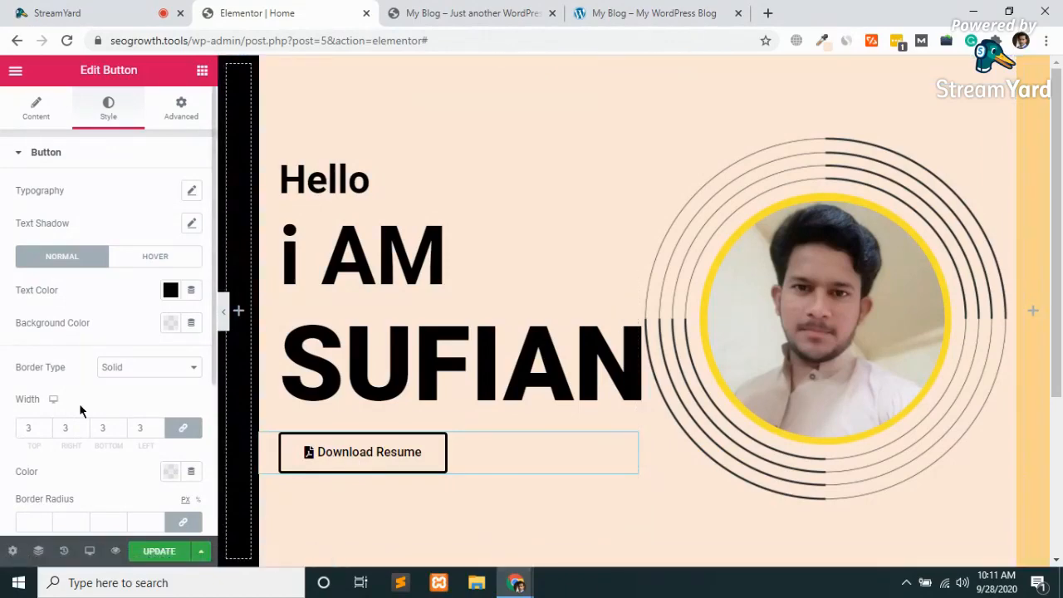
Step: Show the button's hover style settings and sample the color #FBD38B from the social icon bar on the reference site
left_click(155, 259)
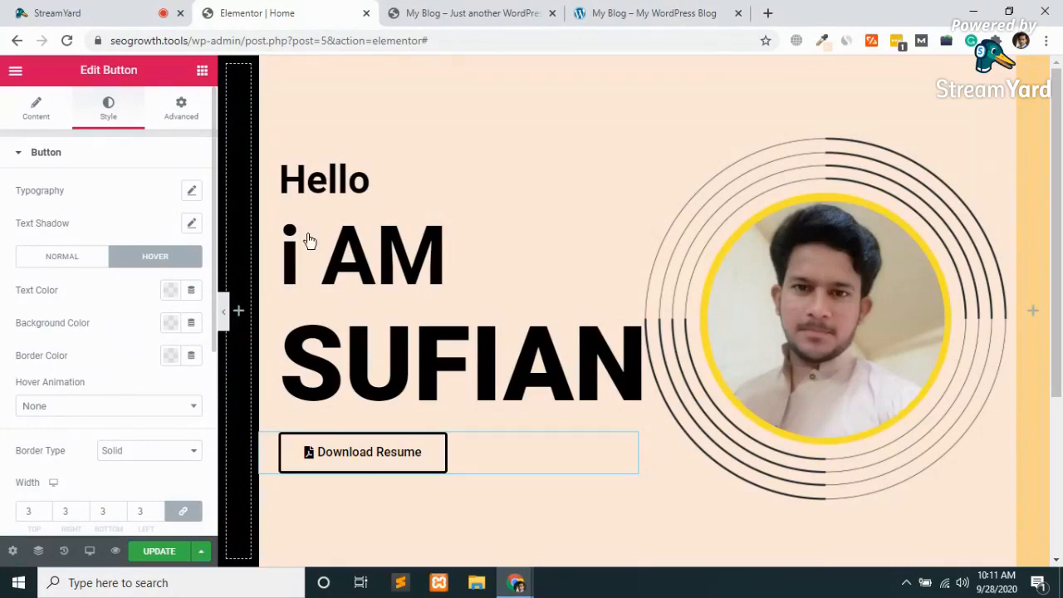
left_click(482, 12)
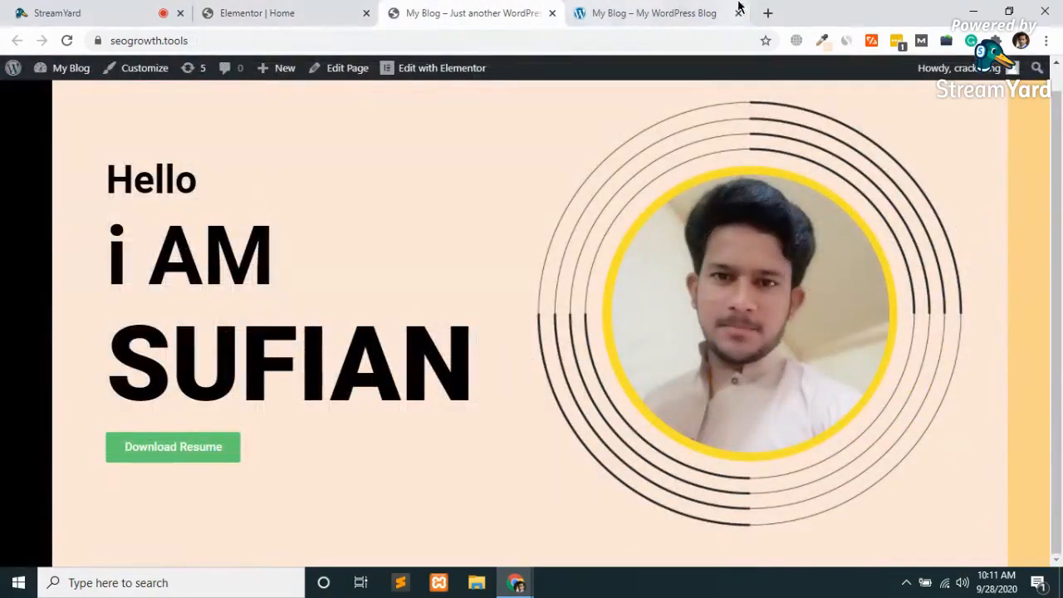
left_click(677, 9)
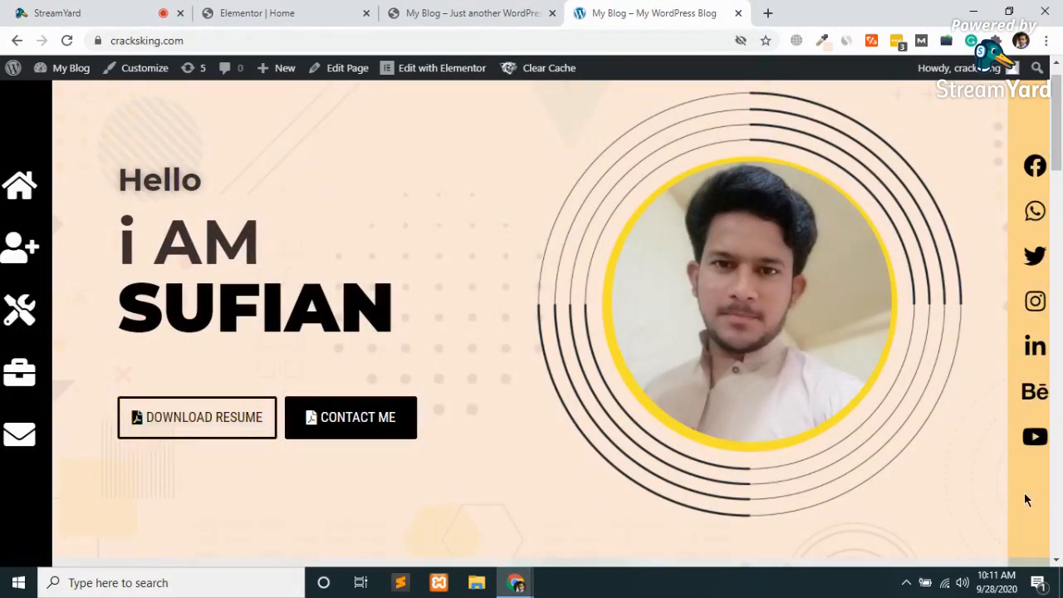
left_click(823, 41)
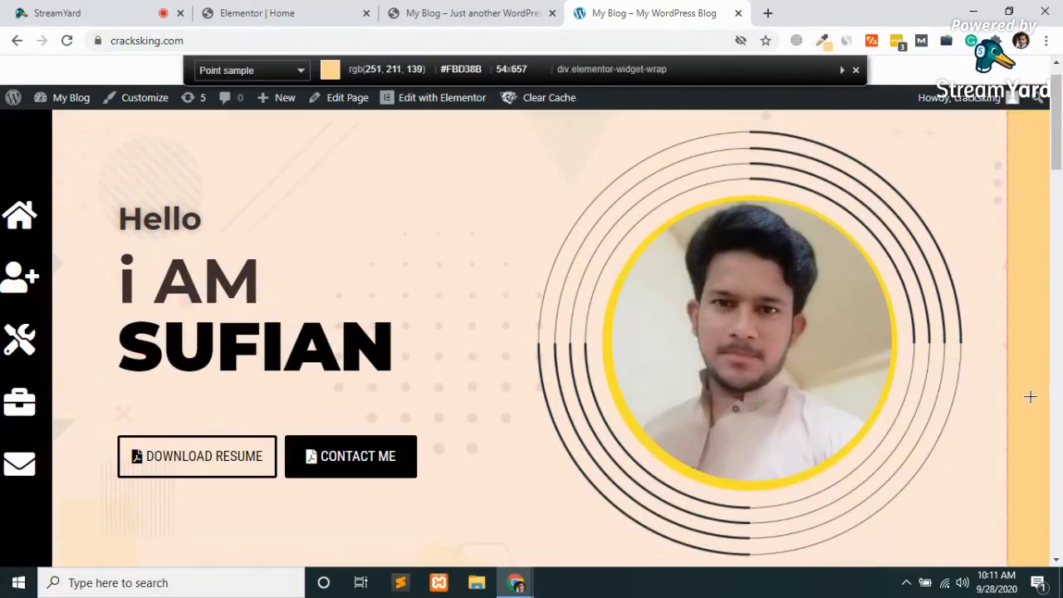
left_click(1030, 396)
left_click(308, 10)
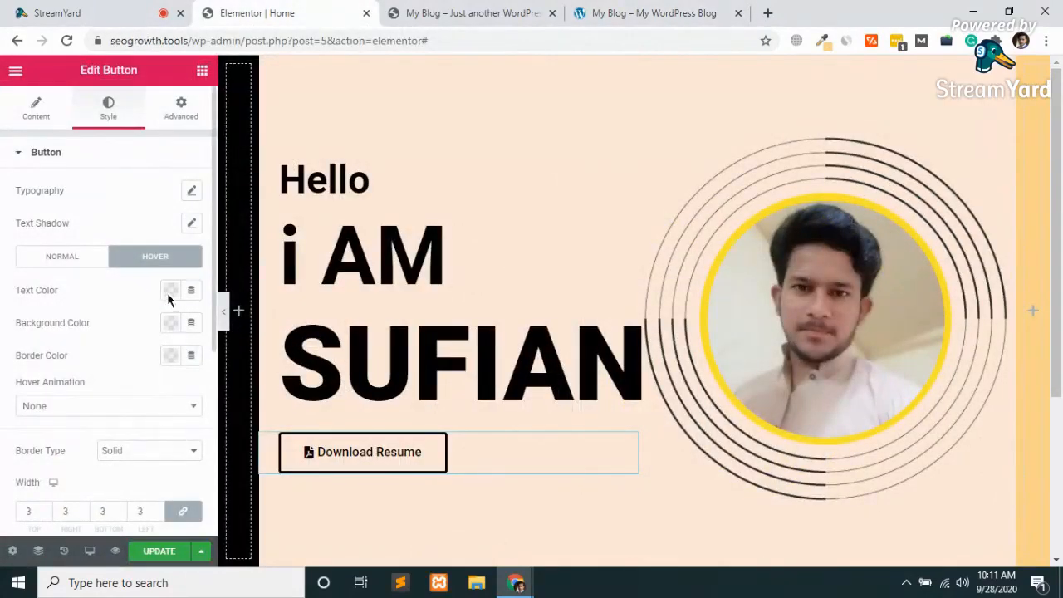
Step: Set the Download Resume button's hover text color and hover border color to #FBD38B, and update the page
left_click(628, 10)
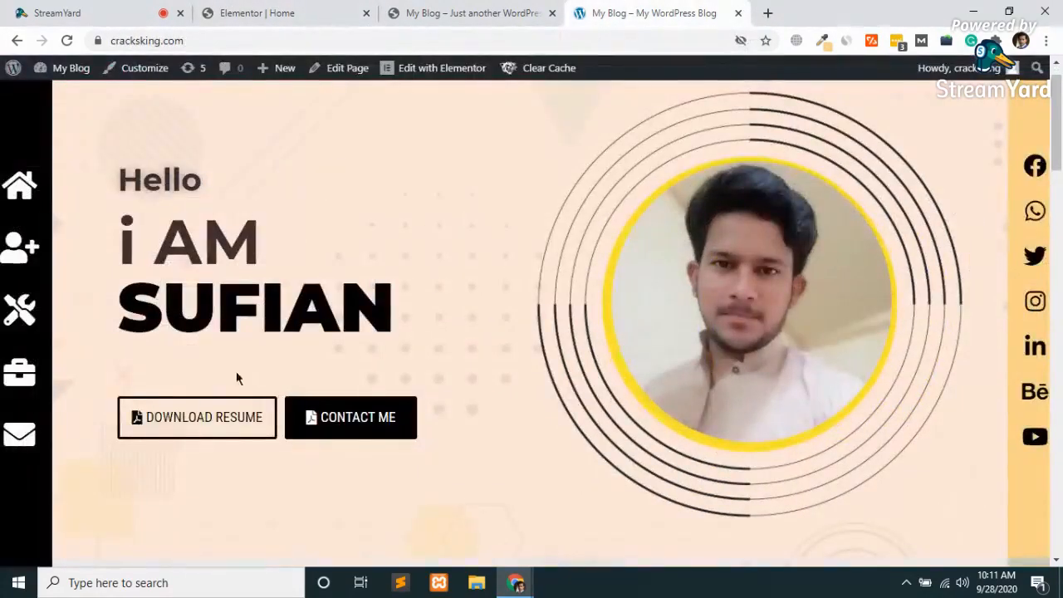
left_click(319, 10)
left_click(169, 290)
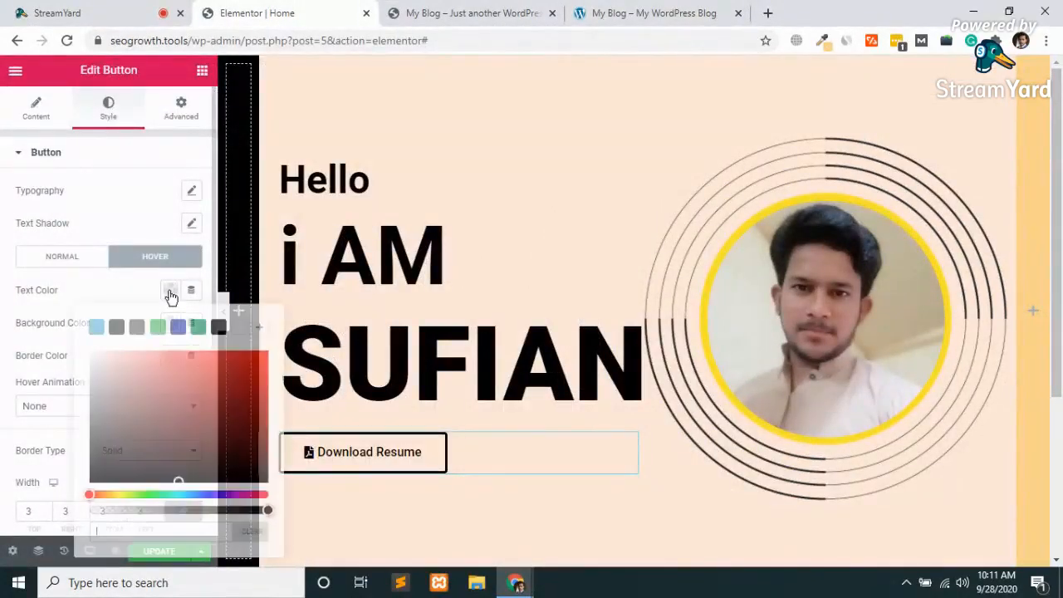
key("ctrl+v")
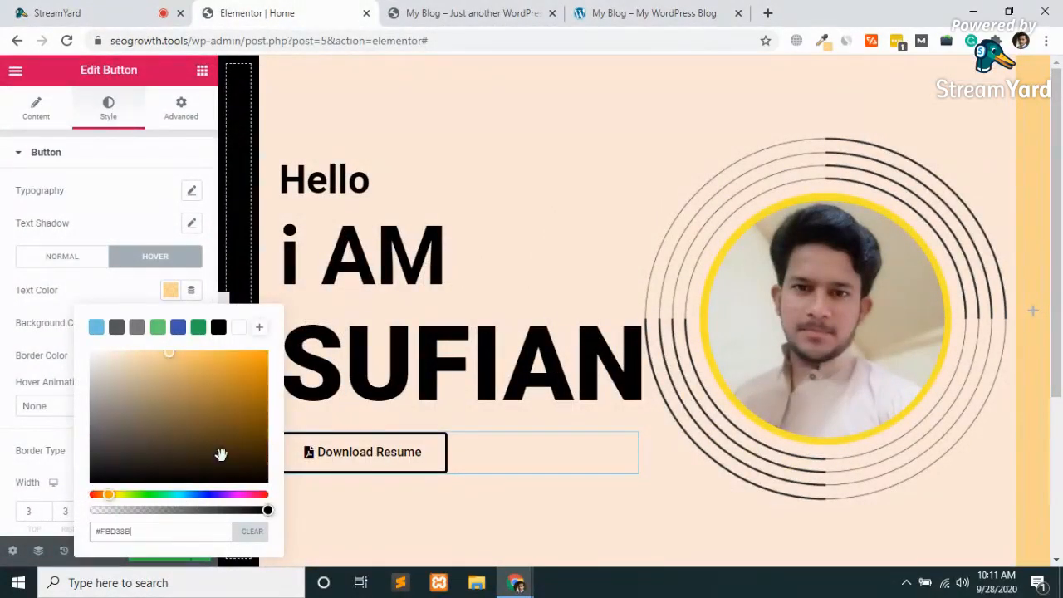
left_click(4, 339)
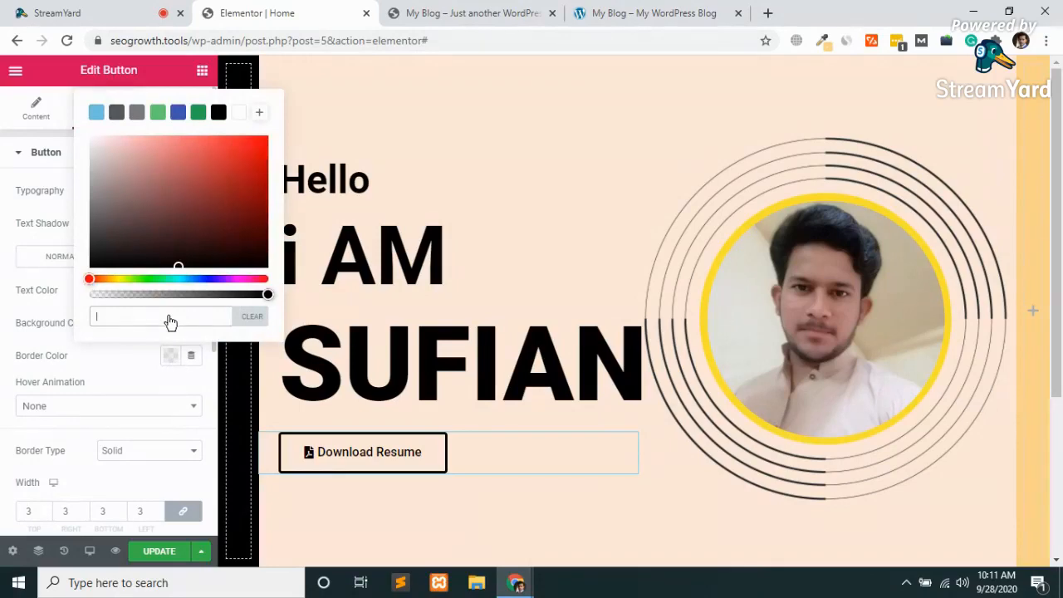
key("ctrl+v")
left_click(160, 473)
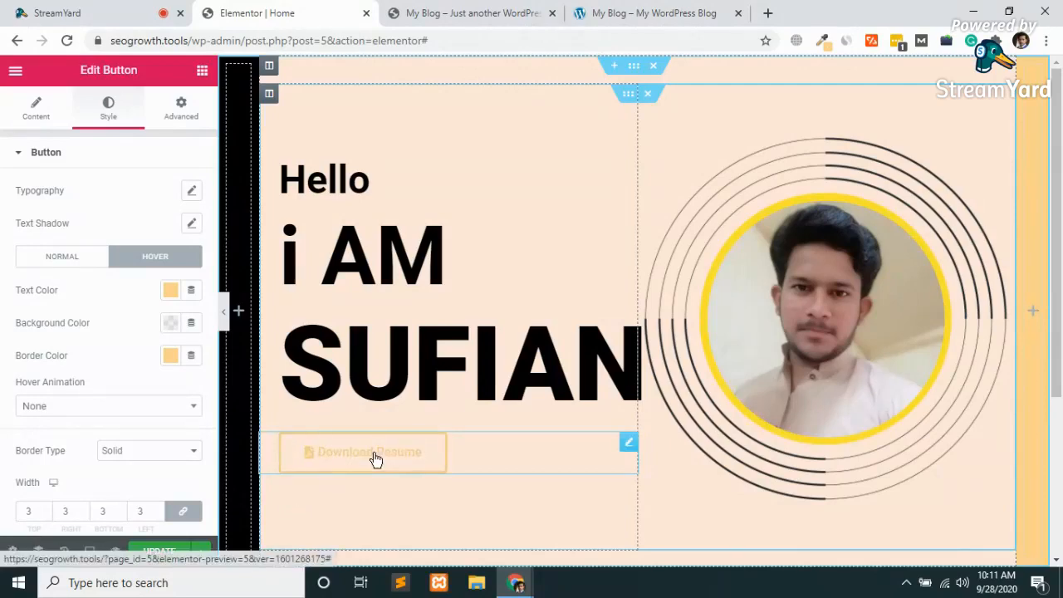
left_click(161, 556)
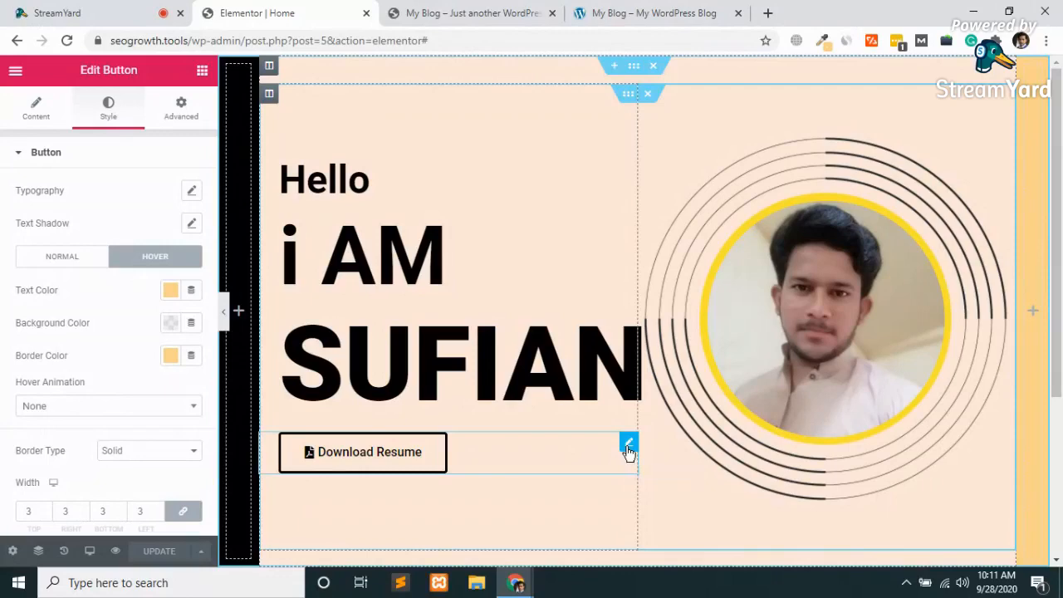
Step: Apply the Fade In entrance animation to the Download Resume button and update the page
left_click(181, 113)
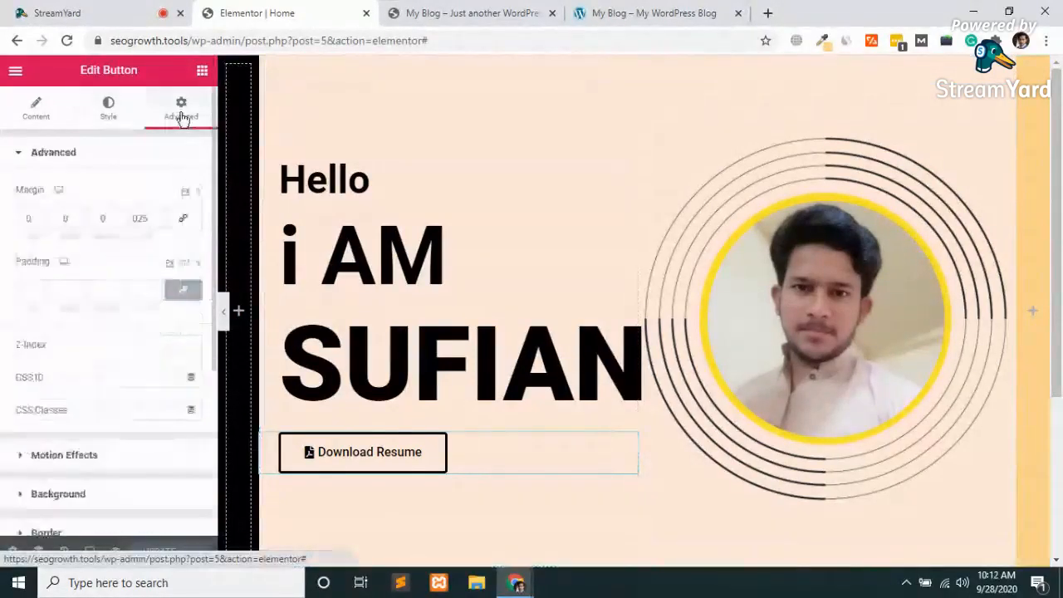
left_click(72, 456)
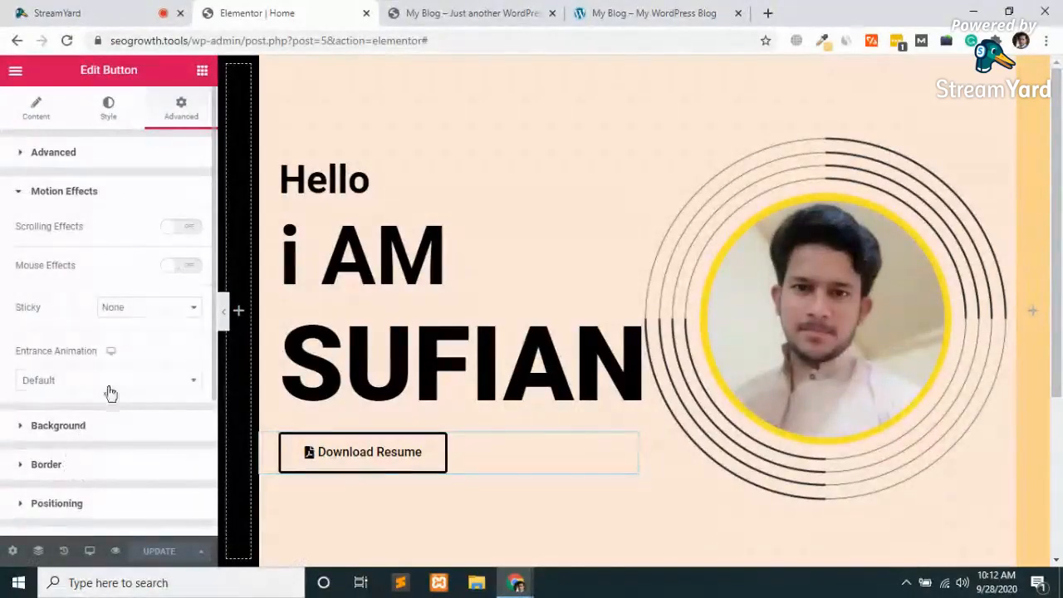
left_click(137, 381)
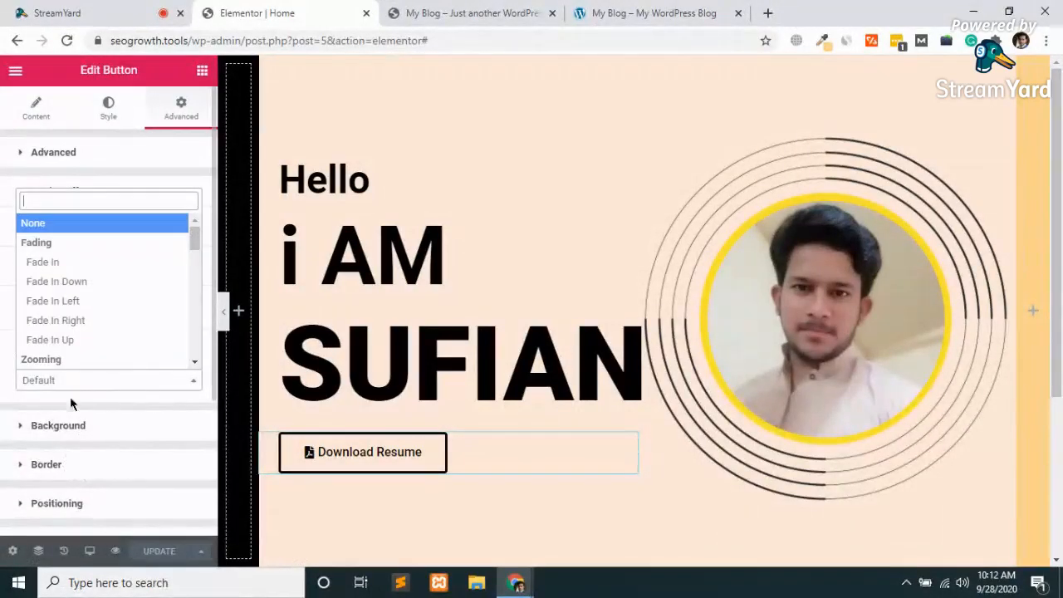
left_click(52, 264)
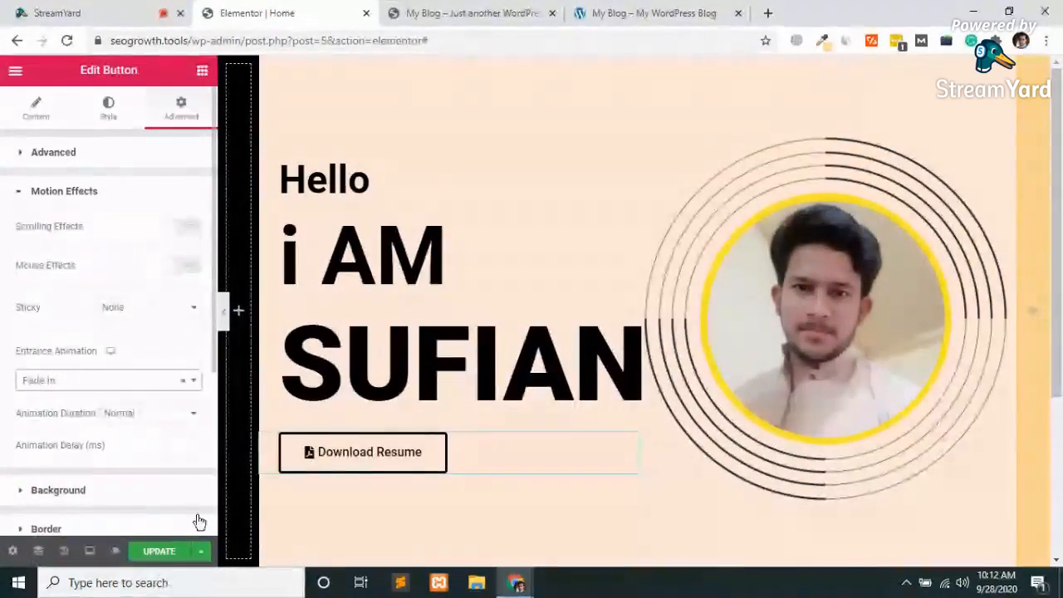
left_click(156, 553)
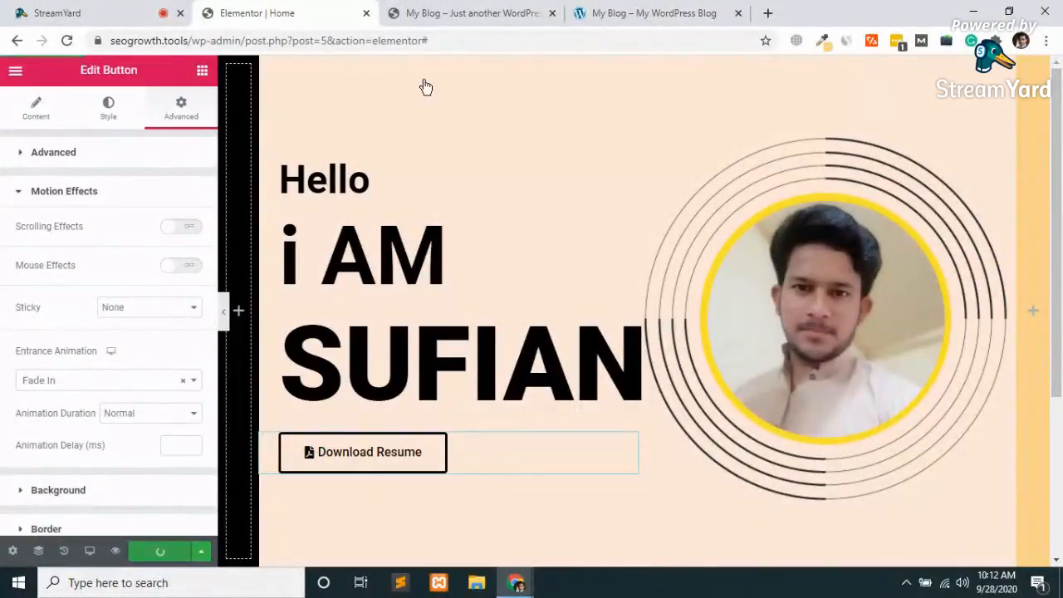
Step: Reload the live home page to check the restyled Download Resume button, and compare it with the reference site
left_click(474, 12)
left_click(68, 41)
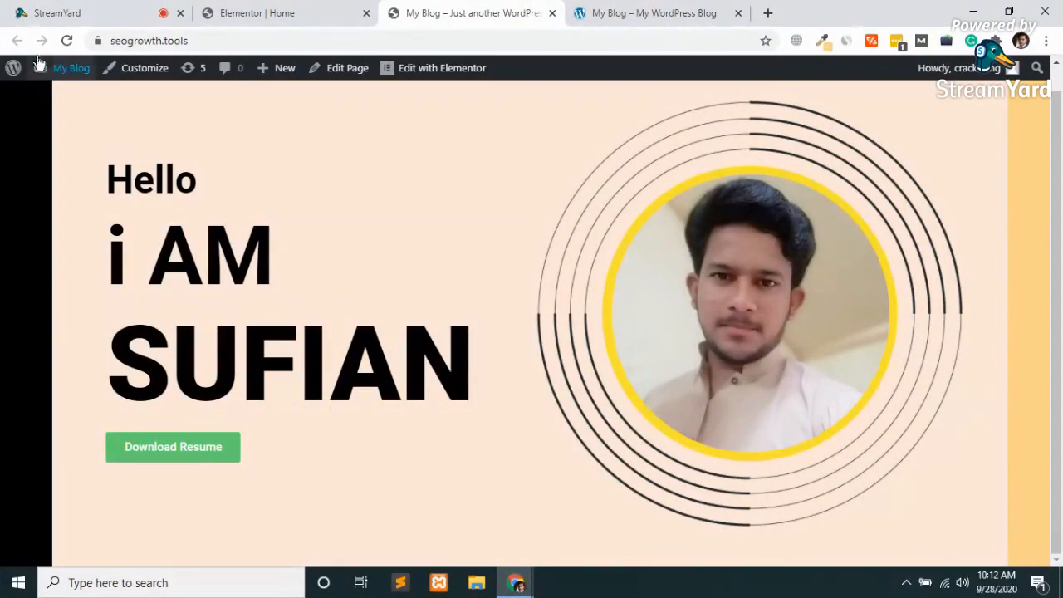
left_click(66, 45)
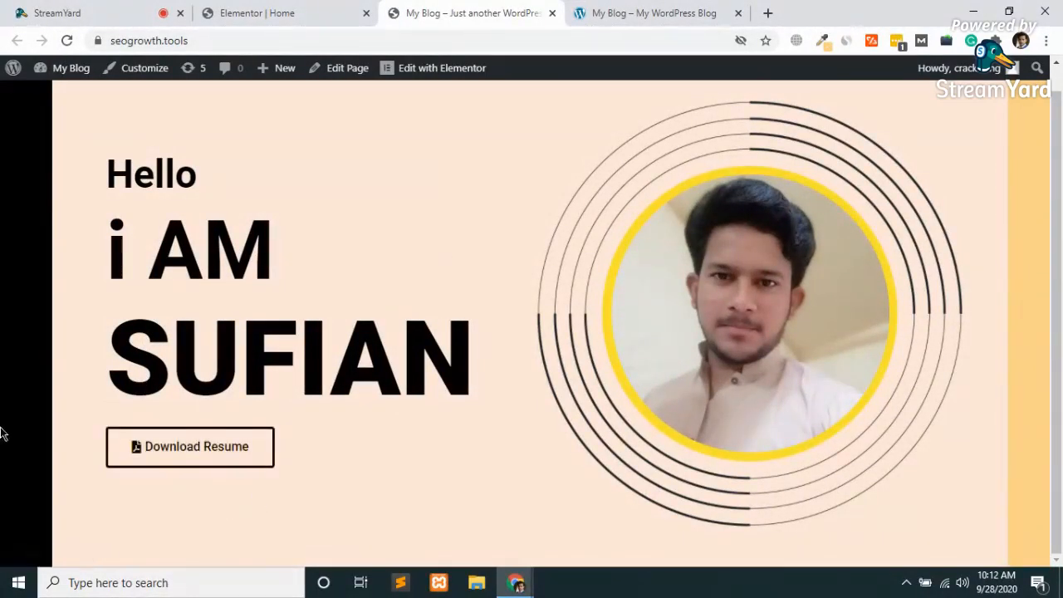
left_click(316, 12)
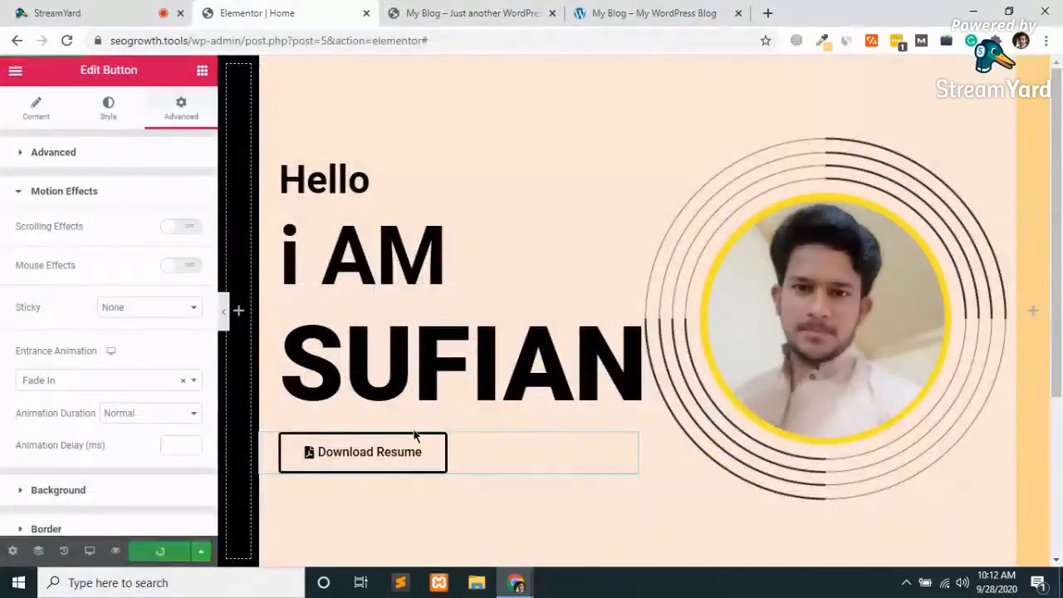
left_click(609, 12)
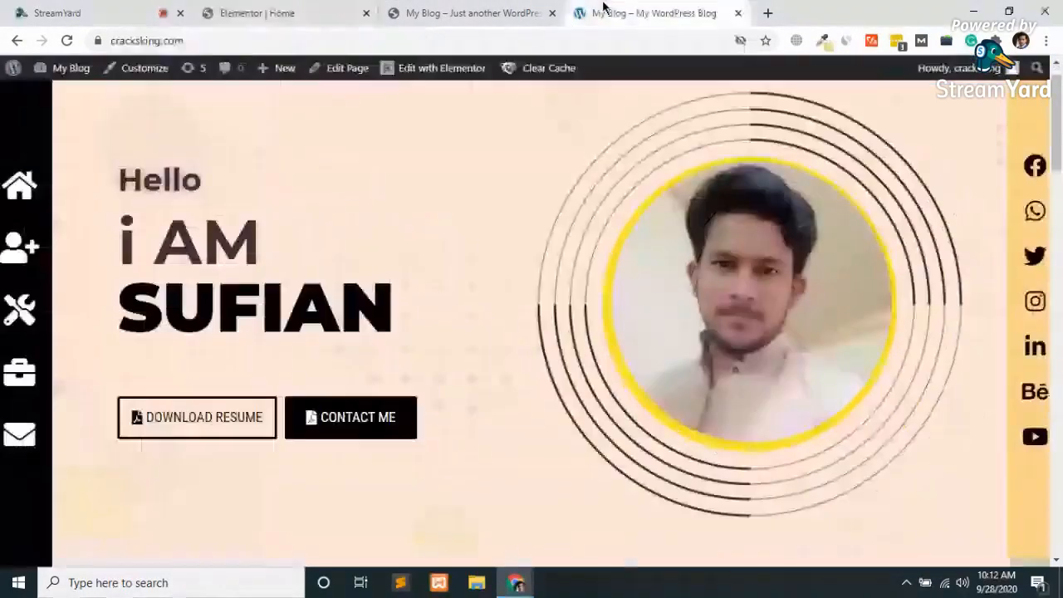
Step: Set the Download Resume button's width to Inline (auto) and its vertical alignment to Center
left_click(307, 10)
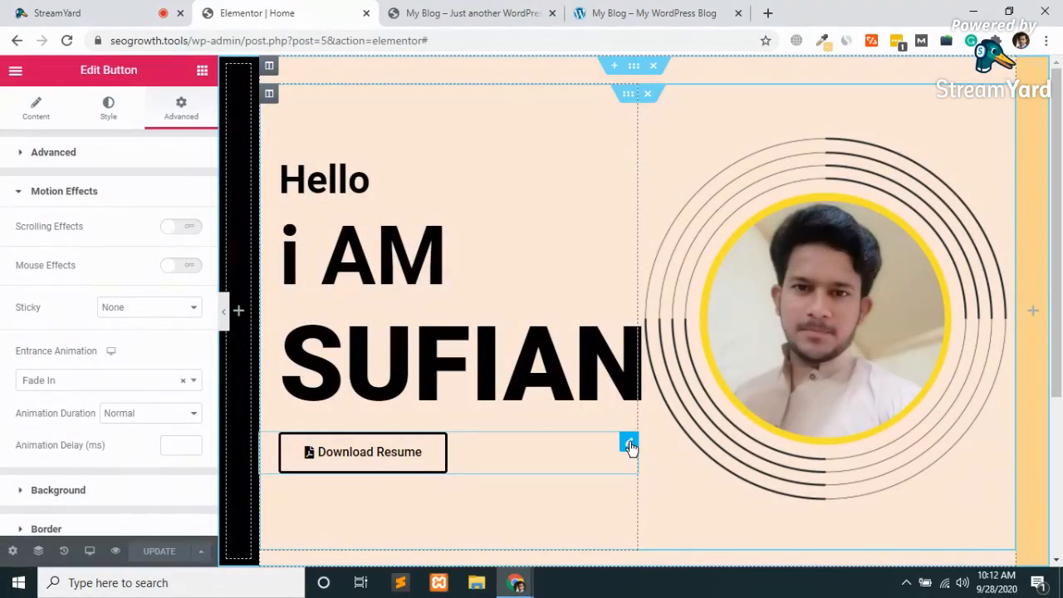
scroll(89, 345, "down", 3)
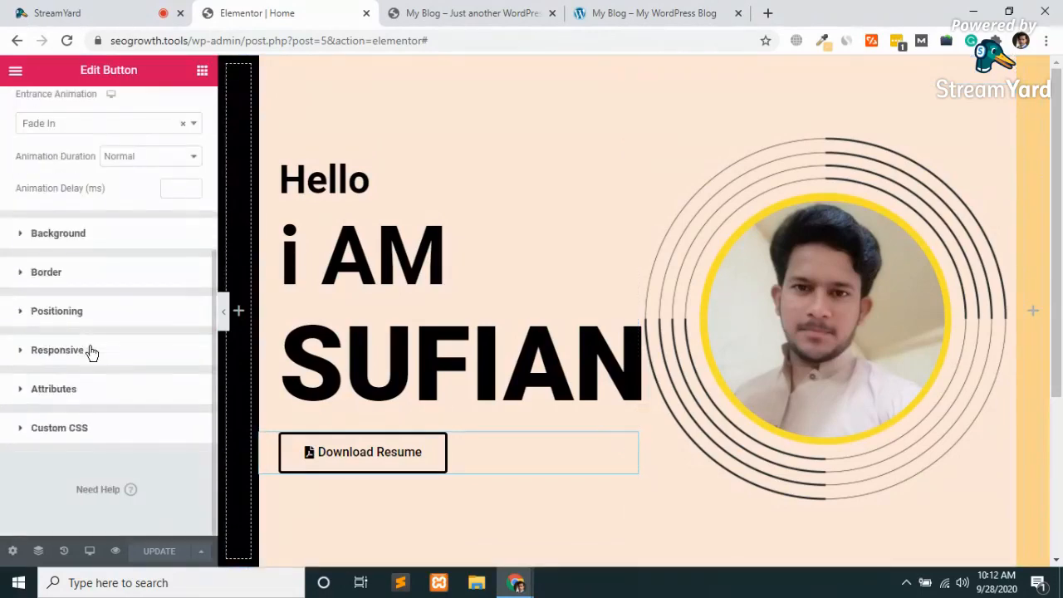
left_click(55, 313)
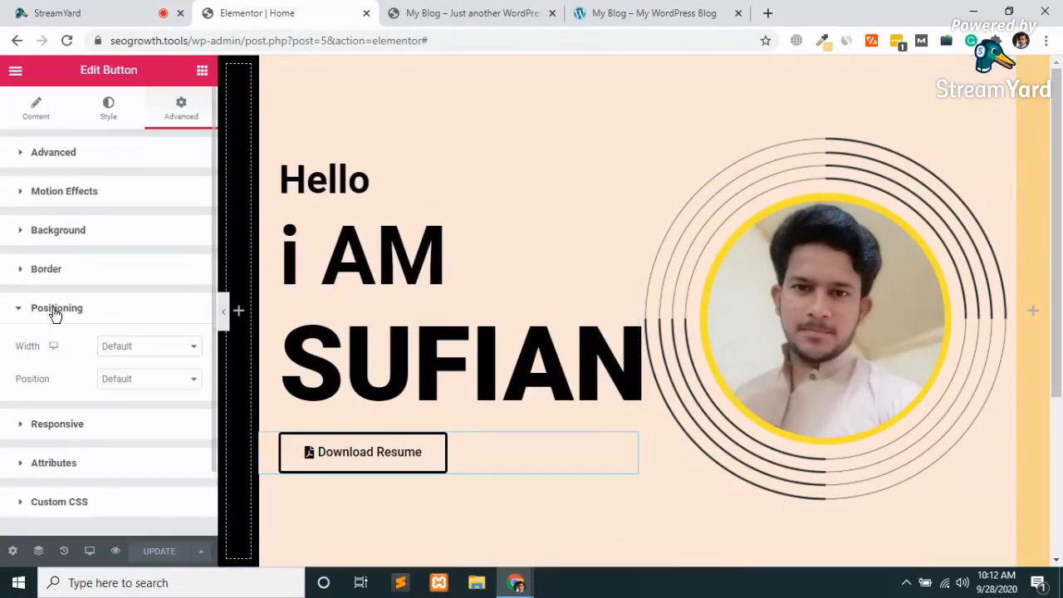
left_click(136, 380)
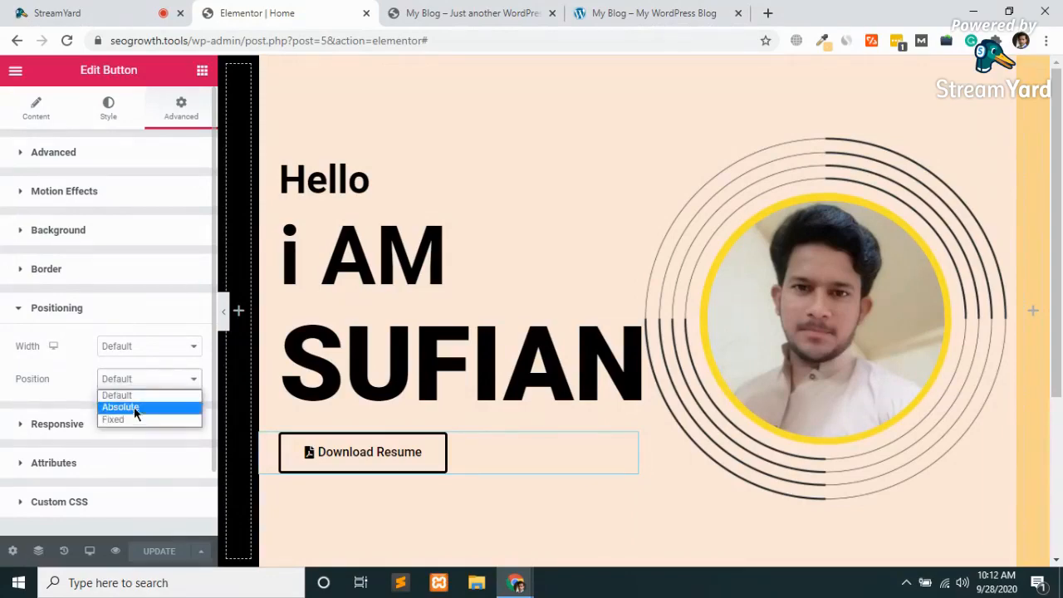
left_click(140, 346)
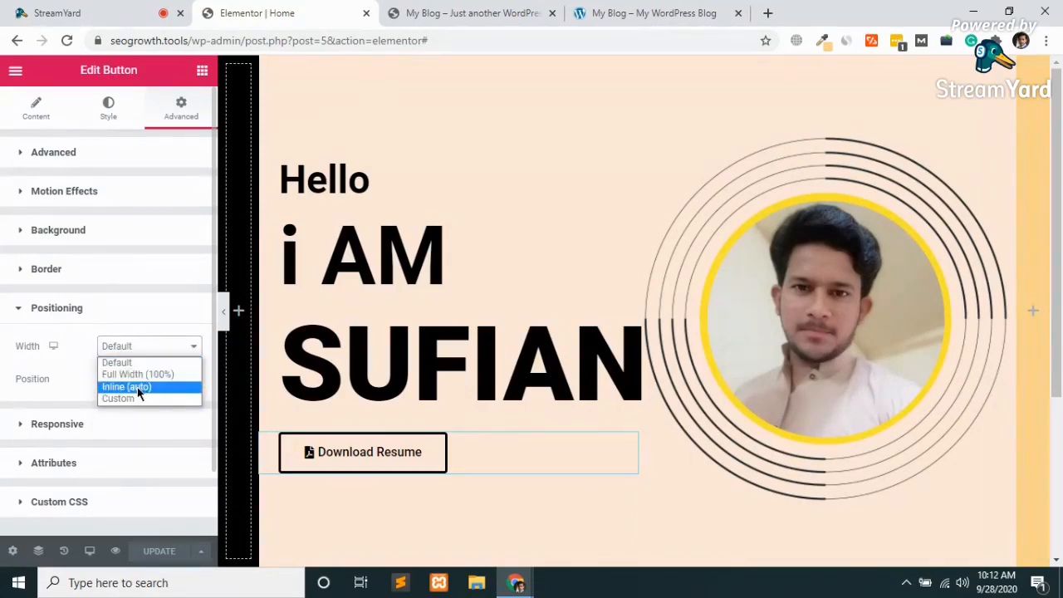
left_click(137, 387)
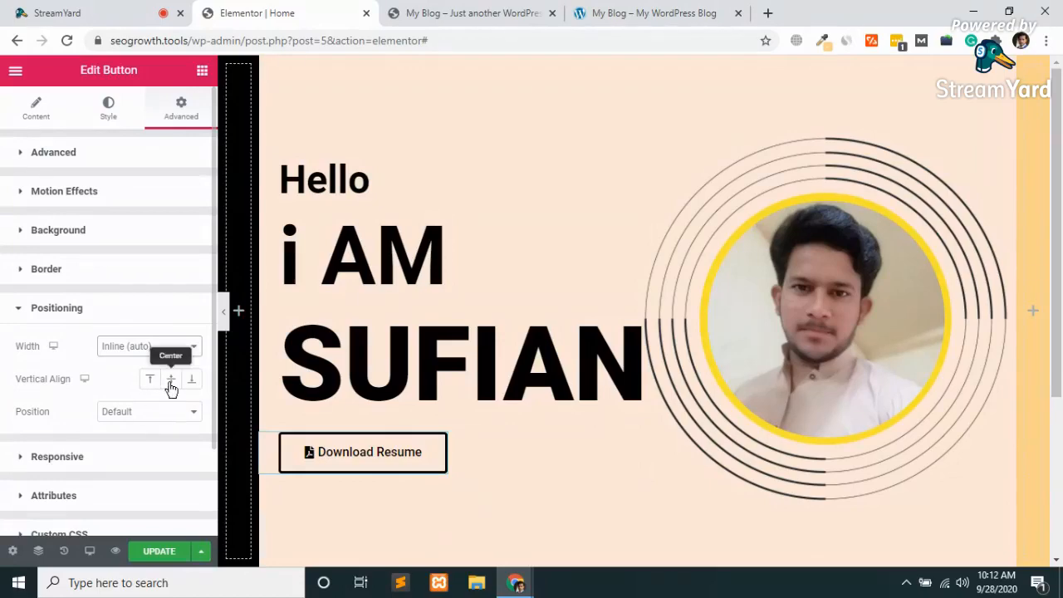
left_click(171, 385)
Step: Duplicate the Download Resume button and compare the button pair with the reference site
right_click(440, 451)
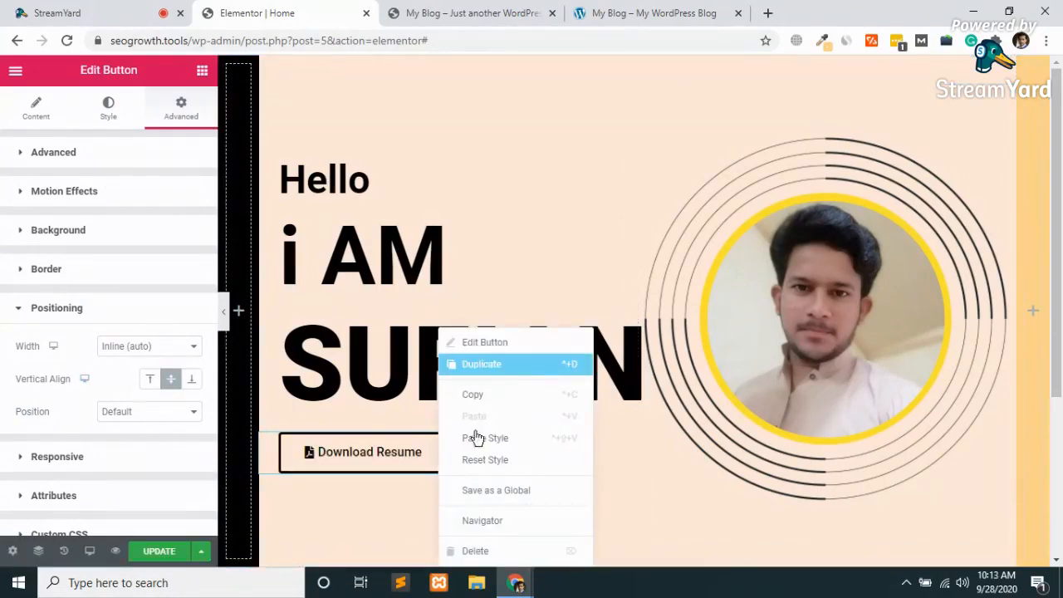
left_click(482, 364)
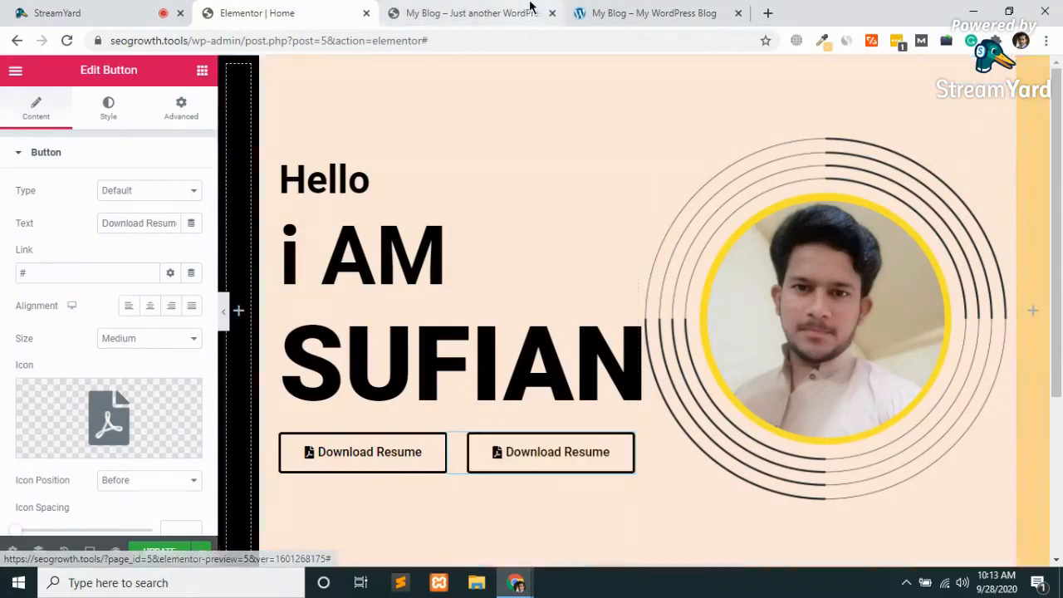
left_click(645, 12)
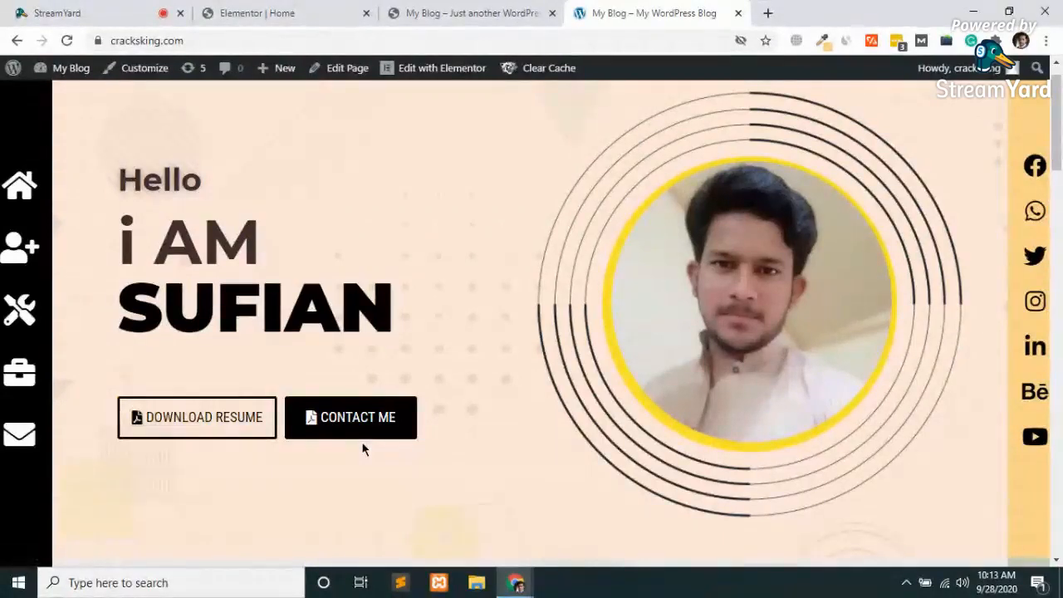
left_click(359, 9)
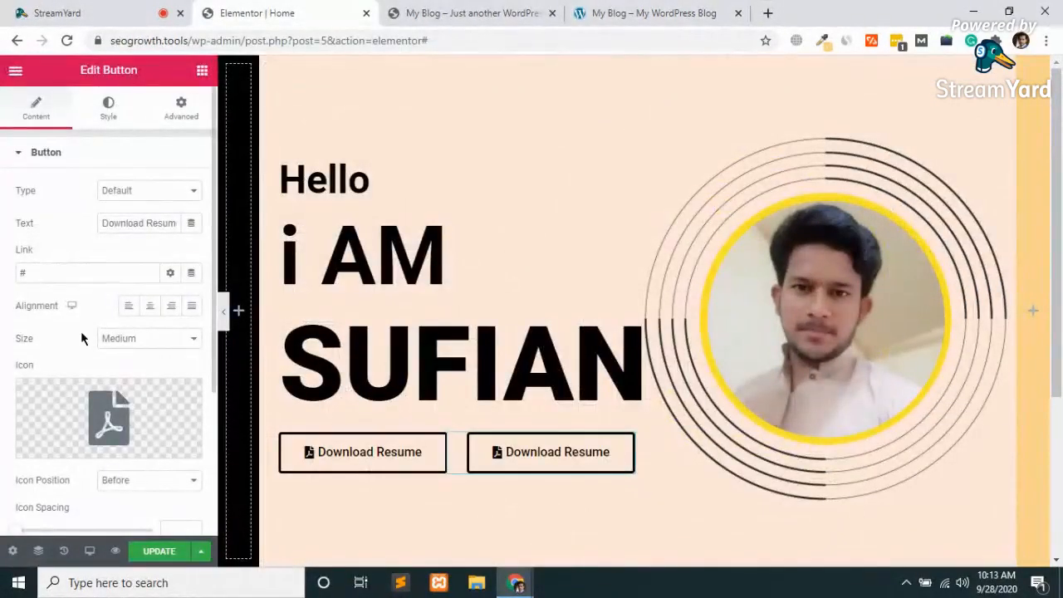
Step: Try the Small size on the duplicated button and restore the Medium size
left_click(125, 340)
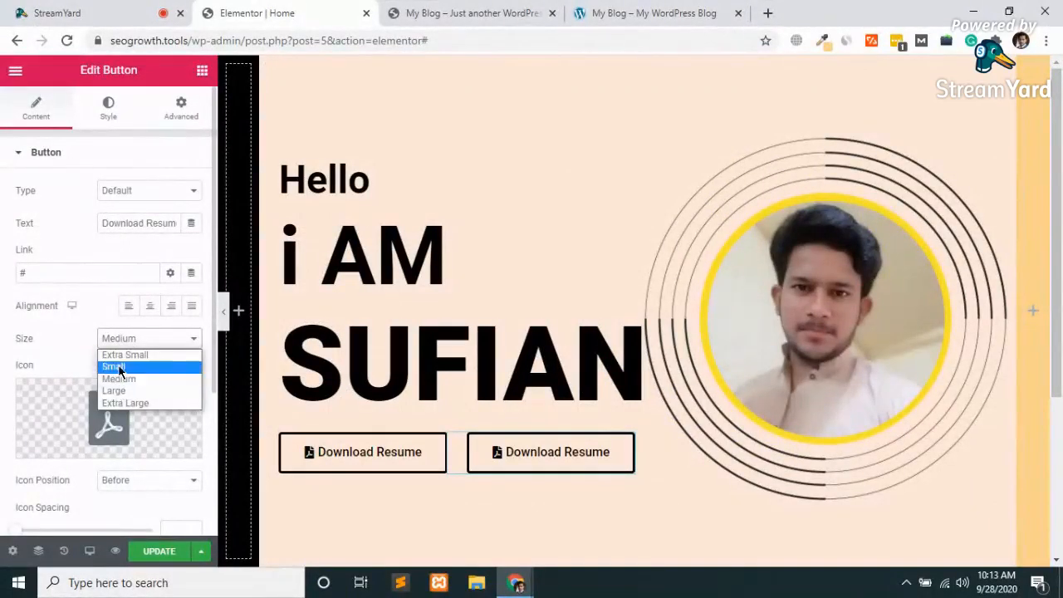
left_click(119, 368)
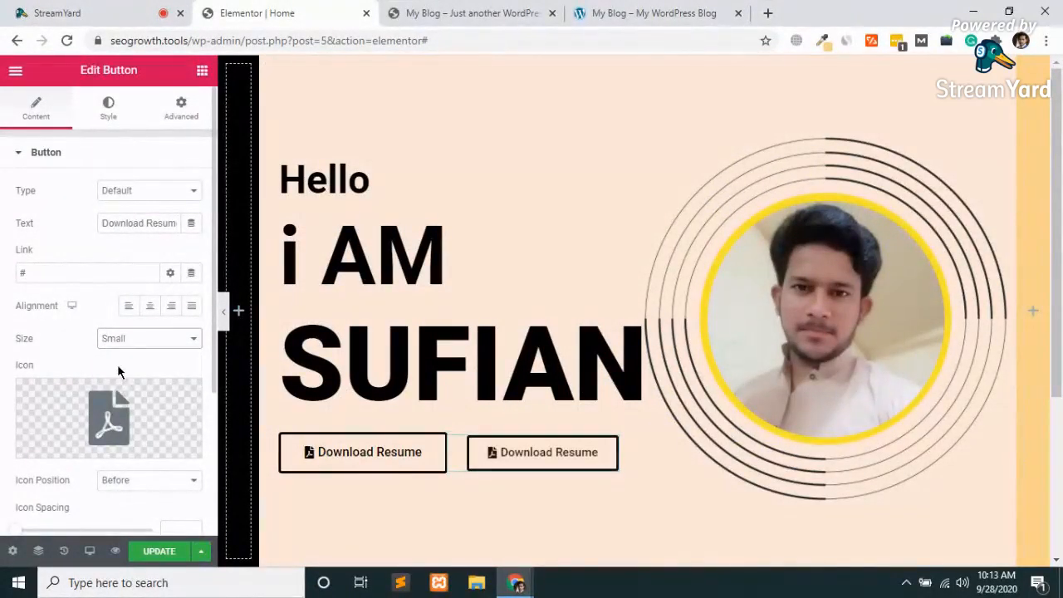
left_click(123, 344)
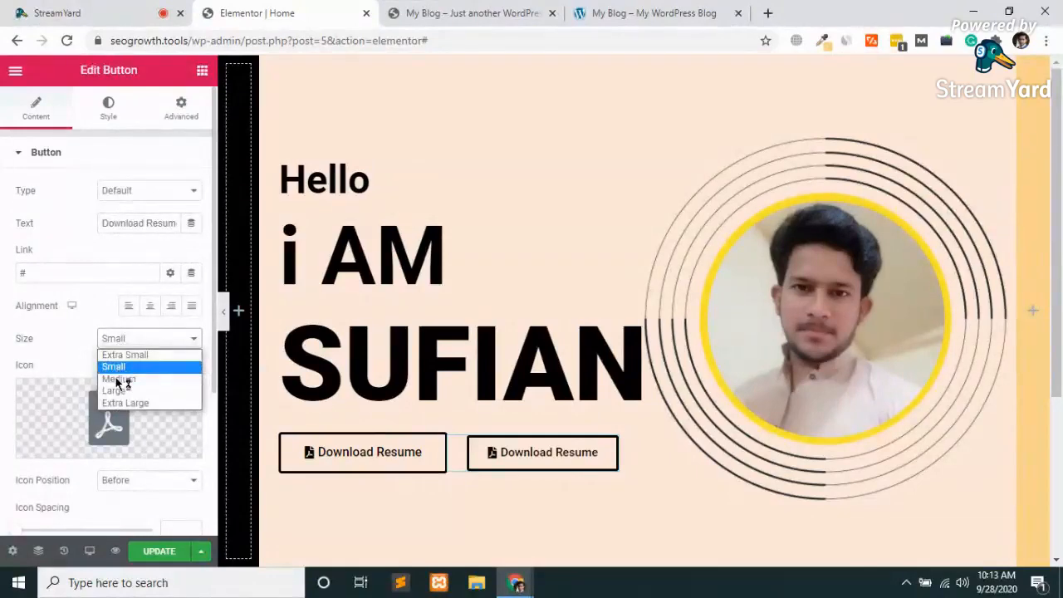
left_click(117, 380)
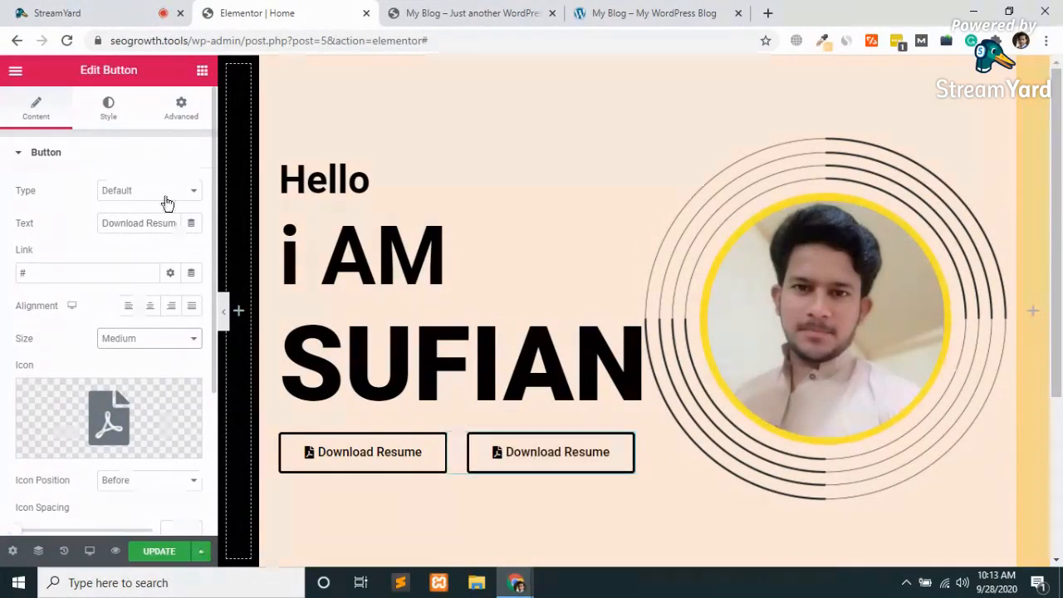
Step: Change the duplicated button's text to "Contact Me", following the reference site
left_click(622, 8)
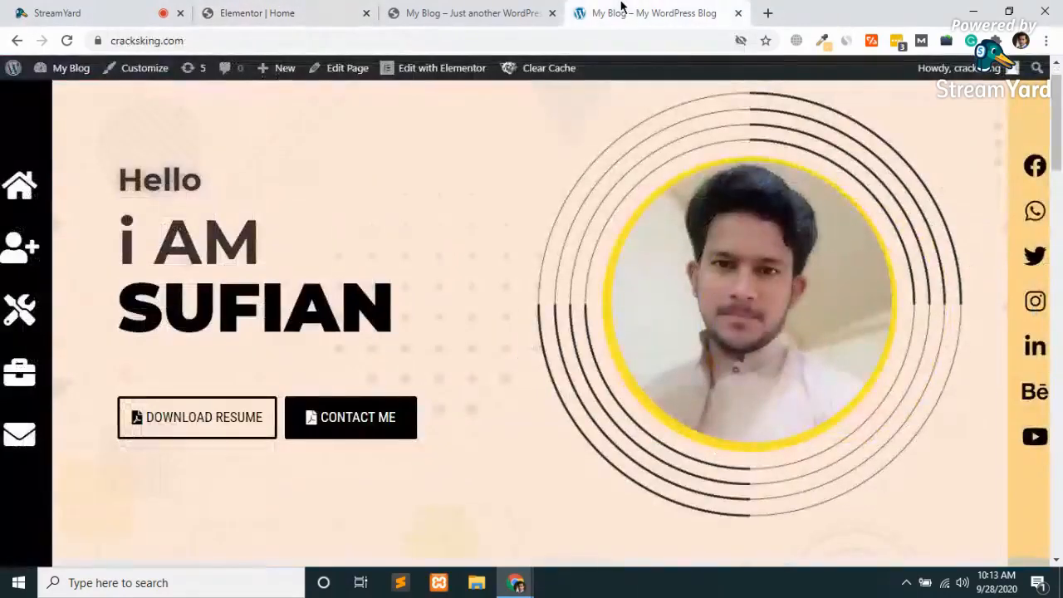
left_click(345, 13)
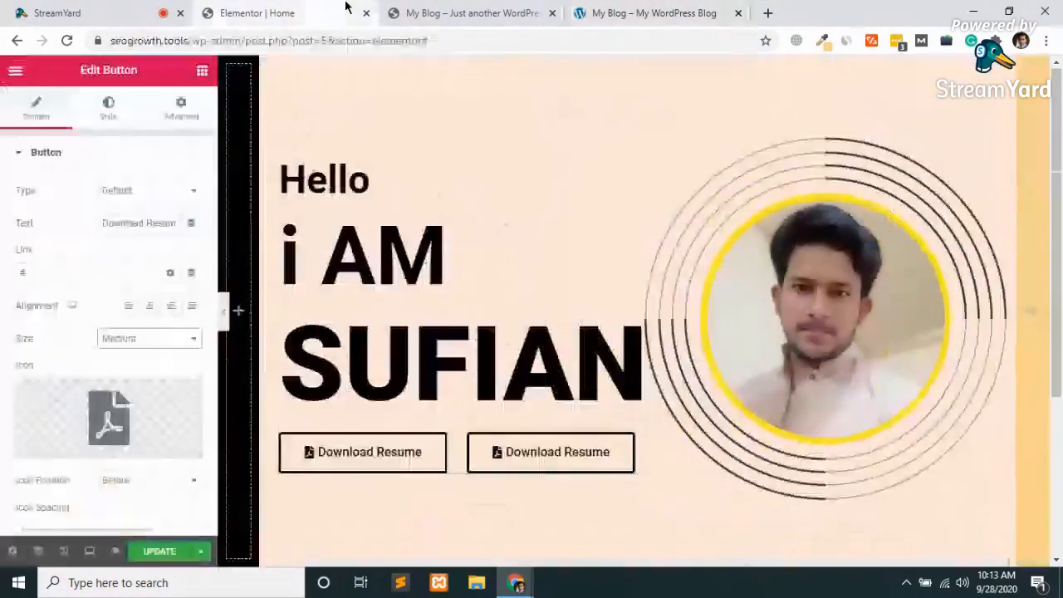
triple_click(121, 226)
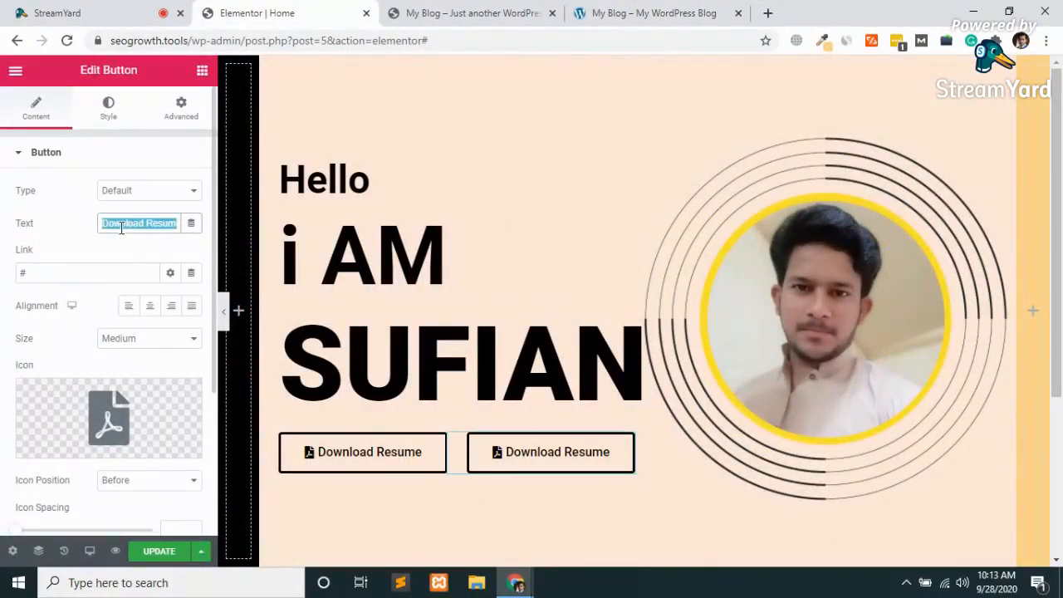
type("Contact")
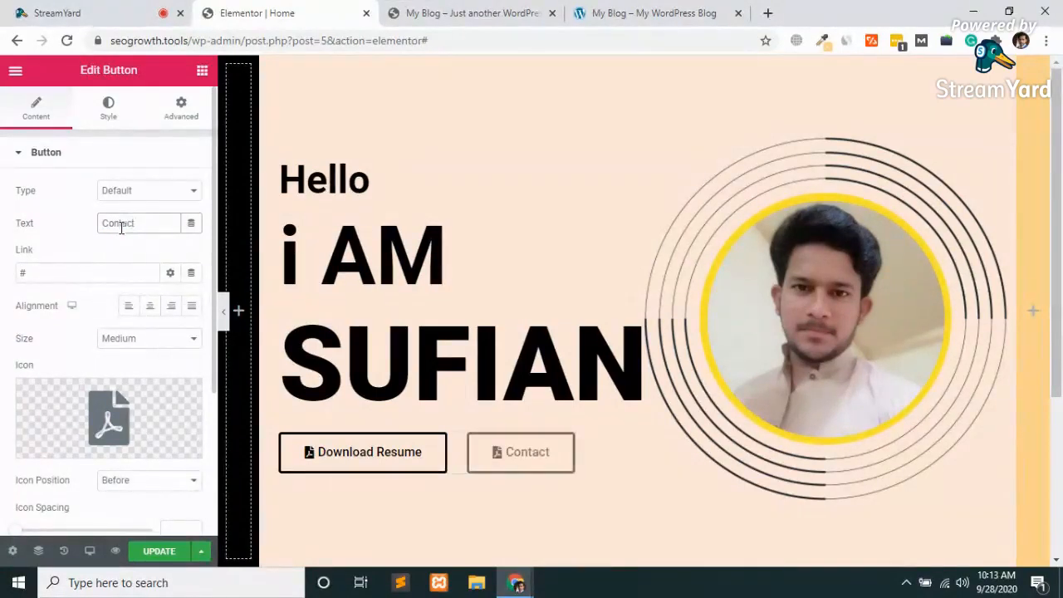
type(" Me")
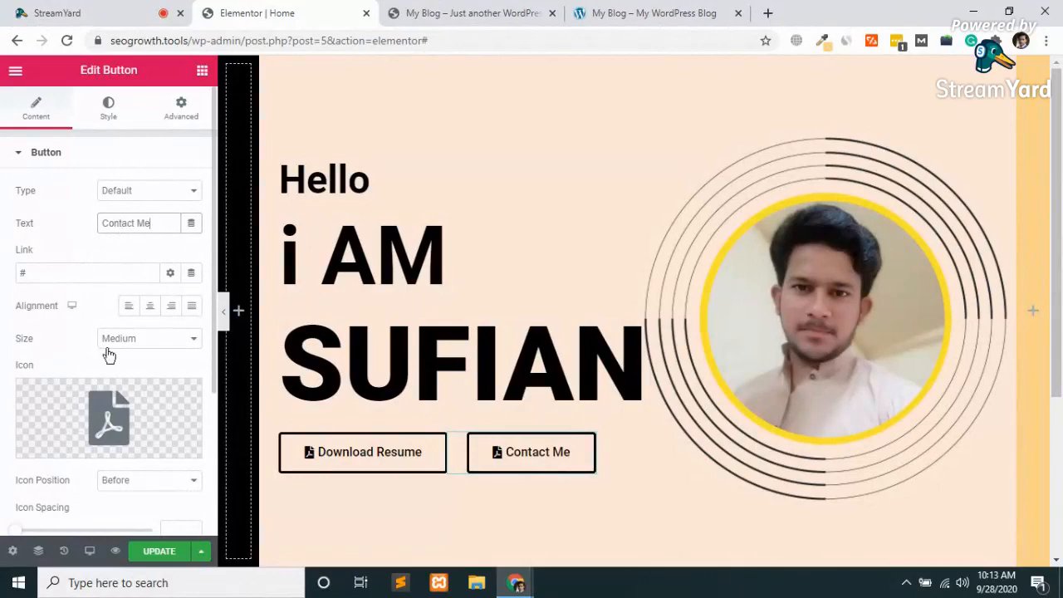
Step: Examine the Contact Me button's icon and content settings against the contact button on the reference site
scroll(91, 357, "down", 3)
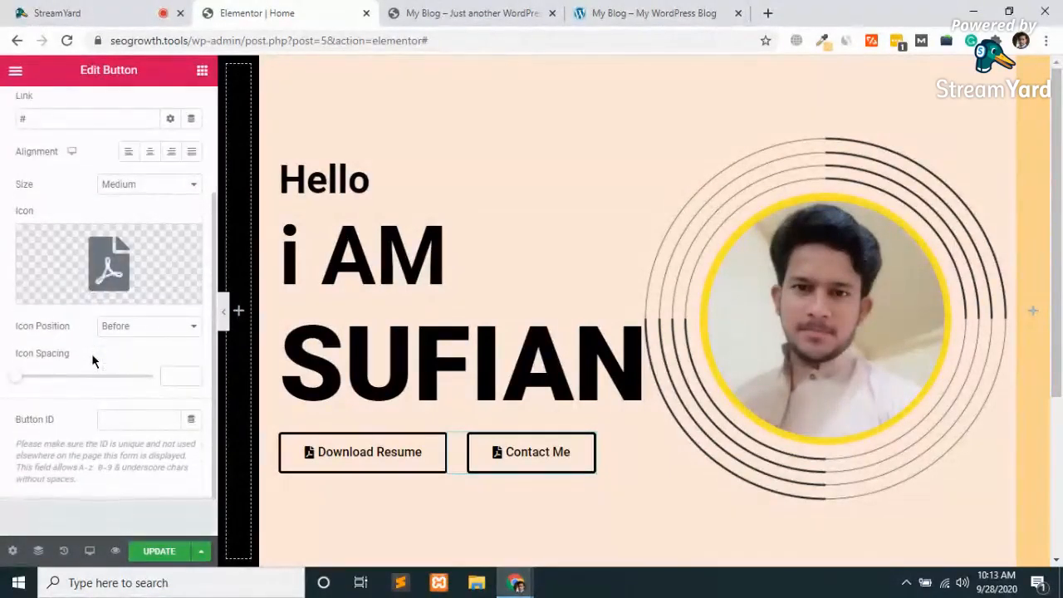
left_click(492, 8)
left_click(659, 7)
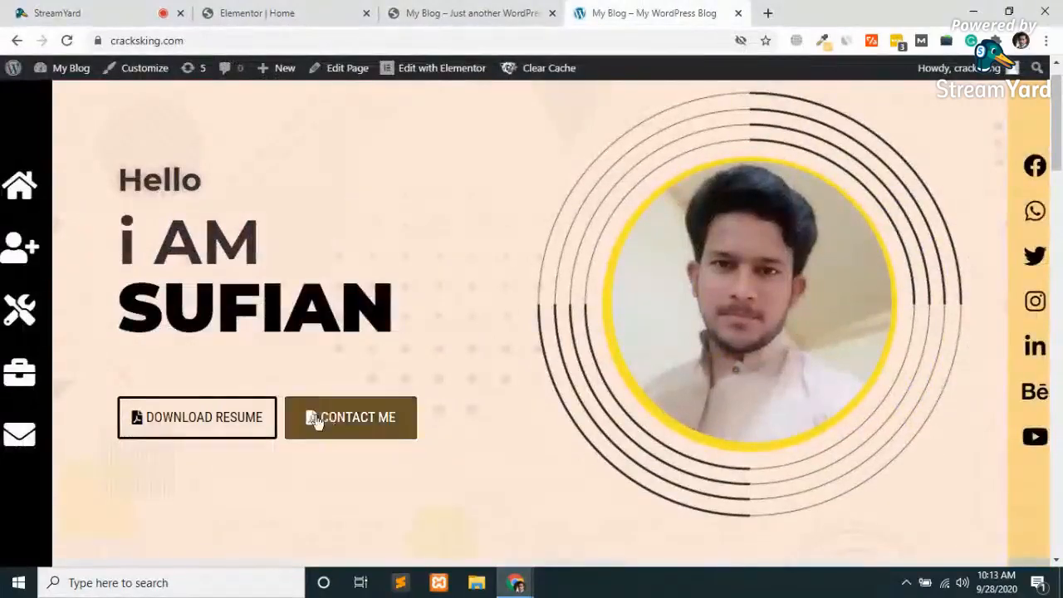
left_click(287, 12)
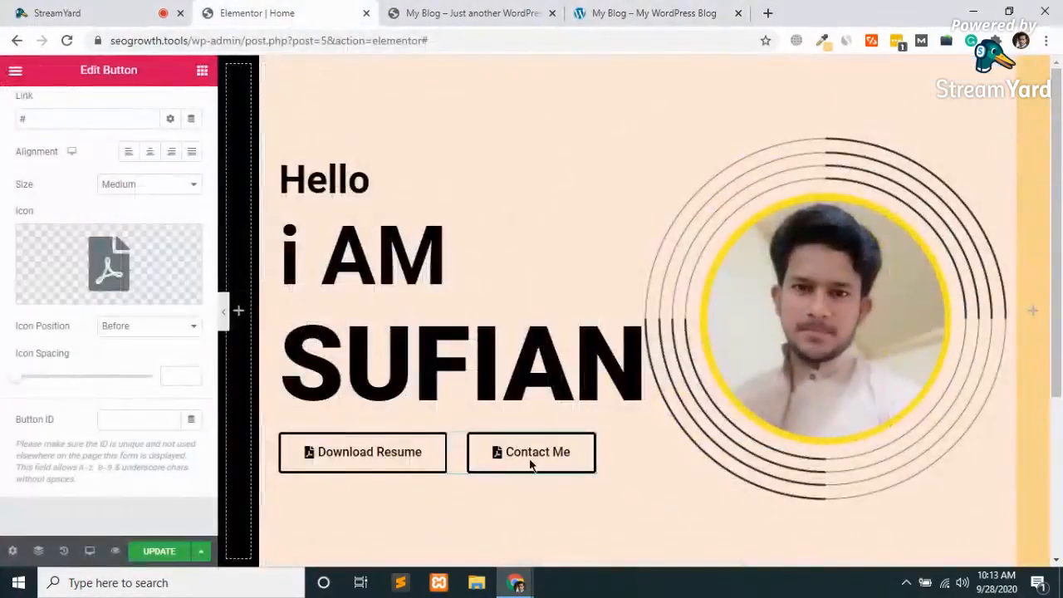
mouse_move(98, 288)
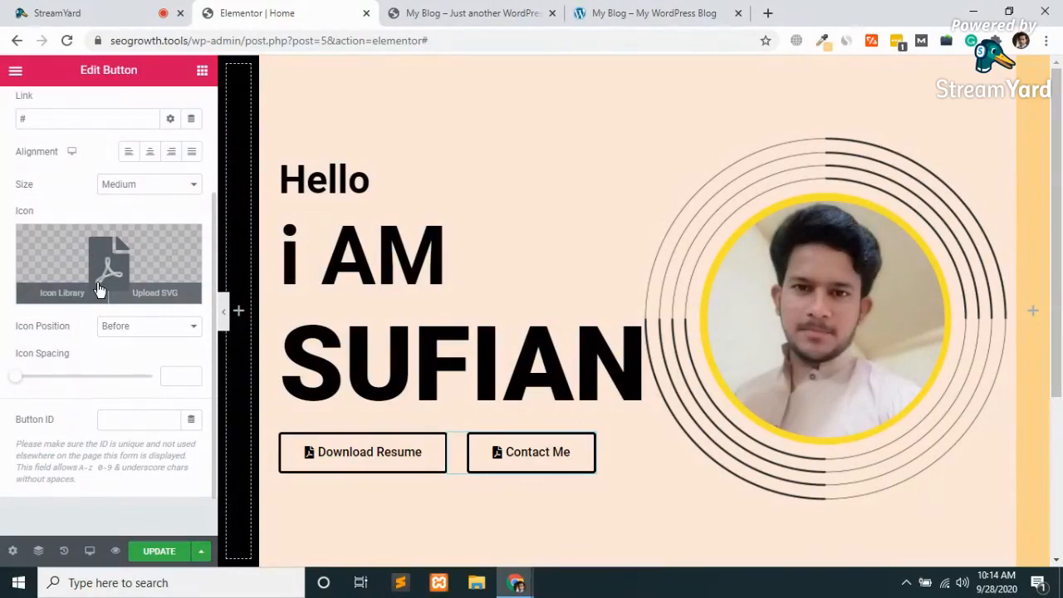
scroll(97, 283, "up", 3)
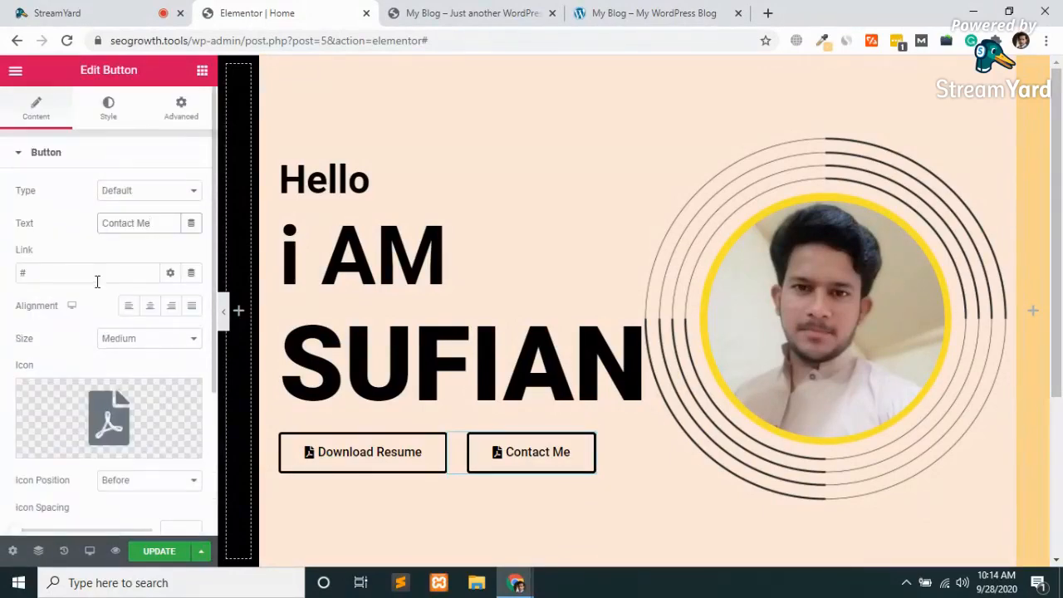
Step: Set the Contact Me button's normal text color to #FFFFFF and its background color to black, rgba(0, 0, 0, 1)
left_click(100, 120)
left_click(100, 119)
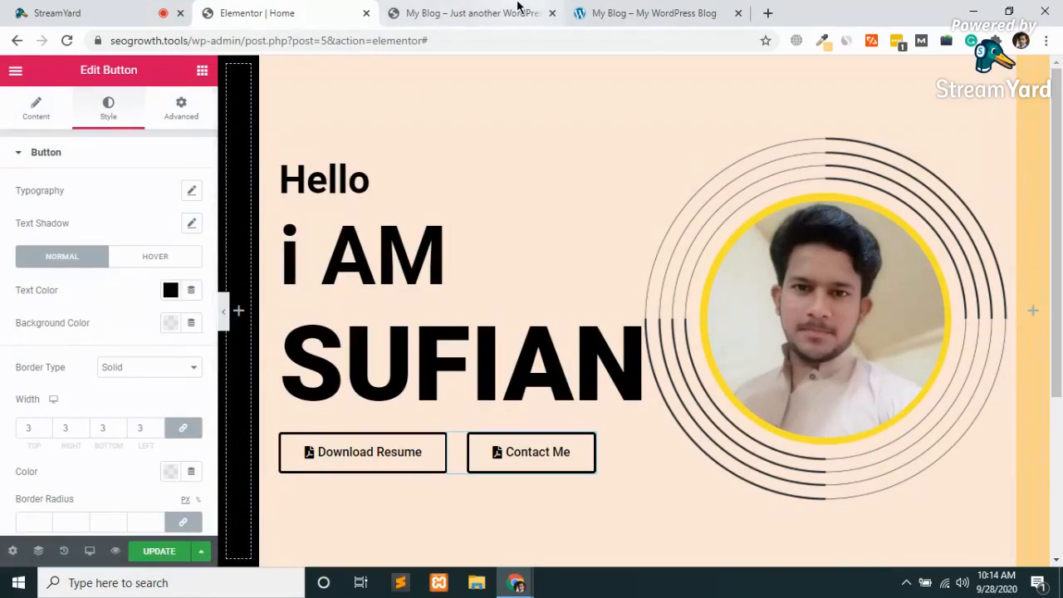
left_click(614, 12)
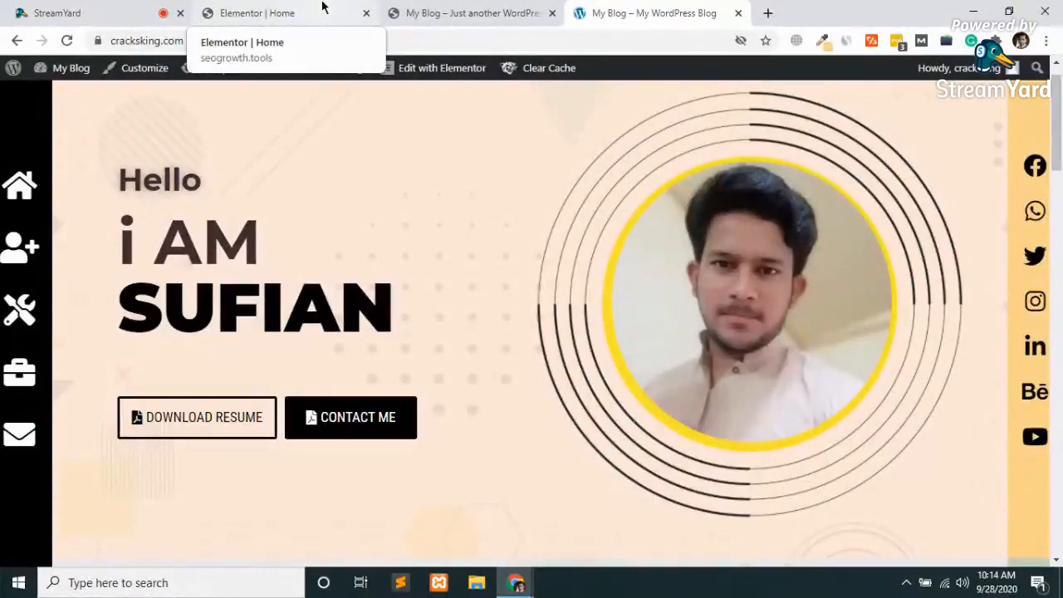
left_click(324, 10)
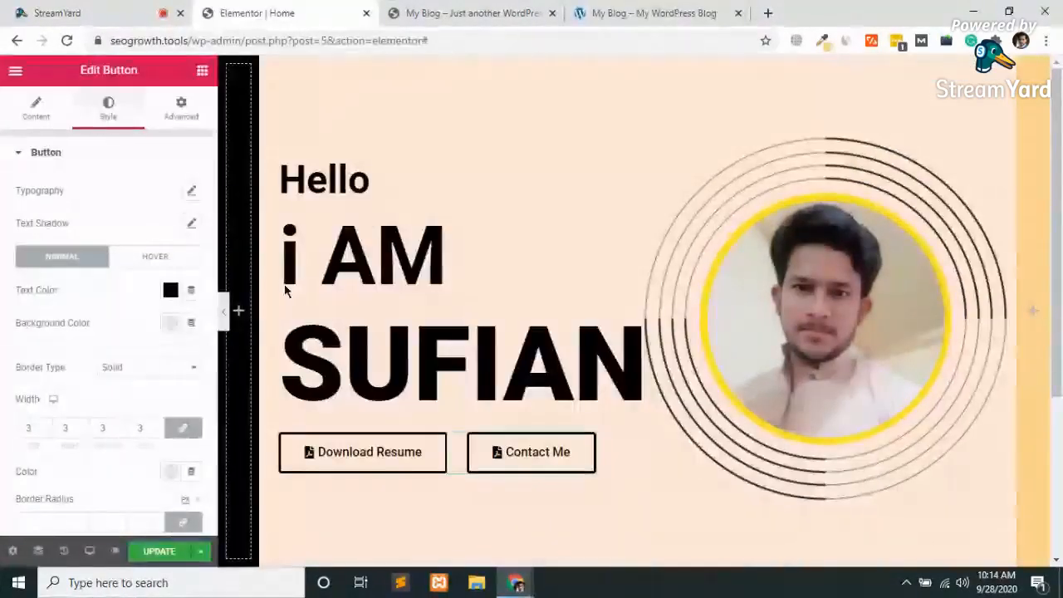
left_click(170, 290)
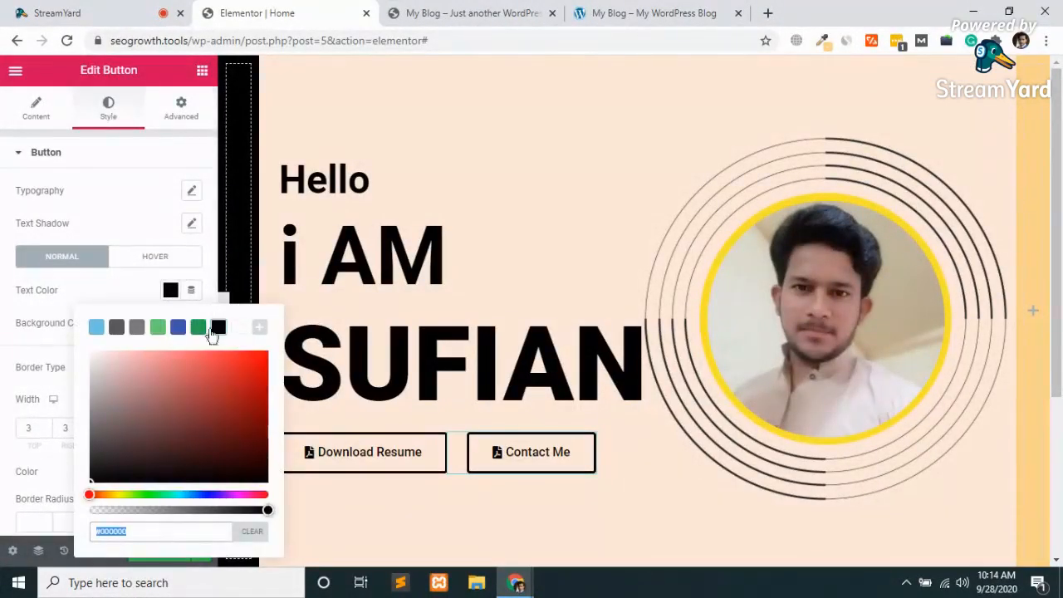
type("#FFFFFF")
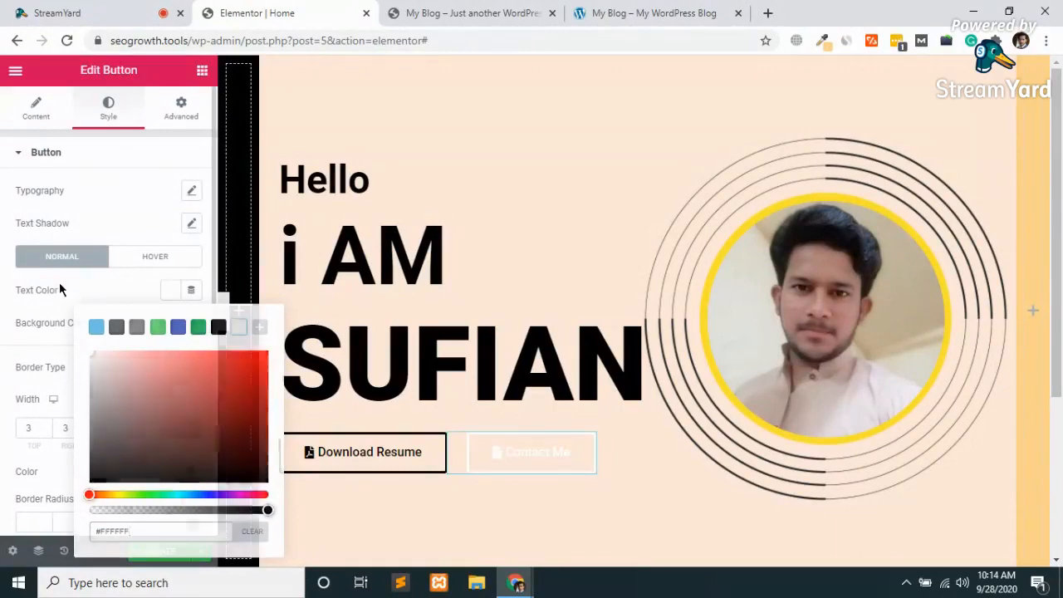
left_click(60, 285)
left_click(169, 326)
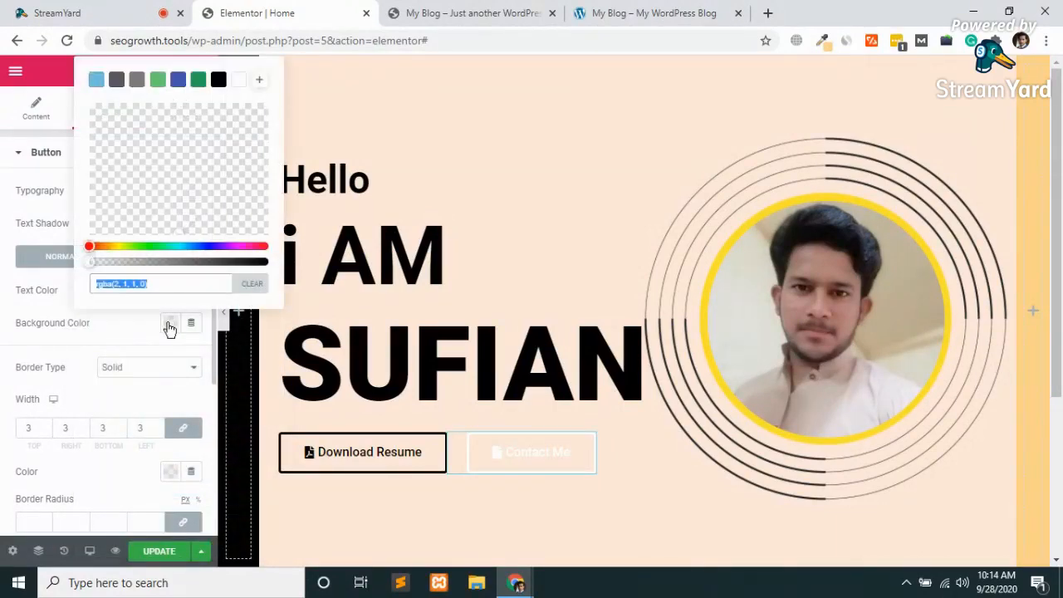
left_click(218, 80)
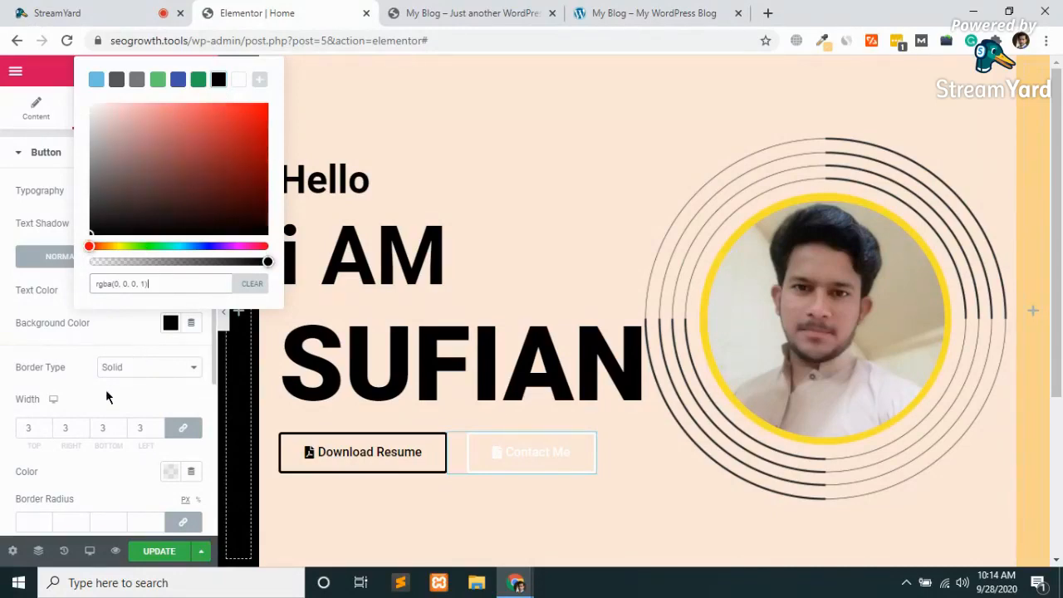
left_click(79, 345)
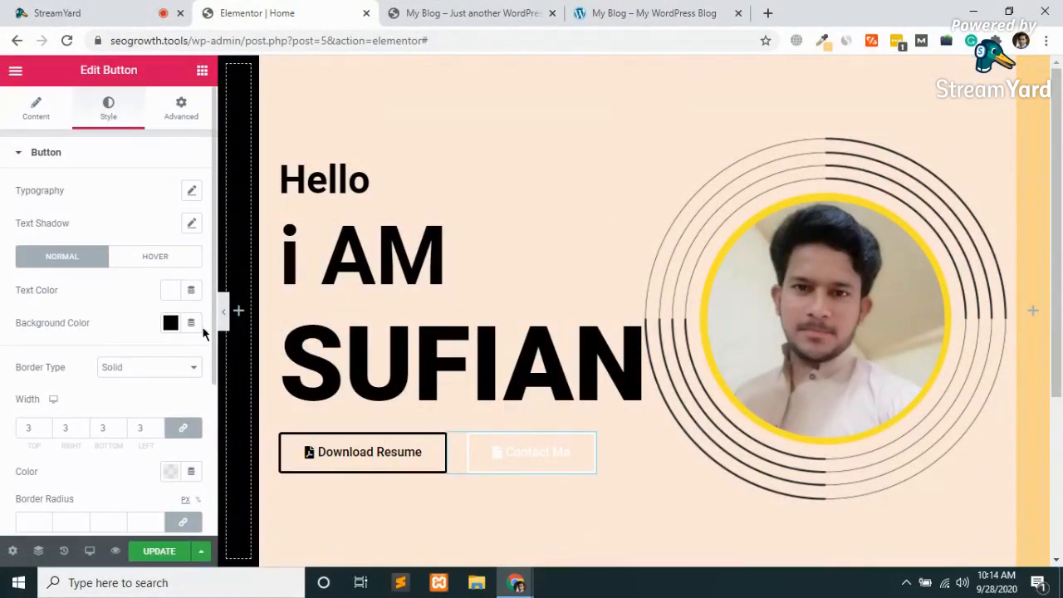
Step: Update the page and check the Contact Me button on the live home page
left_click(156, 555)
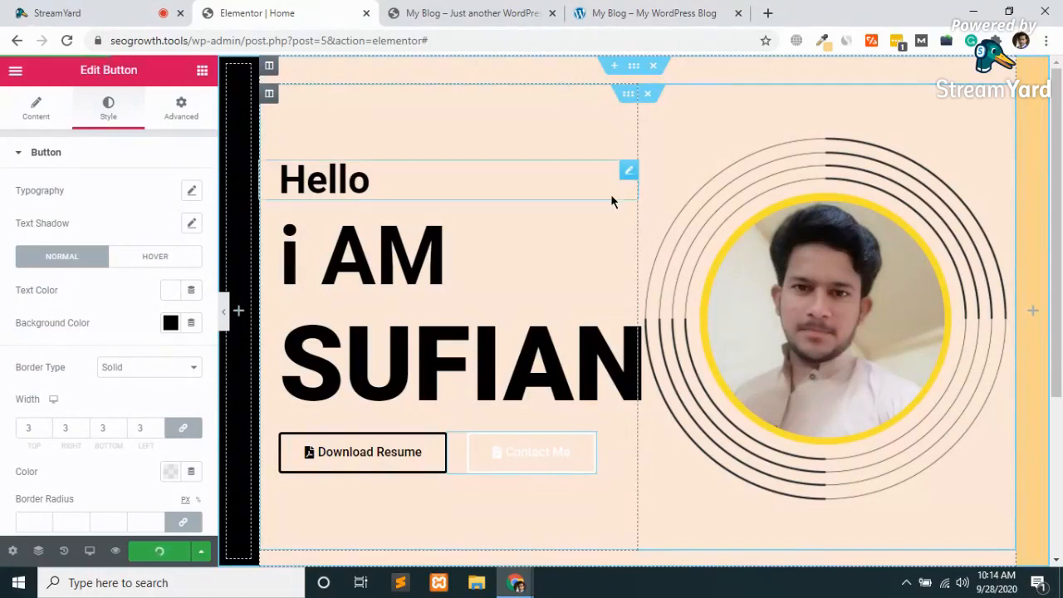
left_click(644, 10)
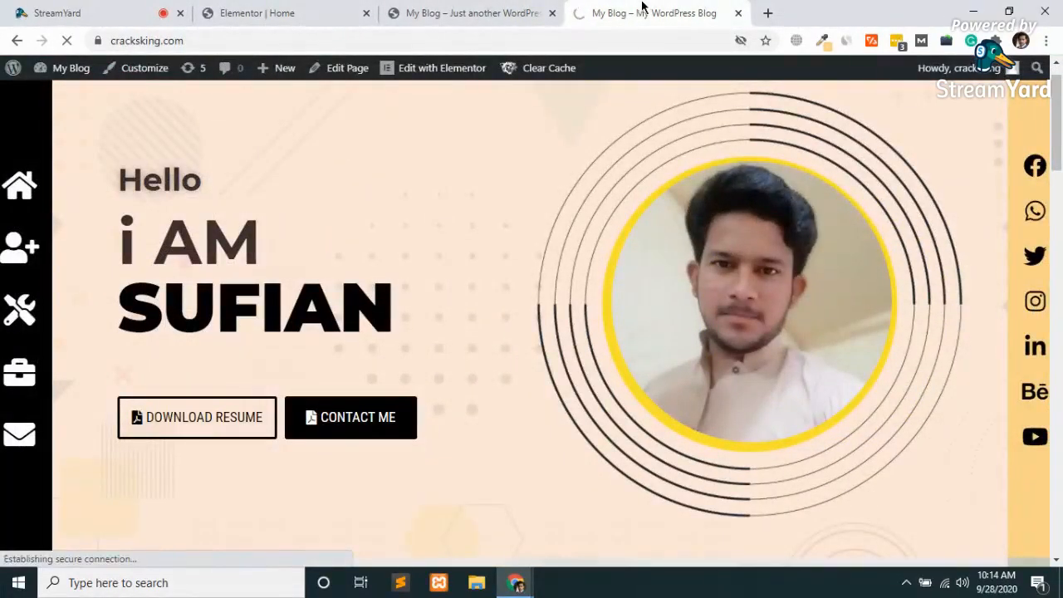
left_click(468, 6)
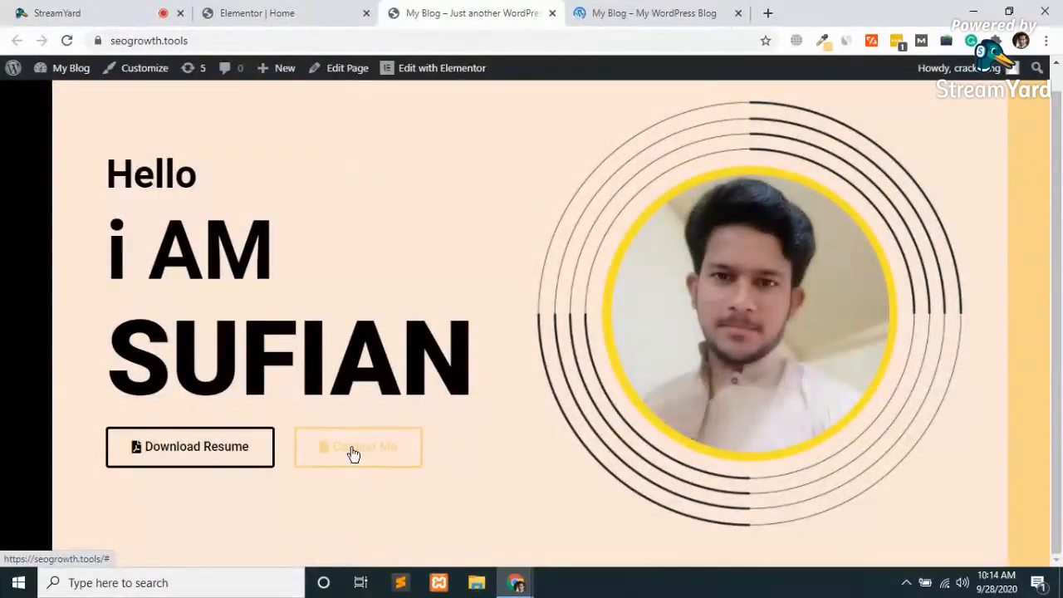
Step: Reapply black, rgba(0, 0, 0, 1), as the Contact Me button's normal background color in the Elementor editor
left_click(297, 10)
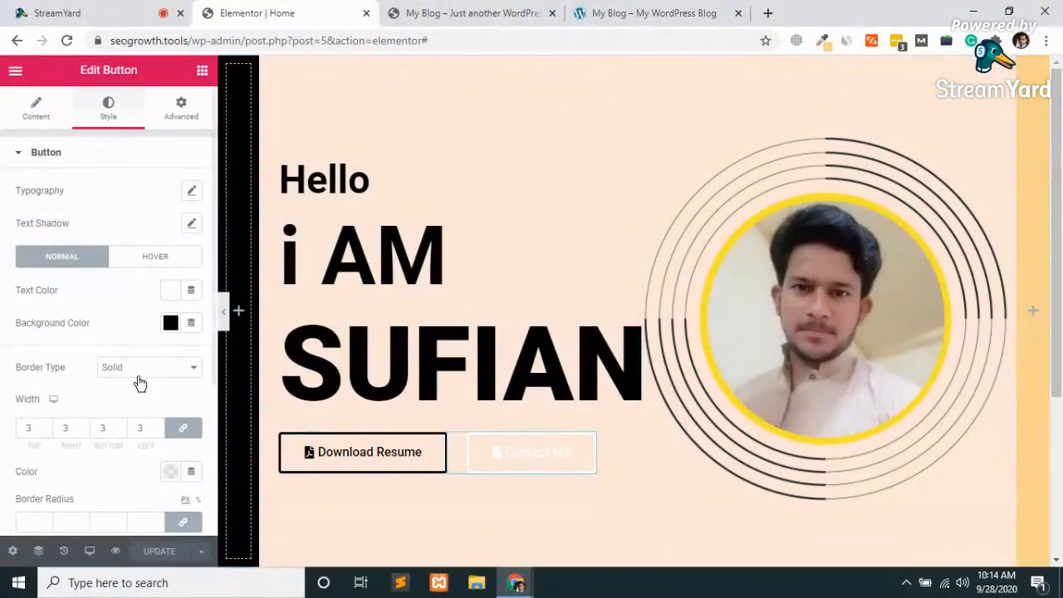
scroll(124, 383, "down", 3)
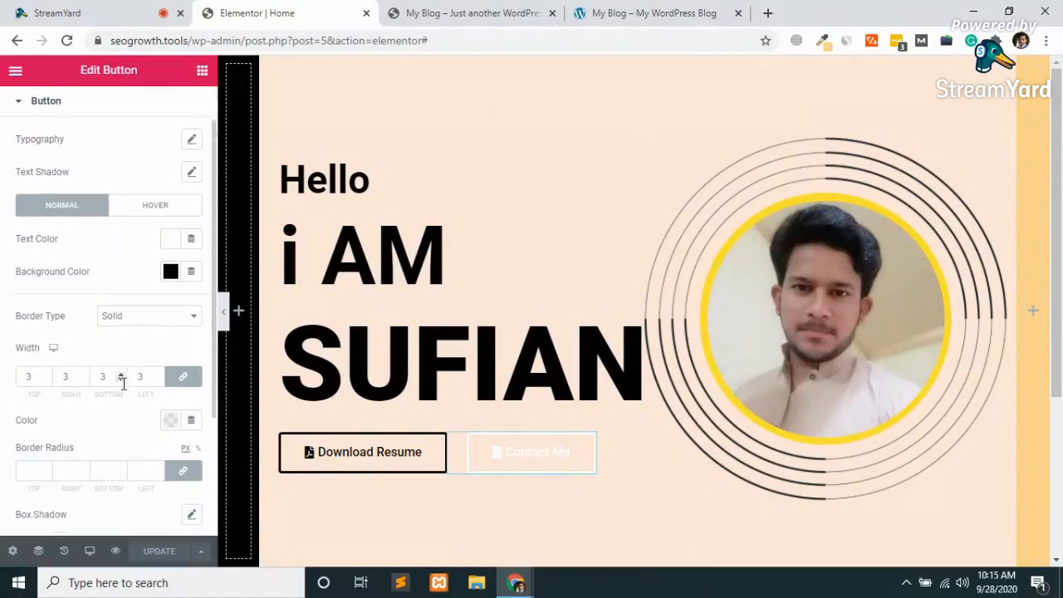
scroll(125, 387, "up", 3)
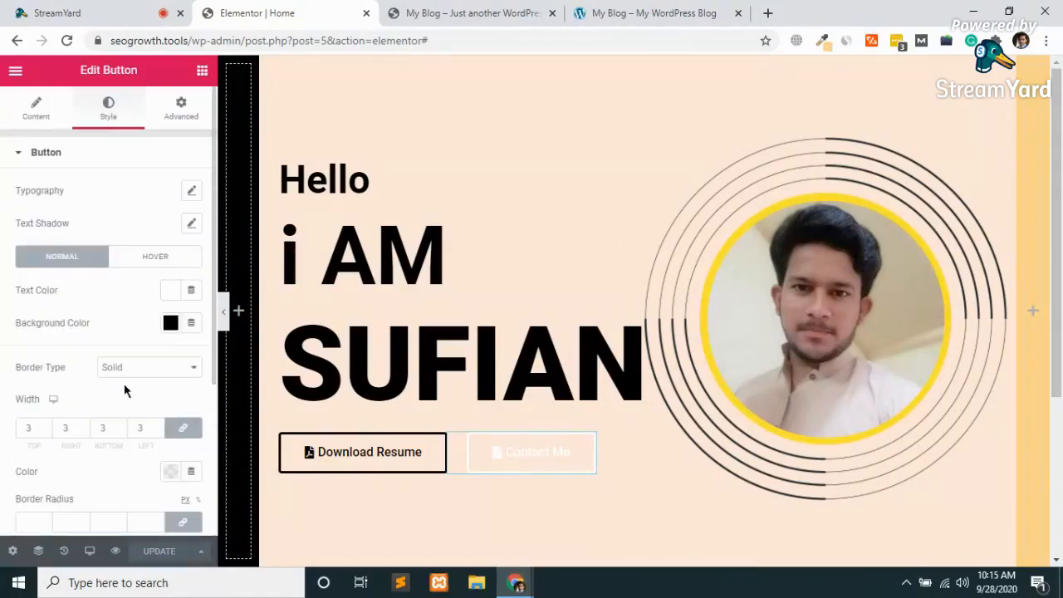
left_click(170, 324)
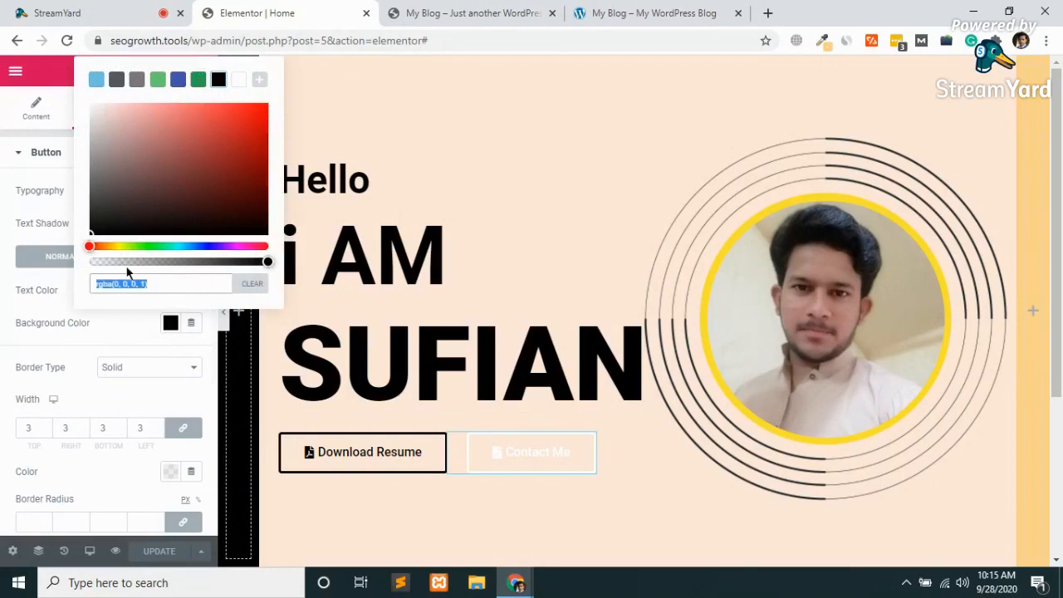
left_click(174, 199)
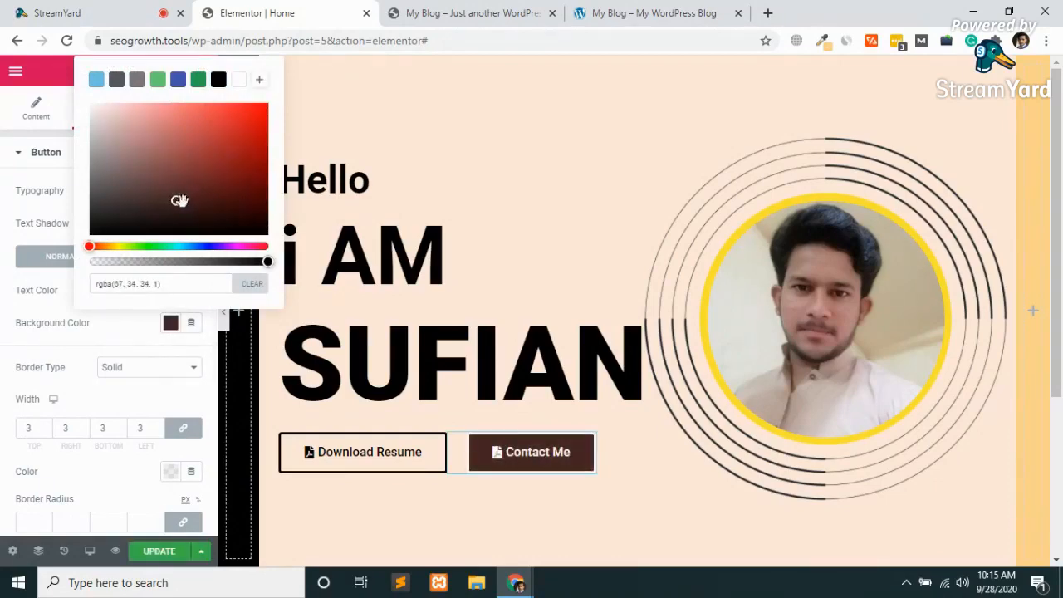
left_click(208, 152)
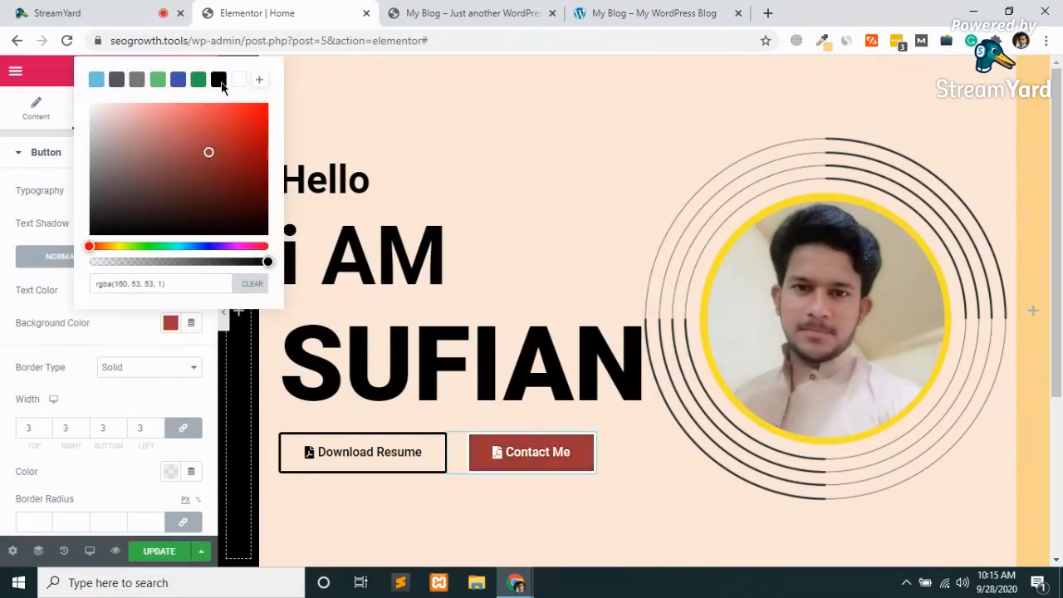
left_click(220, 83)
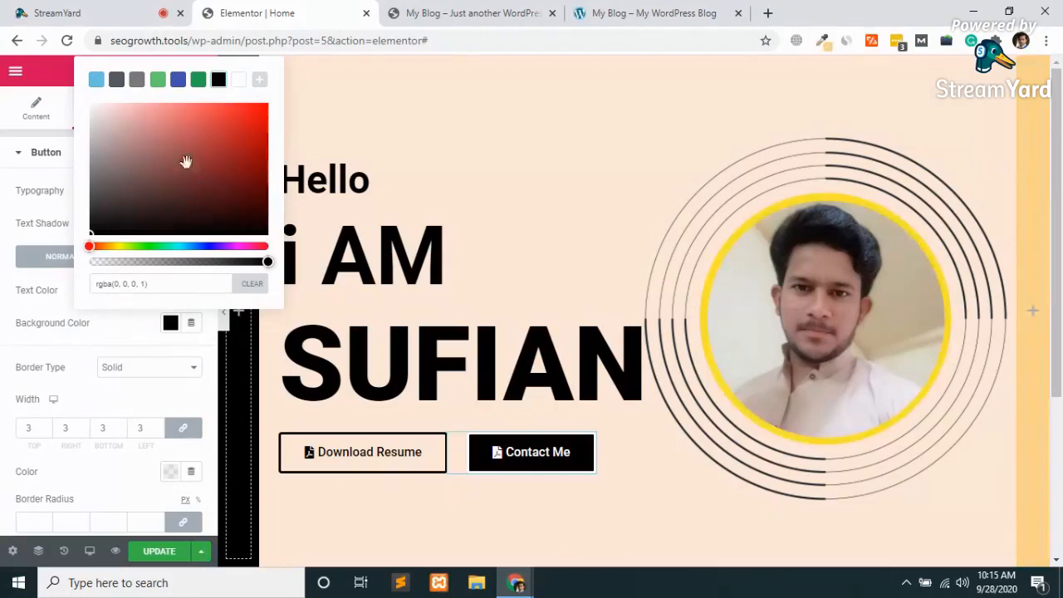
Step: Set the Contact Me button's border type to None
left_click(65, 376)
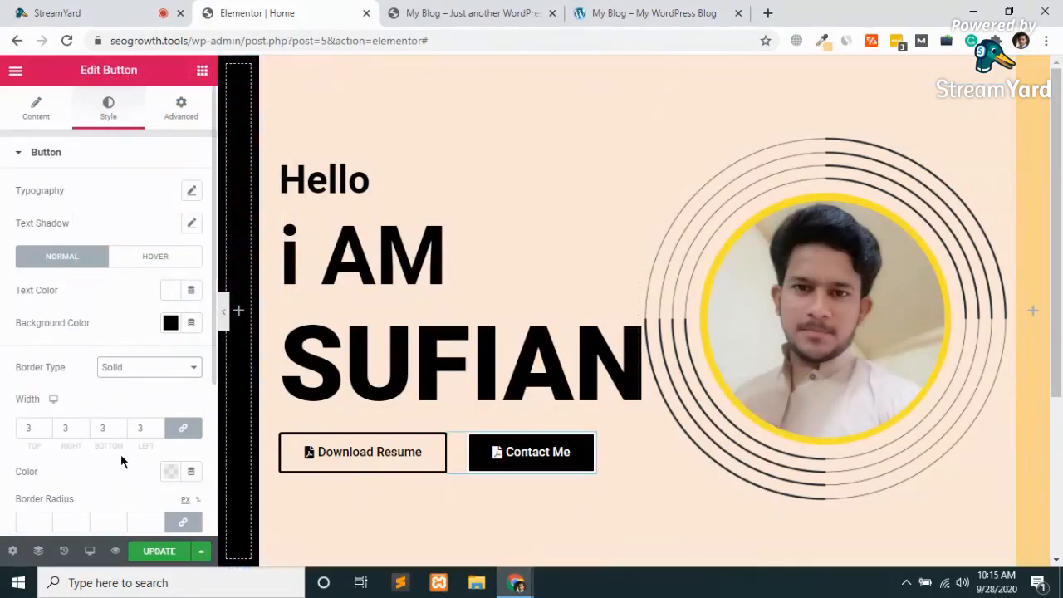
scroll(120, 461, "down", 1)
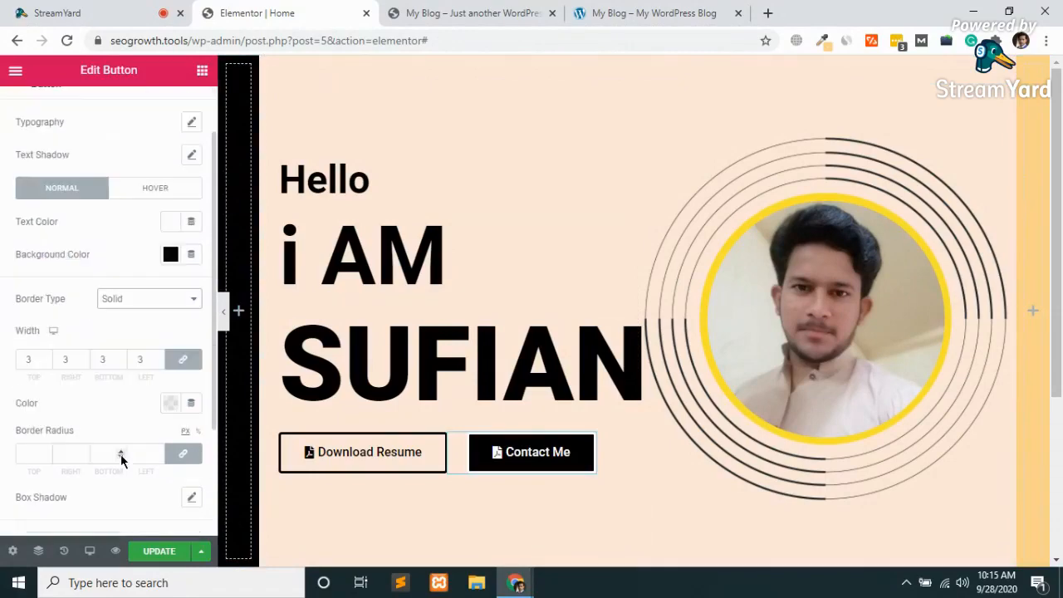
left_click(144, 302)
left_click(121, 313)
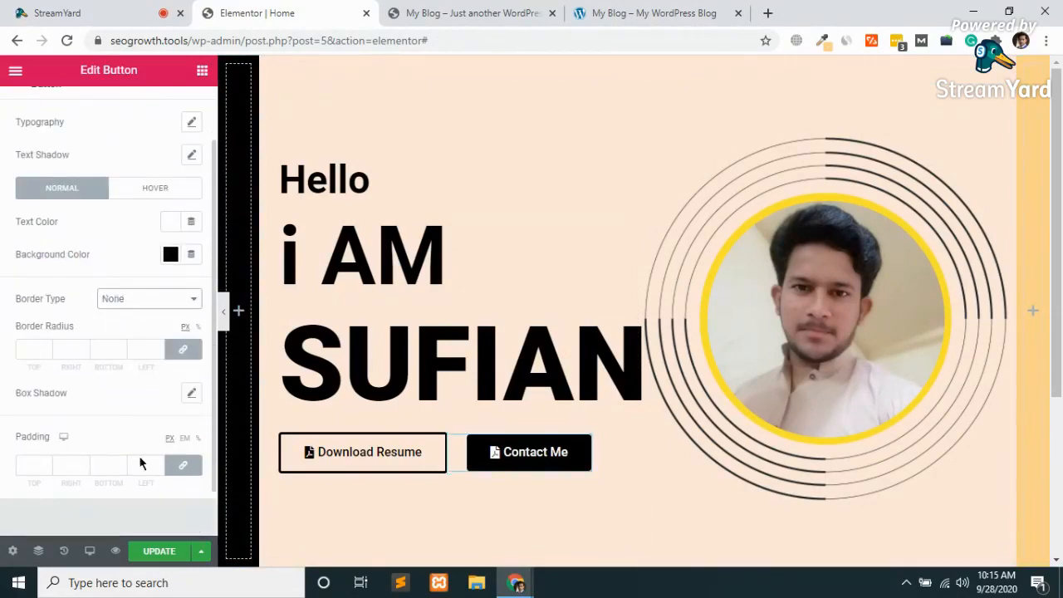
Step: Update the page and compare the buttons on the reference site with the reloaded live home page
left_click(154, 559)
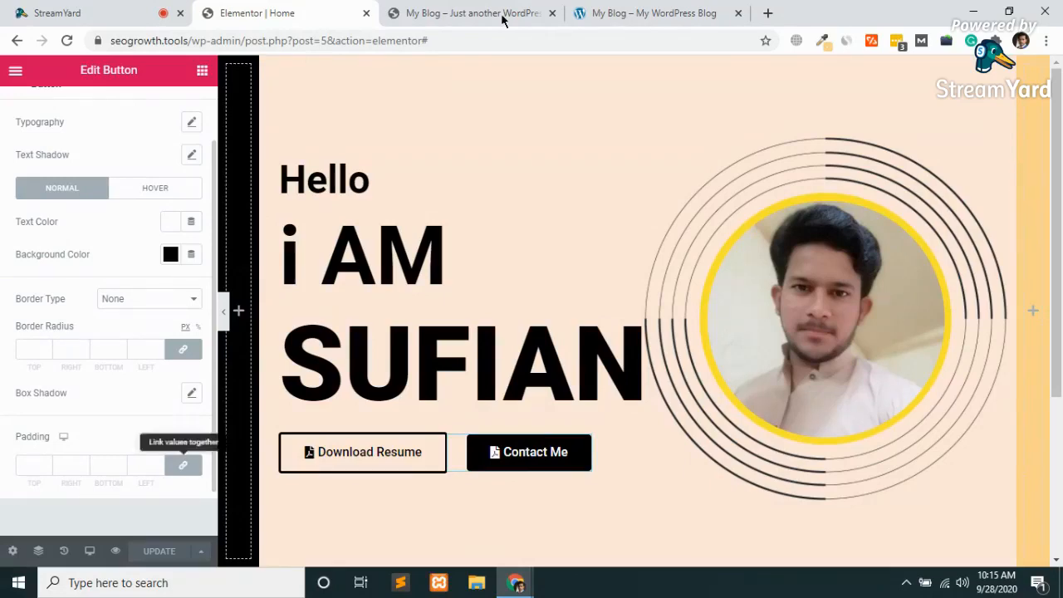
left_click(652, 13)
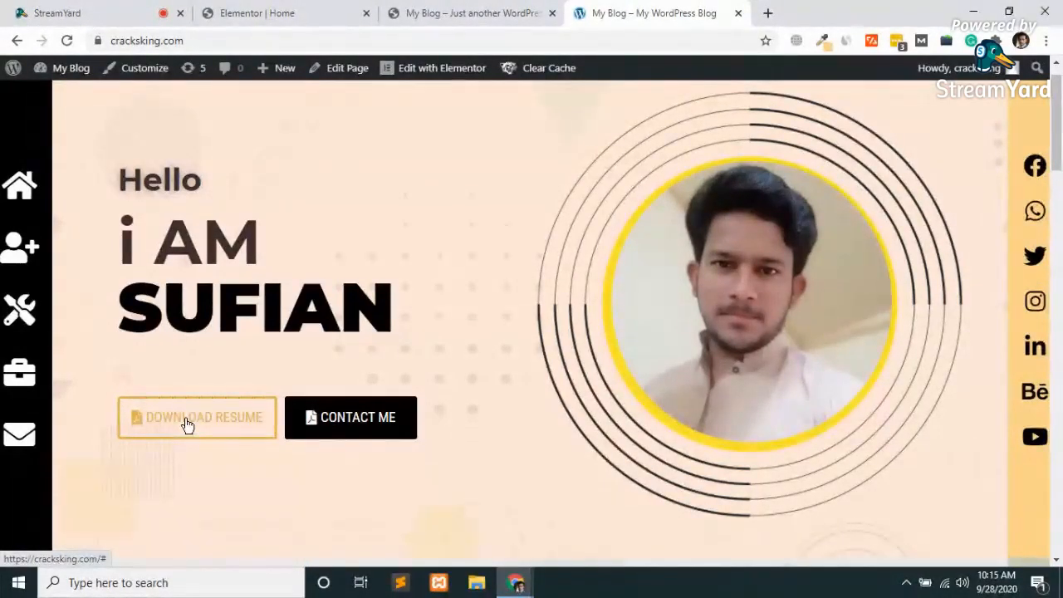
left_click(459, 10)
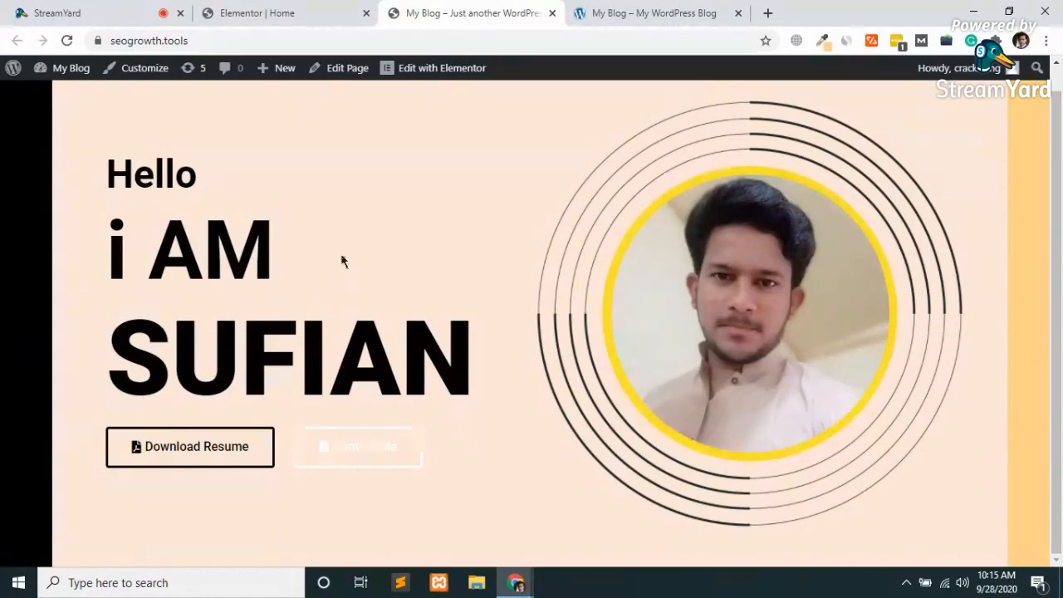
left_click(225, 38)
key("Return")
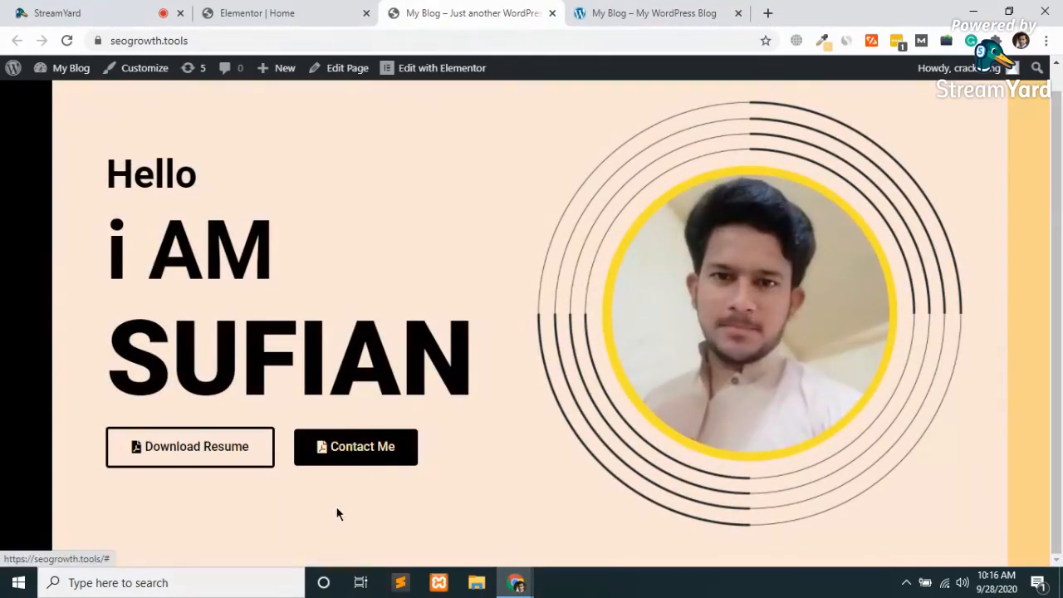
Step: Try the Large size on the Contact Me button and return it to Medium
left_click(353, 11)
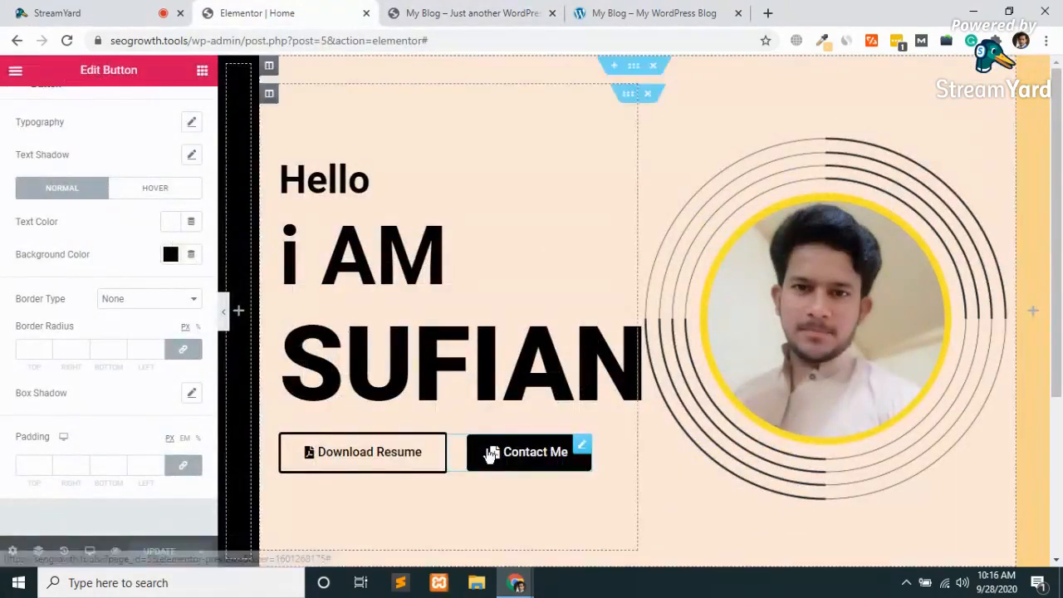
scroll(87, 266, "up", 1)
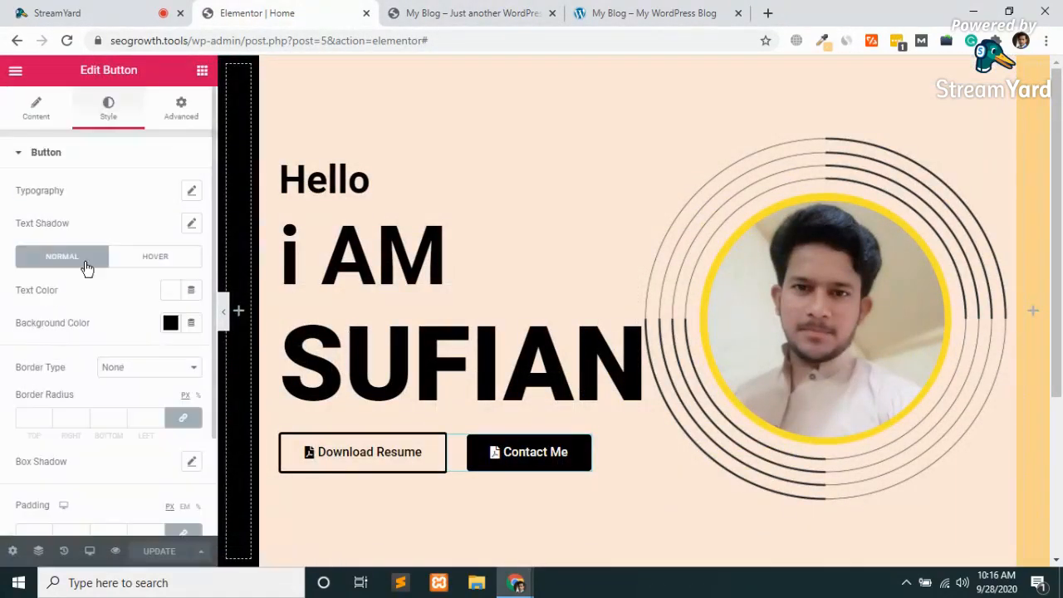
left_click(36, 117)
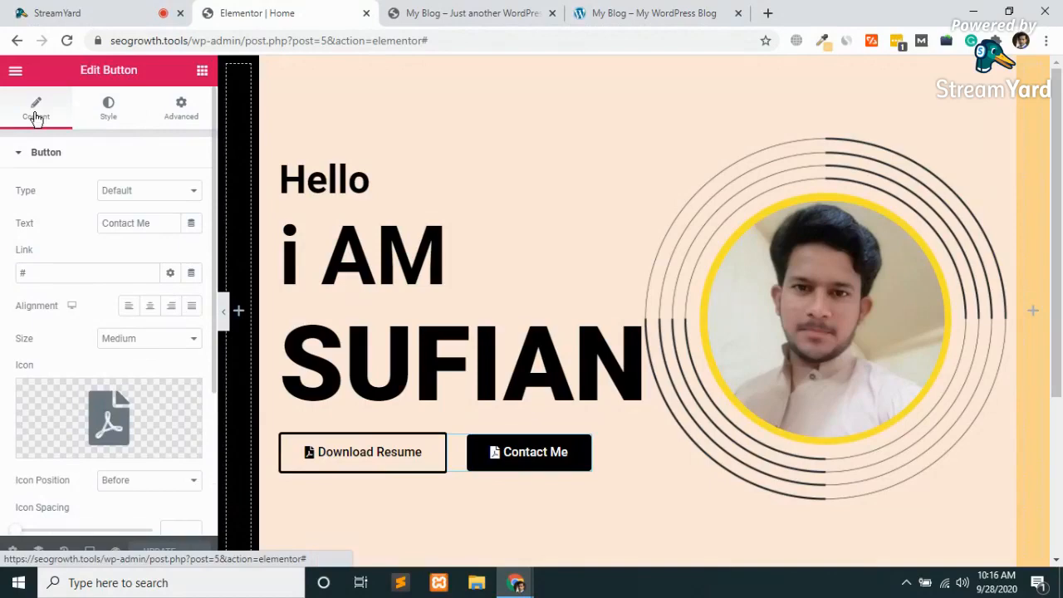
left_click(128, 339)
left_click(137, 391)
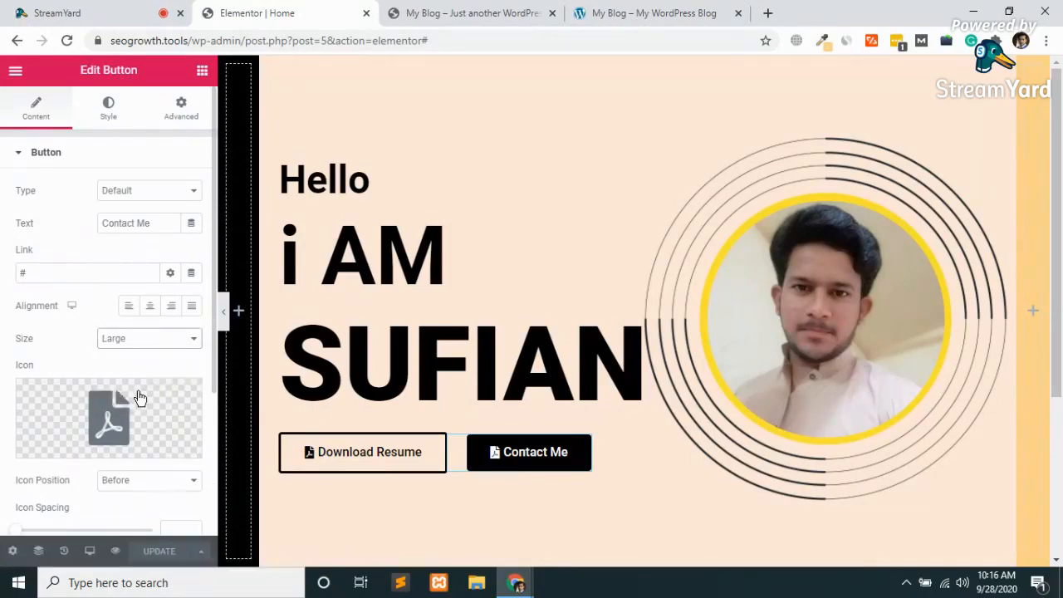
left_click(129, 345)
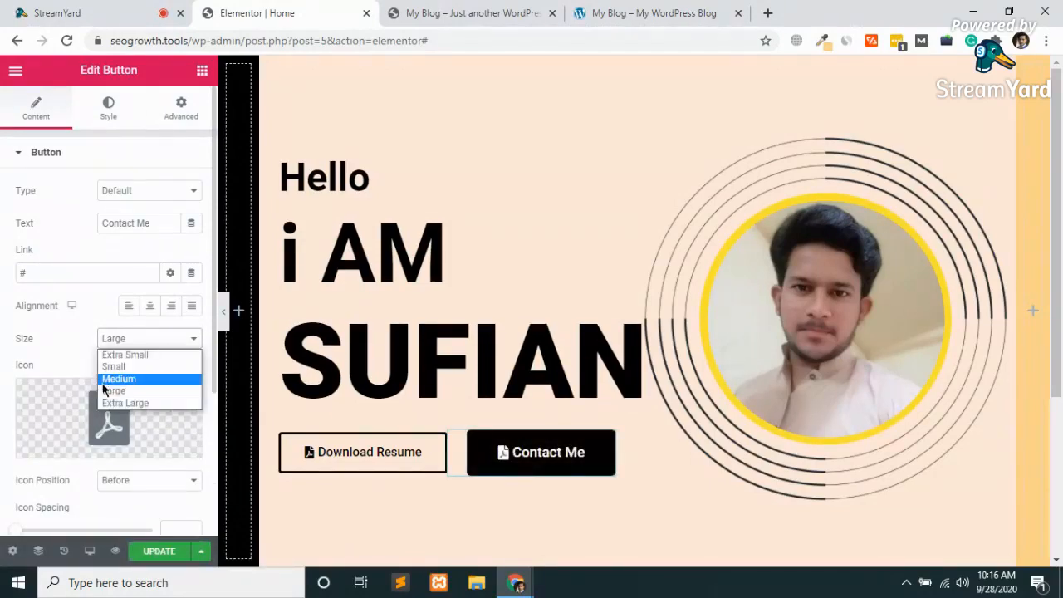
left_click(124, 377)
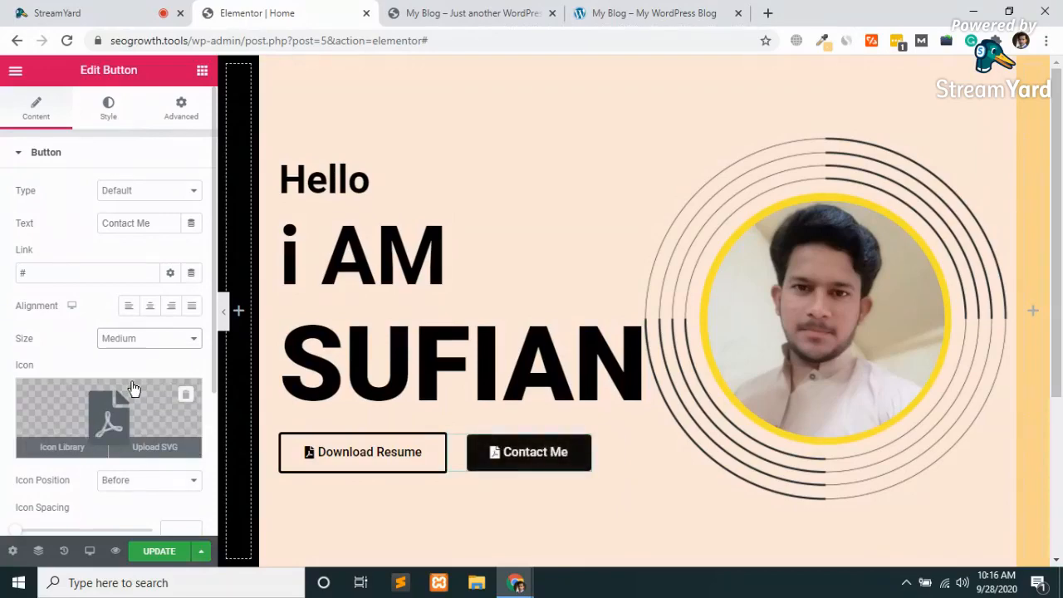
Step: Open the Download Resume button's content settings, and update the page to check both buttons on the live home page
left_click(325, 457)
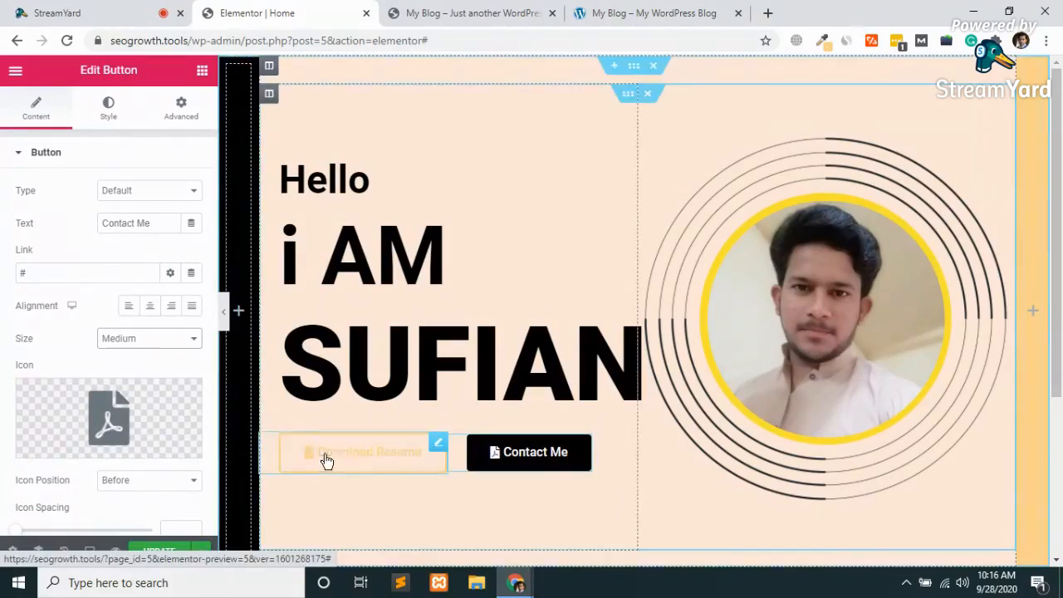
left_click(29, 124)
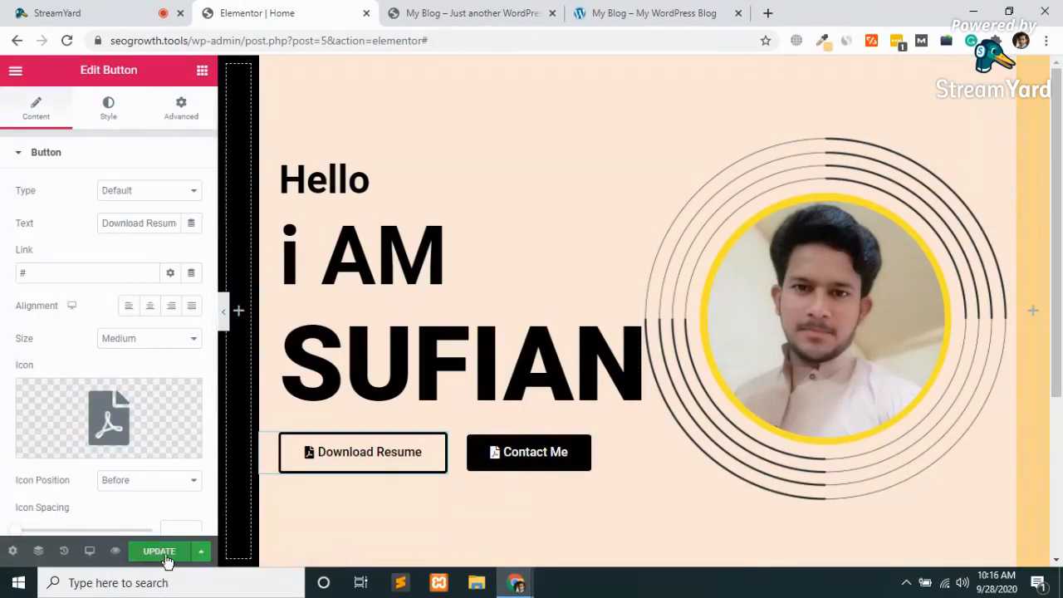
left_click(164, 559)
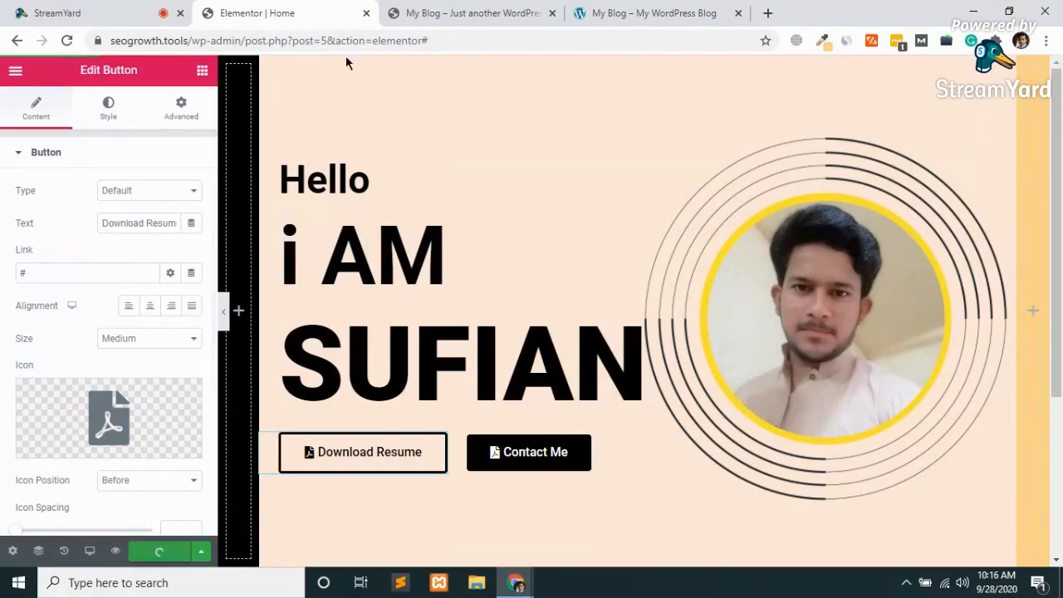
left_click(479, 8)
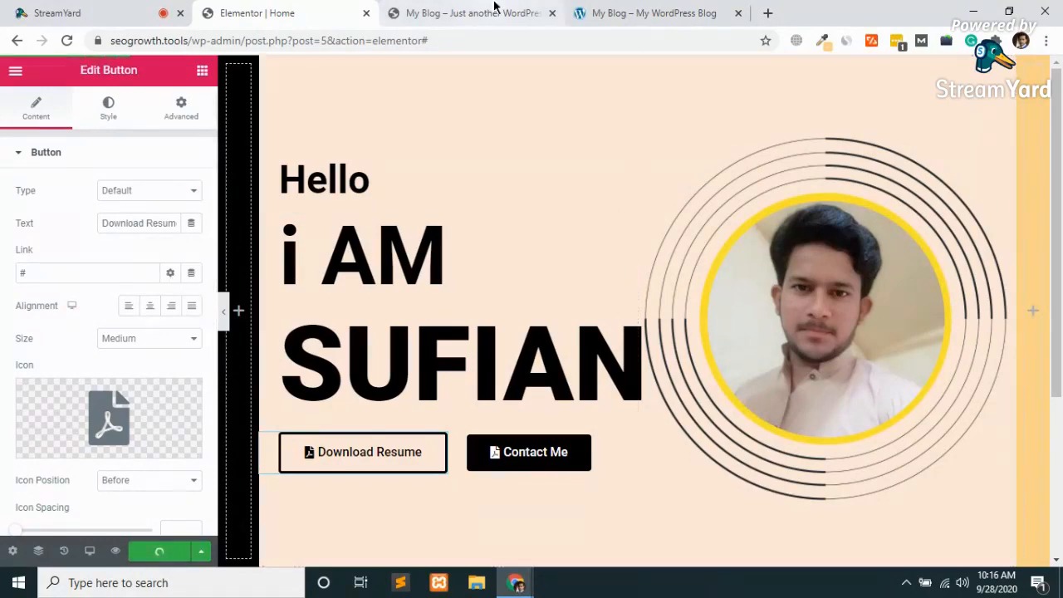
scroll(322, 342, "up", 1)
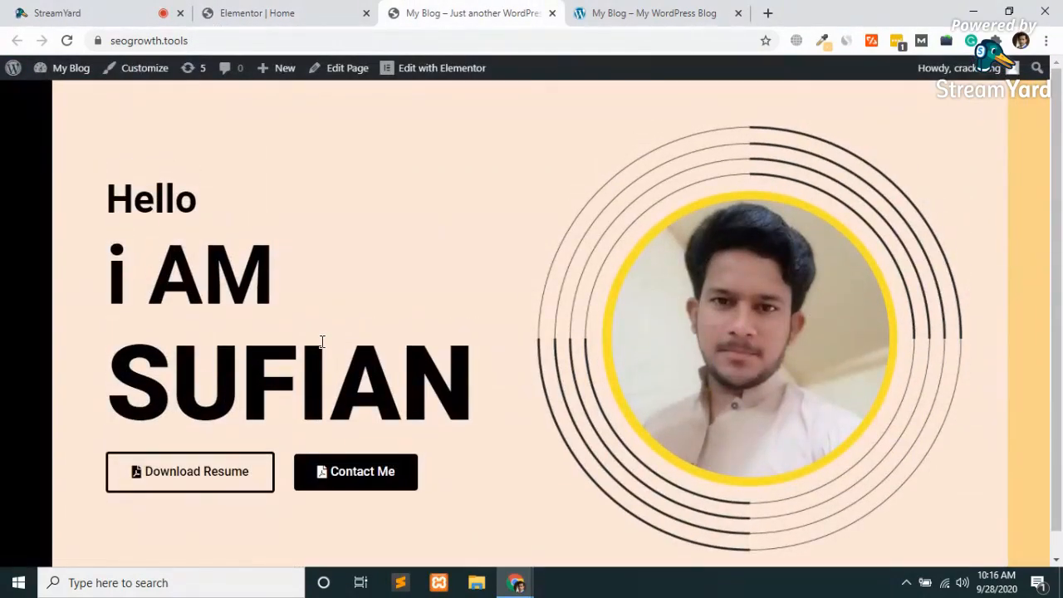
key("ctrl+l")
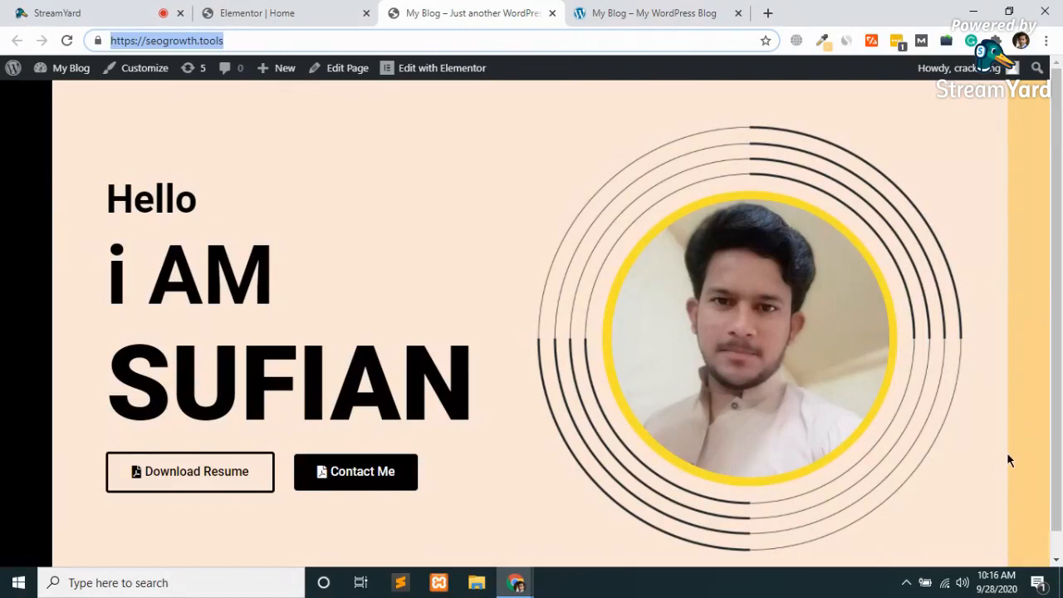
scroll(1007, 452, "down", 1)
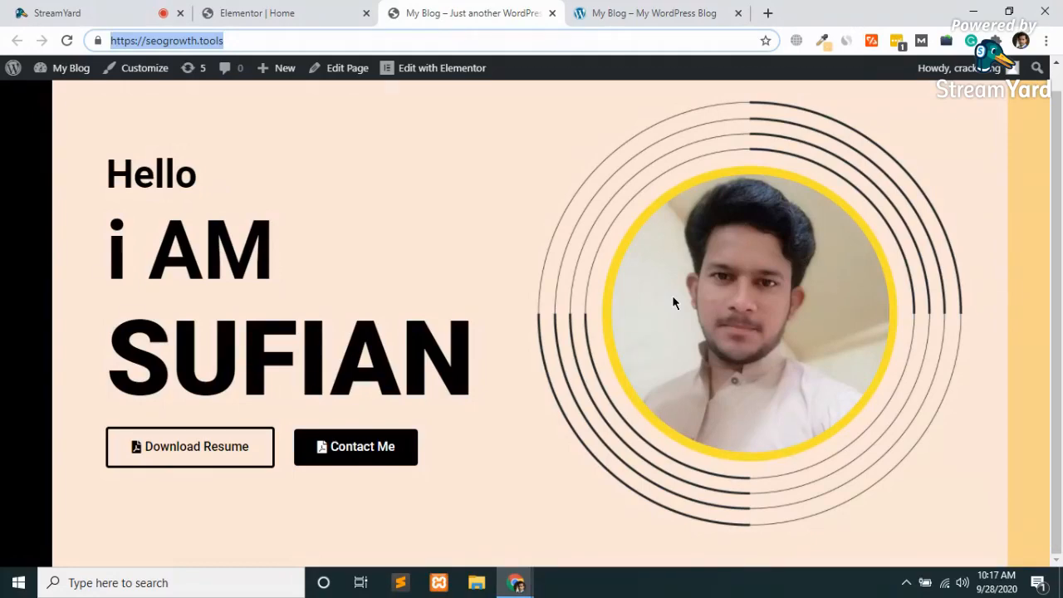
Step: Examine the Download Resume button's link setting and the site's page list in the WordPress dashboard, and return to the Elementor editor
left_click(277, 13)
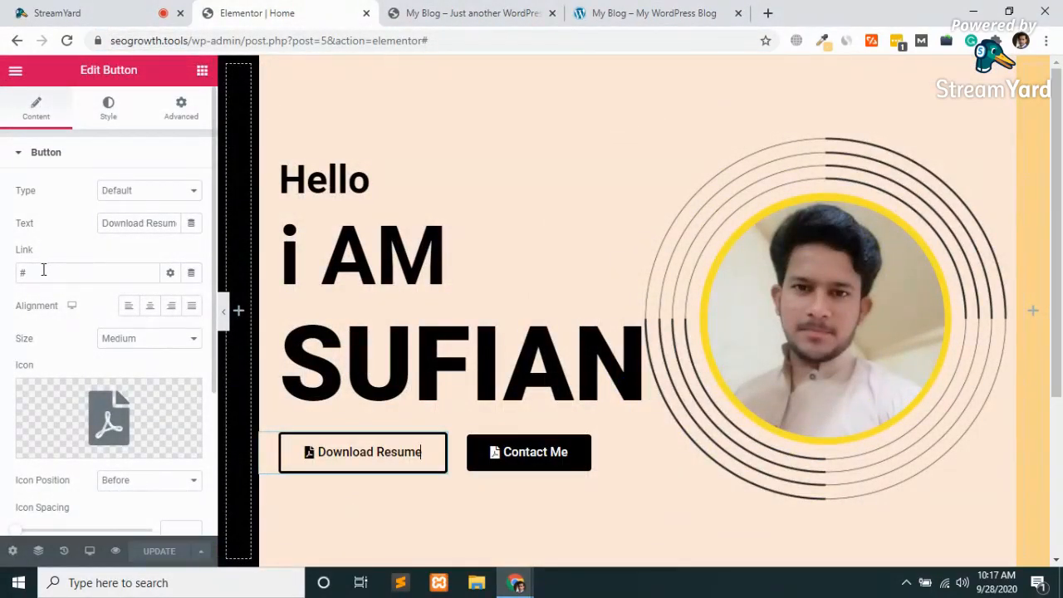
left_click(43, 270)
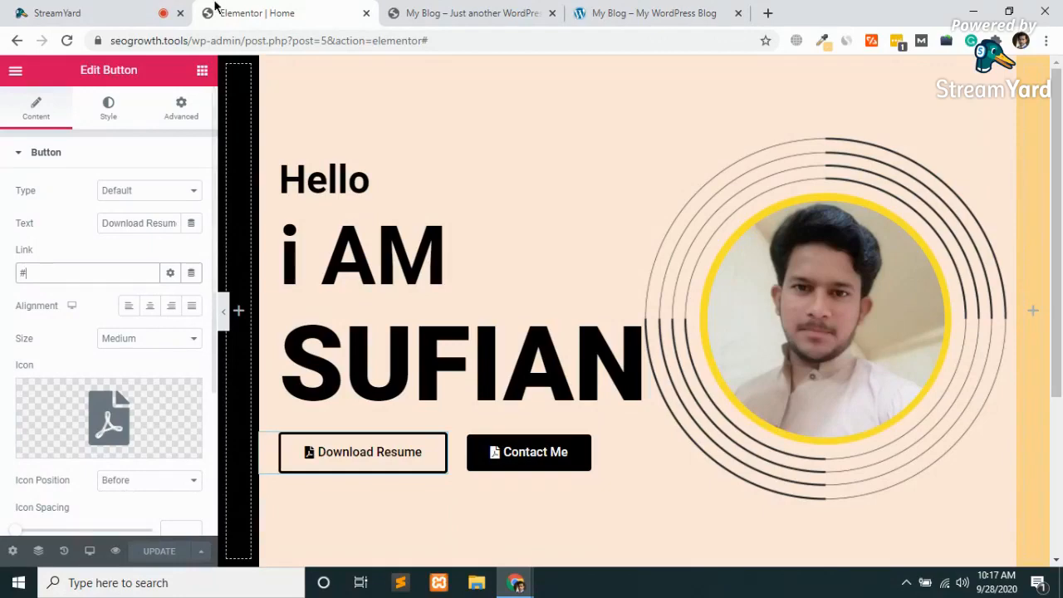
left_click(427, 12)
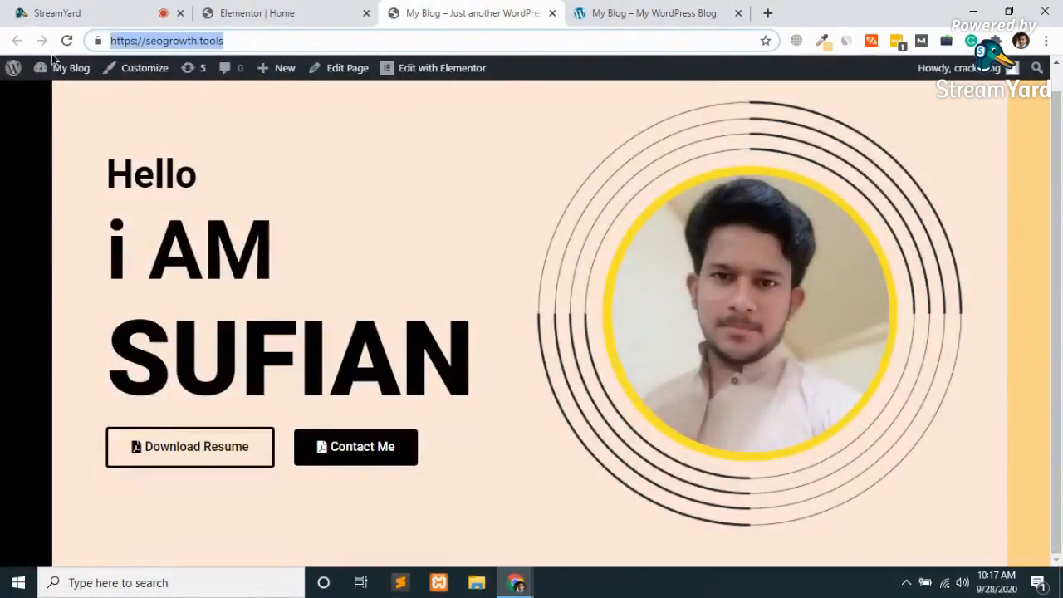
mouse_move(53, 73)
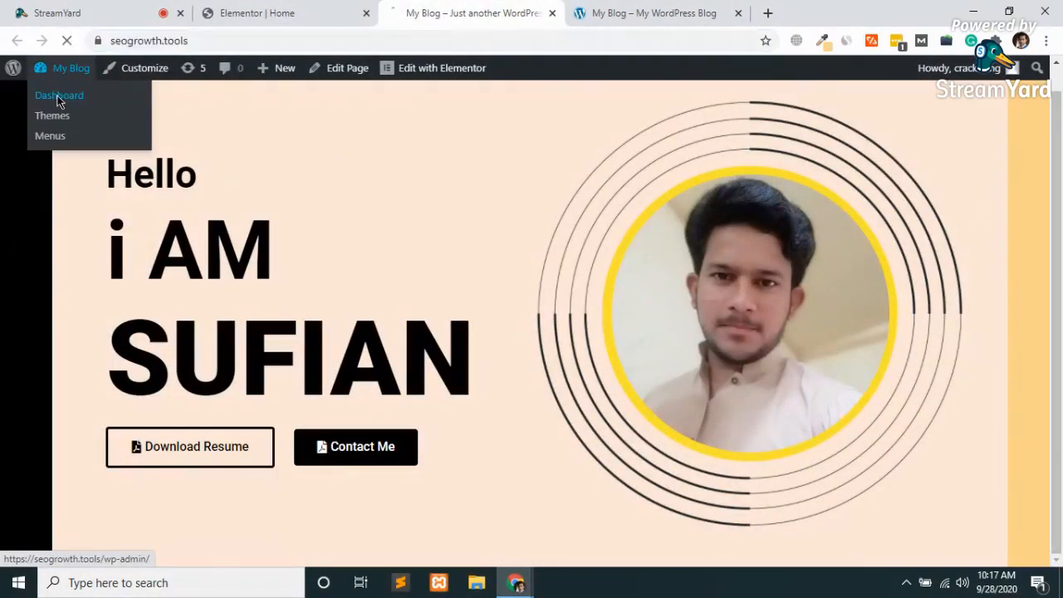
left_click(59, 99)
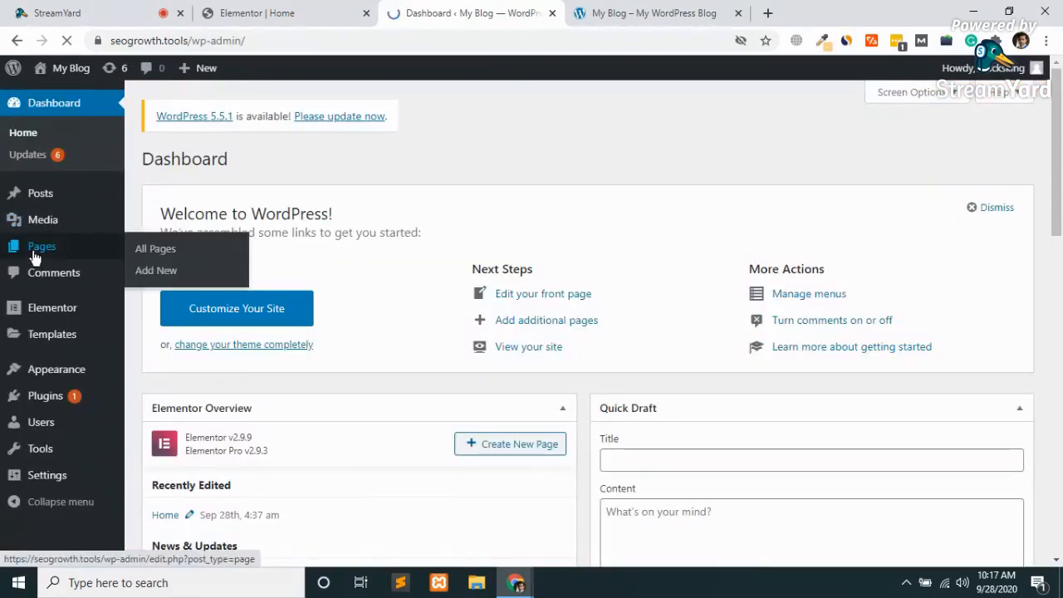
left_click(58, 254)
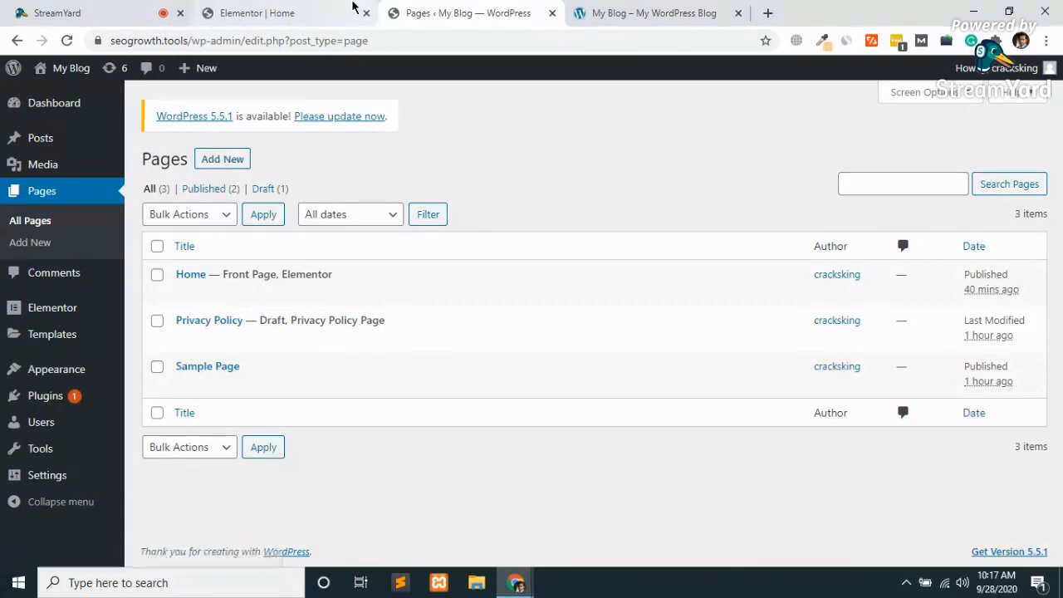
left_click(357, 12)
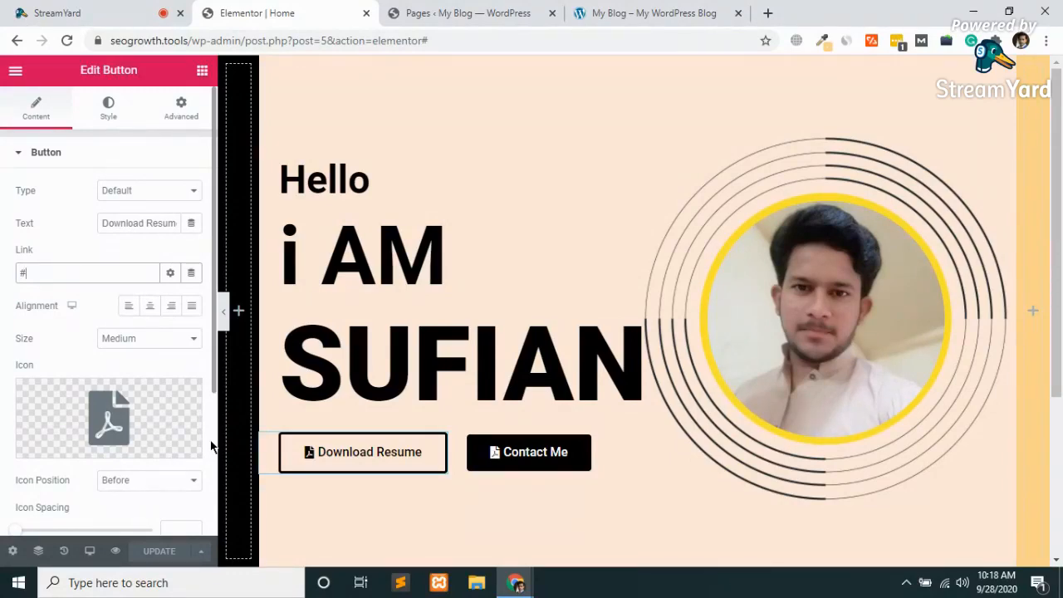
scroll(339, 481, "down", 1)
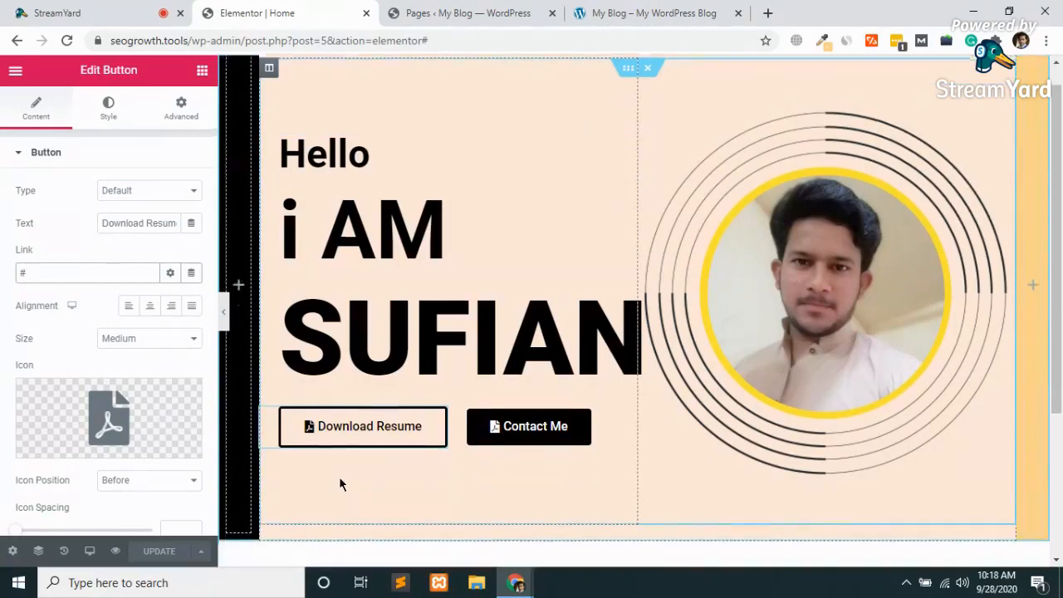
Step: Duplicate the entire hero section of the home page
scroll(605, 218, "down", 1)
scroll(604, 218, "down", 2)
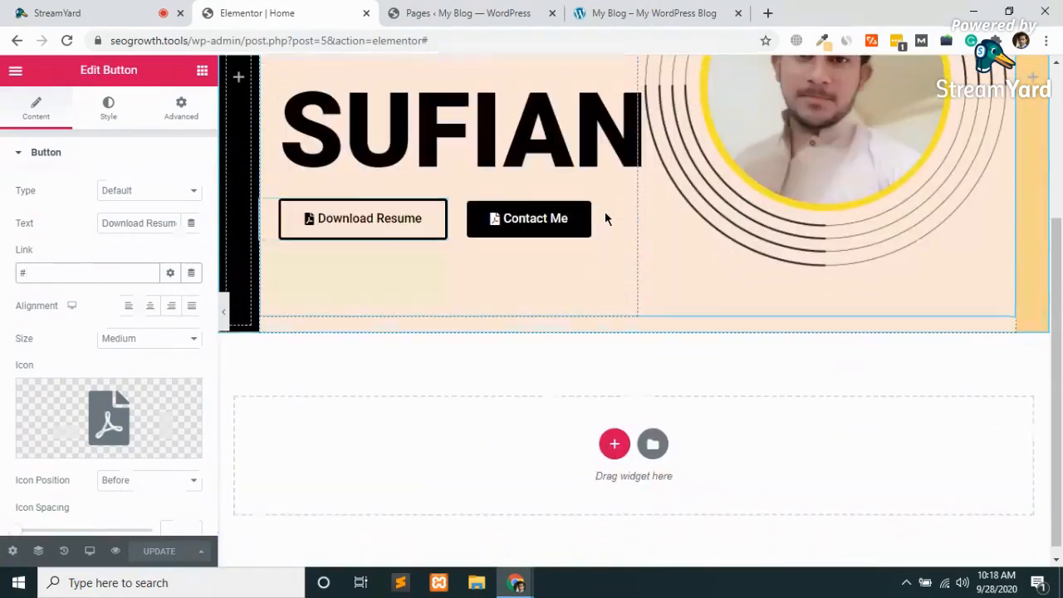
scroll(605, 217, "up", 3)
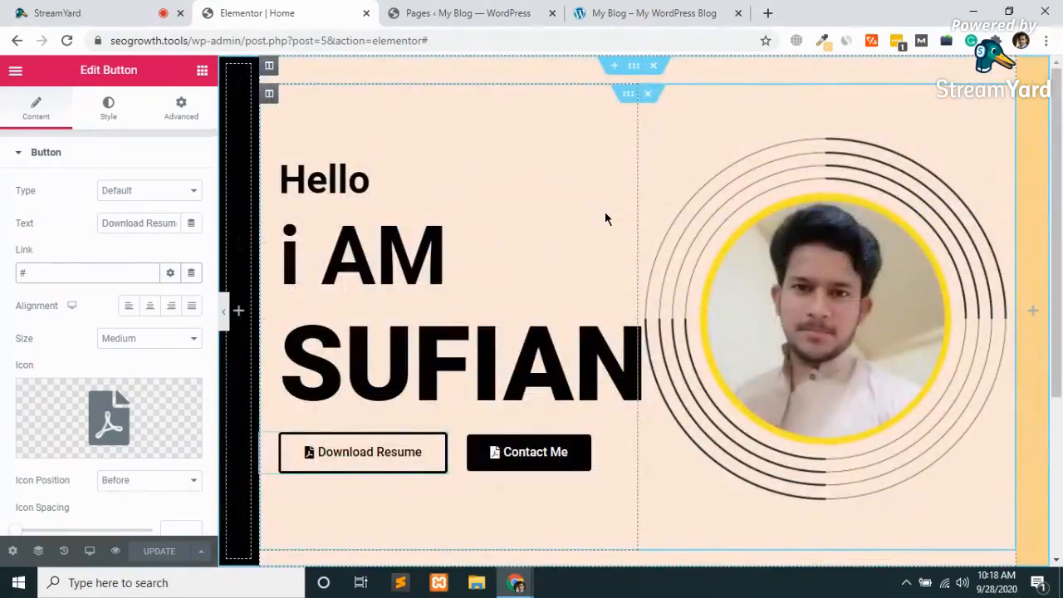
scroll(619, 182, "down", 1)
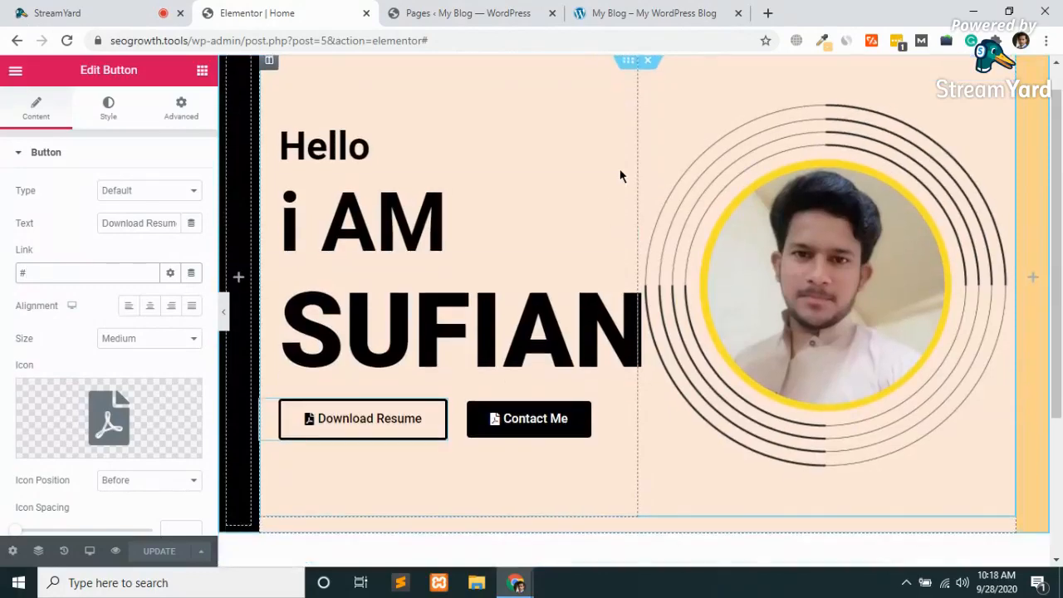
scroll(625, 162, "up", 1)
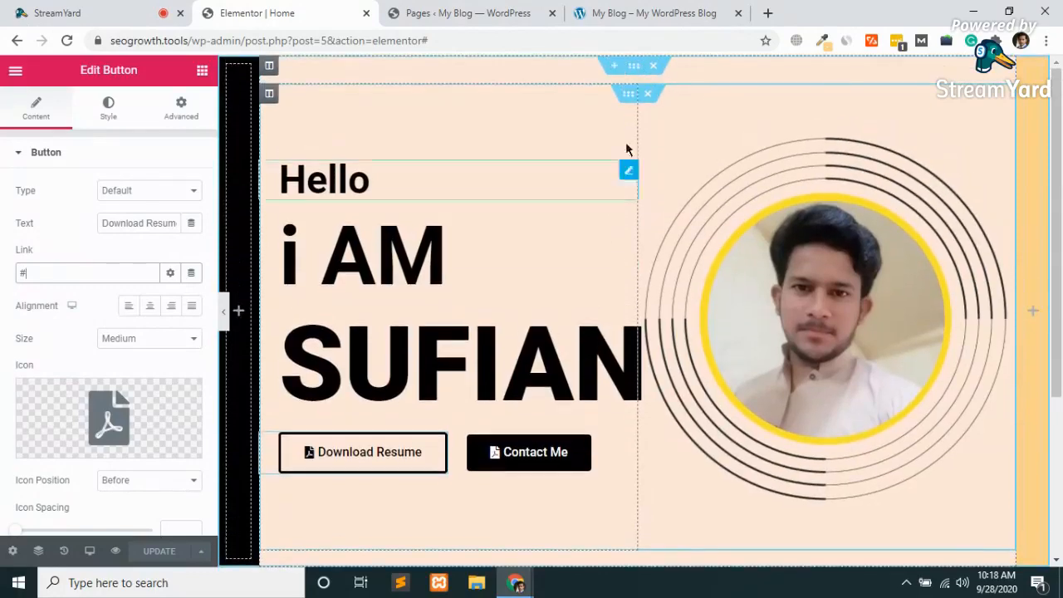
right_click(630, 72)
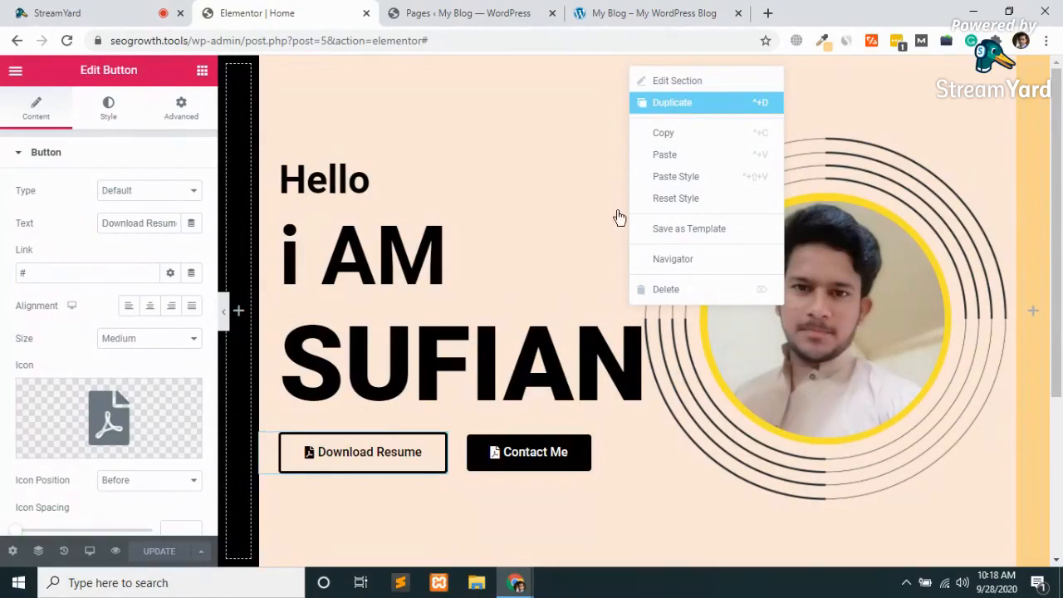
key("ctrl+d")
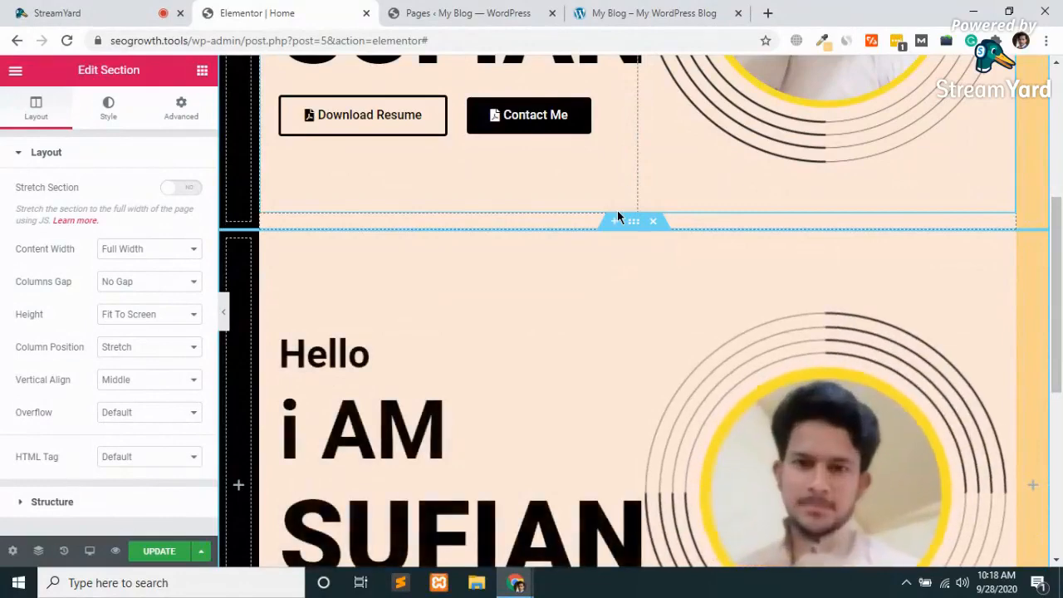
Step: Delete the profile image and the circle-graphic column that held it from the duplicated section
scroll(677, 350, "down", 1)
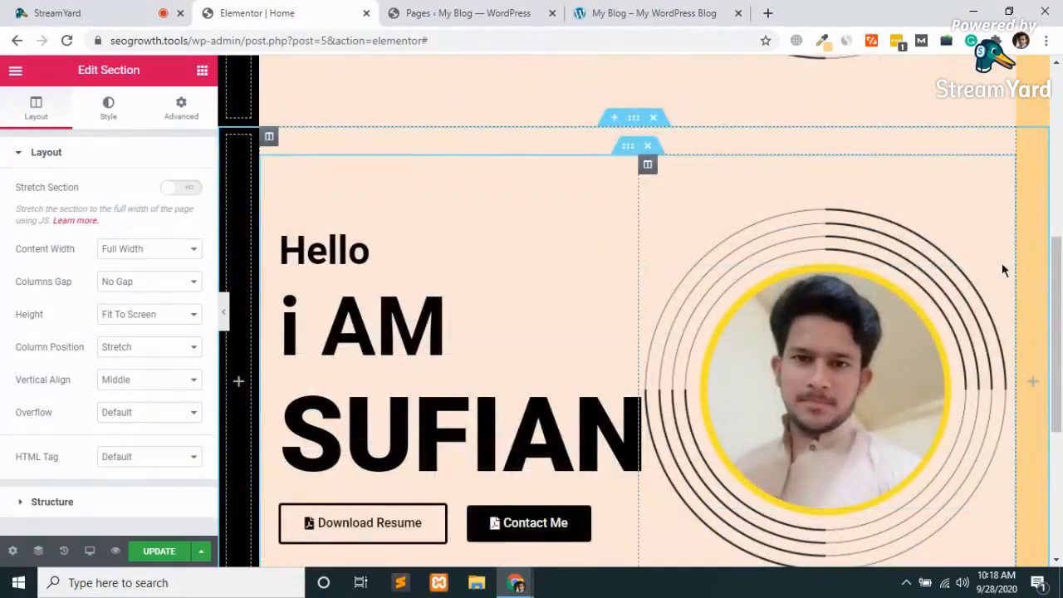
right_click(1006, 280)
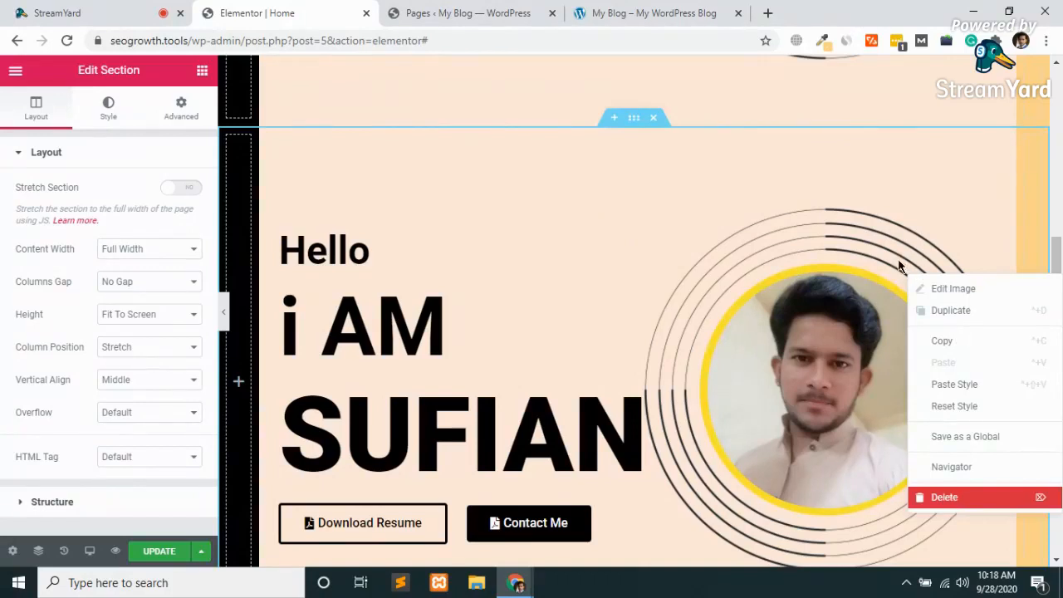
key("Delete")
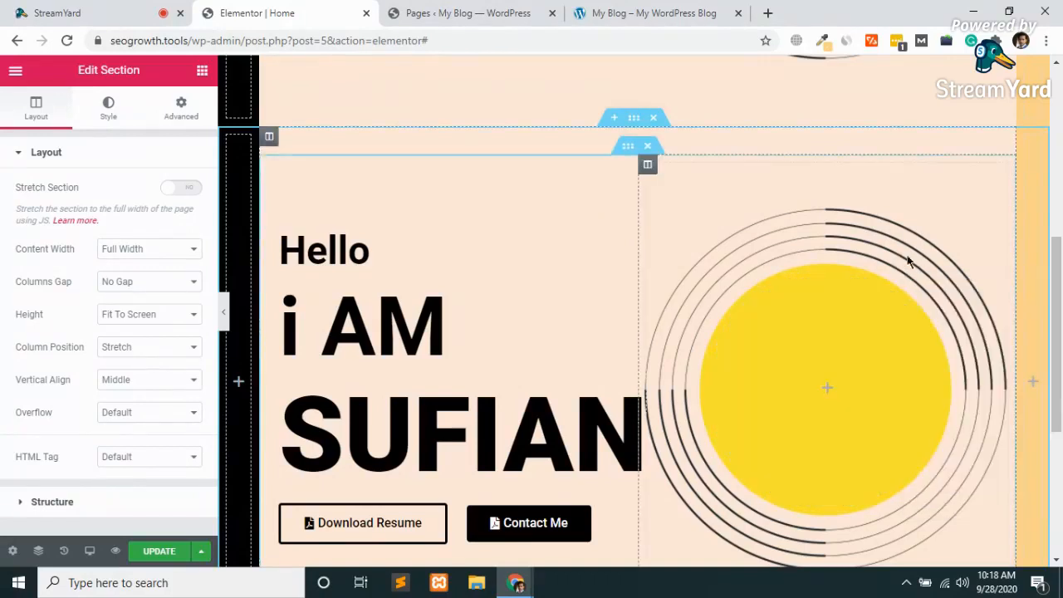
right_click(647, 170)
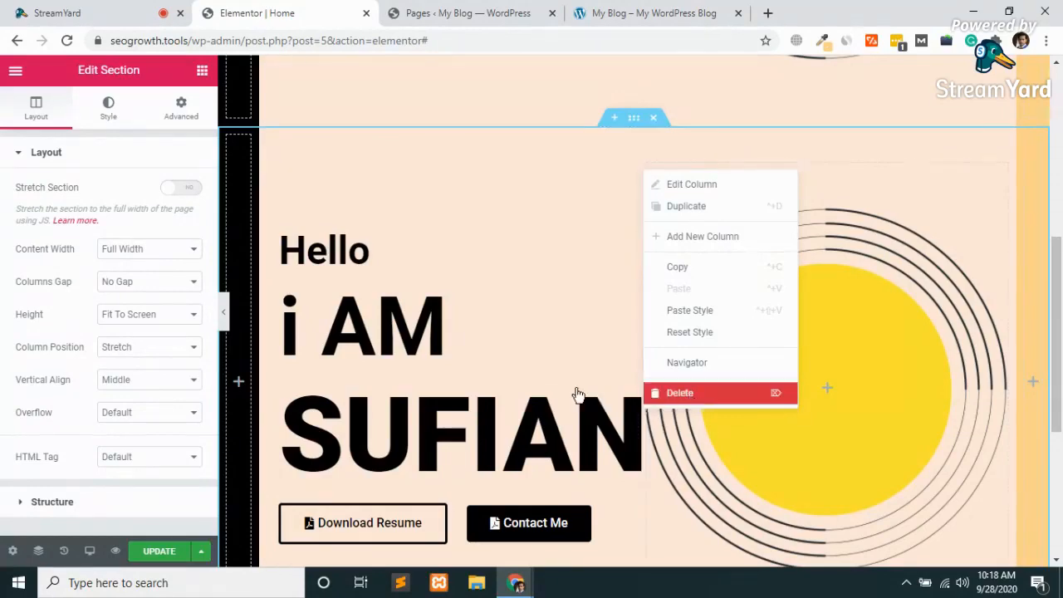
key("Delete")
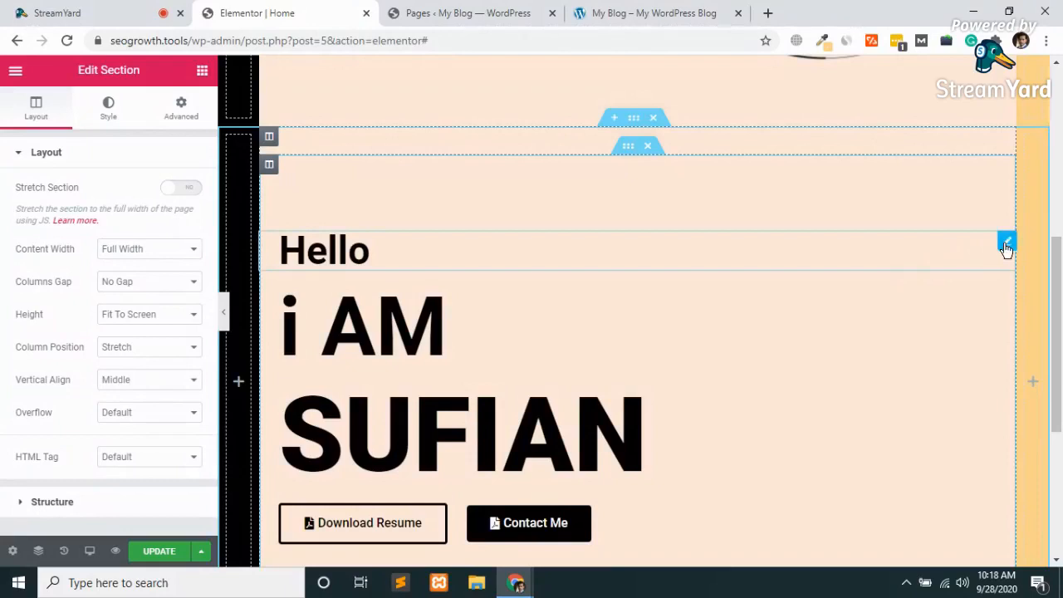
Step: Delete the Hello, i AM and name headings from the duplicated section
right_click(1004, 242)
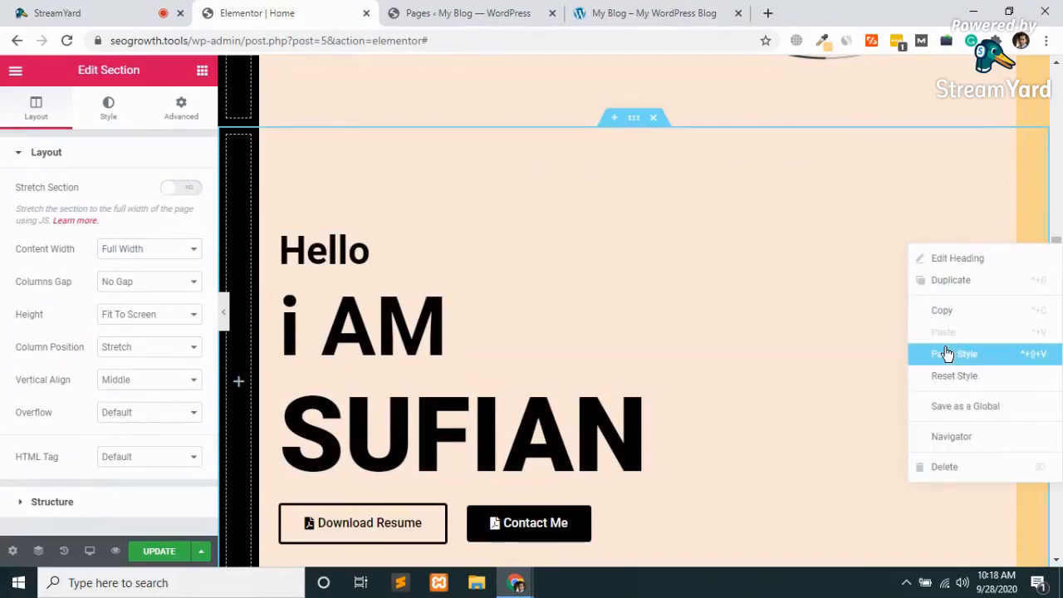
left_click(948, 469)
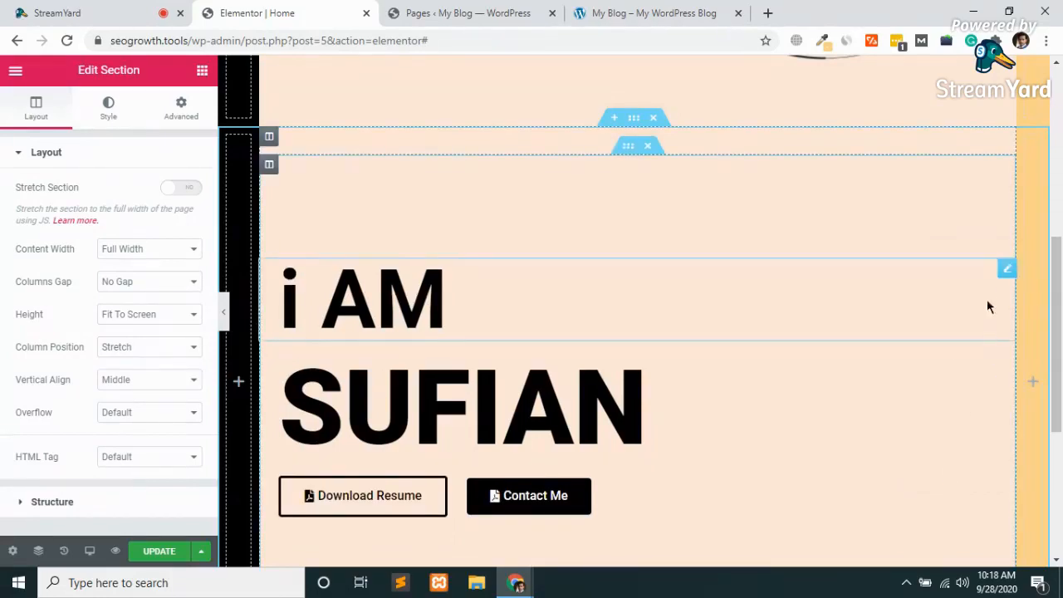
right_click(1007, 273)
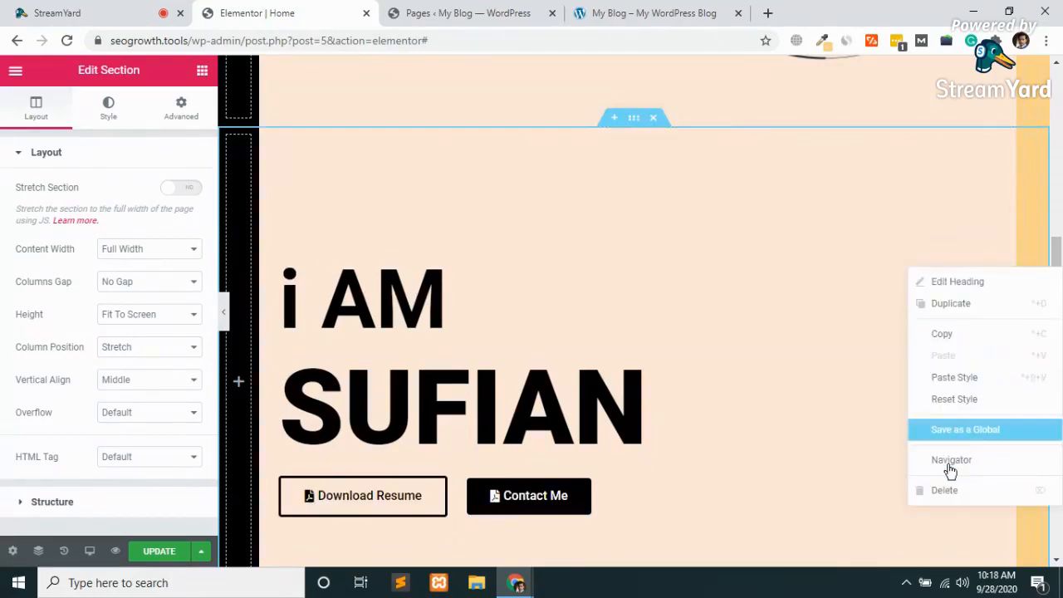
left_click(948, 492)
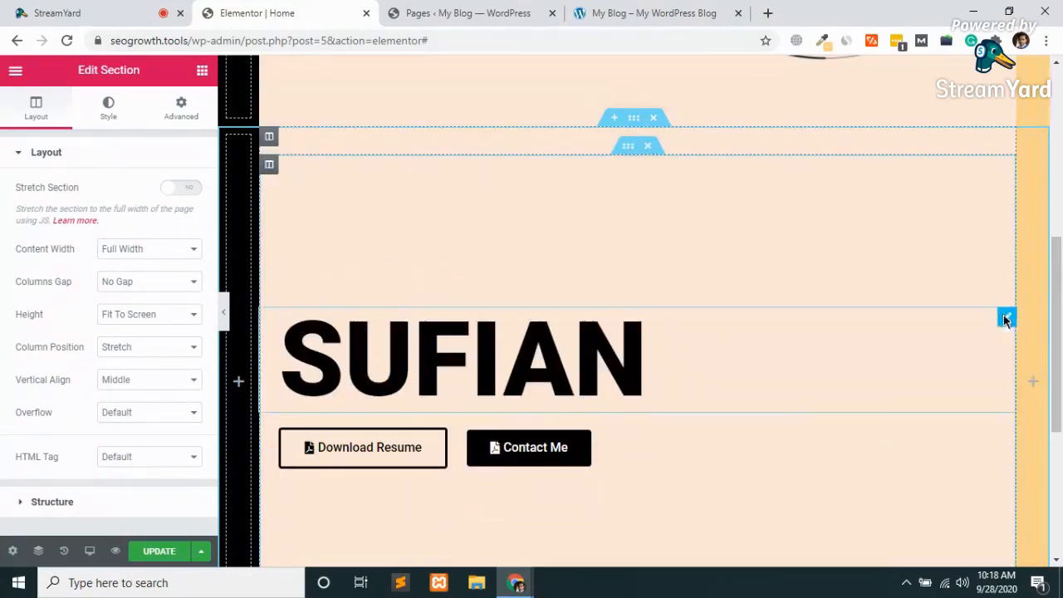
right_click(1005, 318)
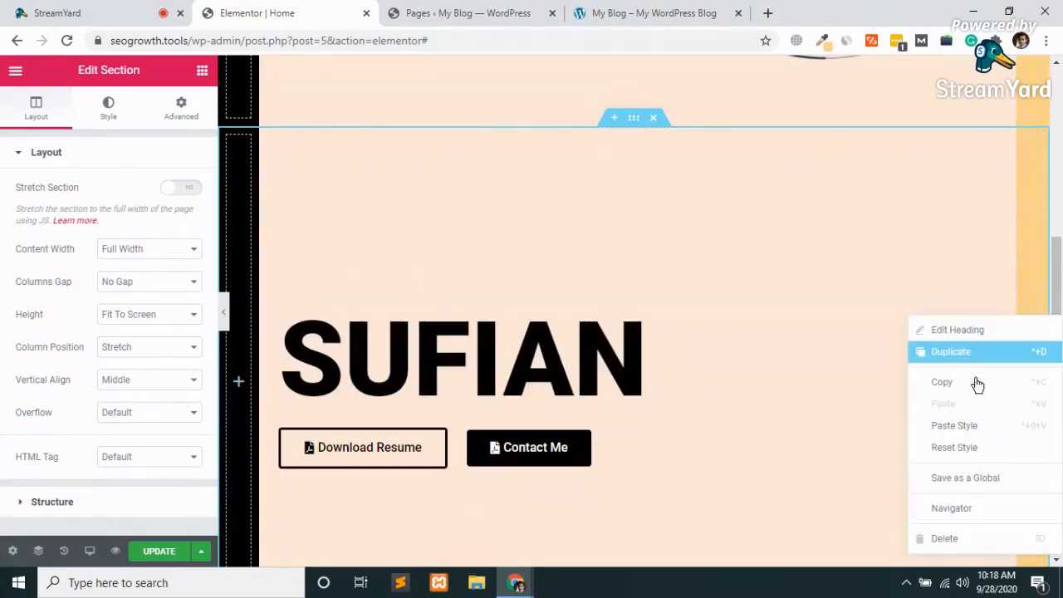
left_click(946, 540)
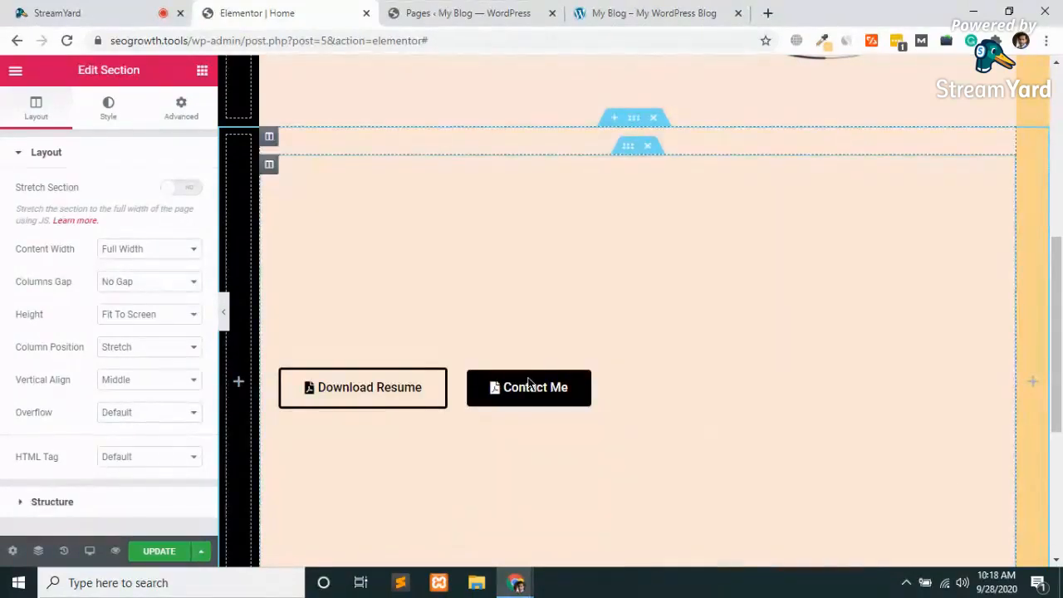
Step: Delete the Contact Me and Download Resume buttons from the duplicated section
right_click(585, 386)
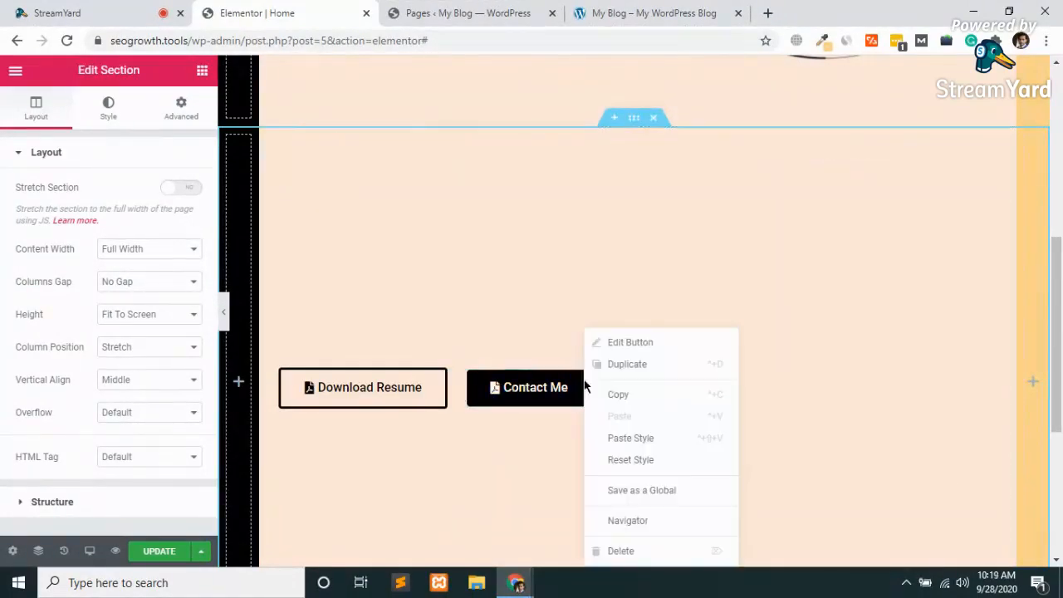
left_click(615, 563)
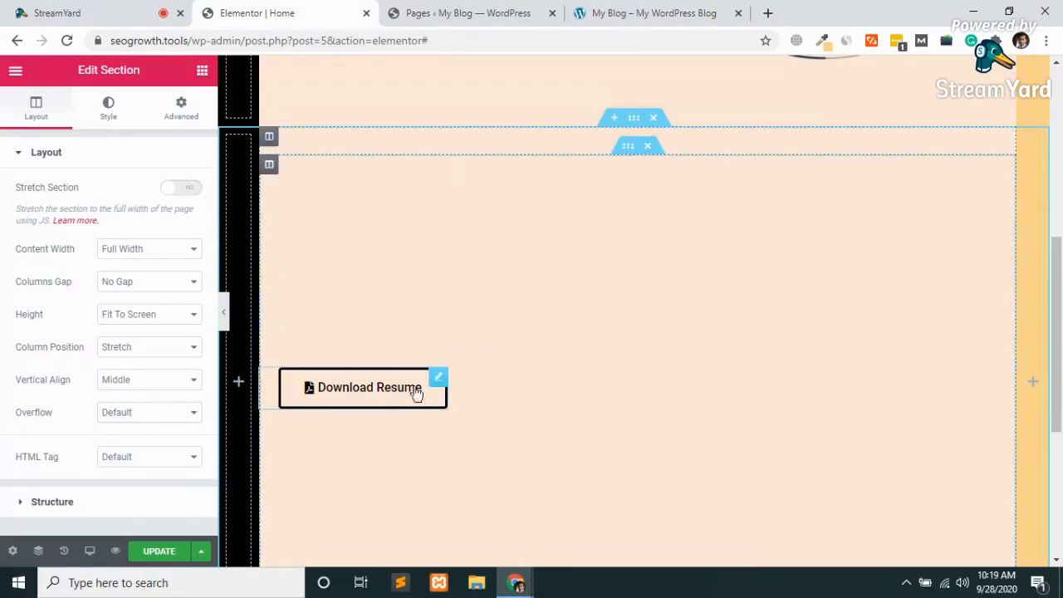
right_click(438, 379)
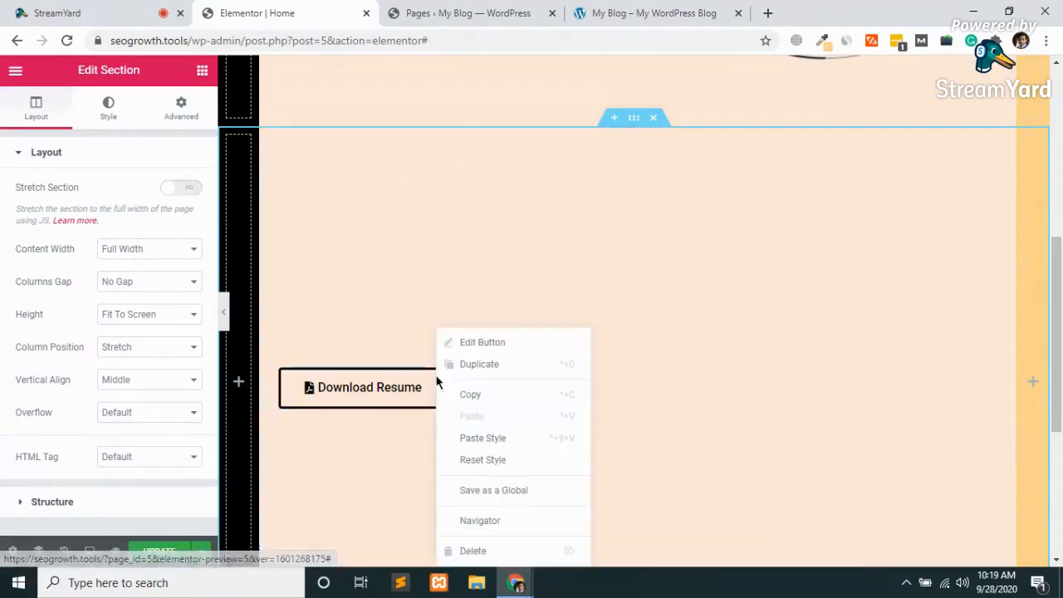
left_click(486, 553)
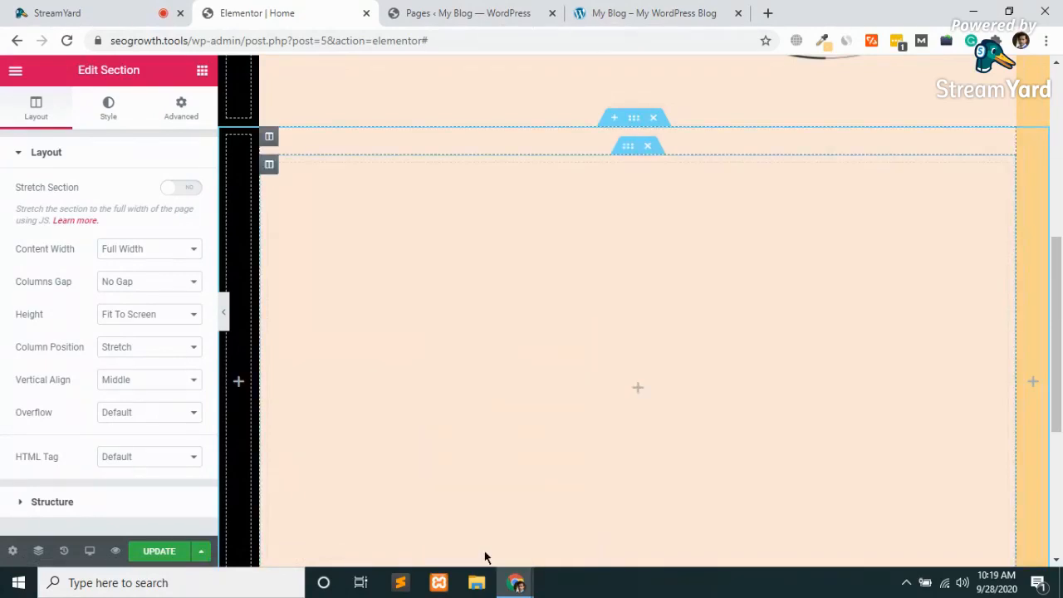
Step: Update the page and check the hero and the emptied duplicate section on the live home page
scroll(486, 557, "down", 2)
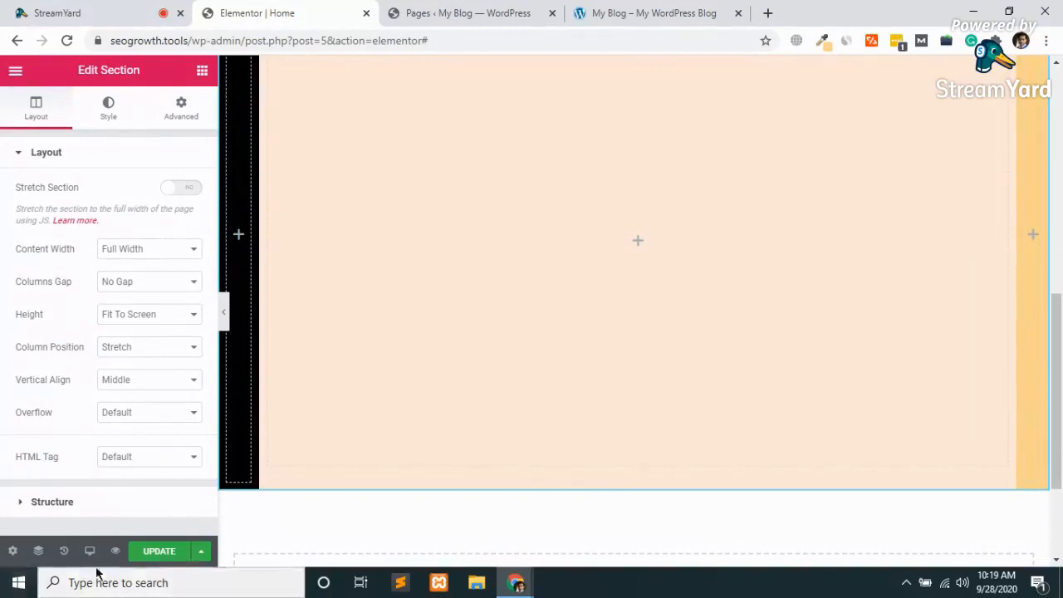
left_click(157, 553)
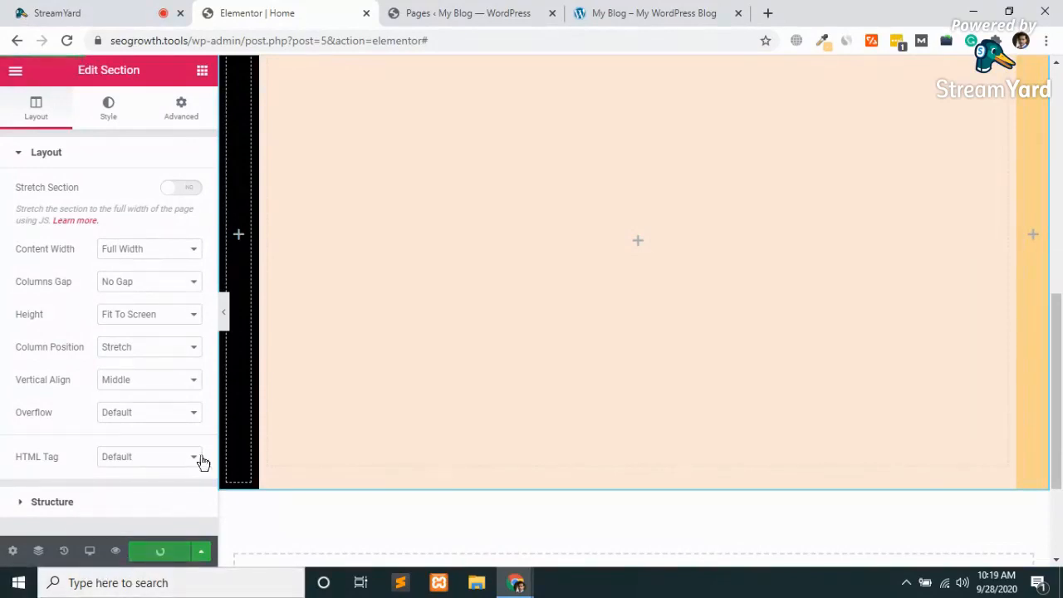
scroll(524, 343, "up", 3)
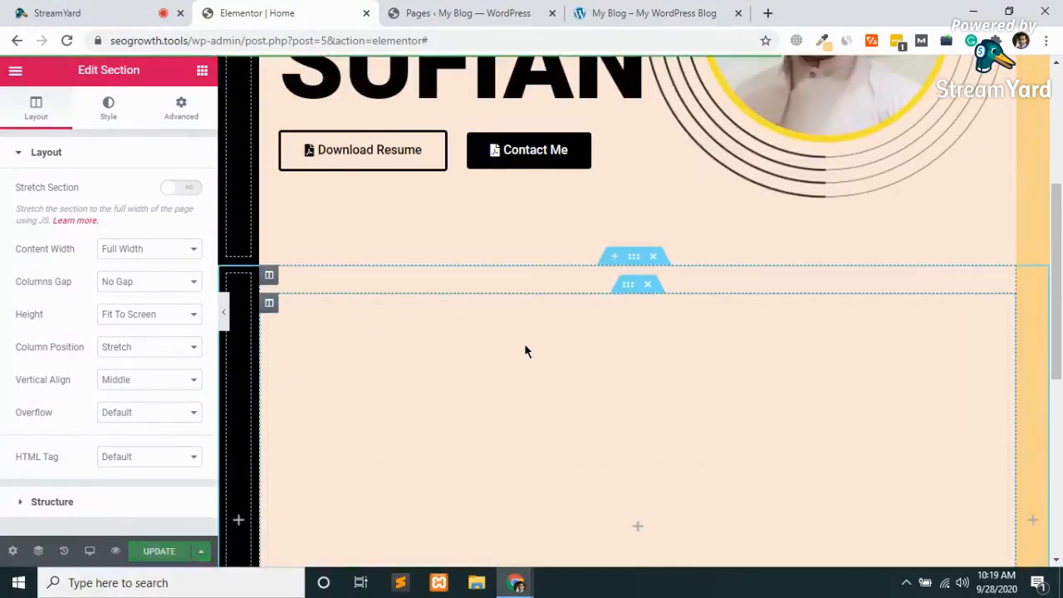
left_click(463, 10)
key("ctrl+Tab")
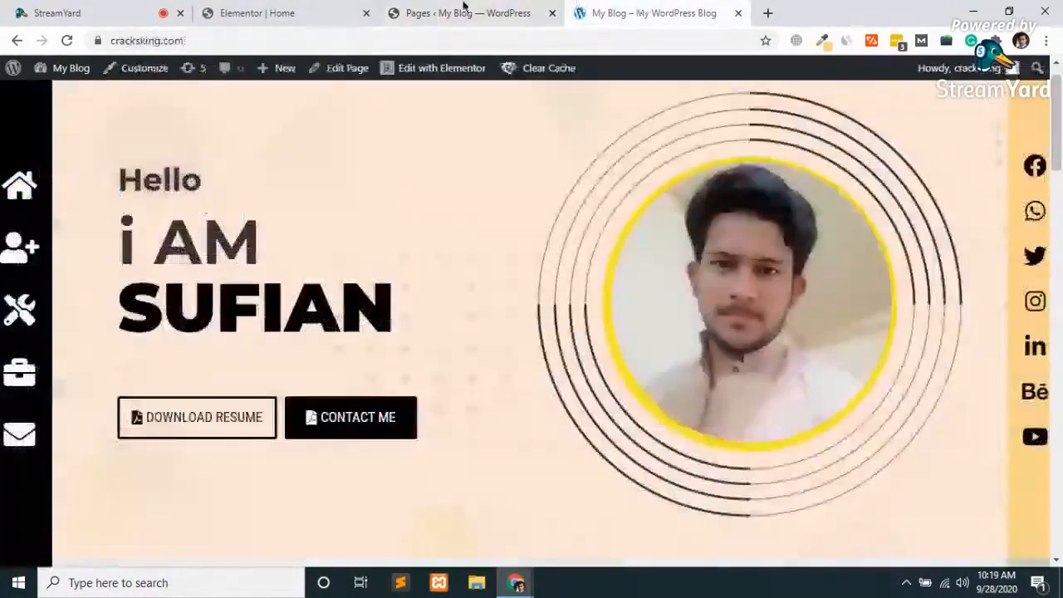
left_click(424, 7)
mouse_move(62, 70)
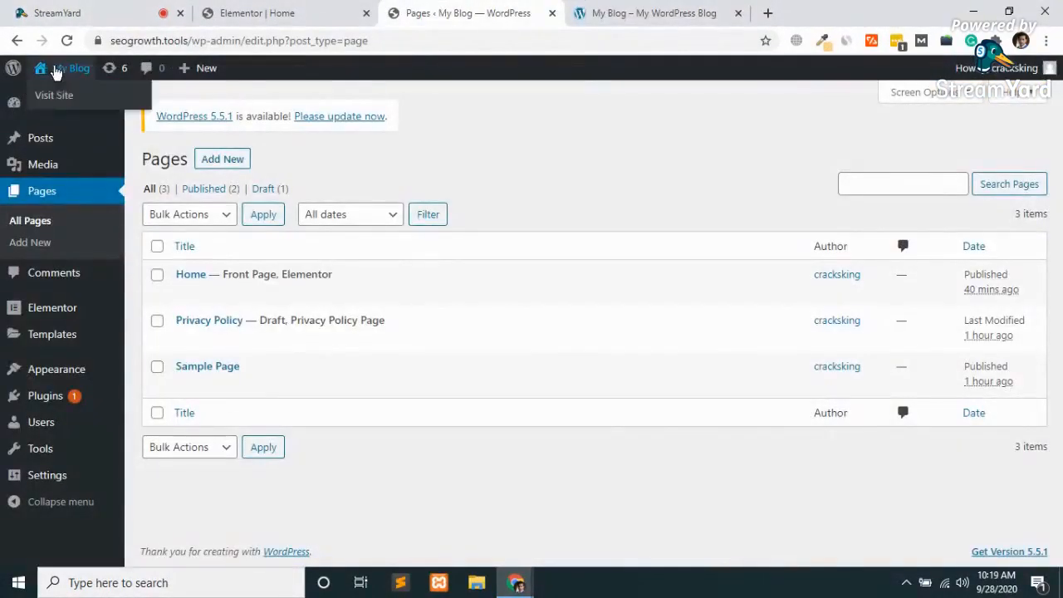
left_click(60, 98)
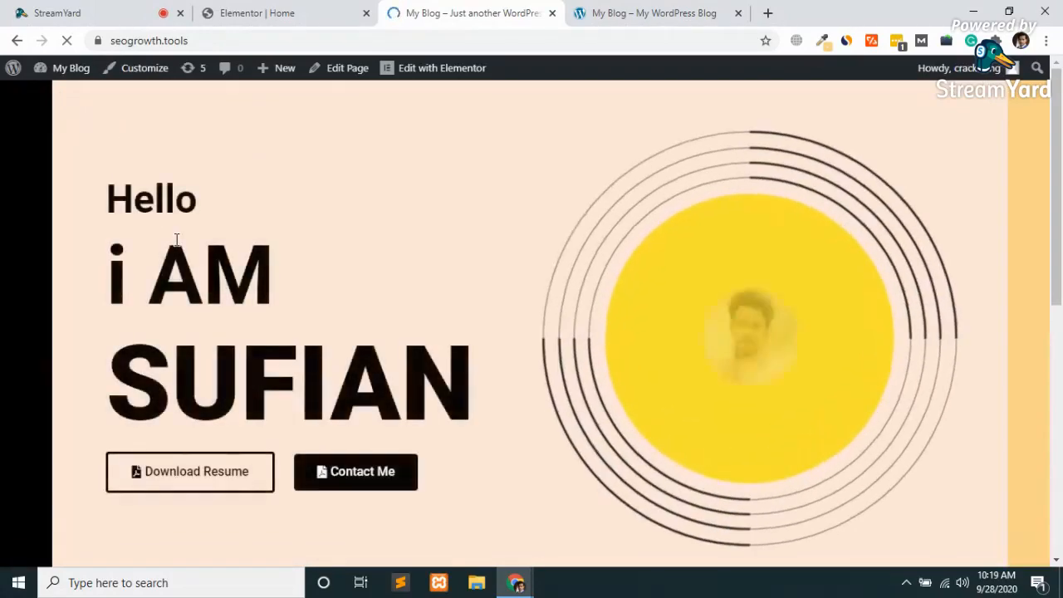
scroll(313, 209, "down", 5)
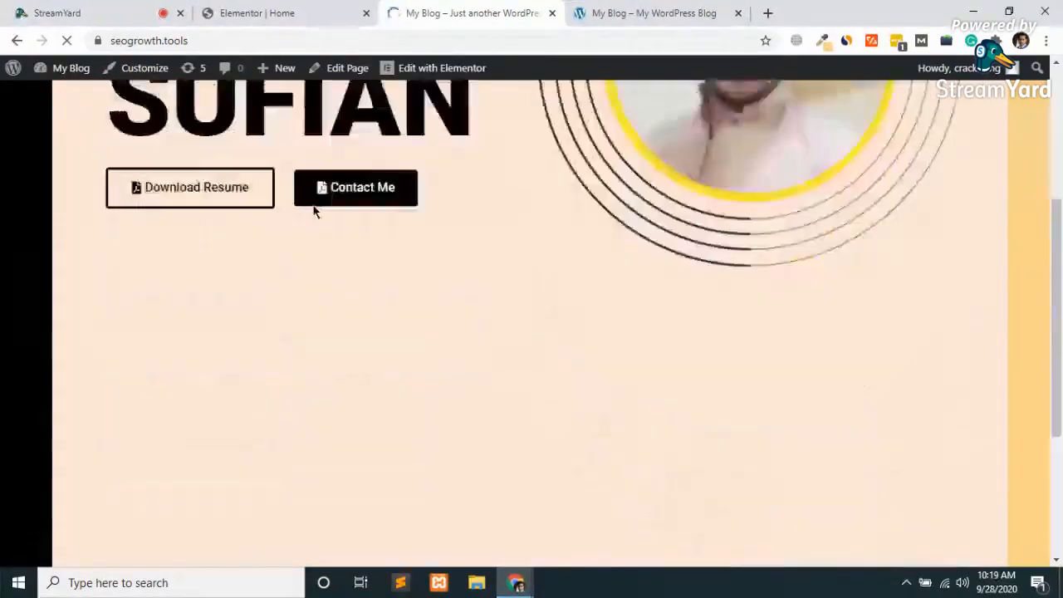
scroll(313, 208, "up", 5)
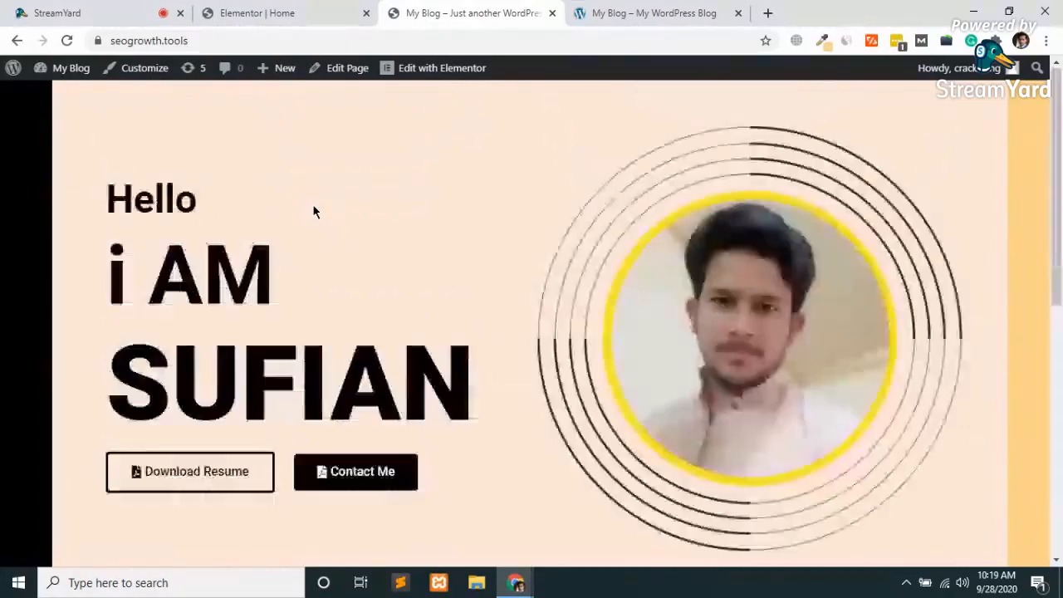
Step: Copy the grey background color #EDEAEA above the More About Me heading on the reference site with the color picker
left_click(254, 11)
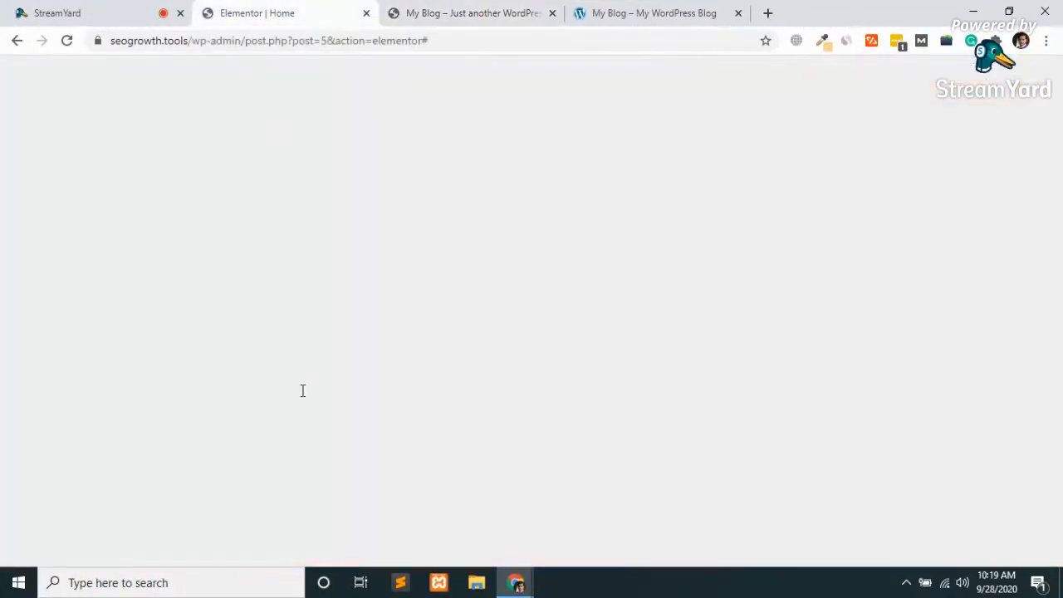
left_click(637, 12)
scroll(487, 300, "down", 2)
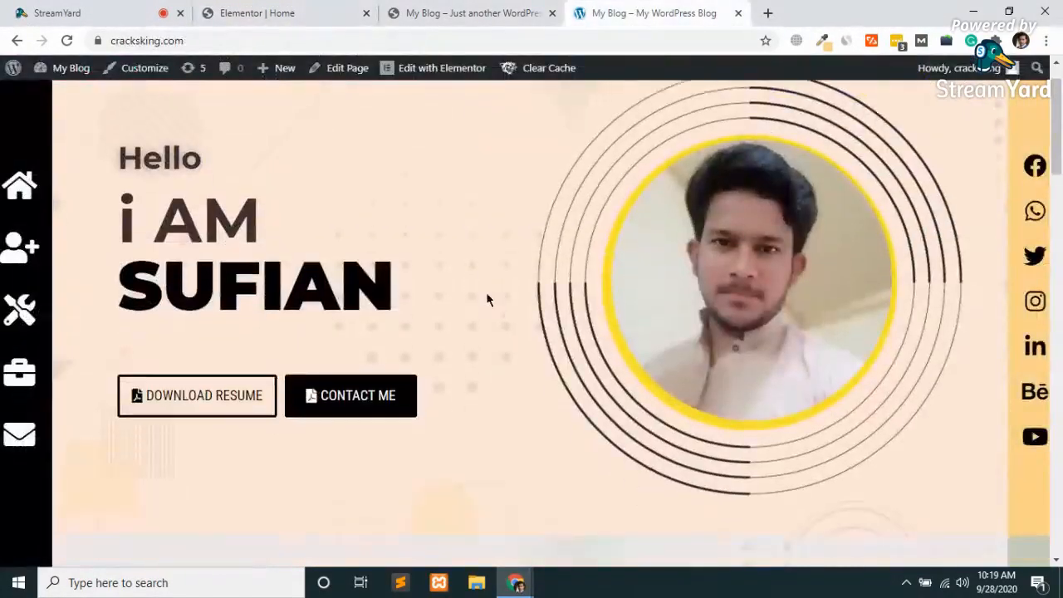
scroll(488, 300, "down", 3)
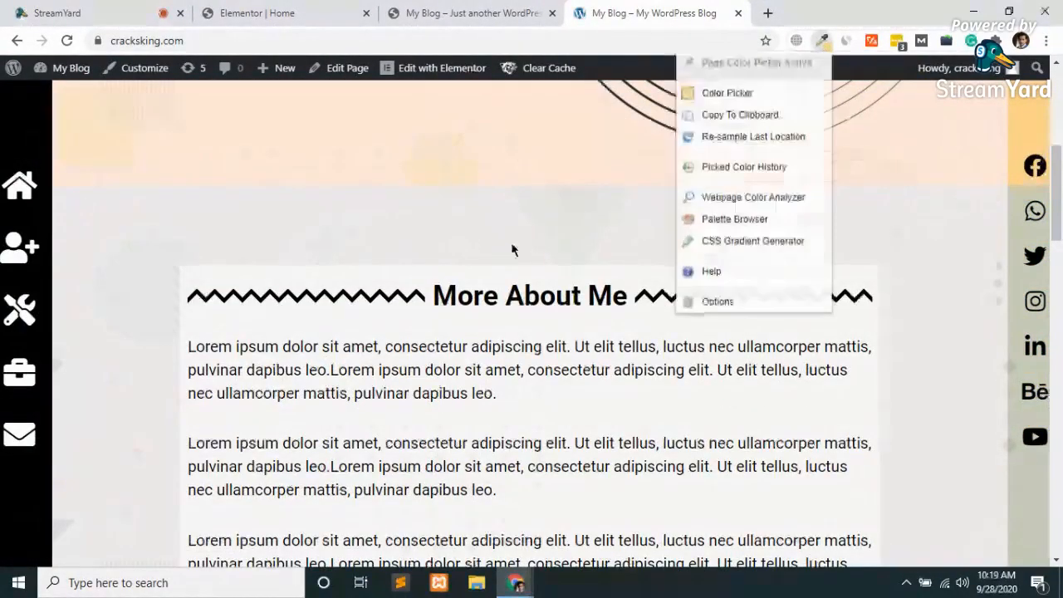
left_click(480, 255)
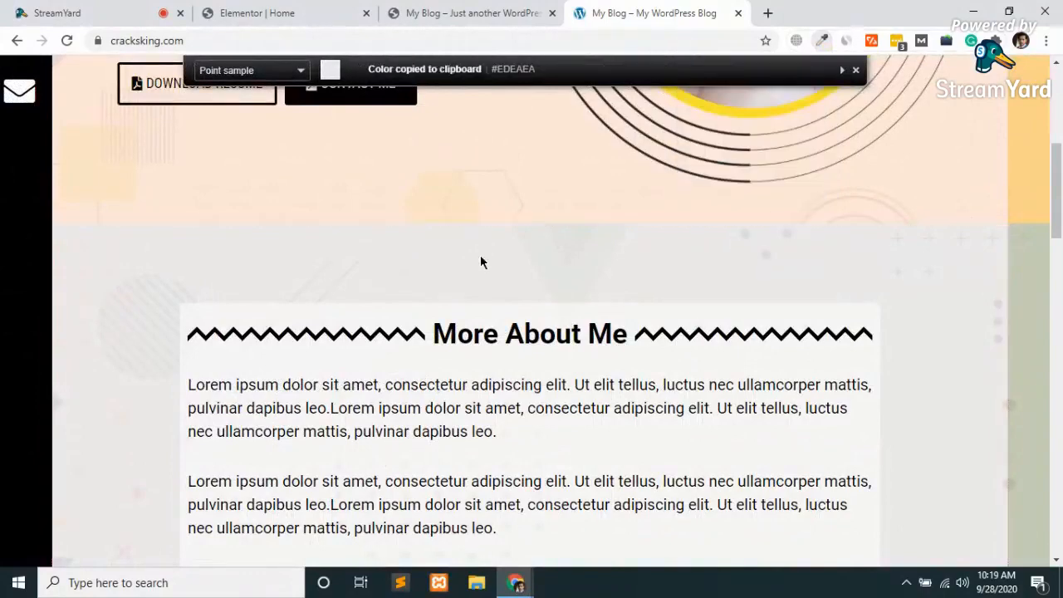
left_click(331, 10)
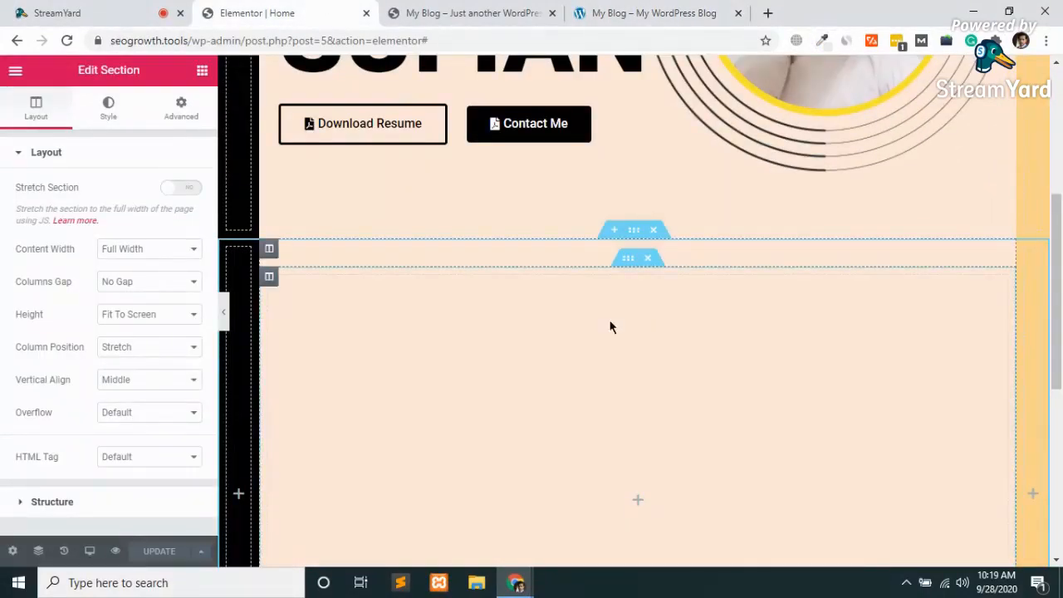
left_click(113, 116)
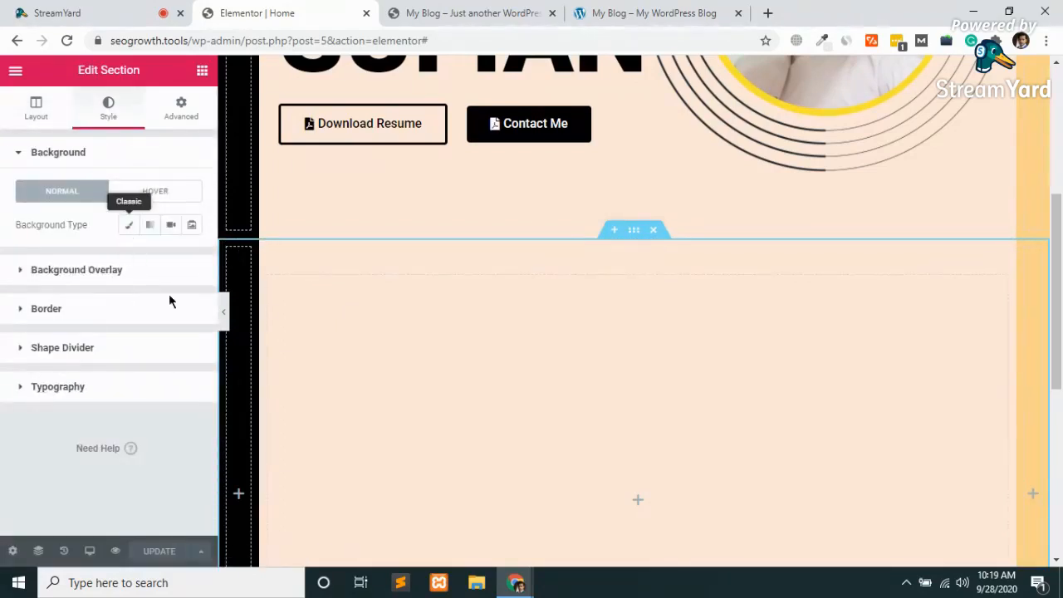
left_click(129, 225)
left_click(169, 257)
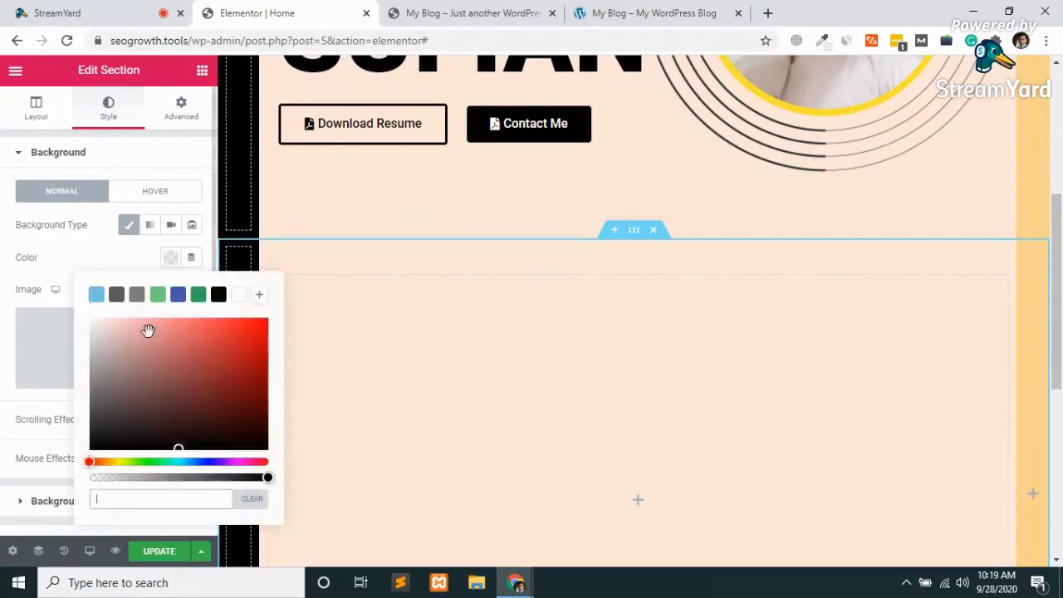
key("ctrl+v")
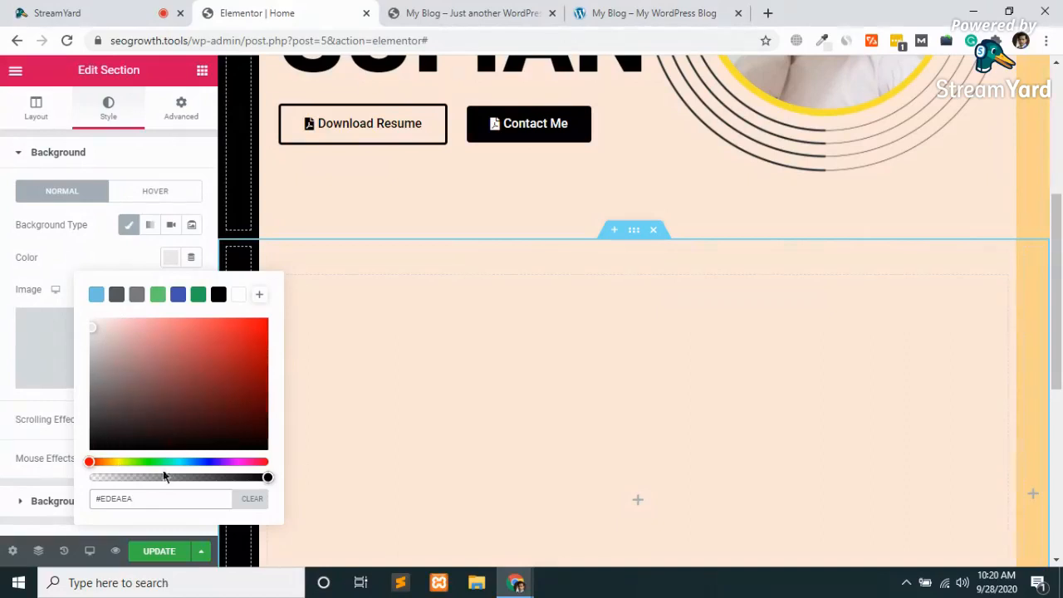
key("BackSpace")
key("BackSpace")
key("BackSpace")
key("BackSpace")
key("BackSpace")
key("BackSpace")
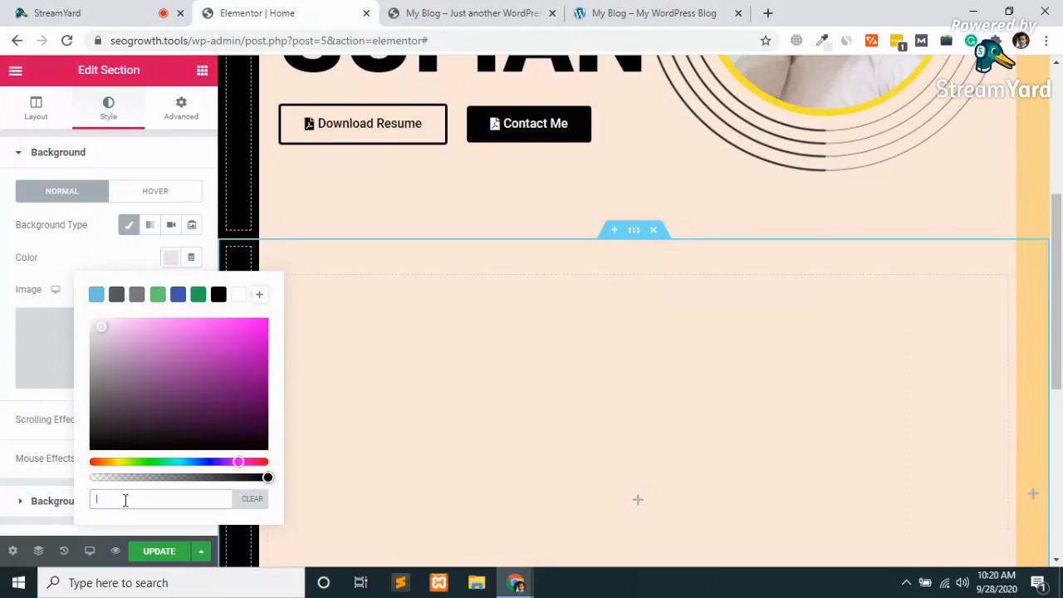
left_click(586, 355)
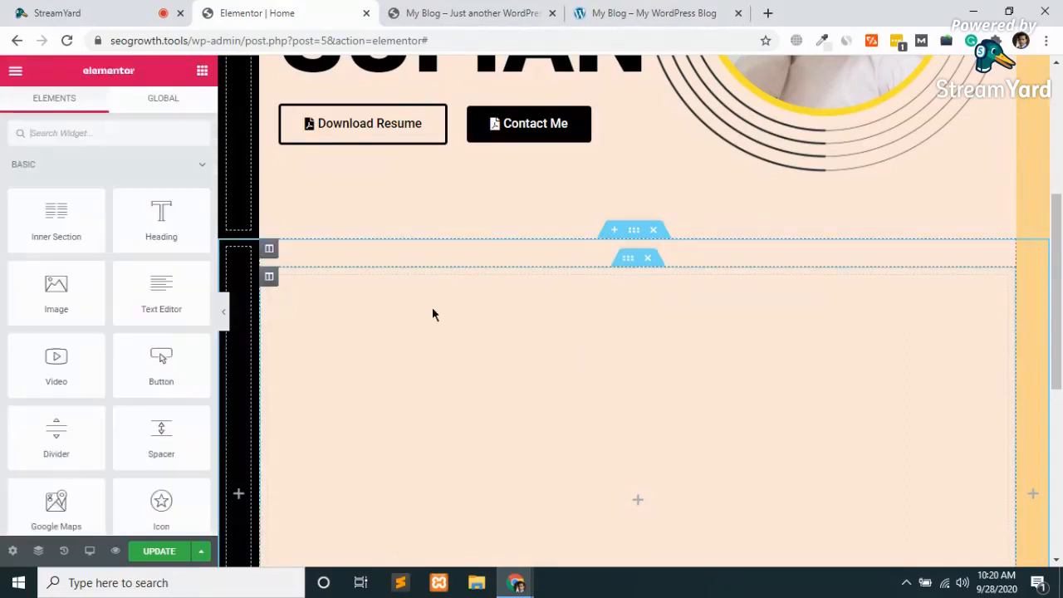
Step: Set the background color of the duplicated section's wide middle column to #EDEAEA
left_click(269, 251)
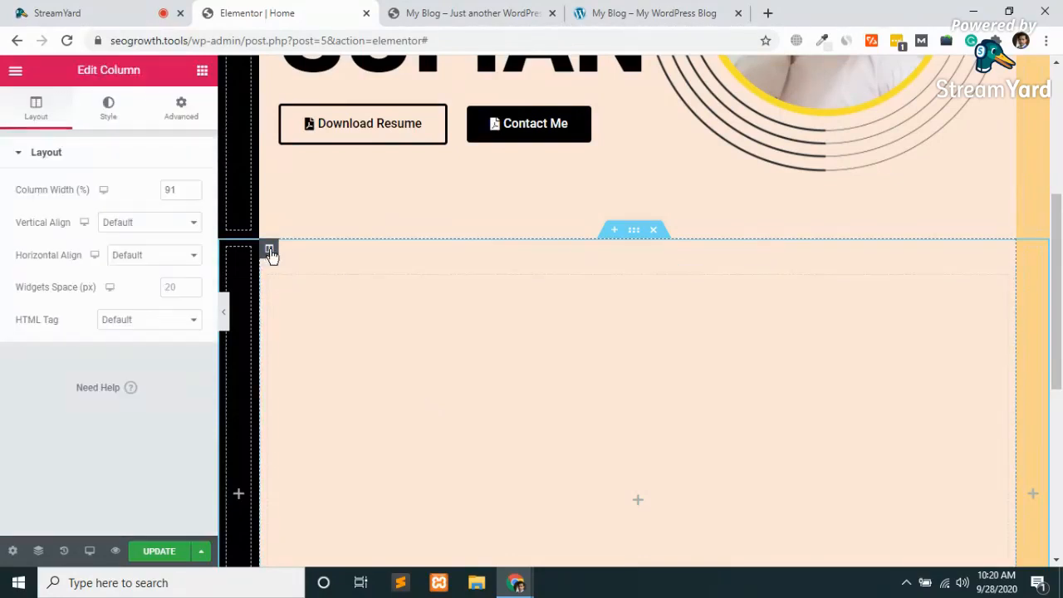
left_click(112, 108)
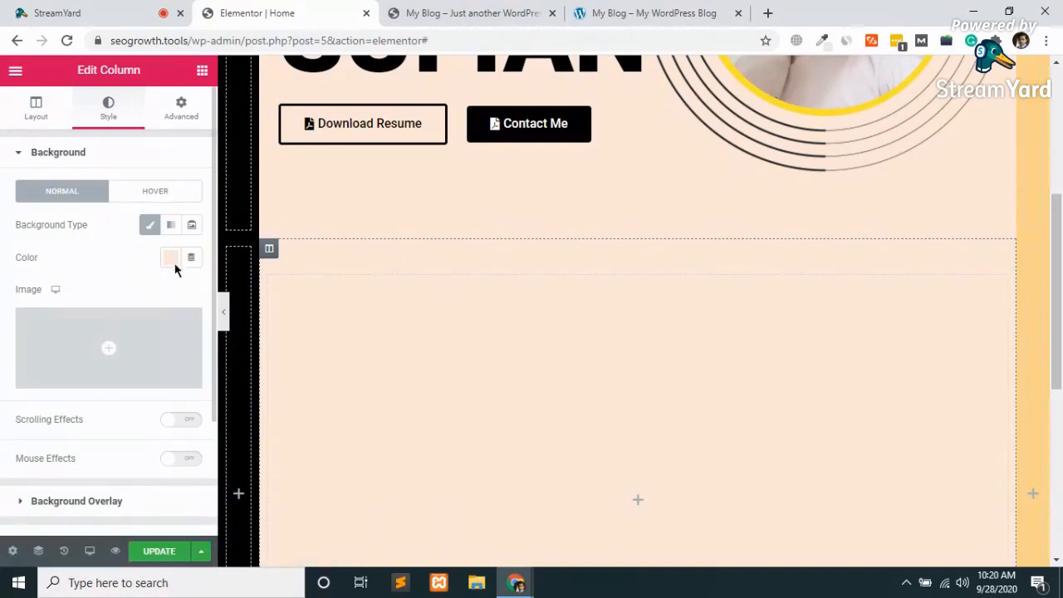
left_click(173, 264)
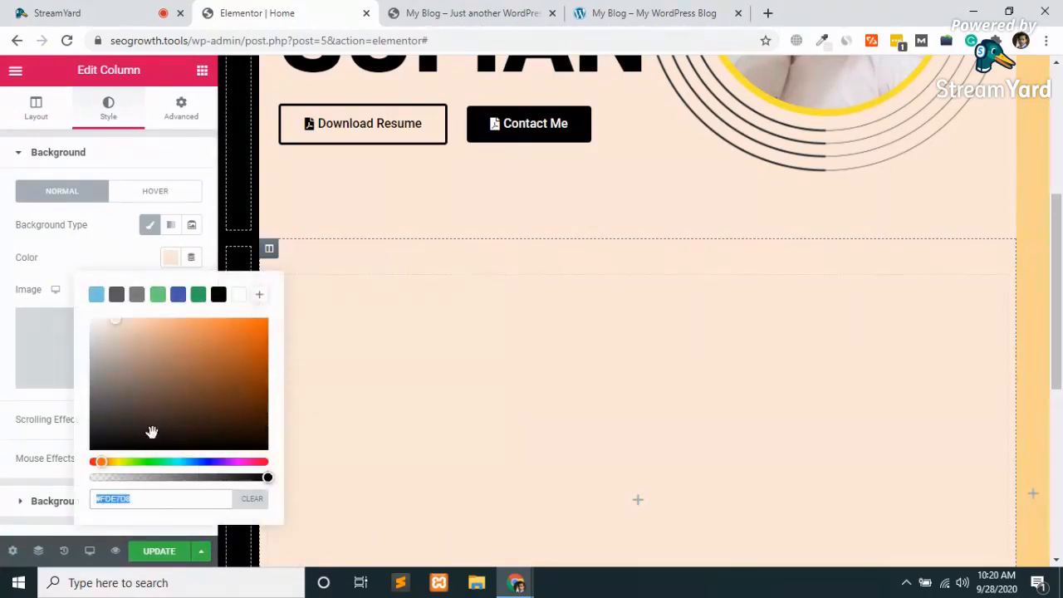
key("ctrl+v")
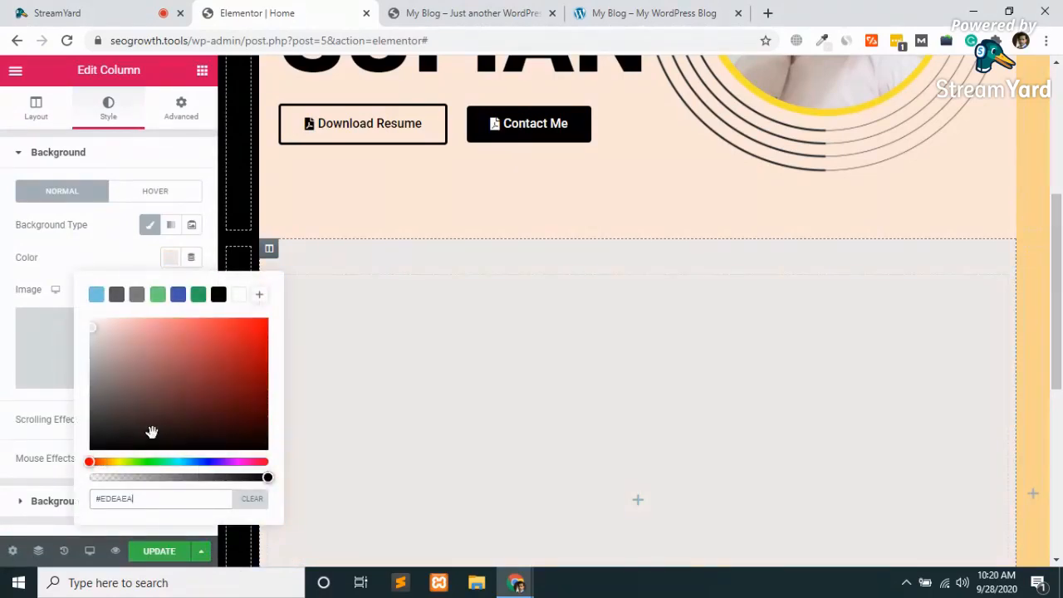
left_click(595, 465)
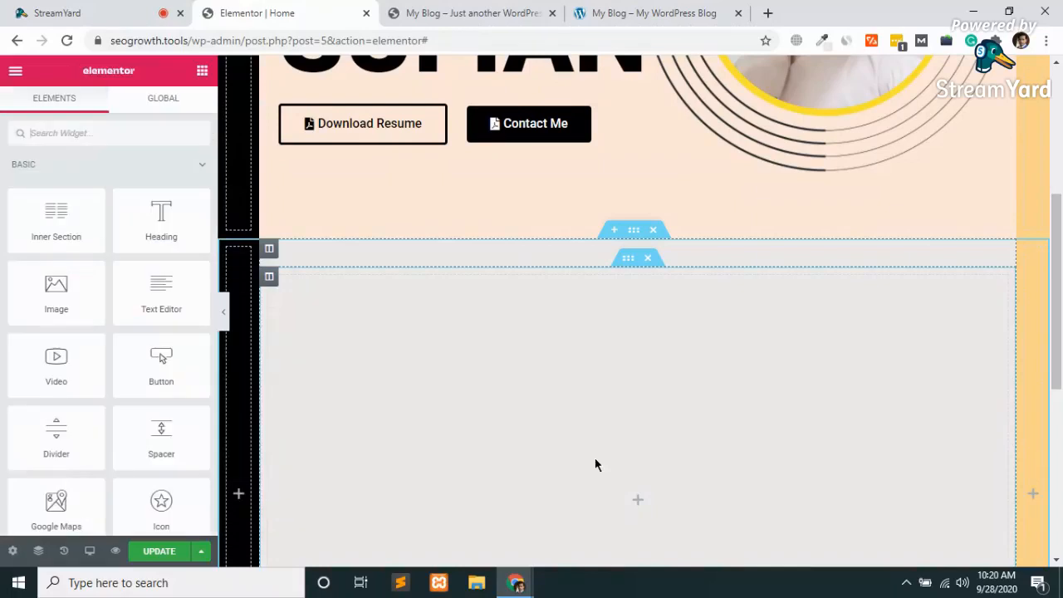
Step: Compare with the reference site and give the duplicated section's narrow right column a slightly darker grey background, about #DED8D8
left_click(1027, 251)
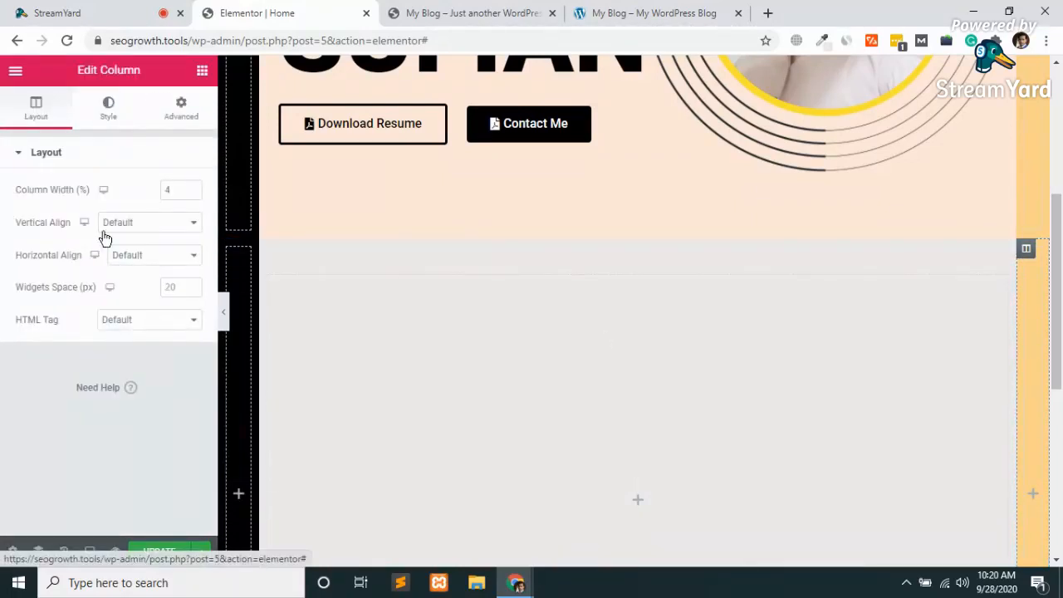
left_click(700, 8)
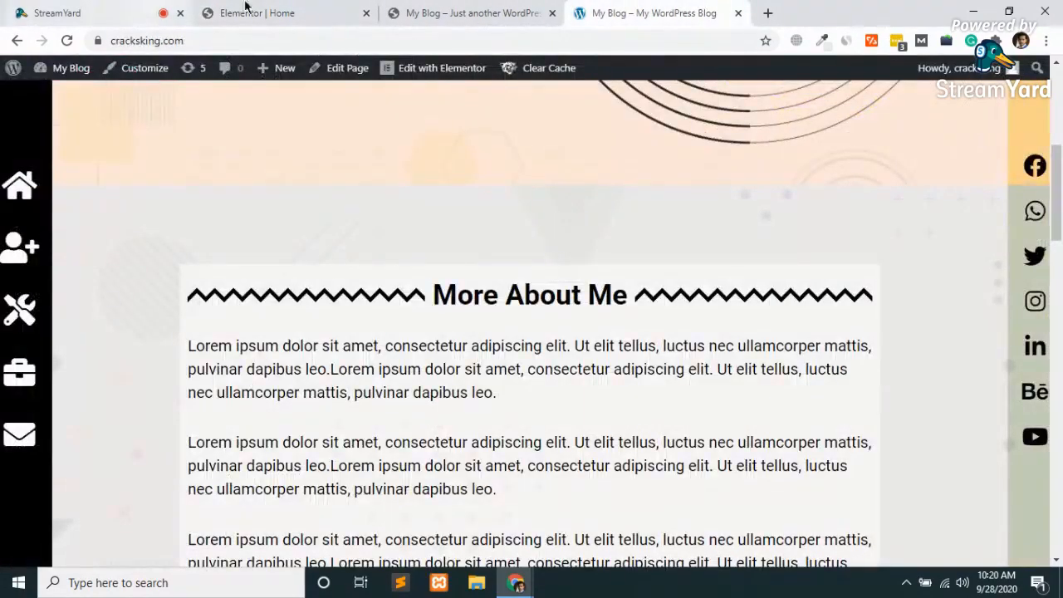
left_click(280, 8)
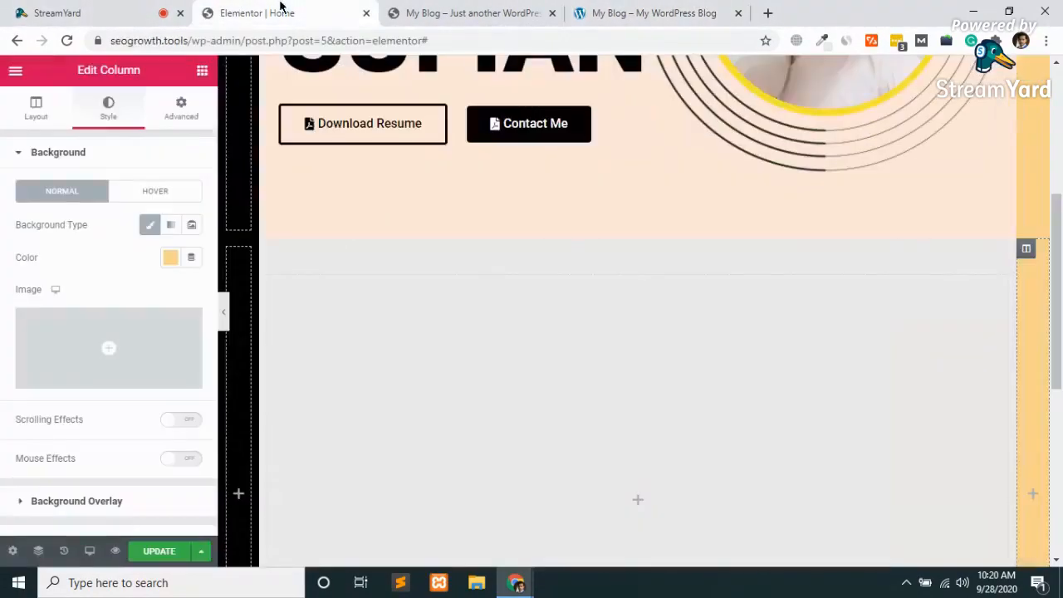
left_click(169, 259)
key("ctrl+v")
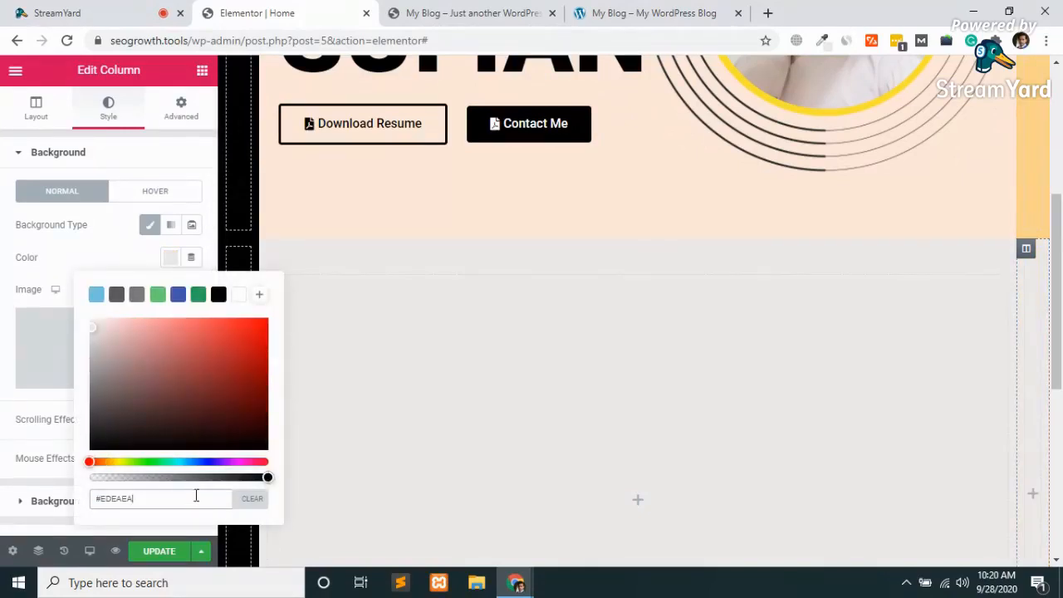
left_click(94, 337)
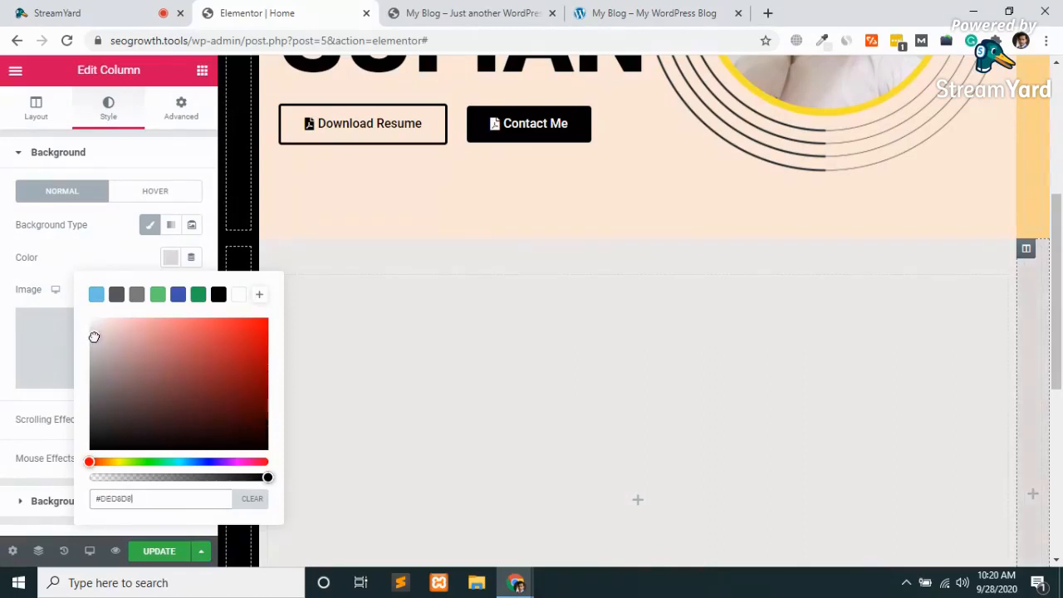
Step: Update the page and check the grey section below the hero on the live home page
left_click(160, 551)
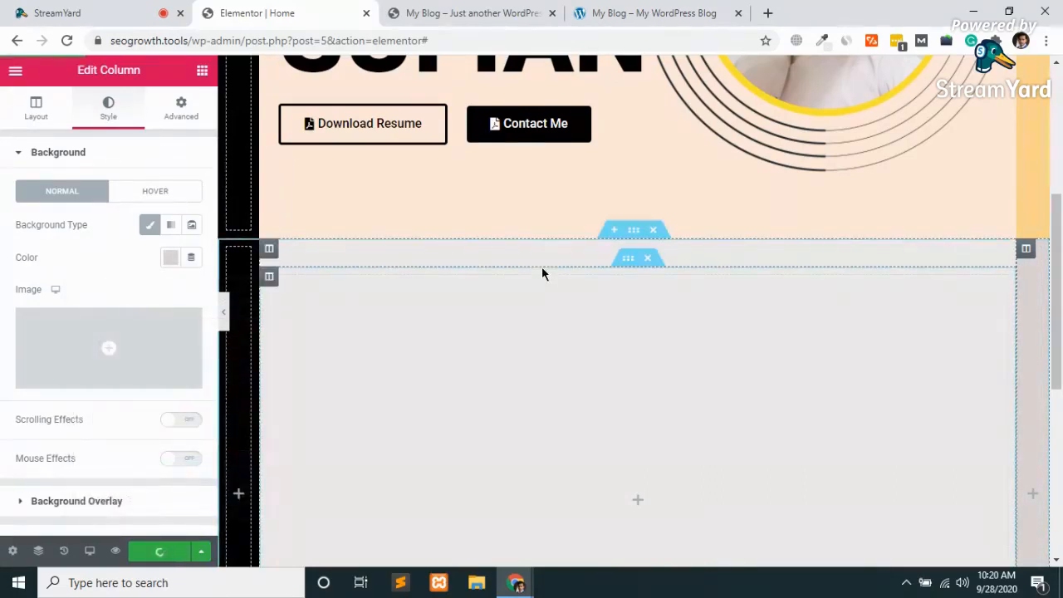
left_click(486, 12)
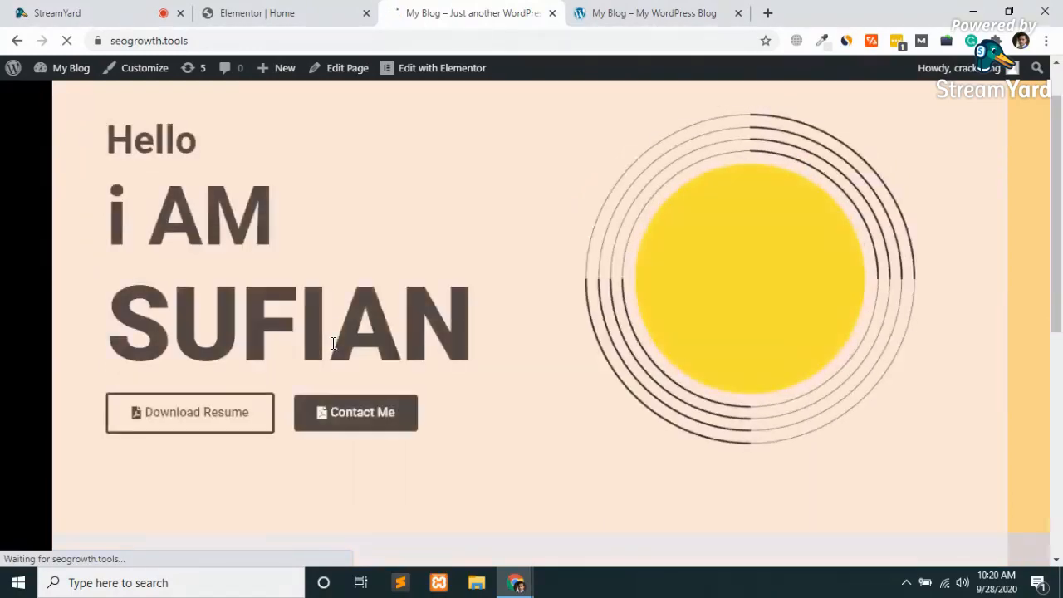
scroll(333, 344, "down", 3)
scroll(333, 344, "down", 5)
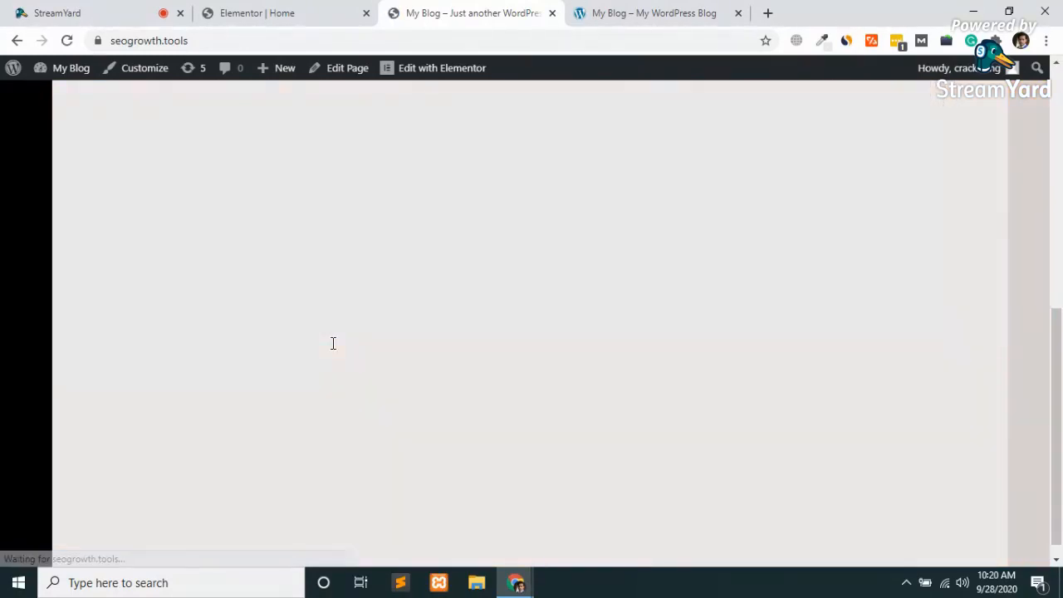
scroll(333, 344, "up", 6)
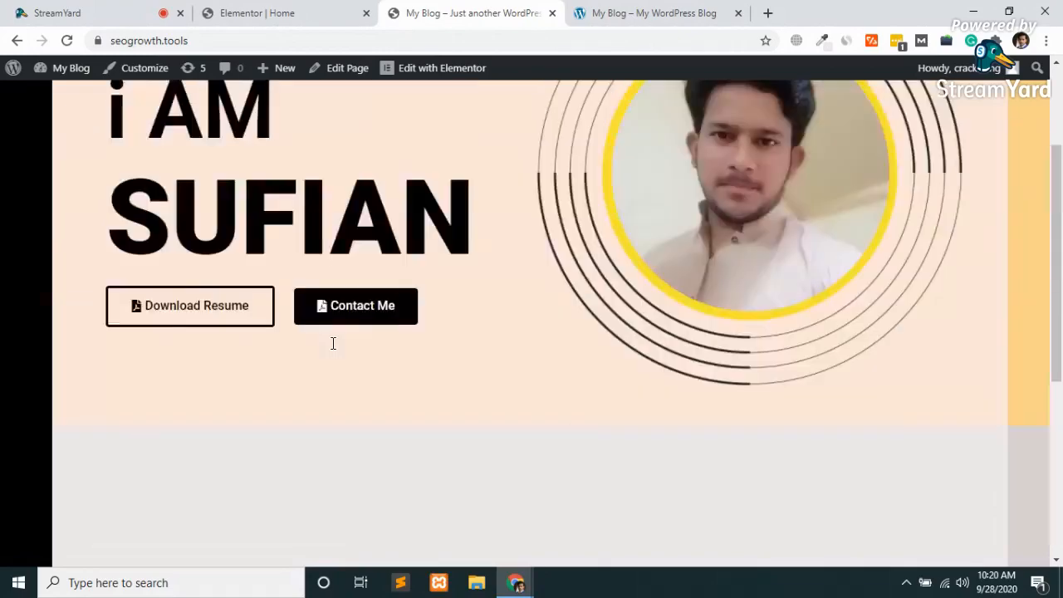
scroll(333, 344, "down", 5)
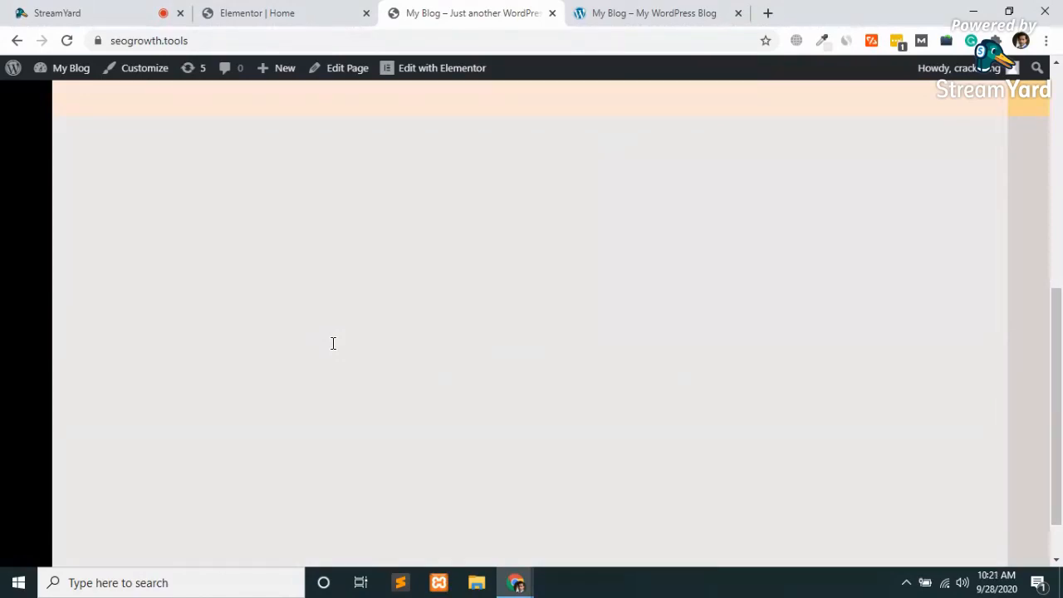
Step: Review the grey section in the editor and the reference site's remaining sections, from More About Me through My Skills to Contact Me
left_click(233, 14)
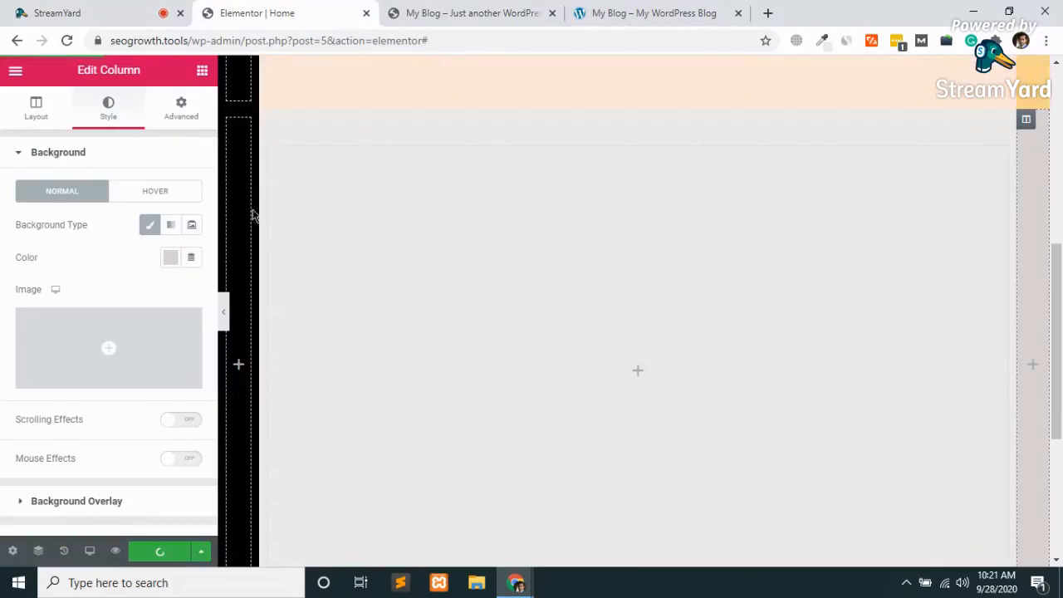
scroll(464, 363, "down", 4)
scroll(696, 201, "up", 3)
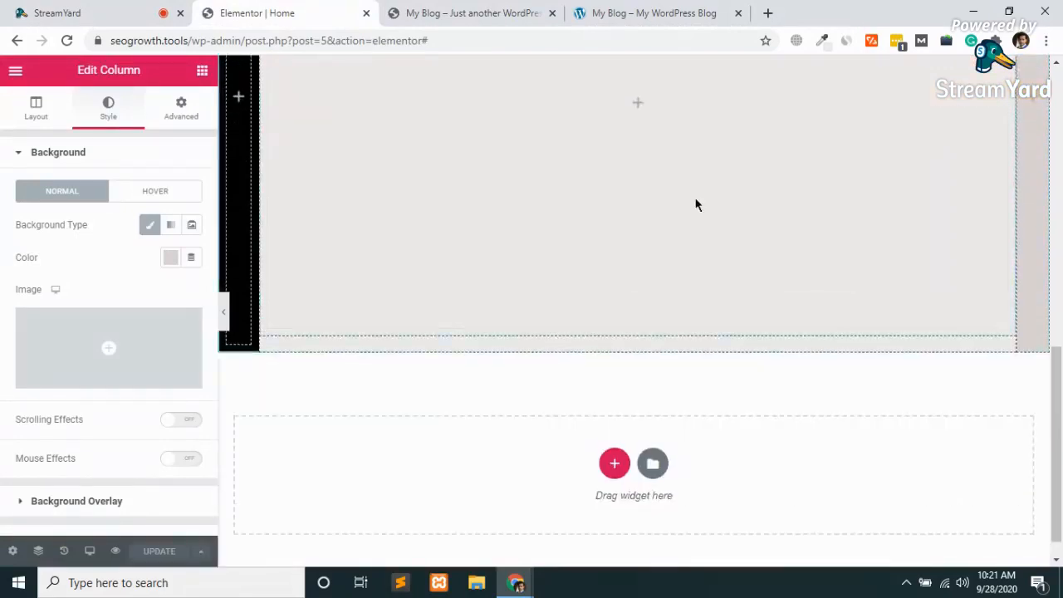
scroll(697, 205, "up", 2)
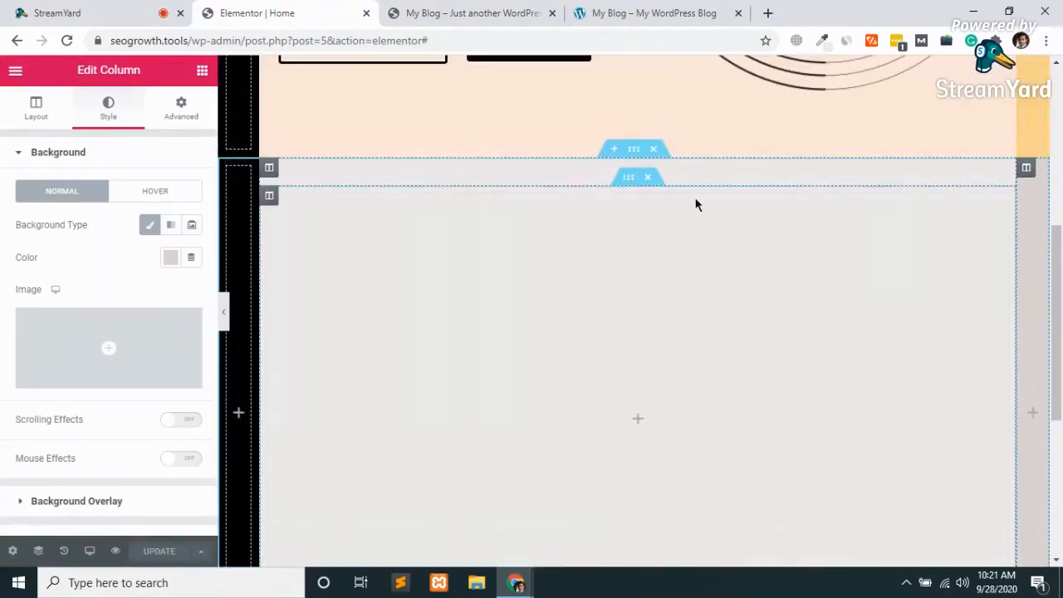
left_click(634, 10)
scroll(525, 388, "down", 5)
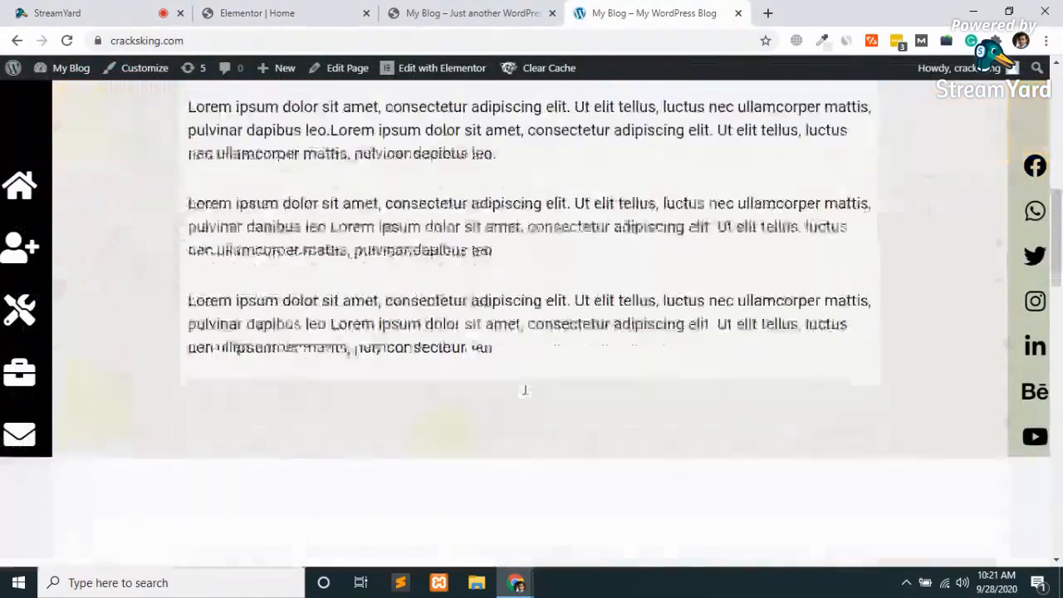
scroll(525, 387, "down", 8)
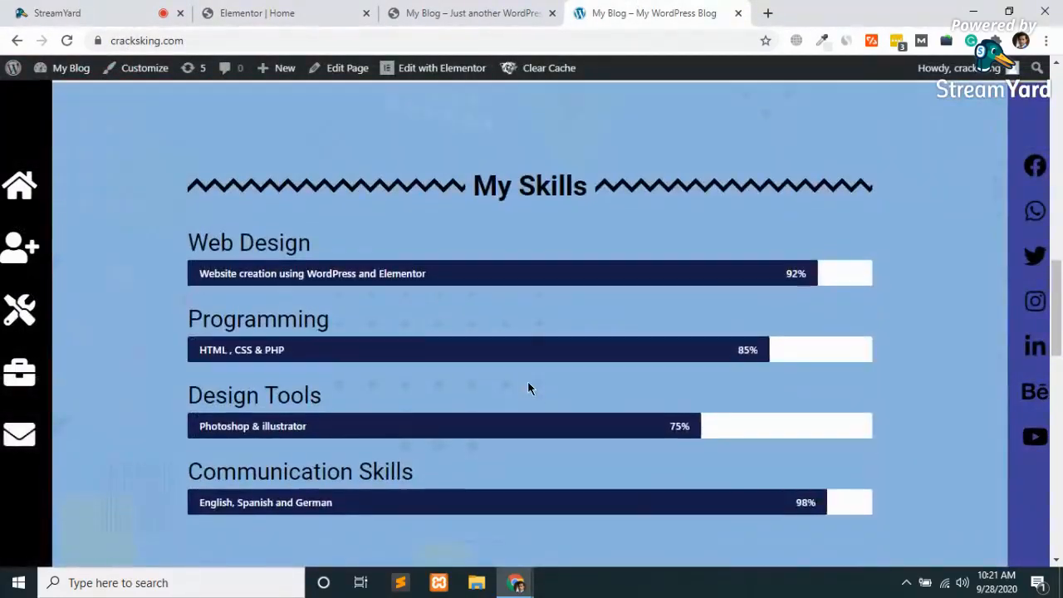
scroll(528, 388, "down", 8)
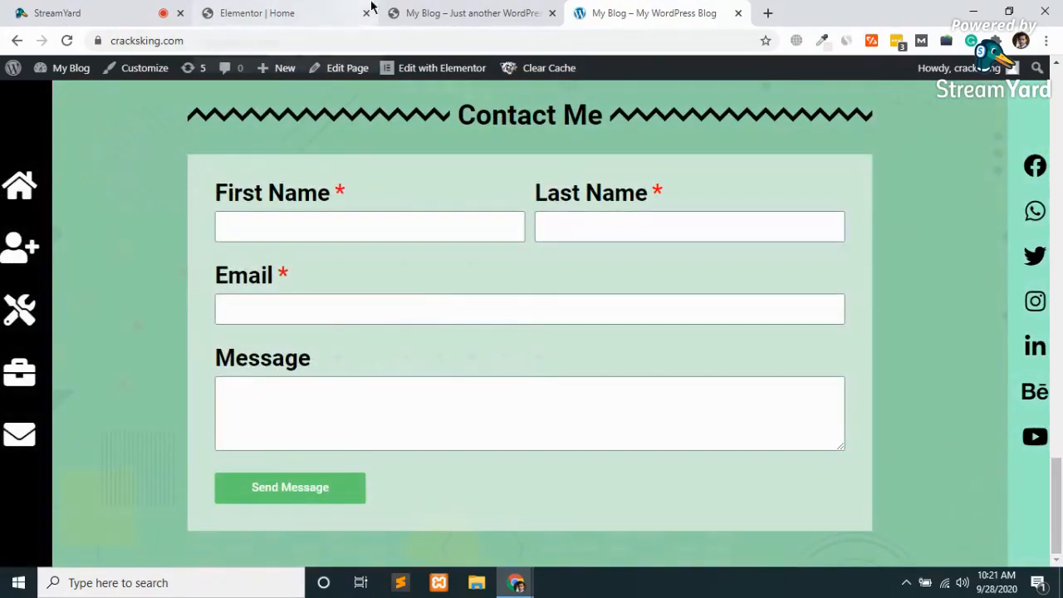
Step: Duplicate the grey section below the hero three times to create base layouts for the remaining page sections
left_click(307, 10)
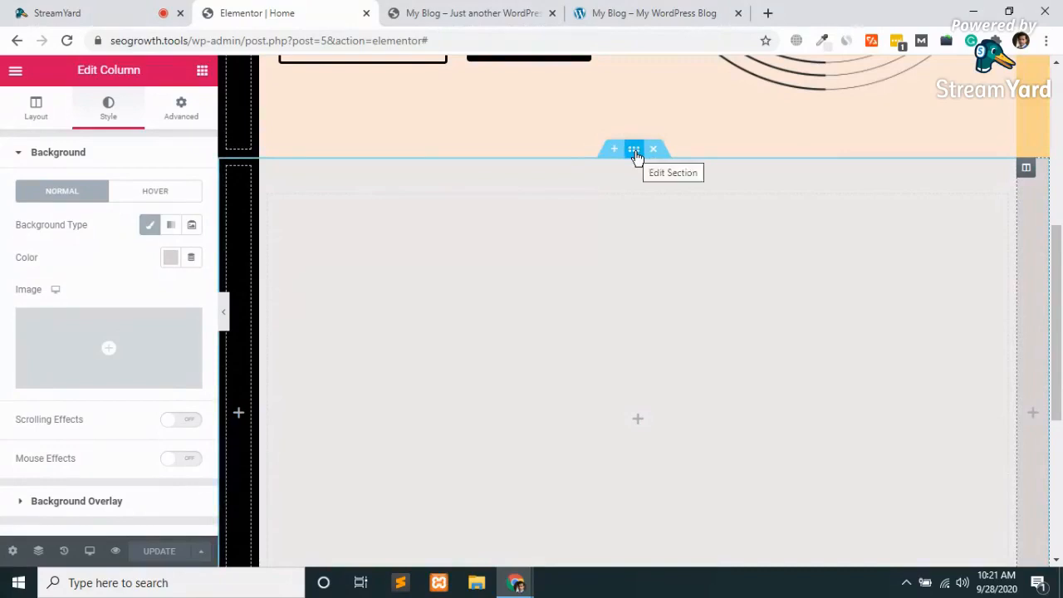
right_click(636, 154)
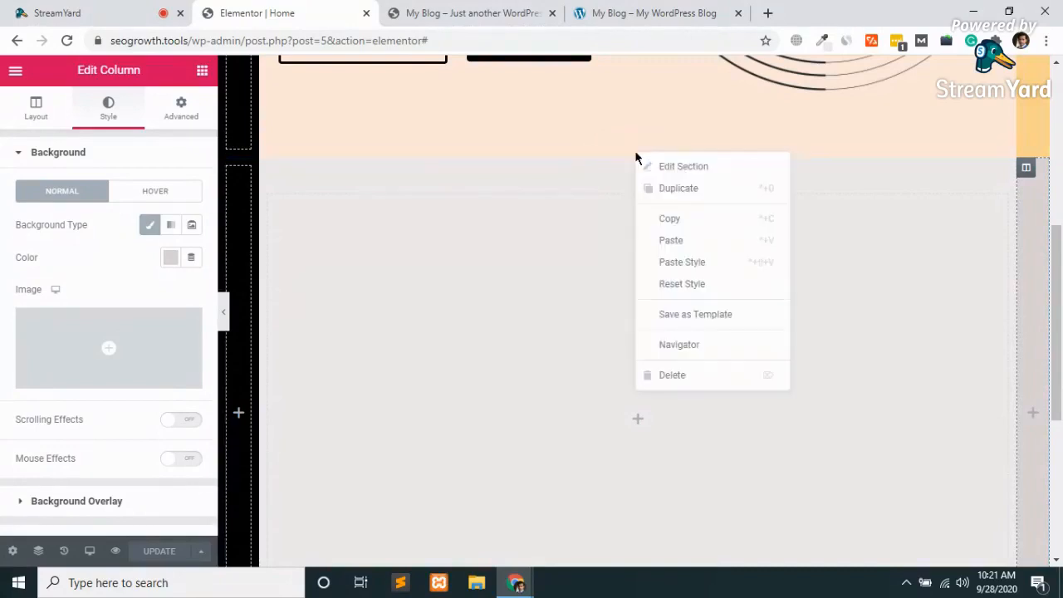
left_click(677, 193)
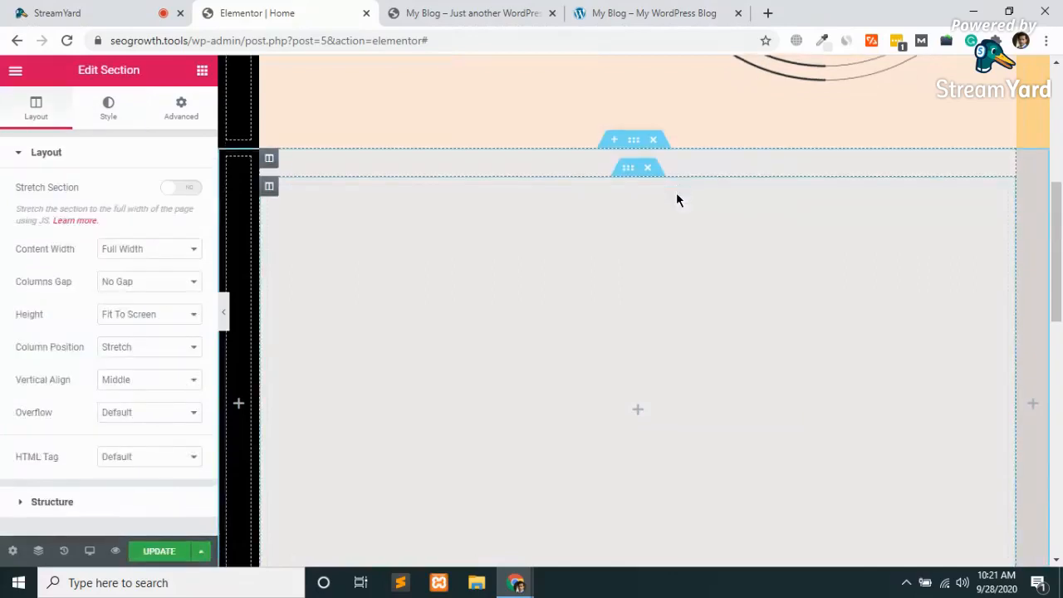
scroll(669, 250, "down", 3)
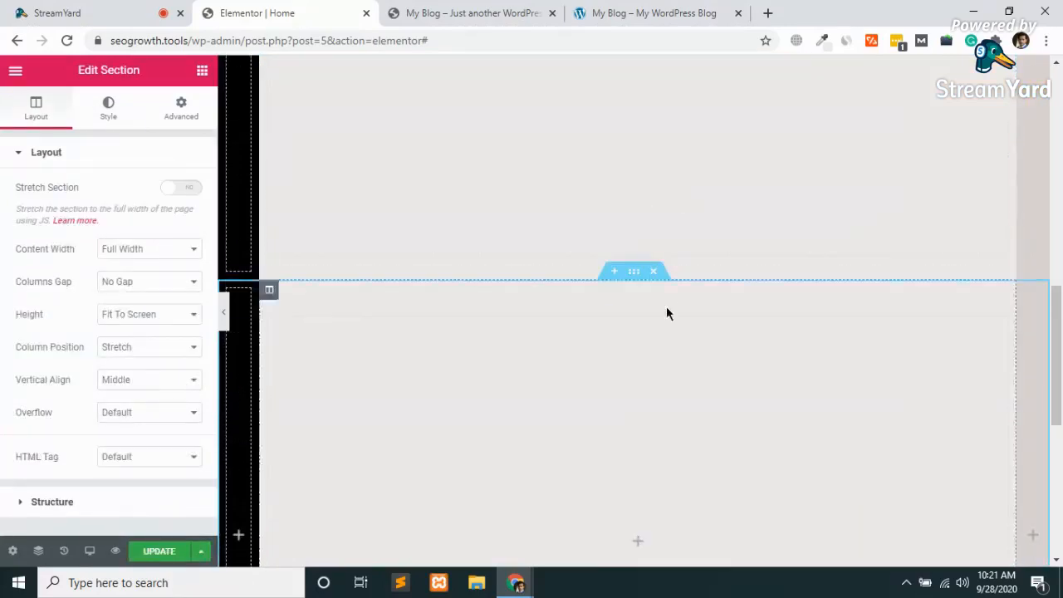
right_click(635, 276)
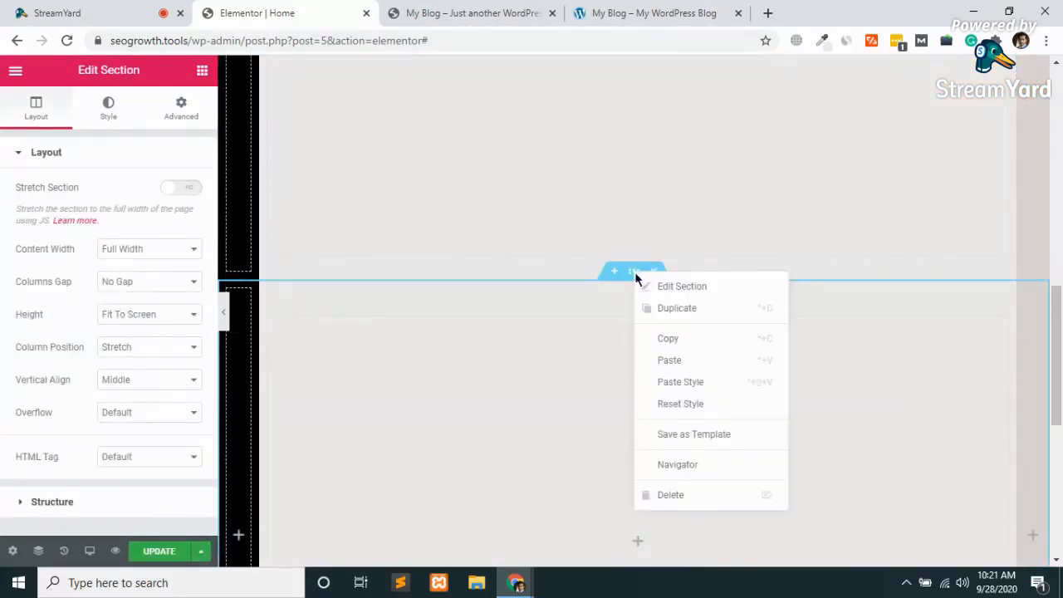
left_click(669, 316)
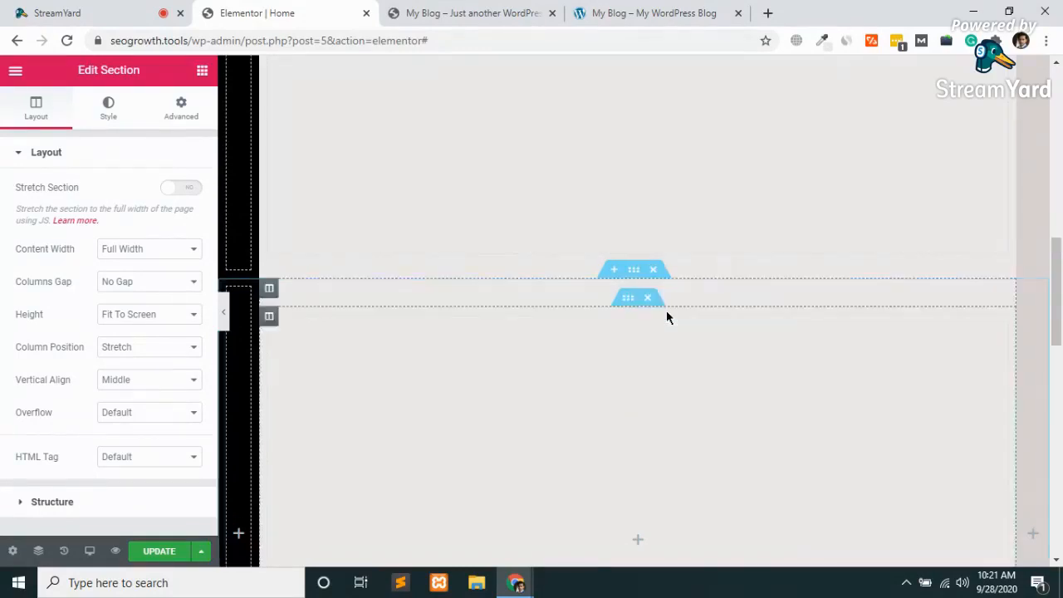
scroll(667, 314, "up", 2)
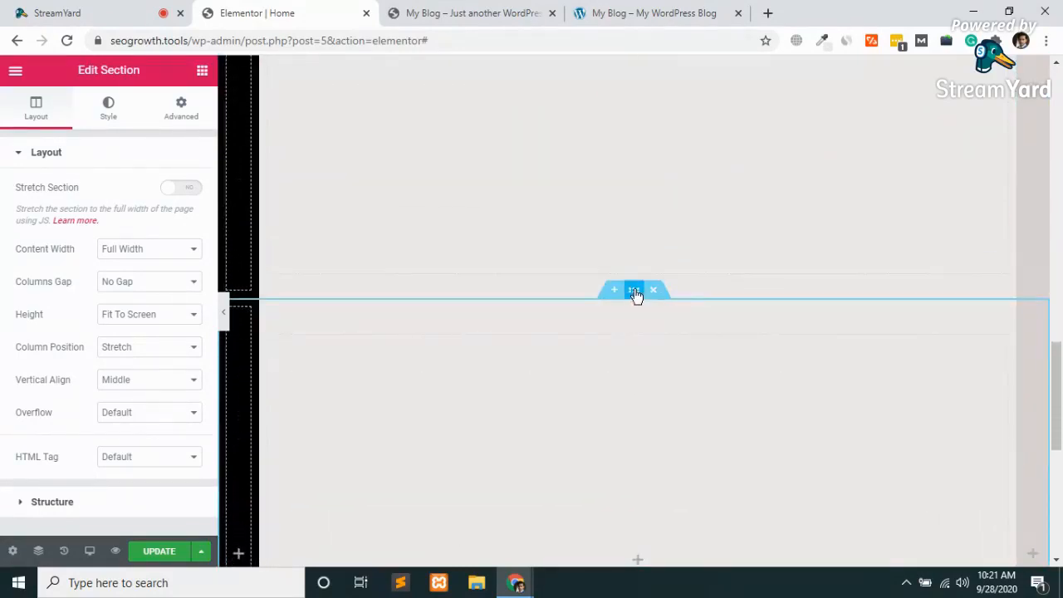
right_click(636, 295)
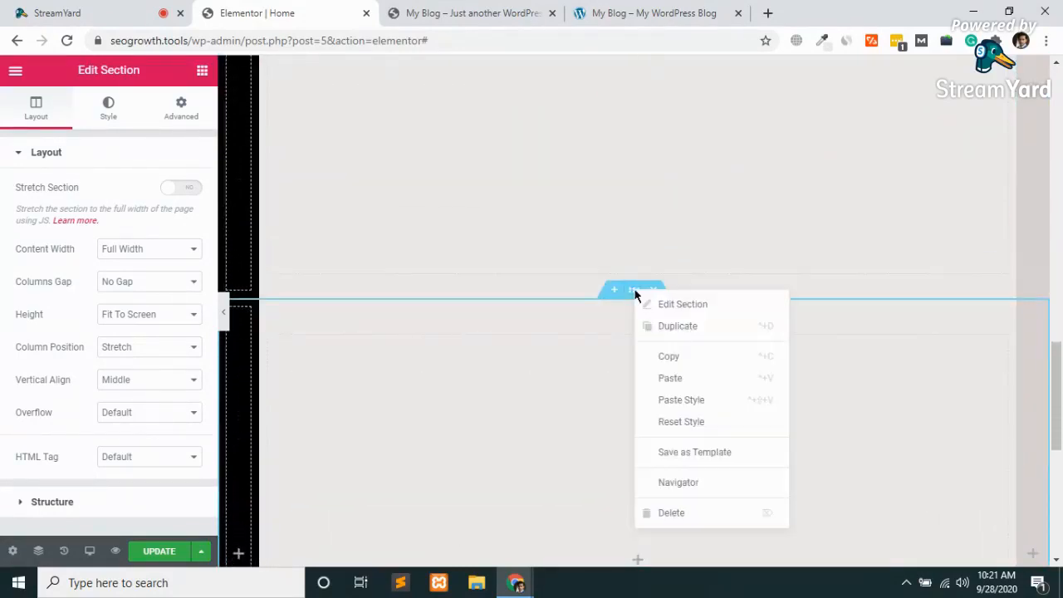
left_click(672, 329)
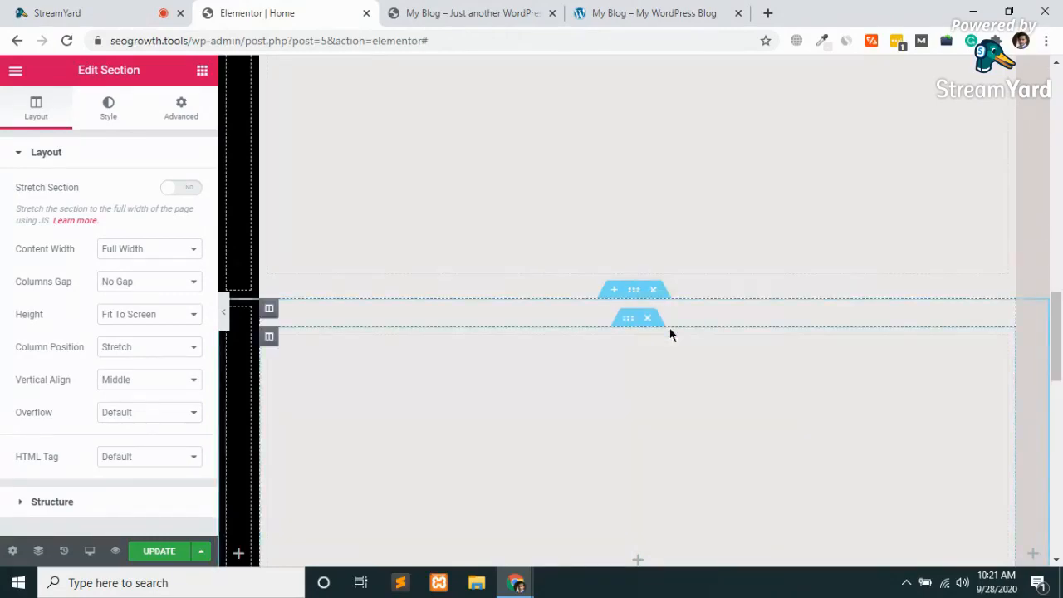
Step: Select the second grey section's wide middle column and sample the blue My Skills background color from the reference site
scroll(672, 334, "up", 4)
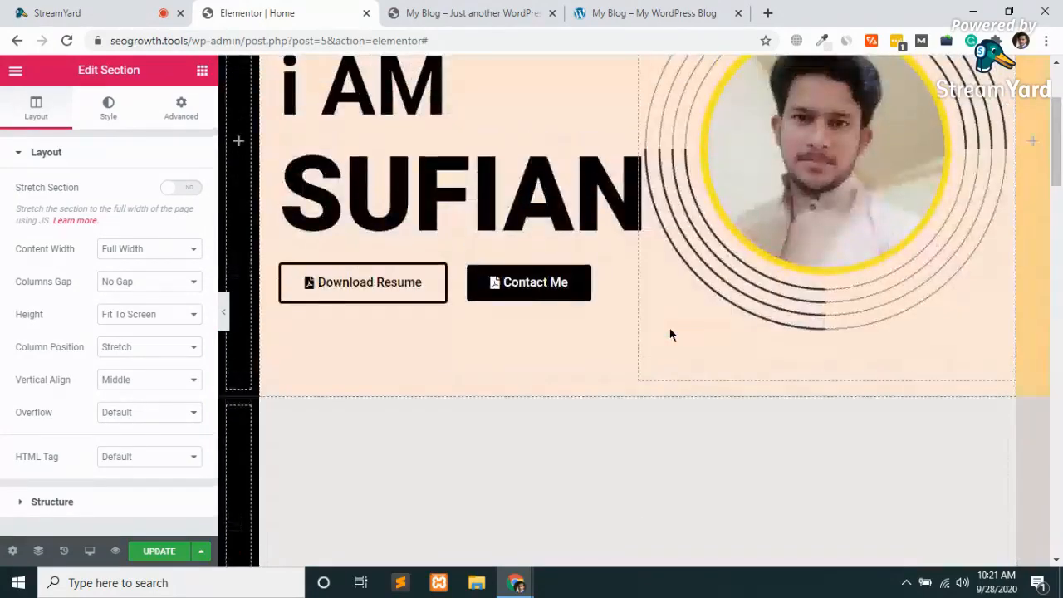
scroll(672, 334, "down", 5)
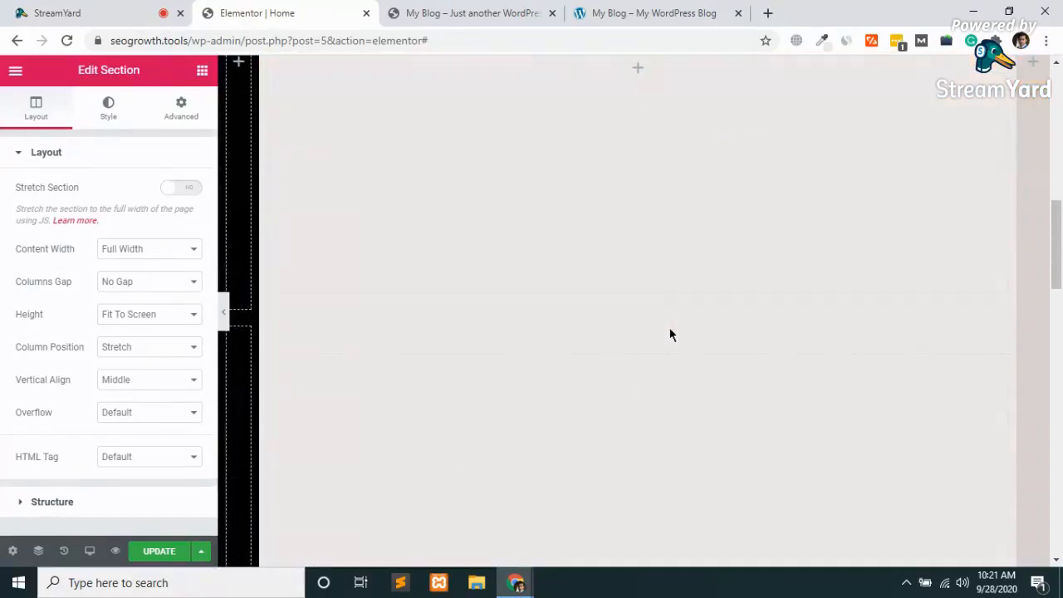
mouse_move(670, 332)
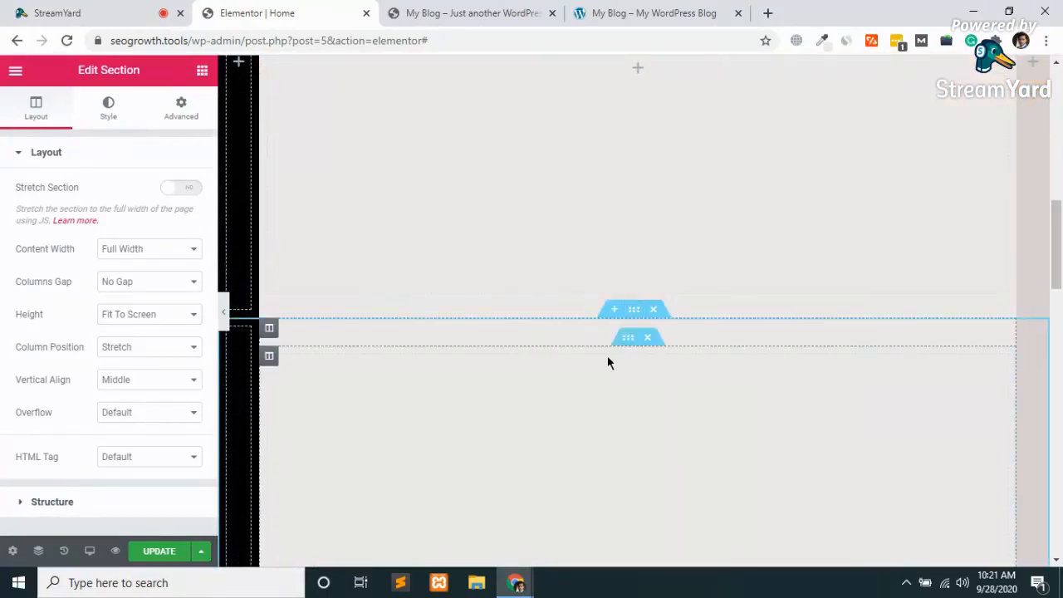
left_click(269, 330)
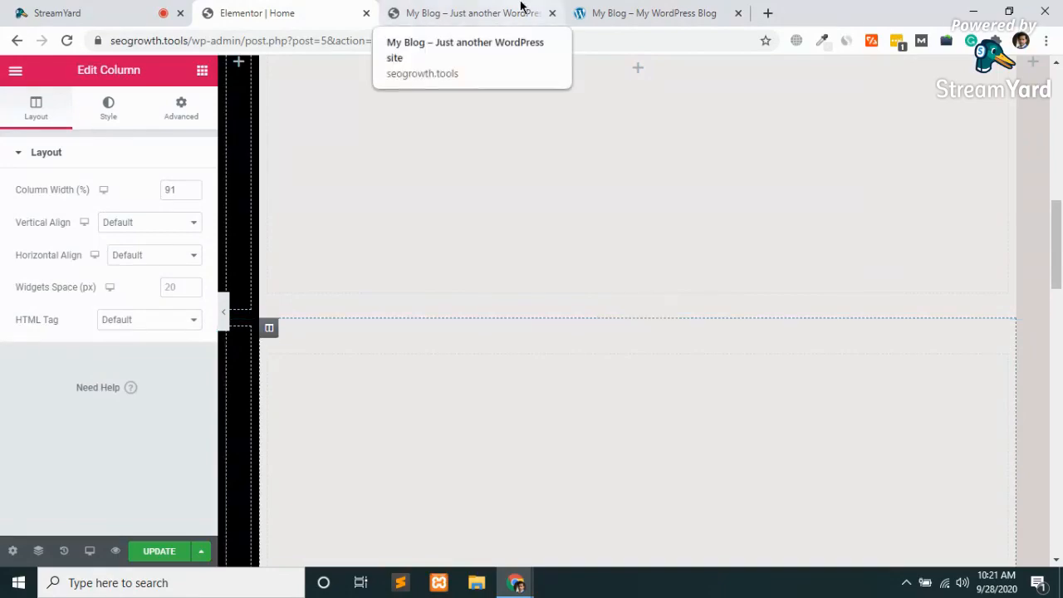
left_click(625, 7)
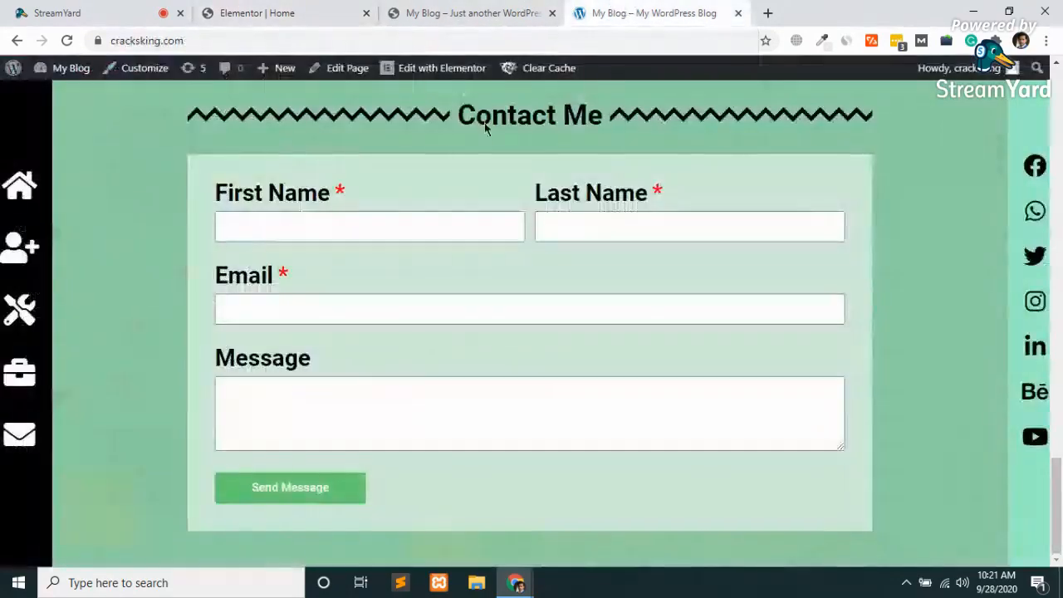
scroll(468, 237, "up", 5)
scroll(468, 241, "down", 2)
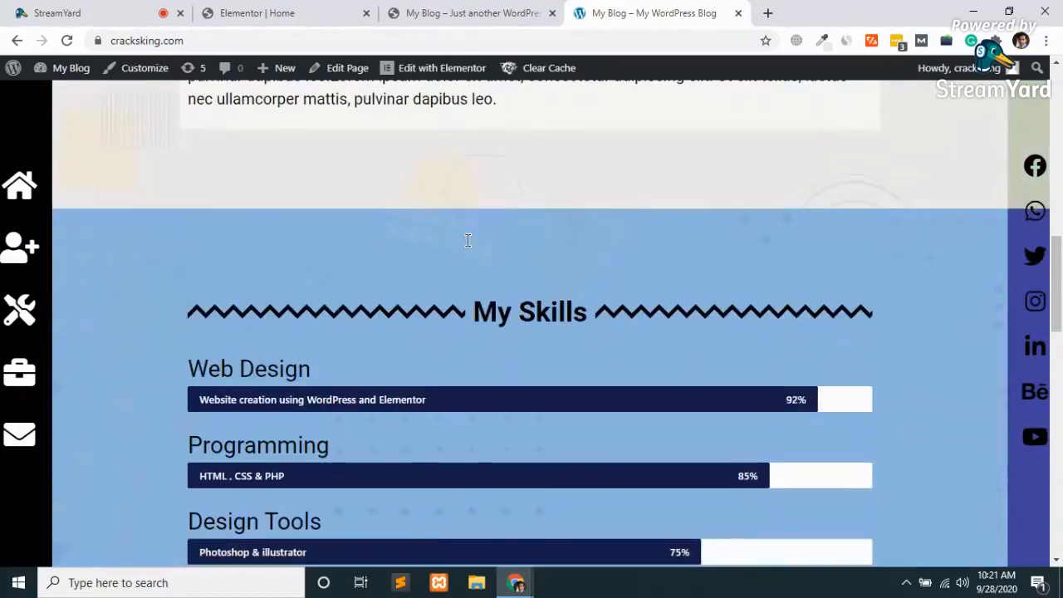
left_click(822, 46)
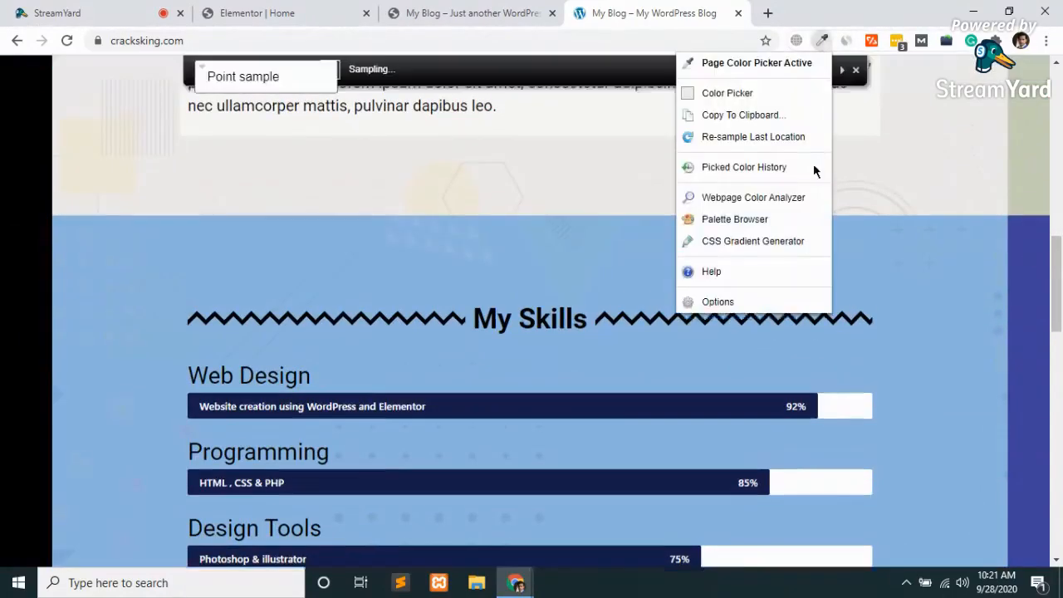
left_click(873, 291)
Step: Set the background color of the second grey section's wide middle column to #8AB5DF
left_click(258, 13)
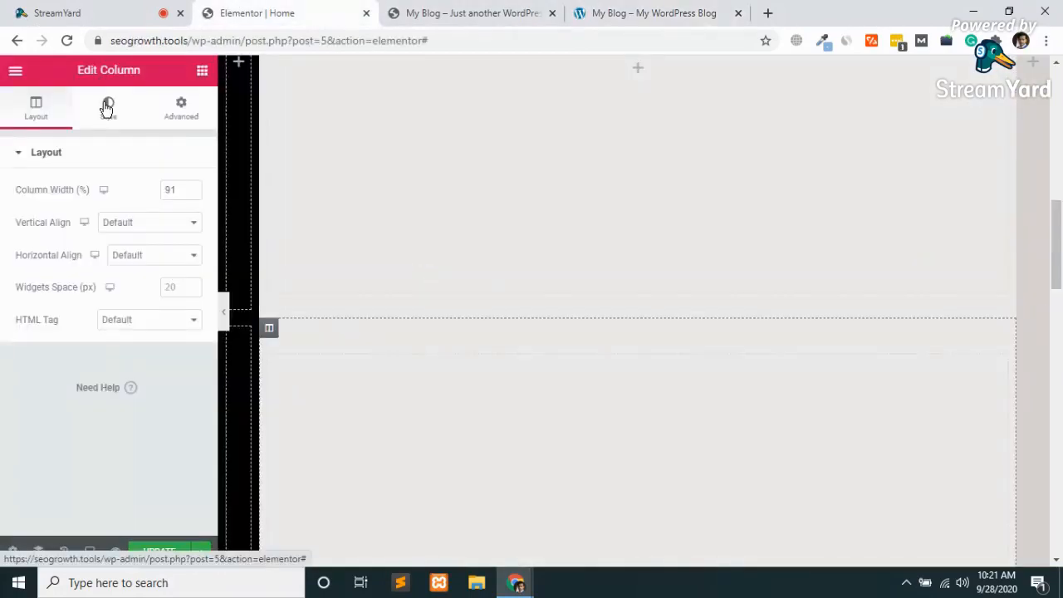
left_click(108, 109)
left_click(170, 259)
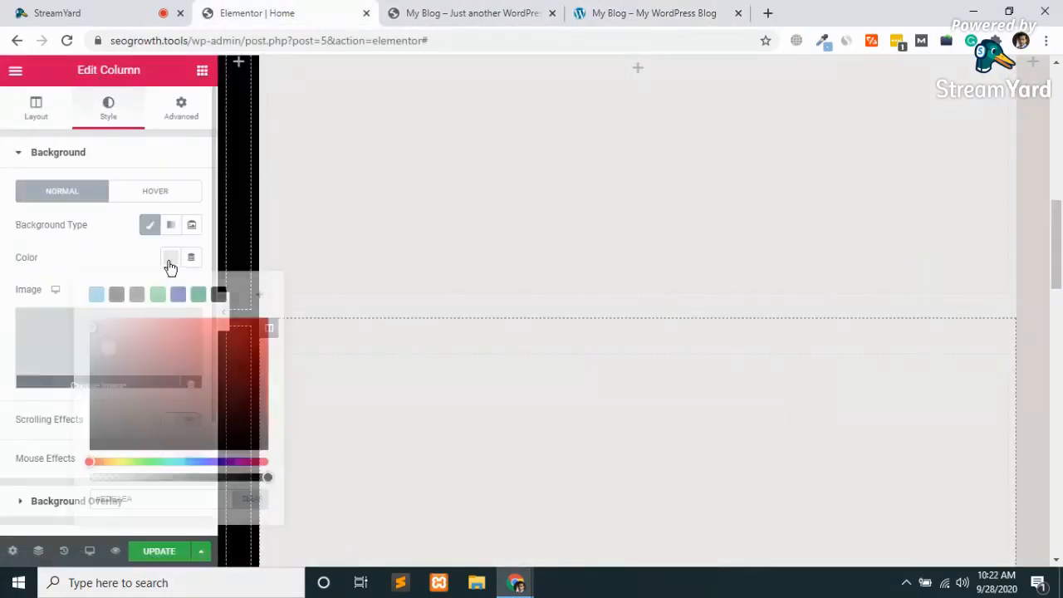
key("ctrl+v")
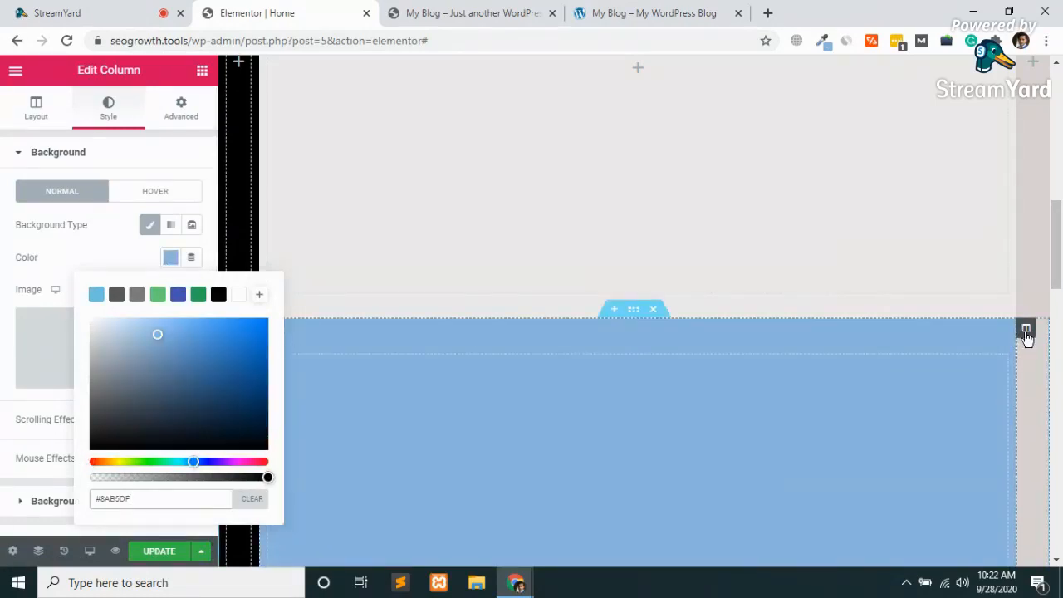
Step: Give the blue section's narrow right column a darker blue background, about #6496C6, and update the page
left_click(1027, 331)
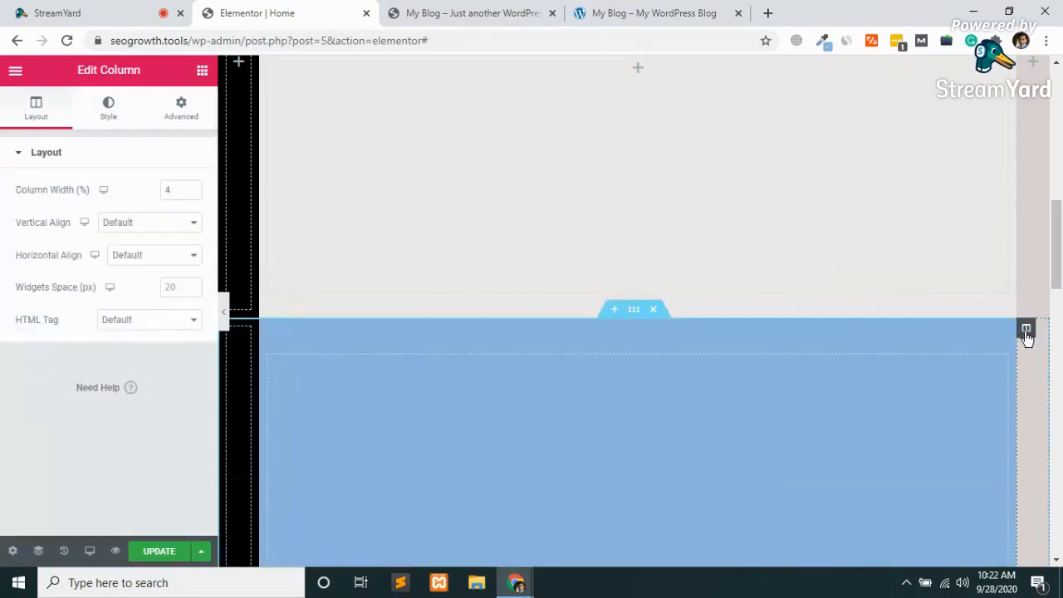
left_click(110, 114)
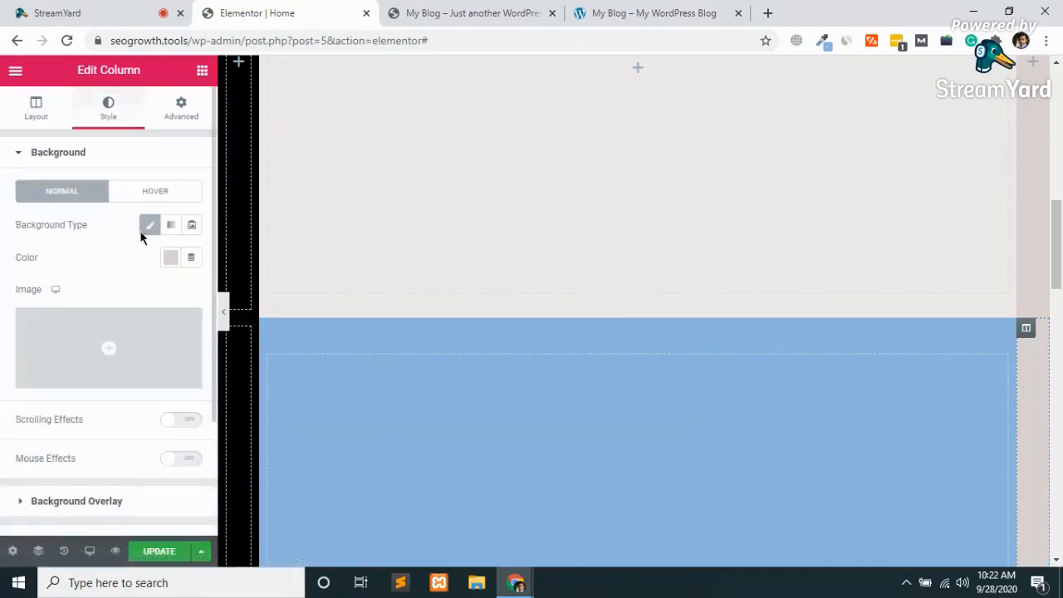
left_click(169, 263)
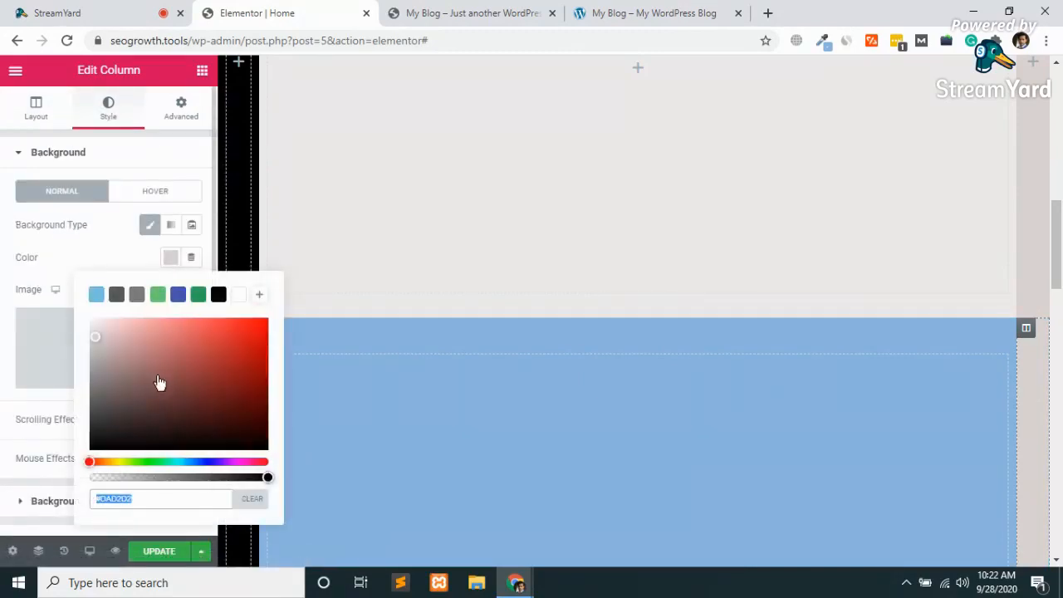
key("ctrl+v")
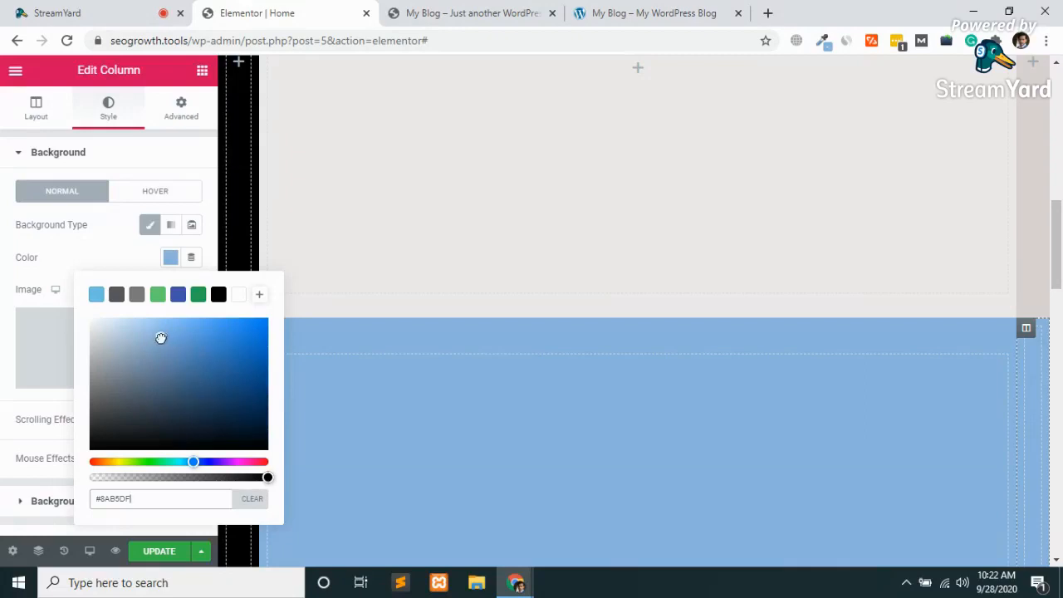
left_click_drag(160, 338, 177, 348)
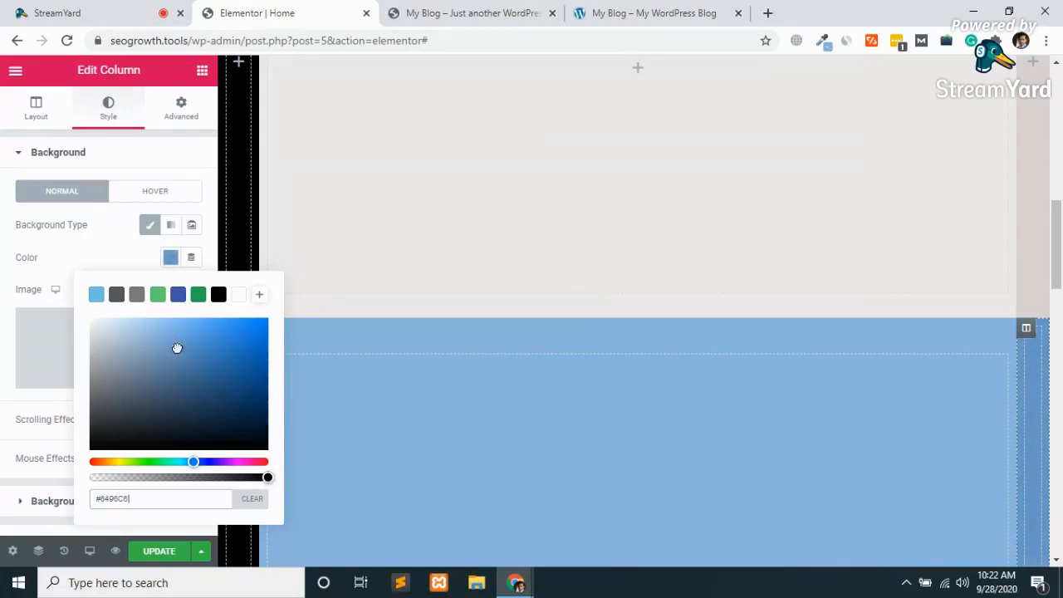
left_click(154, 555)
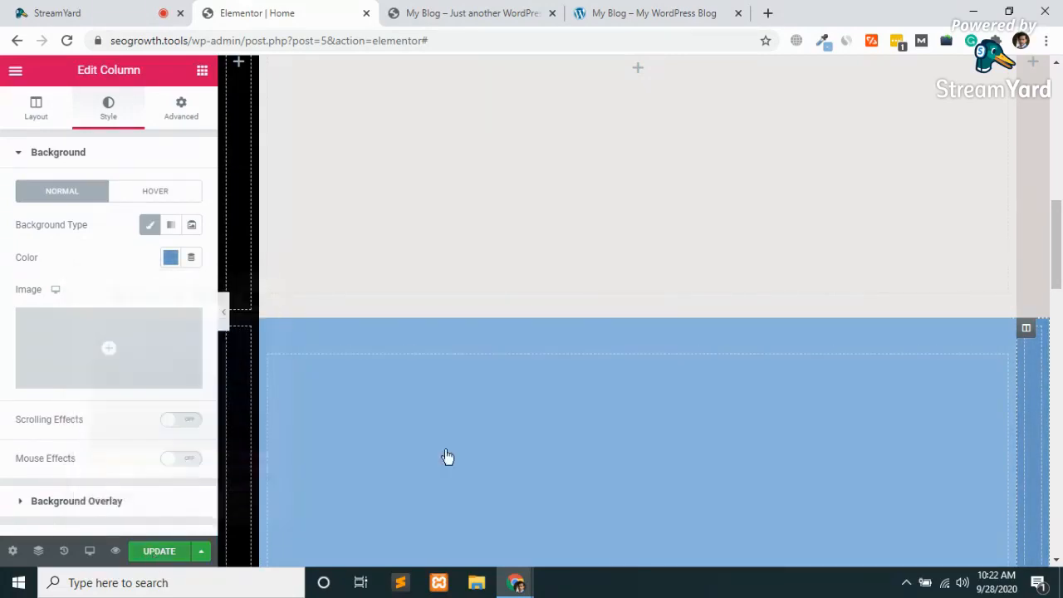
Step: Copy the pink background color #FEE2E1 from the reference site's Recent Projects section
scroll(638, 339, "down", 8)
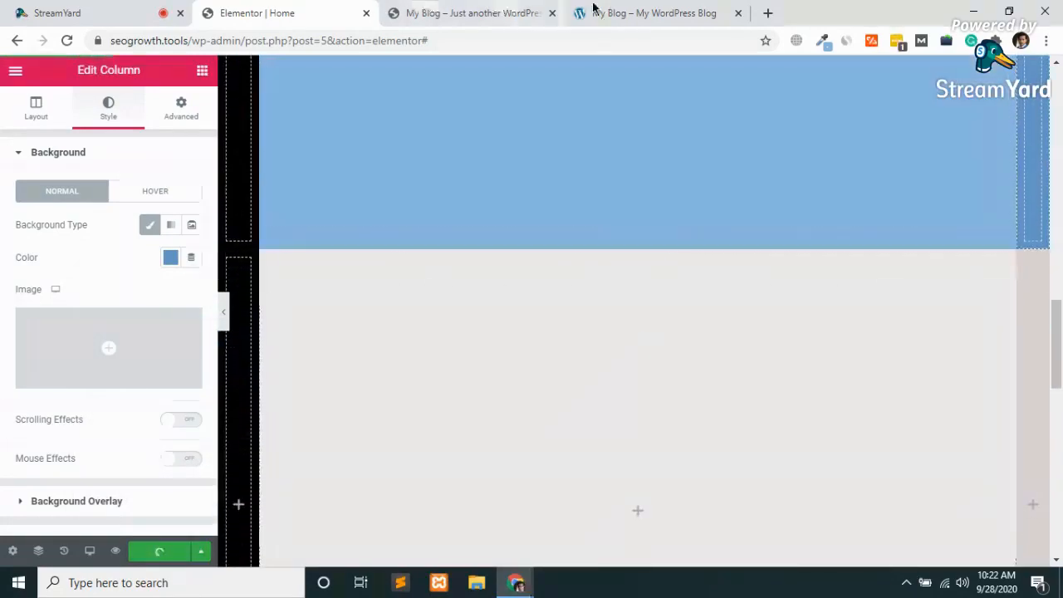
left_click(657, 12)
scroll(527, 308, "down", 7)
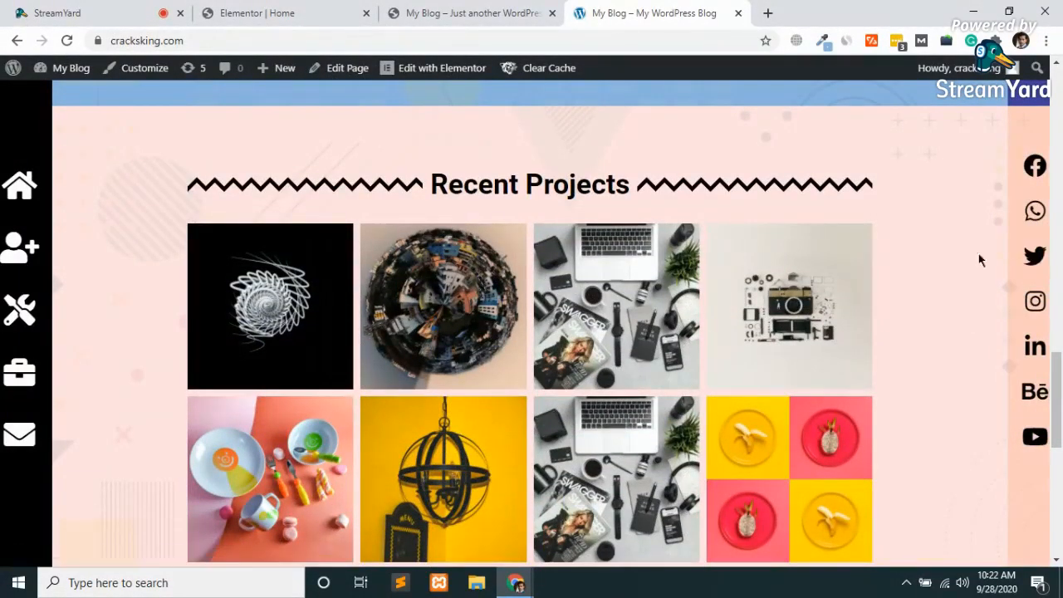
scroll(966, 271, "up", 2)
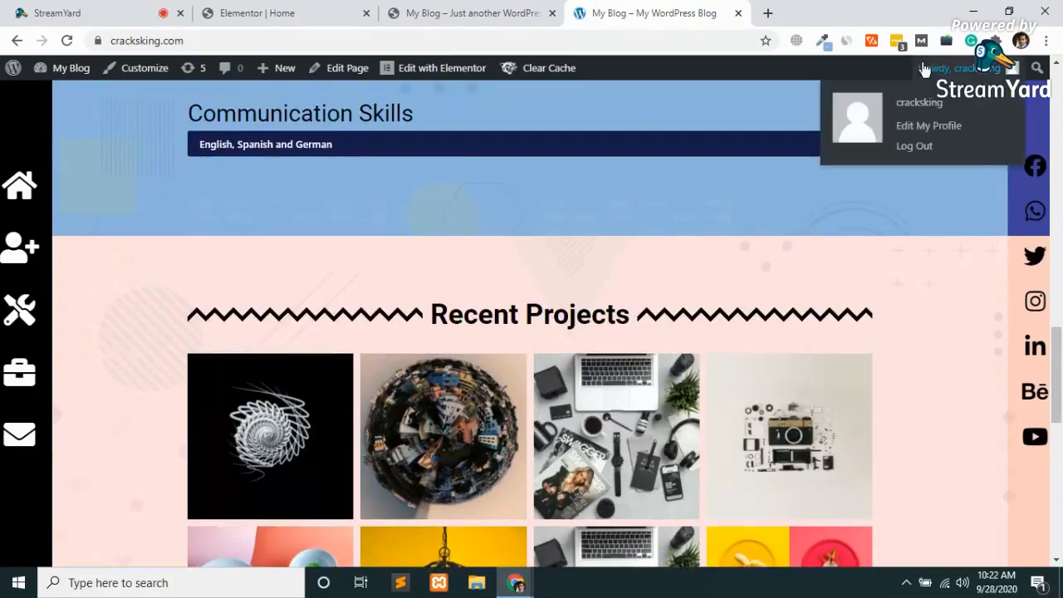
left_click(823, 41)
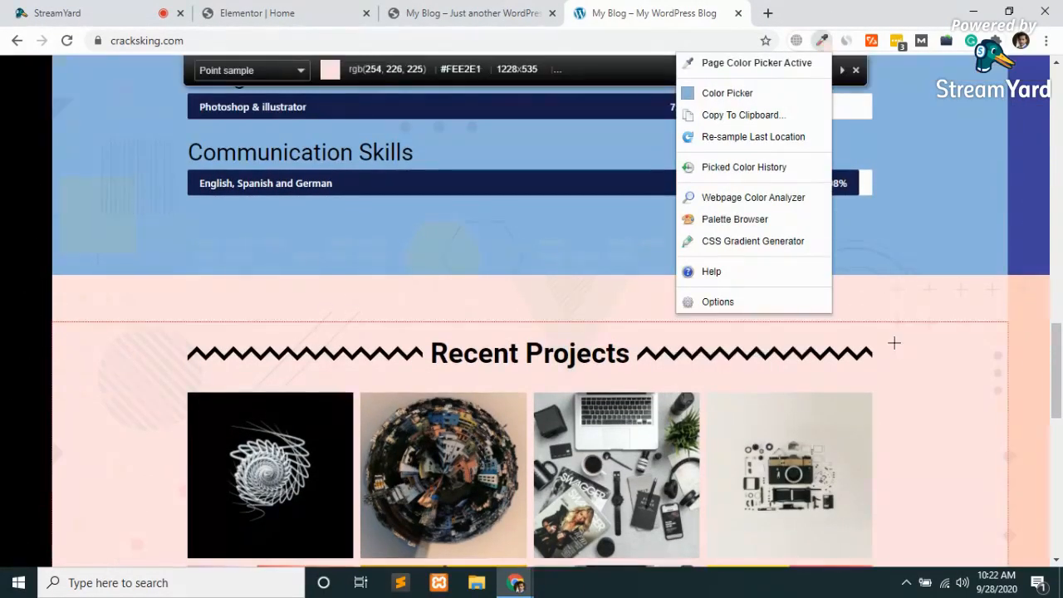
left_click(887, 342)
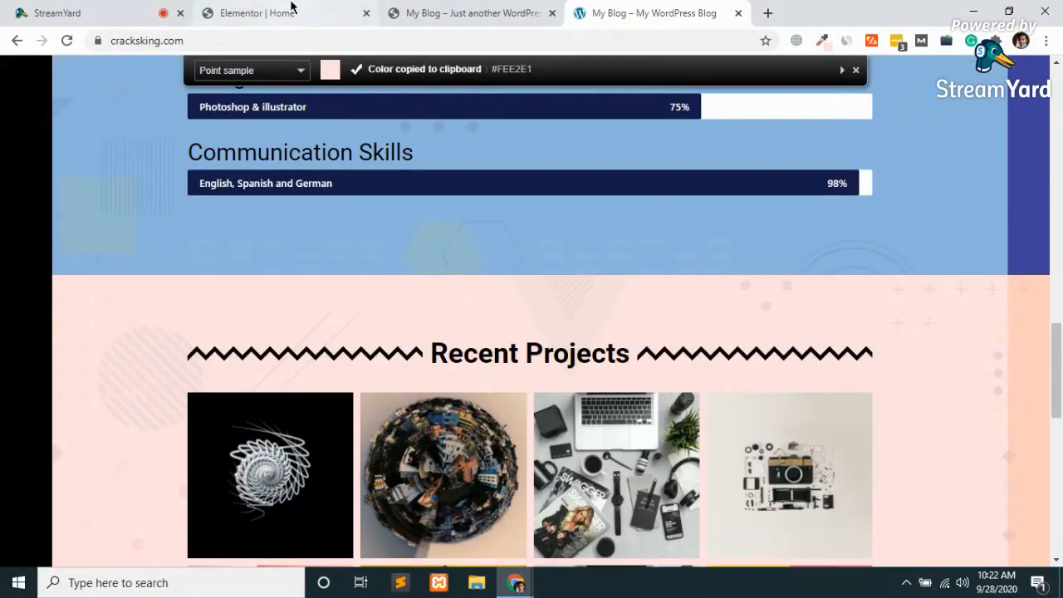
Step: Set the background color of the wide middle column in the grey section directly below the blue one to #FEE2E1
left_click(326, 8)
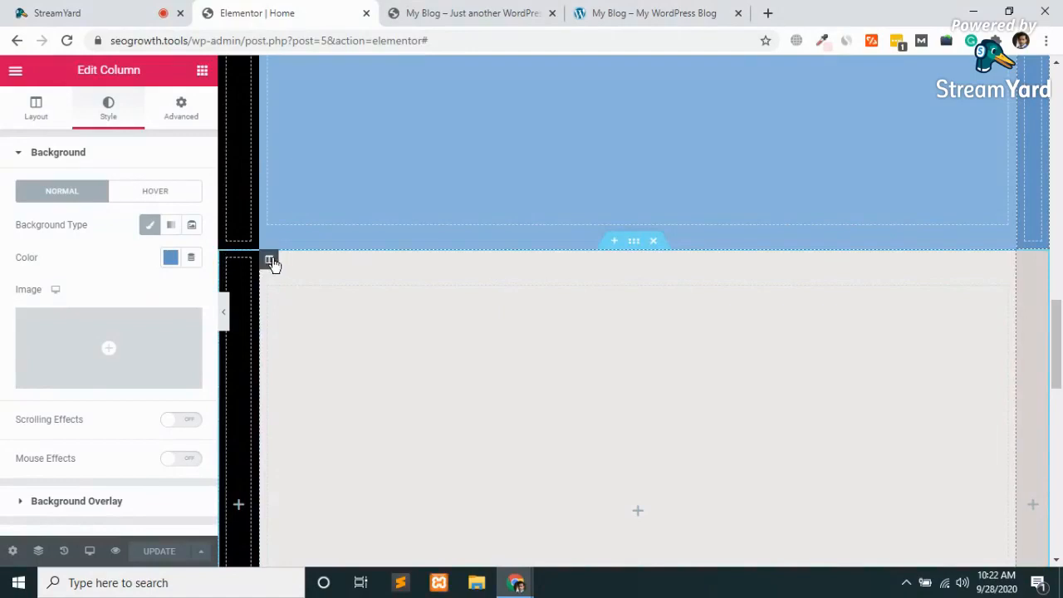
left_click(270, 262)
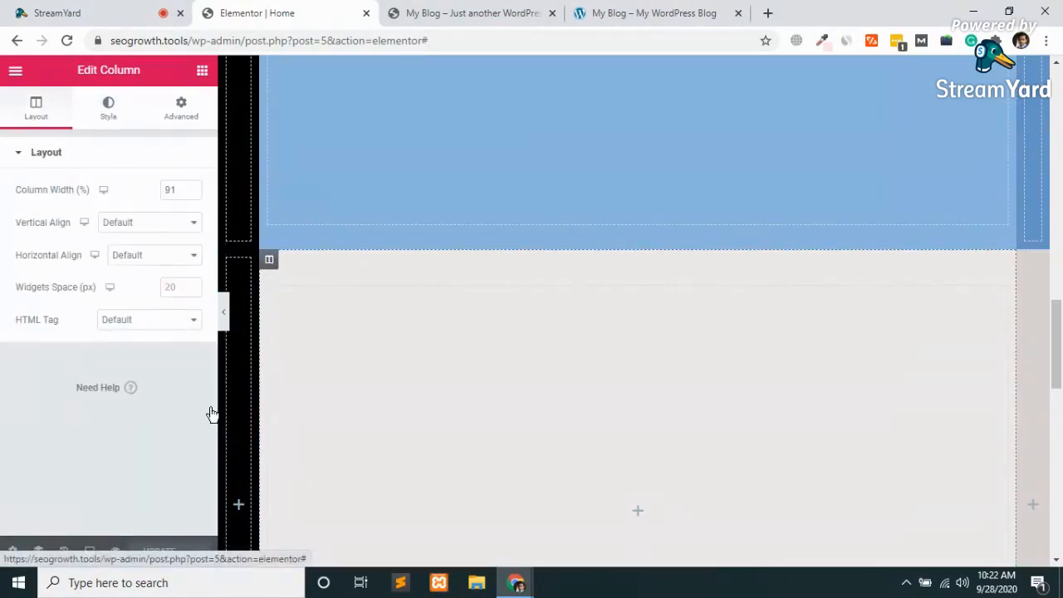
left_click(108, 108)
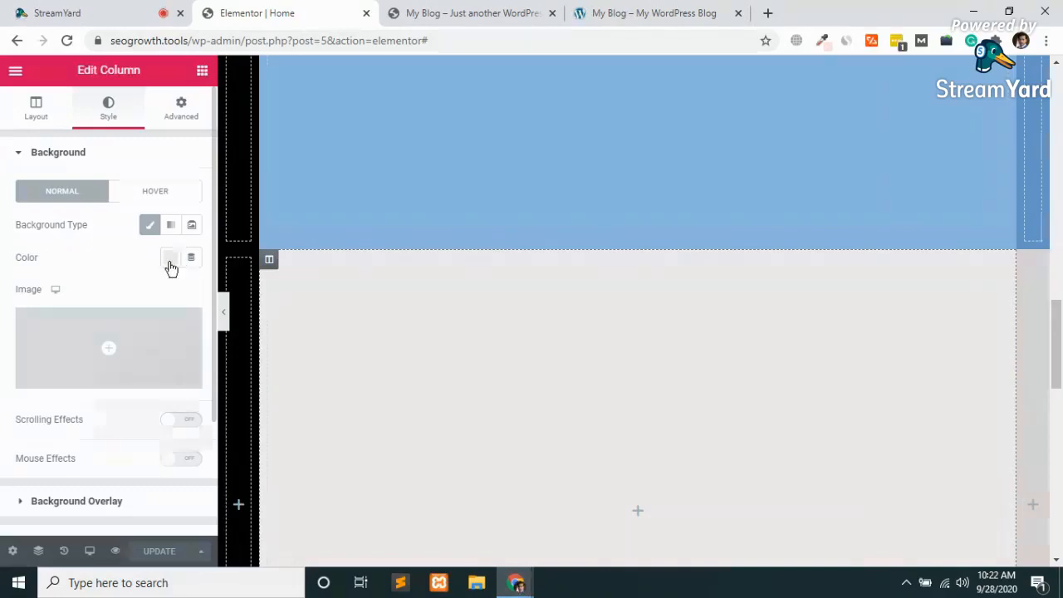
left_click(169, 258)
key("ctrl+v")
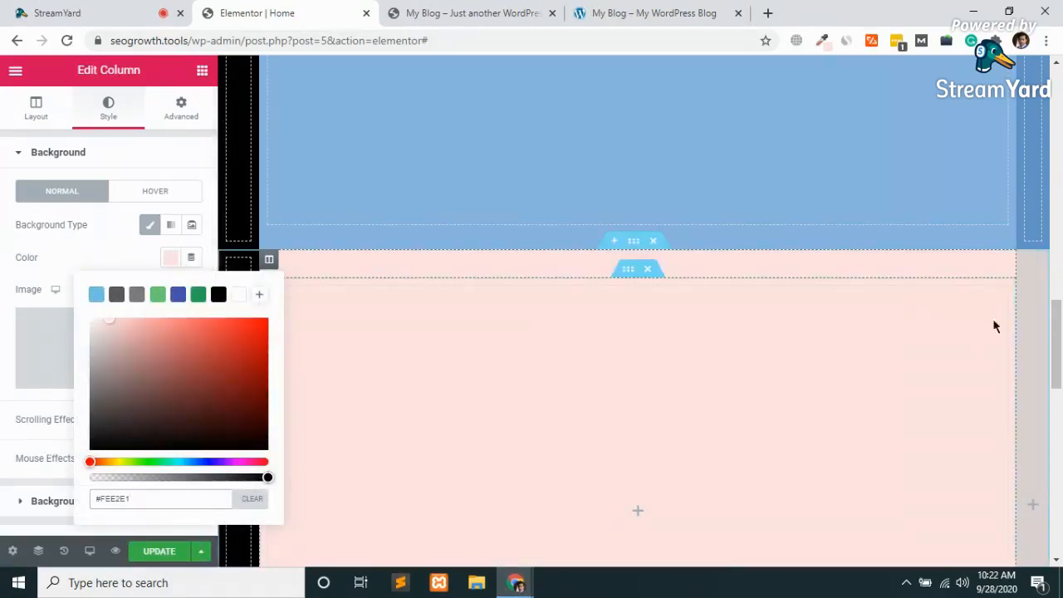
Step: Give the pink section's narrow right column a darker pink background, about #D5AEAD, and update the page
left_click(1027, 261)
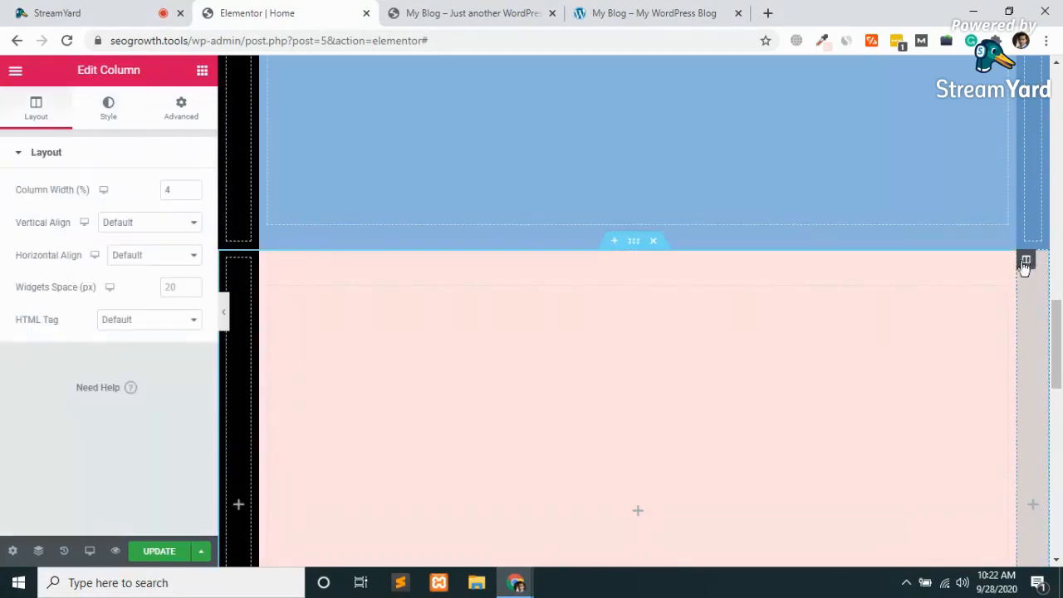
left_click(109, 117)
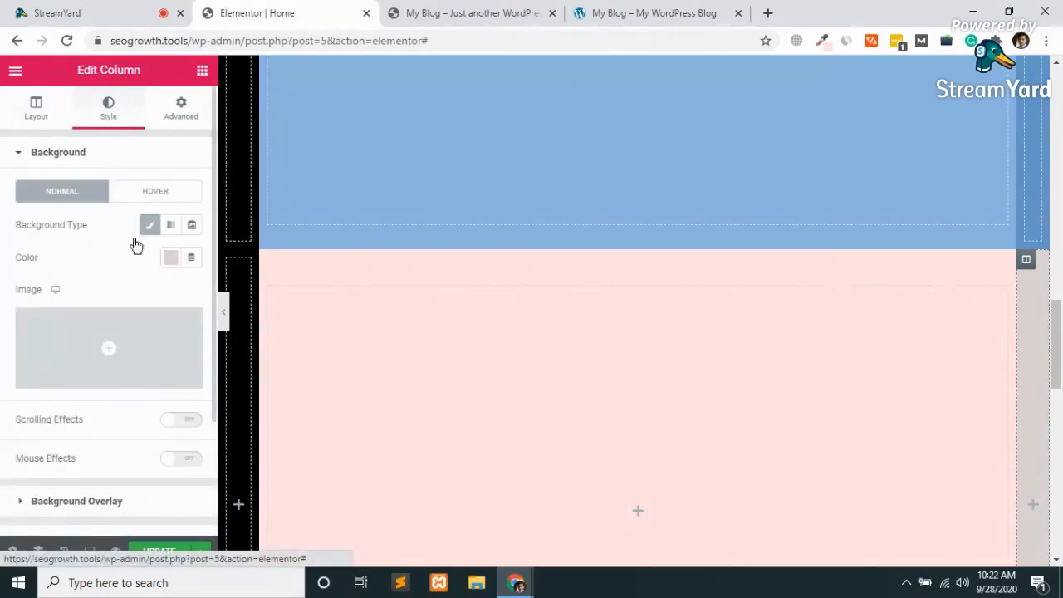
left_click(171, 263)
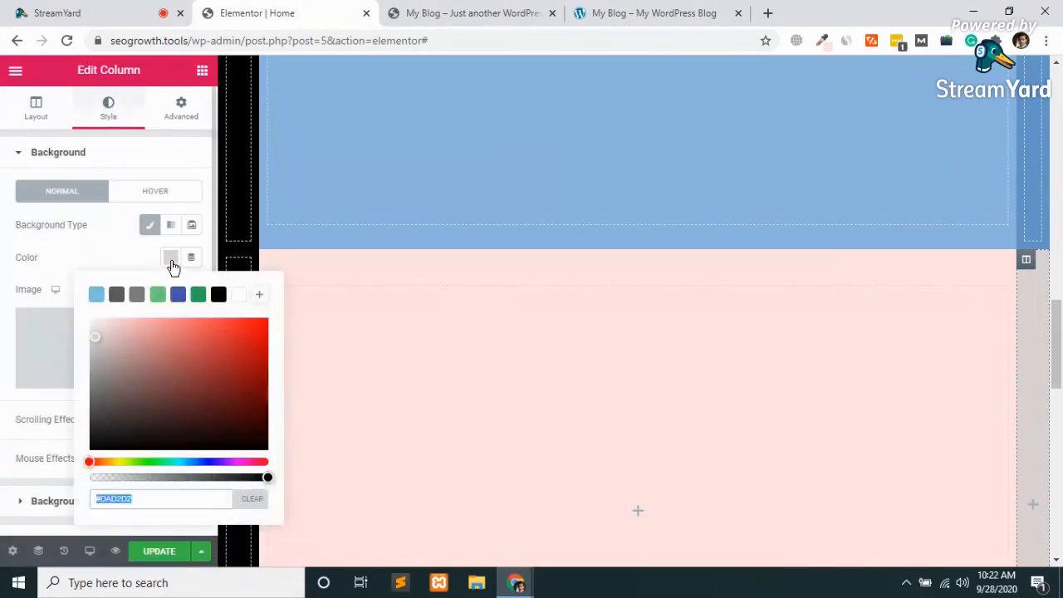
key("ctrl+v")
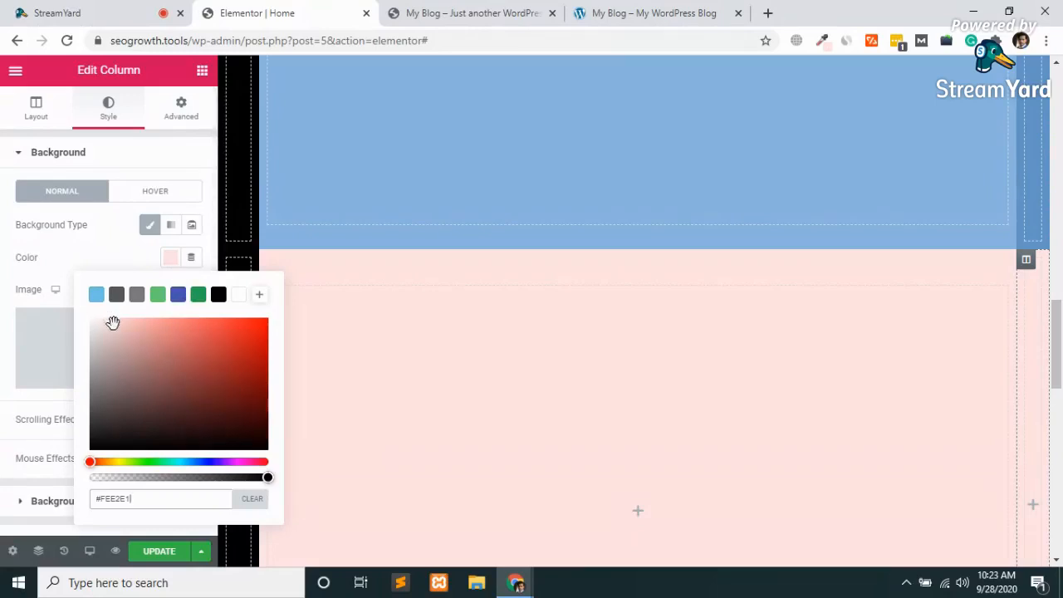
left_click_drag(111, 326, 123, 341)
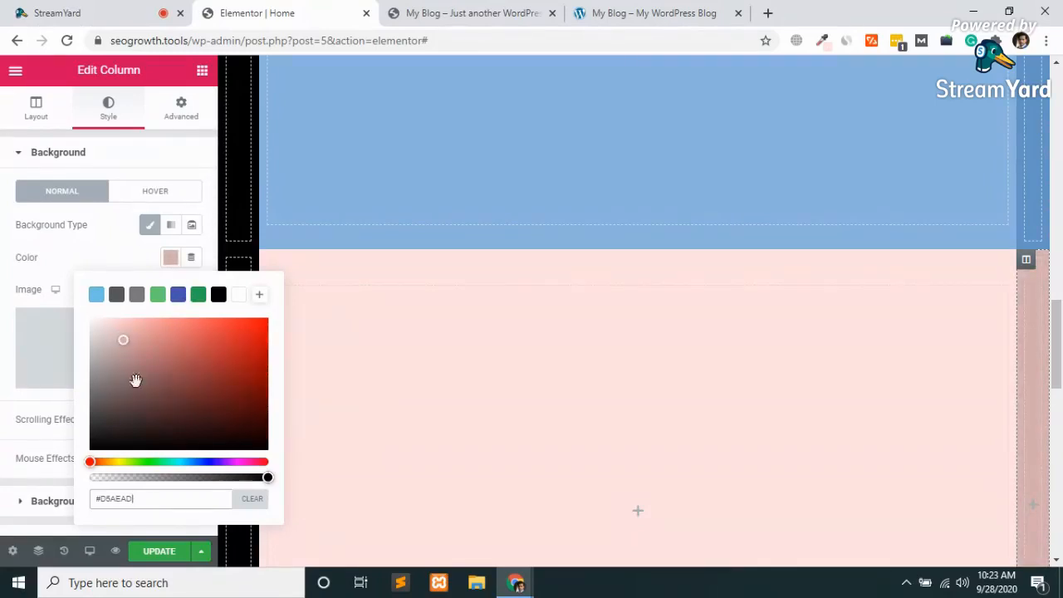
left_click(329, 458)
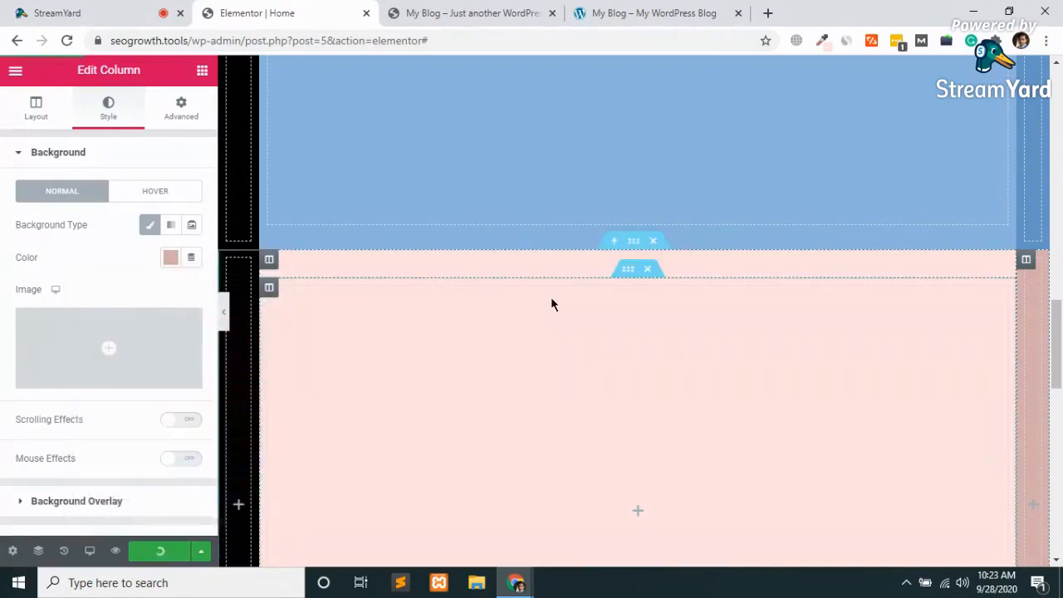
Step: Reload the live seogrowth.tools home page and review the recolored blue and pink sections
left_click(461, 8)
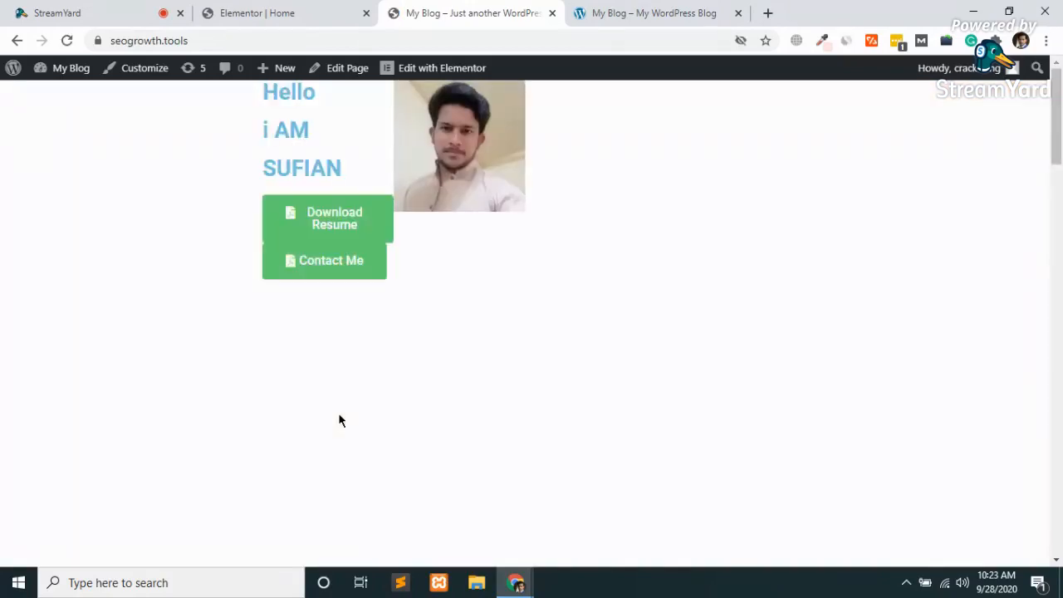
left_click(246, 38)
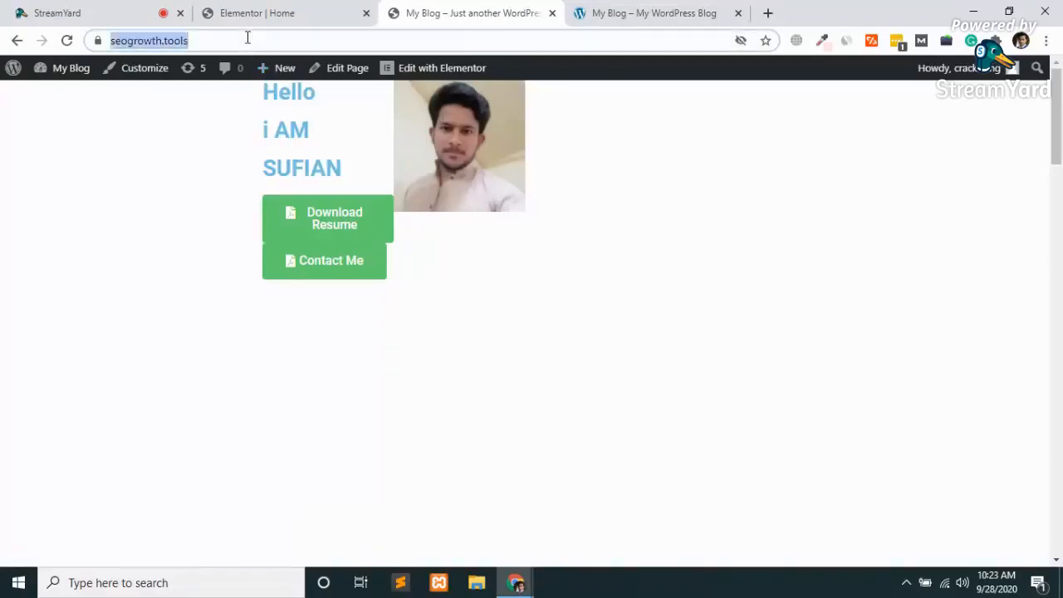
key("Return")
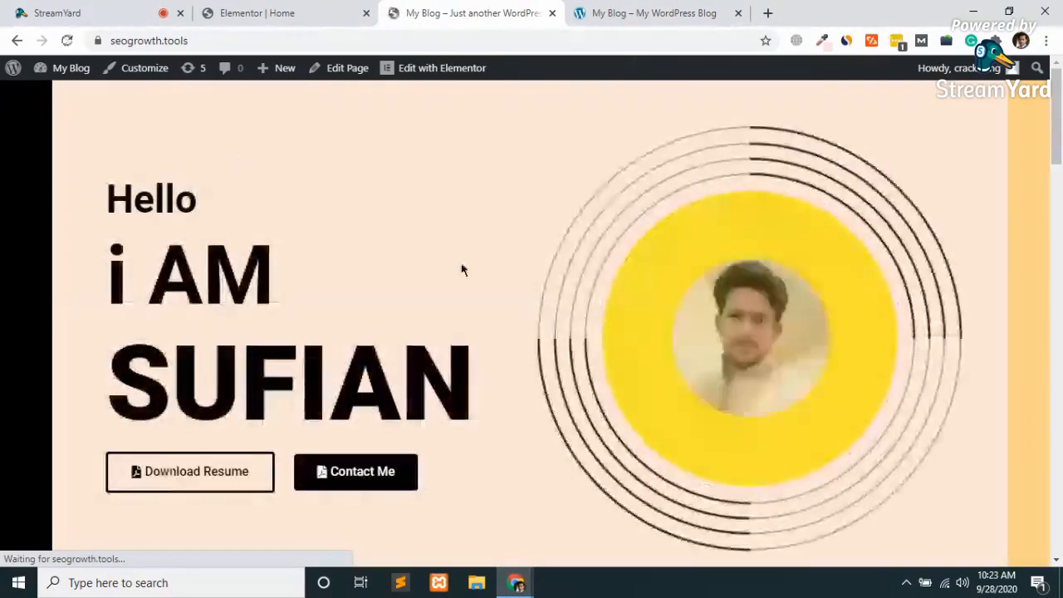
scroll(546, 311, "down", 10)
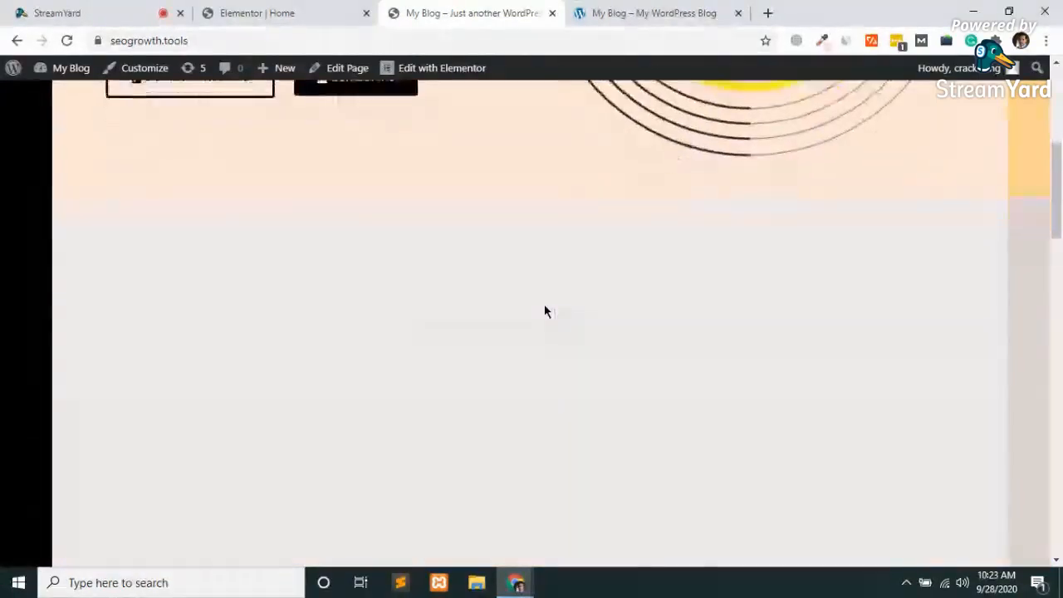
scroll(545, 311, "down", 10)
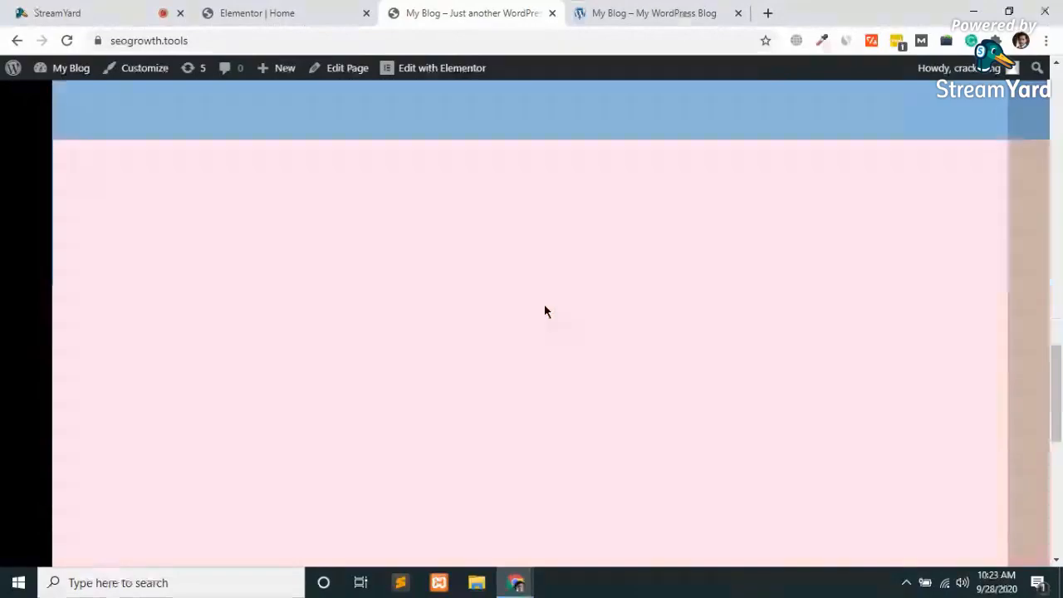
Step: Copy the green background color #8CCFA5 from the reference site's Contact Me section
left_click(716, 9)
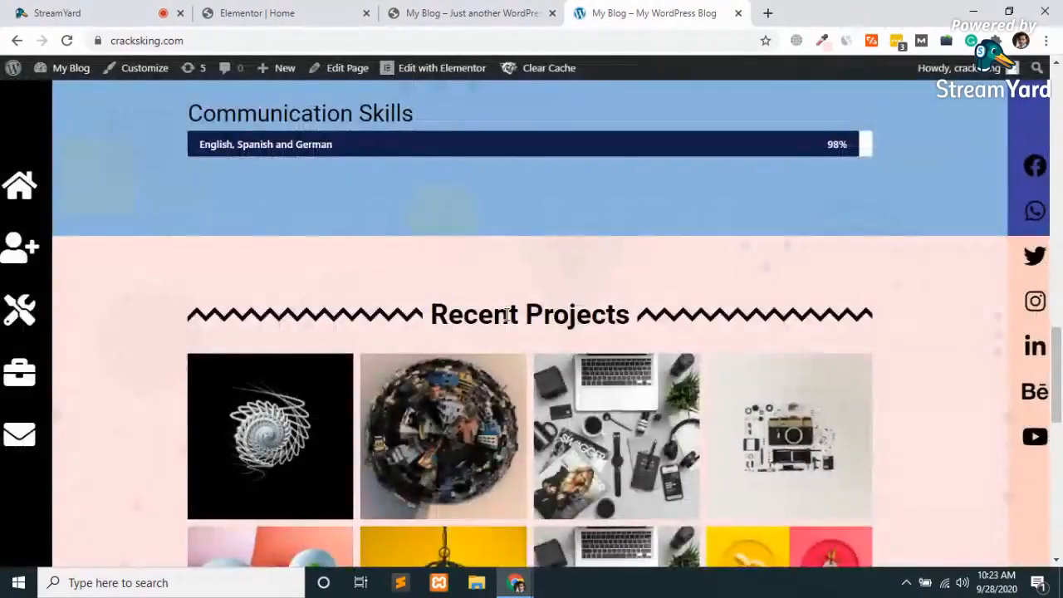
scroll(506, 314, "down", 7)
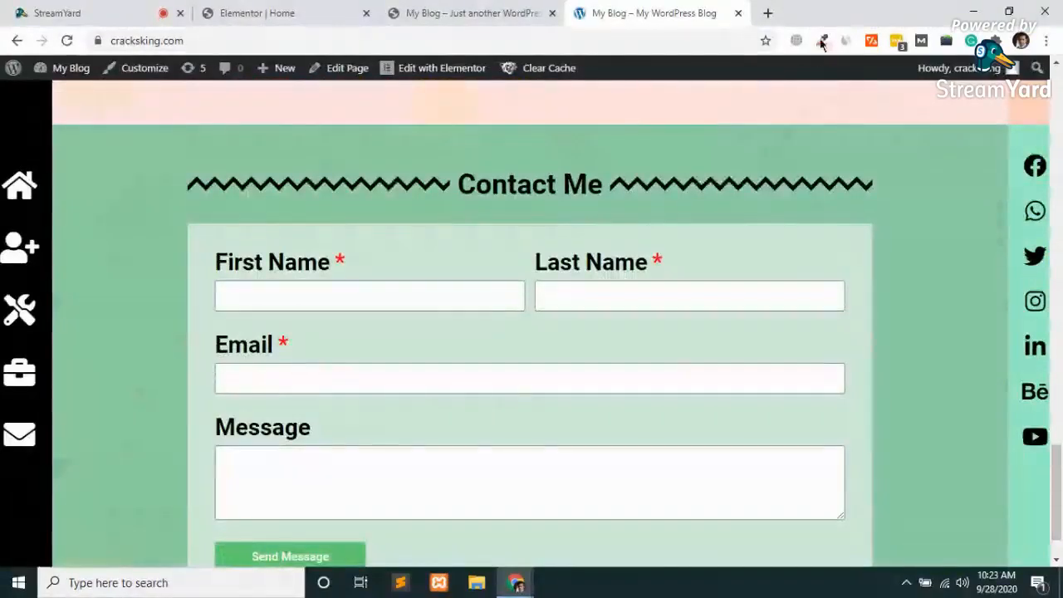
left_click(822, 43)
scroll(872, 226, "up", 1)
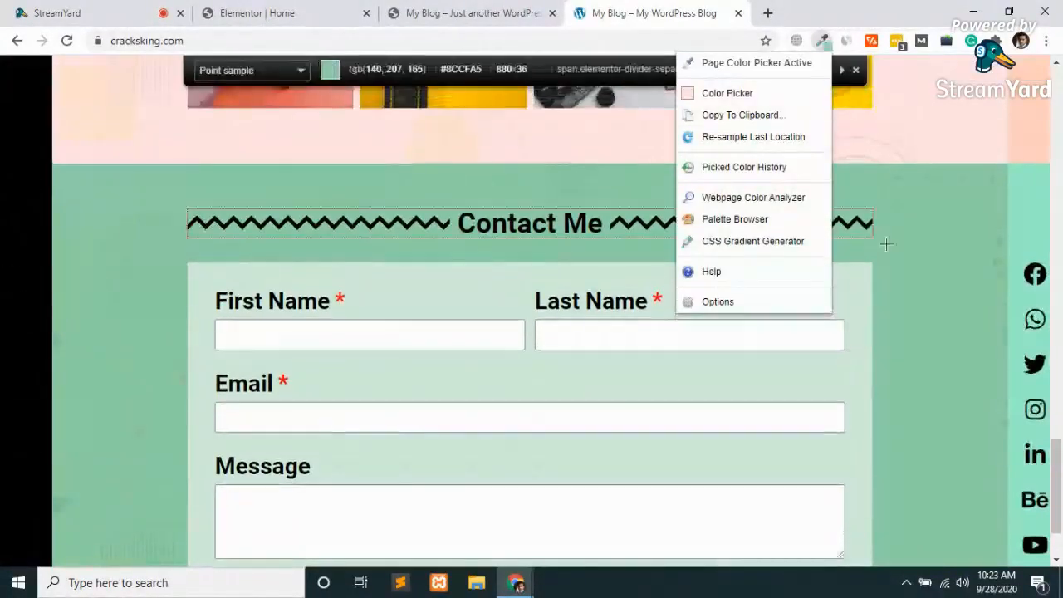
left_click(909, 268)
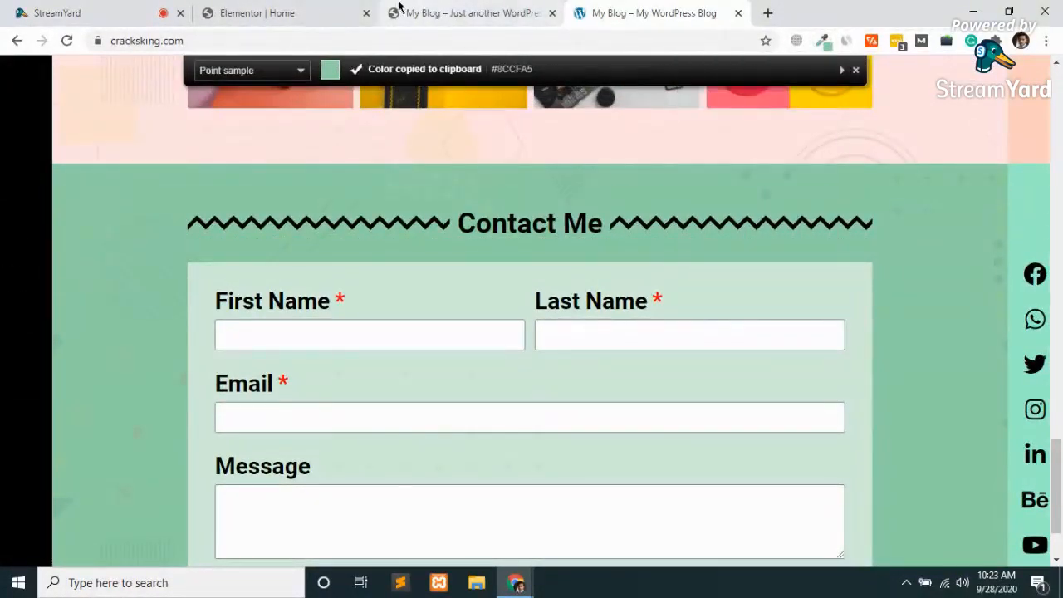
Step: In the Elementor editor, set the background color of the last grey section's wide middle column to #8CCFA5
left_click(250, 12)
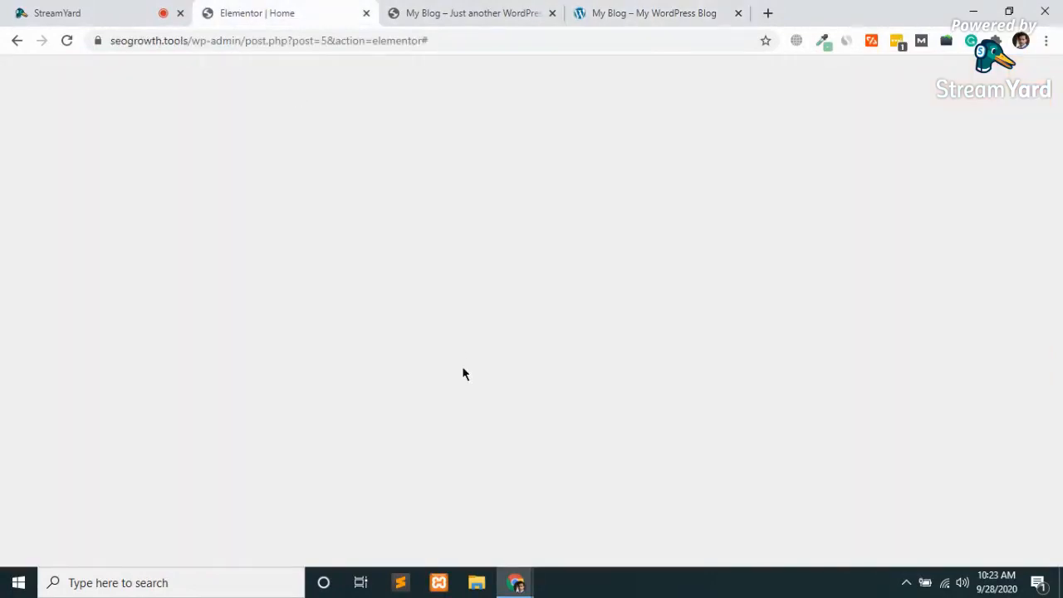
scroll(463, 367, "down", 8)
scroll(463, 374, "down", 3)
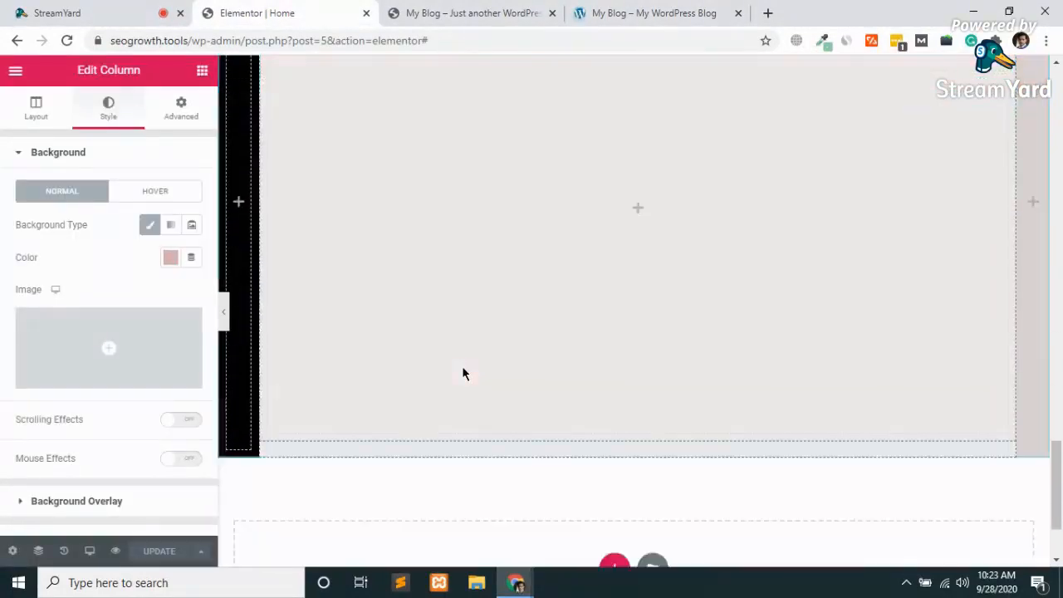
scroll(462, 374, "up", 6)
scroll(463, 374, "up", 4)
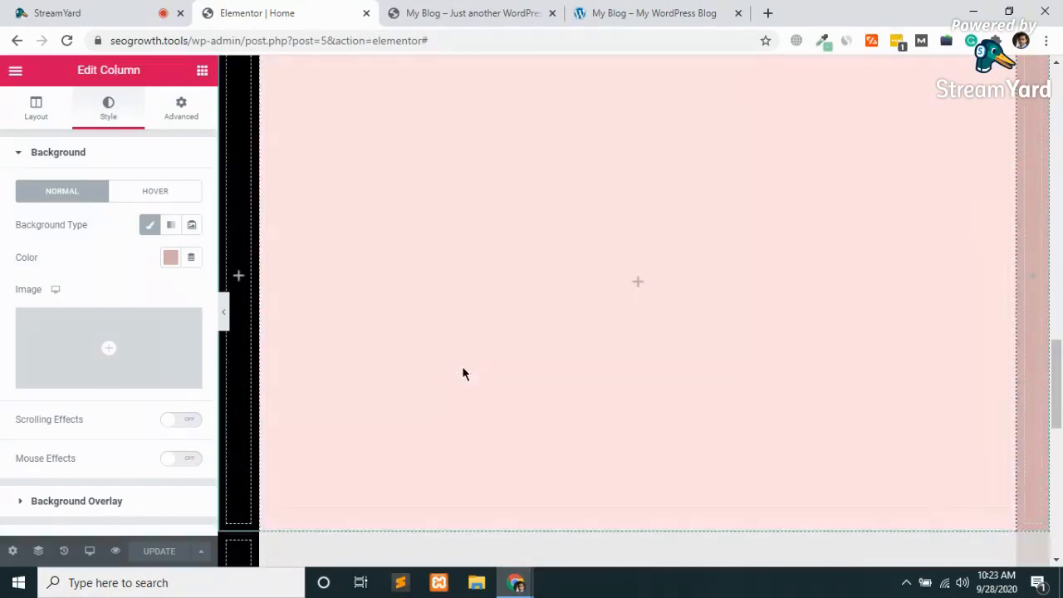
scroll(462, 374, "down", 4)
scroll(463, 374, "down", 2)
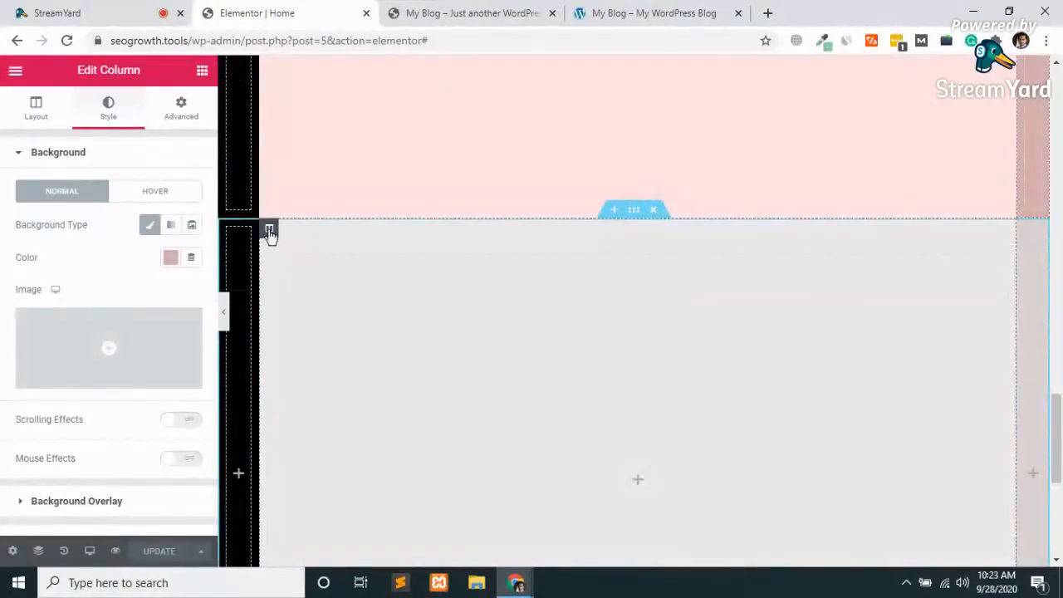
left_click(269, 230)
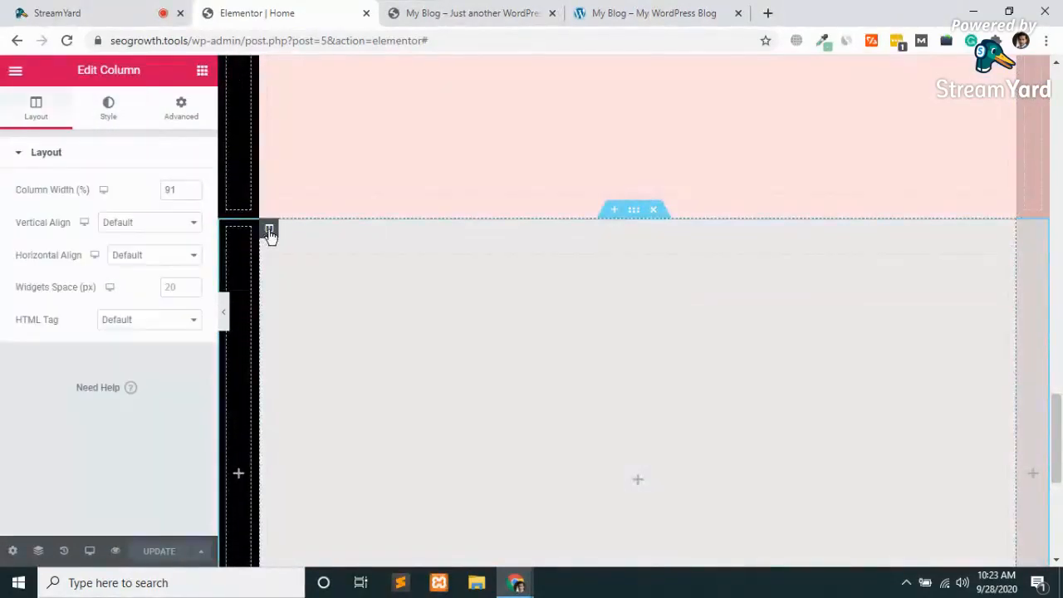
left_click(111, 115)
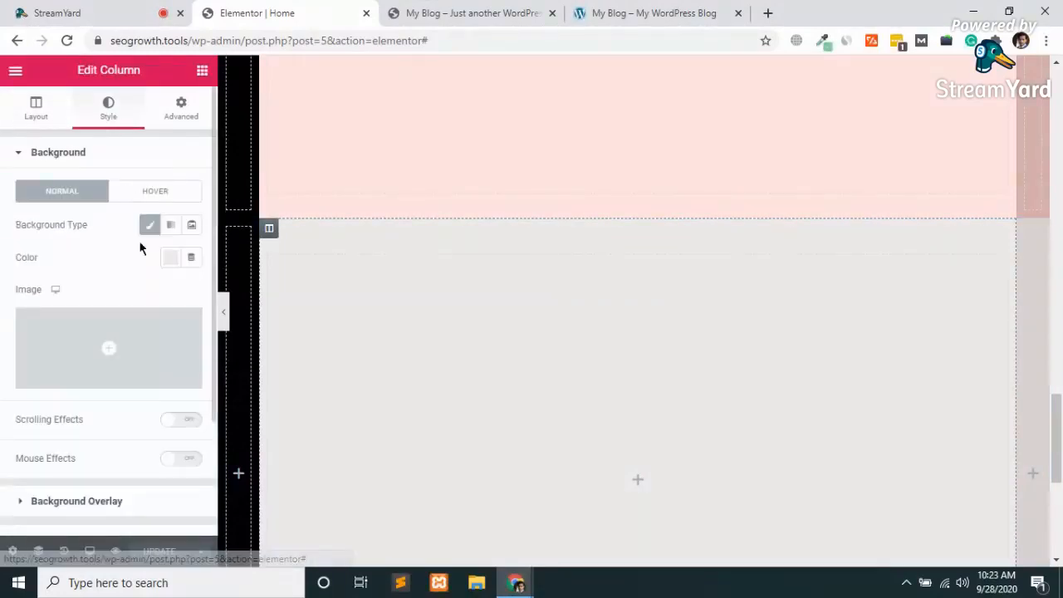
left_click(168, 260)
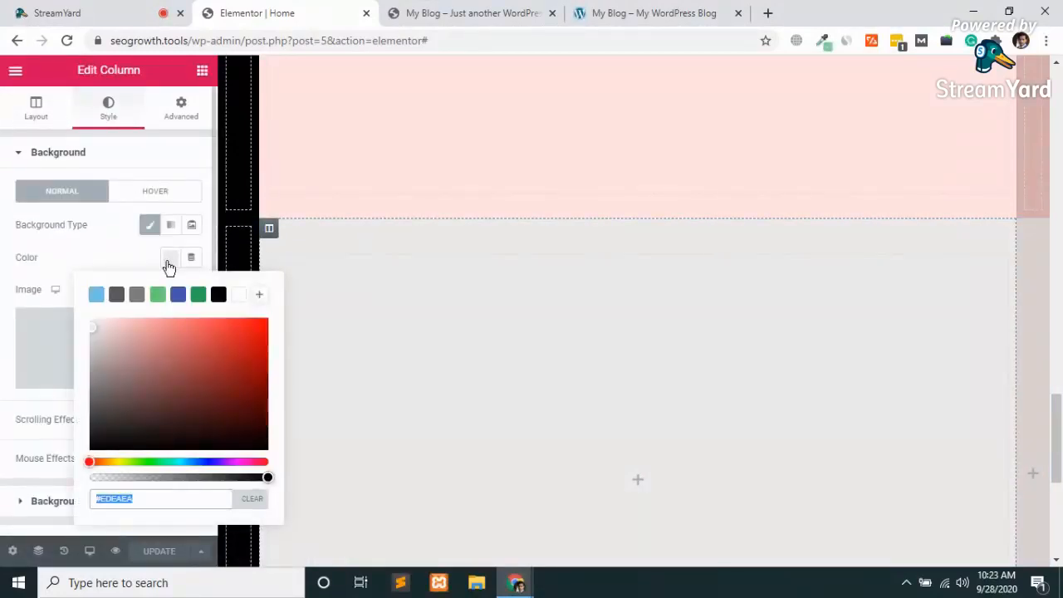
key("ctrl+v")
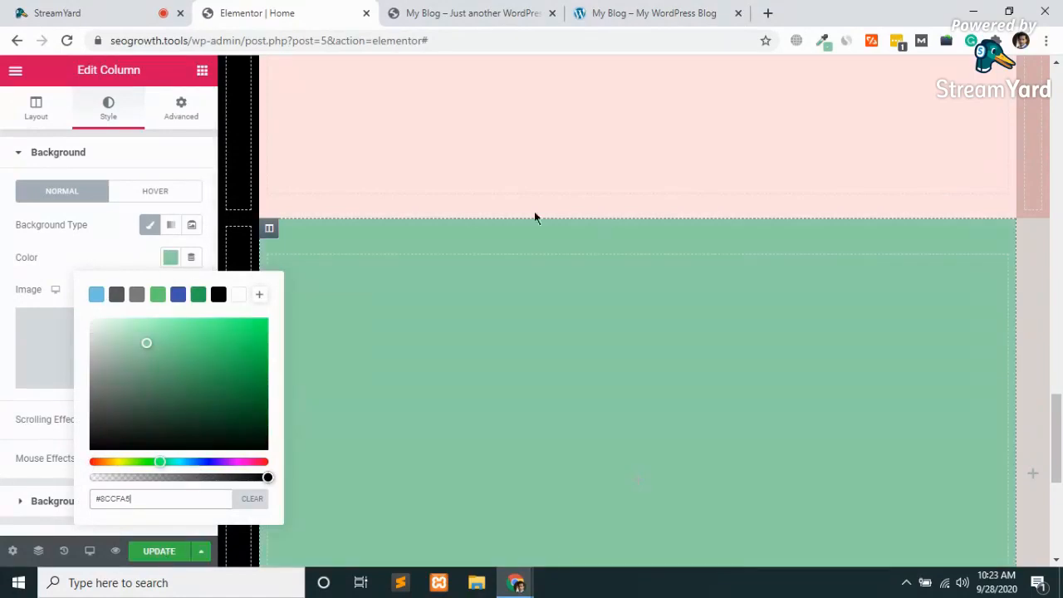
Step: Give the green section's narrow right column a darker green background, about #41A868, and update the page
left_click(1026, 230)
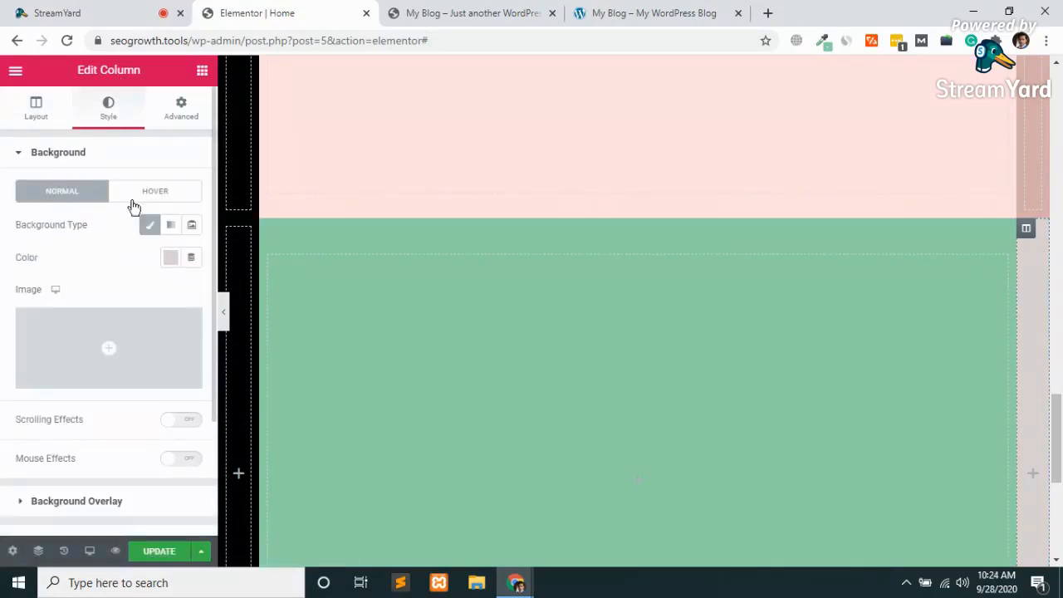
left_click(173, 260)
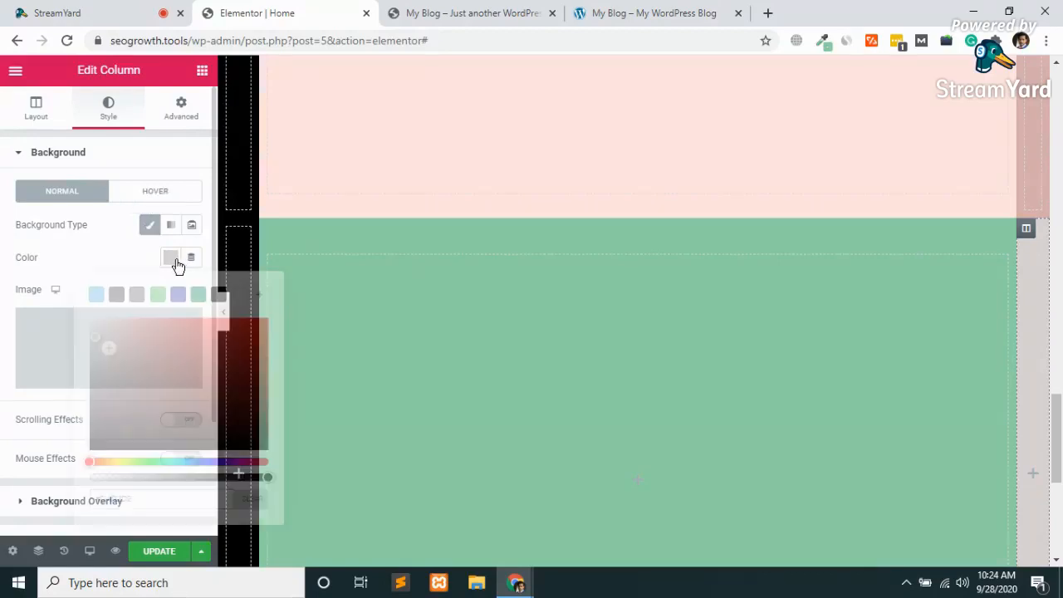
key("ctrl+v")
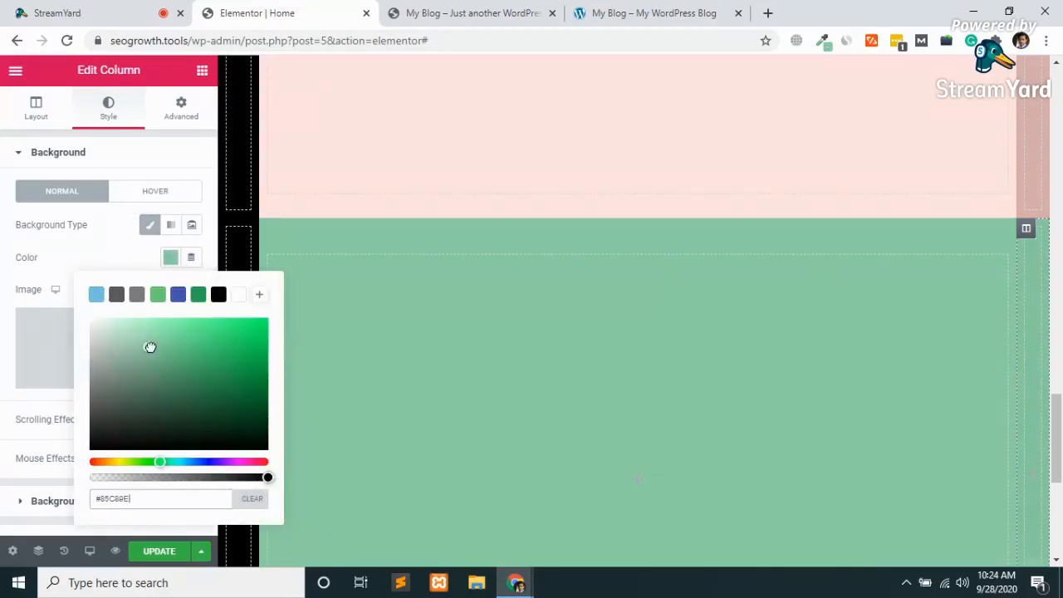
left_click_drag(150, 348, 198, 363)
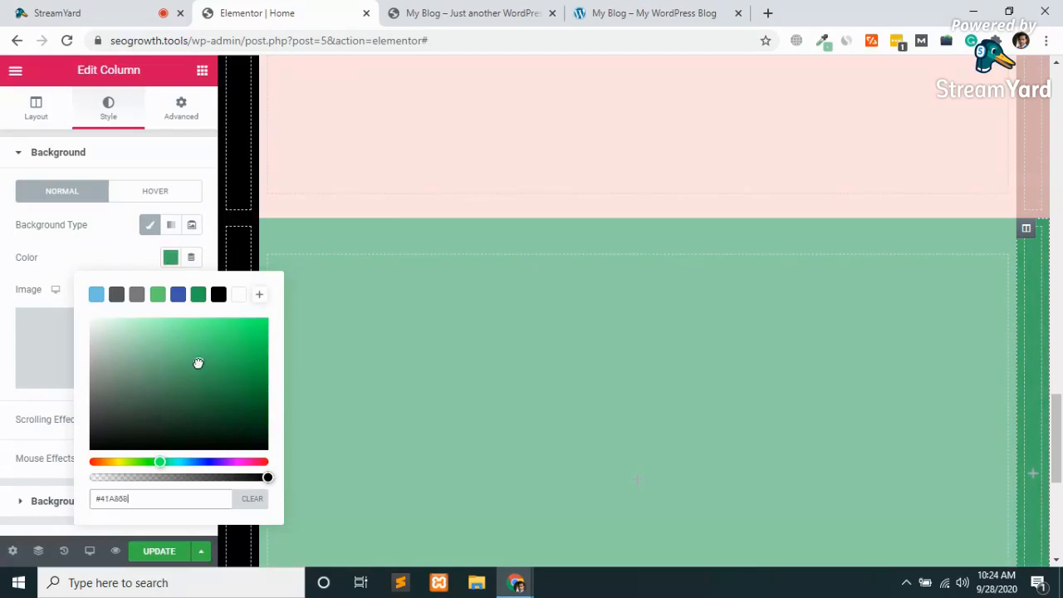
left_click(161, 551)
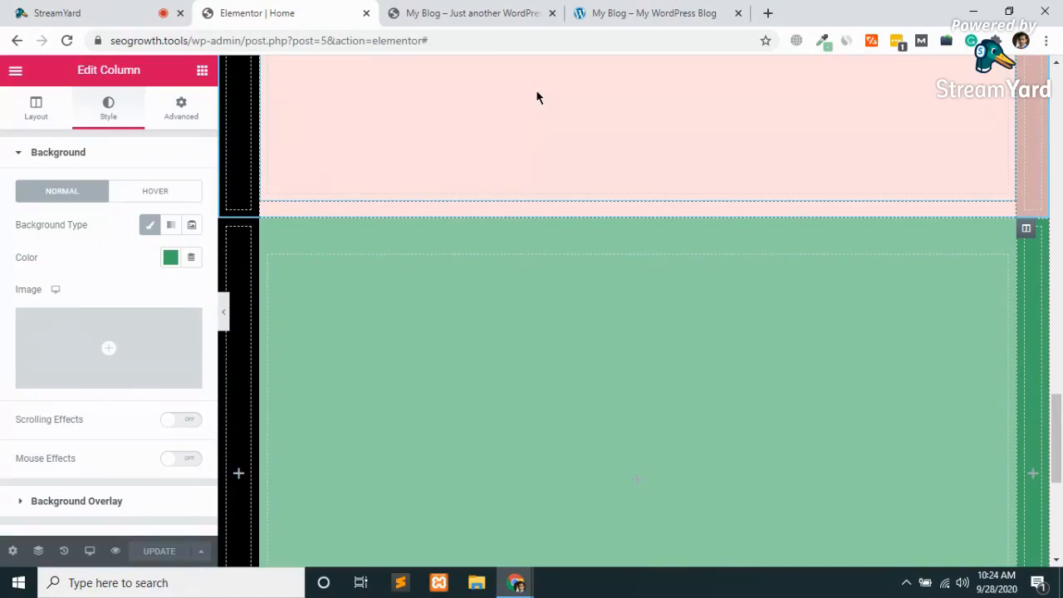
Step: Reload the live home page and review the section colors from the hero down through the page
left_click(540, 10)
scroll(337, 345, "up", 20)
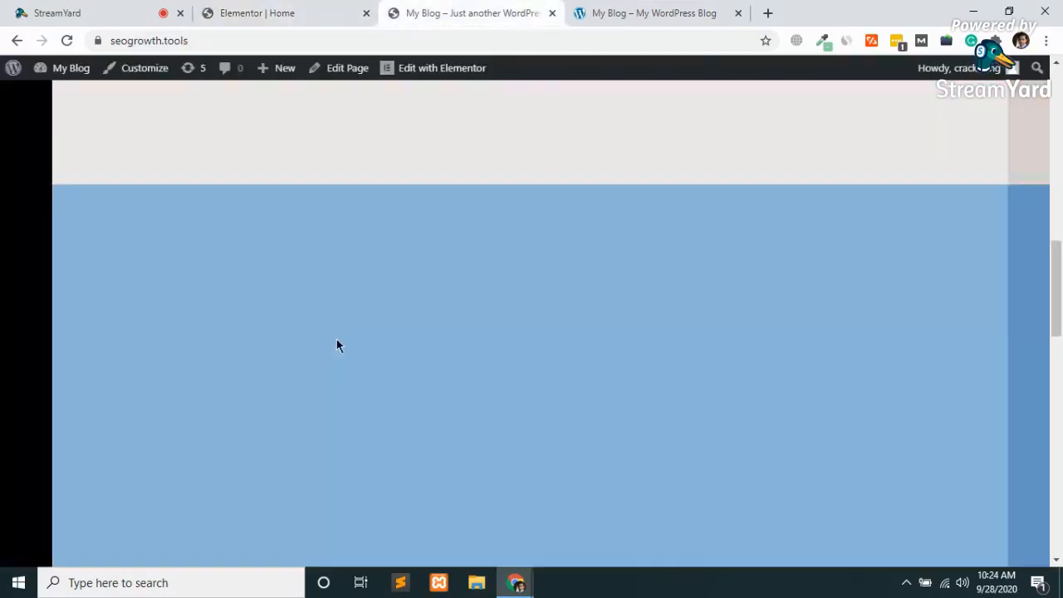
key("ctrl+r")
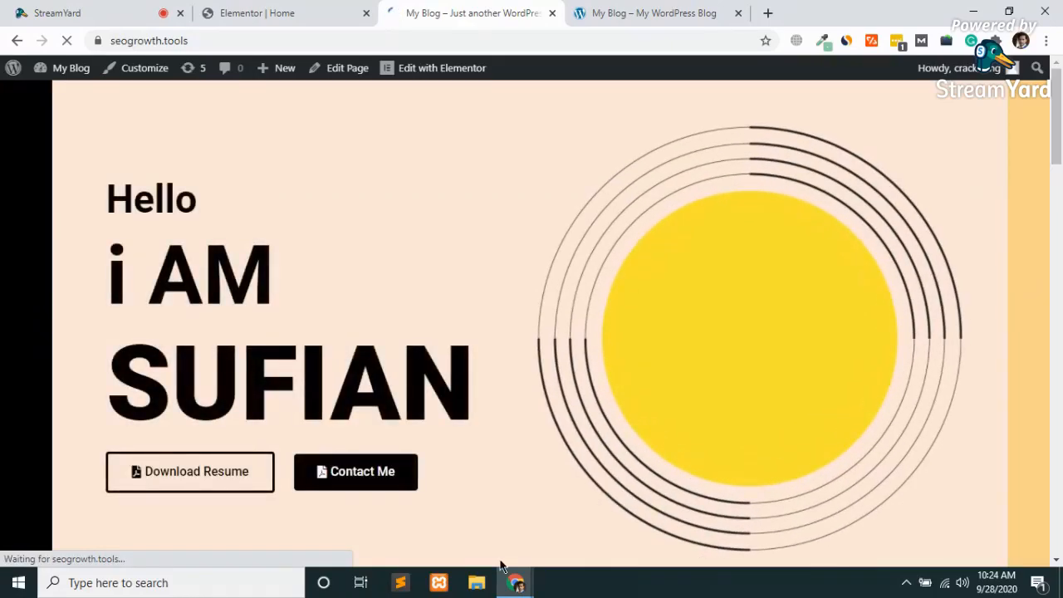
scroll(577, 378, "down", 4)
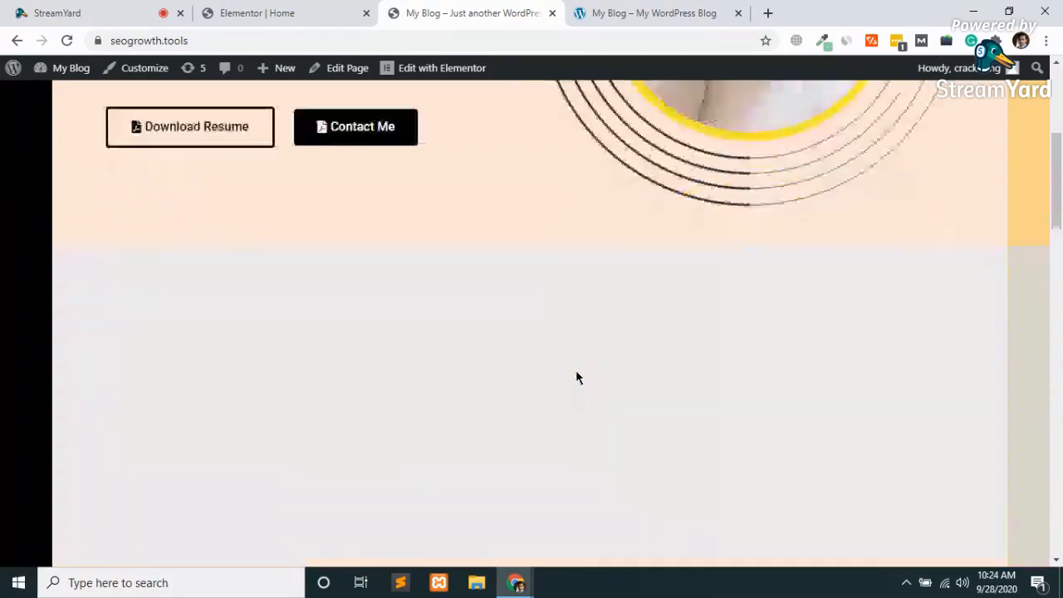
scroll(577, 378, "down", 5)
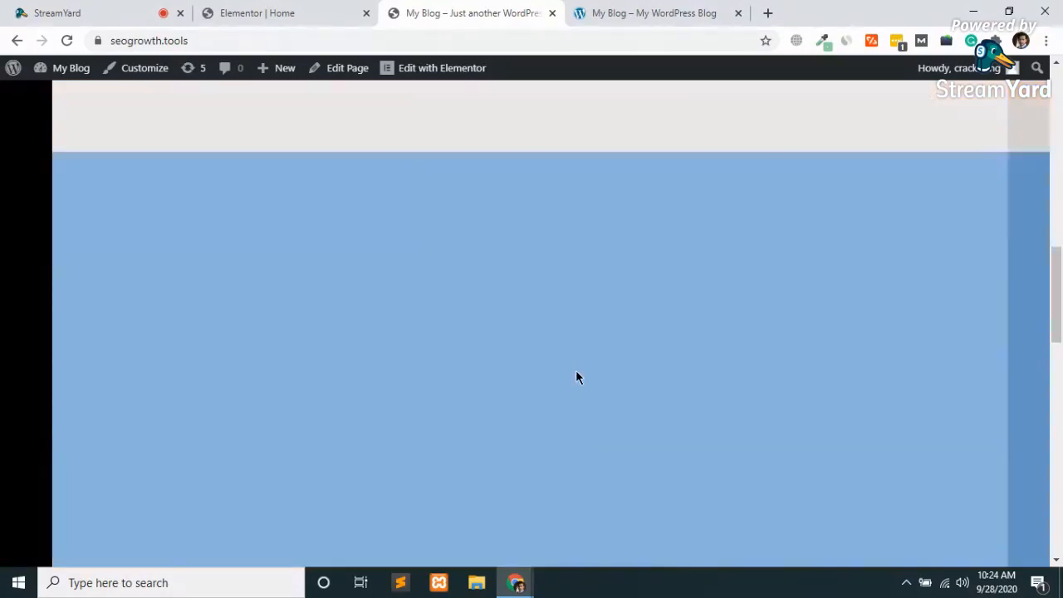
scroll(578, 378, "down", 6)
scroll(578, 378, "up", 8)
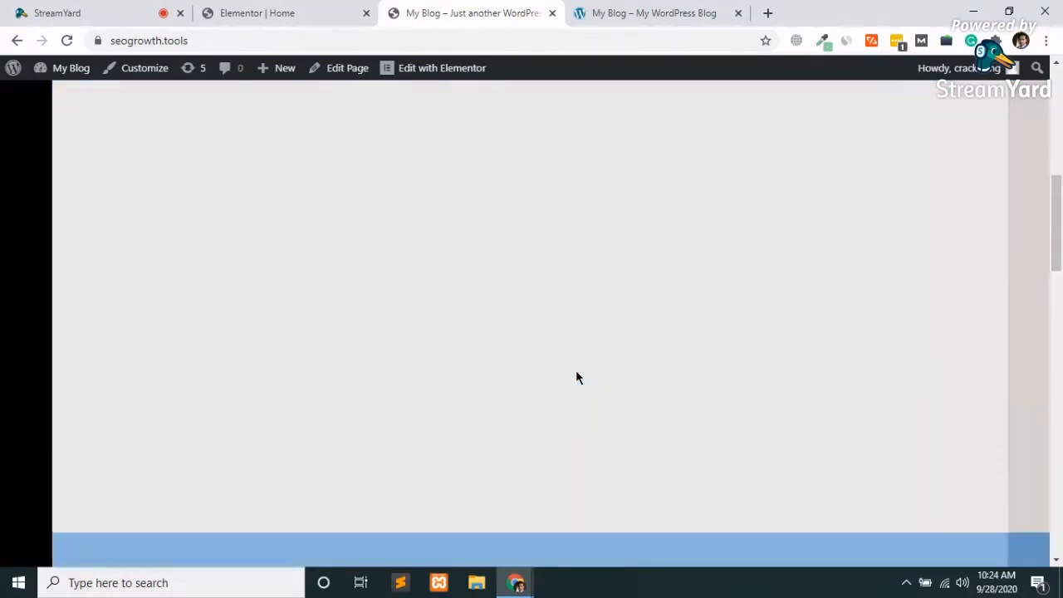
scroll(577, 378, "up", 7)
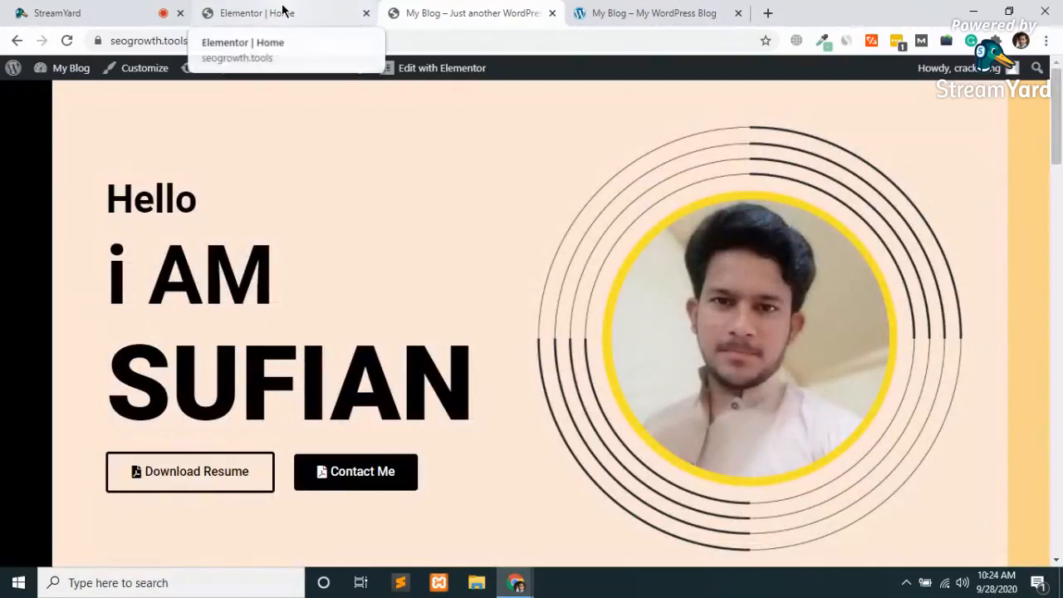
Step: In the Elementor editor, find the Icon List widget by searching for icon and add it to the hero section's narrow right column
left_click(283, 12)
scroll(283, 204, "up", 5)
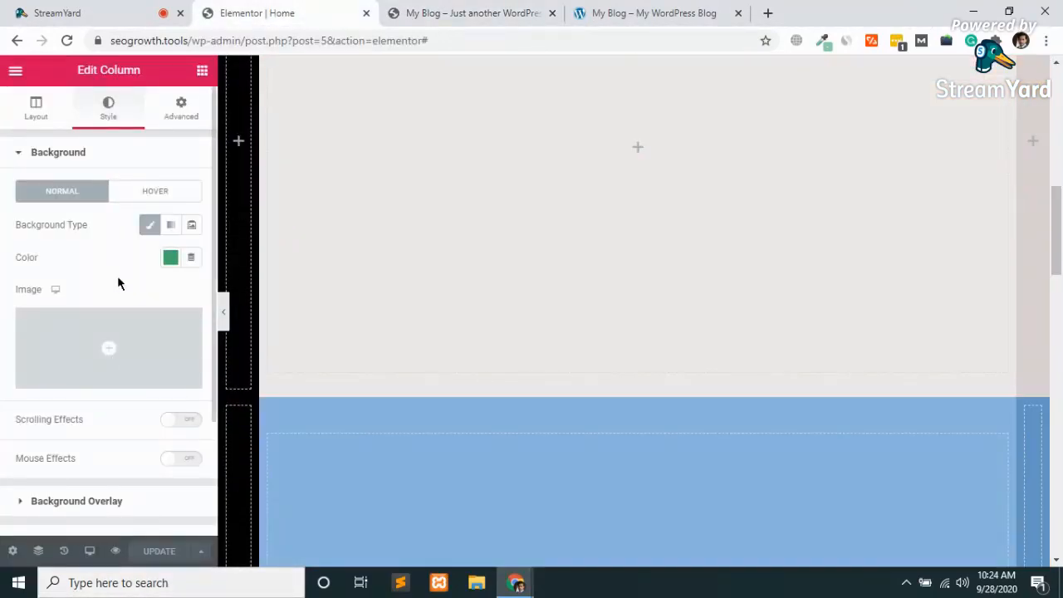
scroll(484, 268, "up", 5)
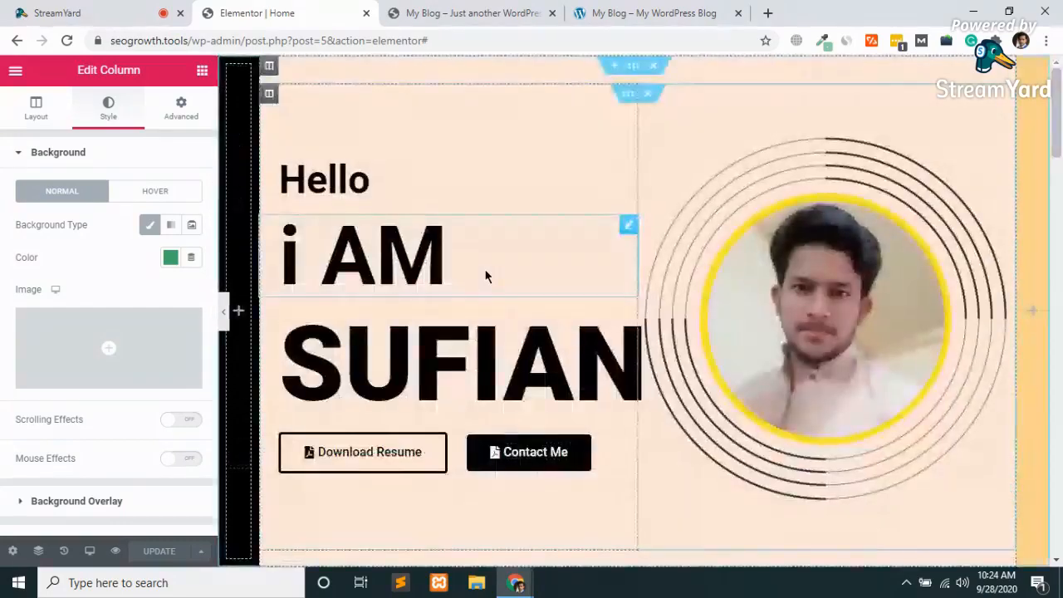
scroll(486, 275, "down", 5)
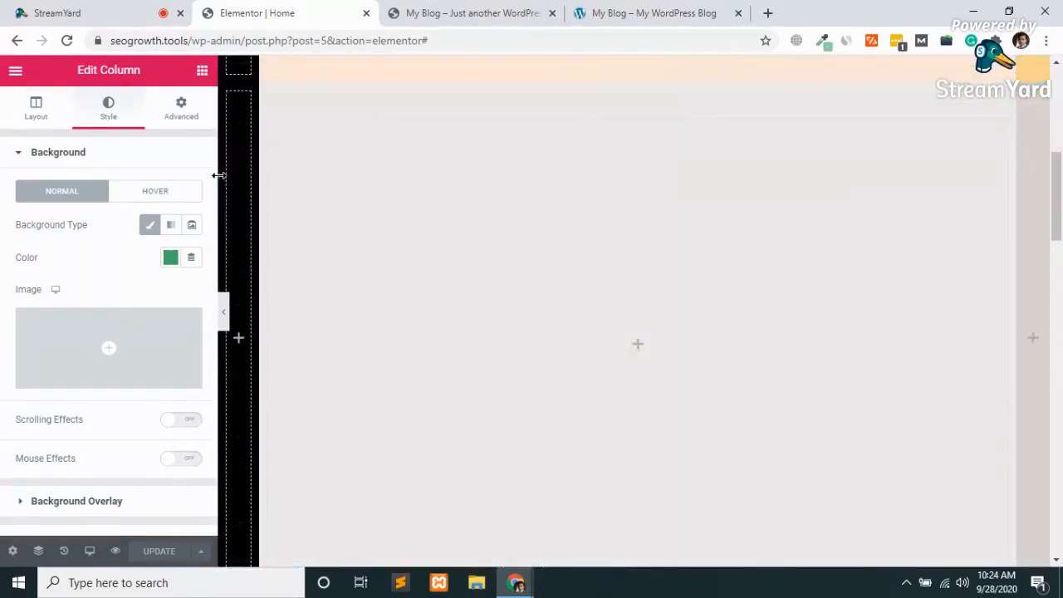
left_click(202, 72)
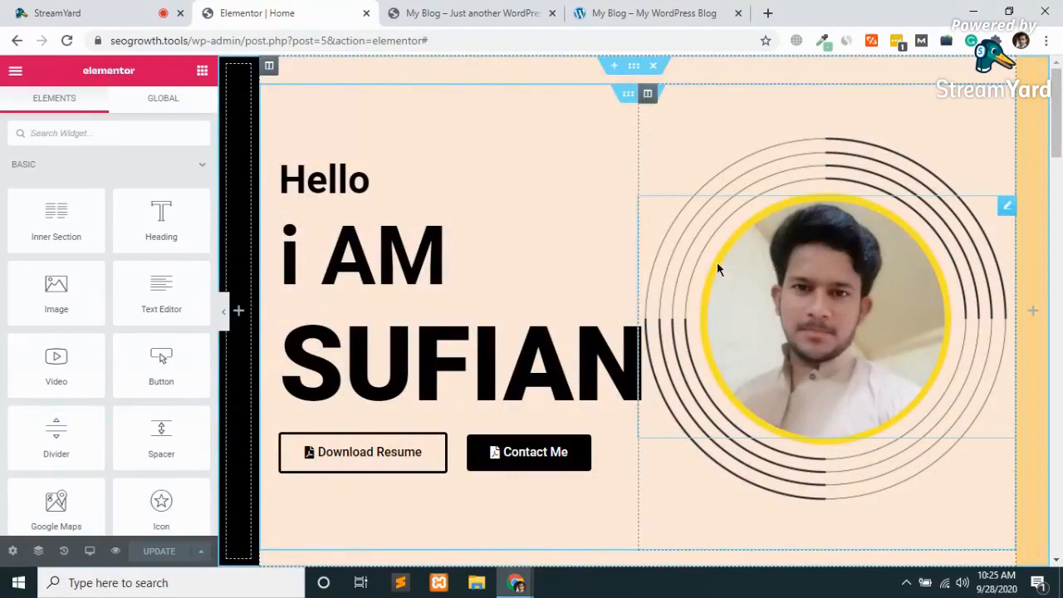
left_click(94, 137)
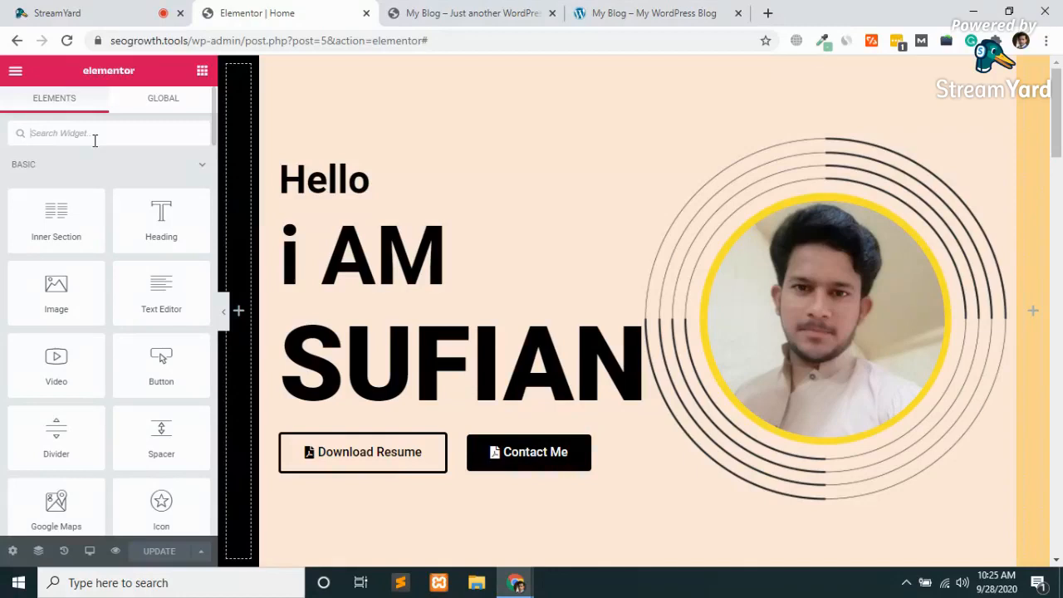
type("icon")
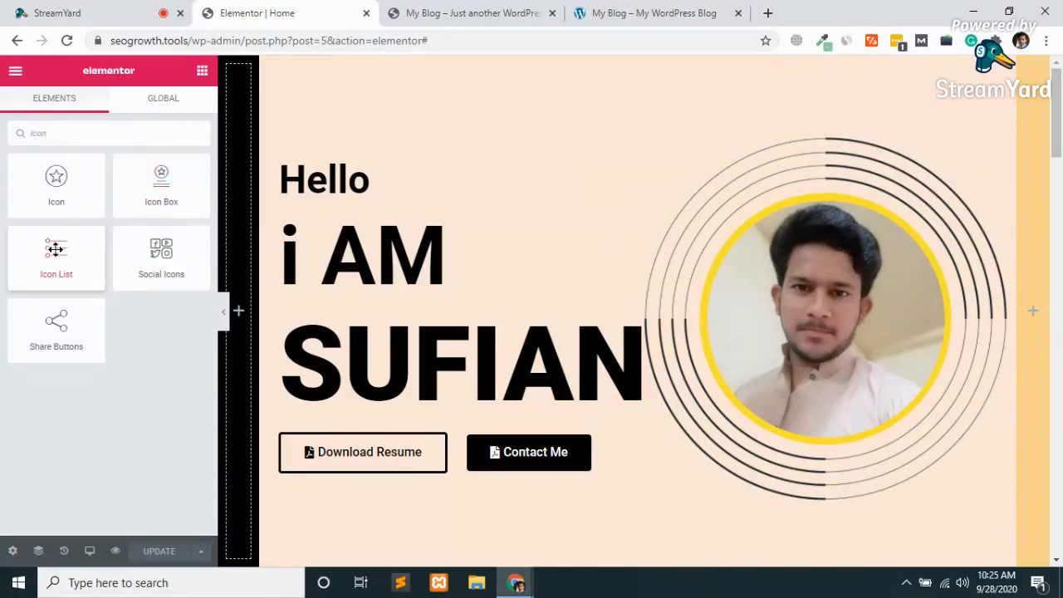
left_click_drag(54, 249, 1035, 305)
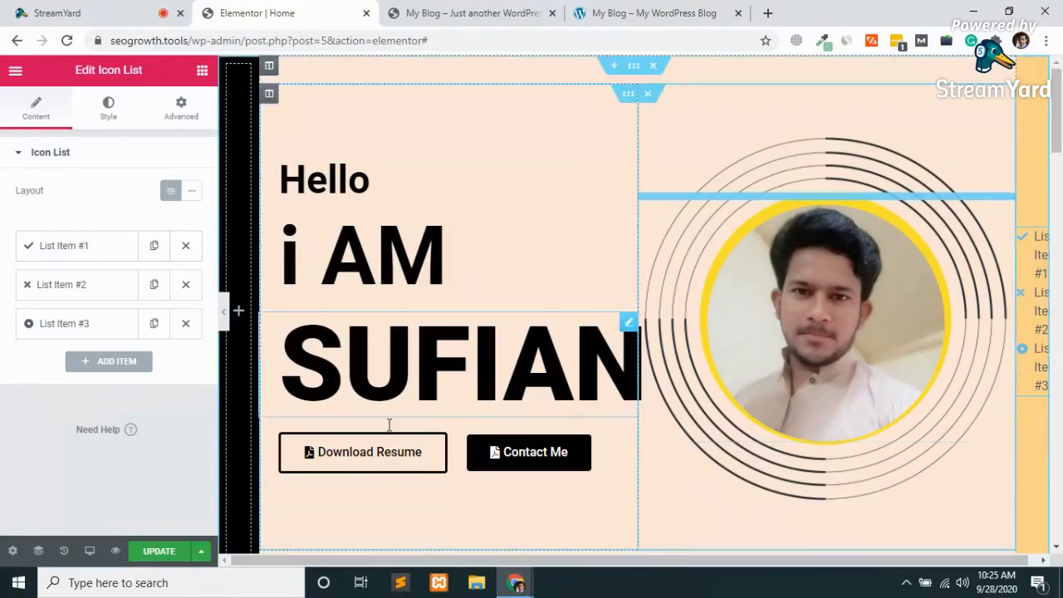
Step: Delete List Item #2 and List Item #3 from the icon list and clear the remaining item's text
left_click(186, 286)
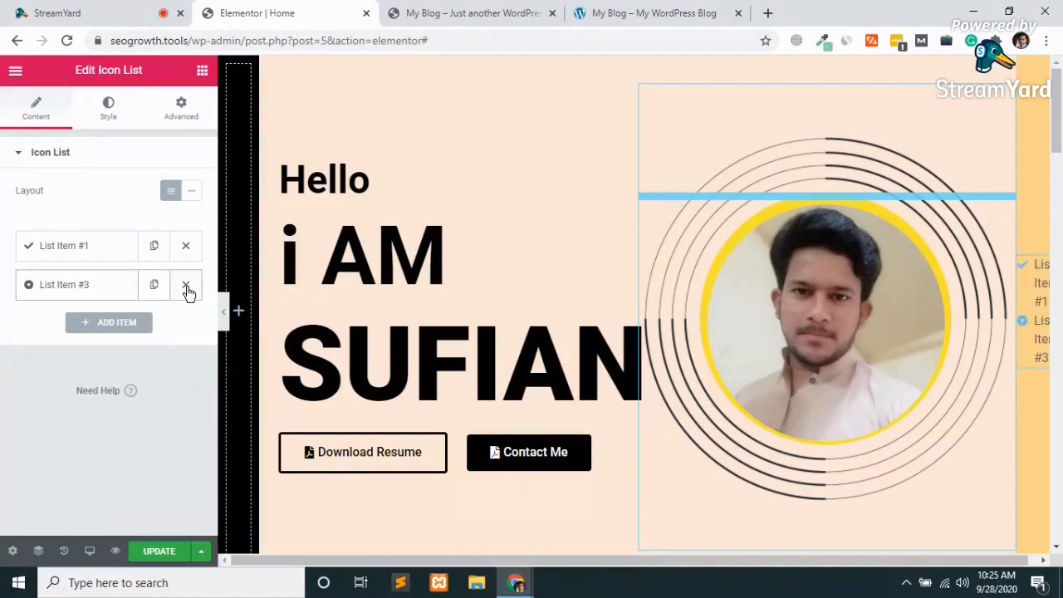
left_click(186, 286)
left_click(93, 252)
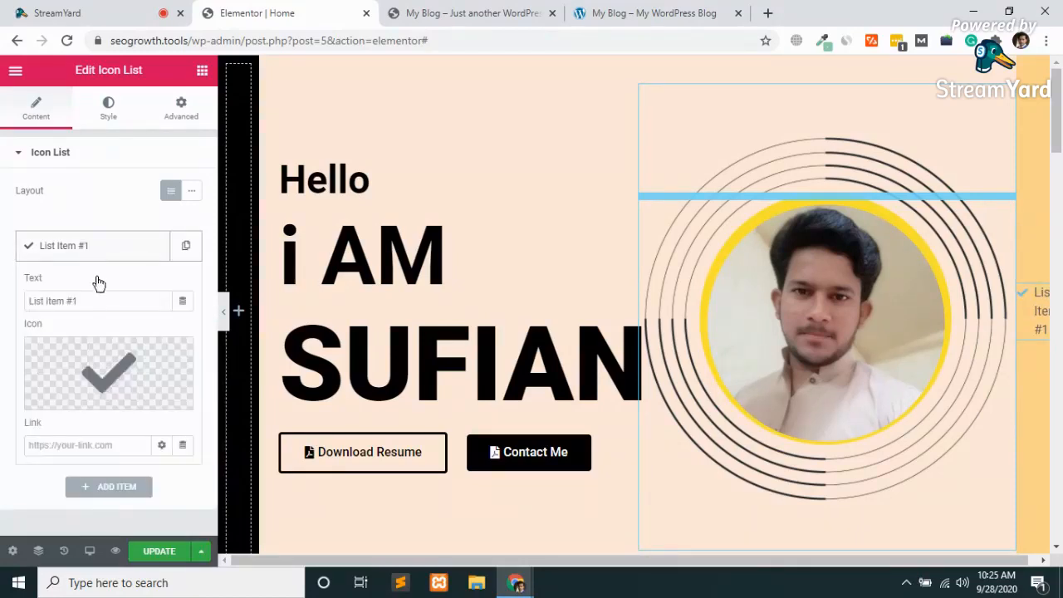
left_click(101, 302)
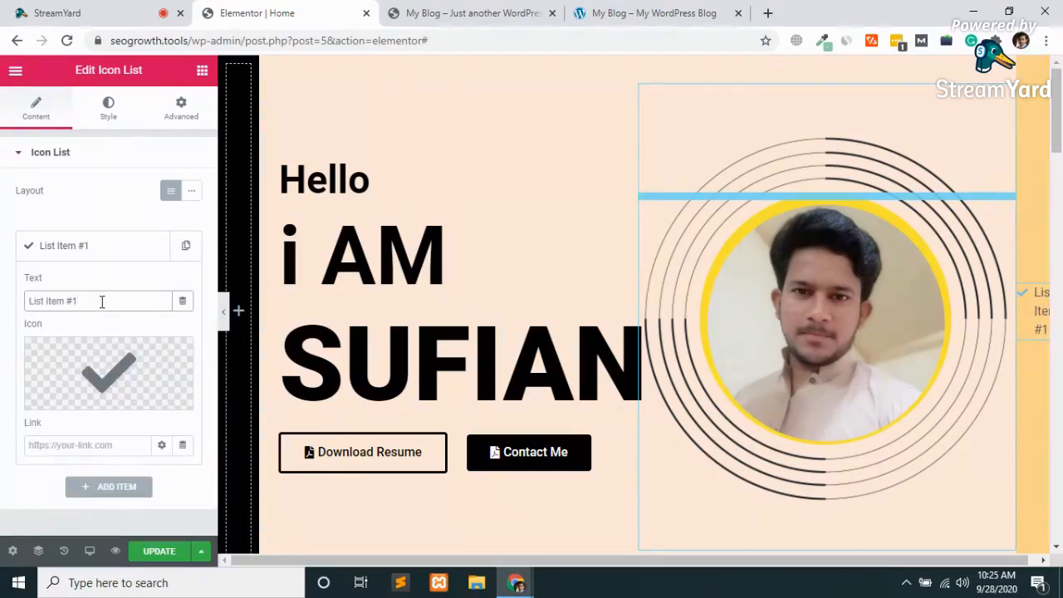
key("ctrl+a")
key("BackSpace")
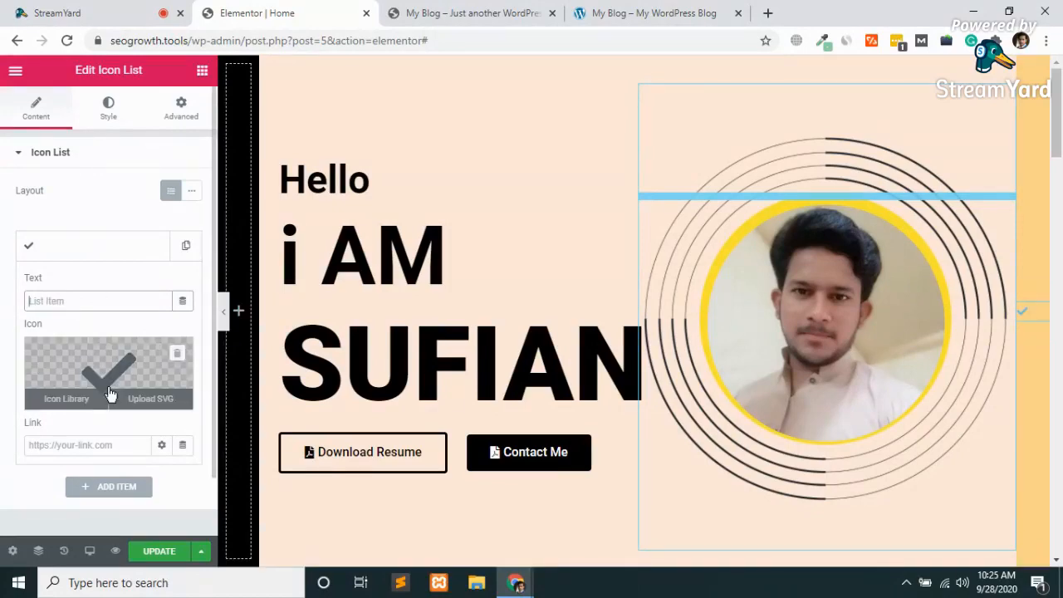
Step: Replace the remaining list item's check icon with the round Facebook icon from the icon library, checking the reference site's social icons
left_click(54, 399)
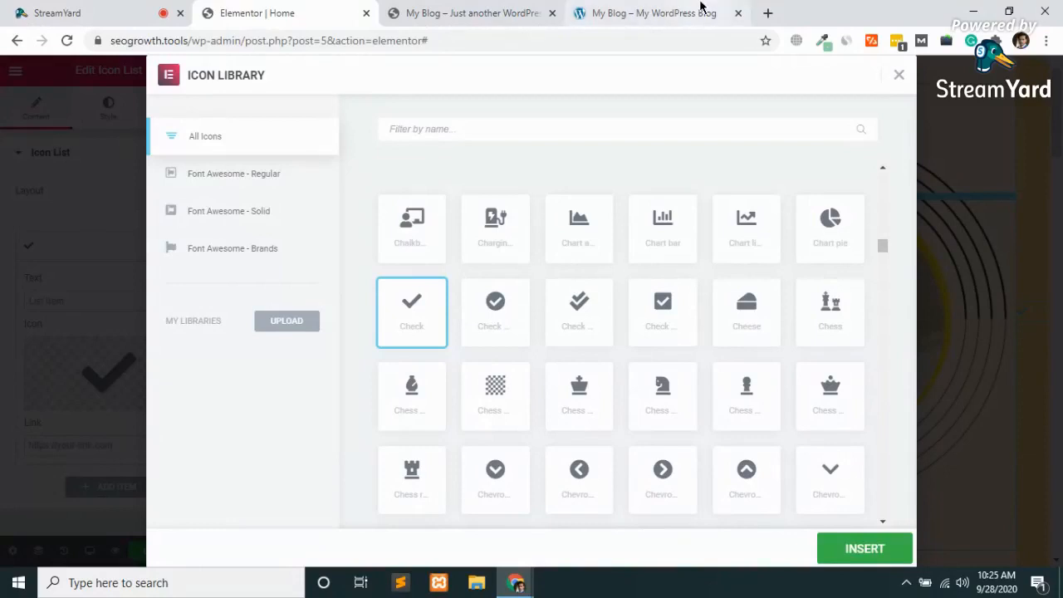
left_click(700, 10)
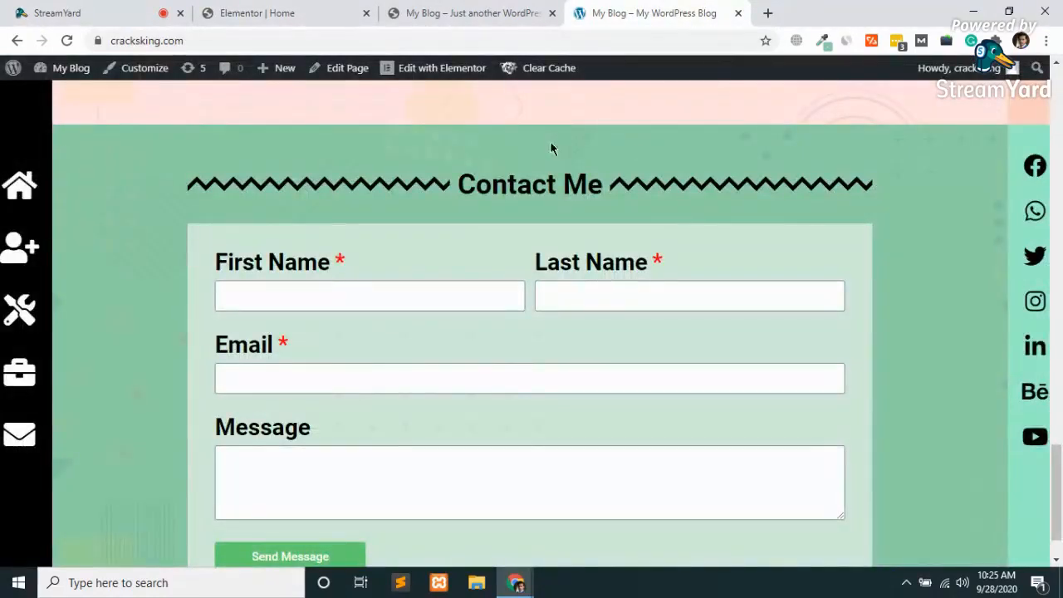
left_click(235, 10)
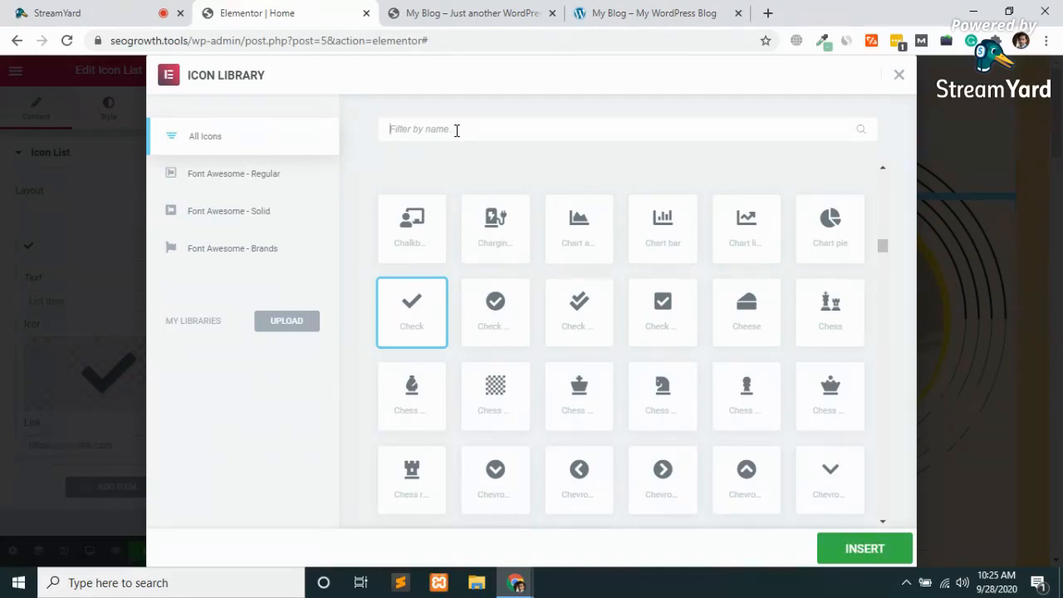
left_click(456, 130)
type("fa")
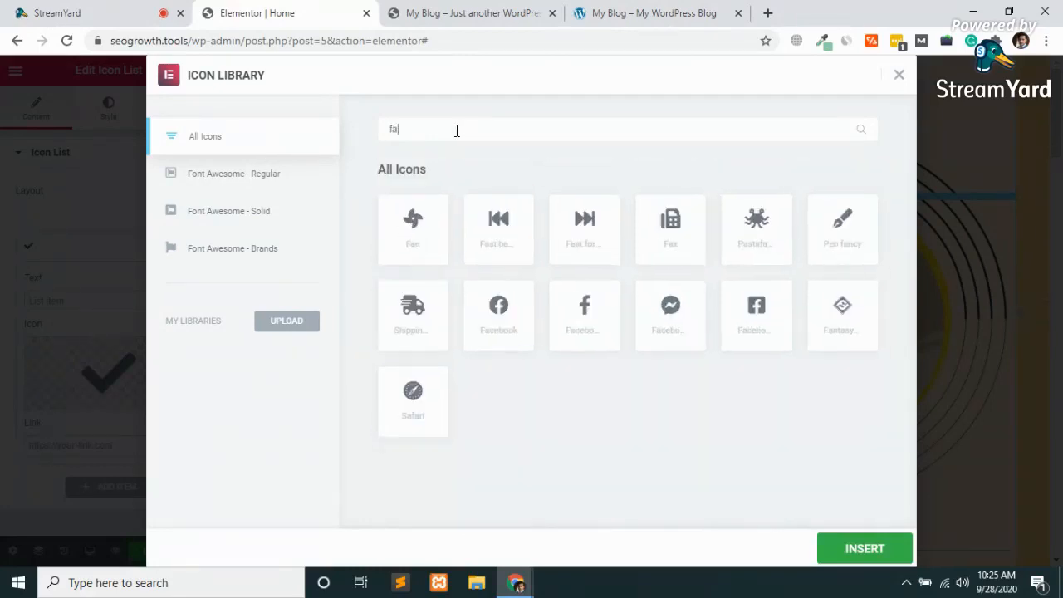
type("c")
left_click(416, 229)
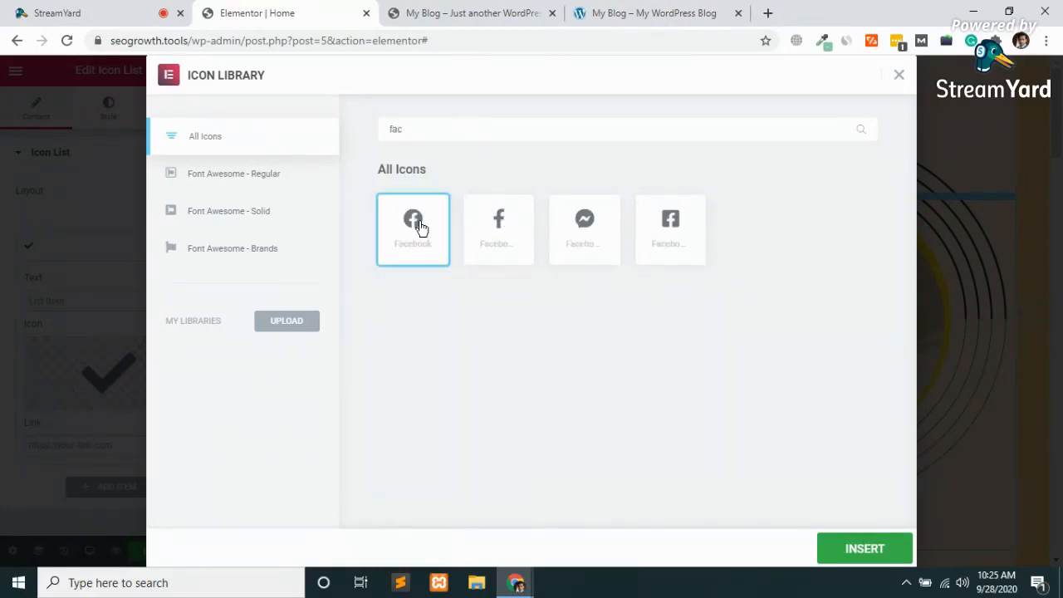
left_click(870, 552)
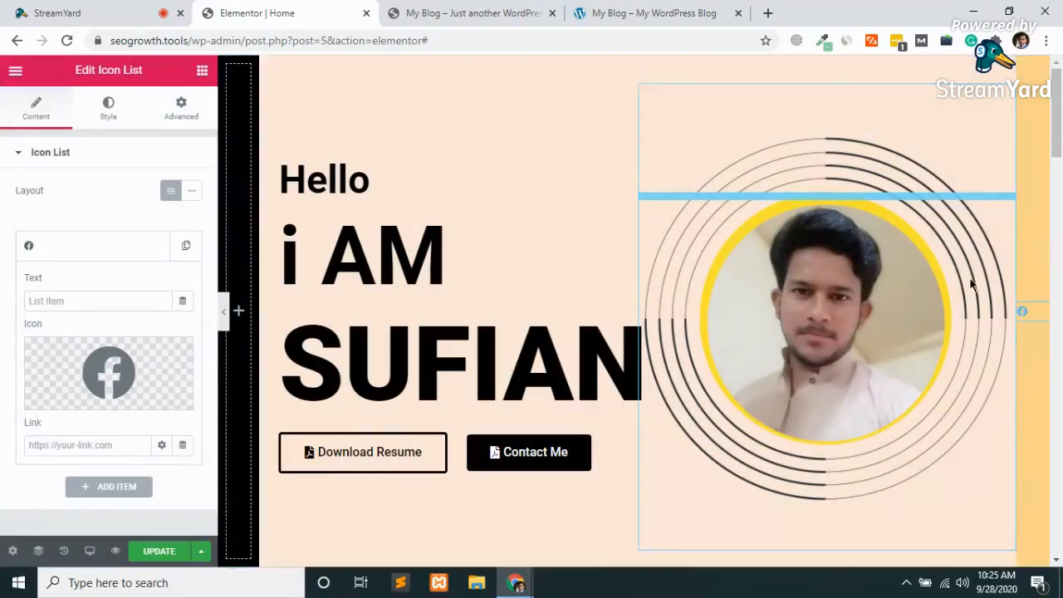
Step: After checking the reference site's social icons, center the icon list, then set its icon size to 30 and icon alignment to center
mouse_move(67, 379)
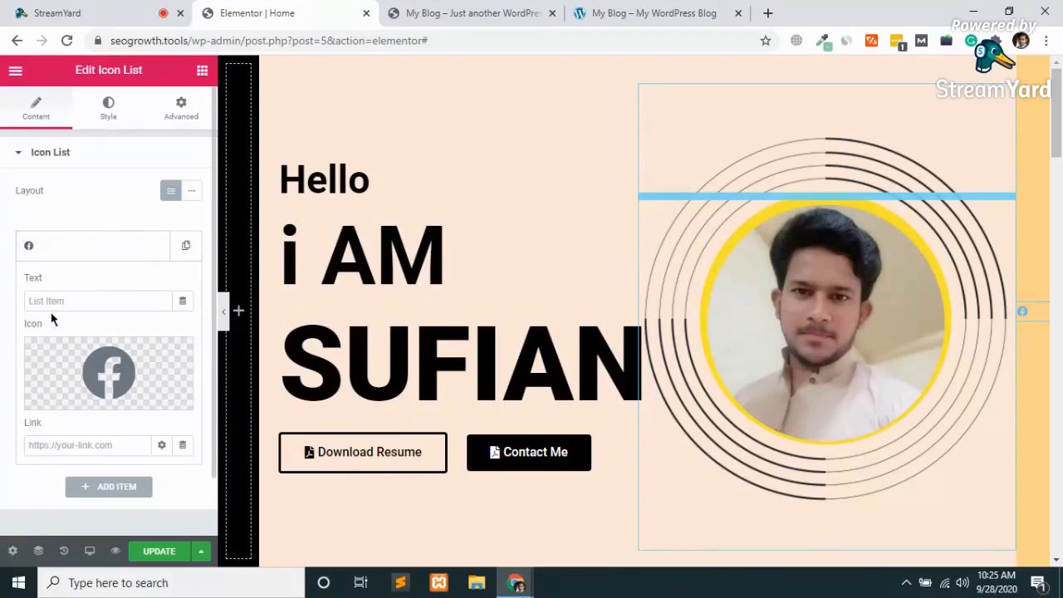
left_click(68, 452)
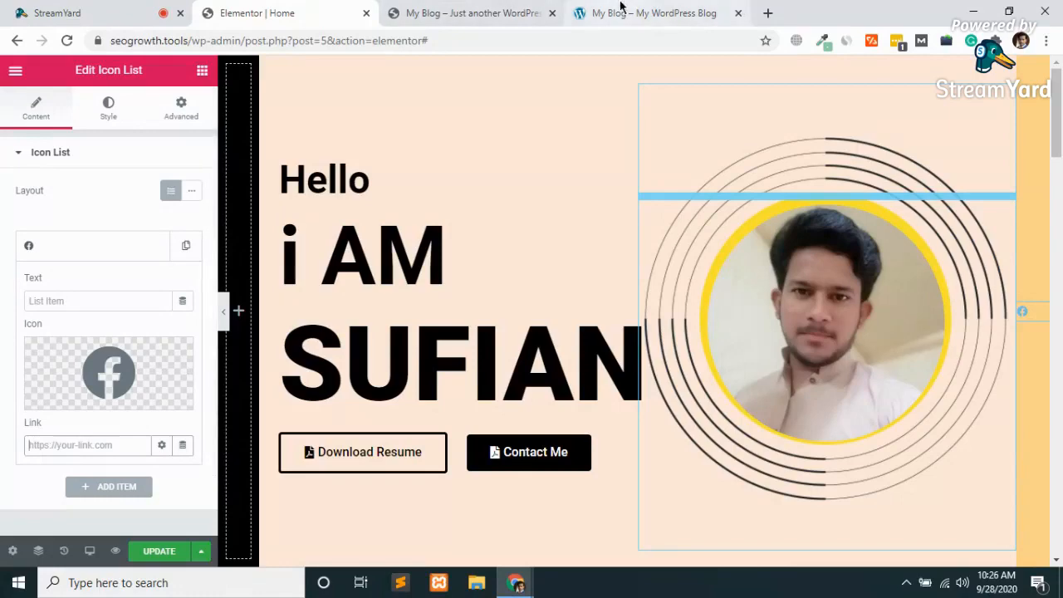
left_click(582, 12)
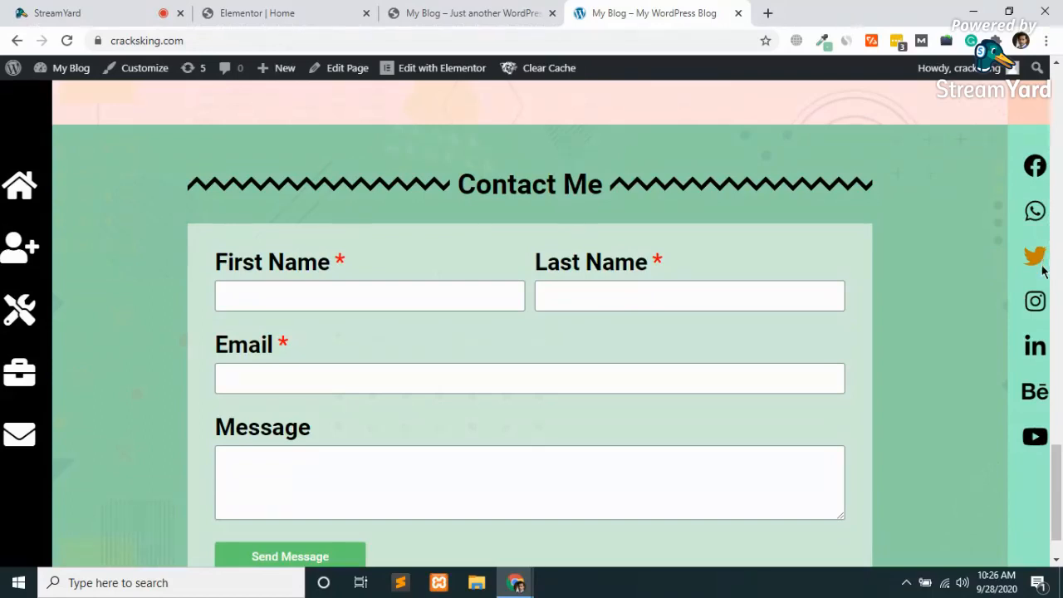
left_click(291, 10)
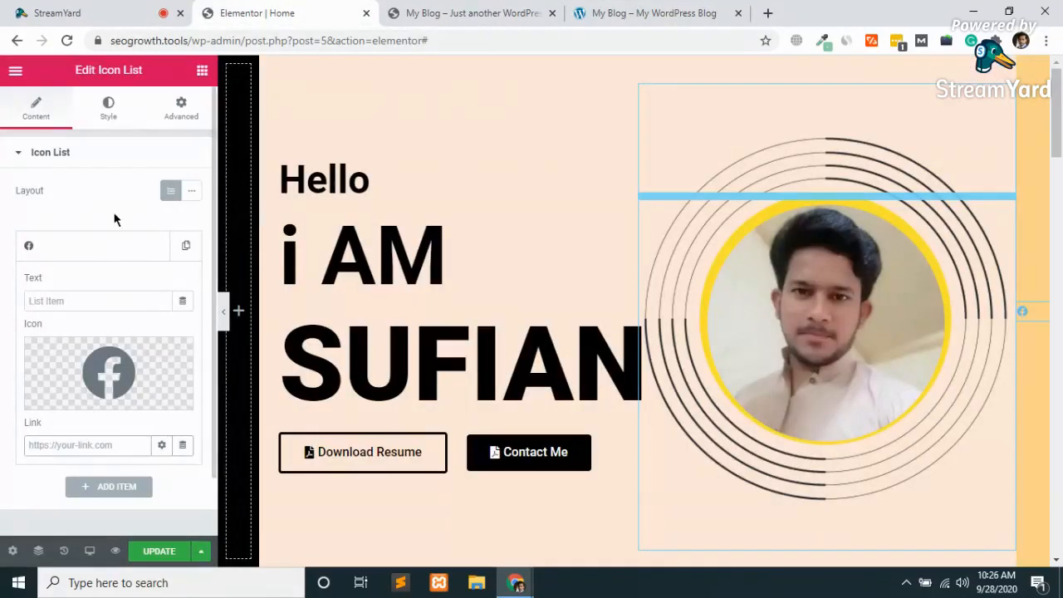
left_click(115, 103)
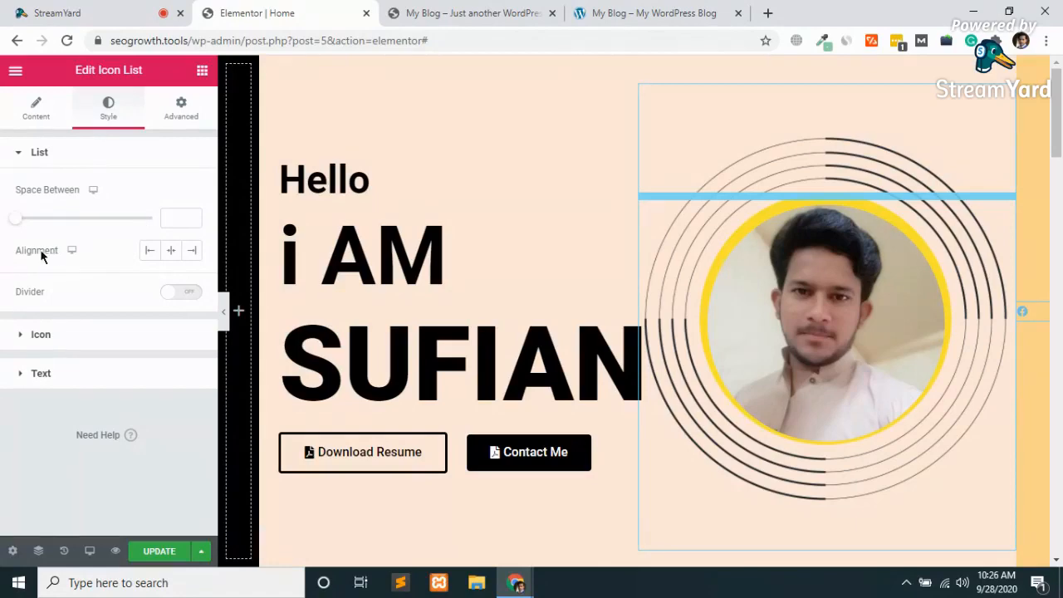
left_click(170, 252)
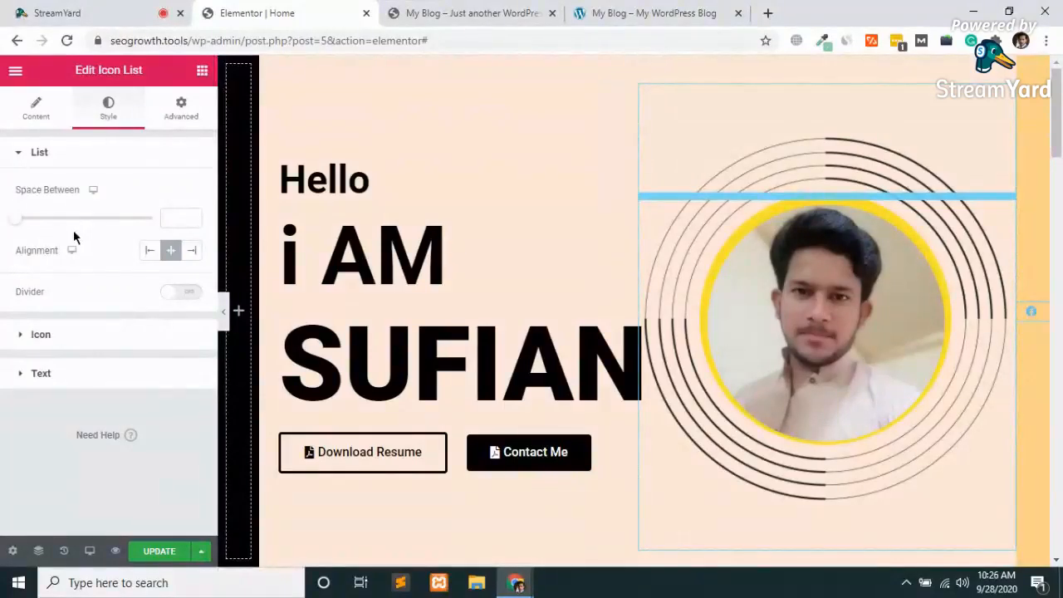
left_click(62, 335)
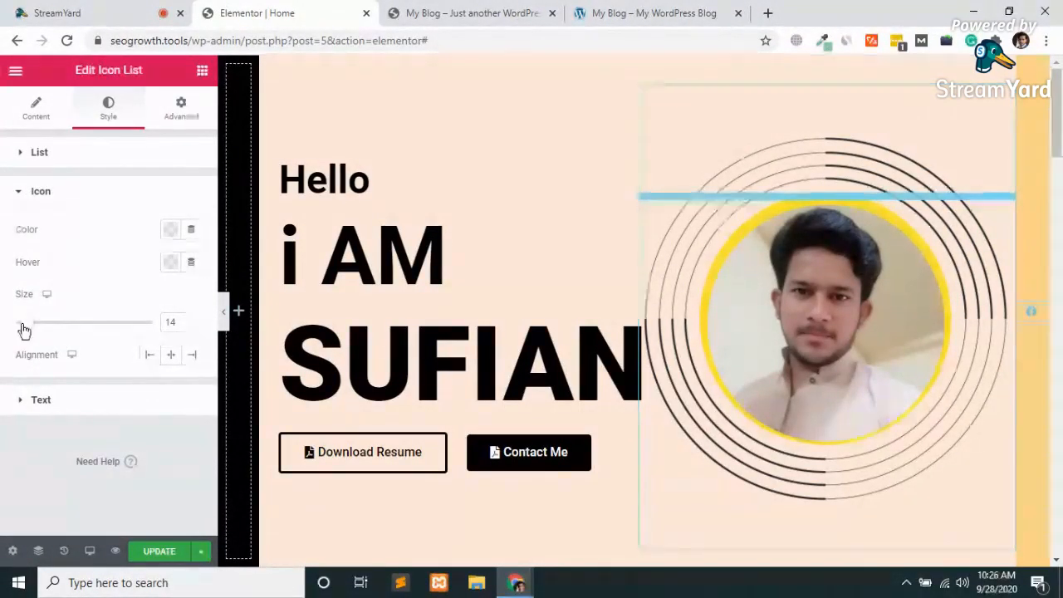
left_click_drag(24, 330, 49, 333)
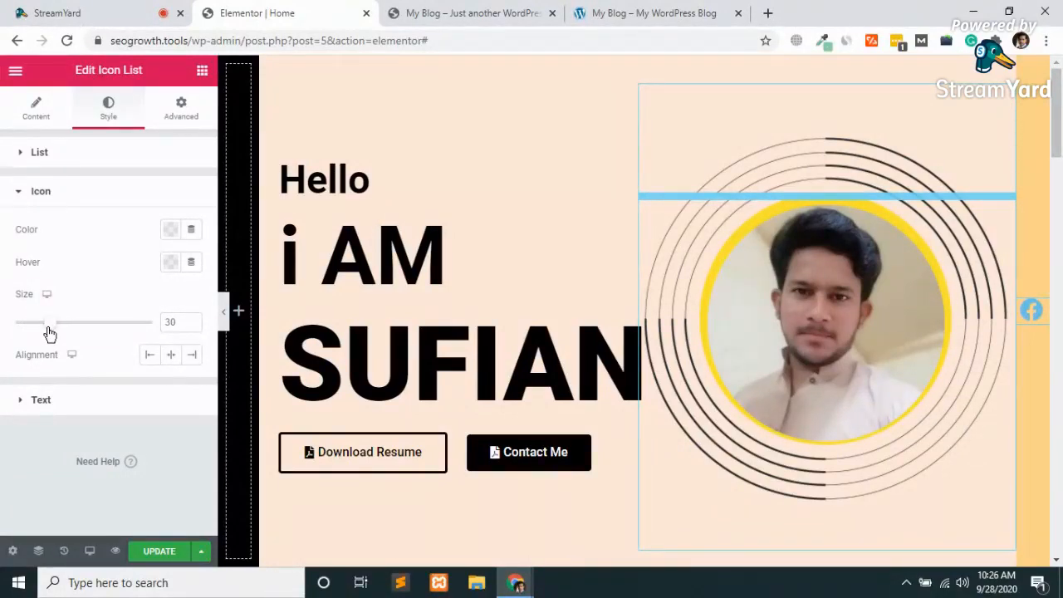
left_click(171, 358)
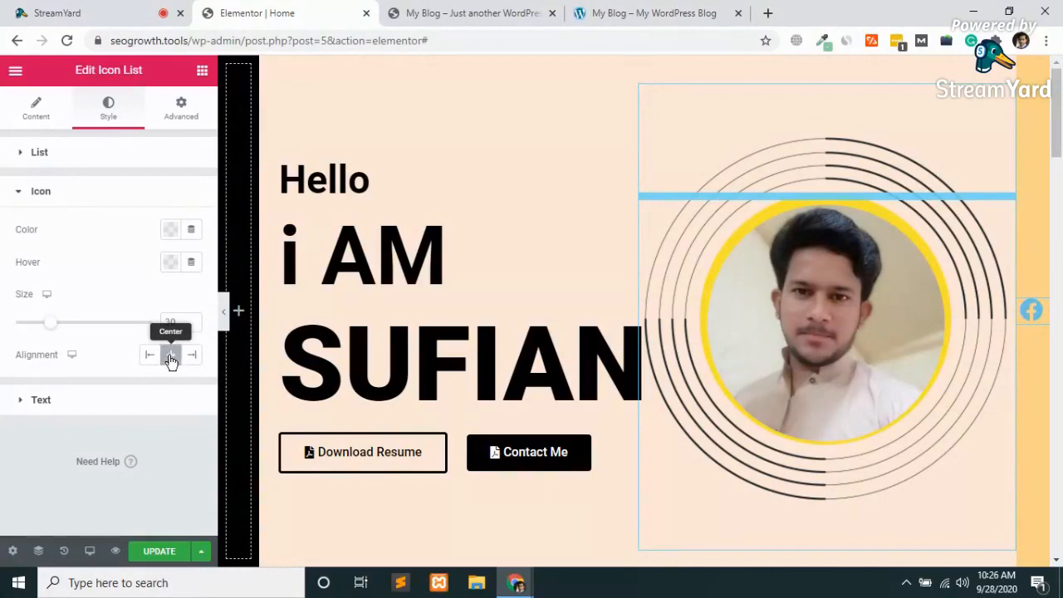
left_click(50, 400)
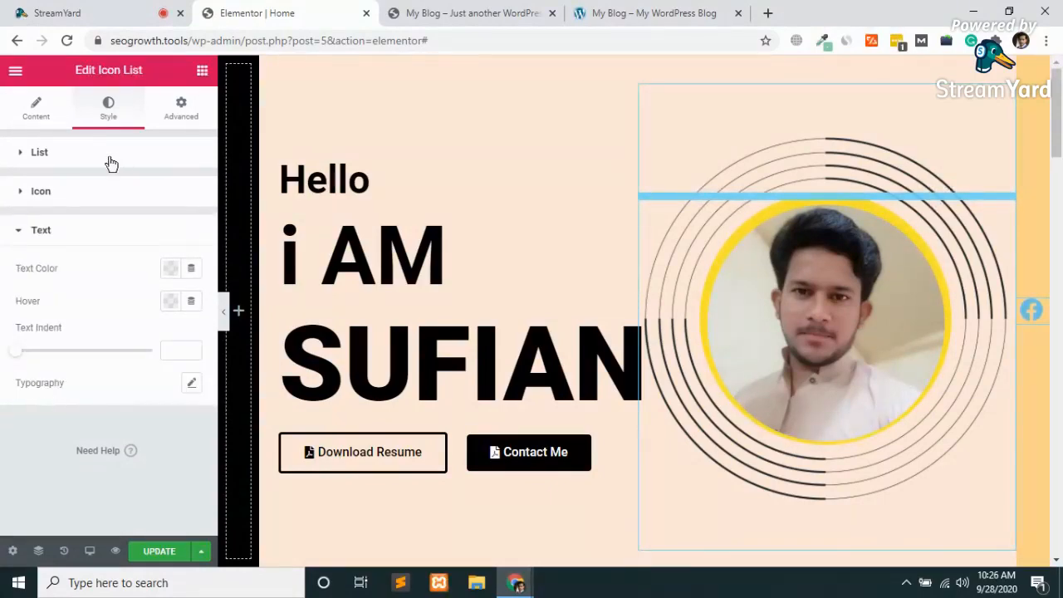
left_click(50, 153)
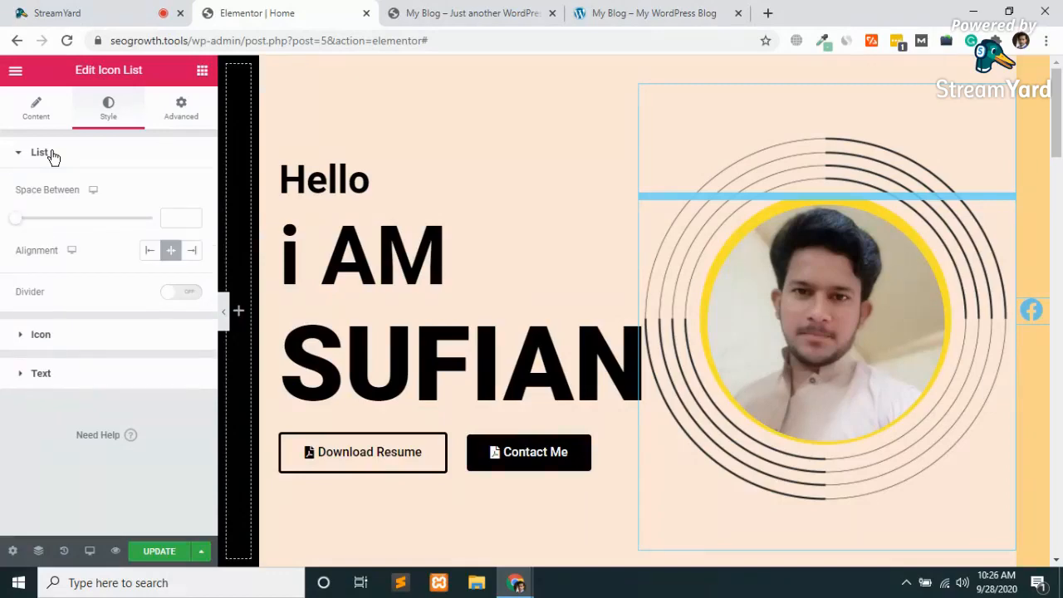
left_click(185, 118)
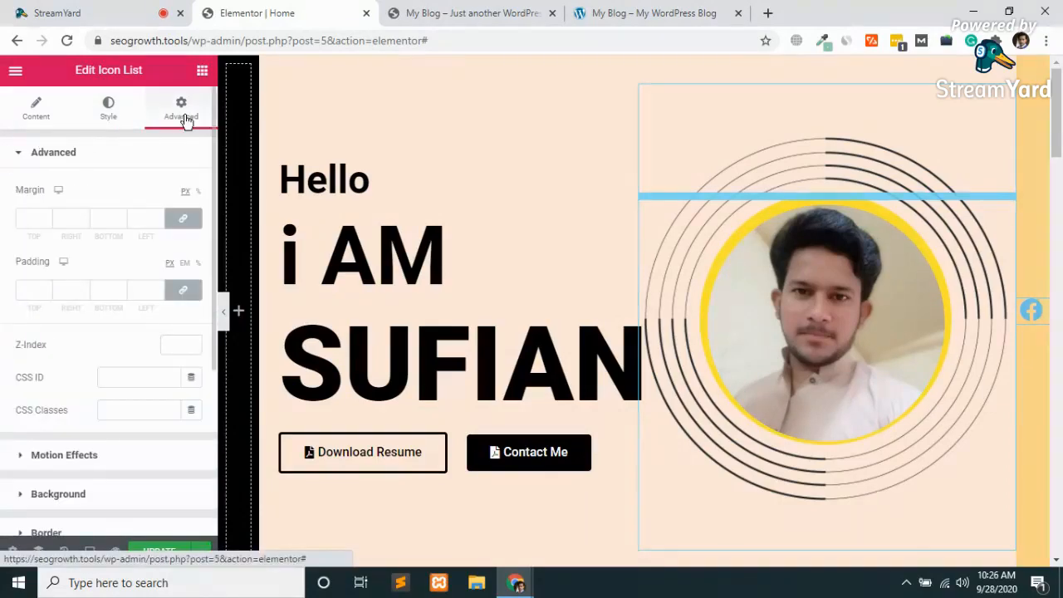
Step: Duplicate the Facebook item in the icon list four times
left_click(36, 118)
left_click(186, 246)
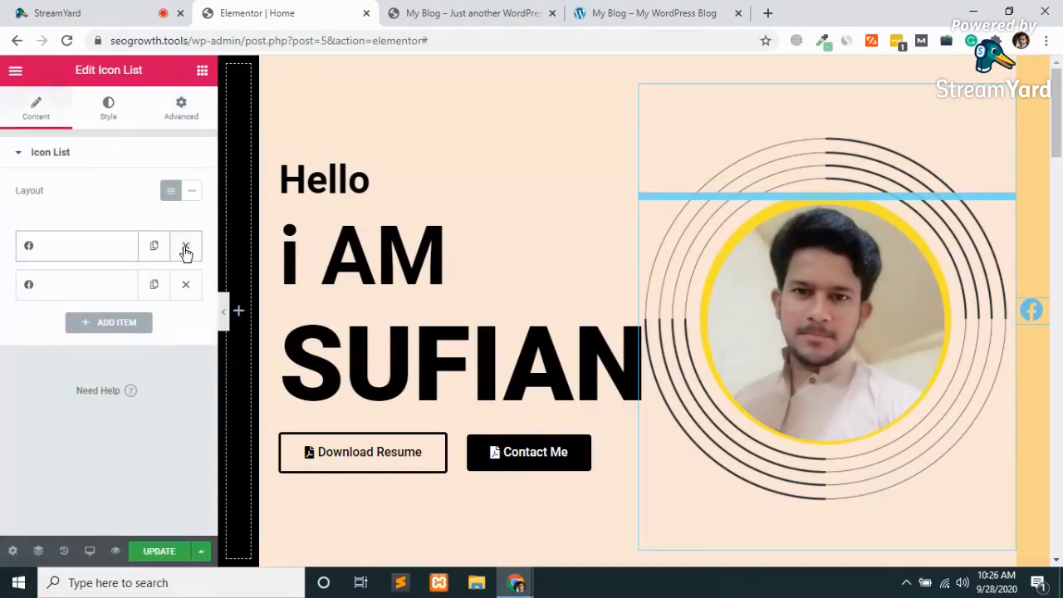
left_click(158, 288)
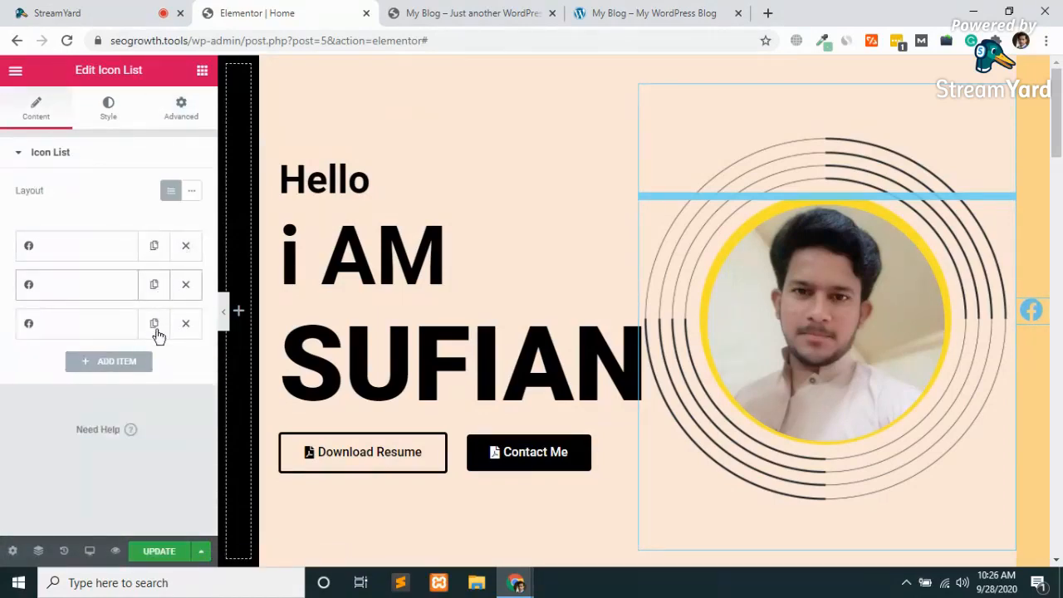
left_click(155, 327)
left_click(153, 363)
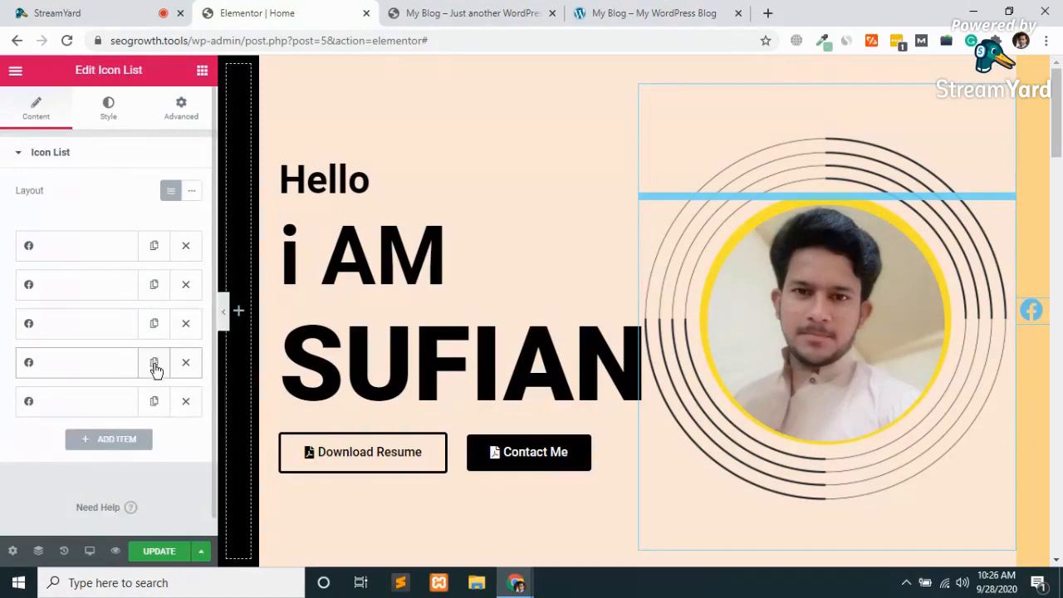
Step: Replace the second list item's Facebook icon with the plain Twitter icon, searching the icon library for "twi"
left_click(46, 290)
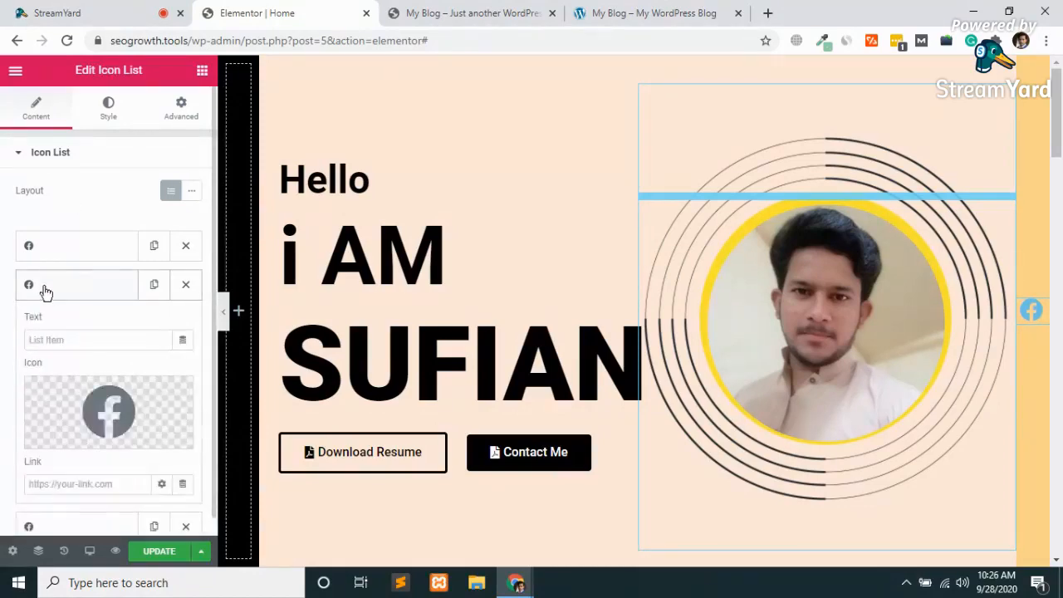
left_click(60, 445)
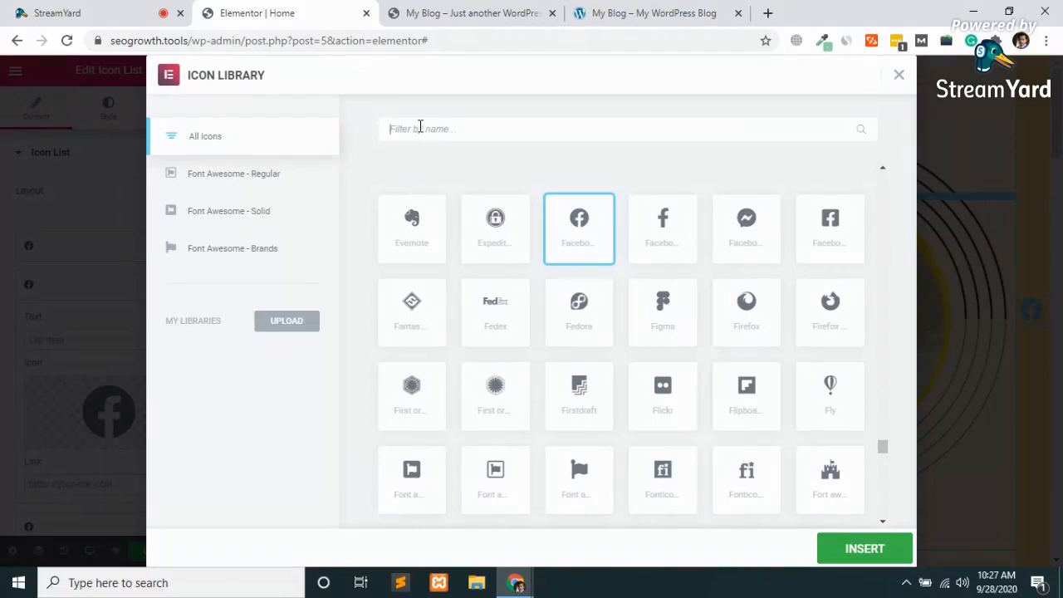
type("twi")
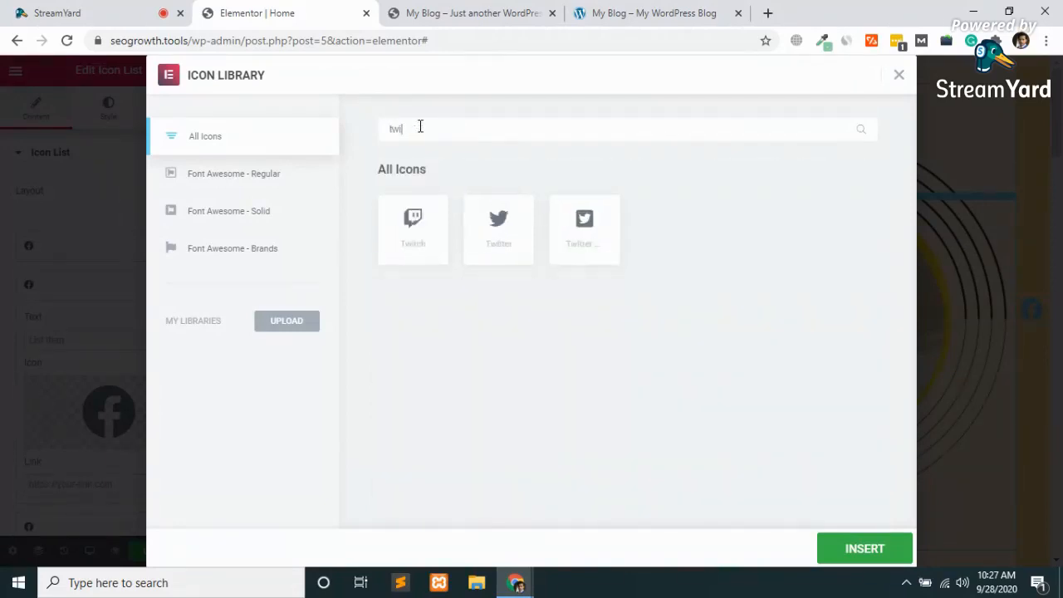
left_click(499, 241)
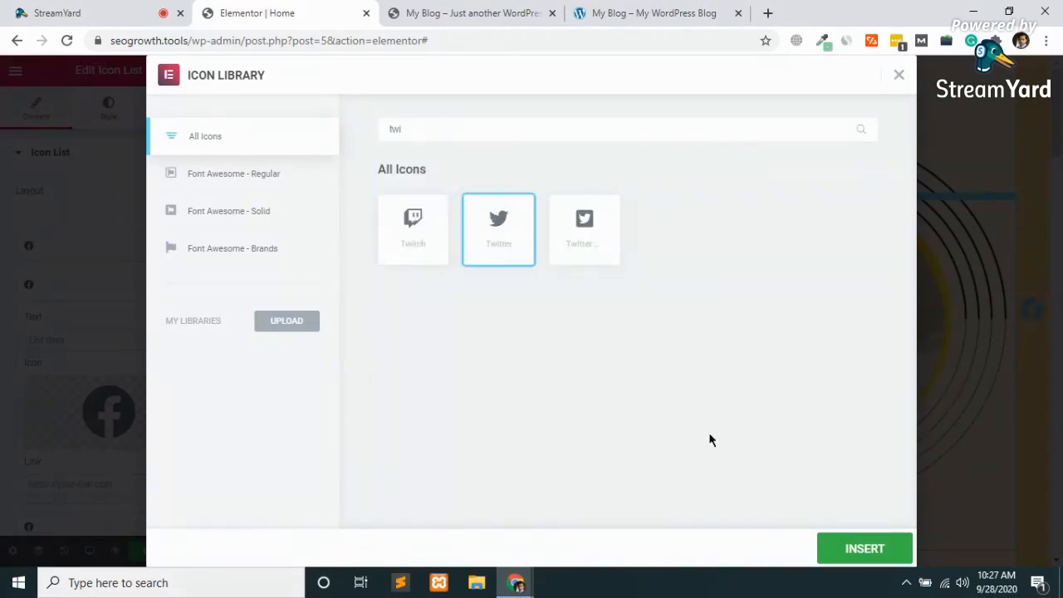
left_click(862, 549)
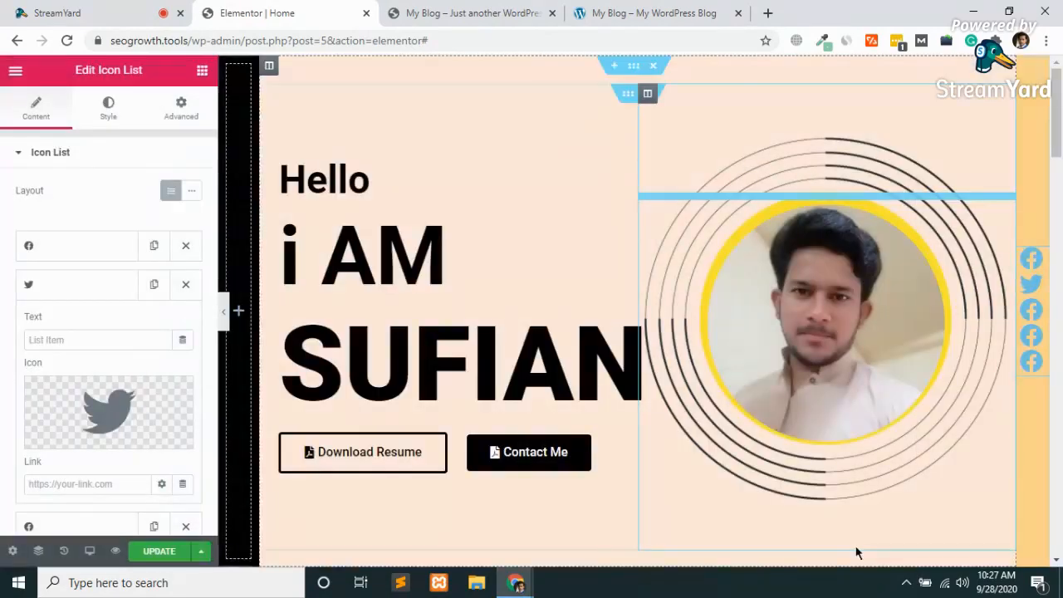
left_click(103, 294)
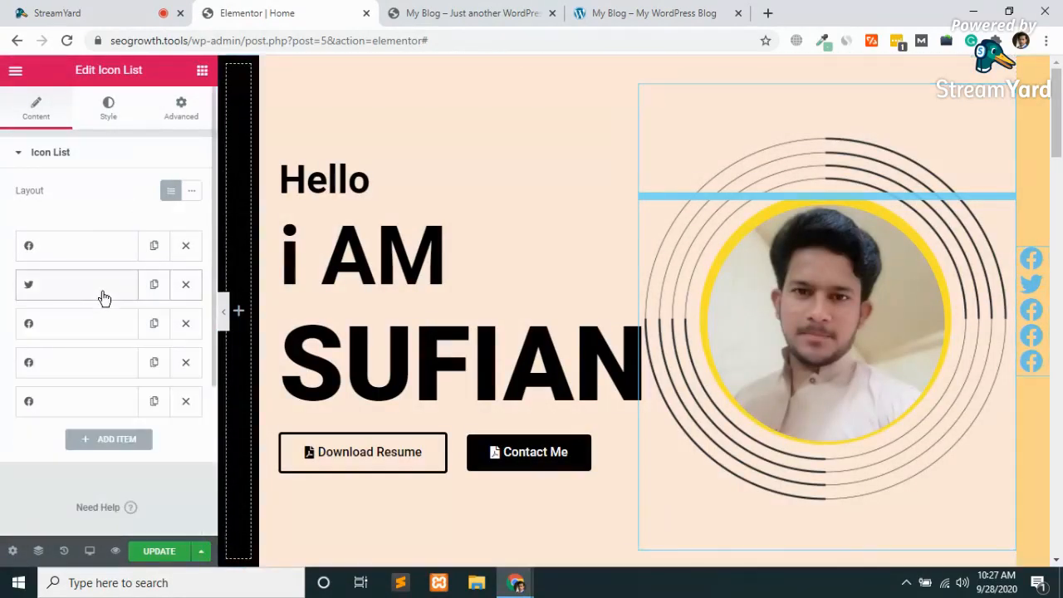
Step: Replace the third list item's Facebook icon with the round WhatsApp icon, searching the icon library for "what"
left_click(123, 336)
left_click(104, 456)
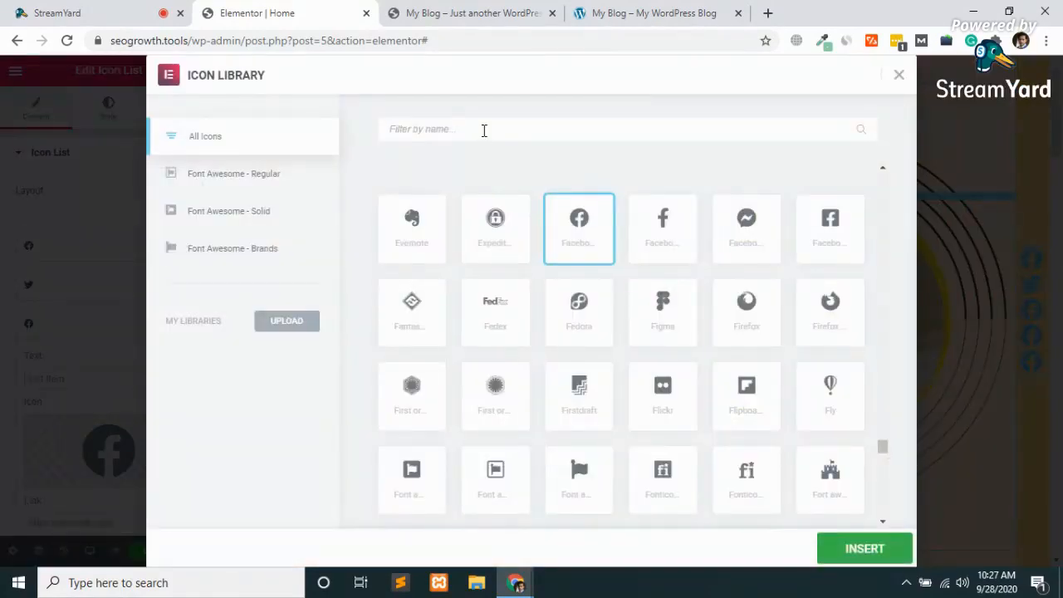
type("w")
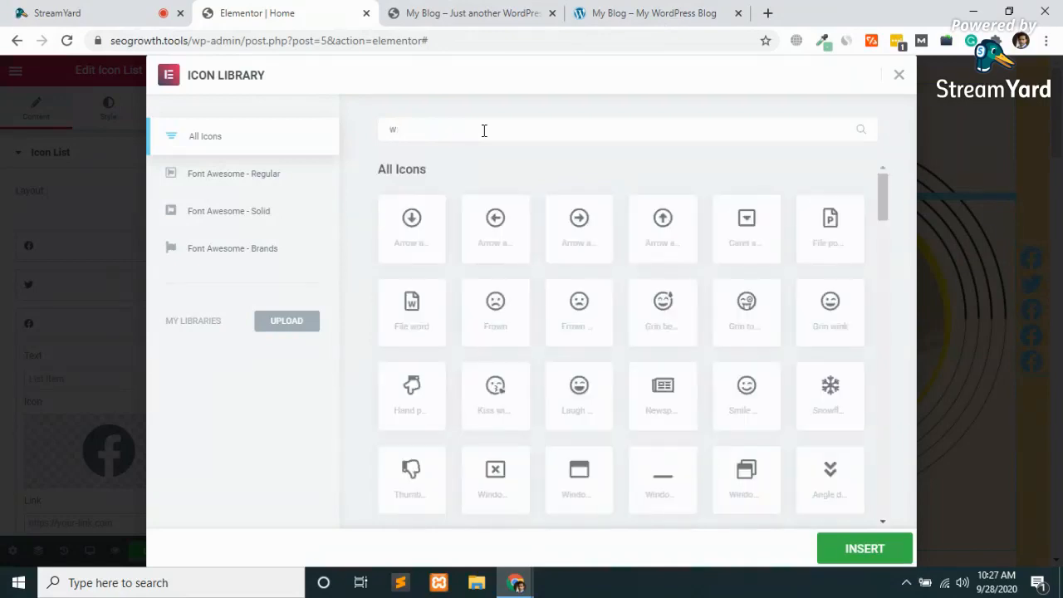
type("hat")
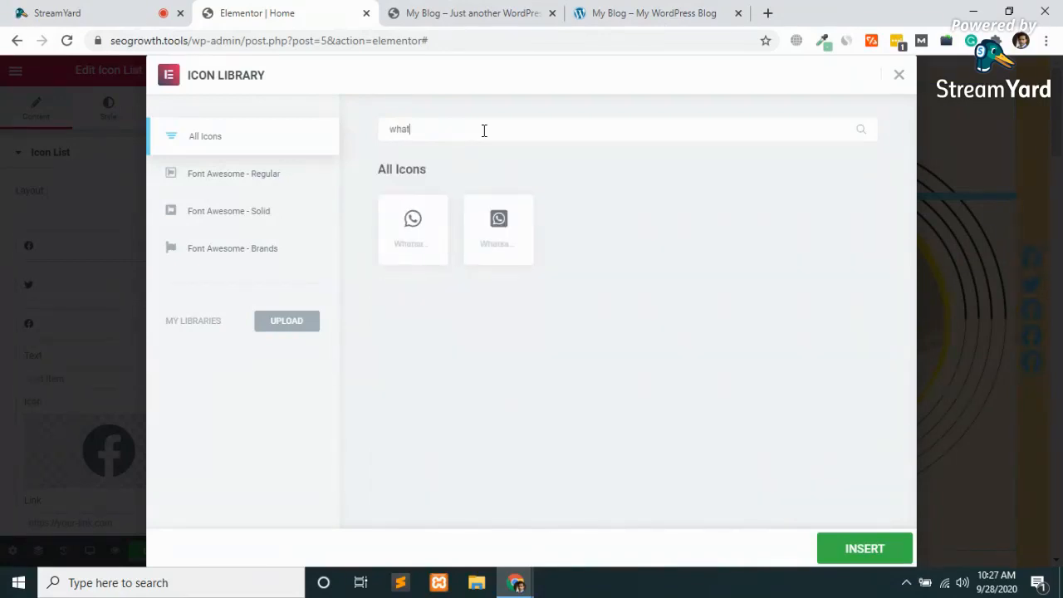
left_click(426, 239)
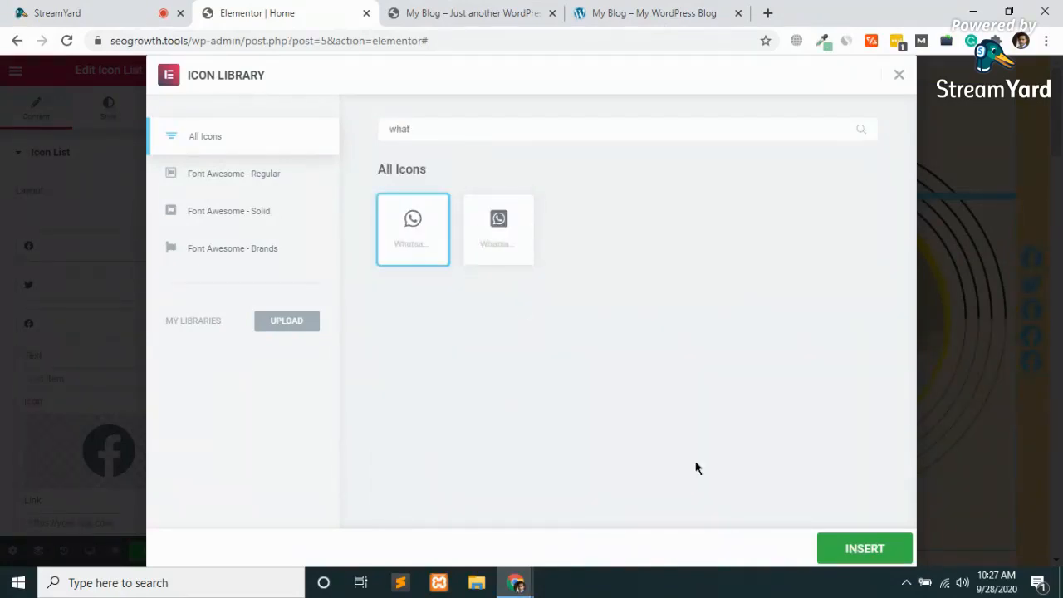
left_click(841, 560)
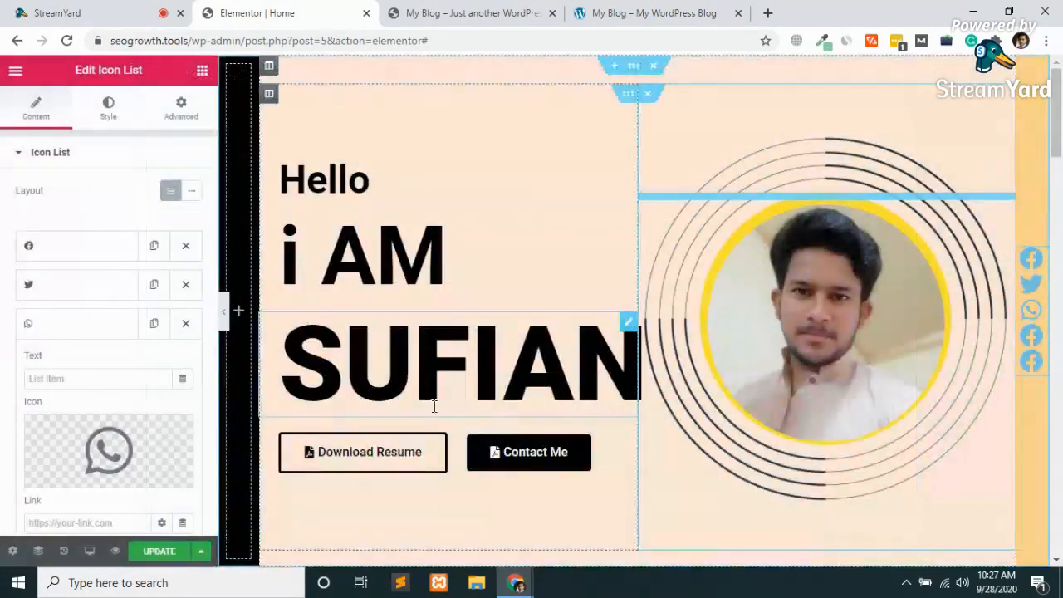
Step: Delete every item of the icon list except the first Facebook item
left_click(189, 287)
left_click(188, 287)
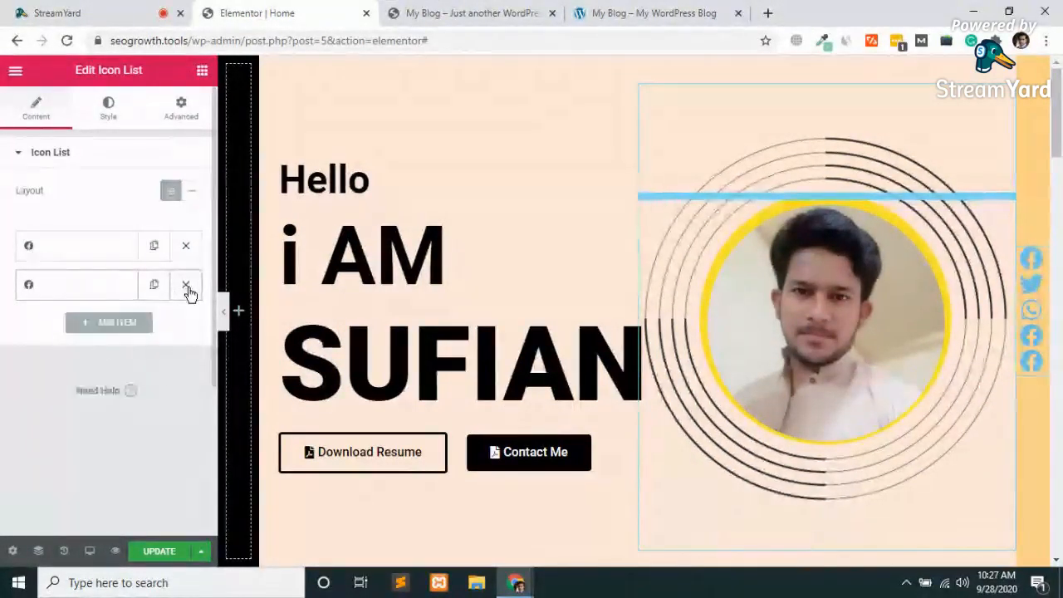
left_click(187, 287)
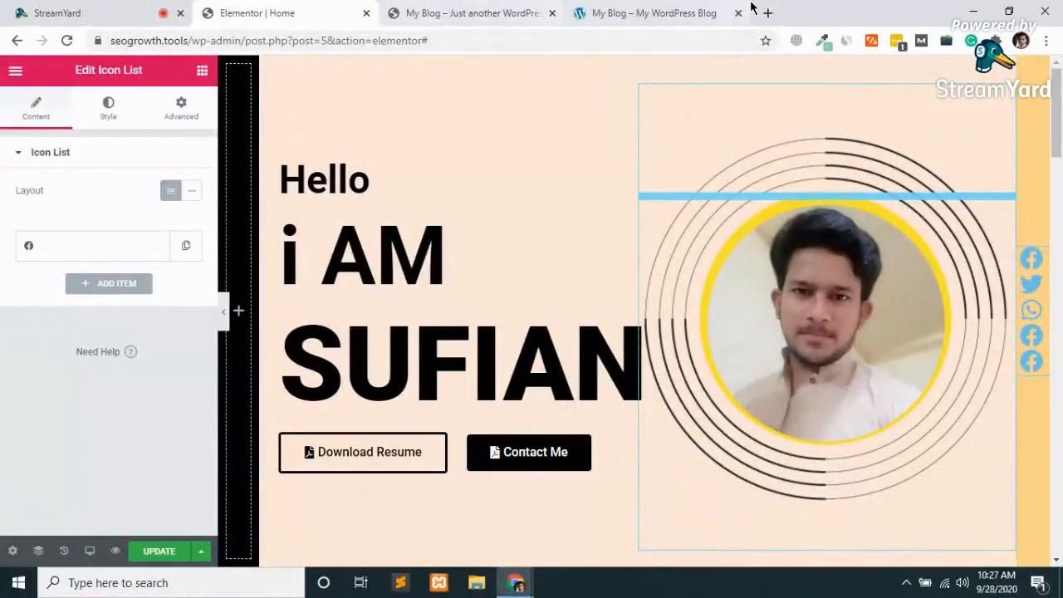
Step: After checking the reference site's social icons, set the icon list's icon color to black (#000000)
left_click(655, 13)
scroll(966, 245, "up", 20)
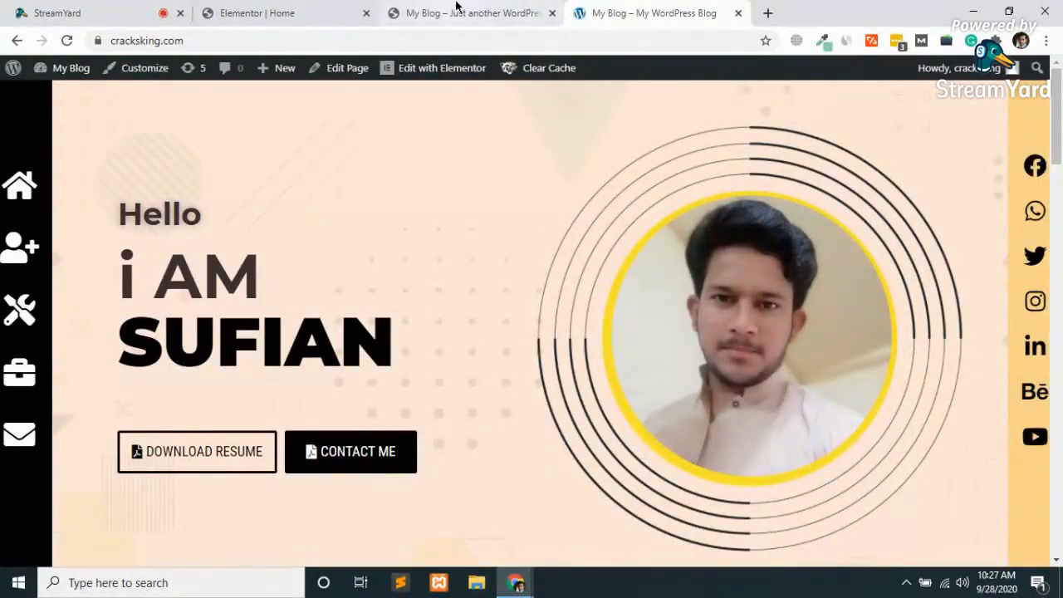
left_click(274, 12)
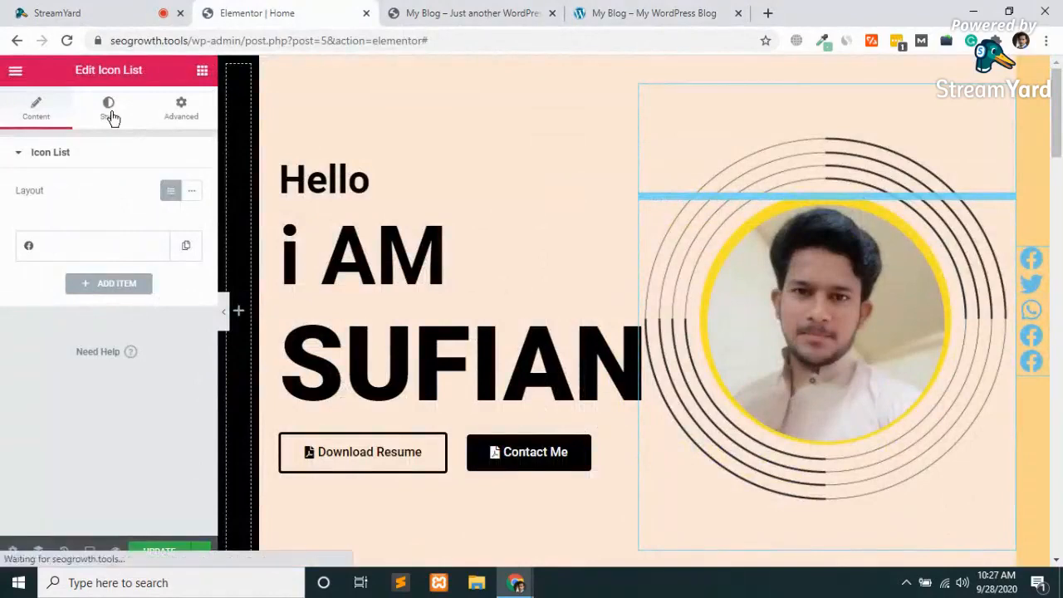
left_click(110, 110)
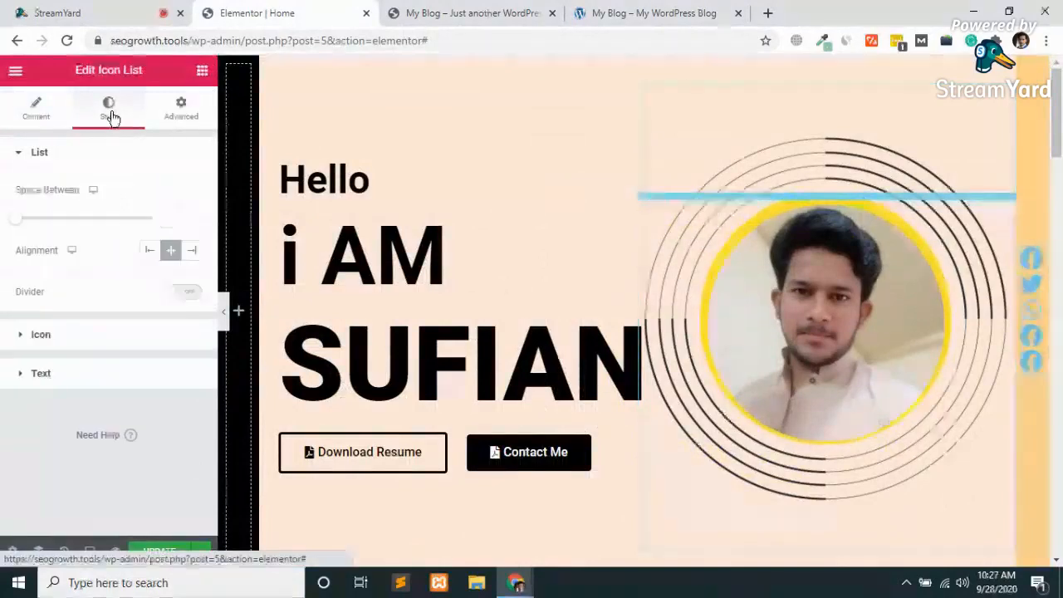
left_click(47, 332)
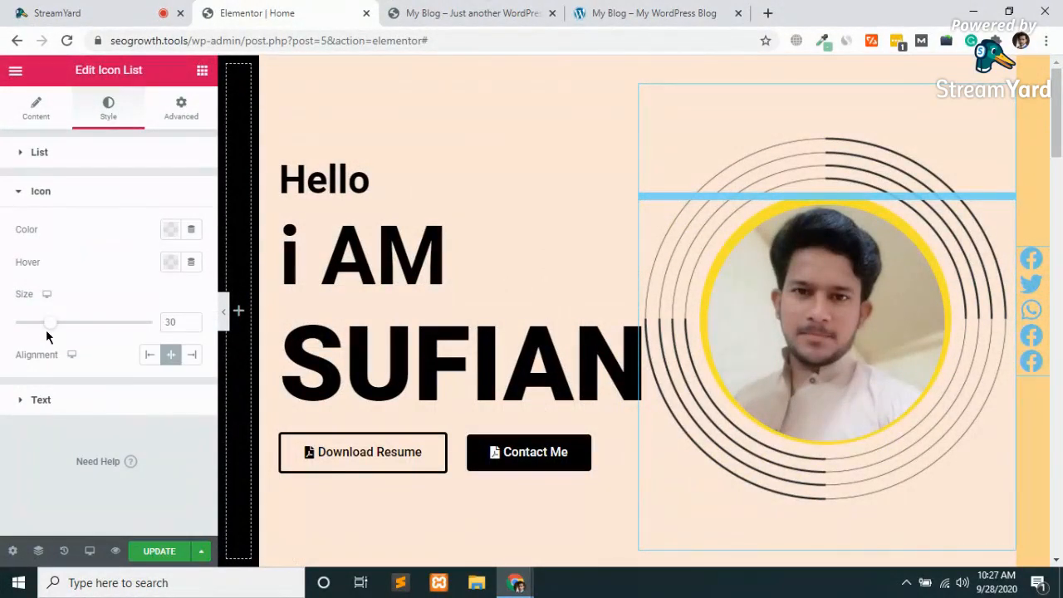
left_click(169, 230)
left_click(219, 265)
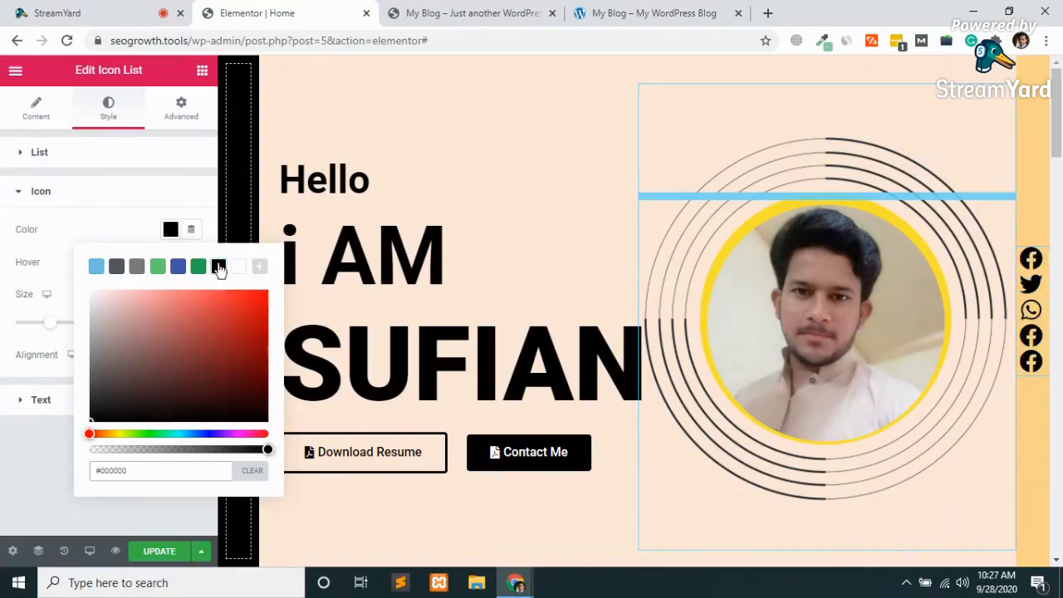
left_click(40, 200)
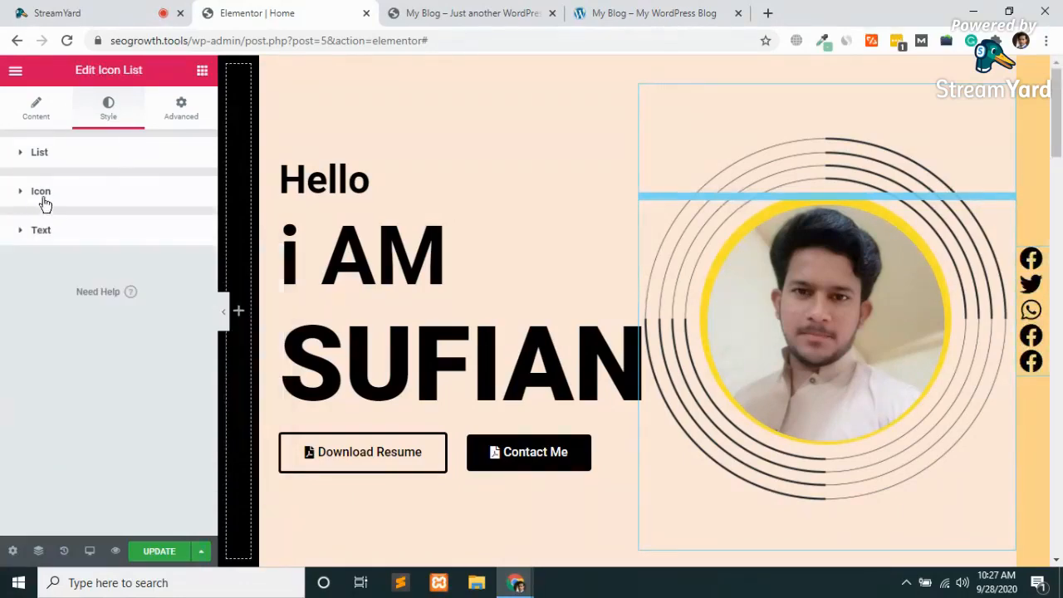
Step: Sample the social icon column's background color and apply #FBD38B as the icons' hover color
left_click(39, 199)
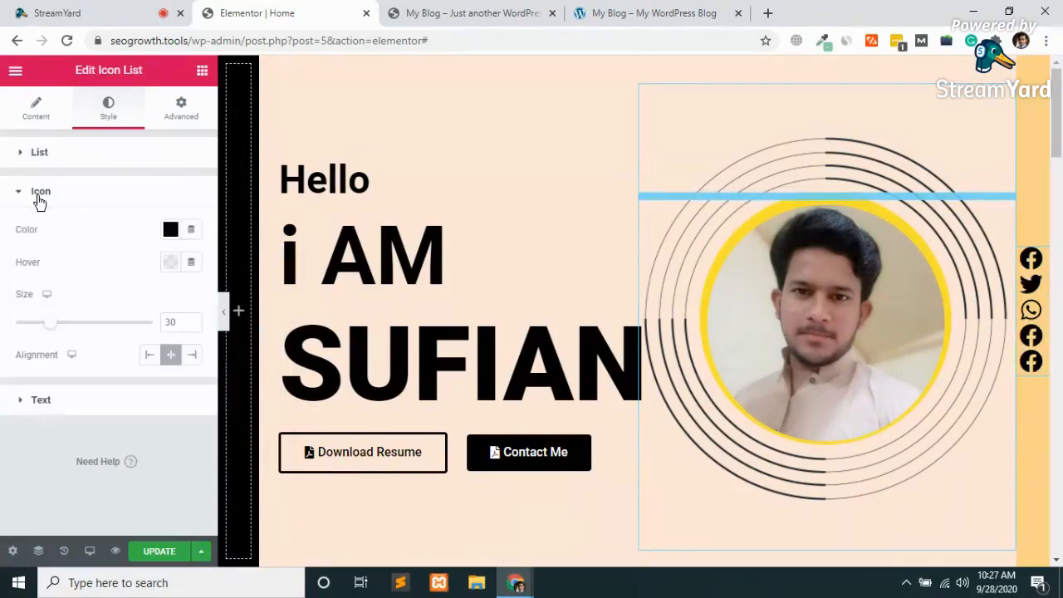
left_click(170, 263)
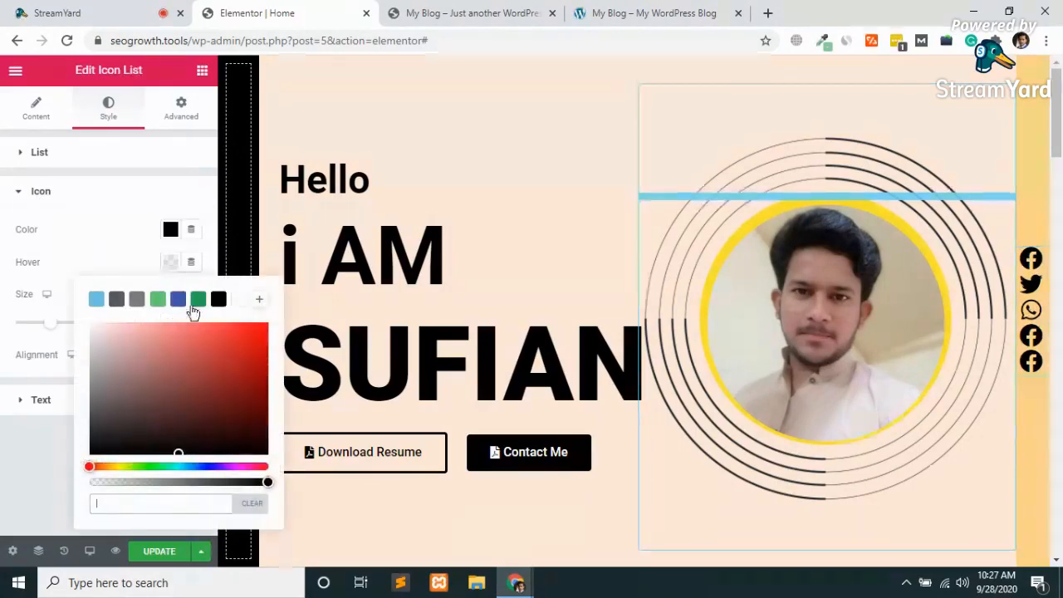
left_click(824, 42)
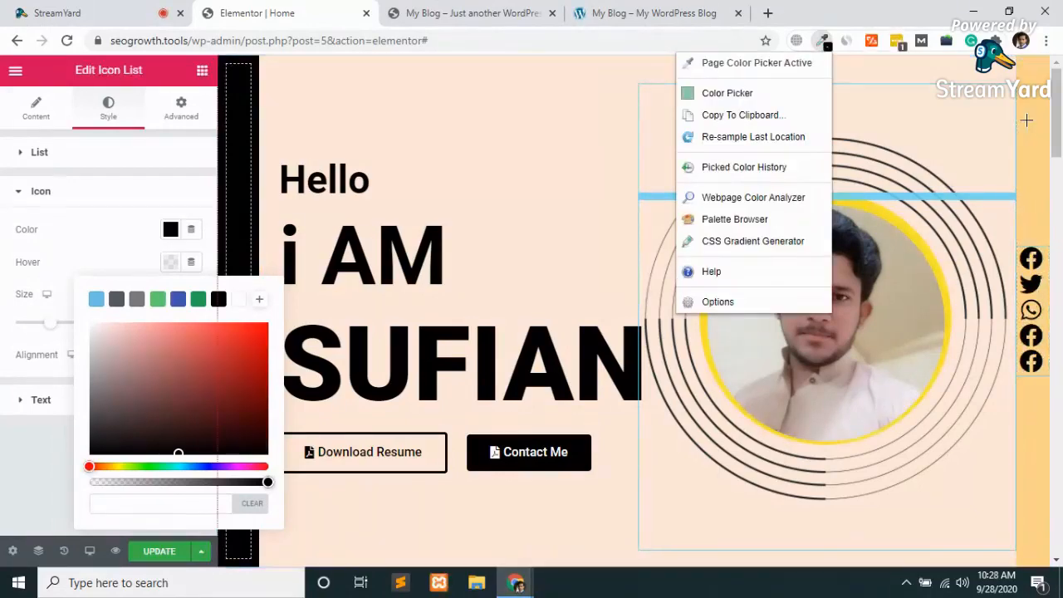
left_click(751, 63)
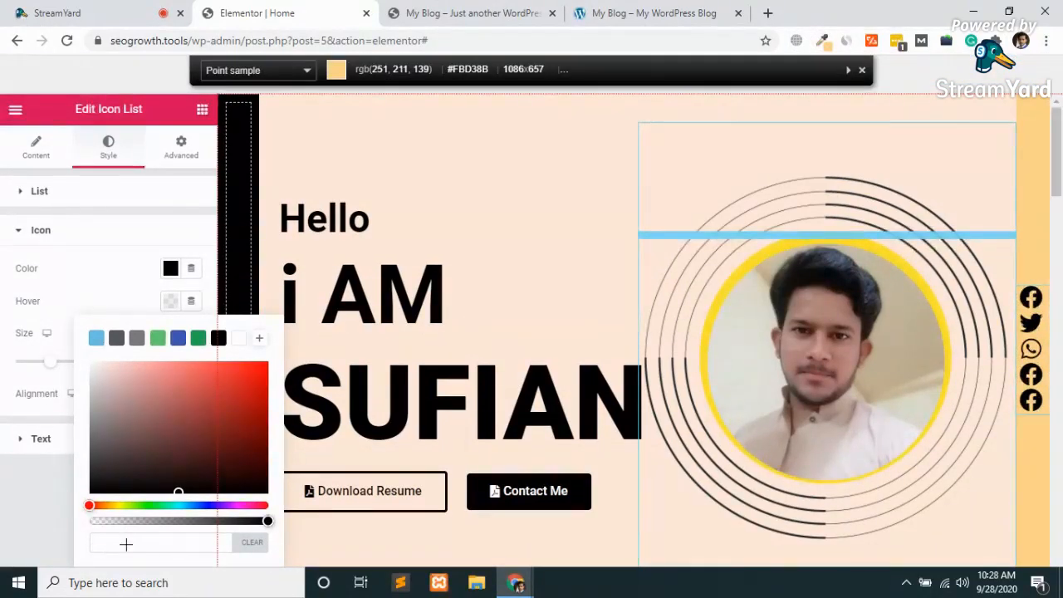
left_click(125, 541)
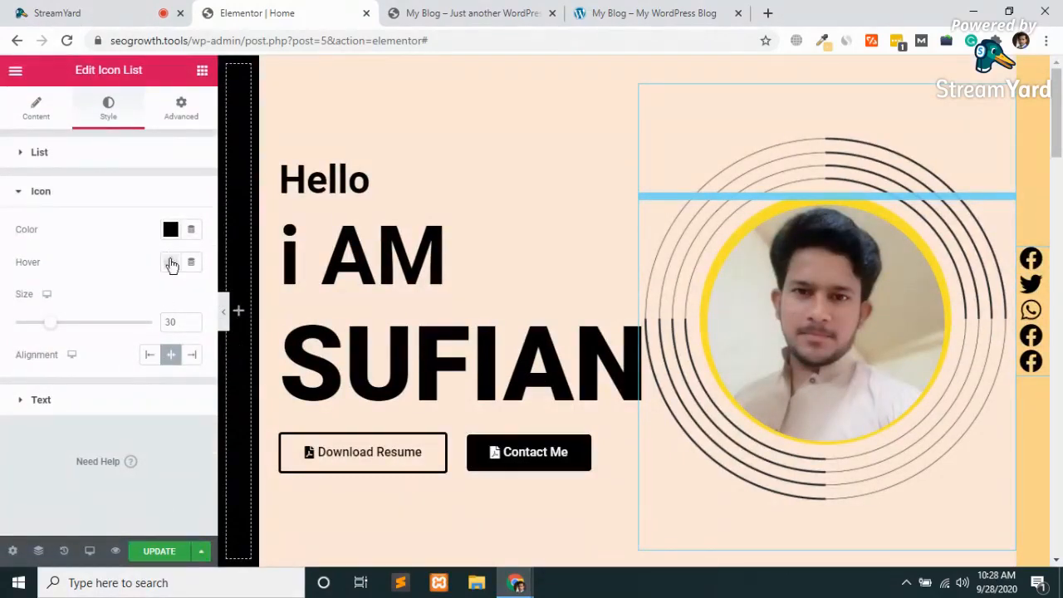
left_click(170, 263)
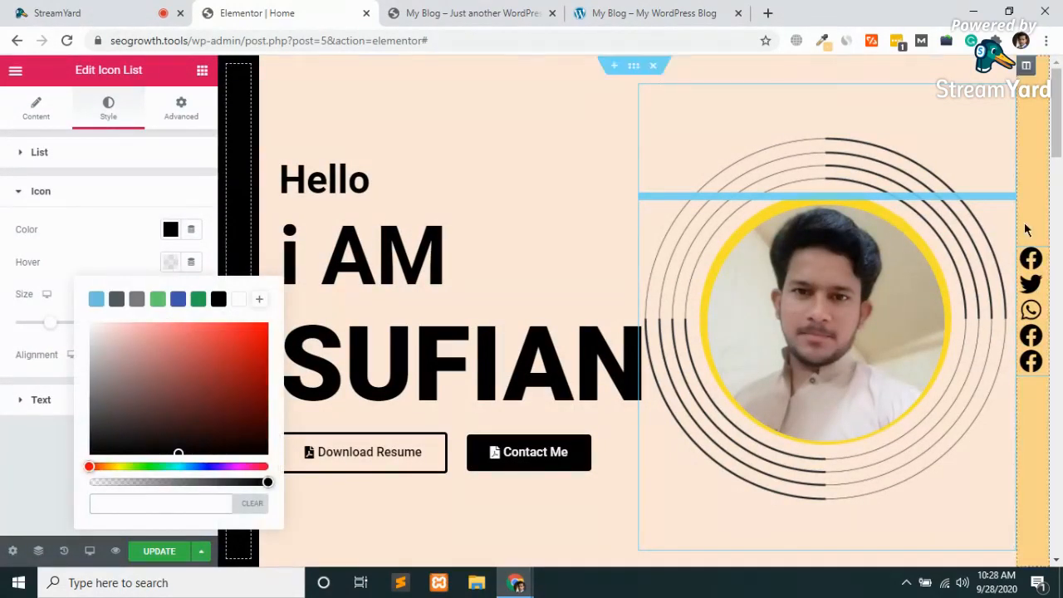
left_click(119, 503)
key("ctrl+v")
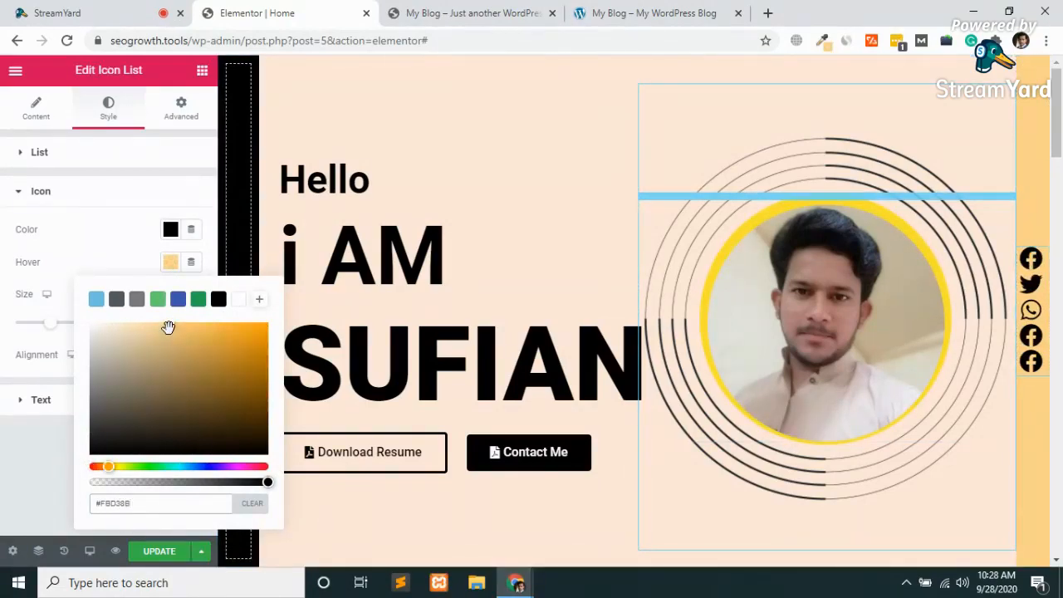
Step: Adjust the icon hover color to dark olive #506009 and update the page
left_click_drag(168, 330, 165, 398)
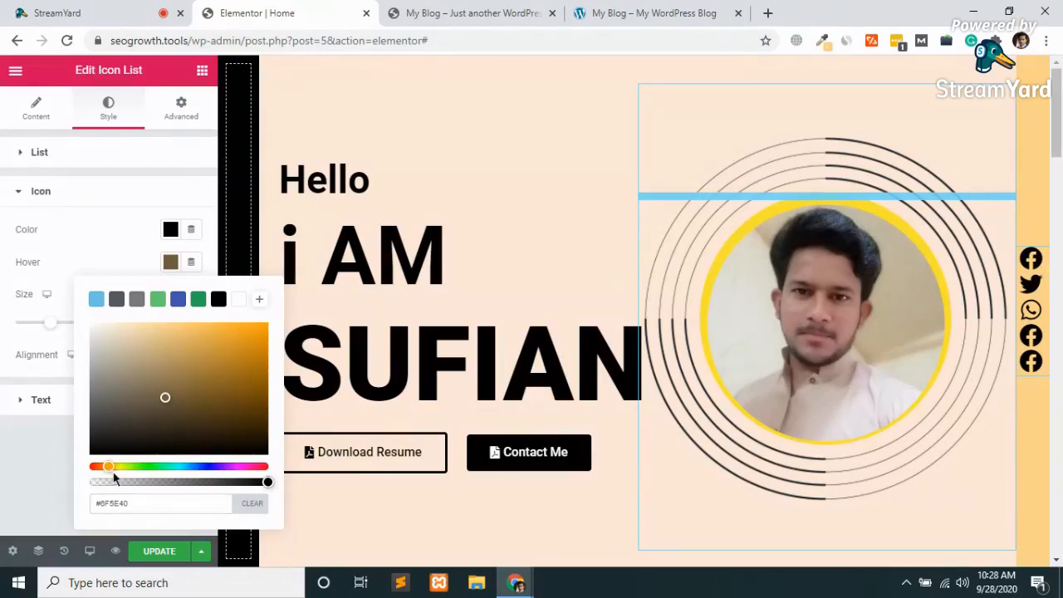
left_click_drag(109, 467, 125, 467)
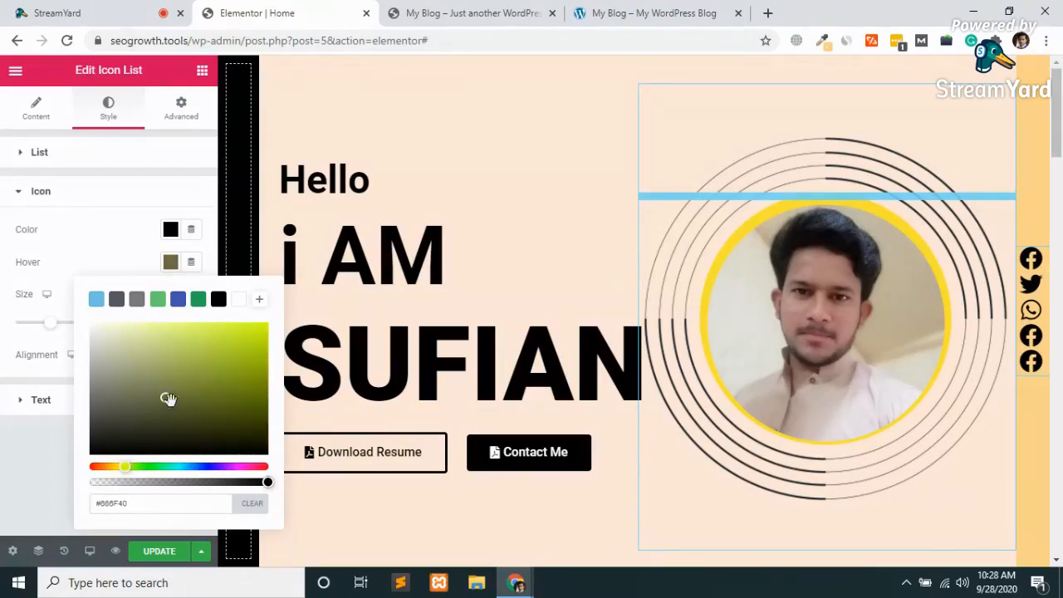
left_click_drag(166, 397, 253, 404)
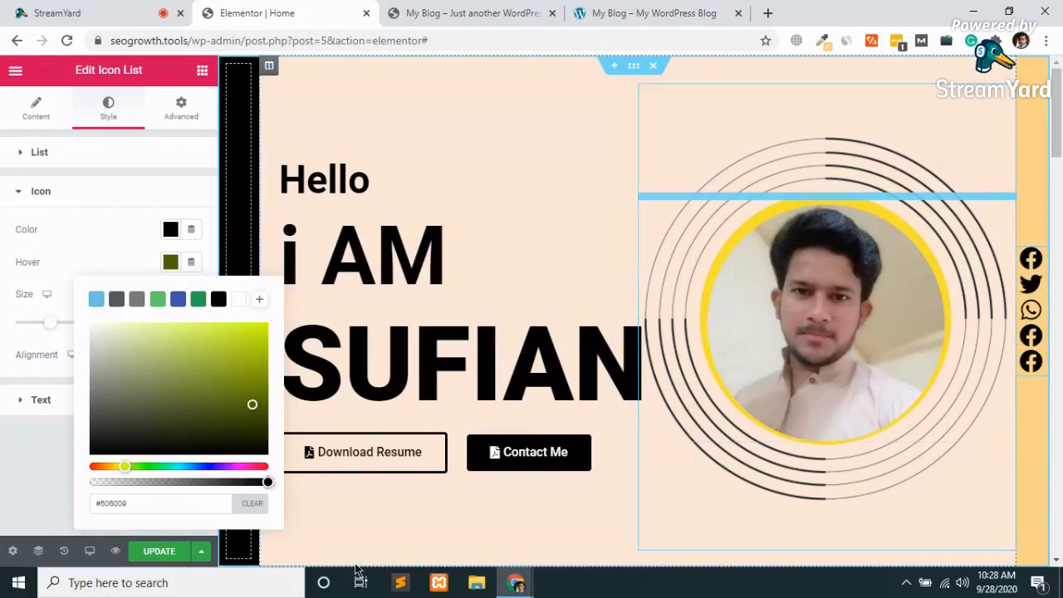
left_click(154, 559)
left_click(154, 559)
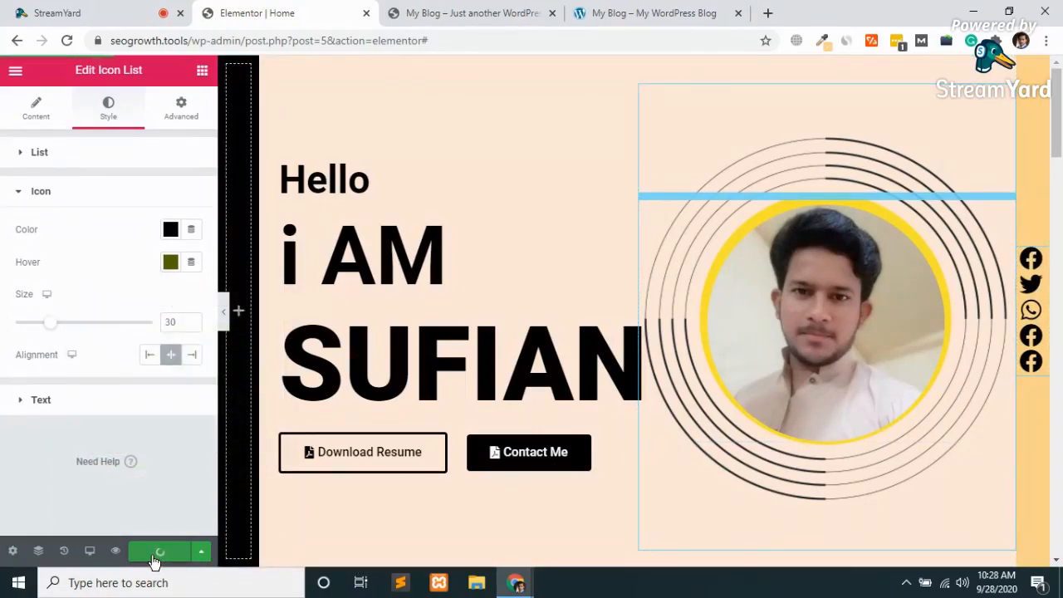
Step: Duplicate the Facebook item in the icon list and change the copy's icon to Twitter from the icon library
left_click(35, 101)
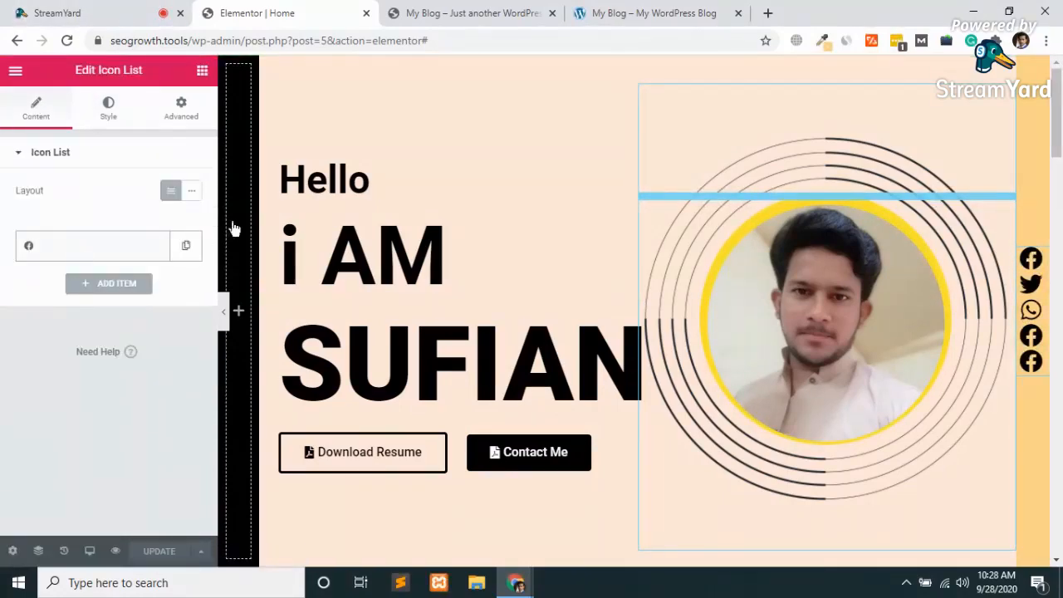
left_click(187, 249)
left_click(80, 284)
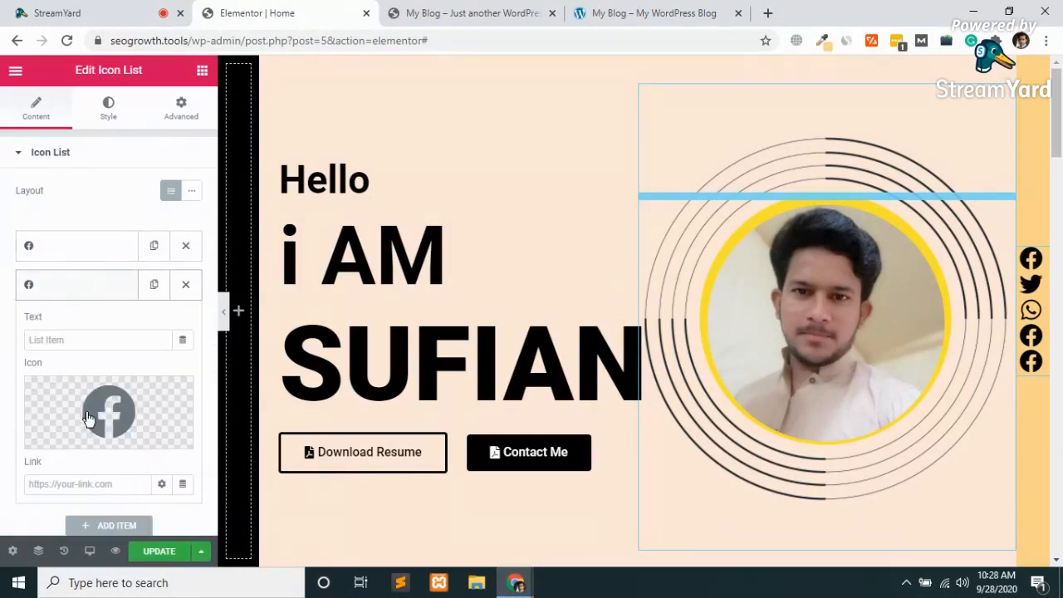
left_click(65, 438)
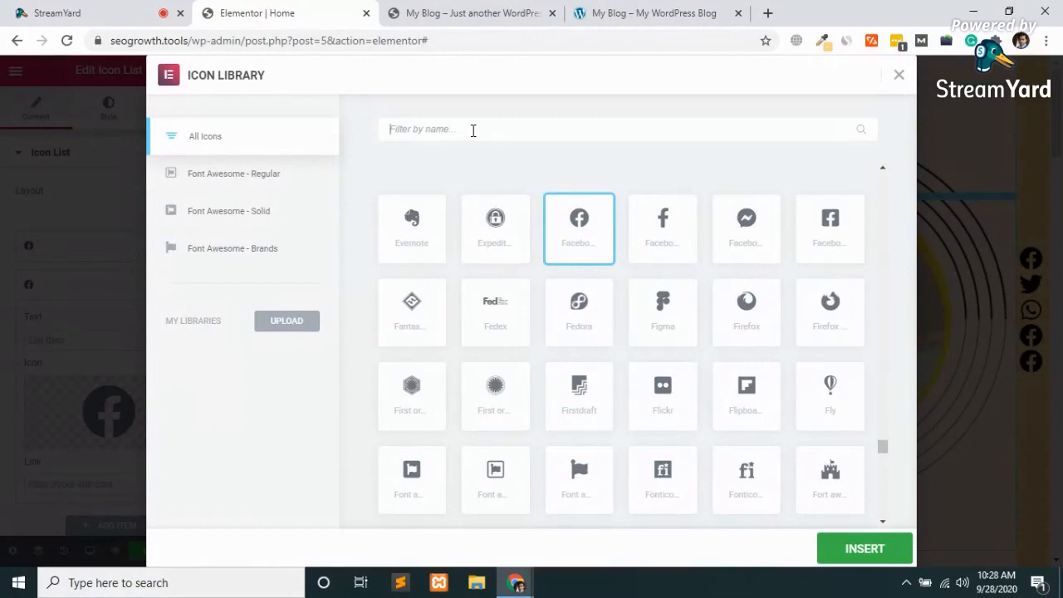
type("twitt")
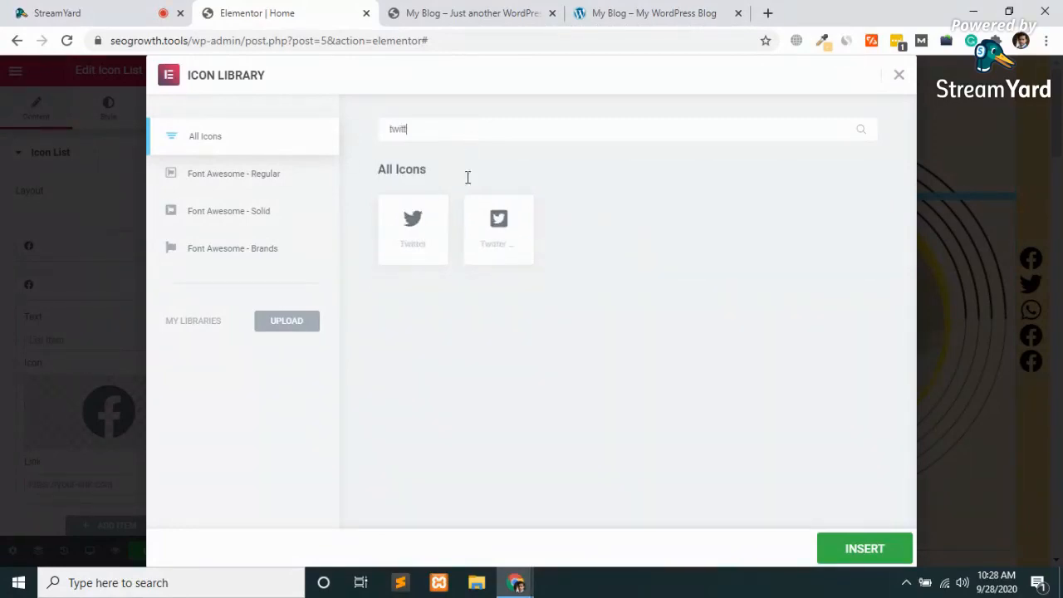
left_click(421, 219)
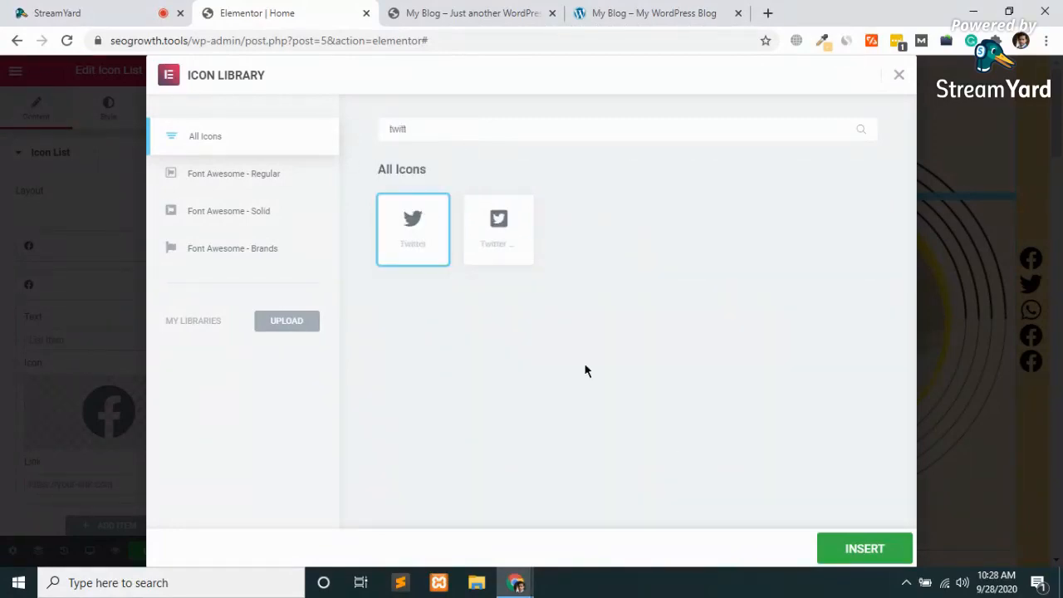
left_click(868, 557)
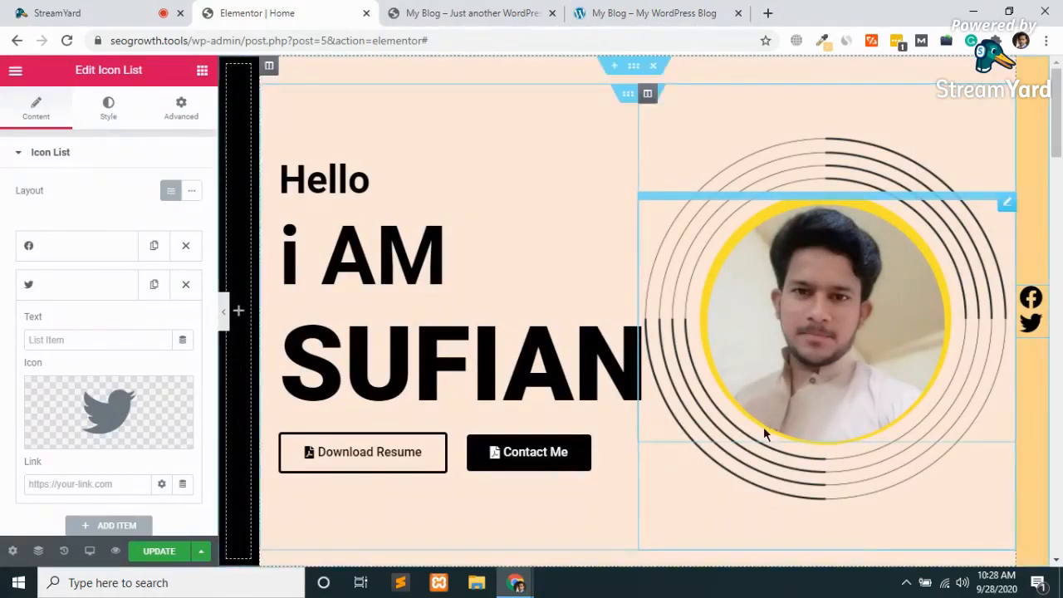
left_click(75, 294)
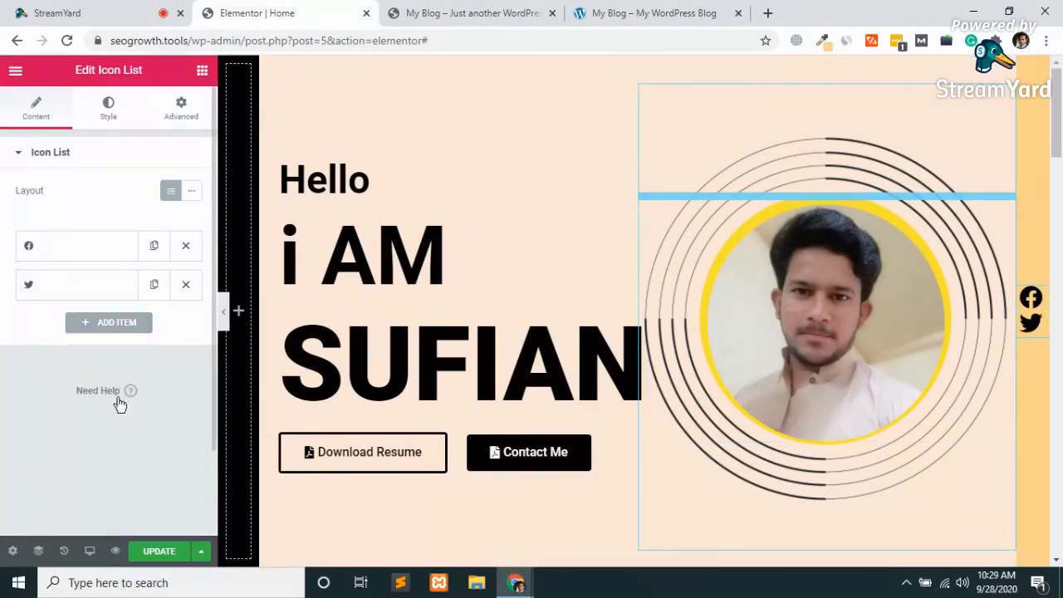
Step: Duplicate the Twitter item and replace the copy's icon with the outlined WhatsApp icon
left_click(154, 286)
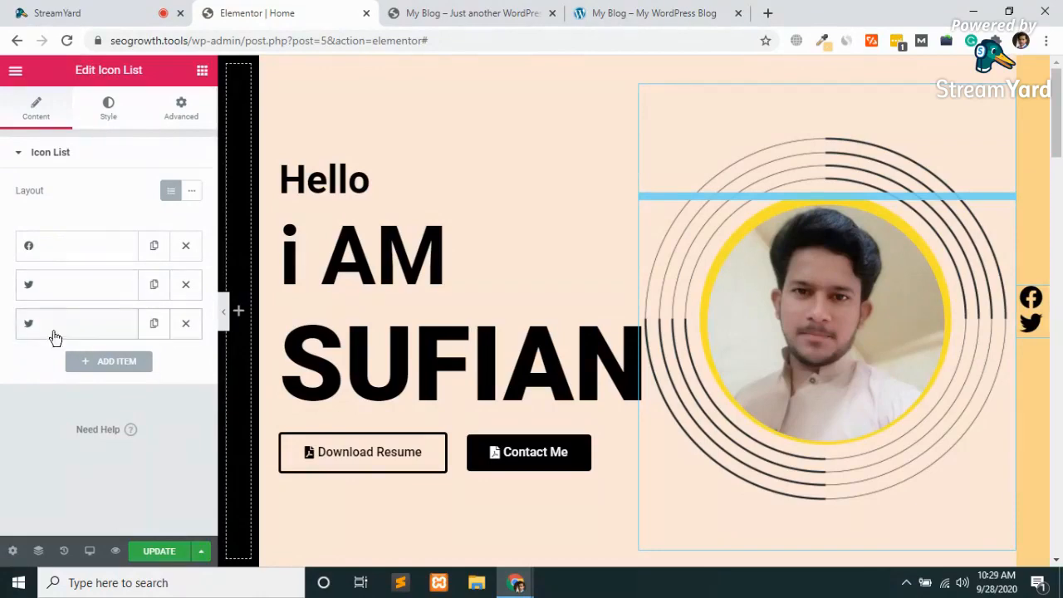
left_click(90, 328)
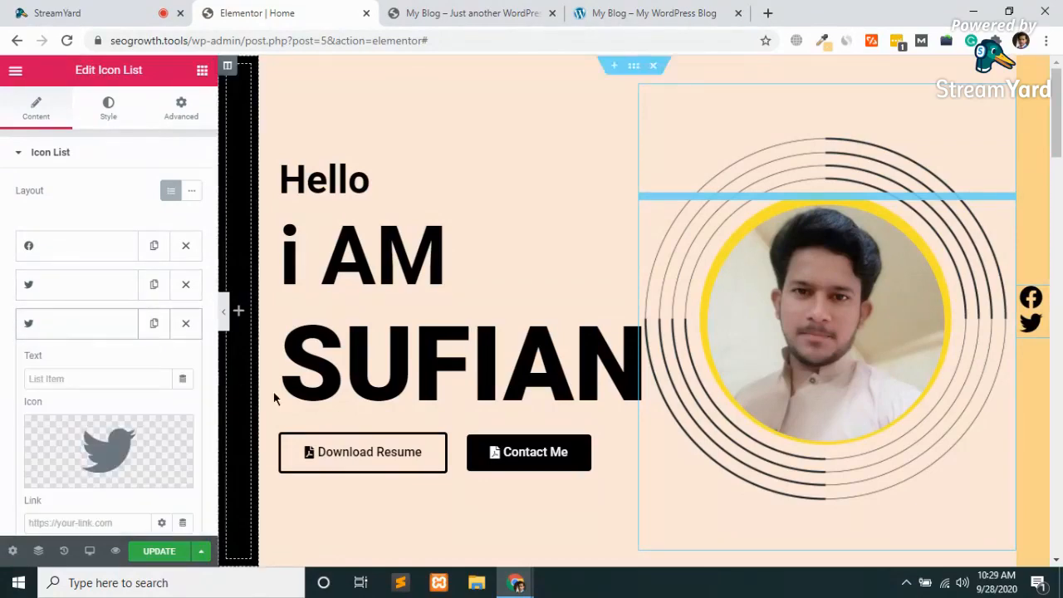
left_click(58, 480)
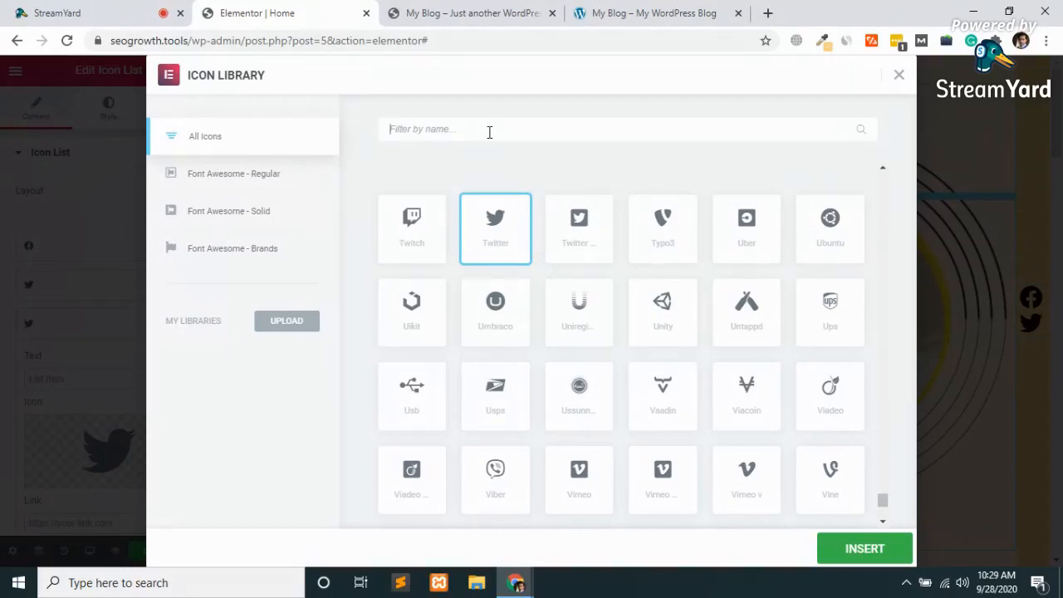
type("whats")
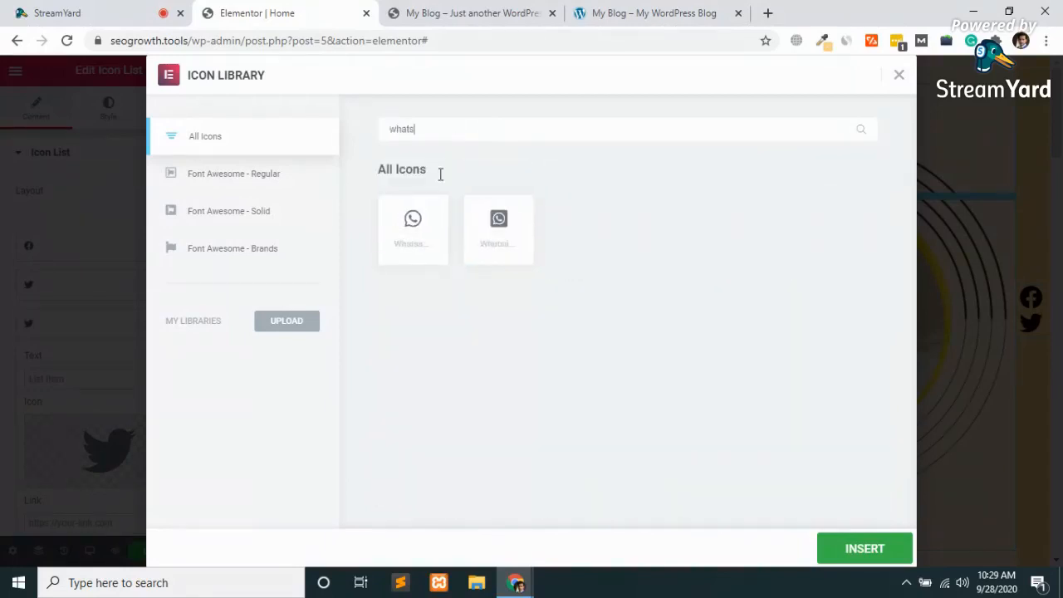
left_click(398, 230)
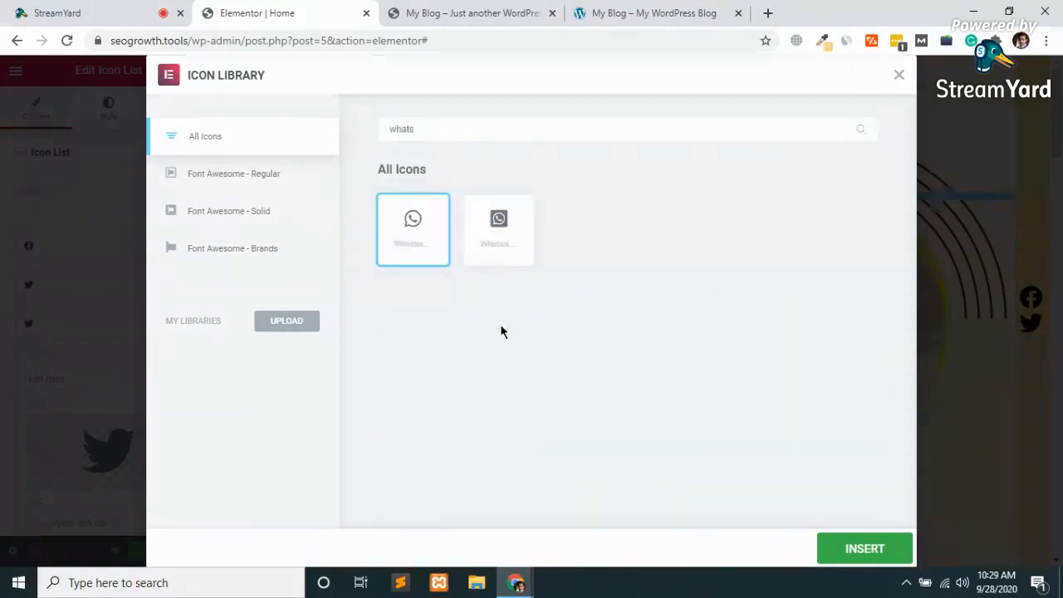
left_click(862, 548)
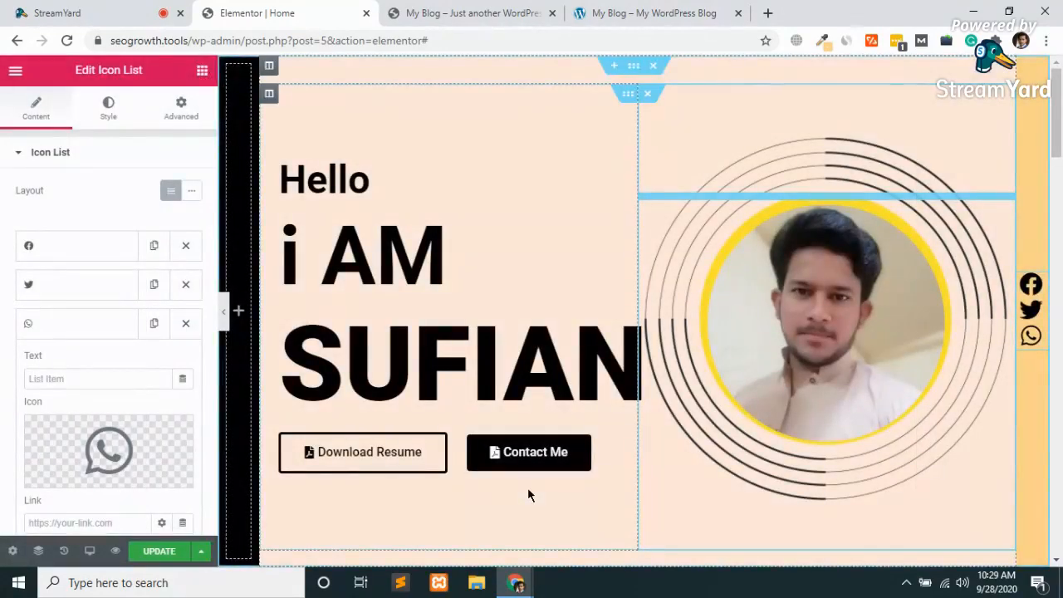
left_click(73, 327)
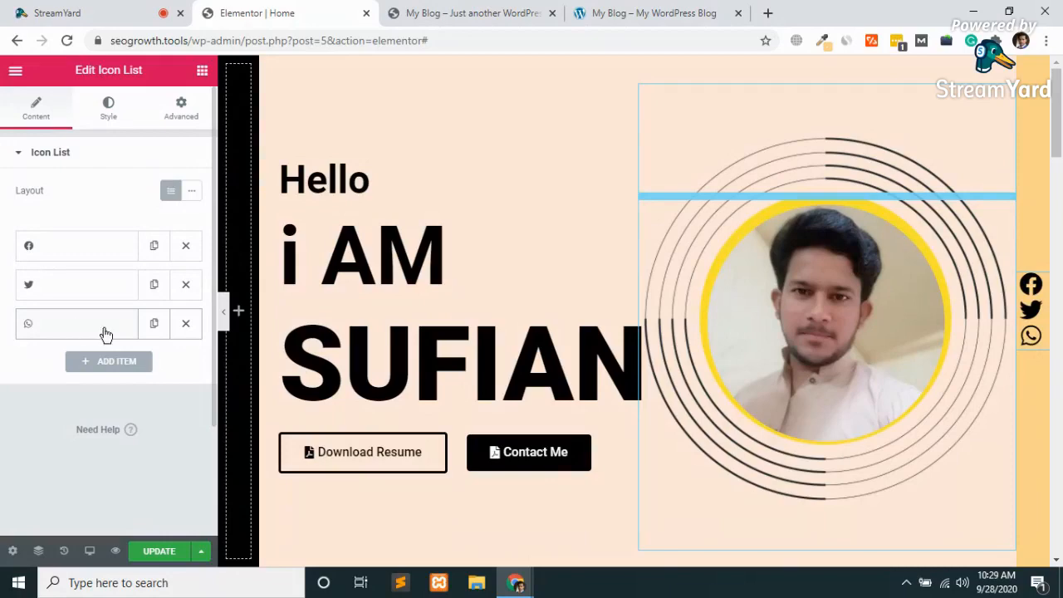
Step: Duplicate the WhatsApp item and replace the copy's icon with the plain YouTube icon
left_click(154, 330)
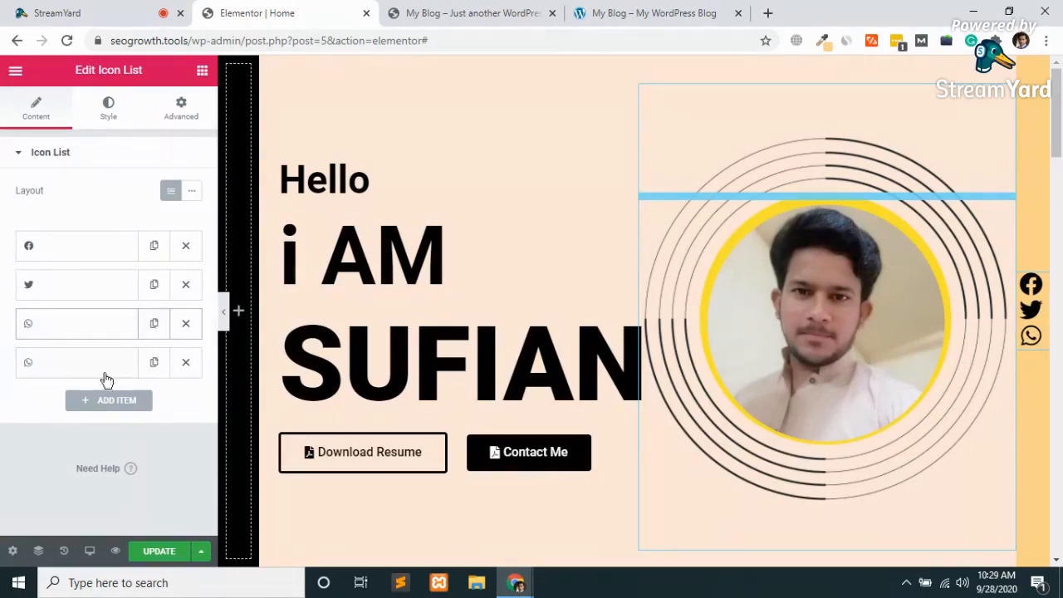
left_click(55, 370)
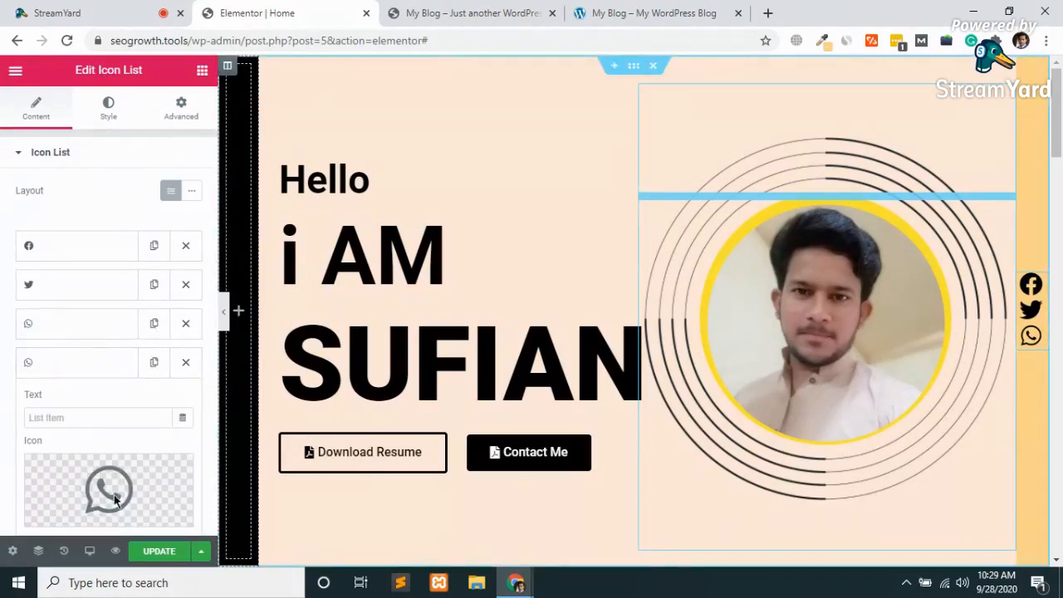
left_click(68, 516)
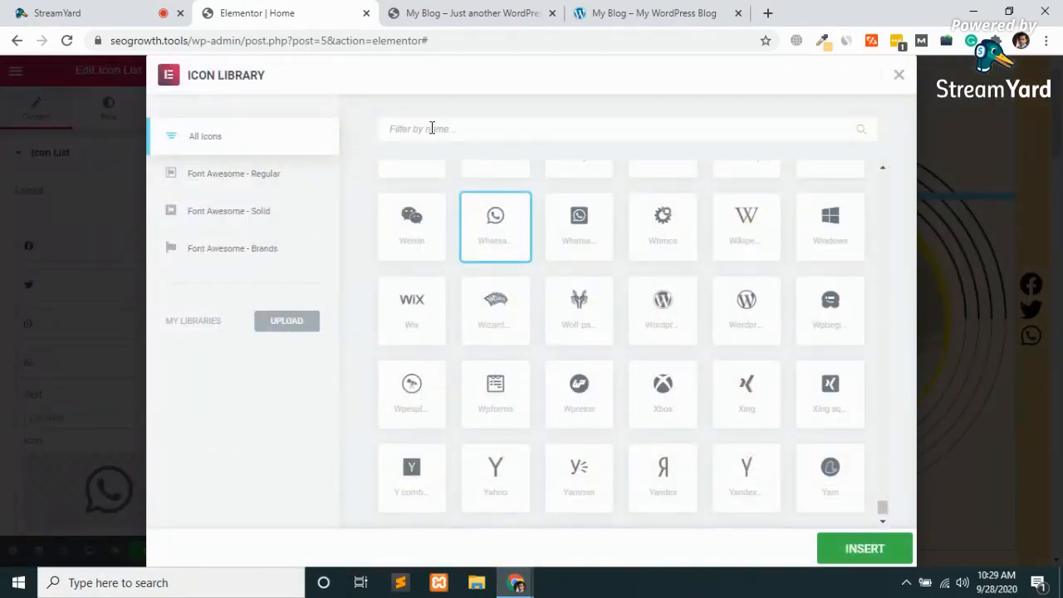
type("yout")
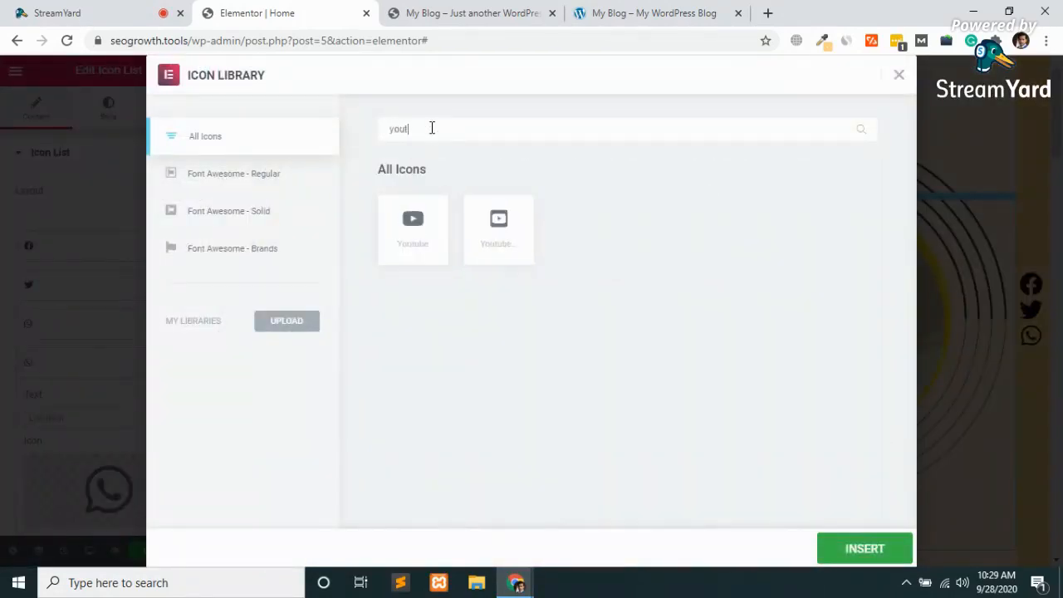
left_click(419, 225)
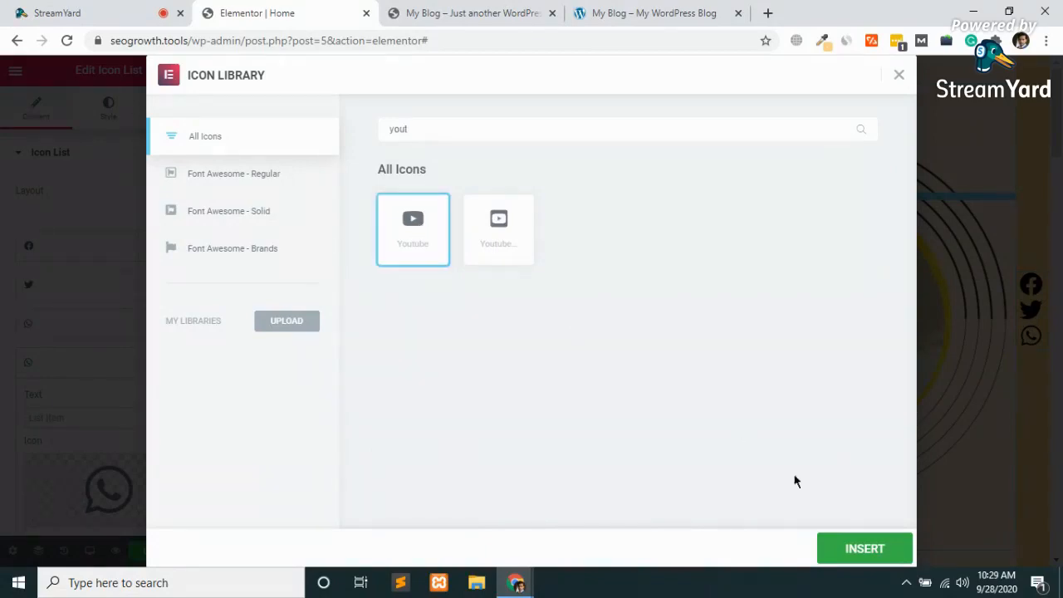
left_click(862, 558)
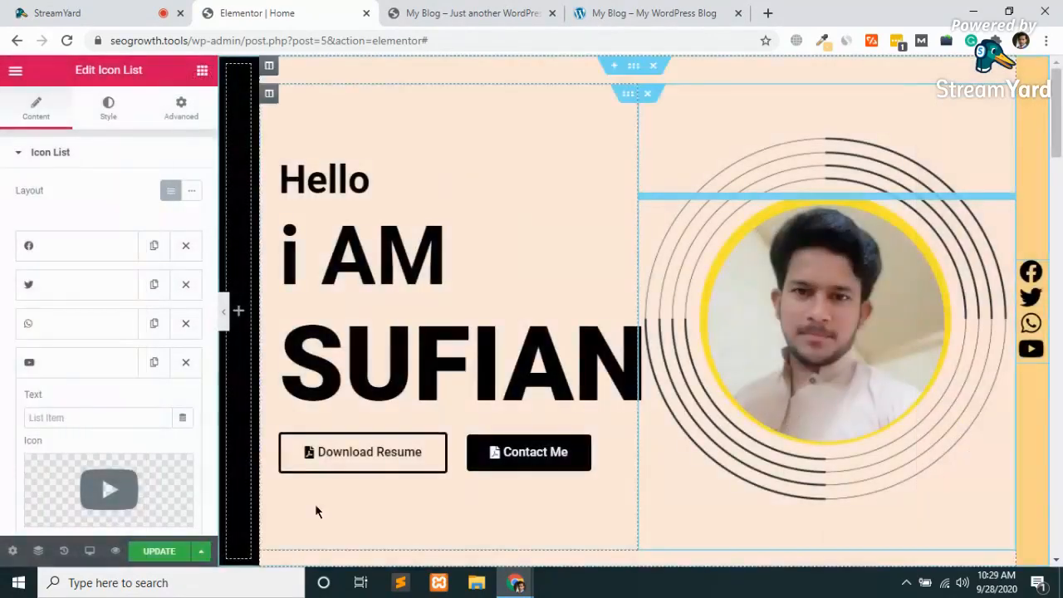
Step: After checking the reference site's social icons, add two more copies of the YouTube item to the icon list
left_click(631, 13)
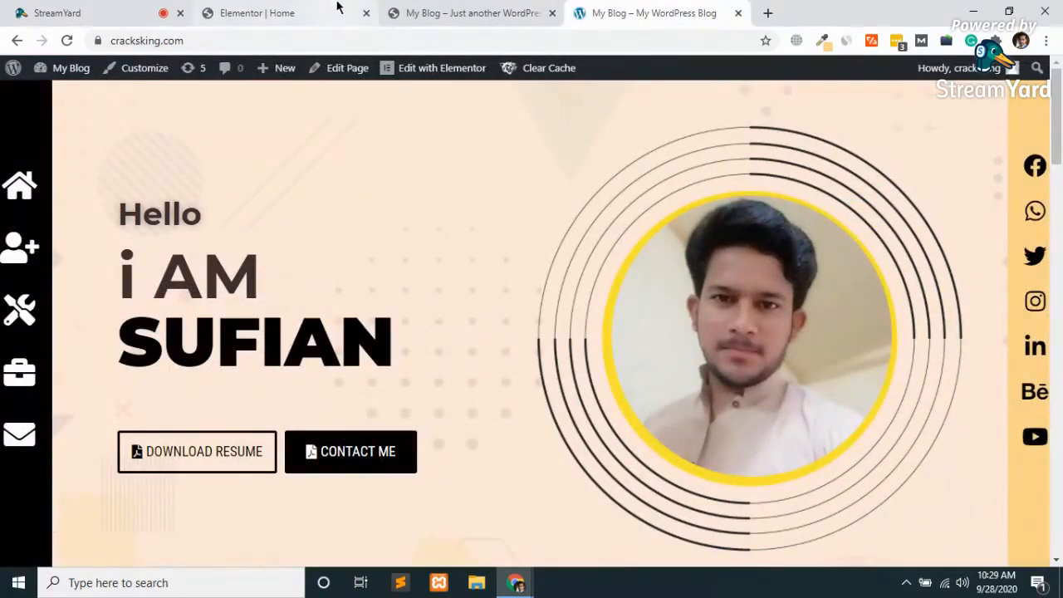
left_click(250, 12)
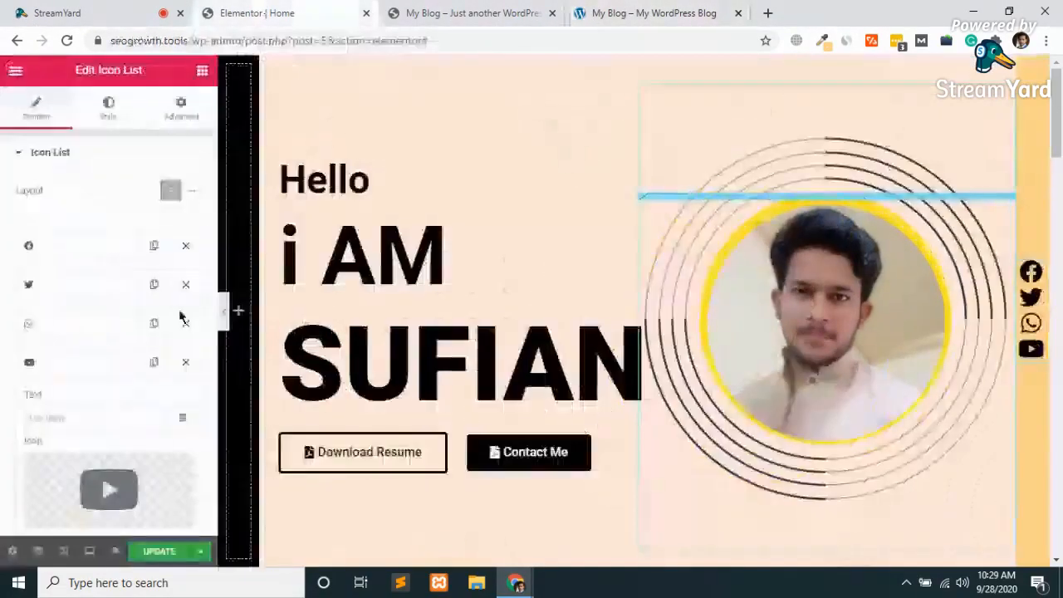
left_click(40, 372)
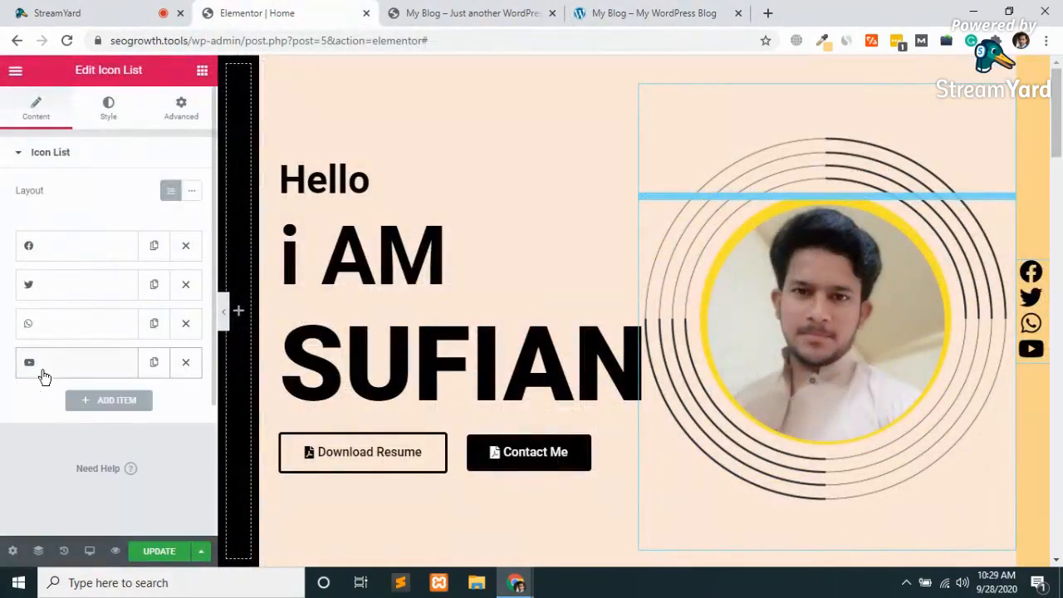
left_click(154, 363)
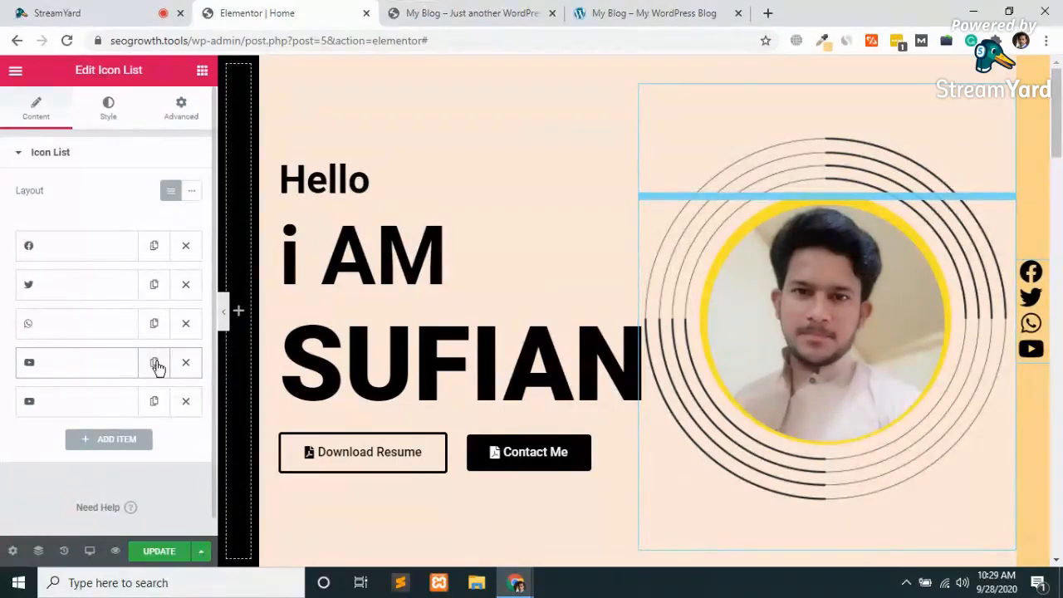
scroll(156, 367, "down", 1)
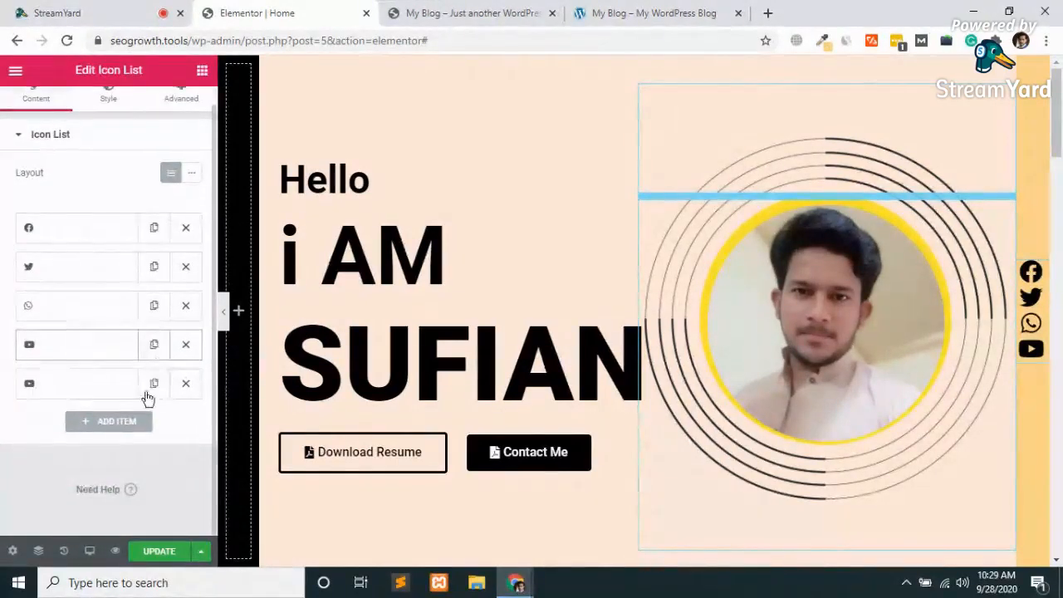
left_click(153, 384)
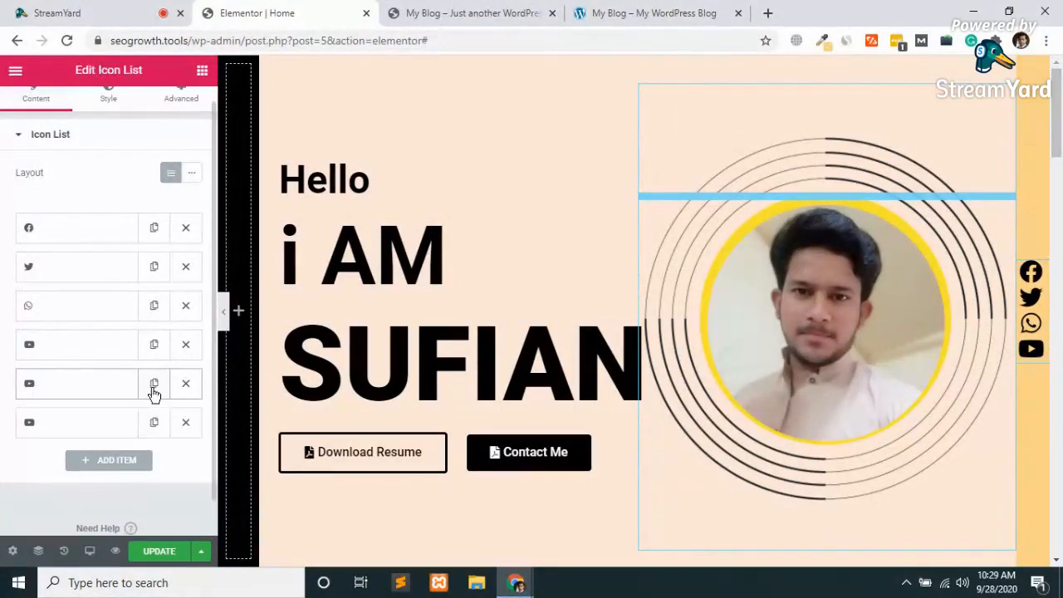
Step: Change the icon of the fifth list item, the first YouTube copy, to the plain Behance icon
left_click(88, 392)
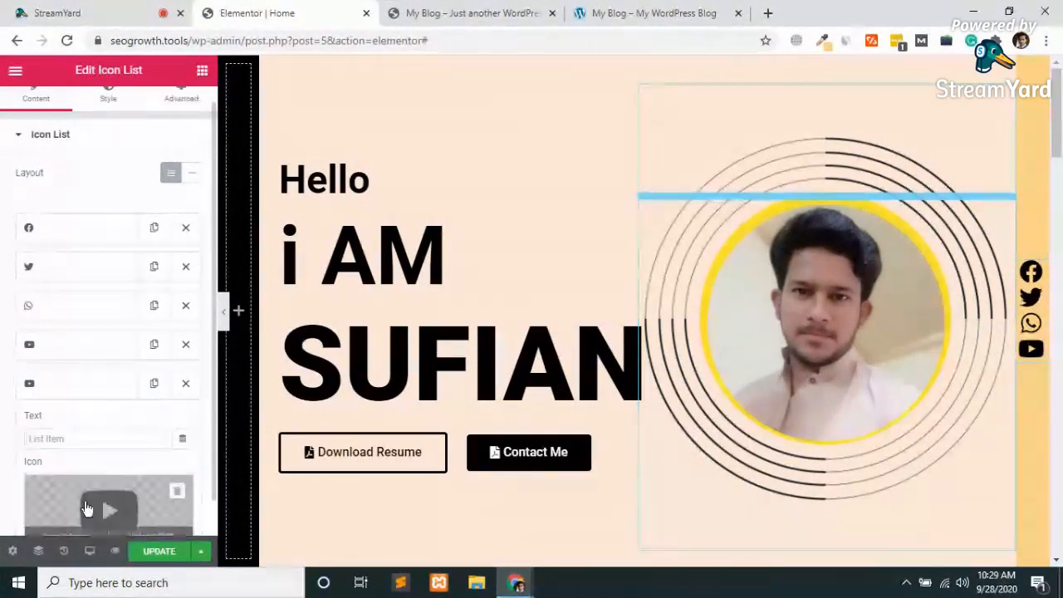
scroll(85, 507, "down", 3)
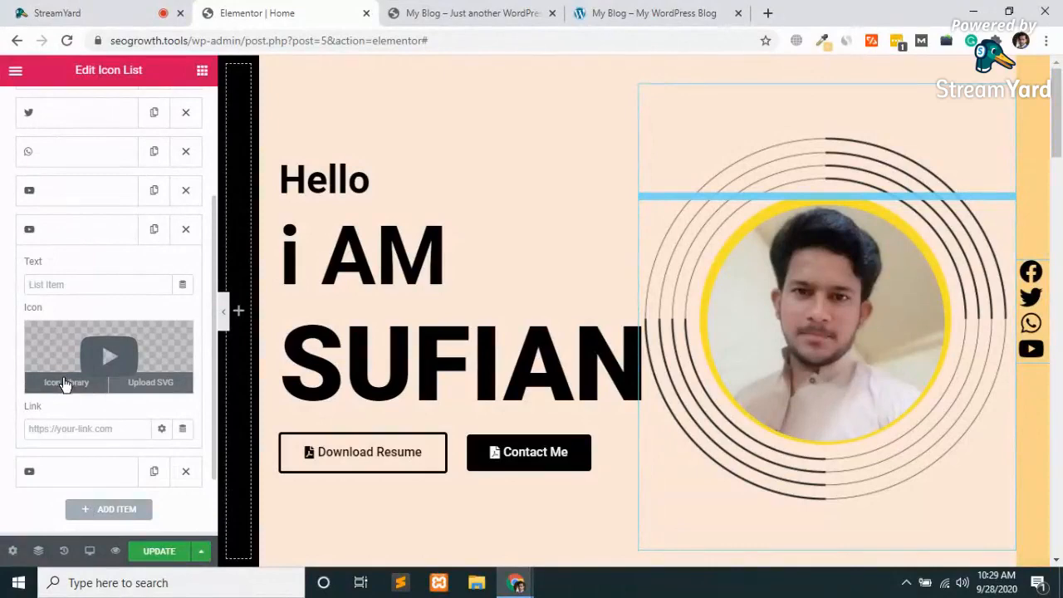
left_click(65, 383)
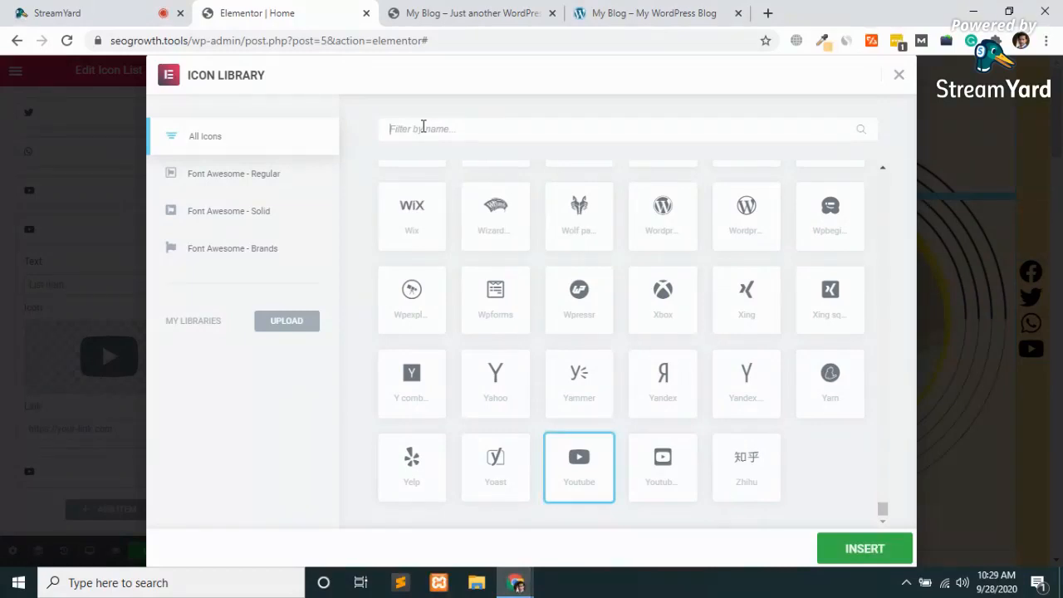
type("beh")
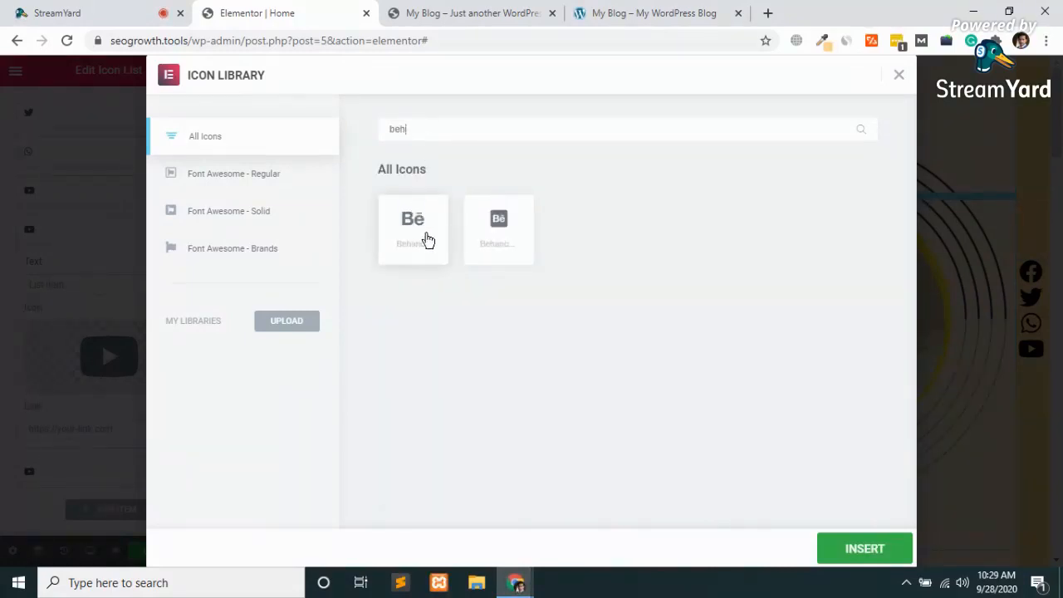
left_click(423, 236)
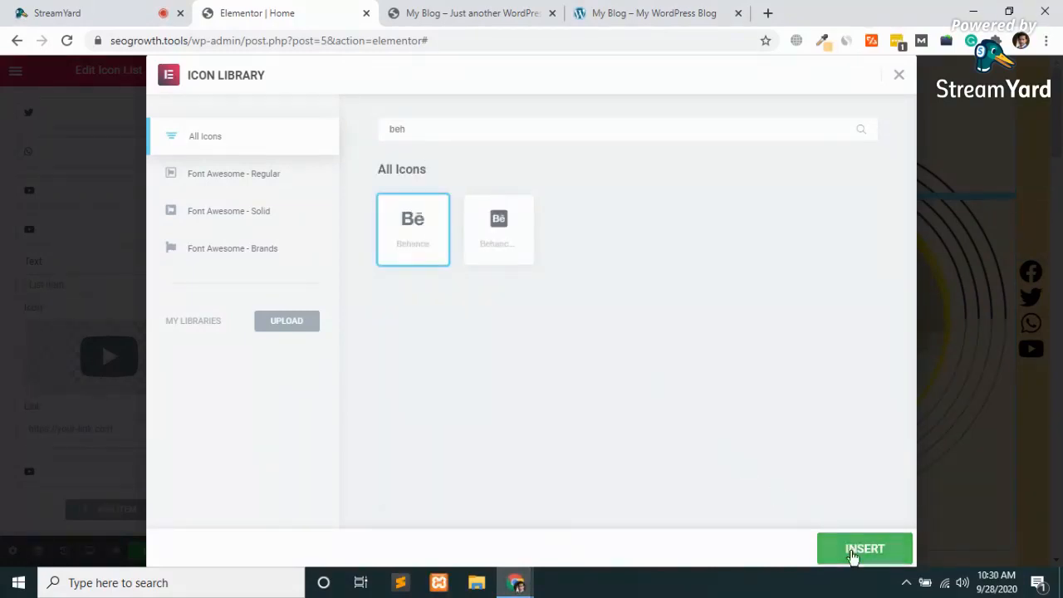
left_click(856, 555)
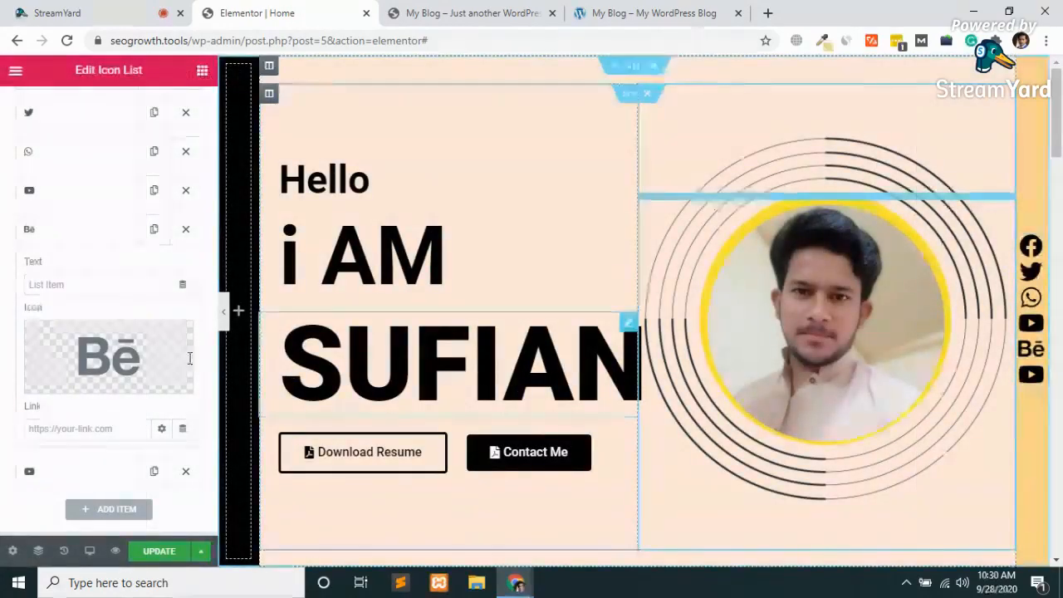
Step: Change the icon of the last list item, the remaining YouTube copy, to the Instagram icon
left_click(76, 476)
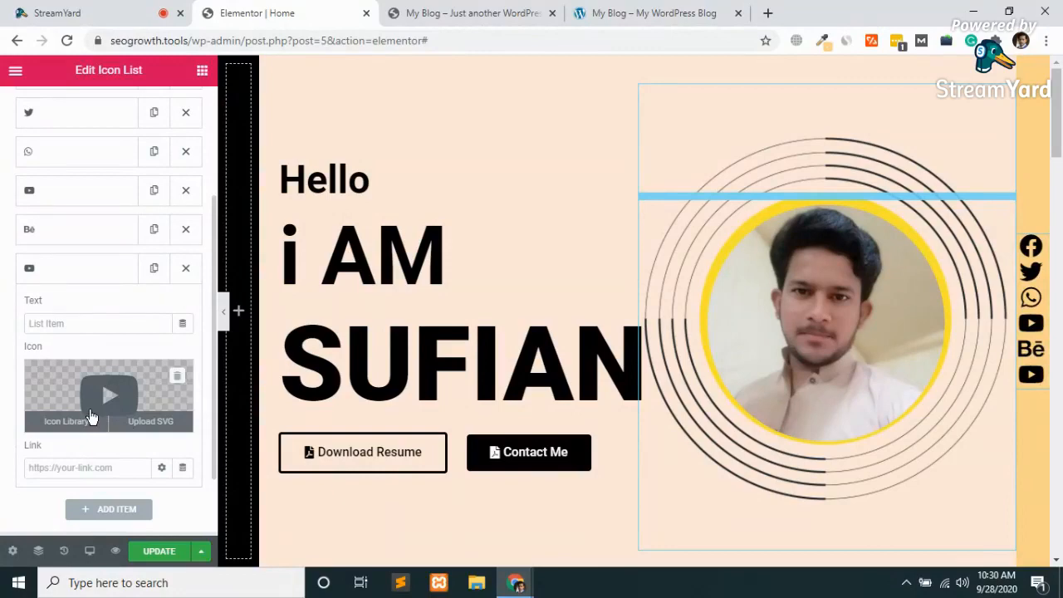
left_click(66, 421)
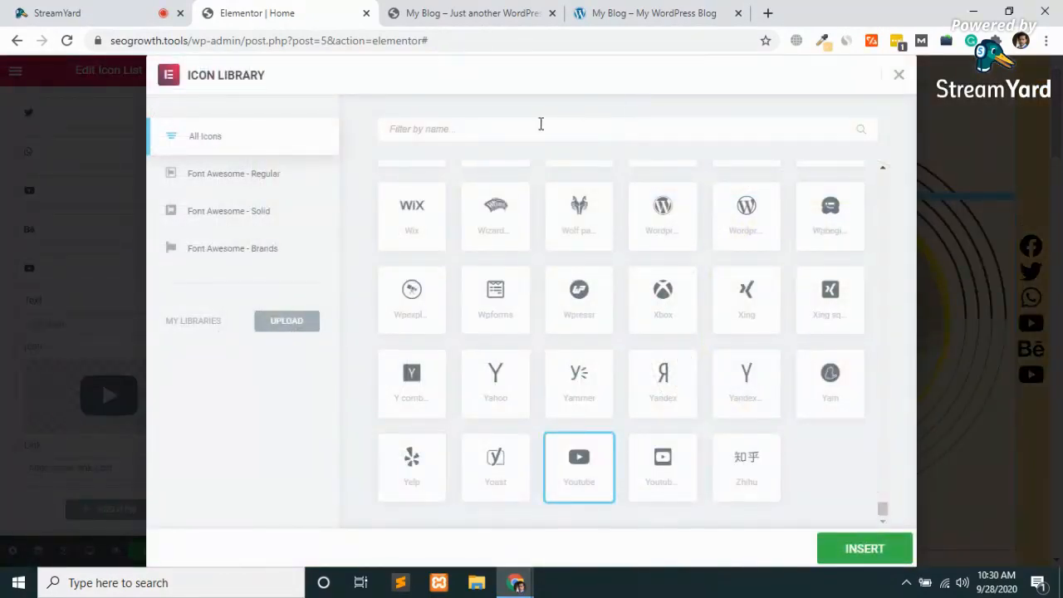
type("ins")
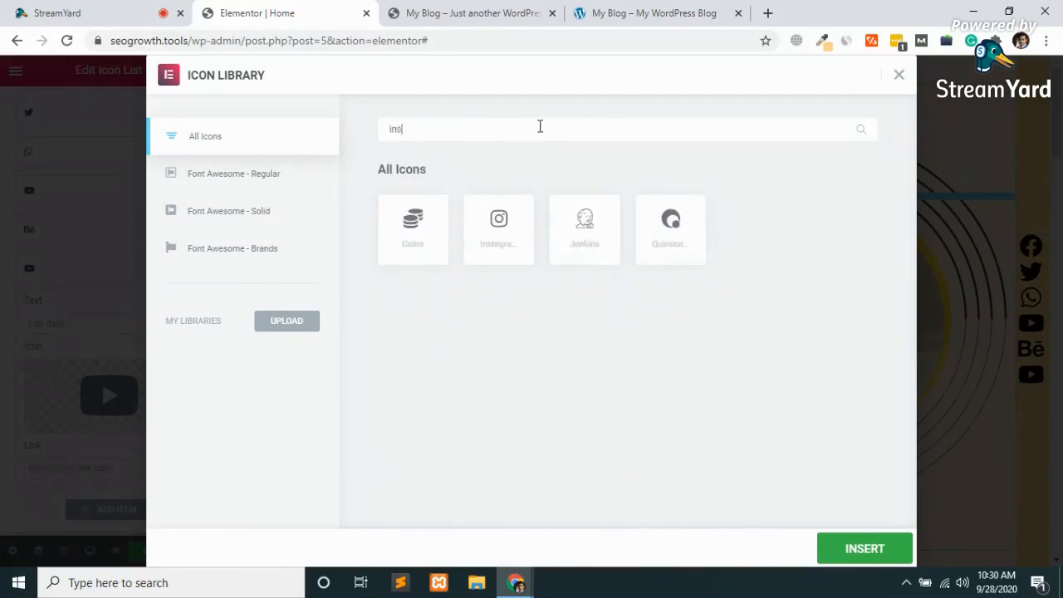
left_click(490, 250)
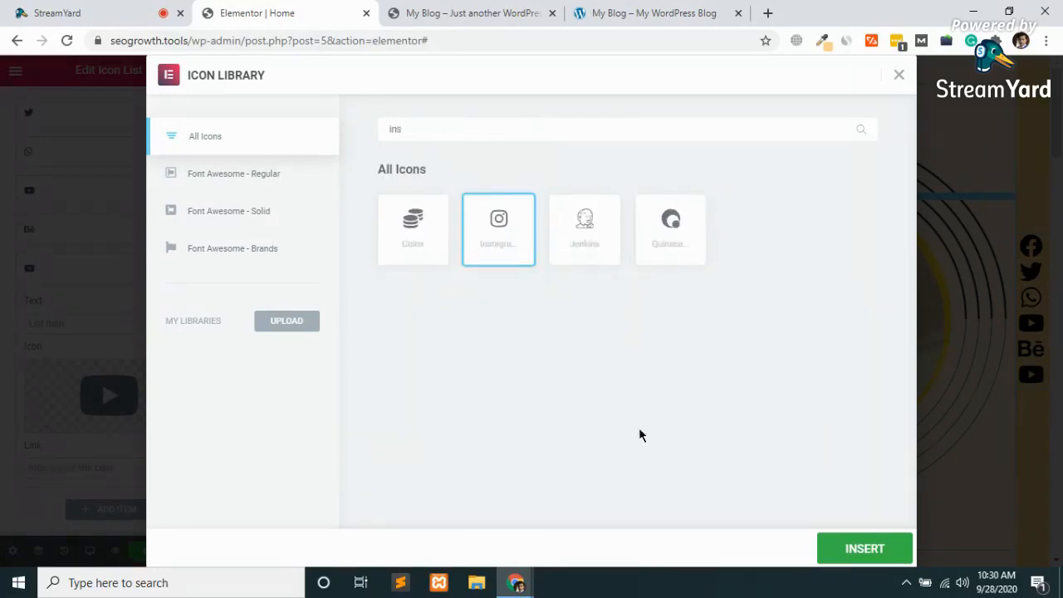
left_click(866, 550)
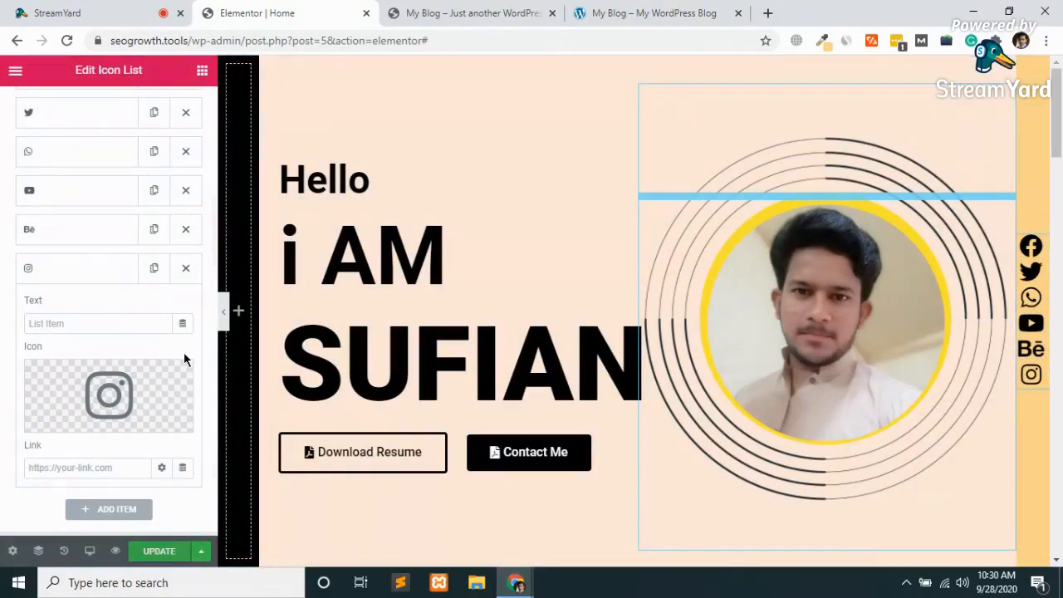
left_click(82, 278)
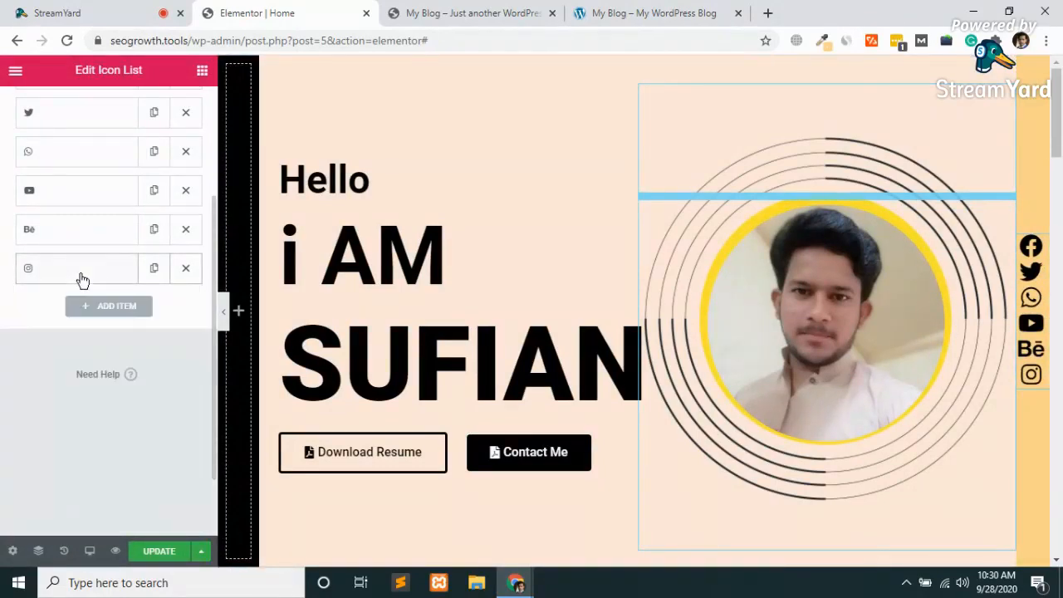
Step: Set the space between the icon list's items to 25 and update the page
scroll(79, 280, "up", 3)
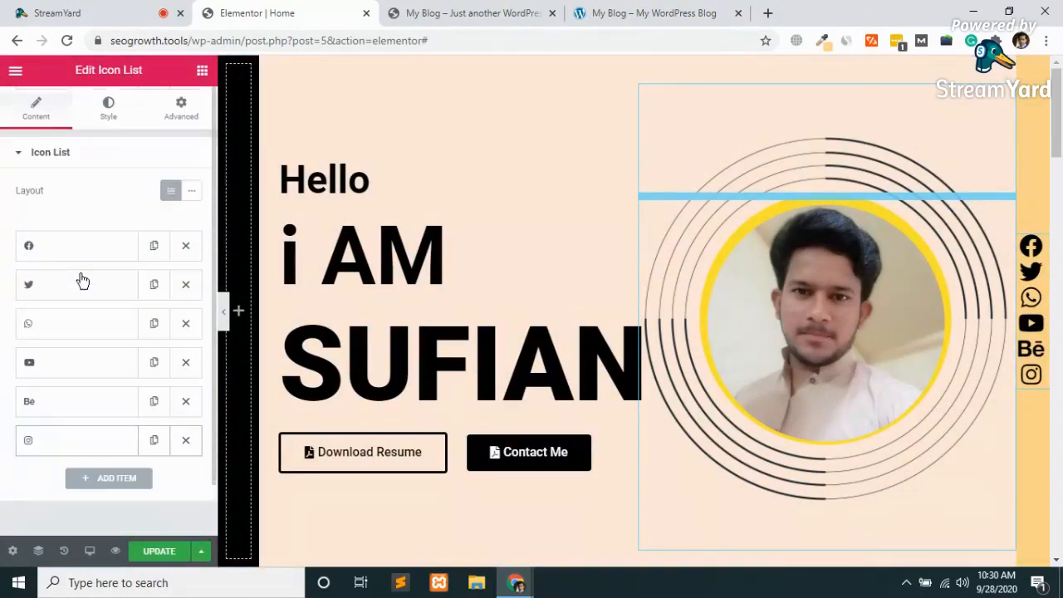
left_click(39, 160)
left_click(103, 121)
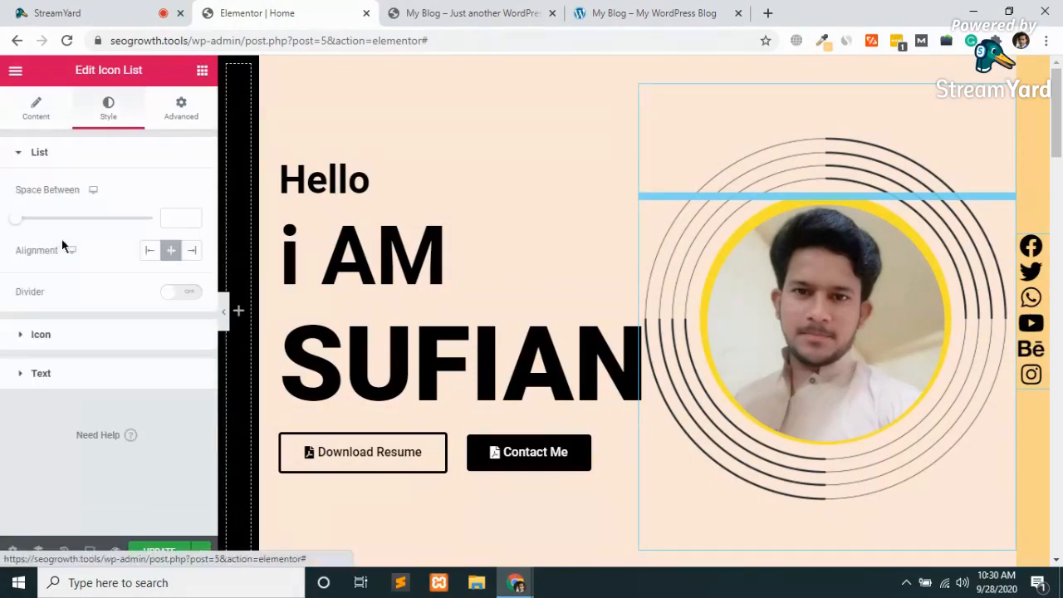
left_click_drag(15, 220, 81, 241)
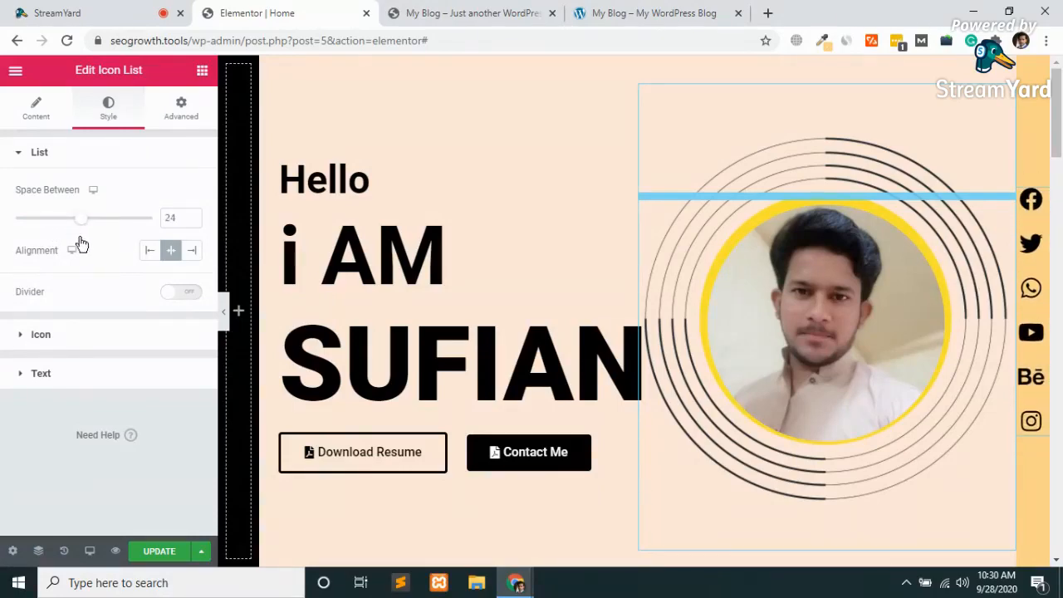
left_click(146, 561)
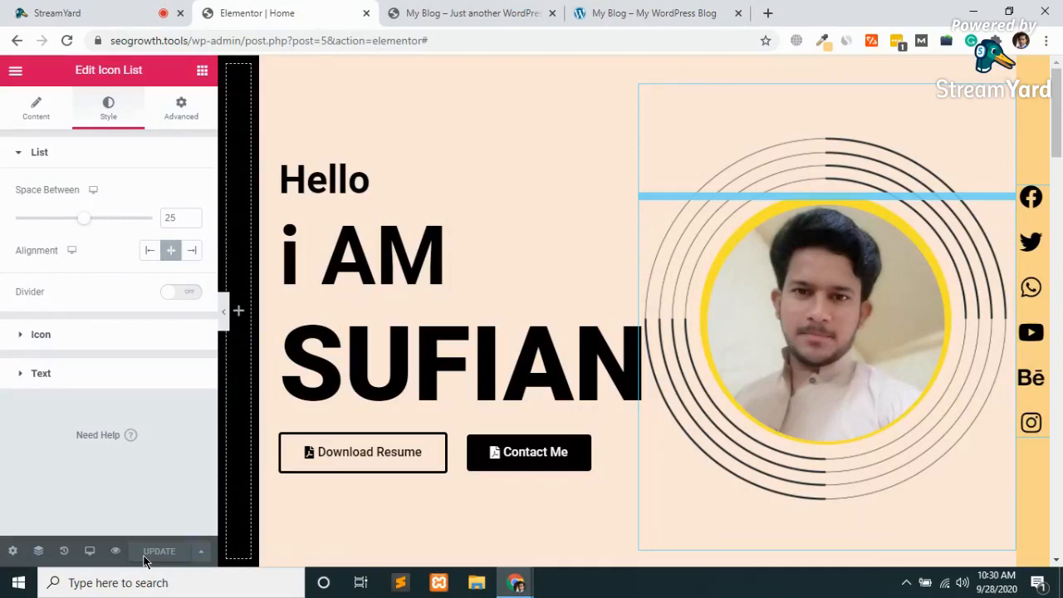
Step: Look at the reference site's social icons and reload the live seogrowth.tools page to compare the icon column
left_click(606, 12)
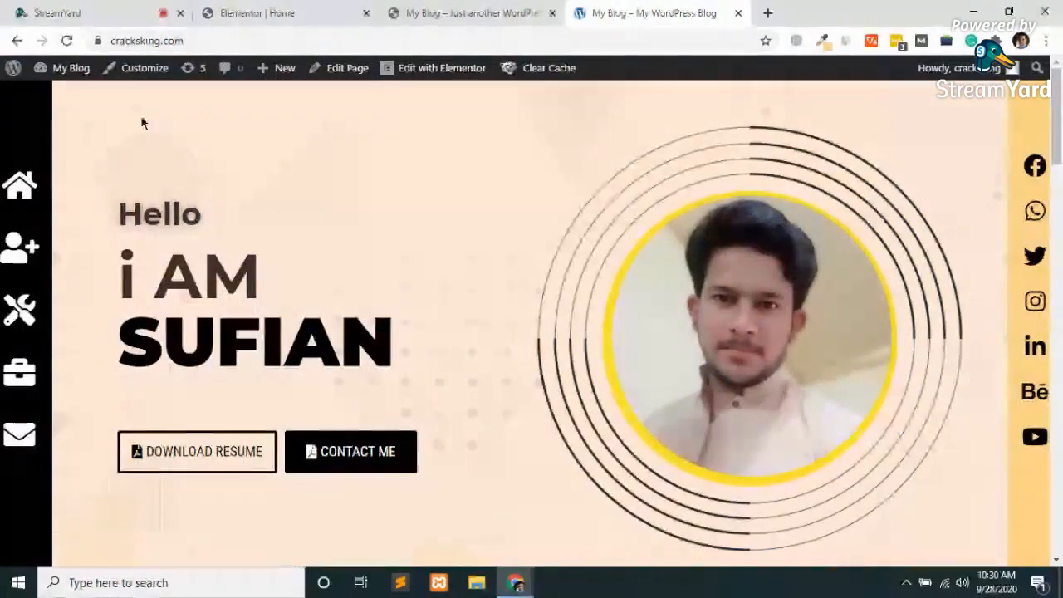
left_click(487, 10)
key("F5")
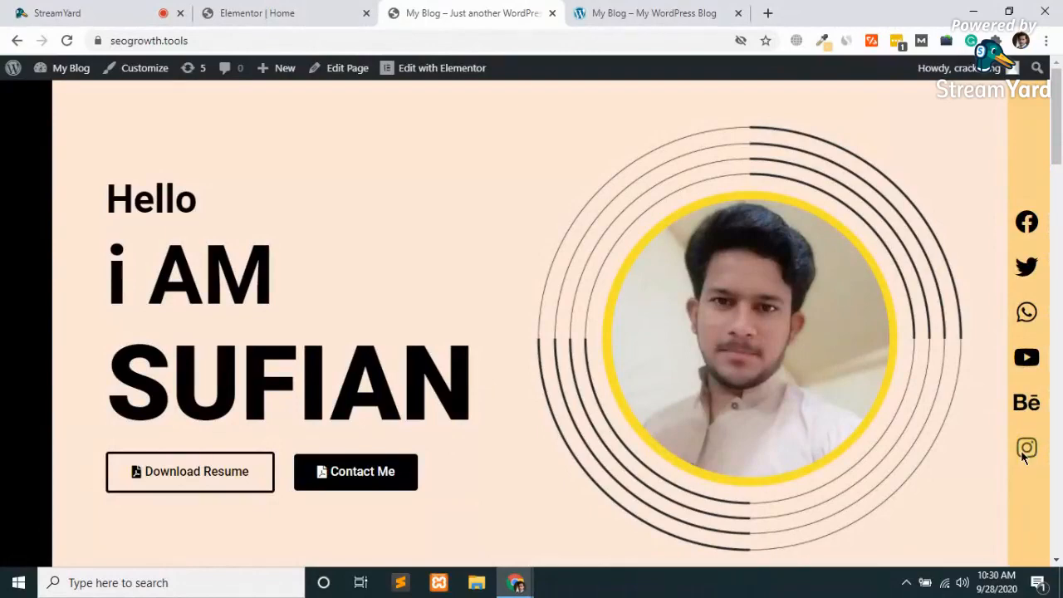
Step: Back in the Elementor editor, open the Entrance Animation choices in the icon list's Motion Effects settings
left_click(266, 9)
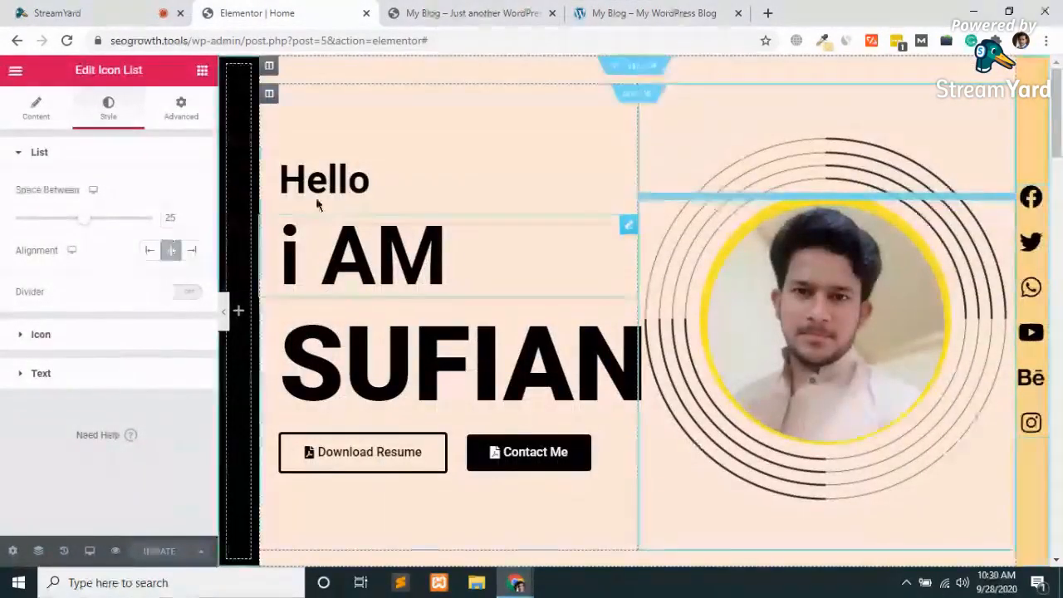
left_click(183, 113)
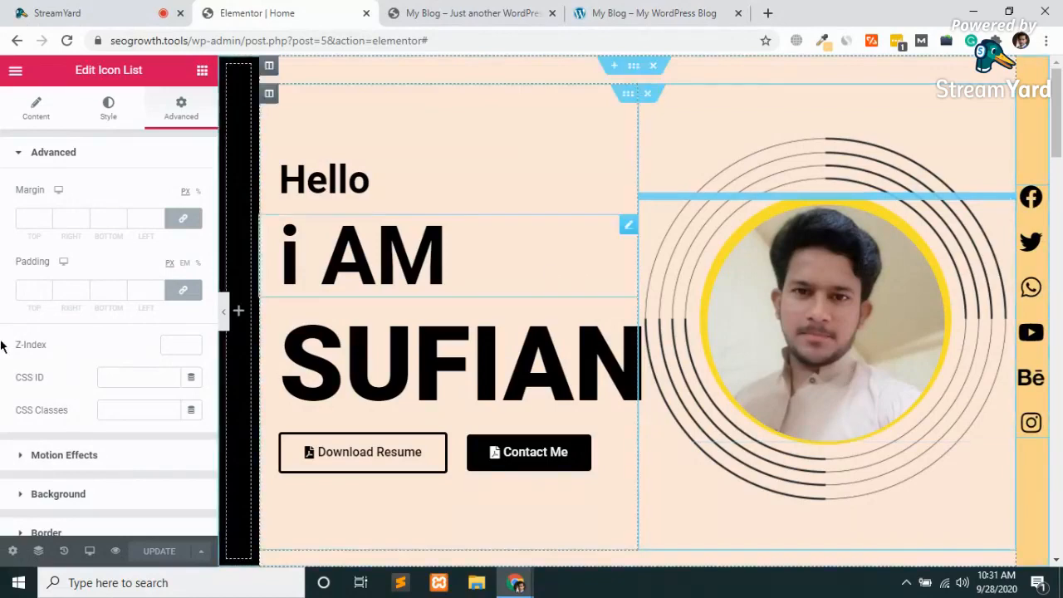
scroll(4, 346, "down", 4)
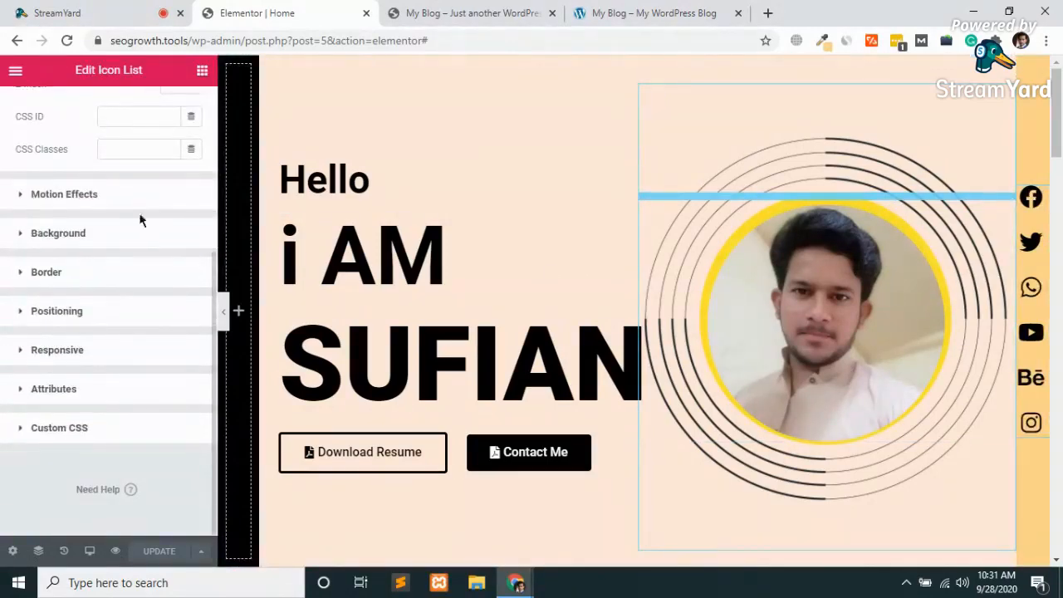
left_click(59, 195)
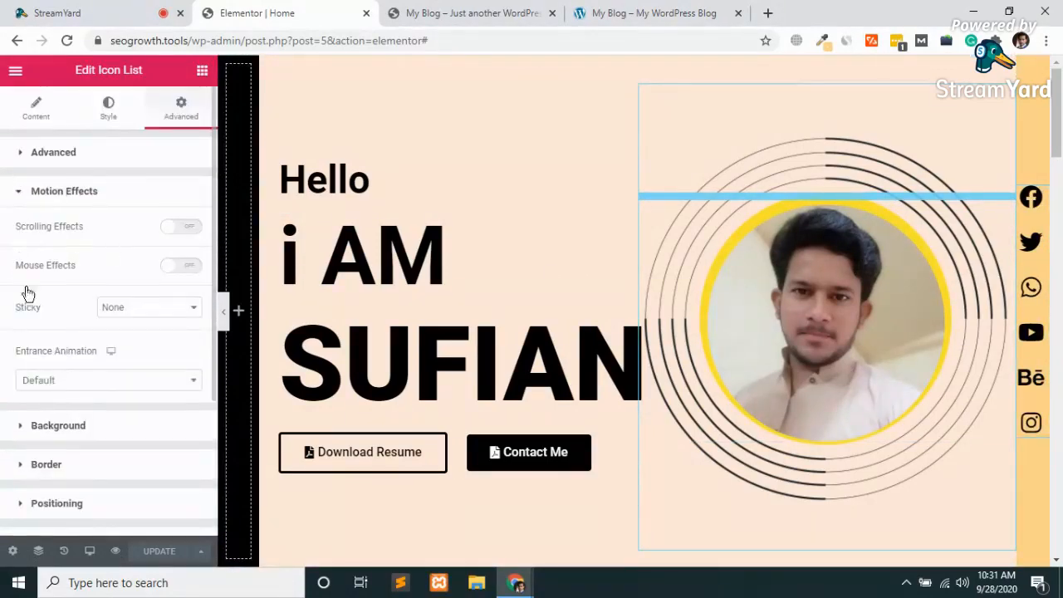
left_click(92, 384)
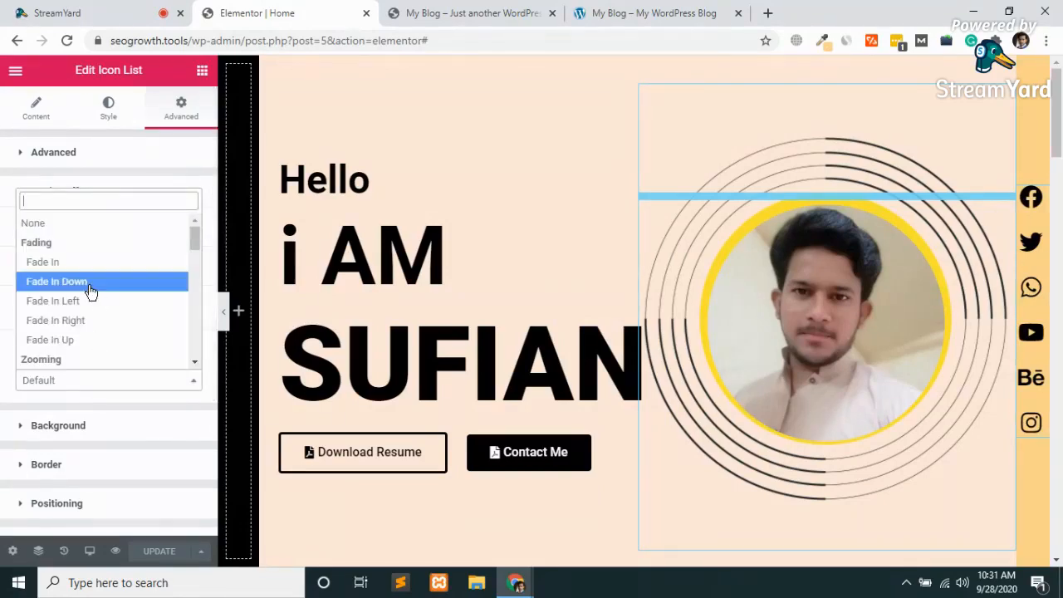